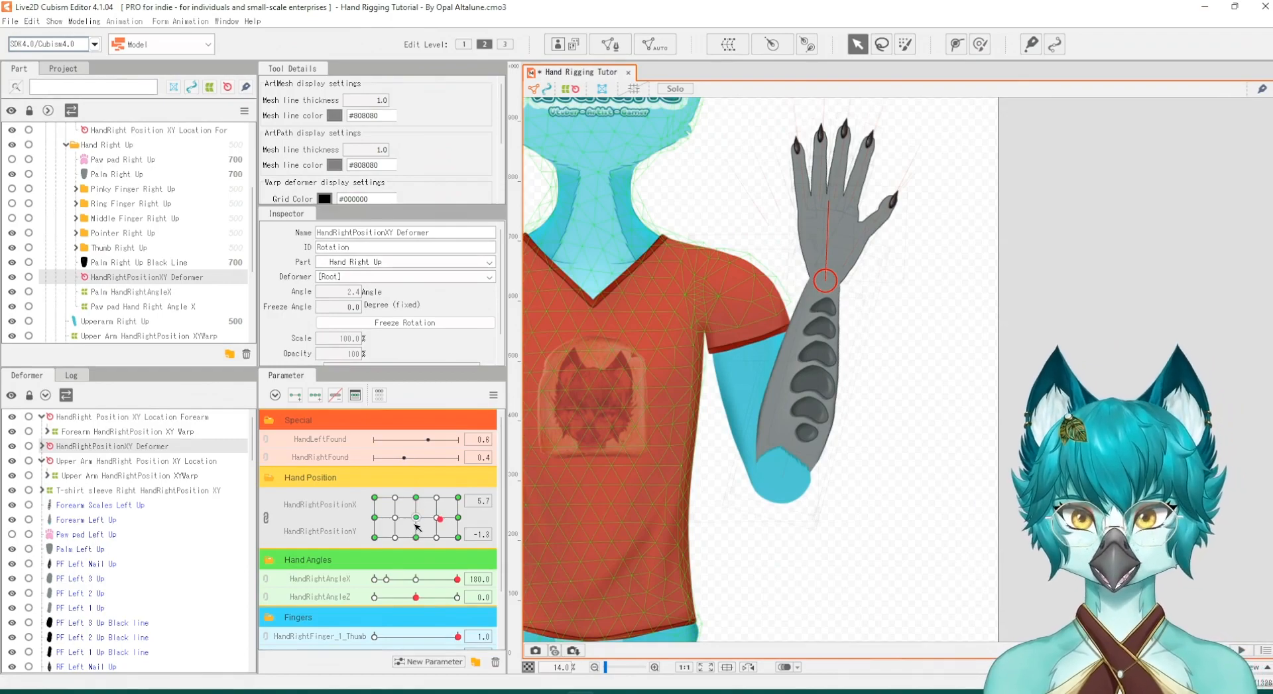
# Step: Set HandRightPosition to about X 0.7, Y 0.1 and toggle the visibility of the right forearm and hand rotation deformers
pyautogui.click(417, 516)
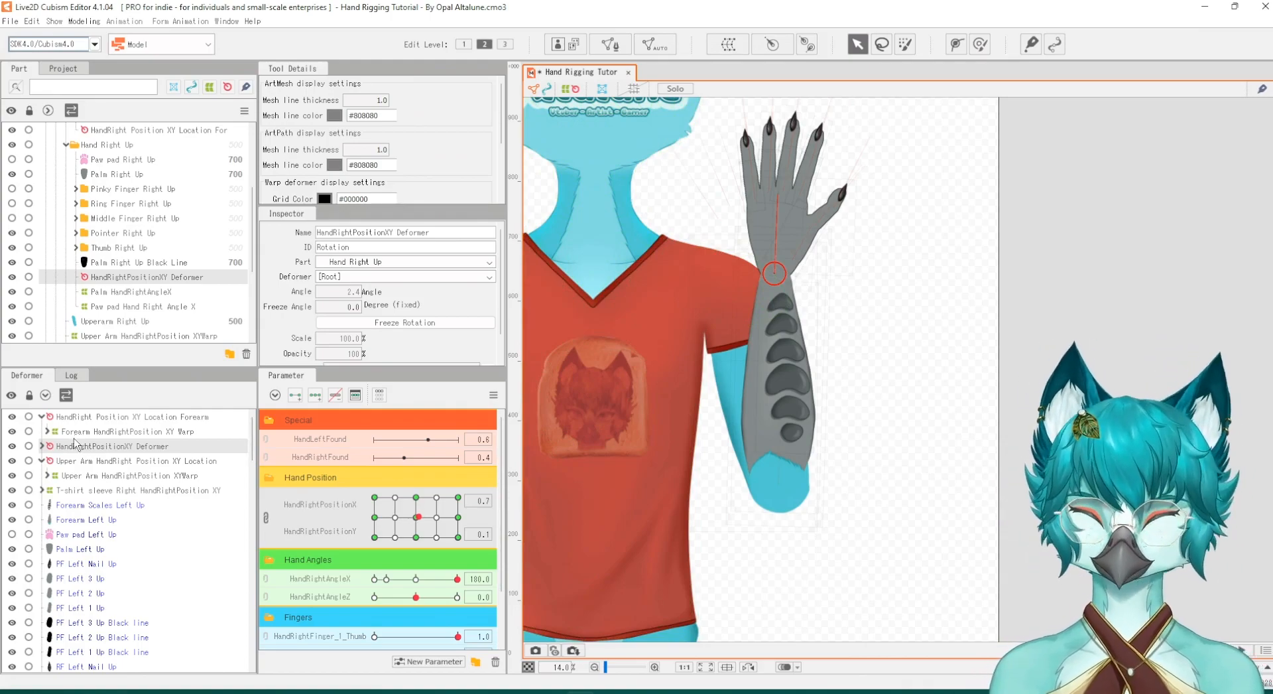
pyautogui.click(14, 448)
pyautogui.click(13, 446)
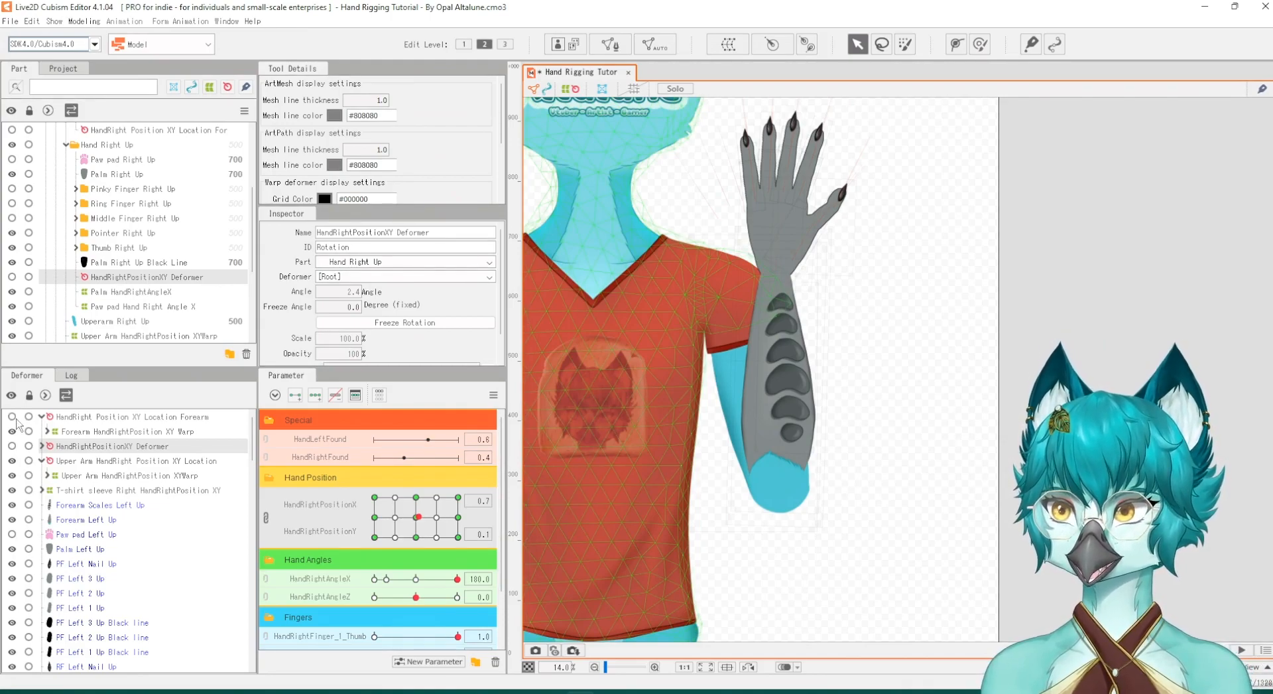
pyautogui.click(12, 447)
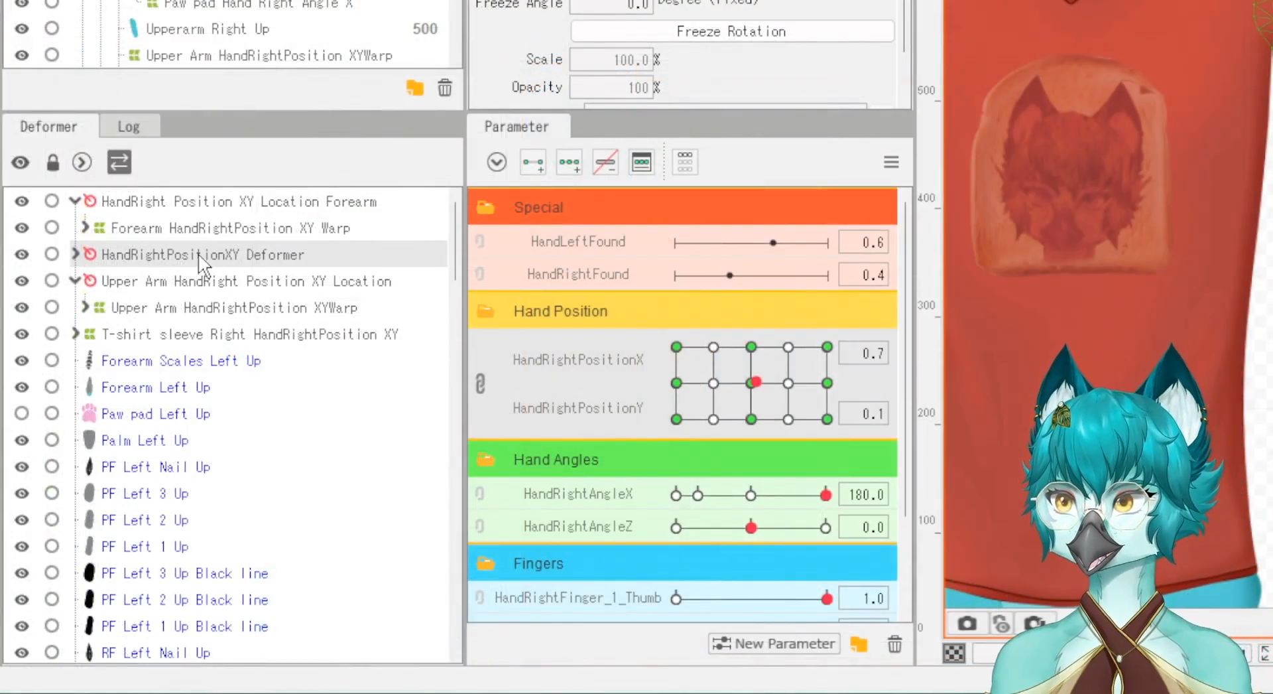
# Step: Create a rotation deformer named "HandRightFound Rotation" as parent of HandRight Position XY Location Forearm and HandRightPositionXY Deformer
pyautogui.click(195, 203)
pyautogui.click(197, 256)
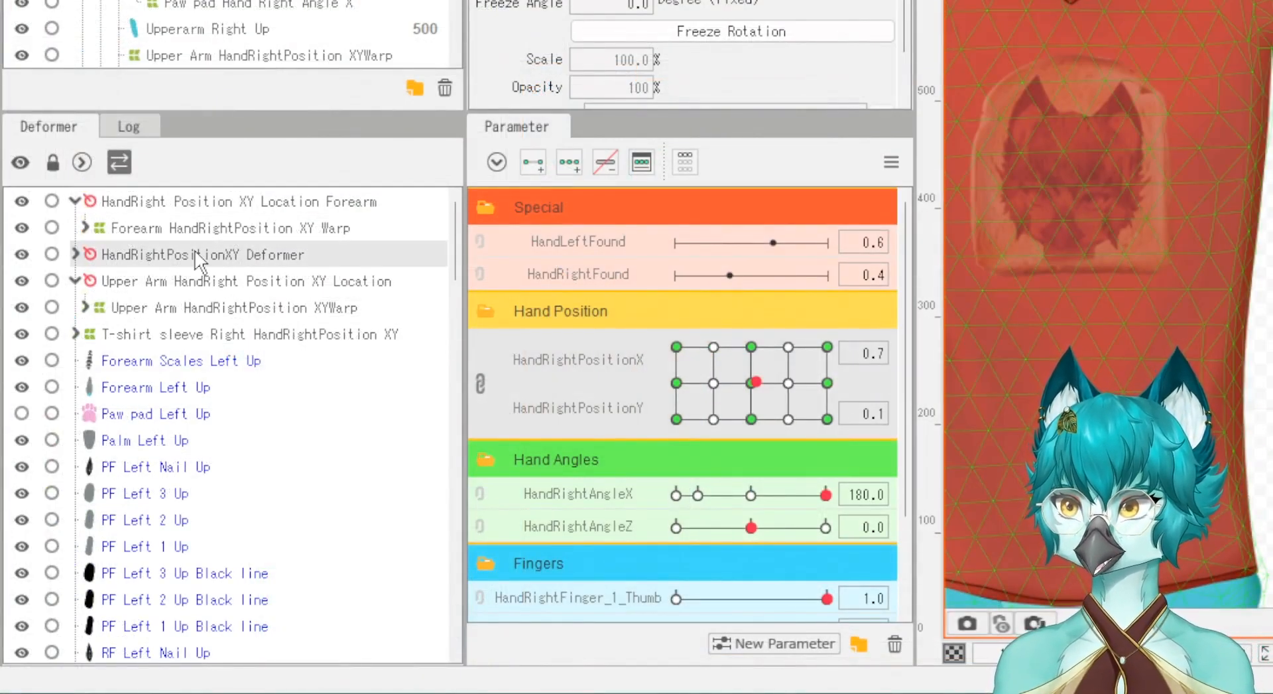
pyautogui.click(186, 209)
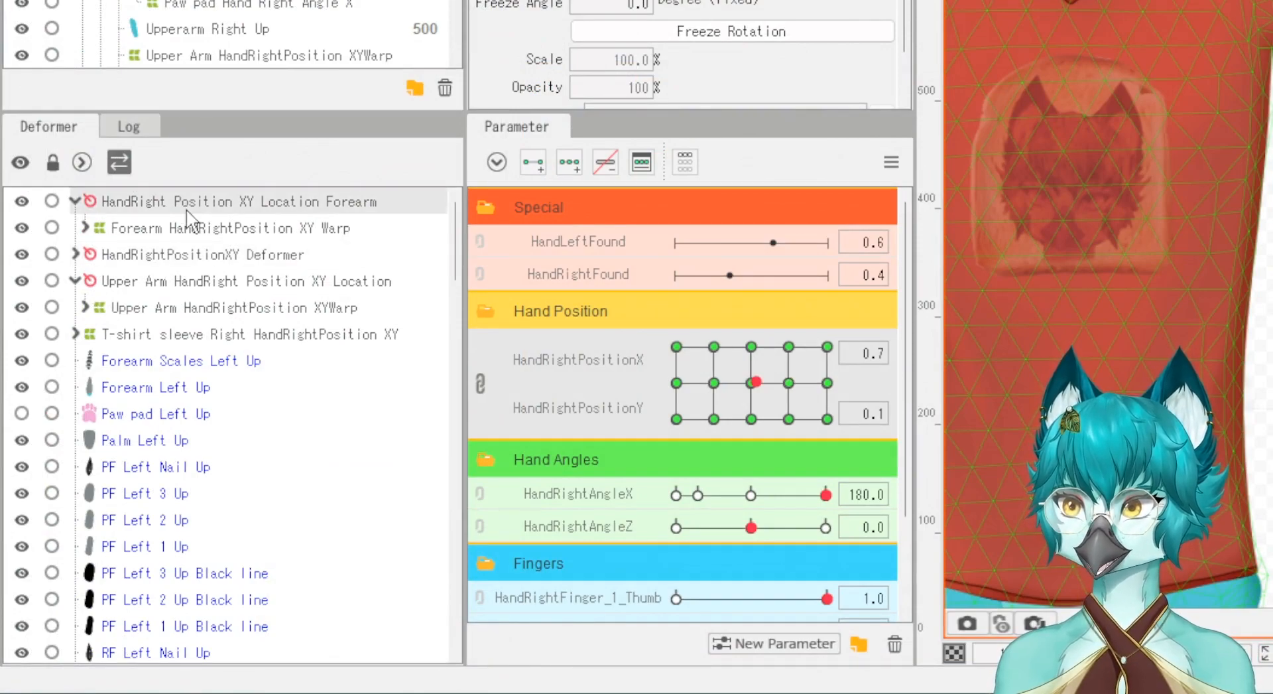
pyautogui.click(188, 264)
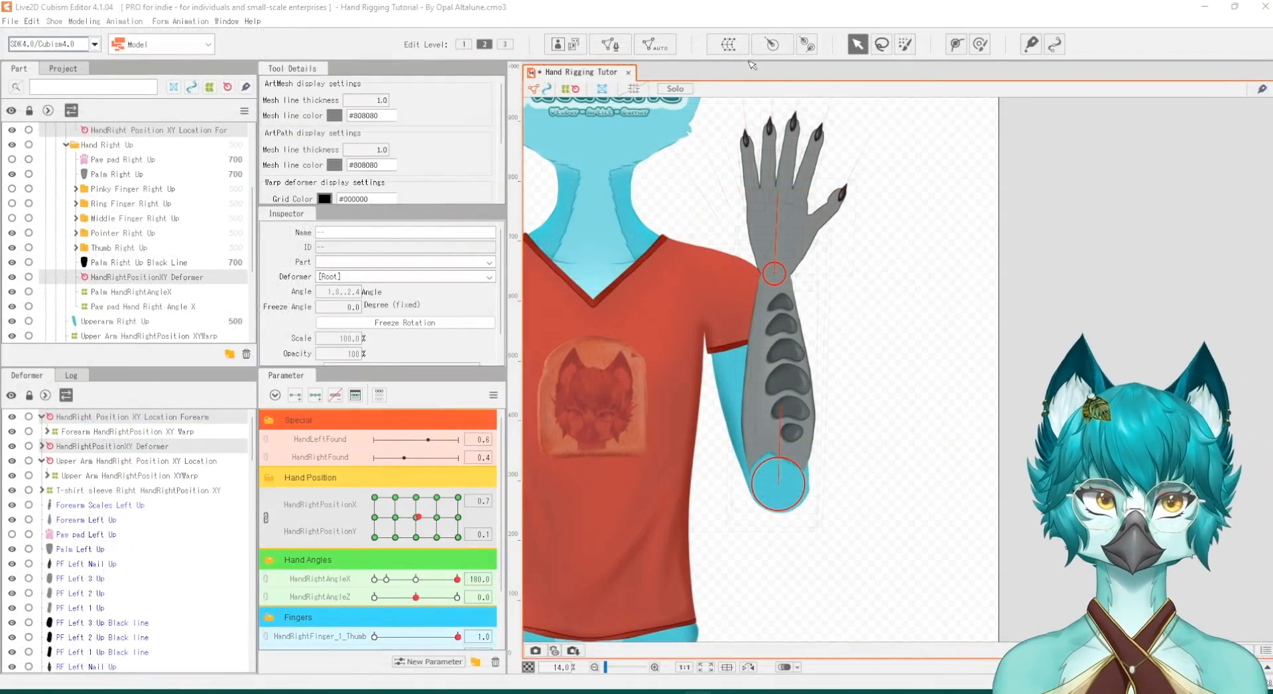
pyautogui.click(770, 44)
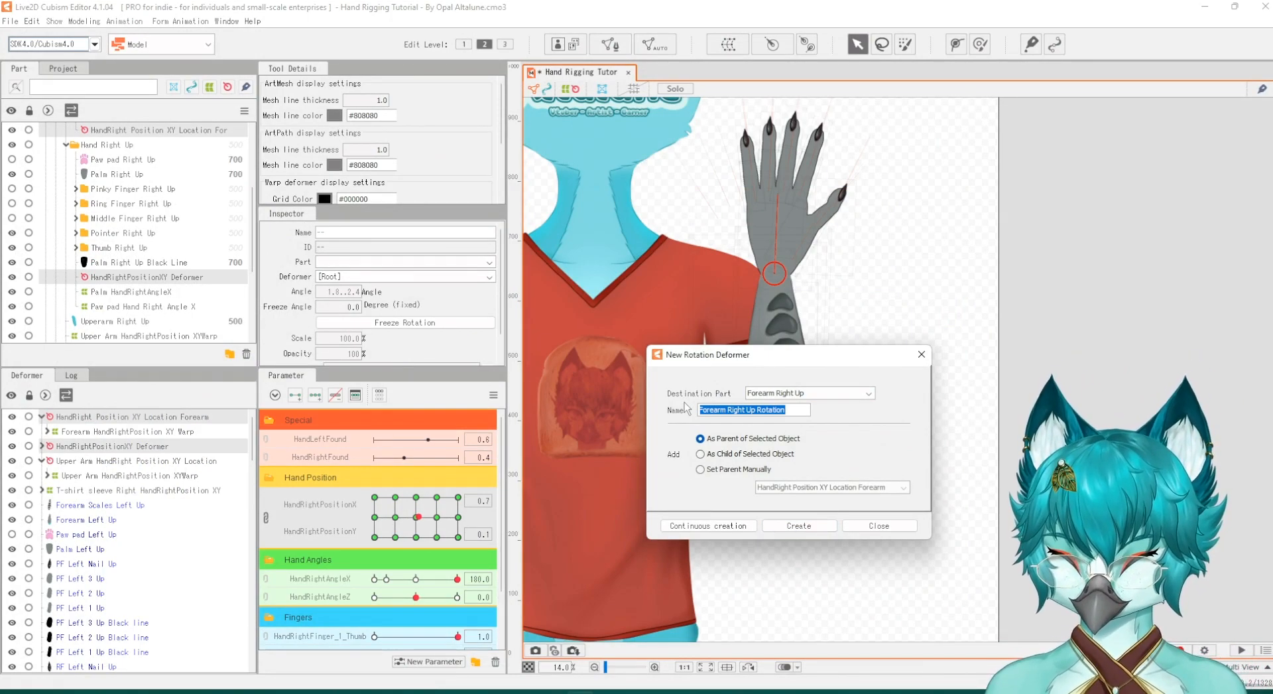
pyautogui.write('Hand')
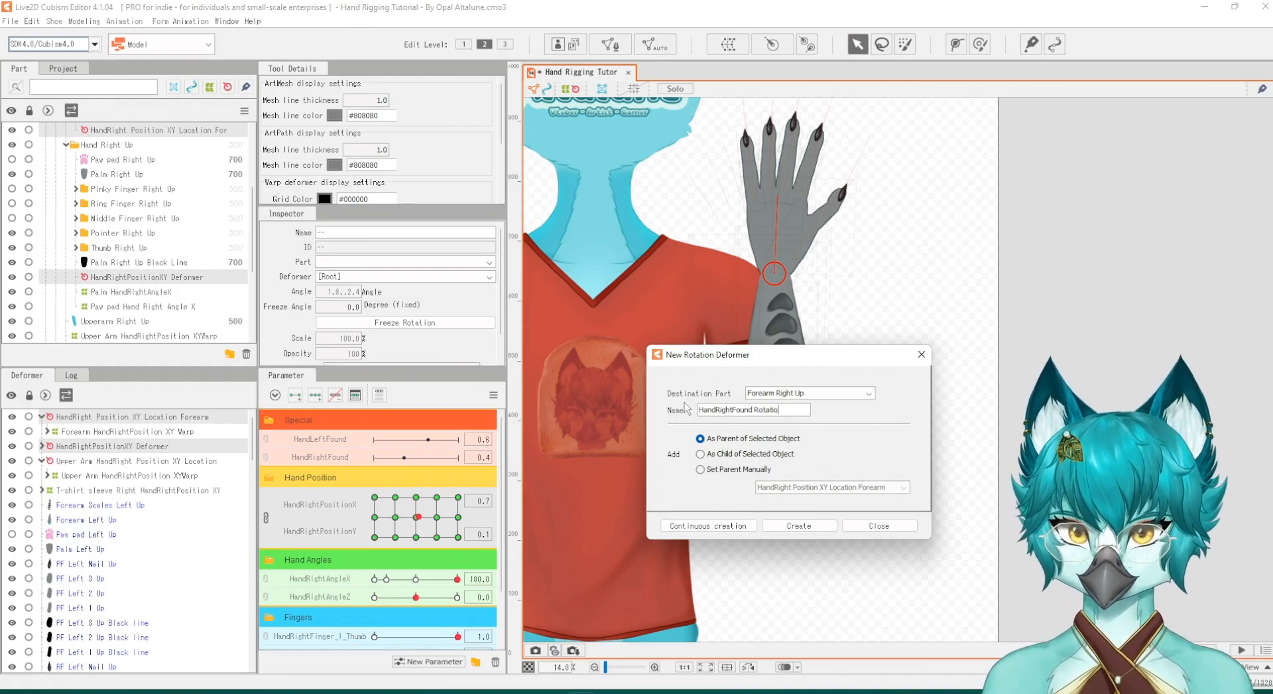
pyautogui.click(799, 525)
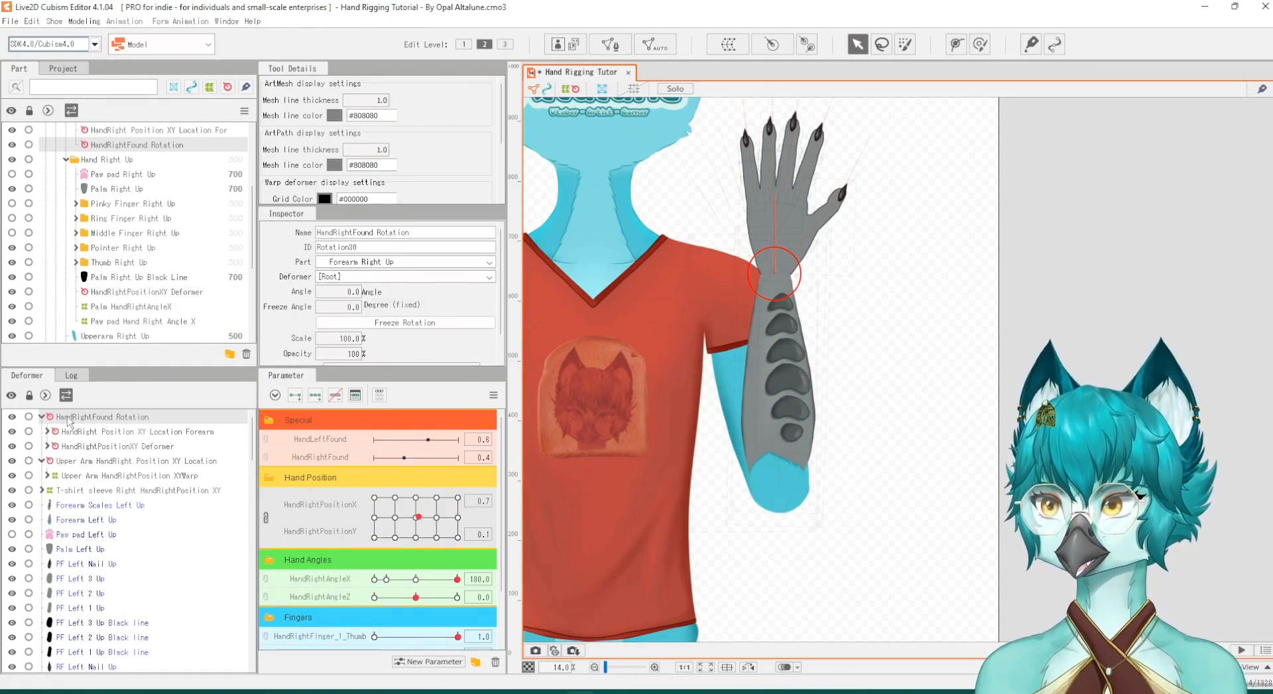
# Step: Move the HandRightFound Rotation pivot to the centre of the right elbow and tilt its handle about 1.4° along the forearm
pyautogui.moveTo(784, 273); pyautogui.dragTo(789, 485)
pyautogui.scroll(5, 789, 485)
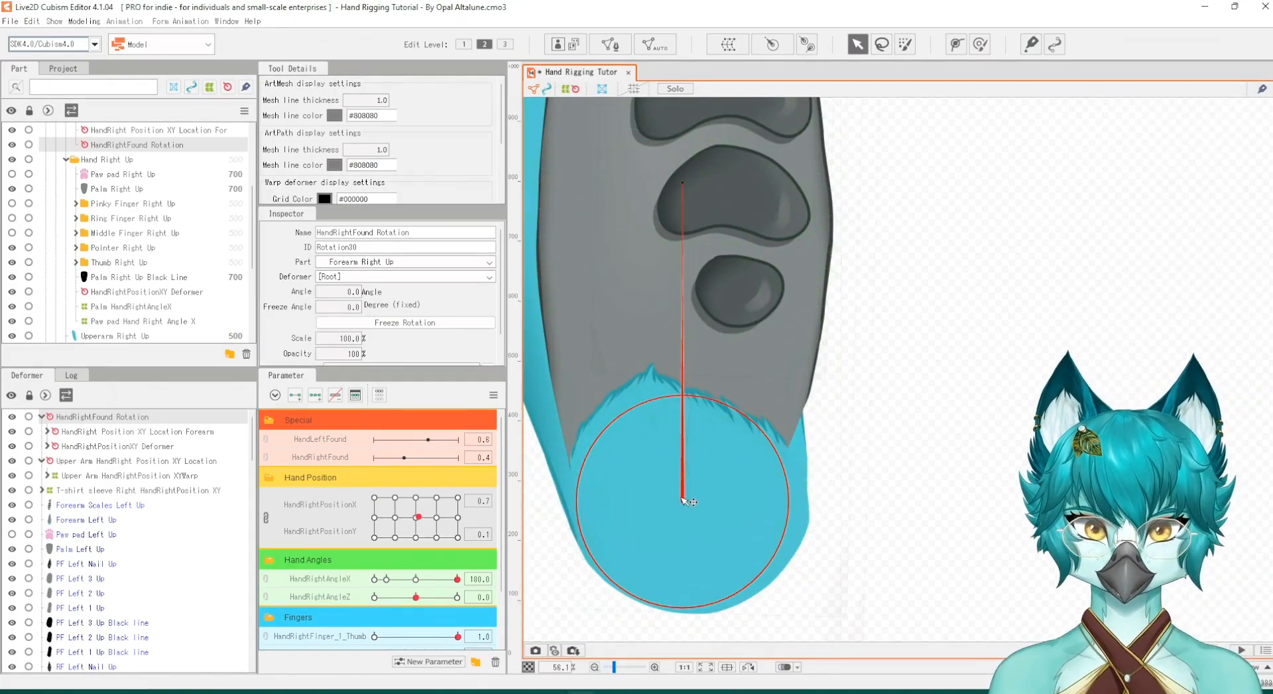
pyautogui.moveTo(706, 504); pyautogui.dragTo(719, 508)
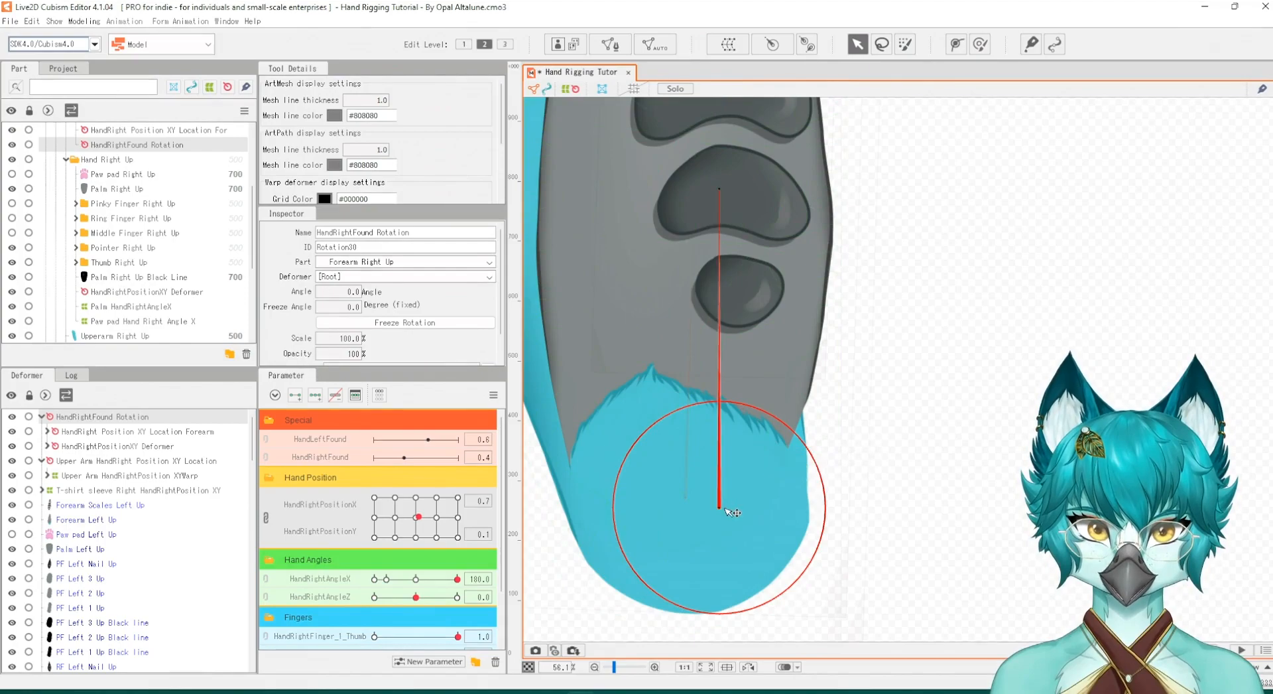
pyautogui.moveTo(720, 508); pyautogui.dragTo(689, 500)
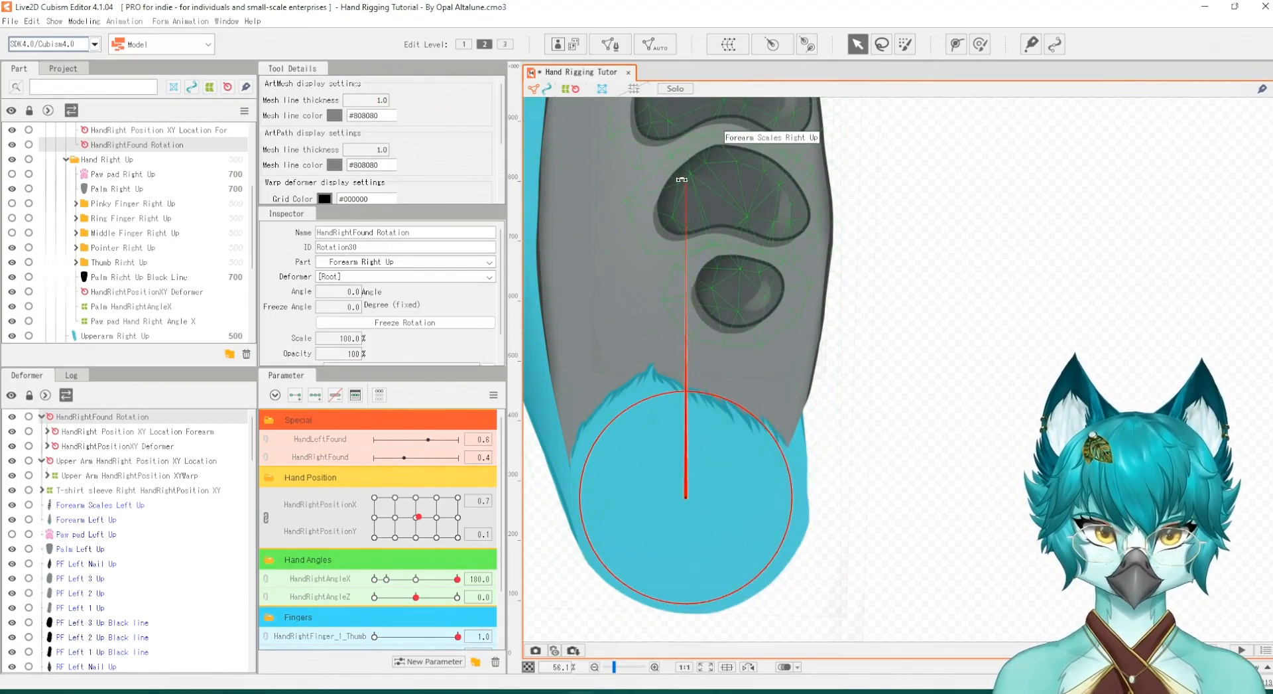
pyautogui.moveTo(685, 179); pyautogui.dragTo(694, 178)
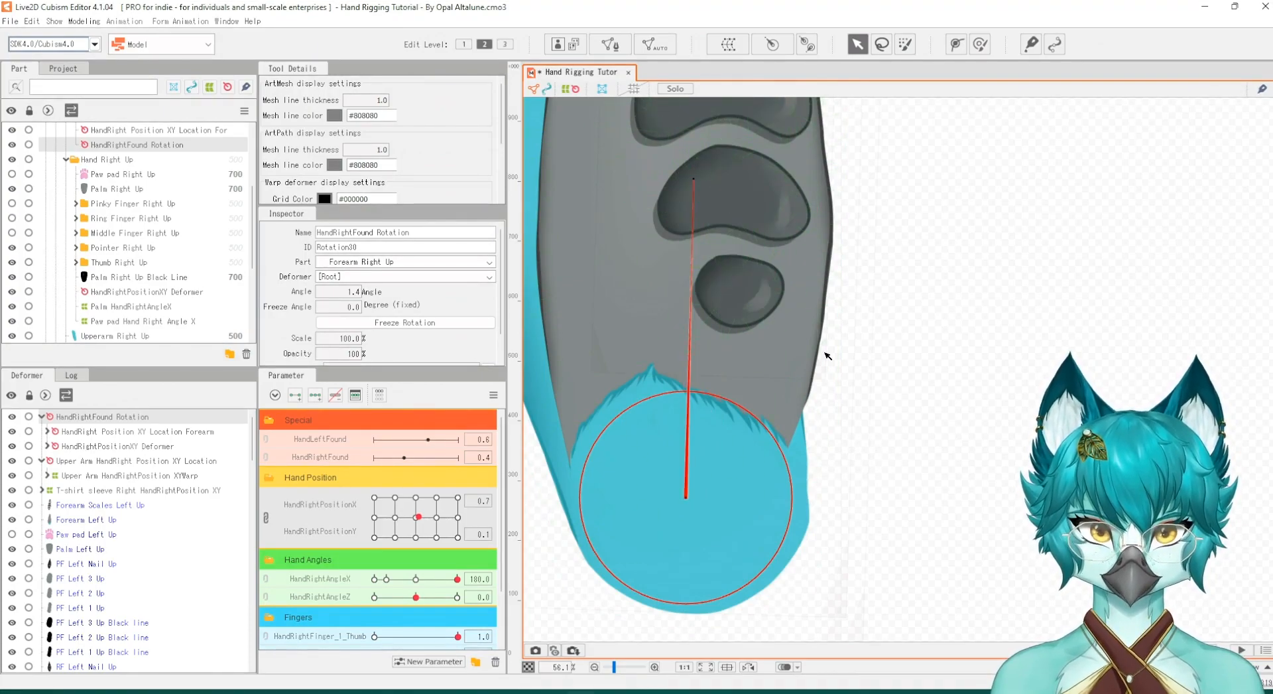
pyautogui.scroll(-5, 828, 356)
pyautogui.scroll(2, 868, 255)
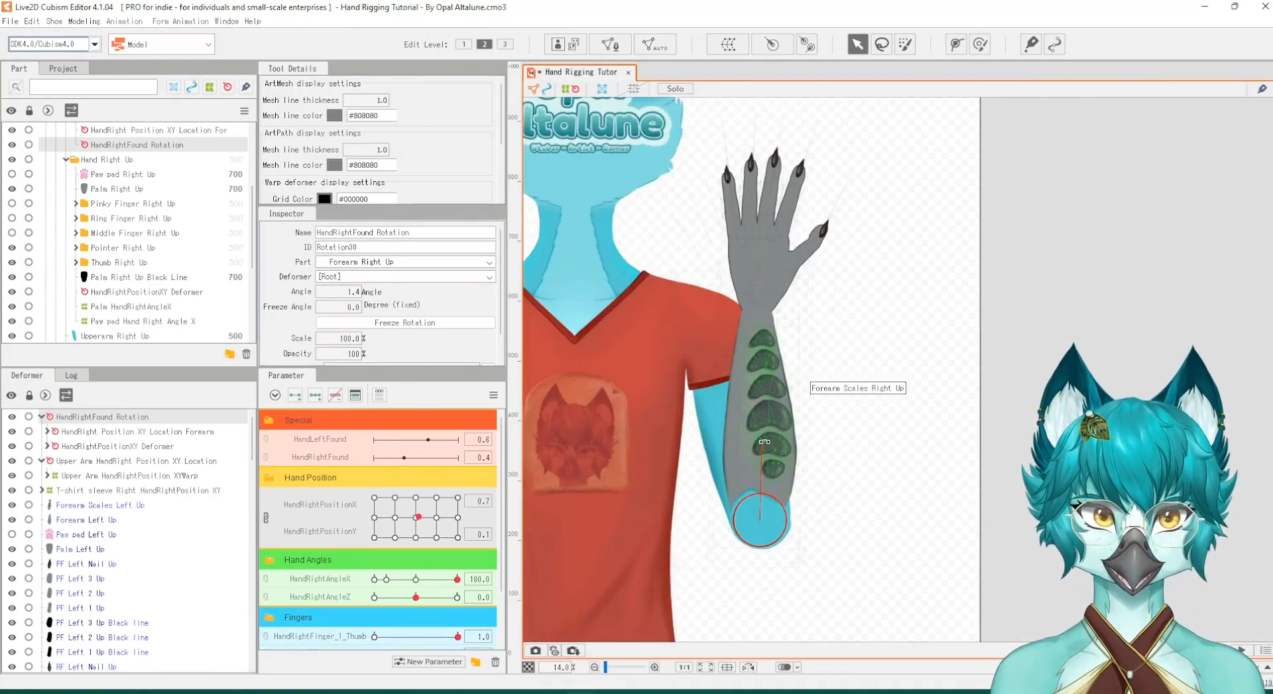
pyautogui.moveTo(764, 440); pyautogui.dragTo(756, 378)
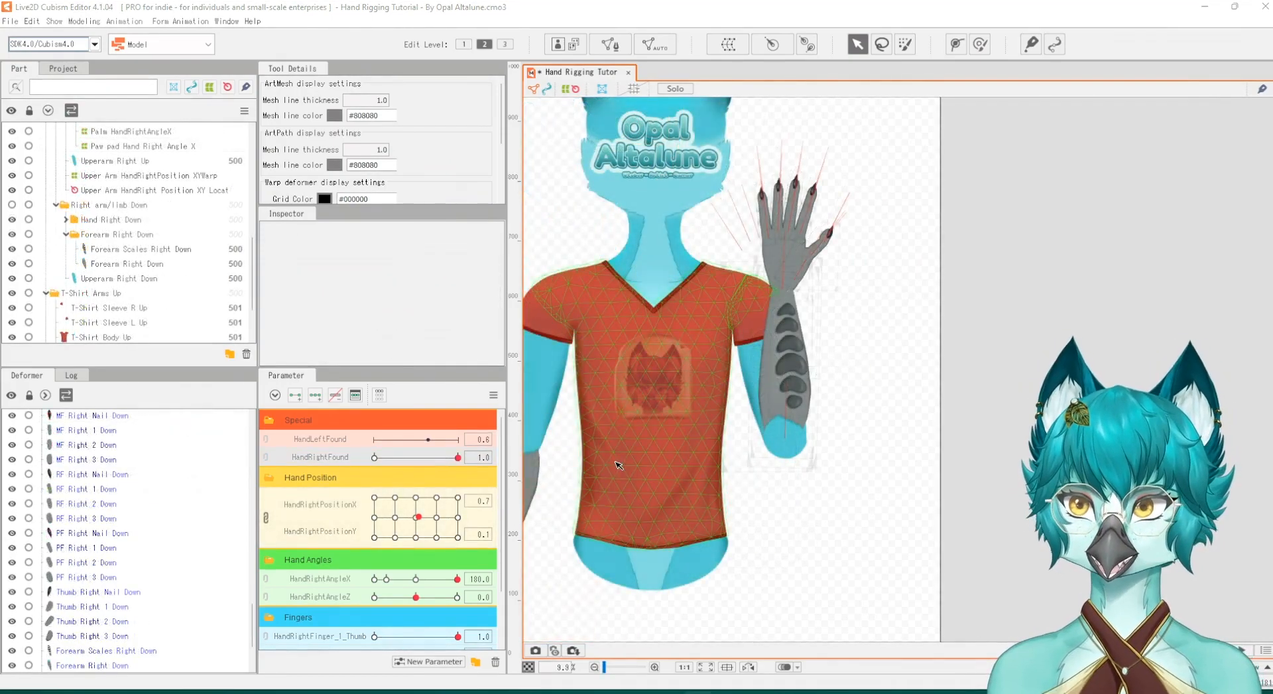
# Step: Show the Right arm/limb Down part on the canvas together with the raised right arm
pyautogui.click(12, 205)
pyautogui.scroll(-4, 623, 242)
pyautogui.scroll(4, 733, 403)
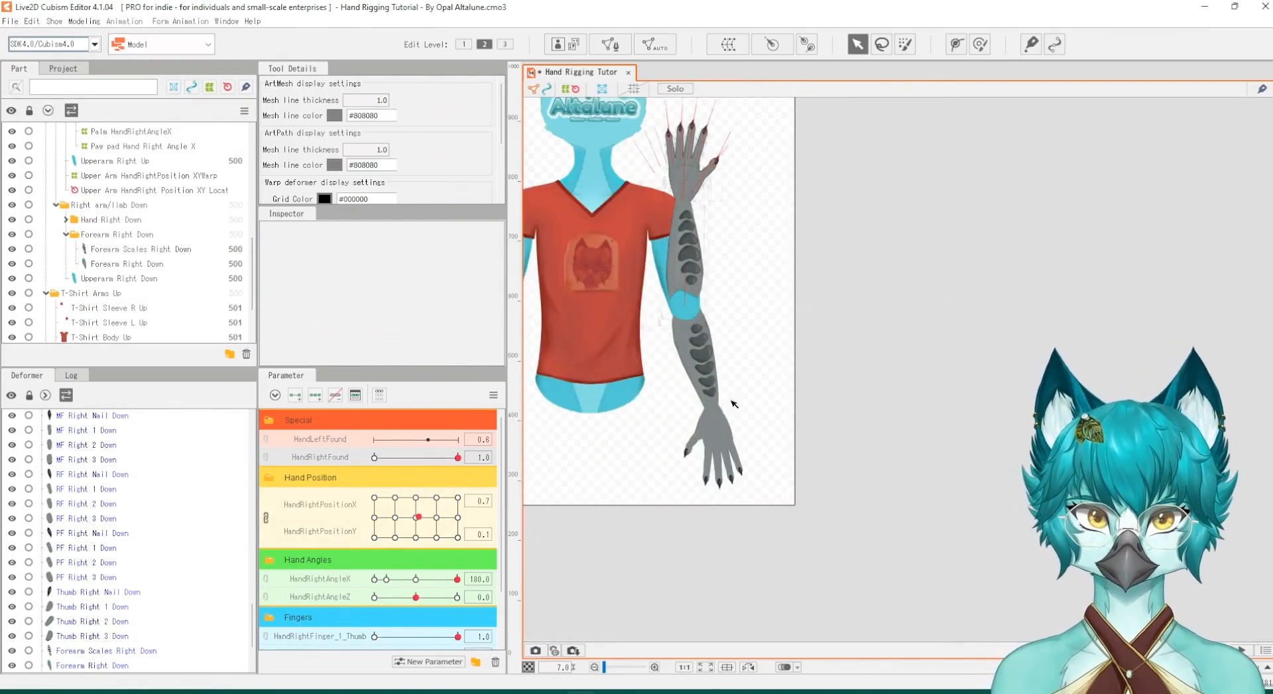
pyautogui.scroll(-3, 778, 601)
pyautogui.scroll(5, 782, 415)
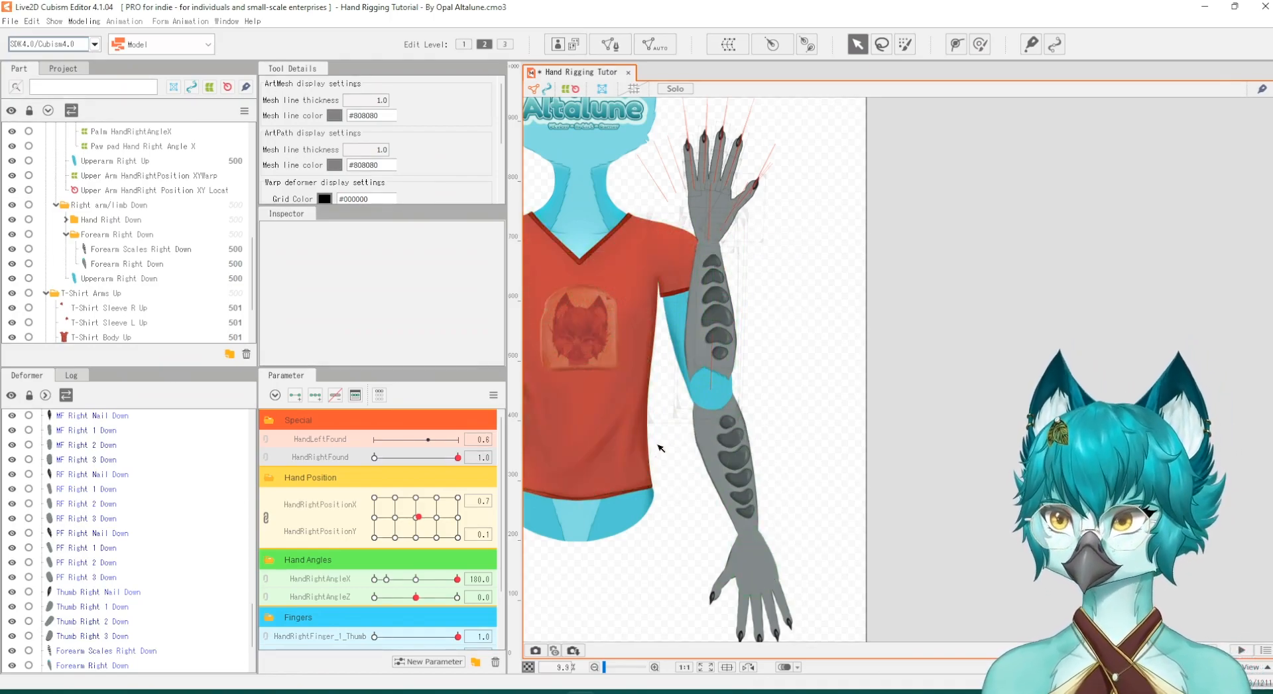
# Step: Expand the Hand Right Down part and its Pointer Right Down subfolder
pyautogui.click(89, 237)
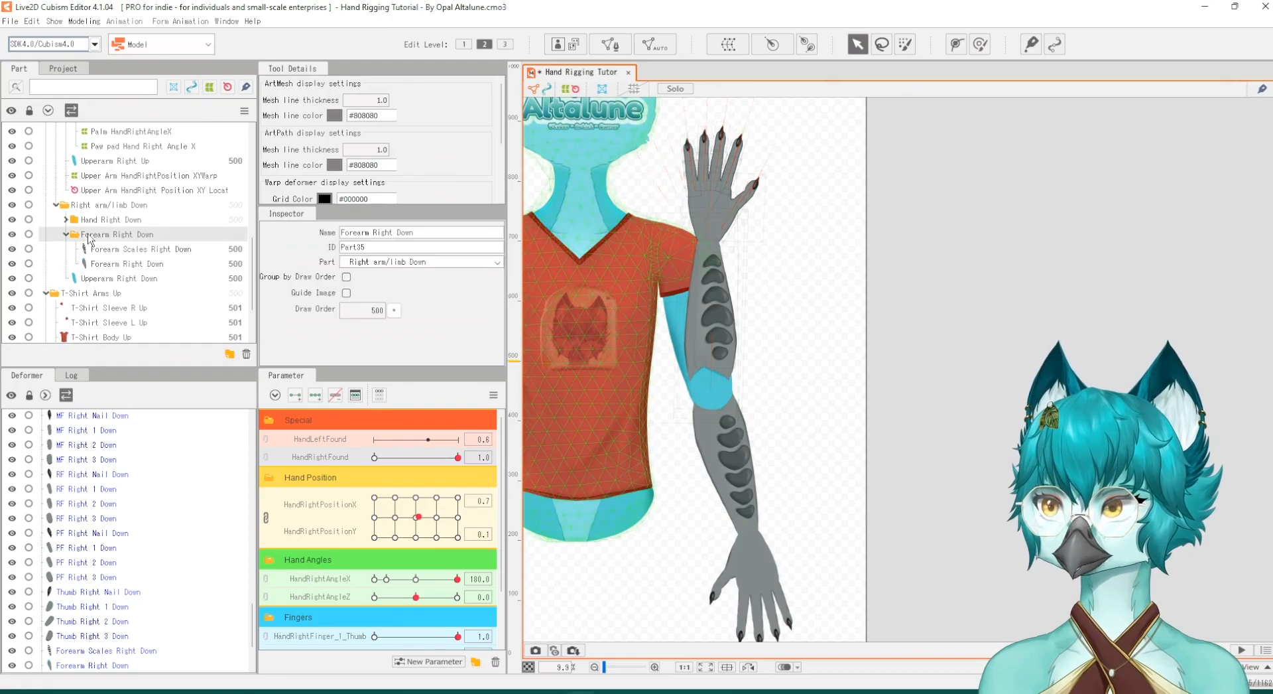
pyautogui.click(85, 221)
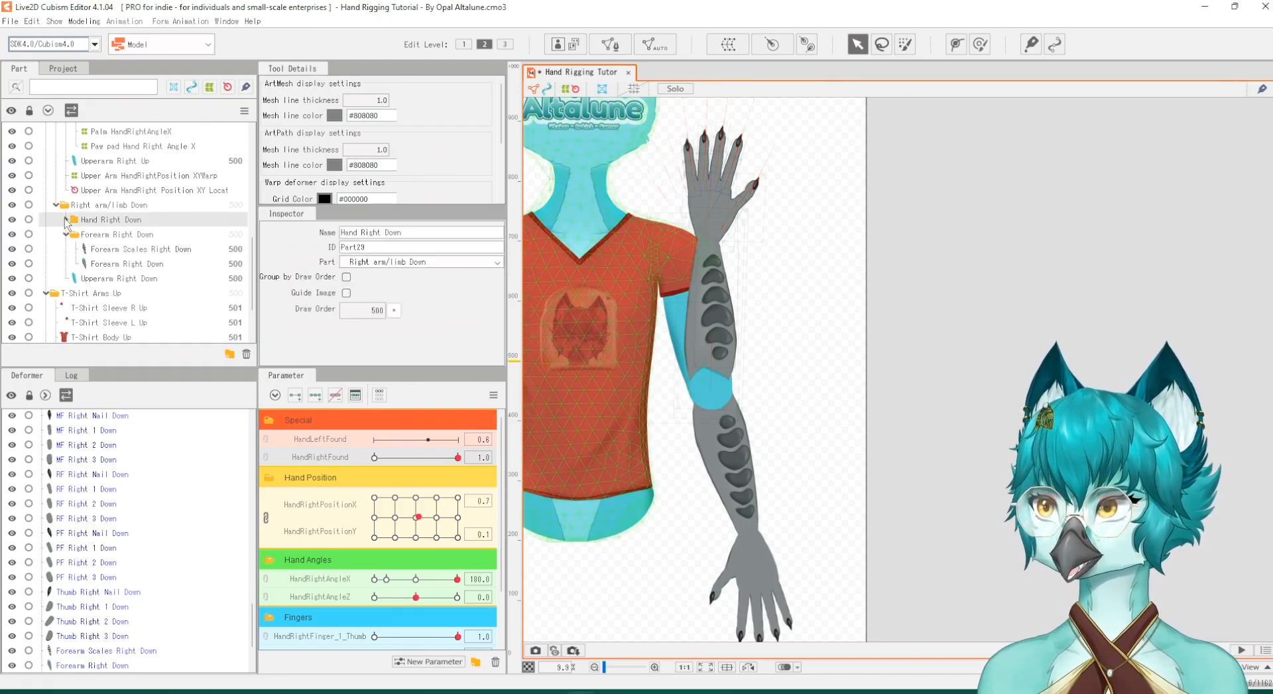
pyautogui.click(65, 220)
pyautogui.click(112, 234)
pyautogui.scroll(-3, 109, 251)
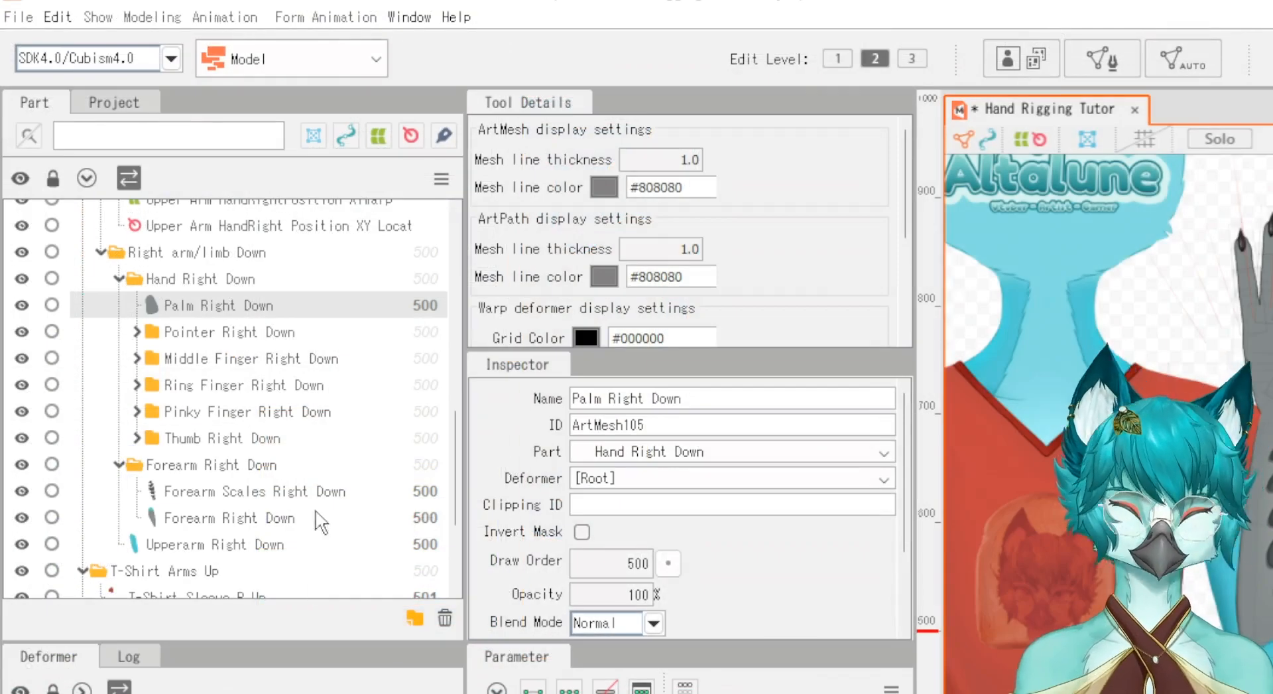
pyautogui.click(120, 224)
pyautogui.click(155, 335)
pyautogui.click(136, 332)
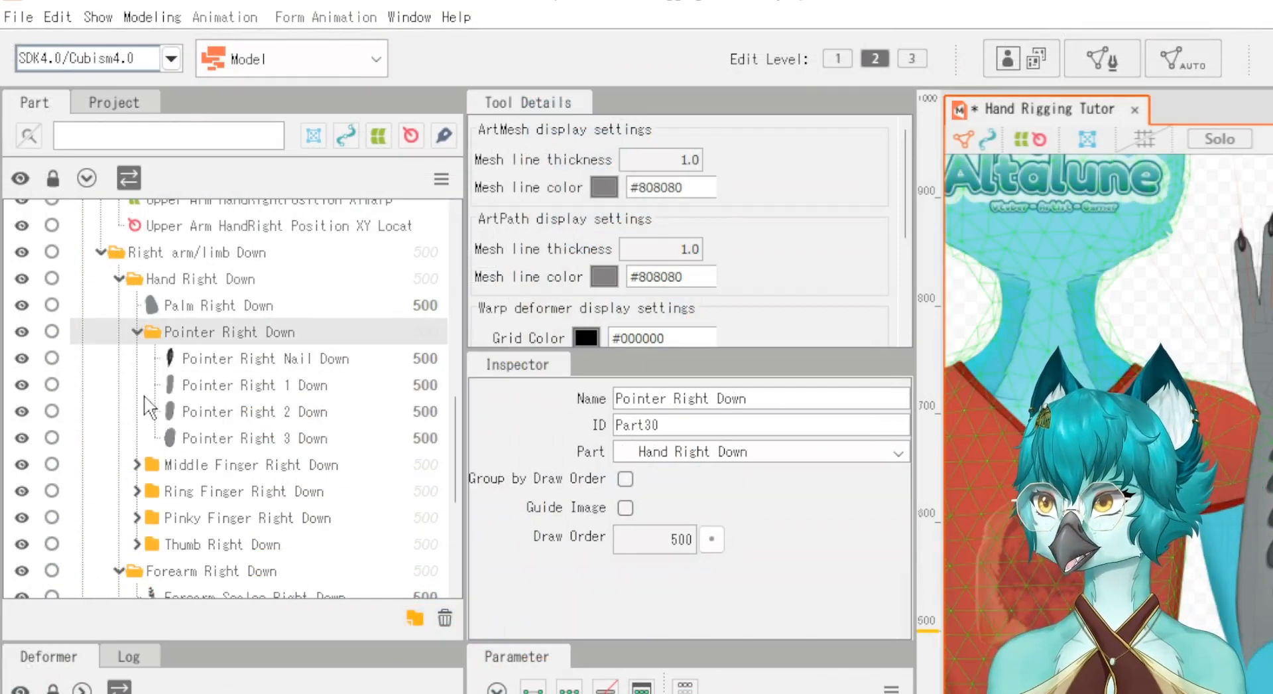
# Step: Expand the Middle, Ring, Pinky and Thumb folders of the lowered right hand, down to the Forearm Right Down folder
pyautogui.click(137, 465)
pyautogui.scroll(-3, 203, 454)
pyautogui.scroll(-2, 200, 451)
pyautogui.click(136, 398)
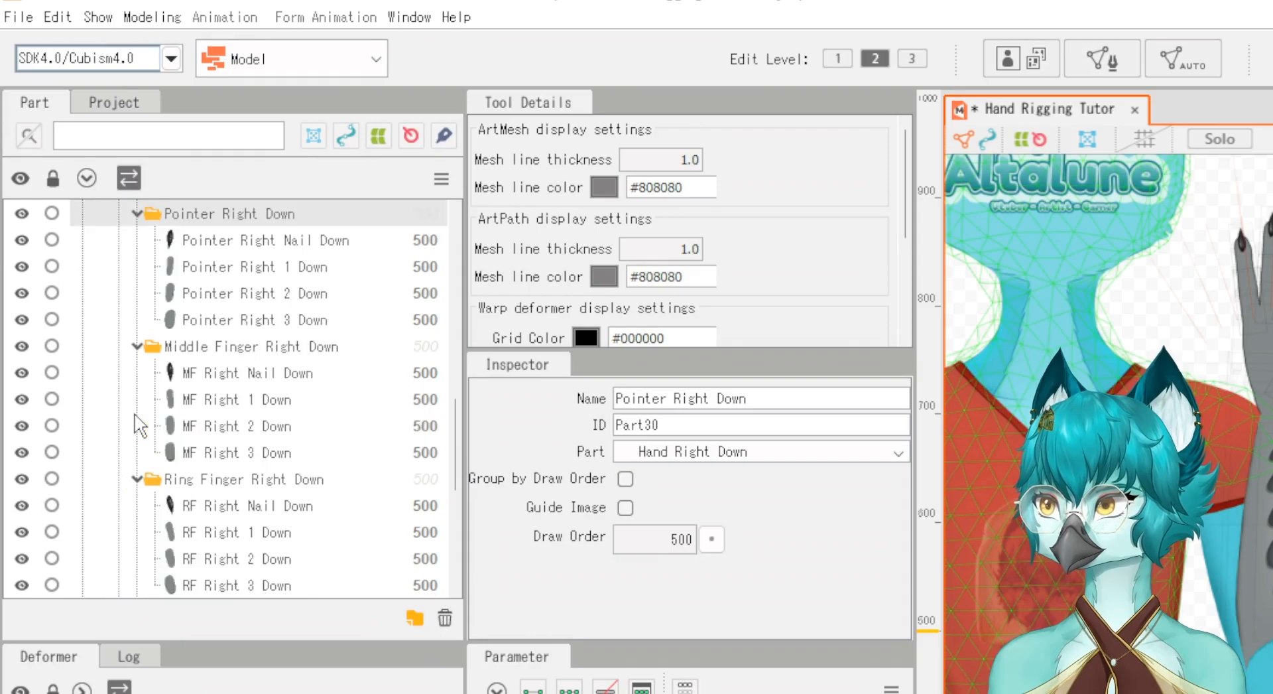
pyautogui.scroll(-5, 174, 425)
pyautogui.click(165, 323)
pyautogui.click(137, 323)
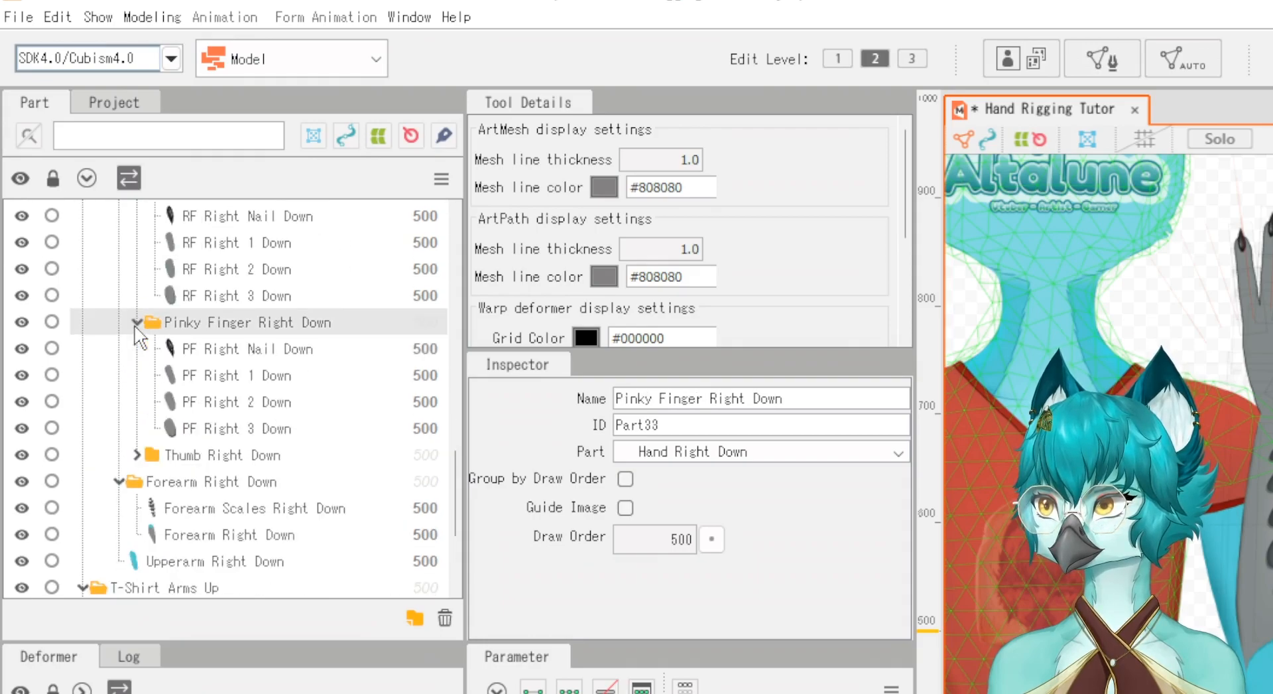
pyautogui.scroll(-3, 179, 391)
pyautogui.click(136, 358)
pyautogui.click(204, 416)
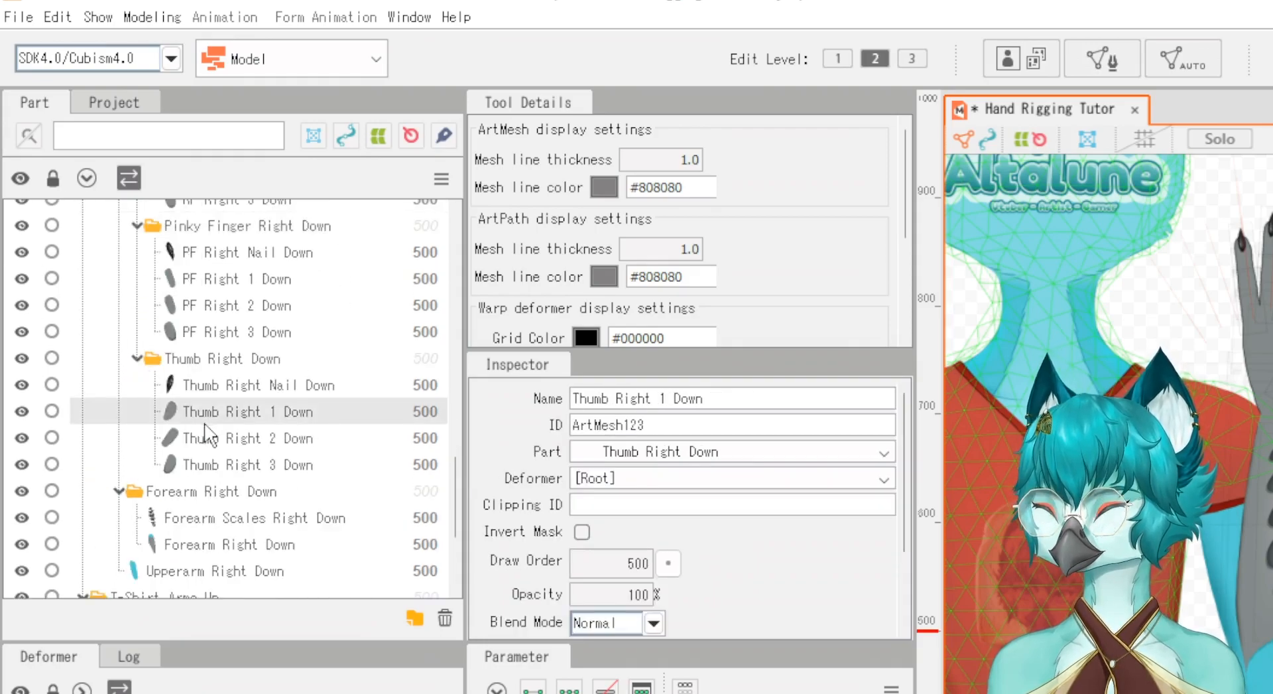
pyautogui.scroll(-3, 202, 431)
pyautogui.click(202, 446)
pyautogui.click(202, 402)
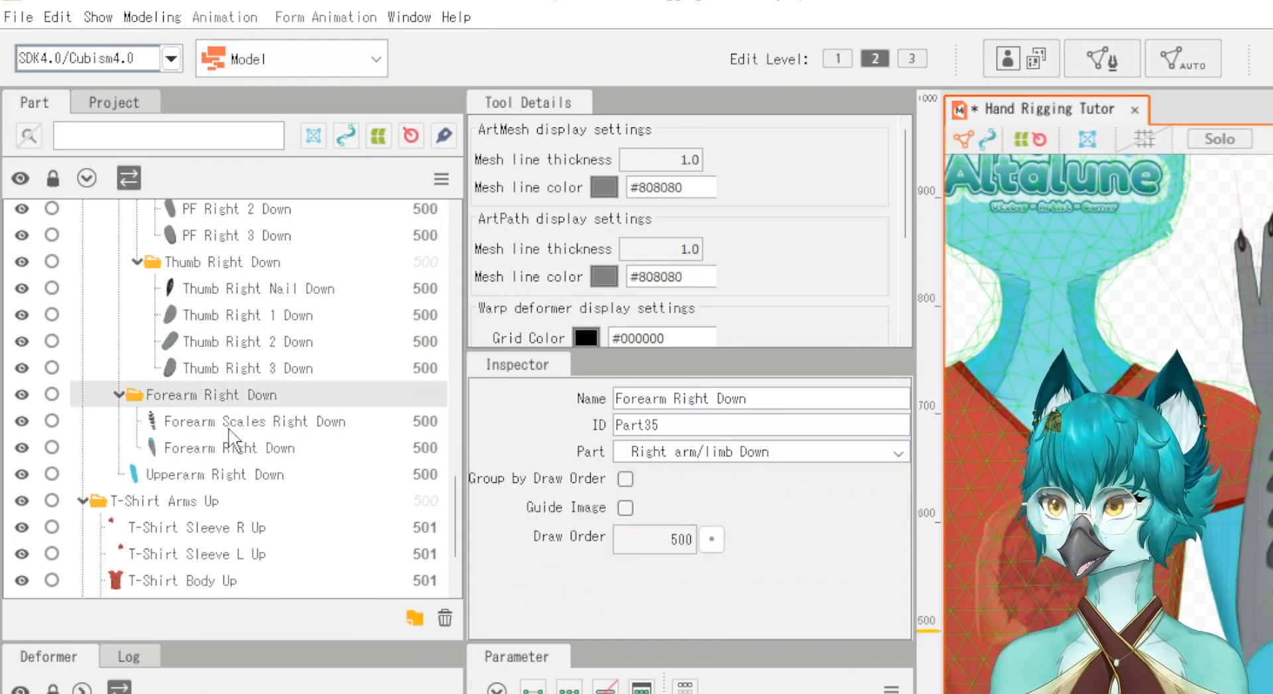
# Step: Select all lowered right arm parts from Palm Right Down through Forearm Right Down, leaving out Upperarm Right Down
pyautogui.scroll(3, 264, 441)
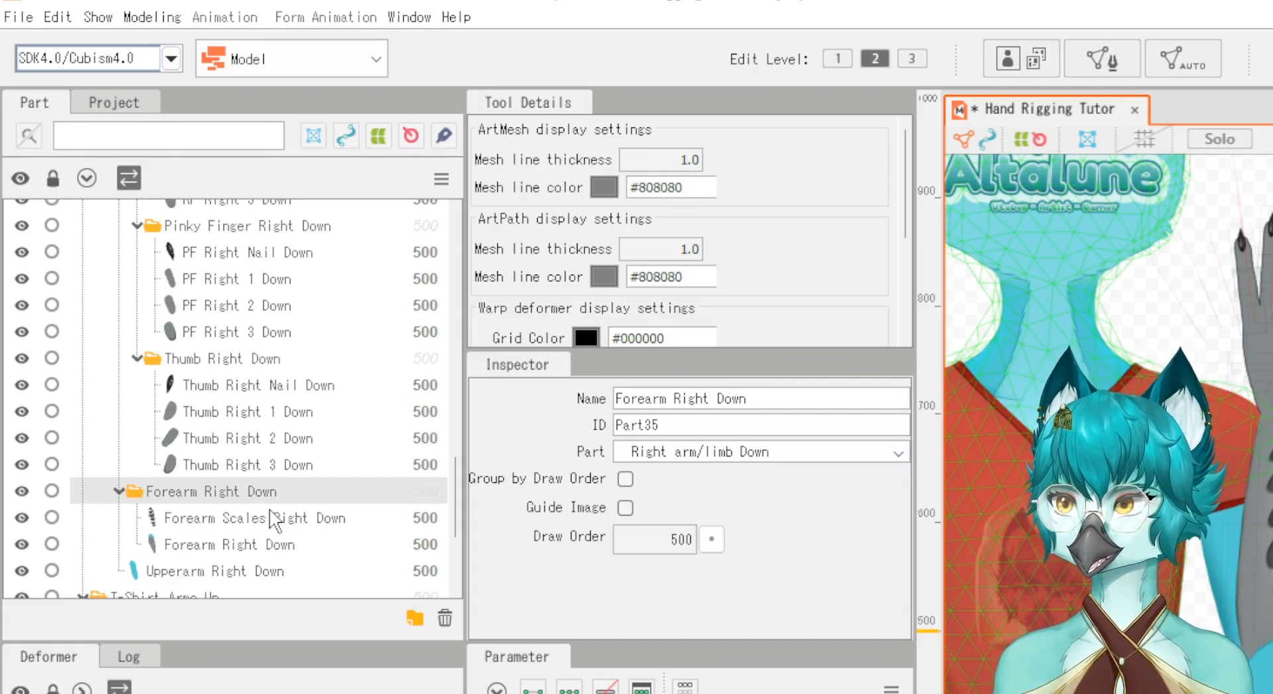
pyautogui.scroll(5, 327, 489)
pyautogui.scroll(4, 322, 487)
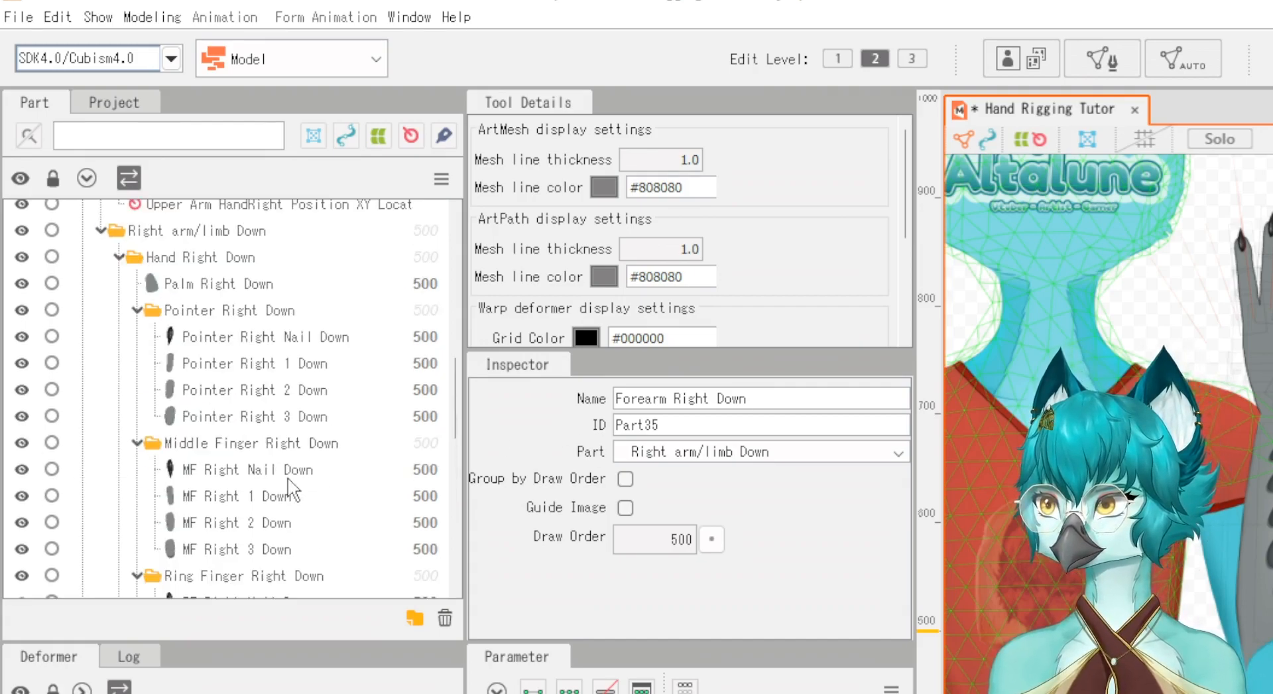
pyautogui.click(220, 481)
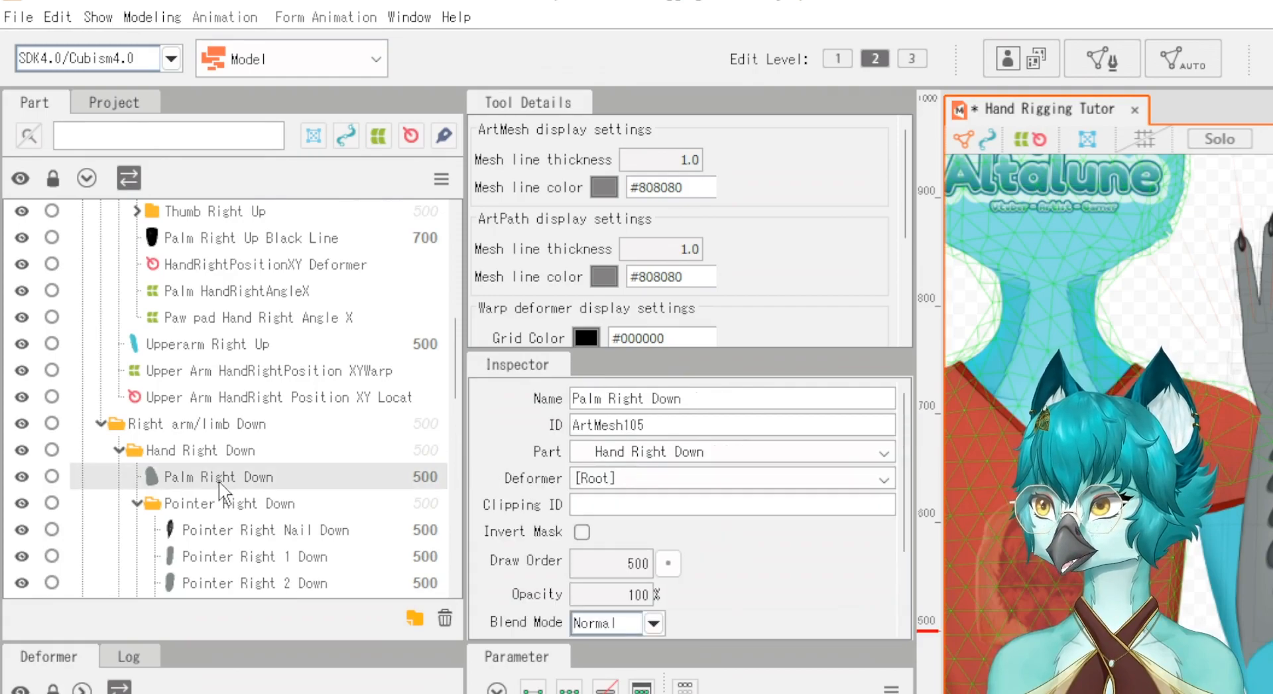
pyautogui.scroll(-3, 229, 482)
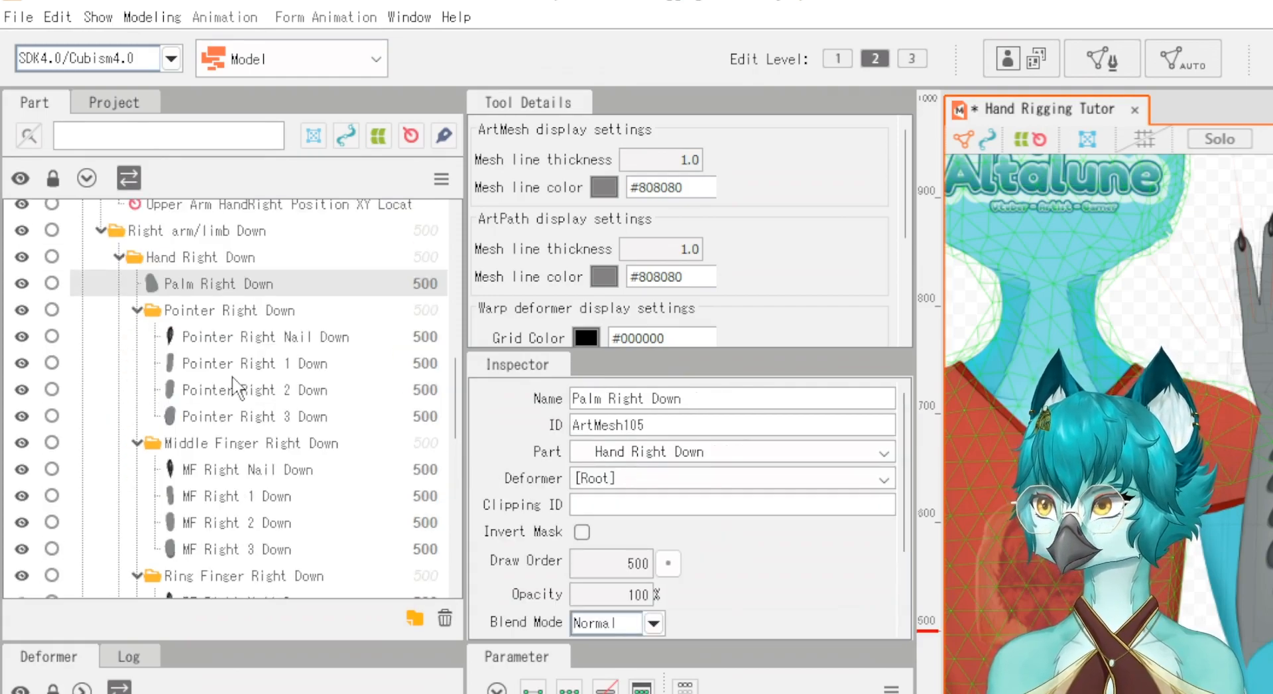
pyautogui.scroll(-7, 234, 489)
pyautogui.scroll(-2, 235, 392)
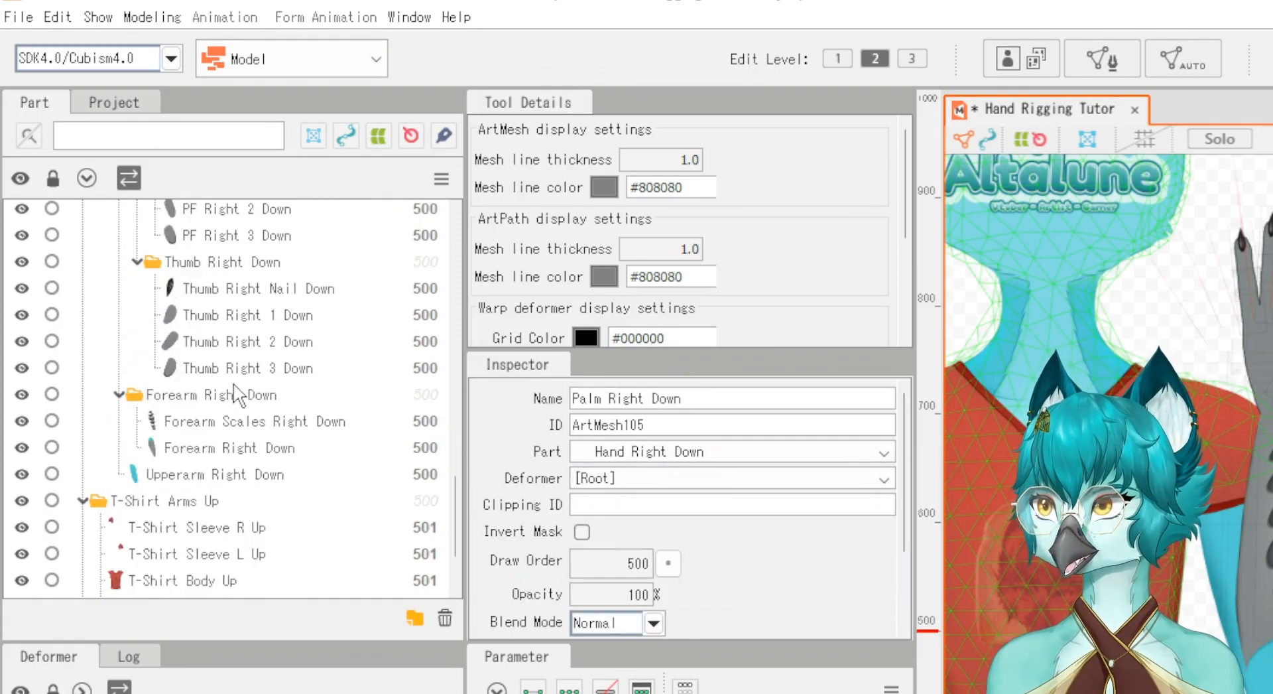
pyautogui.scroll(-2, 236, 393)
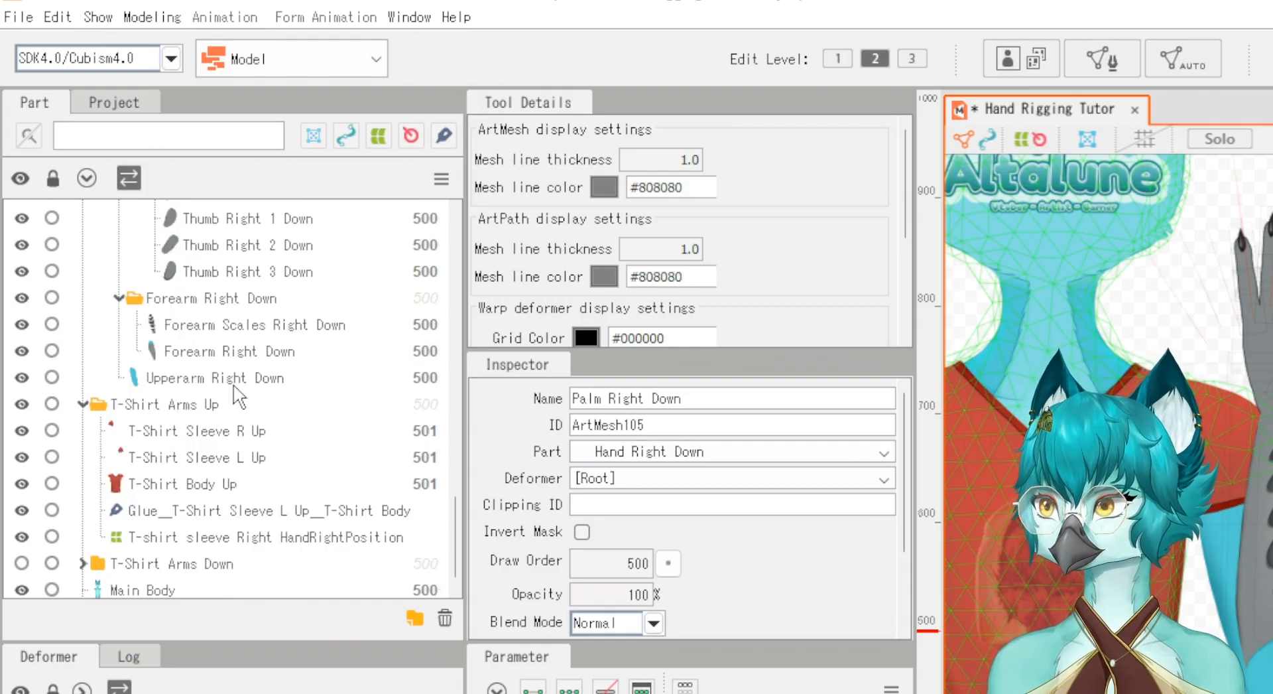
pyautogui.keyDown('shift'); pyautogui.click(221, 353); pyautogui.keyUp('shift')
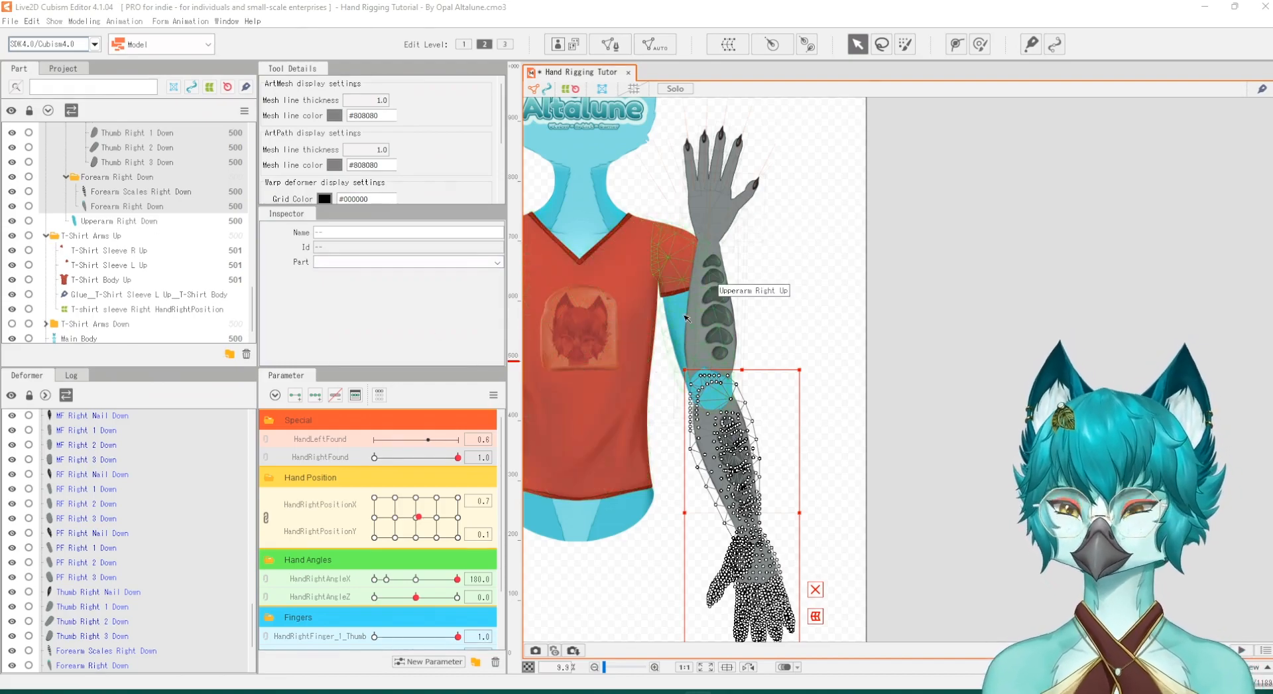
# Step: Create a rotation deformer named HandRightNotFound Rotation as parent of the selected lowered right hand and forearm parts
pyautogui.click(771, 48)
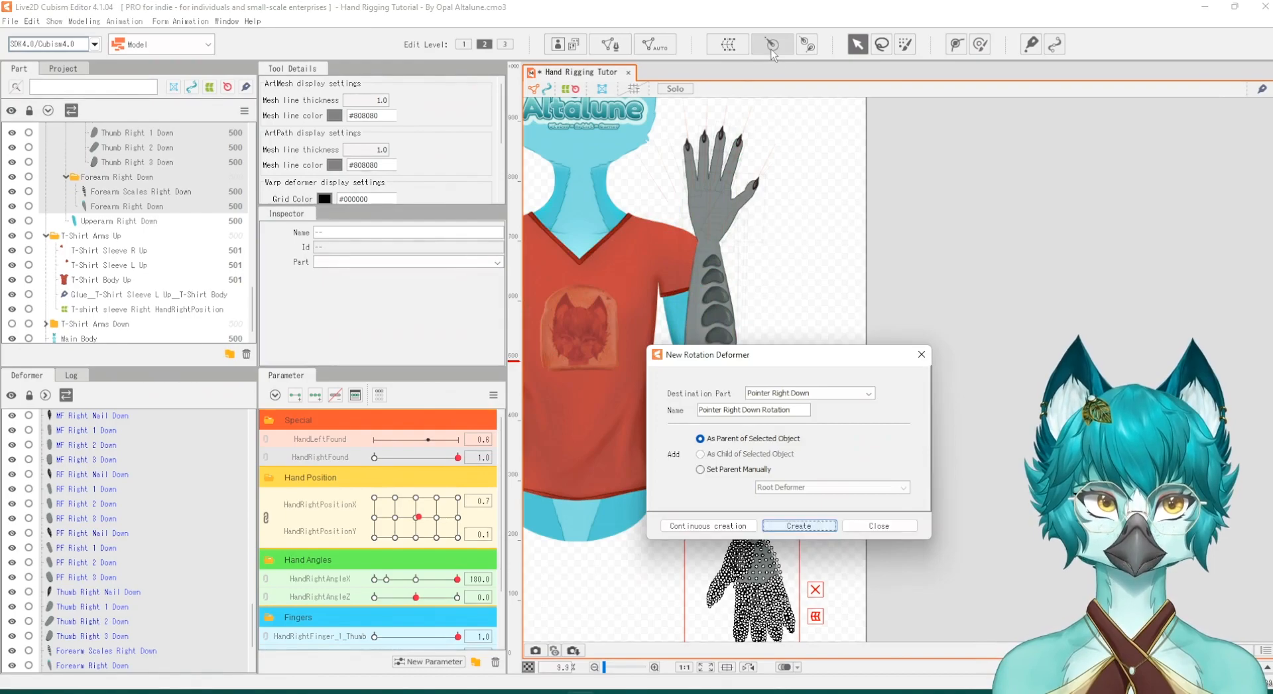
pyautogui.moveTo(798, 411); pyautogui.dragTo(690, 407)
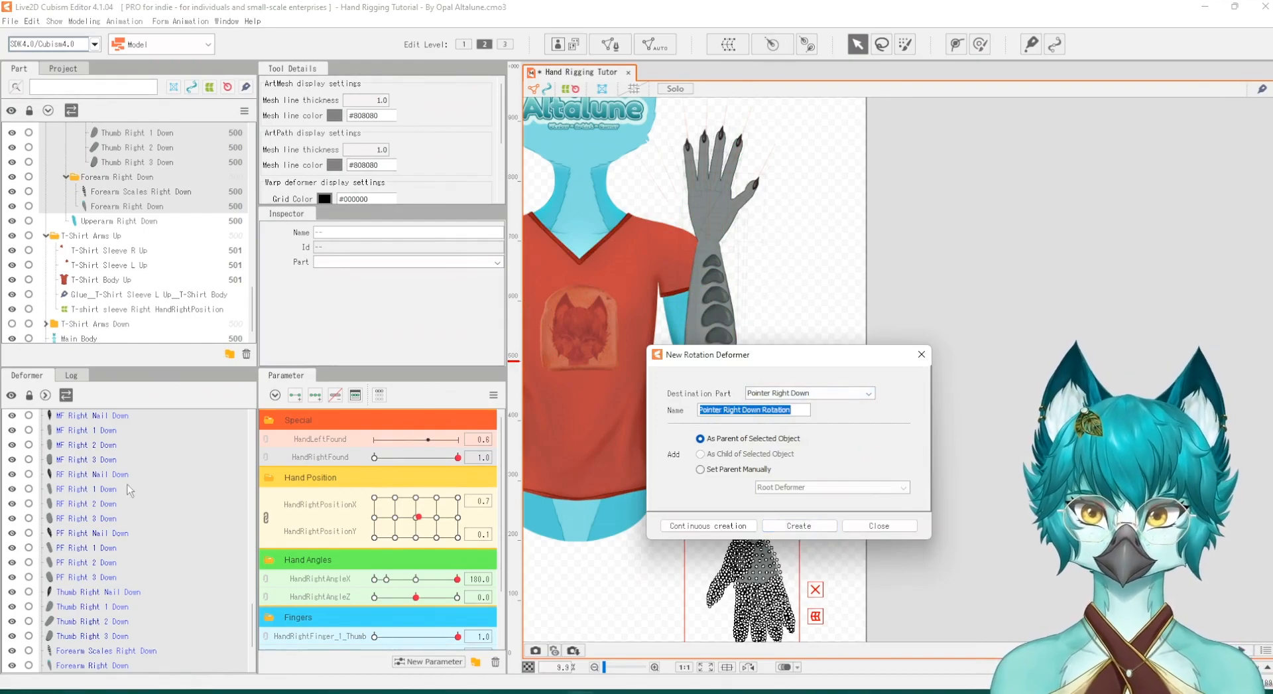
pyautogui.scroll(10, 128, 490)
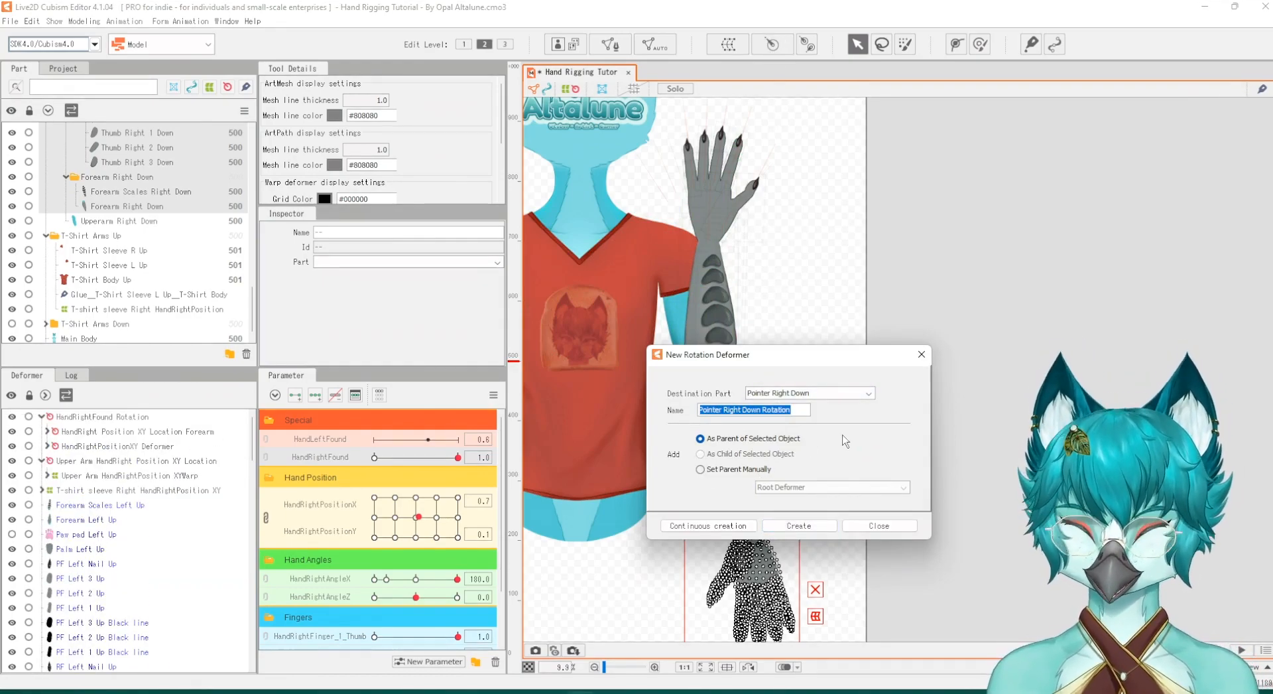
pyautogui.write('HandRightNotFoun')
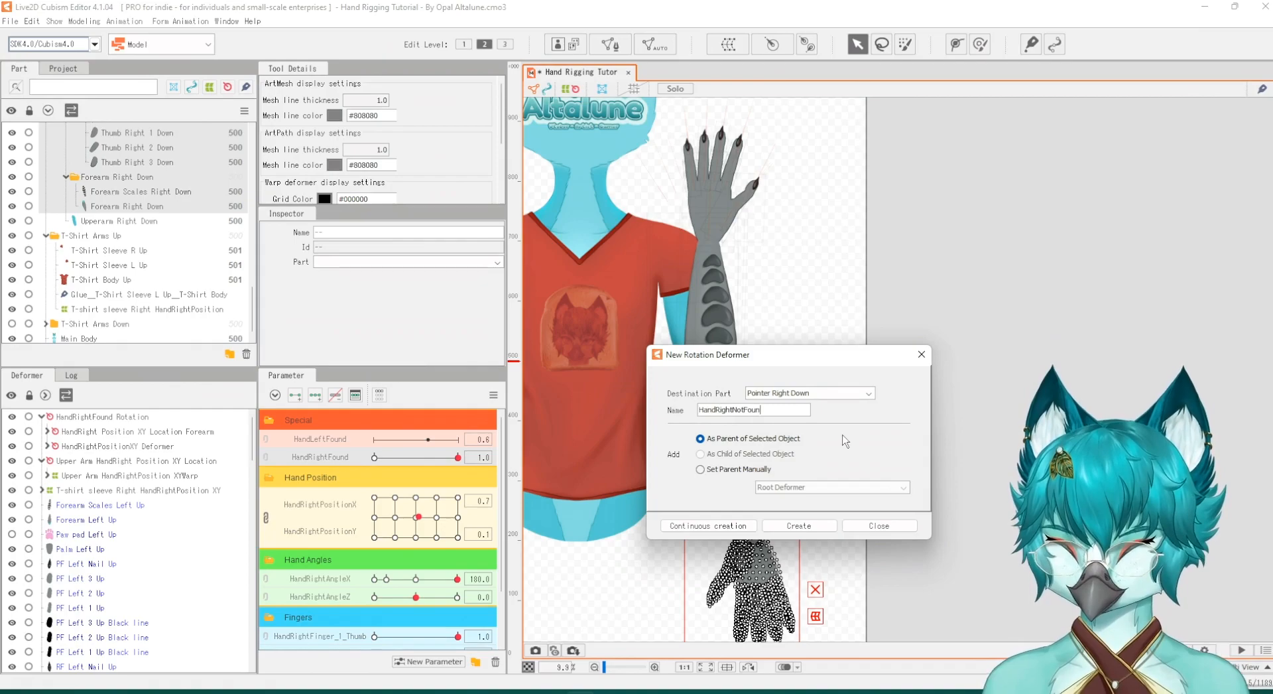
pyautogui.write('d Rotatio')
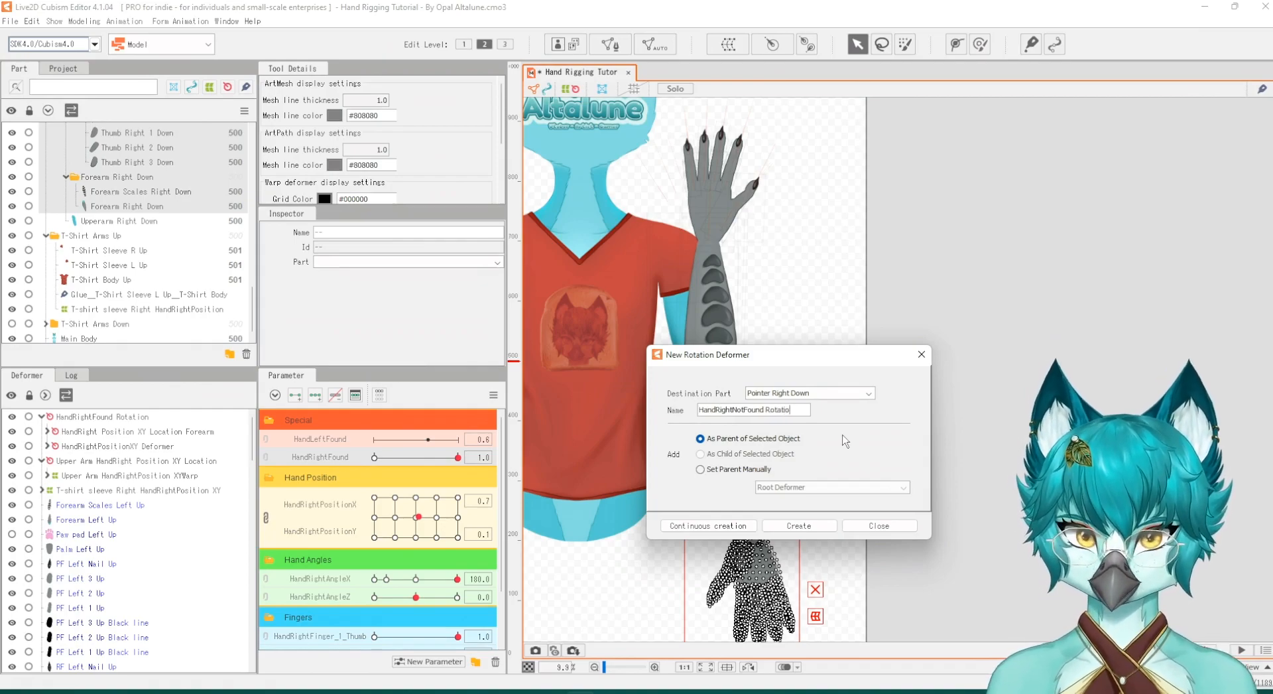
pyautogui.write('n')
pyautogui.click(799, 525)
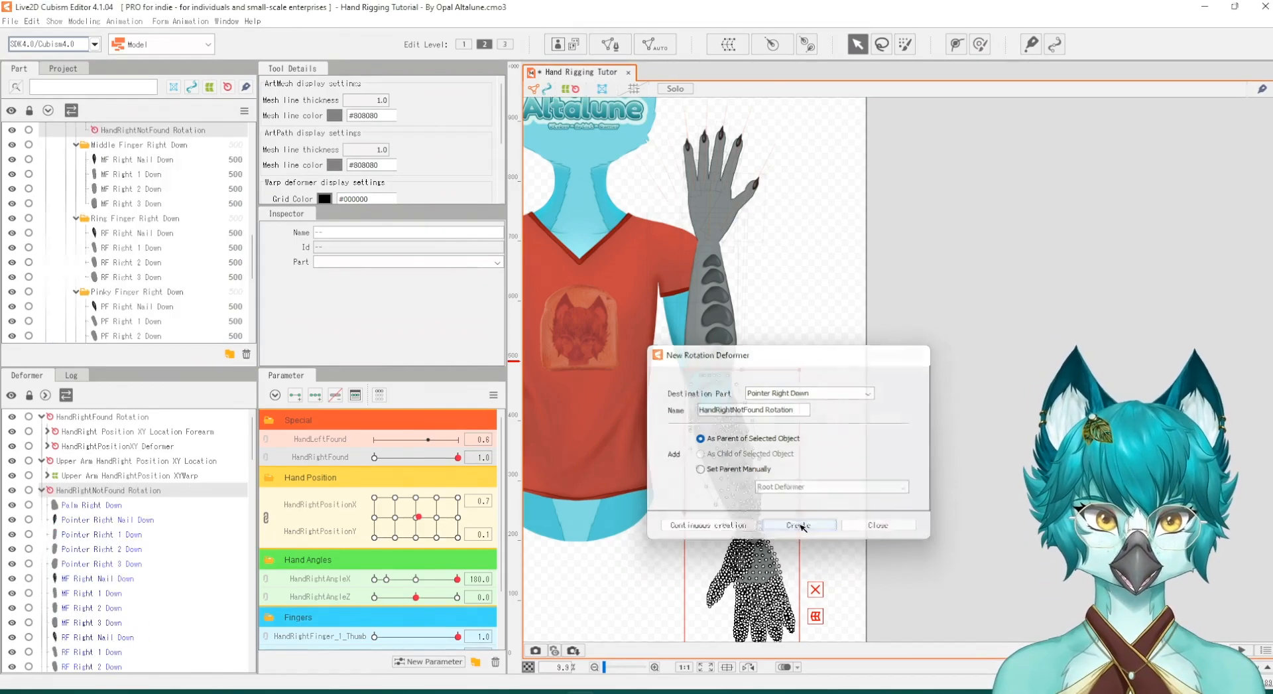
# Step: Position the HandRightNotFound Rotation pivot on the right elbow and point its handle down the lowered forearm, at about 164.2 degrees
pyautogui.scroll(2, 739, 516)
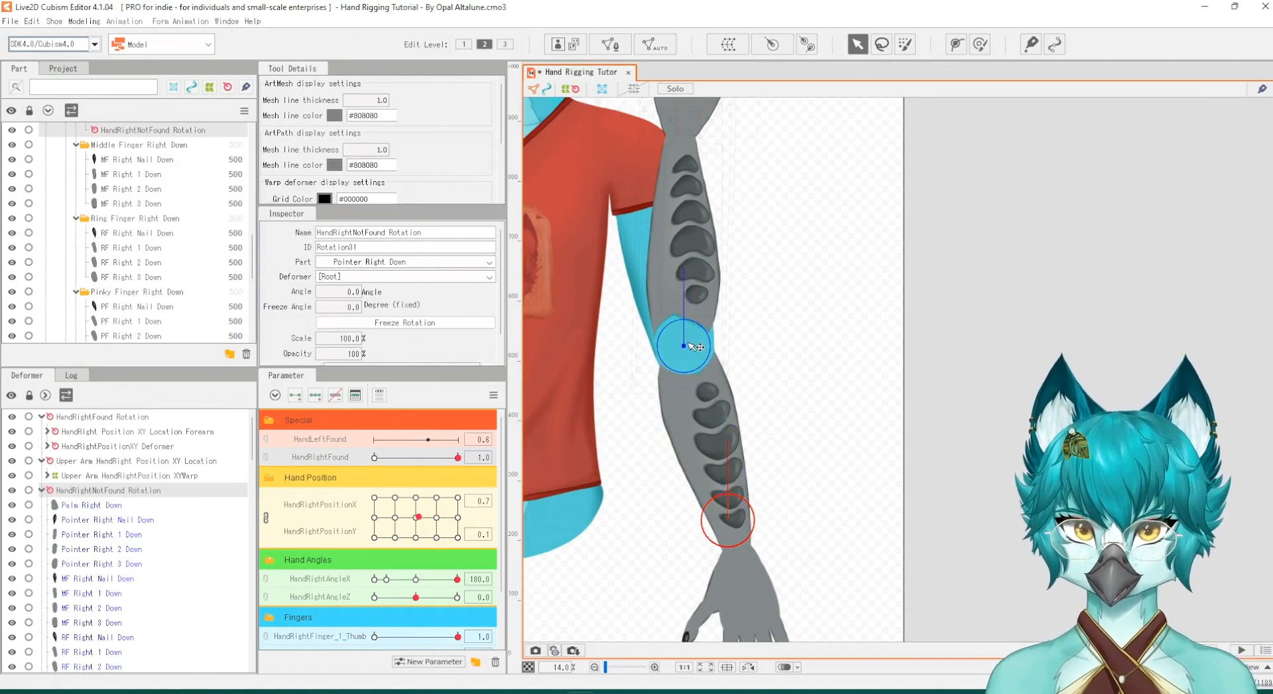
pyautogui.scroll(3, 679, 318)
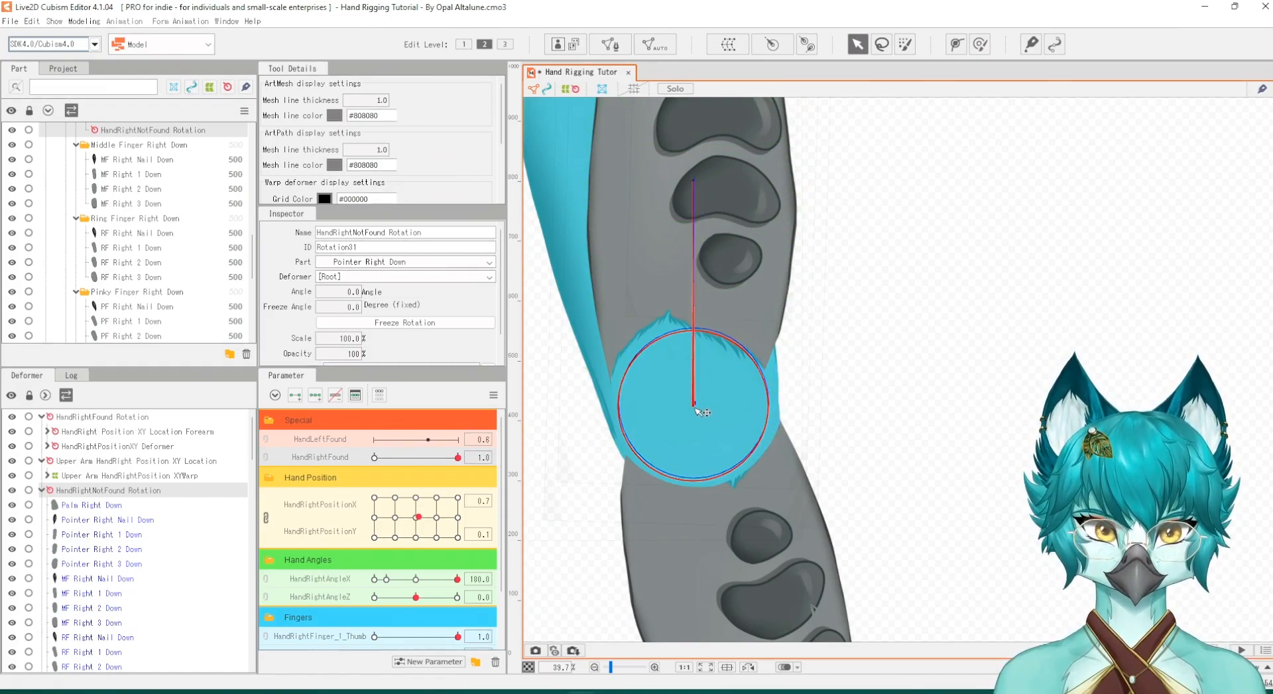
pyautogui.moveTo(694, 178); pyautogui.dragTo(725, 530)
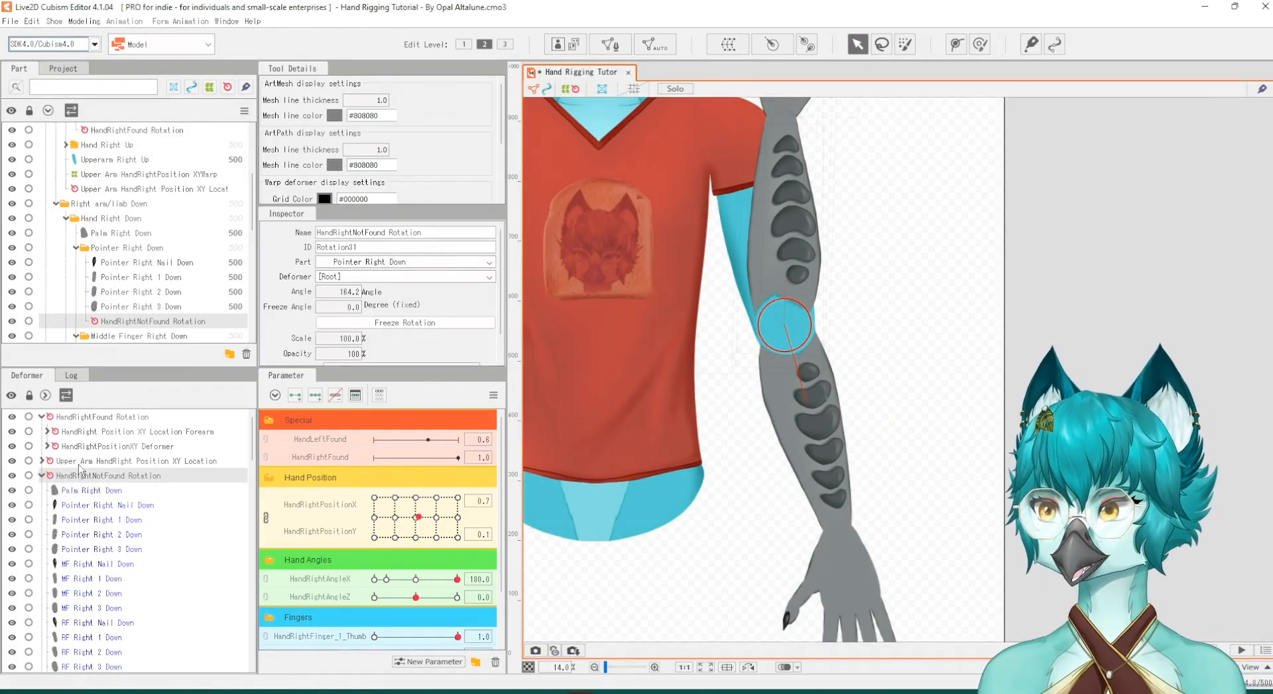
# Step: Add three HandRightFound keys to the HandRightNotFound Rotation deformer and set the parameter to 0.0
pyautogui.click(83, 416)
pyautogui.click(87, 476)
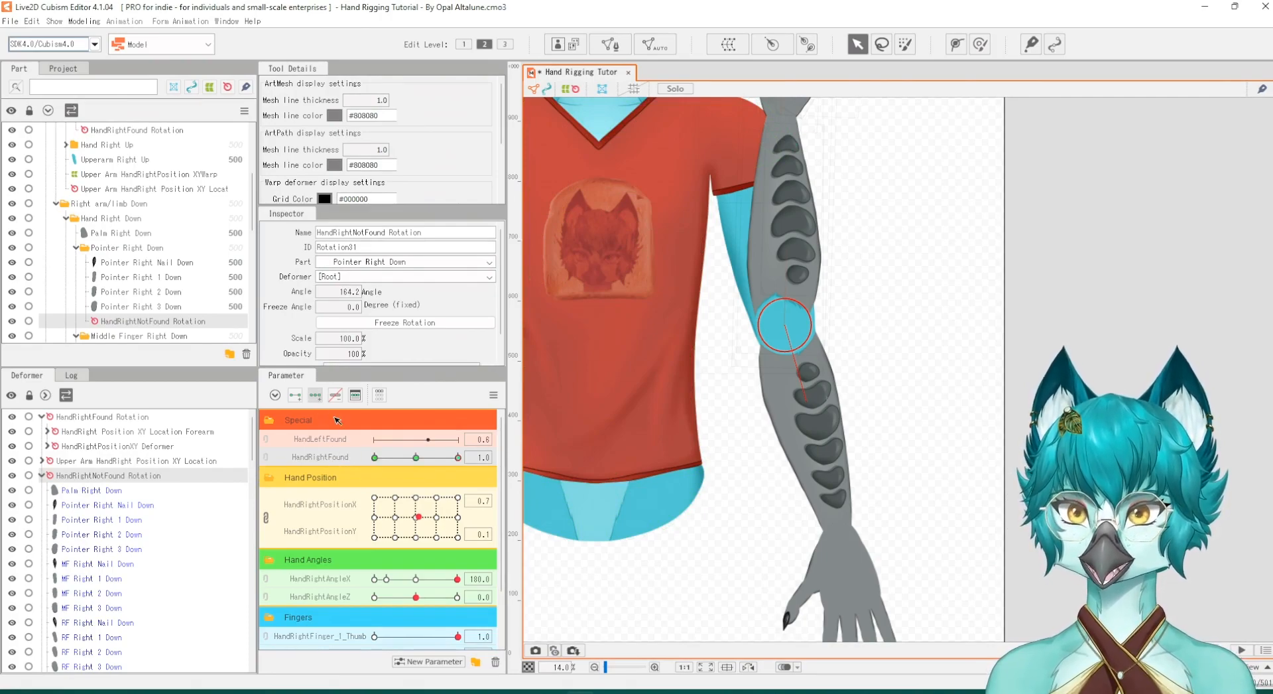
pyautogui.click(431, 462)
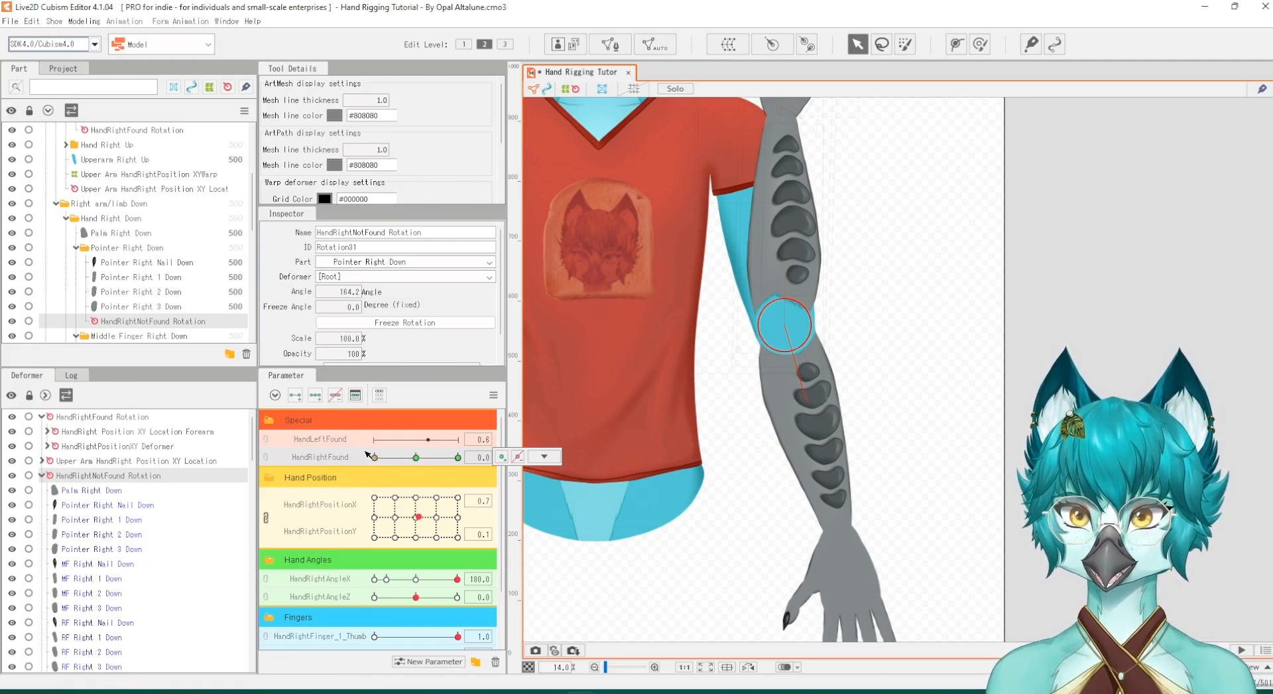
# Step: At HandRightFound 0.5, rotate the lowered forearm about the elbow across the torso to an angle of about 267.7 degrees
pyautogui.moveTo(385, 467); pyautogui.dragTo(400, 466)
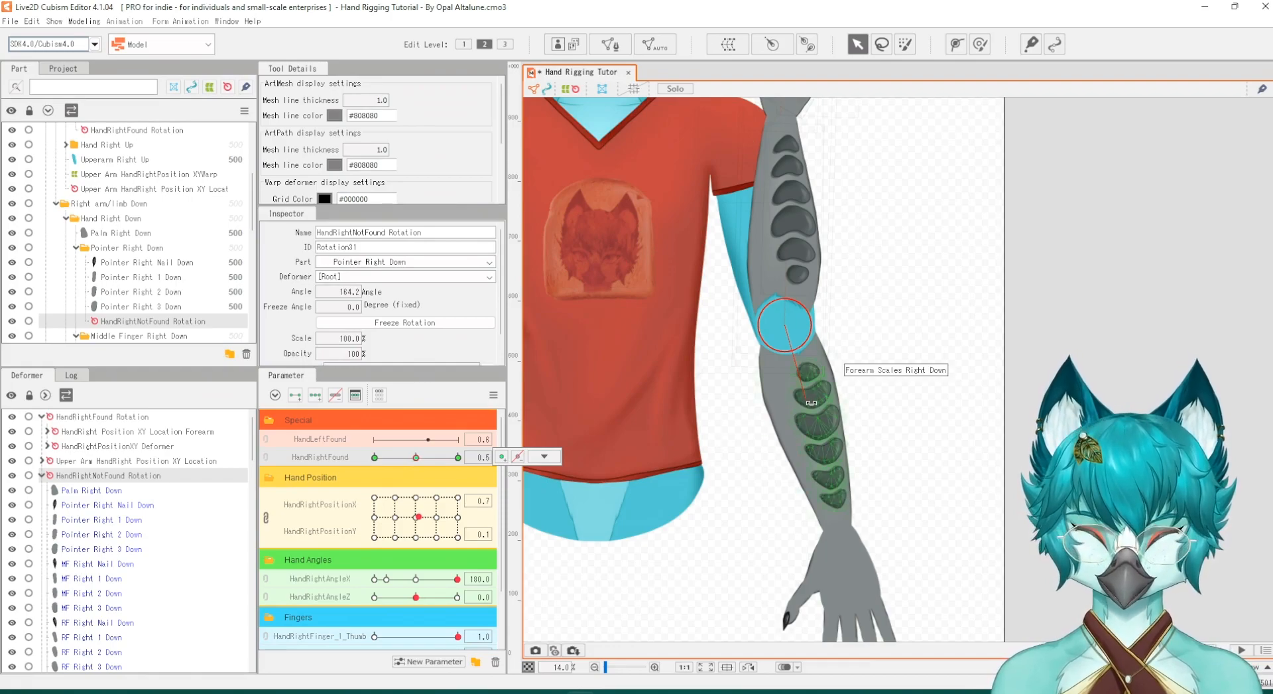
pyautogui.moveTo(811, 402); pyautogui.dragTo(666, 331)
pyautogui.scroll(-2, 740, 484)
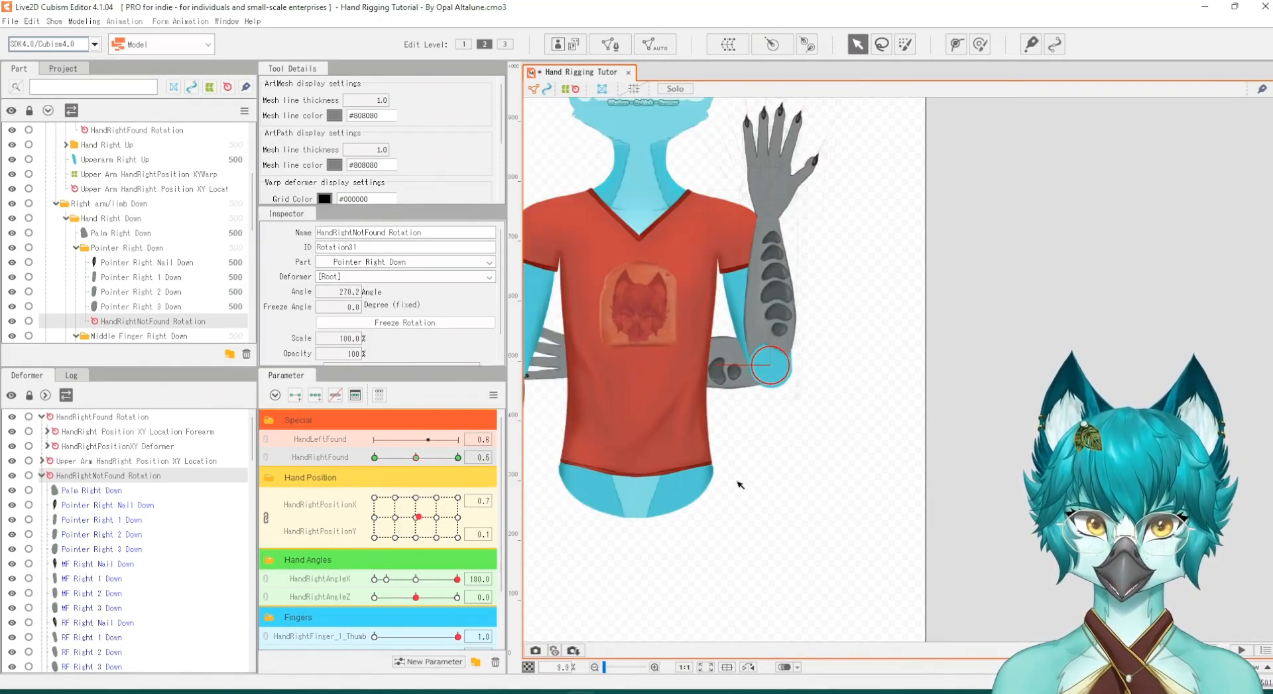
pyautogui.scroll(-1, 785, 504)
pyautogui.scroll(4, 672, 413)
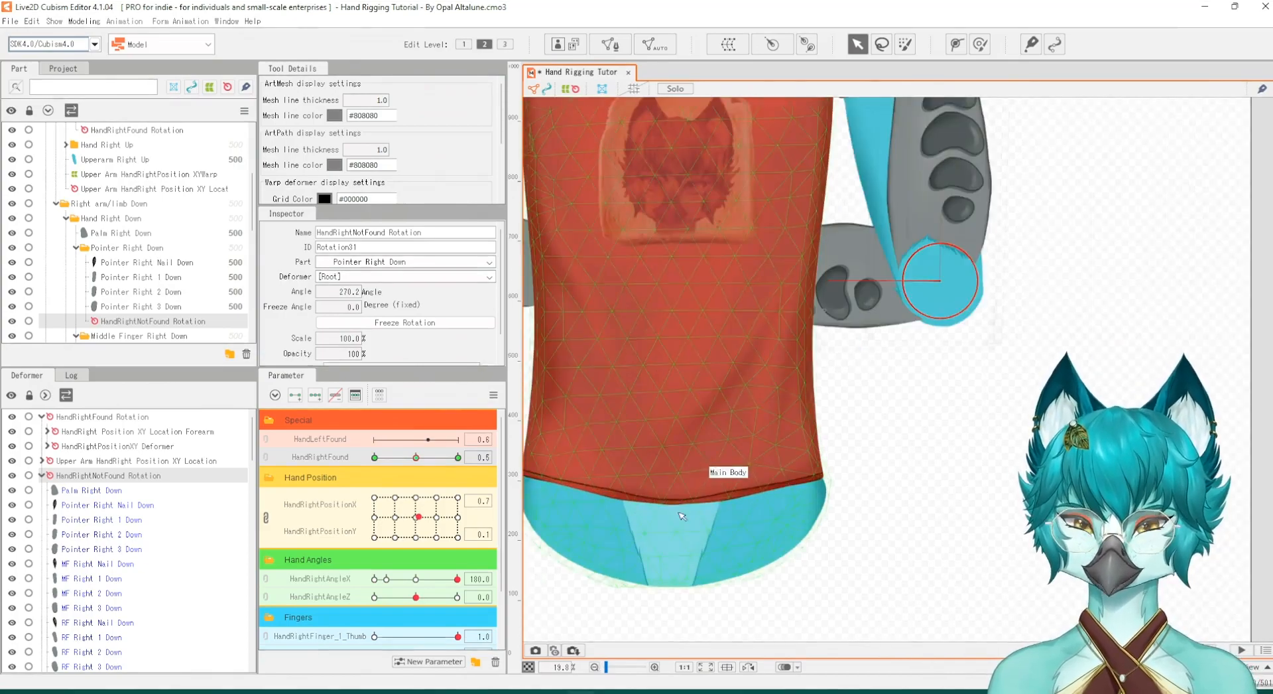
pyautogui.scroll(-1, 672, 413)
pyautogui.moveTo(785, 347); pyautogui.dragTo(785, 350)
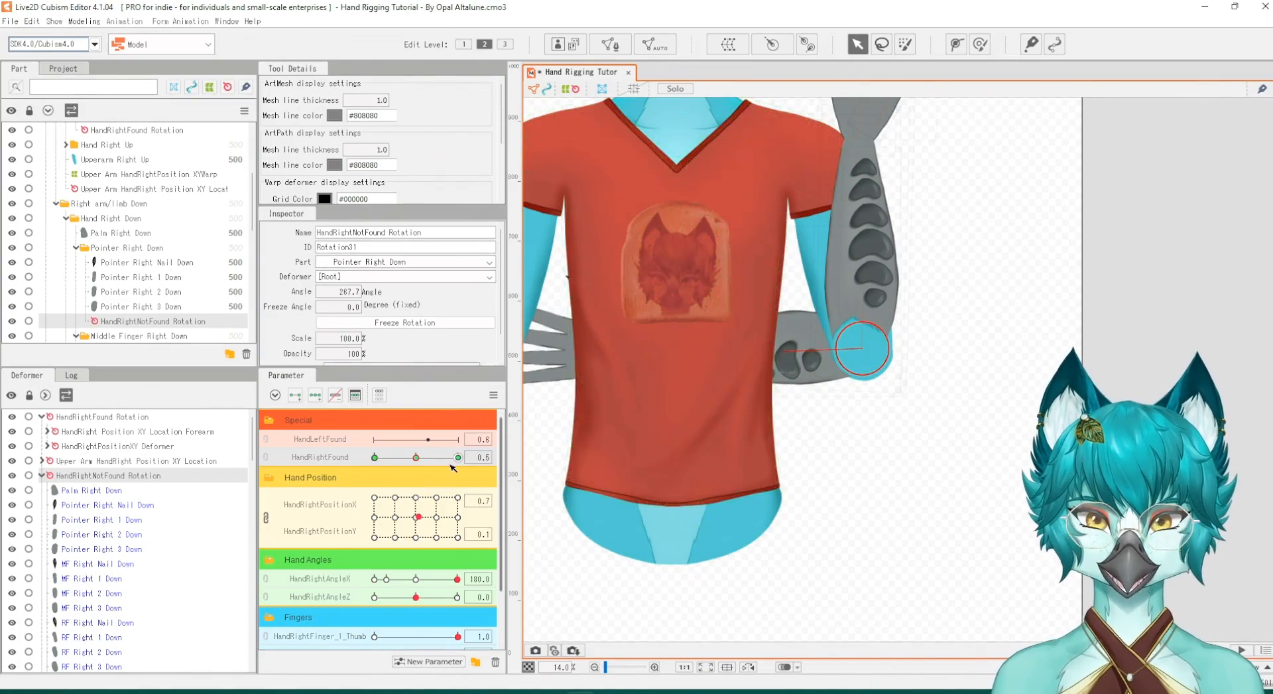
# Step: Copy the HandRightNotFound Rotation deformer's pose at HandRightFound 0.5 to the 1.0 key
pyautogui.moveTo(425, 459); pyautogui.dragTo(460, 466)
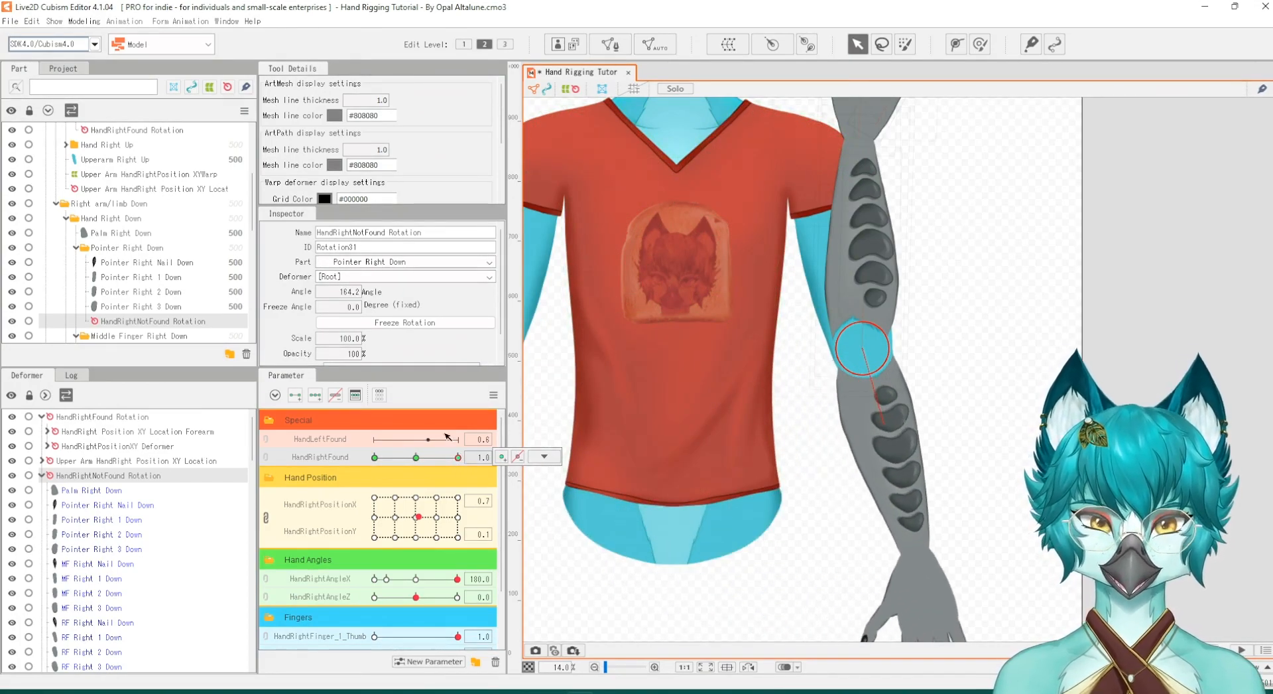
pyautogui.click(417, 459)
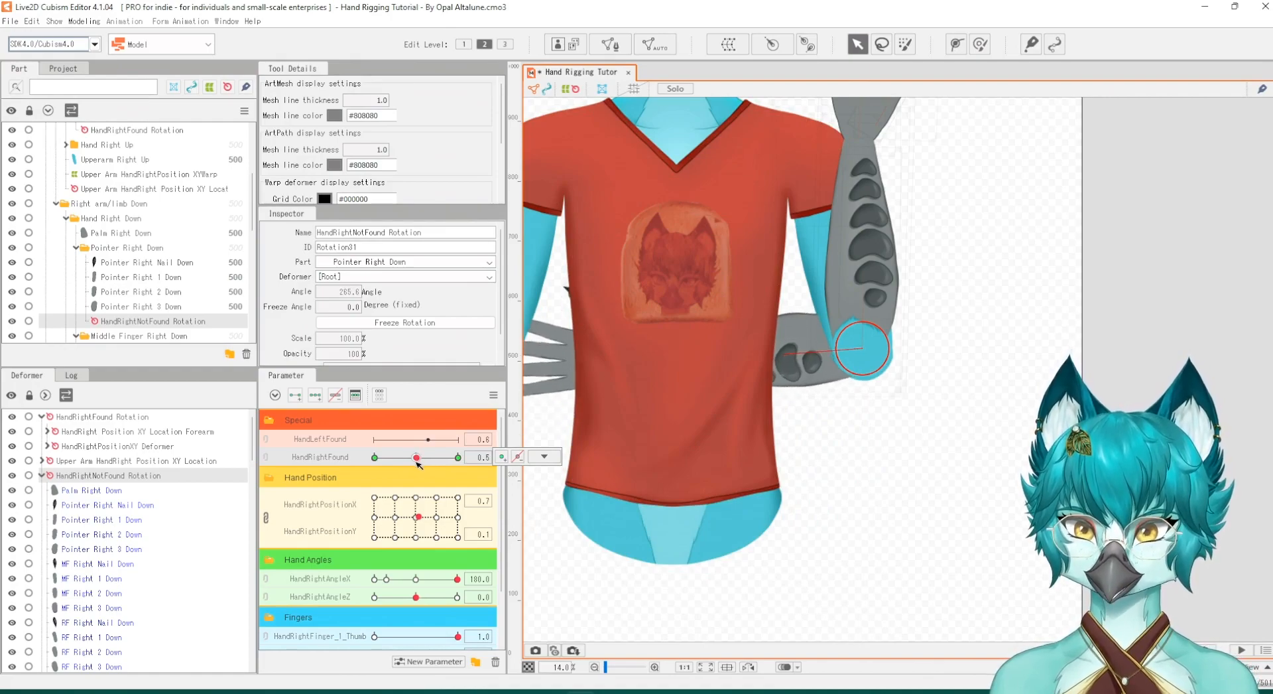
pyautogui.moveTo(416, 462); pyautogui.dragTo(415, 461)
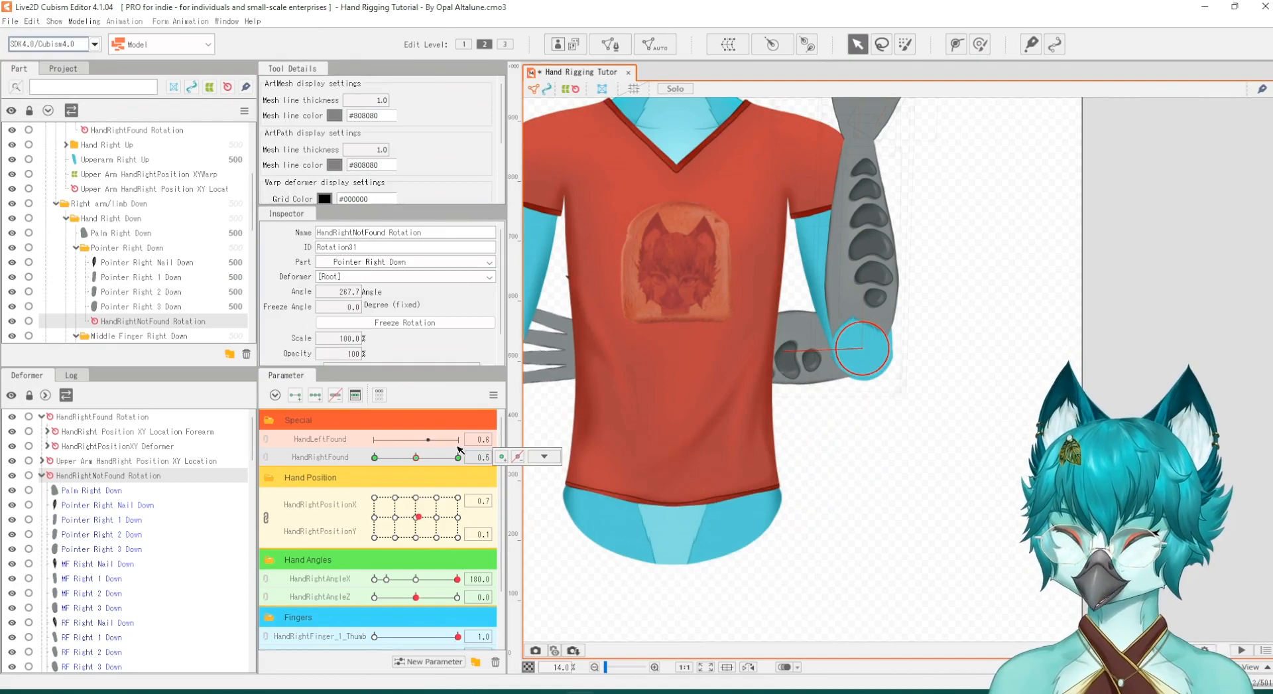
pyautogui.moveTo(433, 460); pyautogui.dragTo(466, 467)
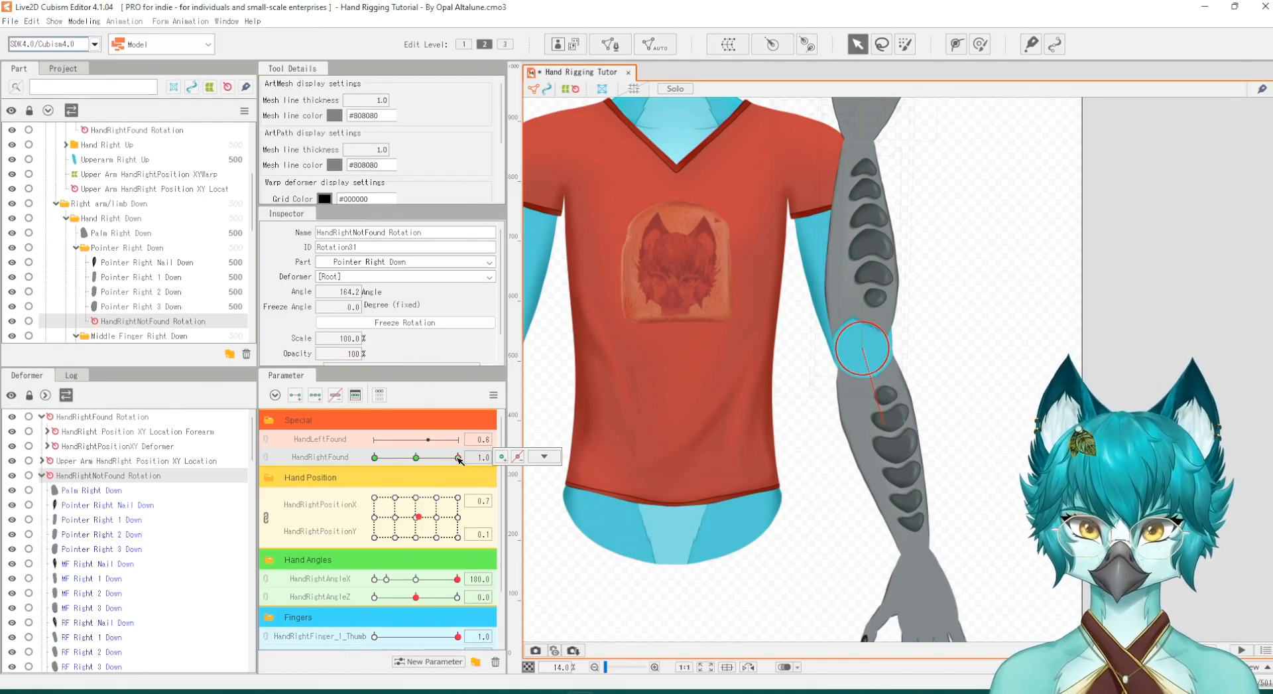
pyautogui.hotkey('ctrl', 'v')
pyautogui.moveTo(451, 463)
pyautogui.mouseDown()
pyautogui.moveTo(379, 469)
pyautogui.moveTo(464, 473)
pyautogui.mouseUp()
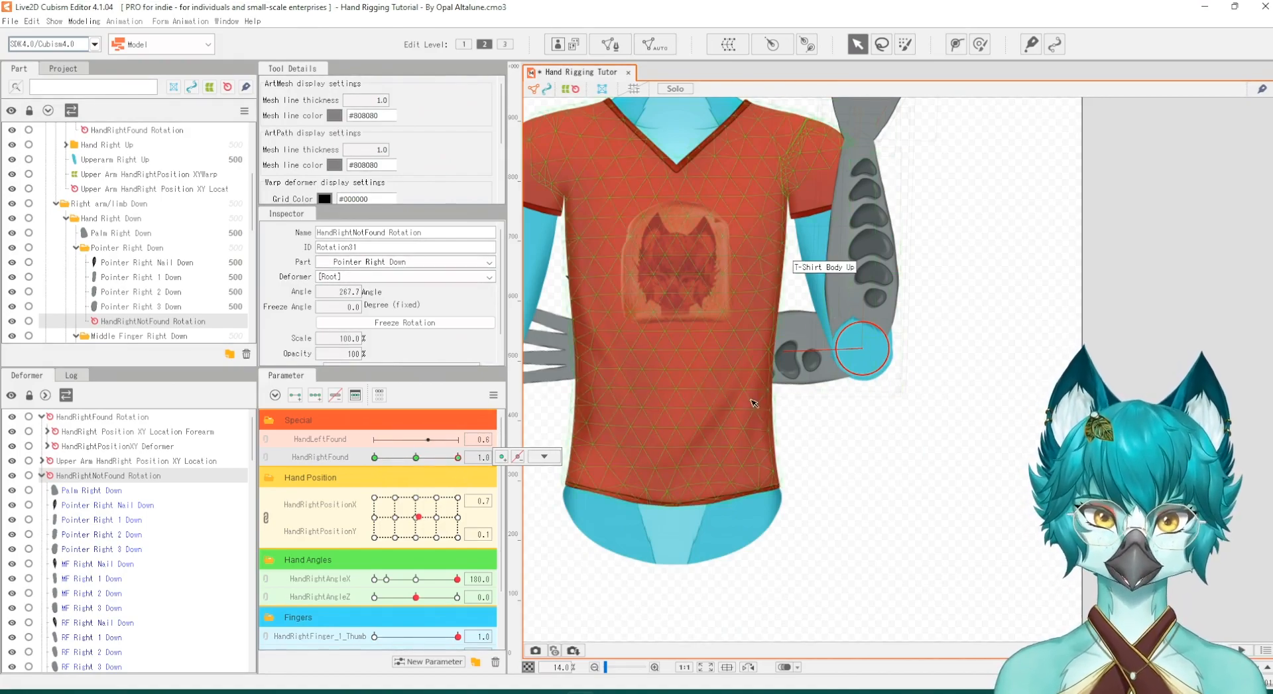
pyautogui.click(544, 456)
# Step: For HandRightNotFound Rotation and all its child parts through Forearm Right Down, add 100 to the draw order on every HandRightFound key
pyautogui.click(108, 475)
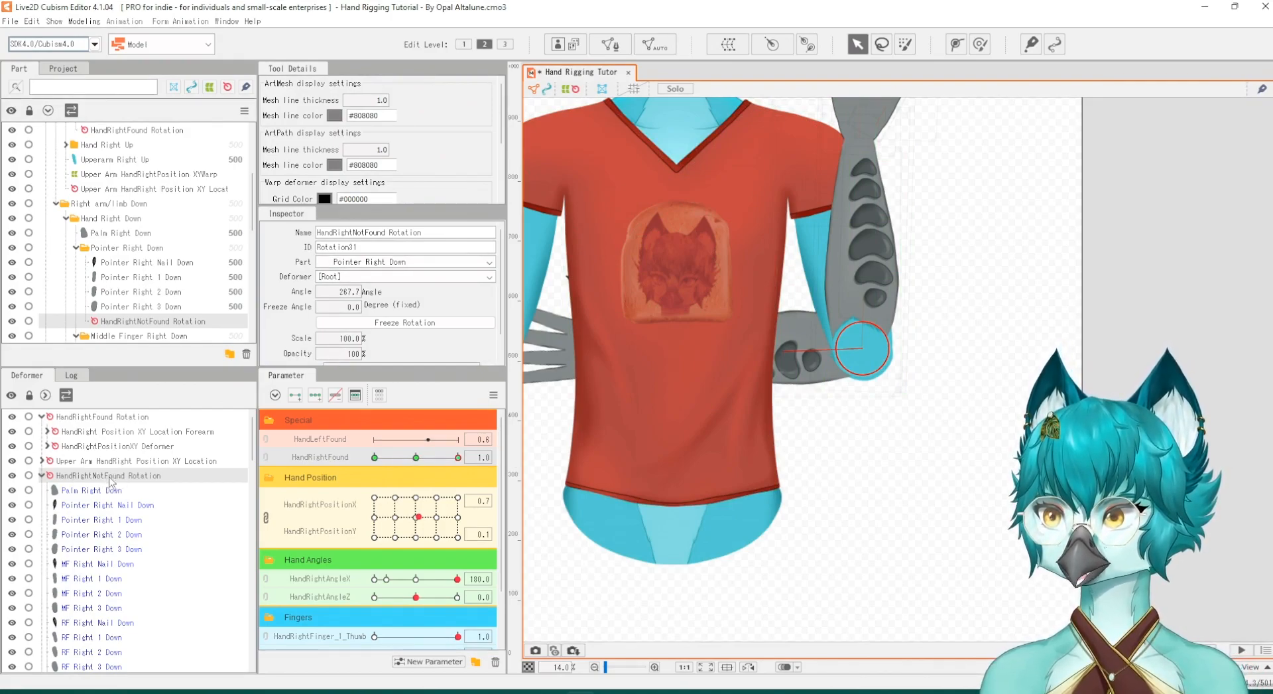
pyautogui.scroll(-6, 113, 494)
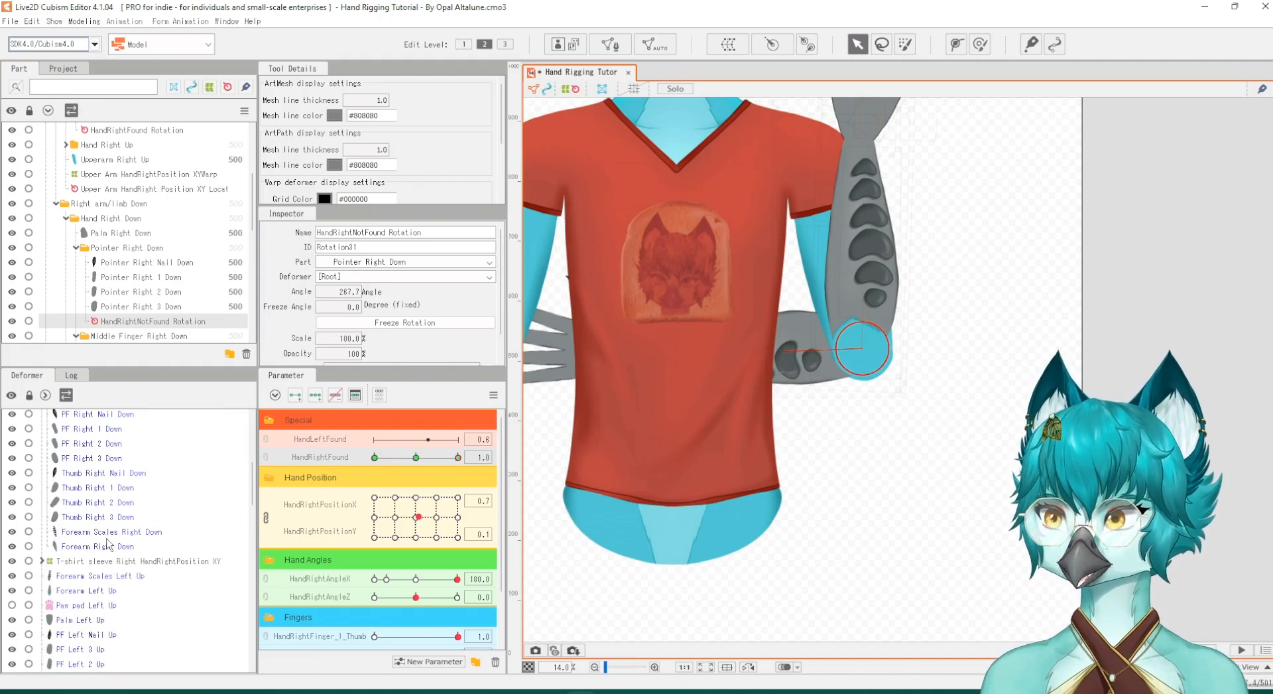
pyautogui.click(108, 545)
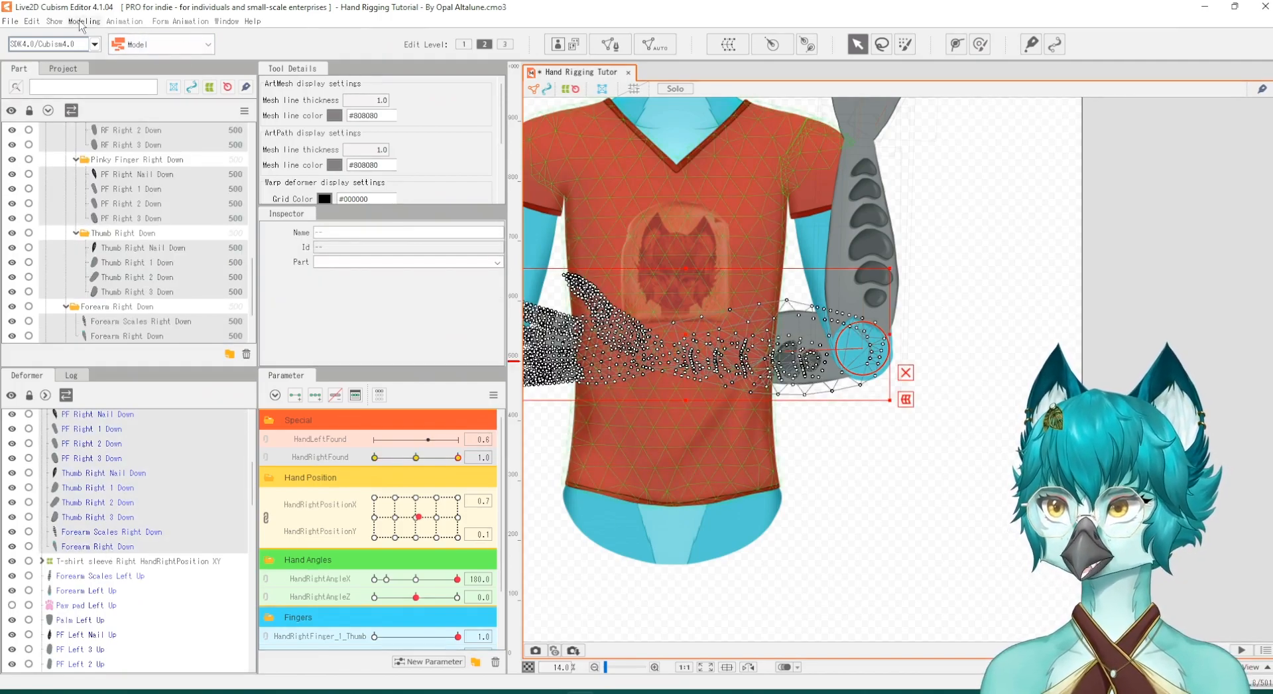
pyautogui.click(83, 22)
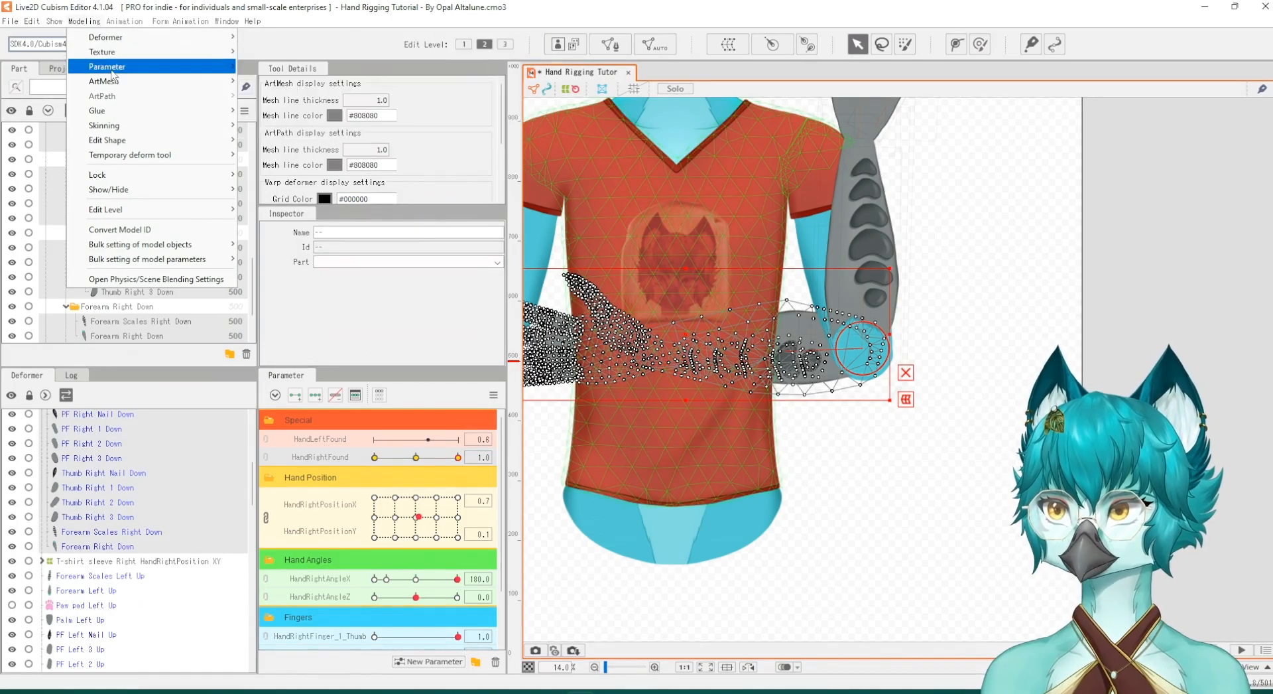
pyautogui.moveTo(111, 72)
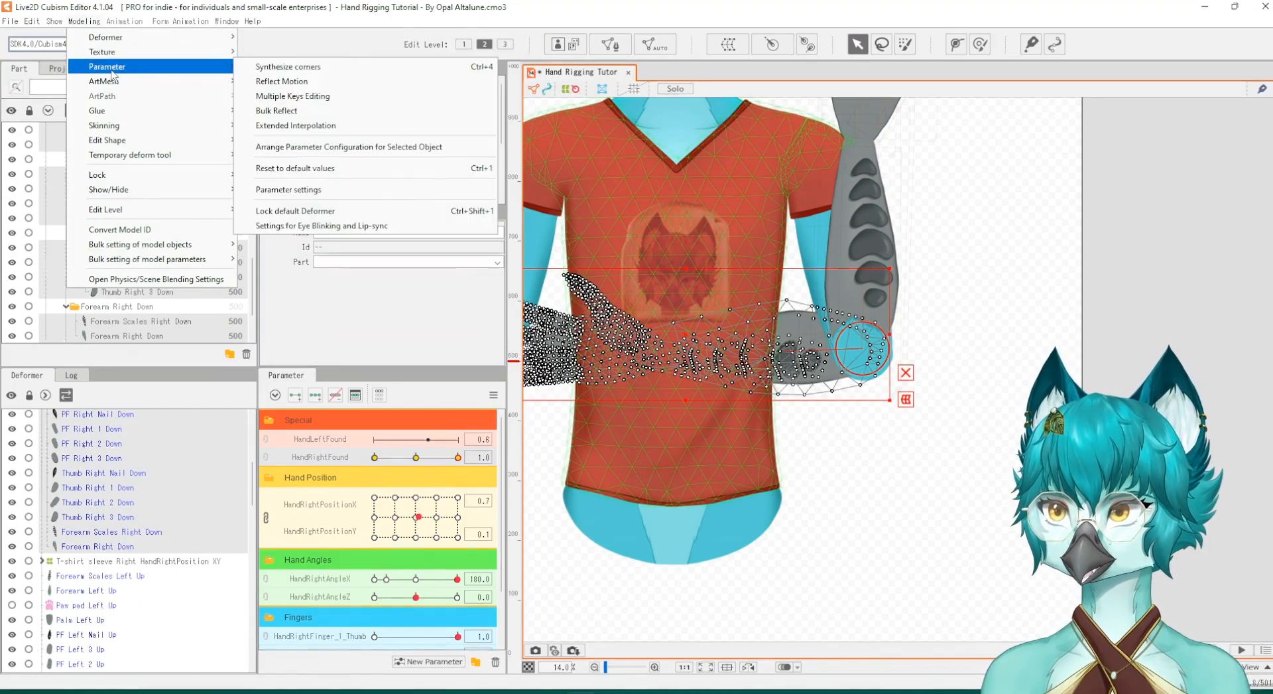
pyautogui.click(284, 97)
pyautogui.click(762, 191)
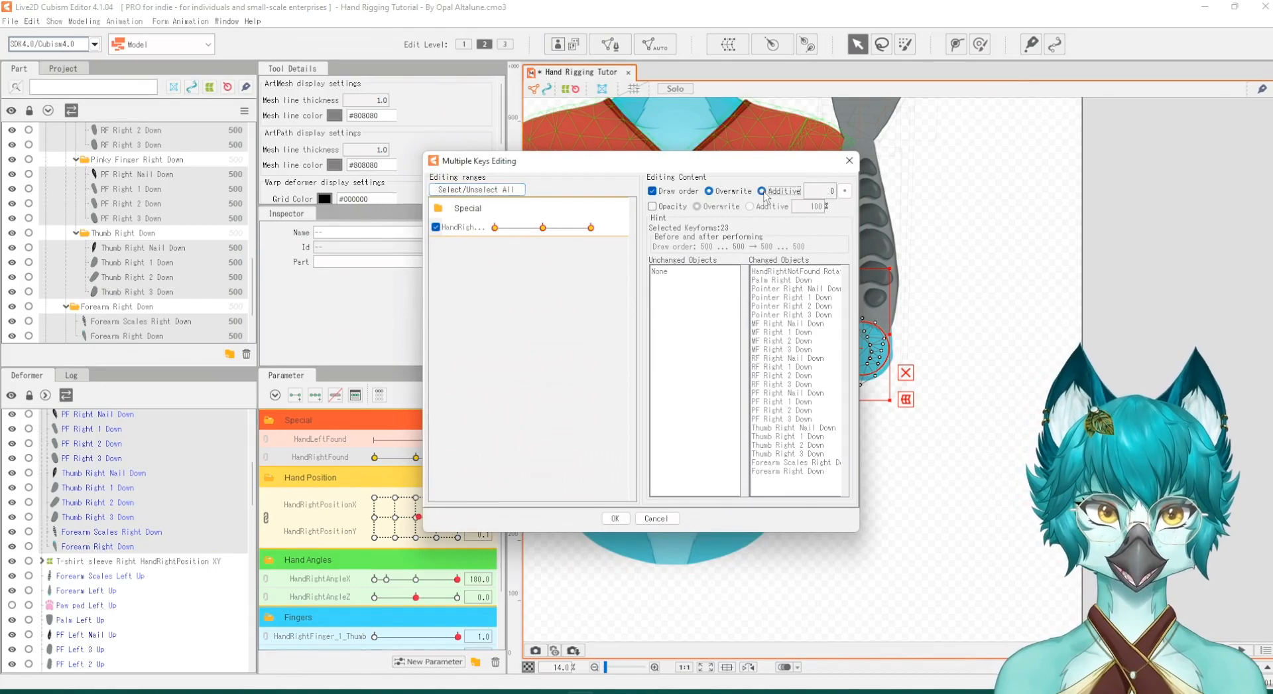
pyautogui.click(845, 191)
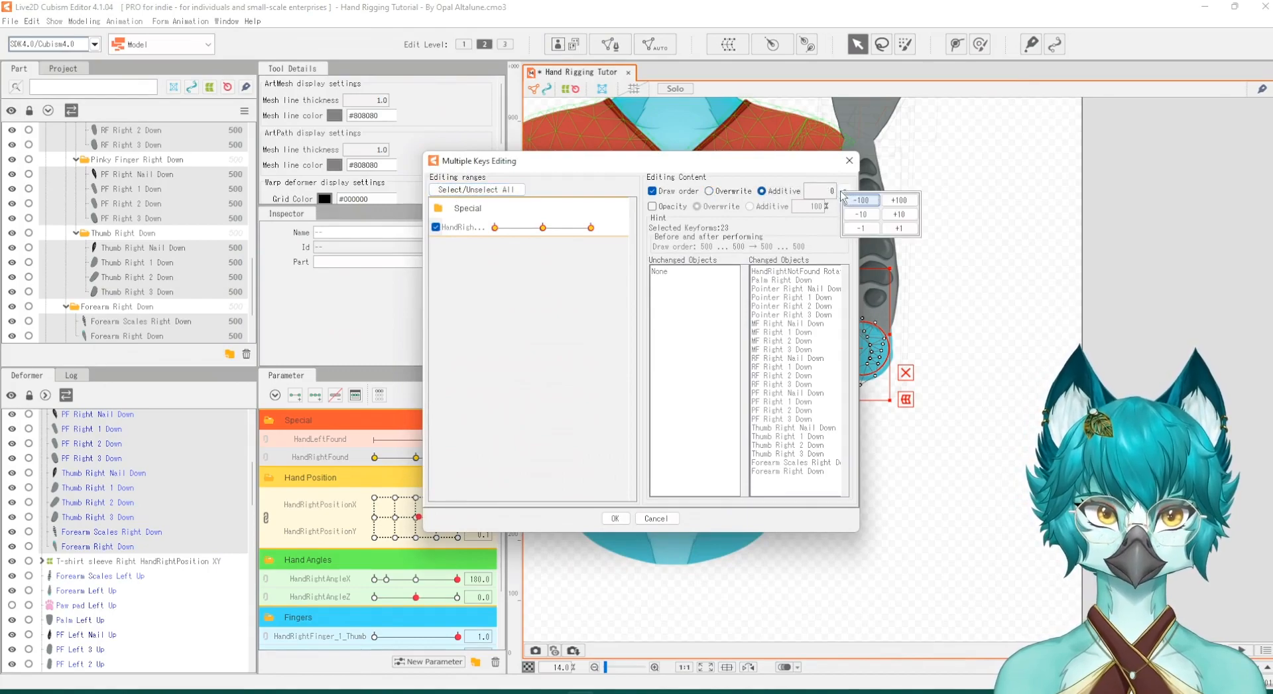
pyautogui.click(899, 200)
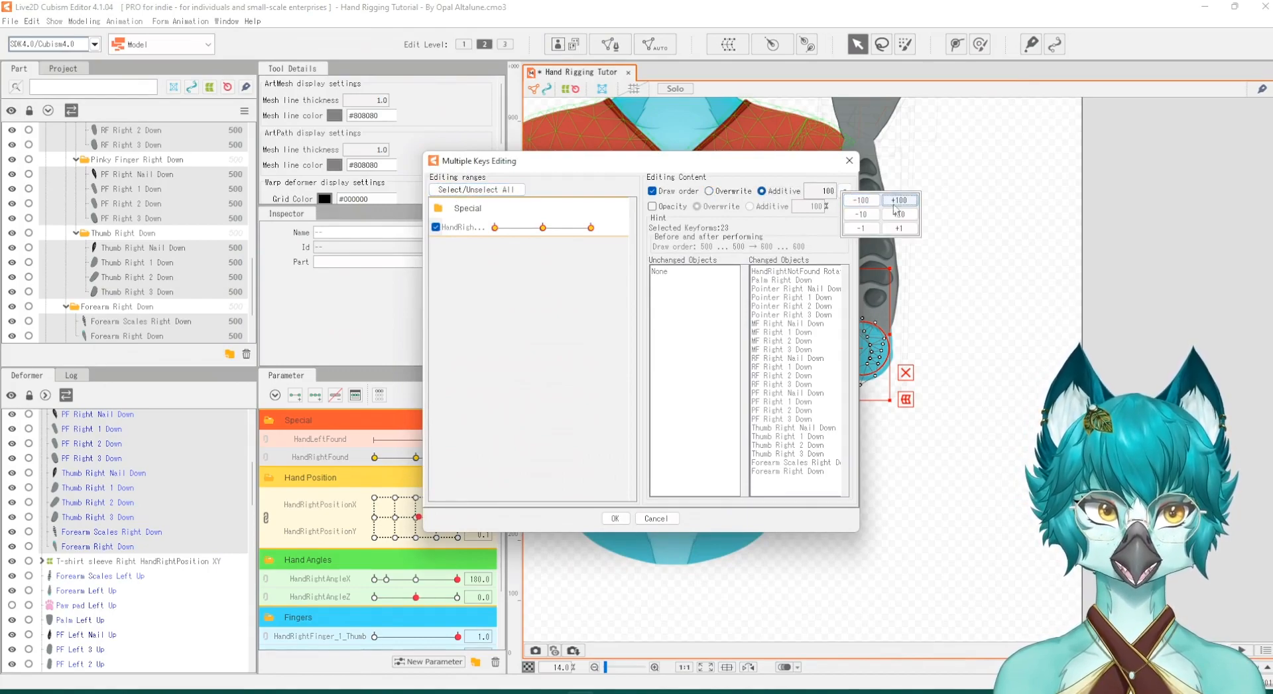
pyautogui.click(623, 521)
pyautogui.click(618, 520)
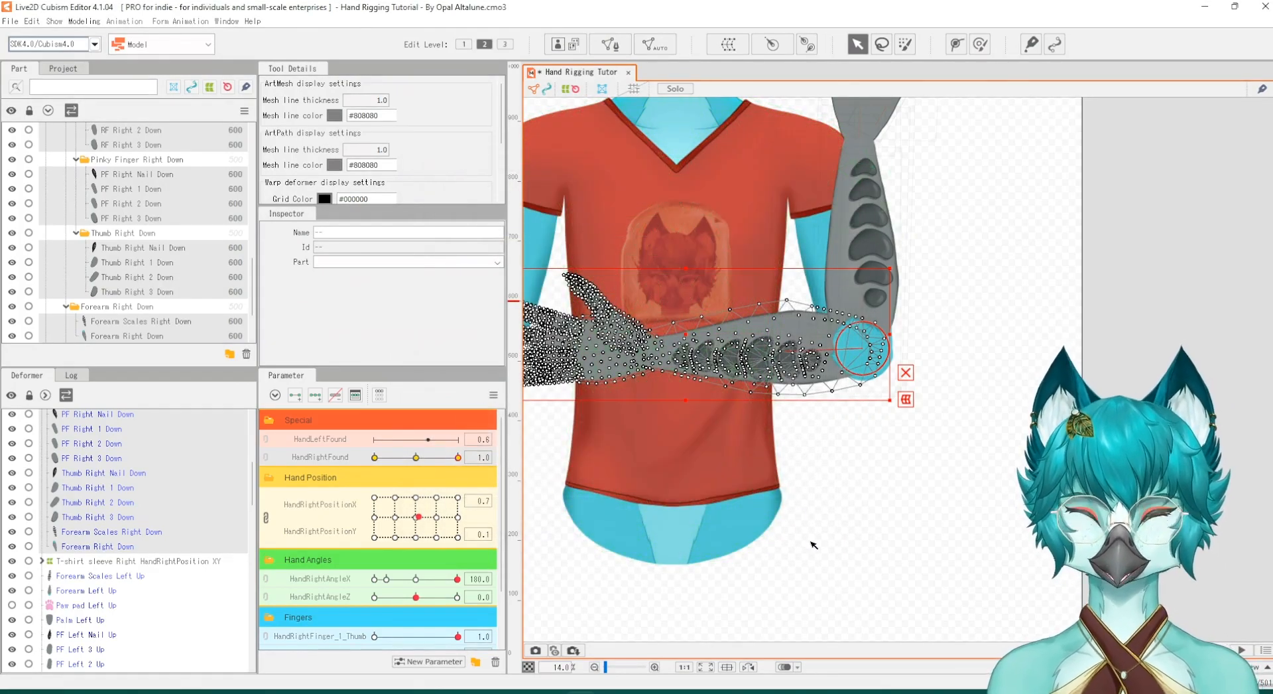
# Step: Add three HandRightFound keys to the HandRightFound Rotation deformer of the raised arm and set the parameter to 0.5
pyautogui.scroll(-2, 838, 585)
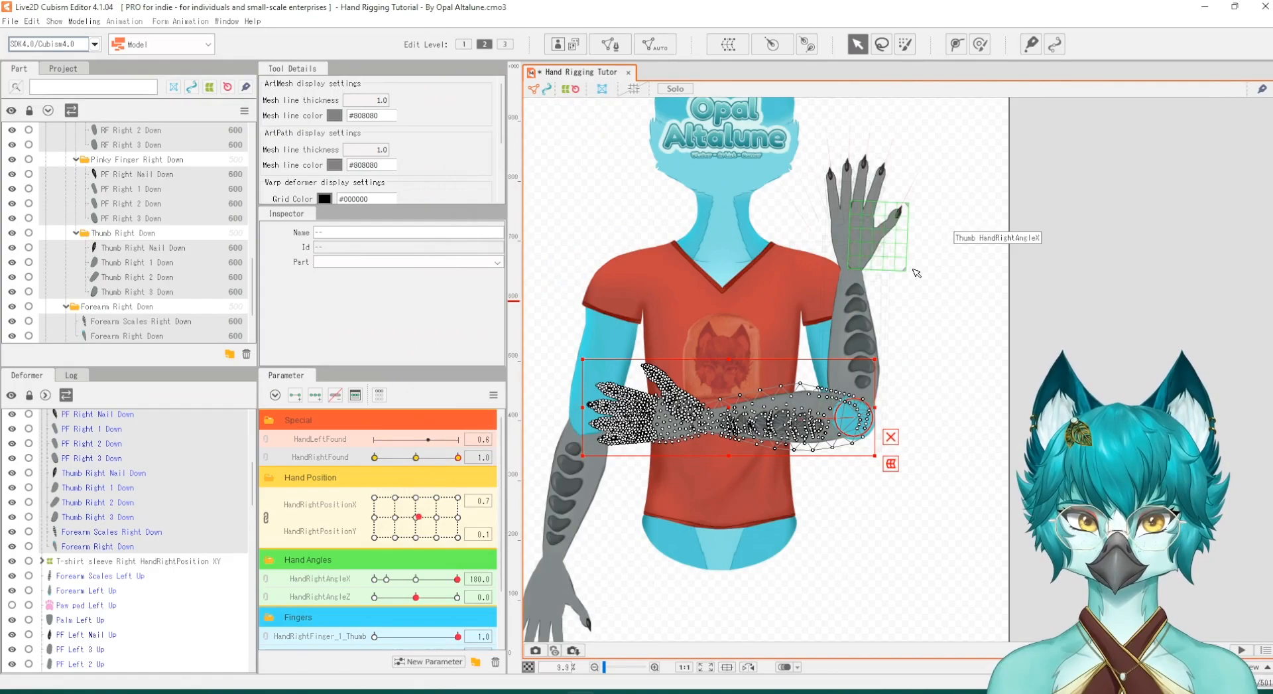
pyautogui.scroll(2, 917, 272)
pyautogui.moveTo(458, 457); pyautogui.dragTo(415, 457)
pyautogui.scroll(5, 203, 494)
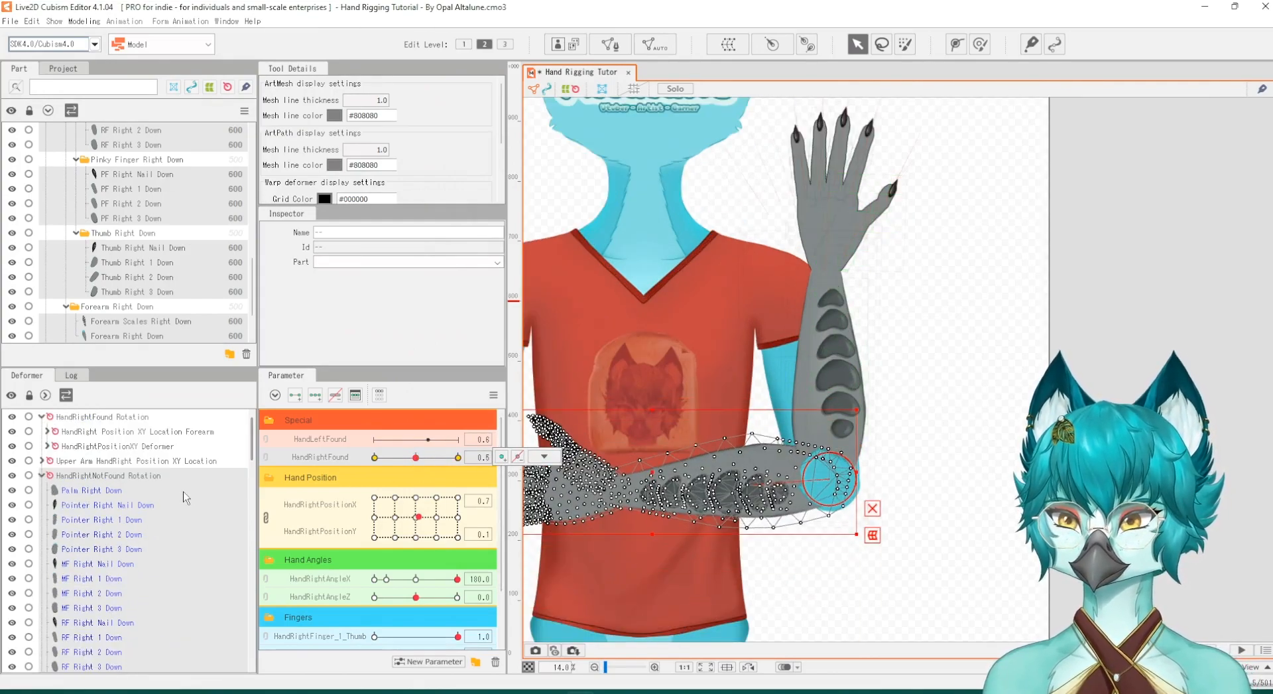
pyautogui.click(105, 419)
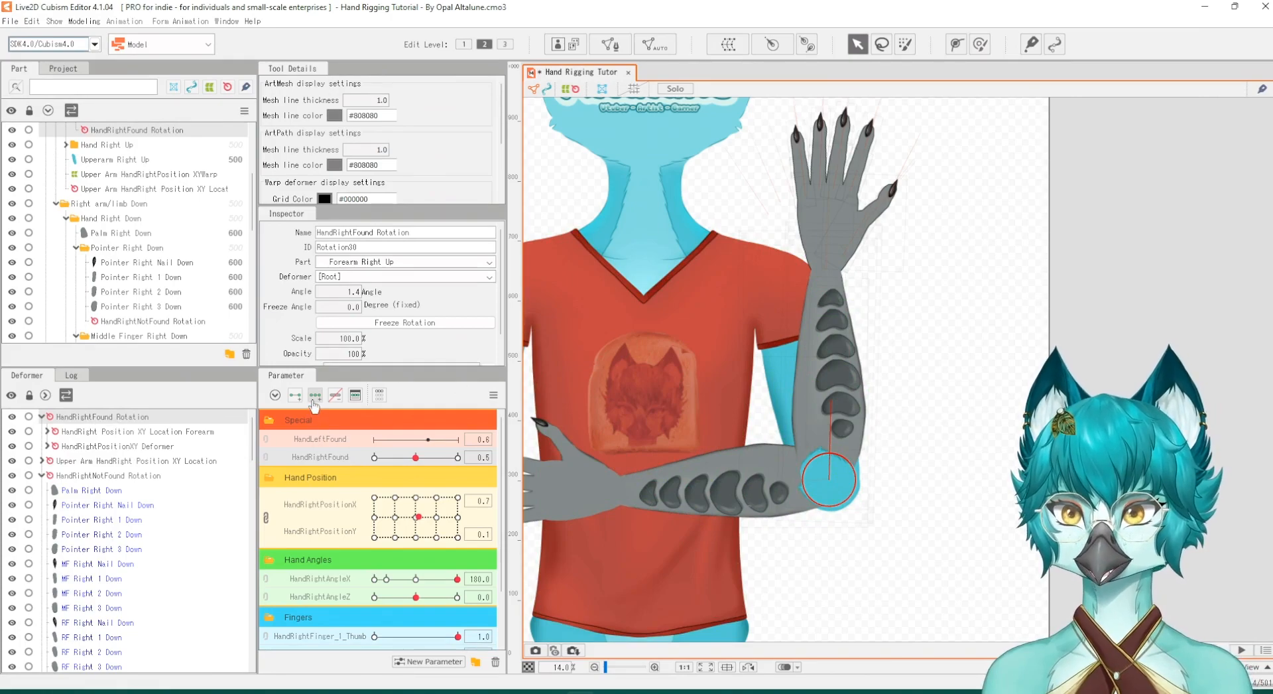
pyautogui.moveTo(419, 459); pyautogui.dragTo(451, 461)
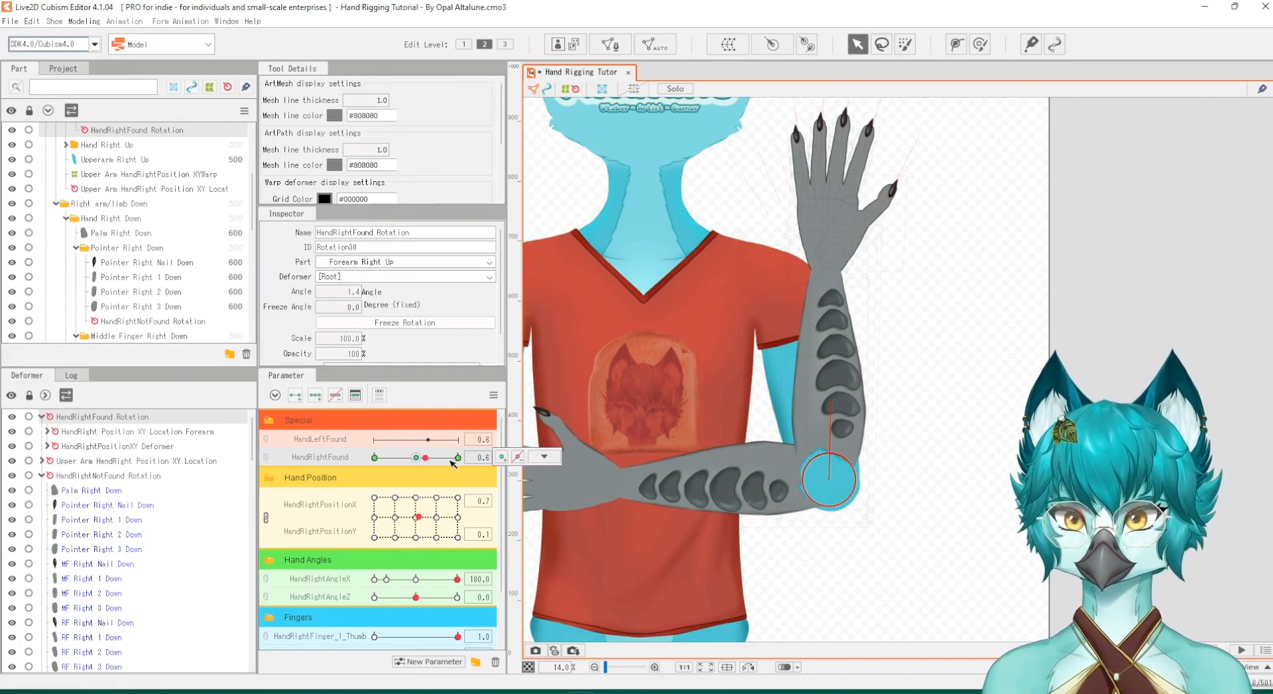
pyautogui.click(544, 457)
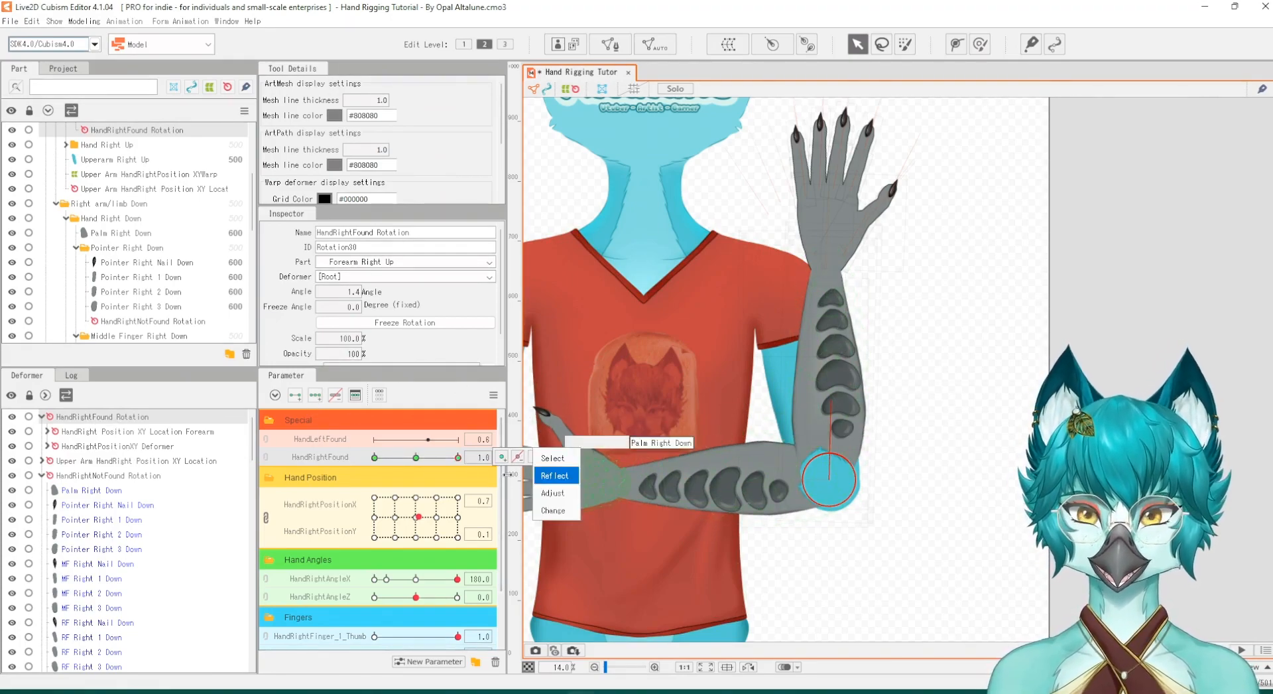
pyautogui.moveTo(451, 462); pyautogui.dragTo(416, 461)
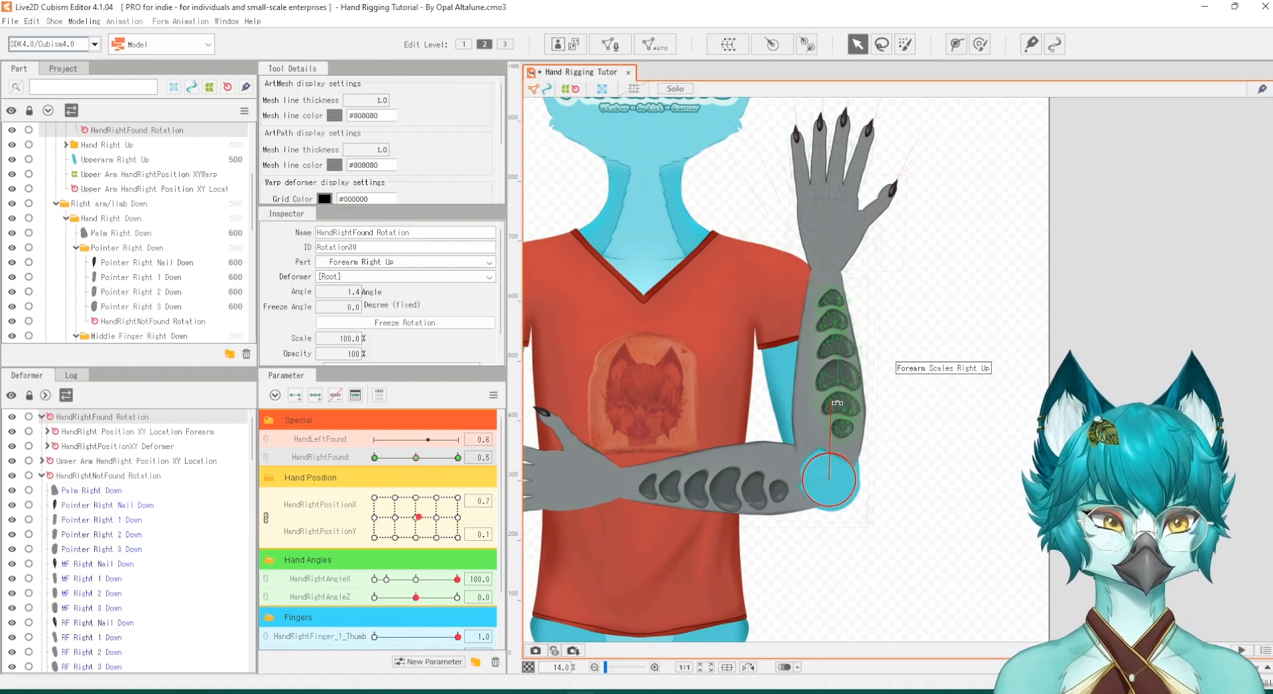
# Step: At HandRightFound 0.5, rotate the raised forearm about the elbow across the torso to an angle of about -88.3 degrees
pyautogui.moveTo(828, 401); pyautogui.dragTo(746, 472)
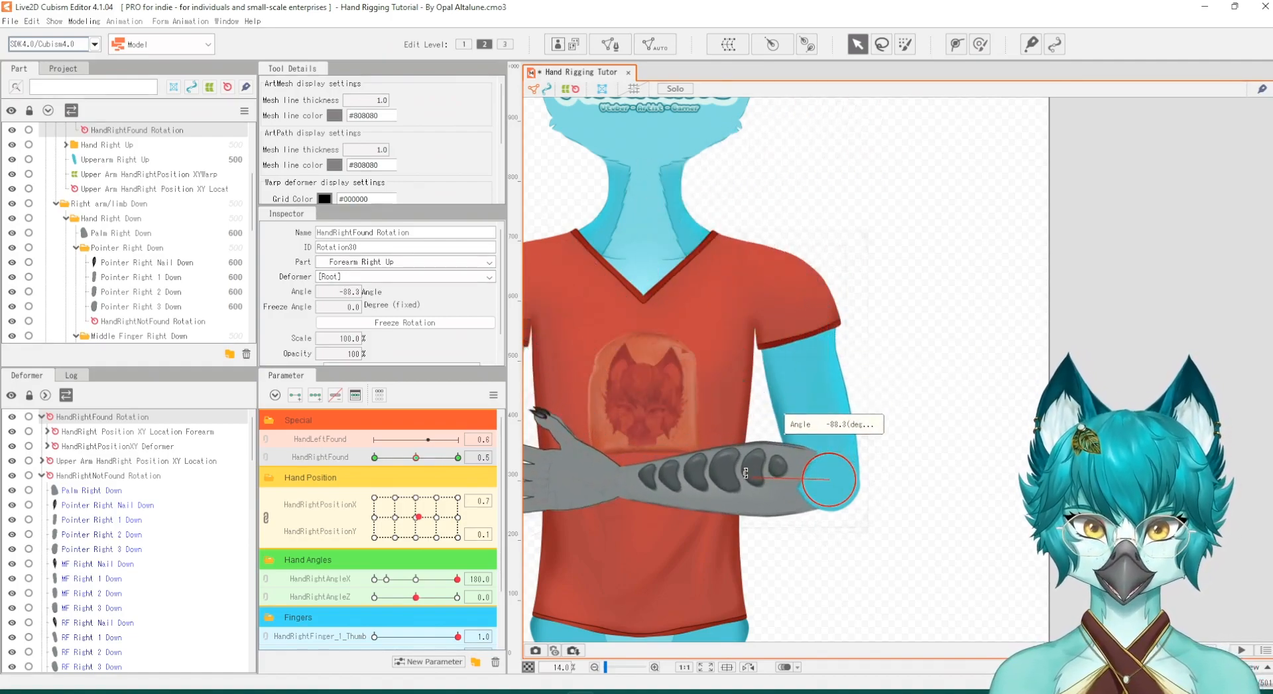
pyautogui.scroll(-2, 848, 489)
pyautogui.scroll(5, 848, 488)
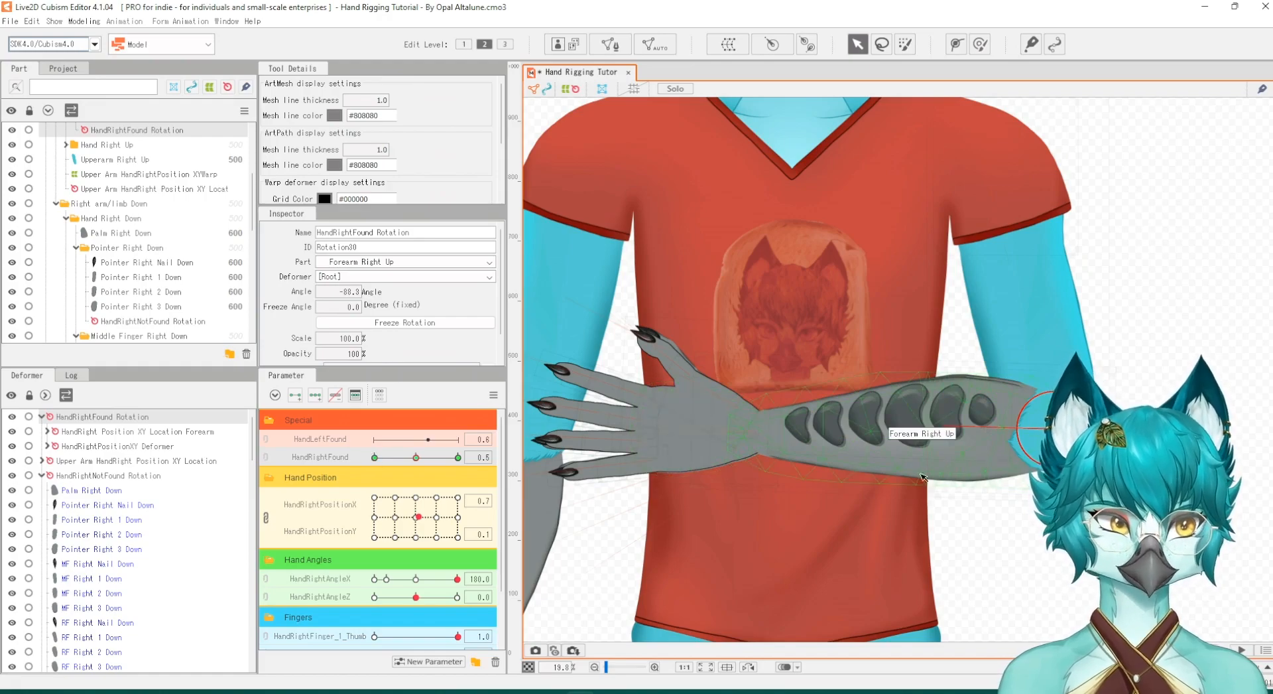
# Step: Copy the HandRightFound Rotation deformer's pose at HandRightFound 0.5 to the 0.0 key
pyautogui.click(416, 457)
pyautogui.moveTo(416, 458); pyautogui.dragTo(415, 459)
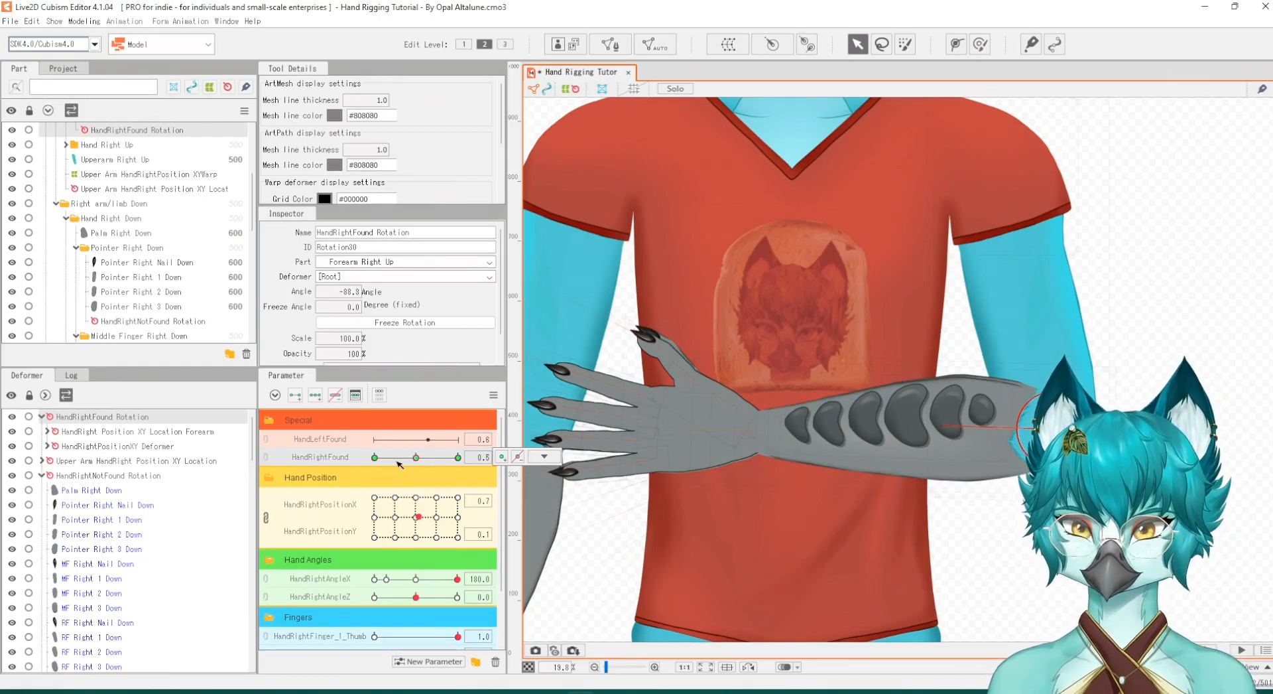
pyautogui.moveTo(400, 464); pyautogui.dragTo(369, 462)
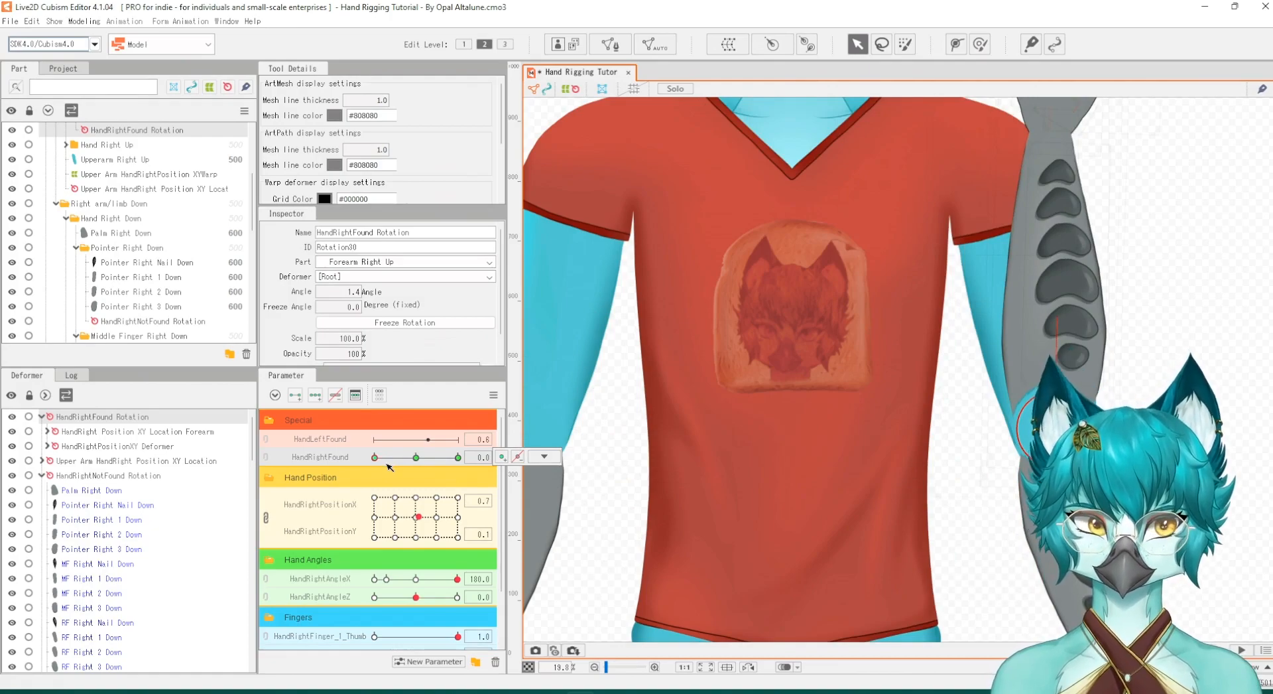
pyautogui.hotkey('ctrl', 'v')
# Step: Preview how both forearms swing as HandRightFound moves between 0.0 and 1.0
pyautogui.moveTo(384, 464); pyautogui.dragTo(464, 458)
pyautogui.scroll(-3, 794, 575)
pyautogui.scroll(-2, 784, 325)
pyautogui.scroll(2, 837, 458)
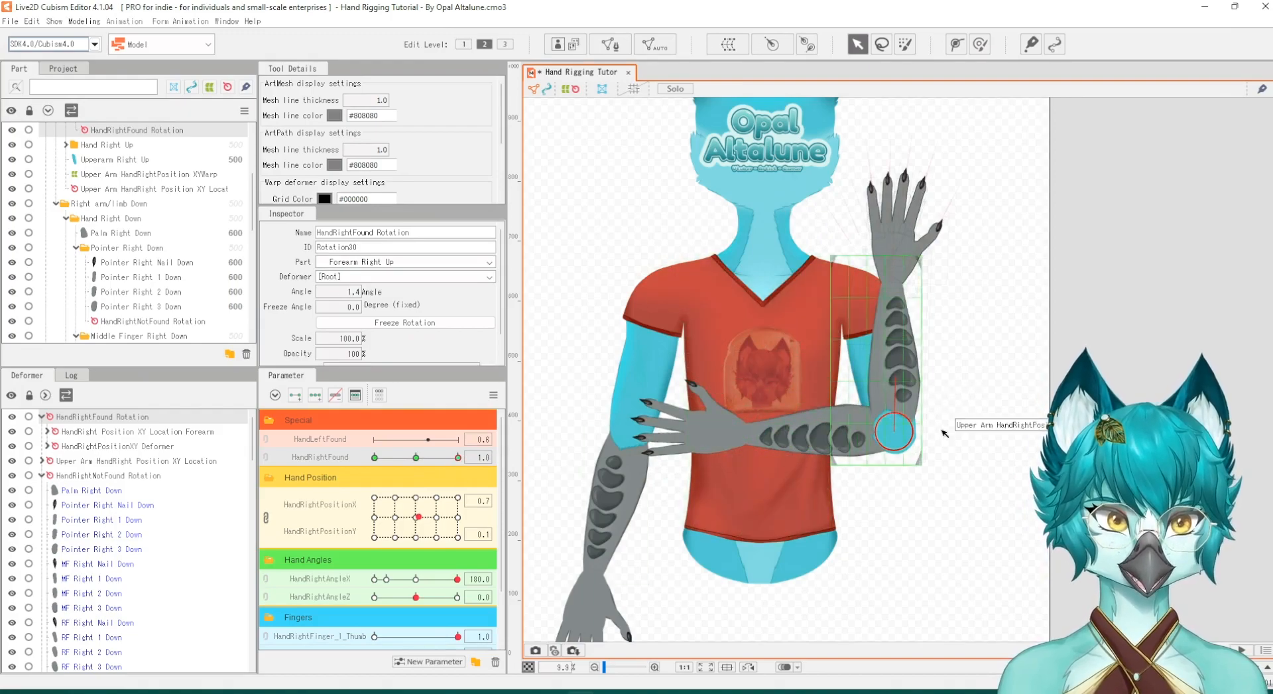
pyautogui.moveTo(458, 457); pyautogui.dragTo(364, 462)
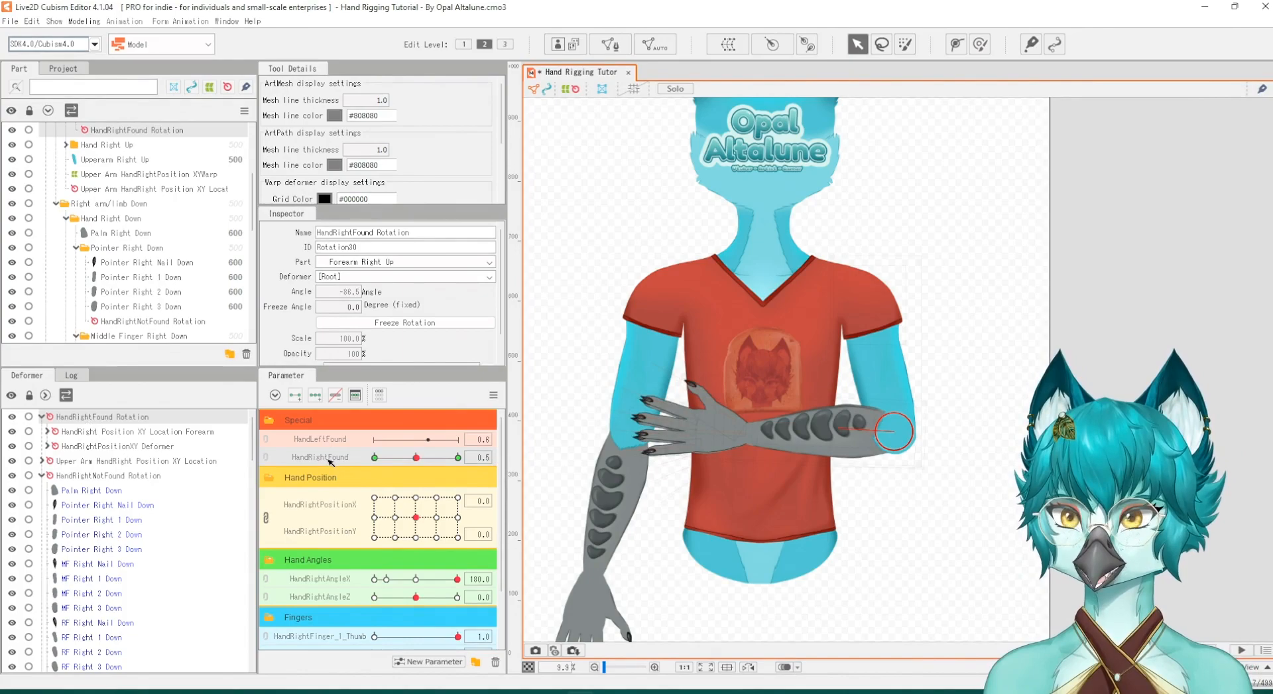
# Step: Add a HandRightFound key at 0.49 to the HandRightFound Rotation deformer
pyautogui.click(355, 396)
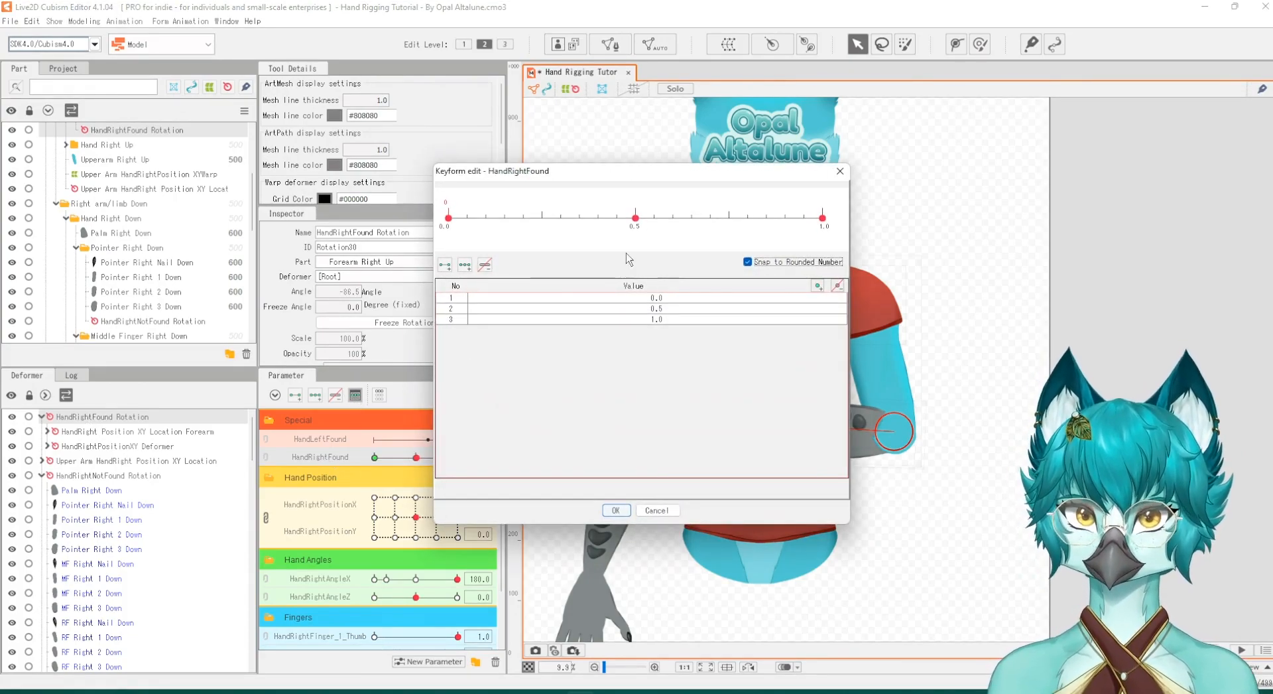
pyautogui.click(818, 286)
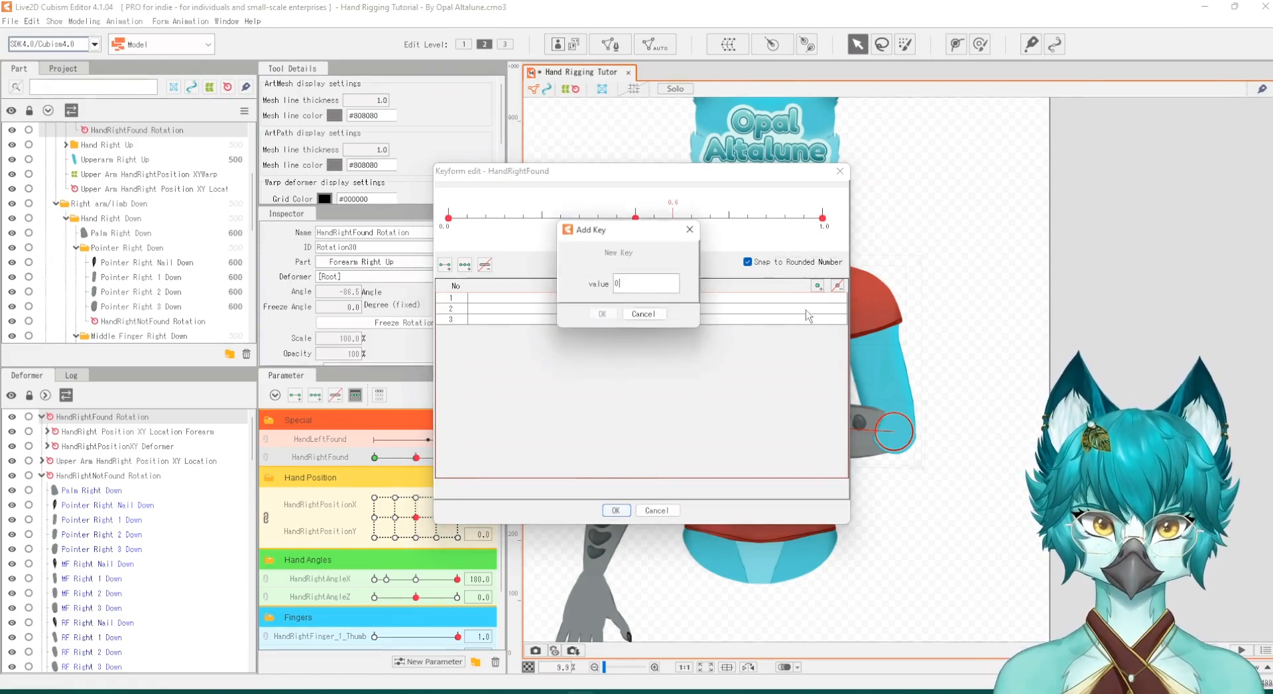
pyautogui.moveTo(644, 248); pyautogui.dragTo(700, 325)
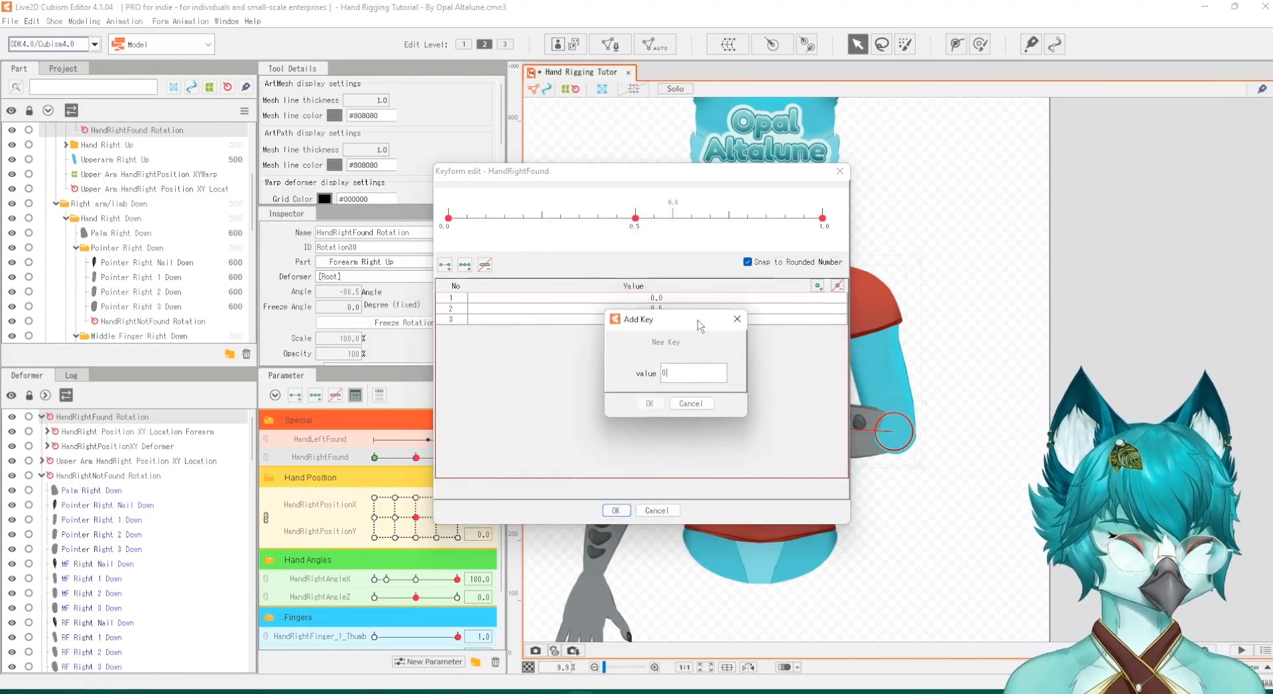
pyautogui.write('.4')
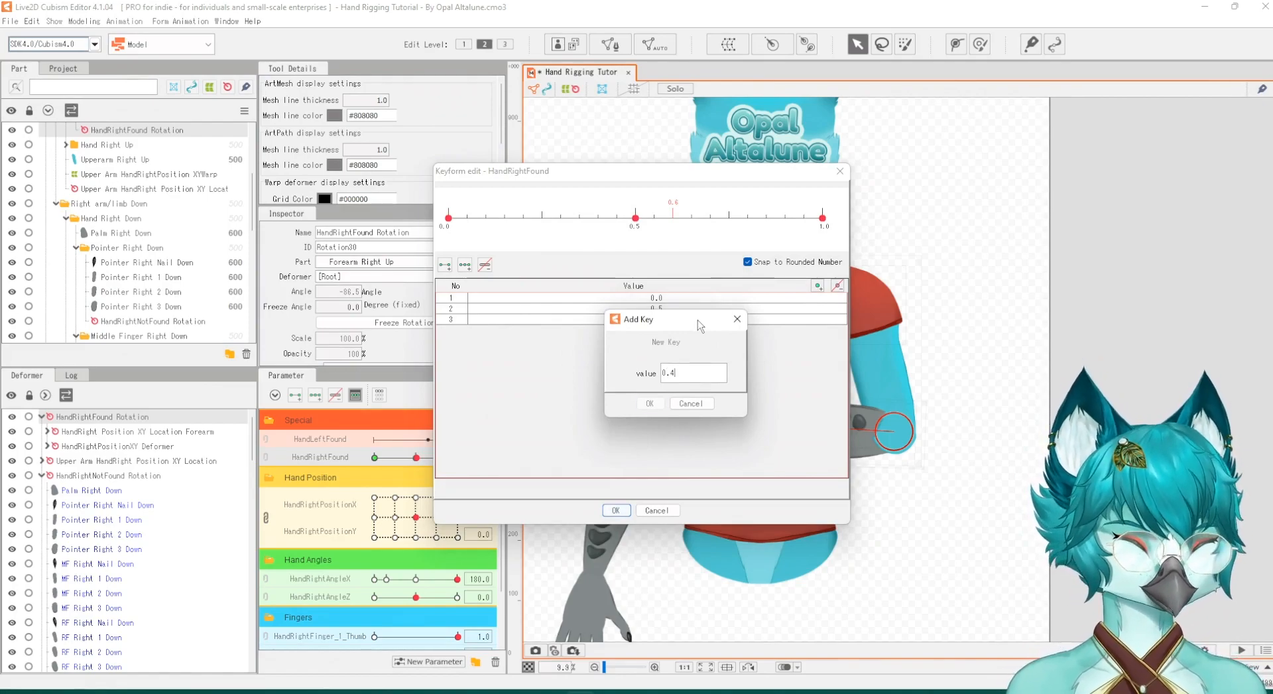
pyautogui.write('3')
pyautogui.click(651, 402)
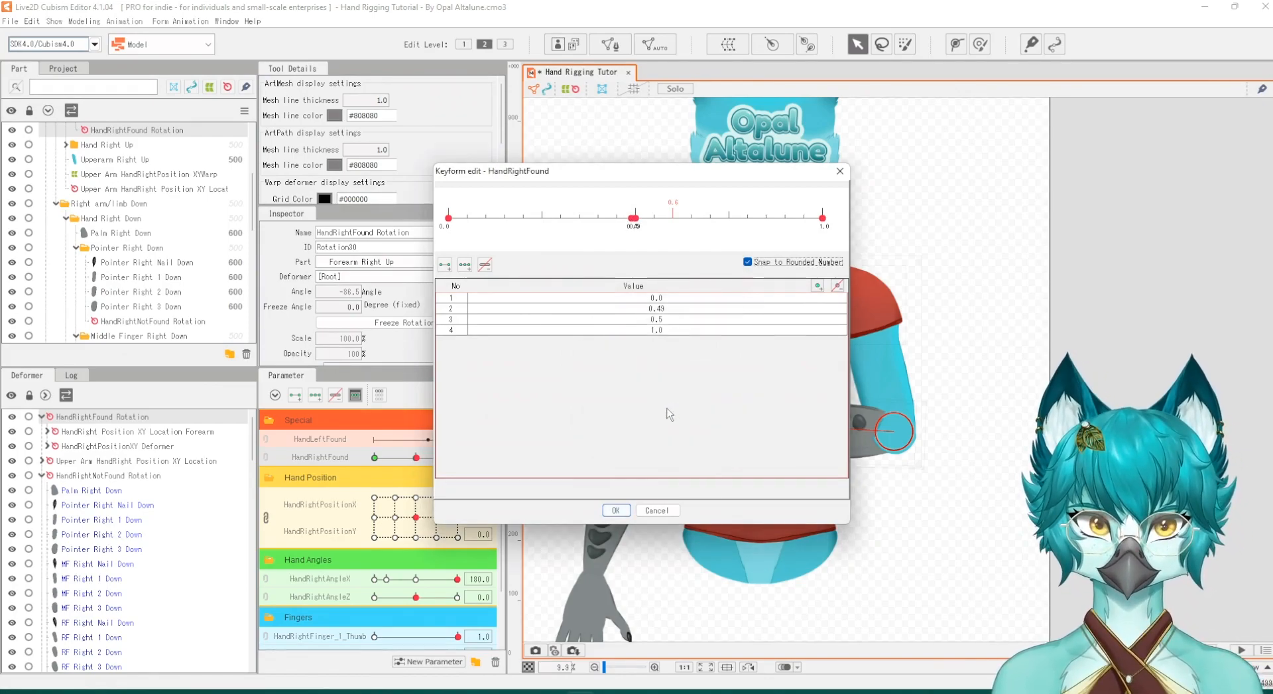
pyautogui.click(616, 509)
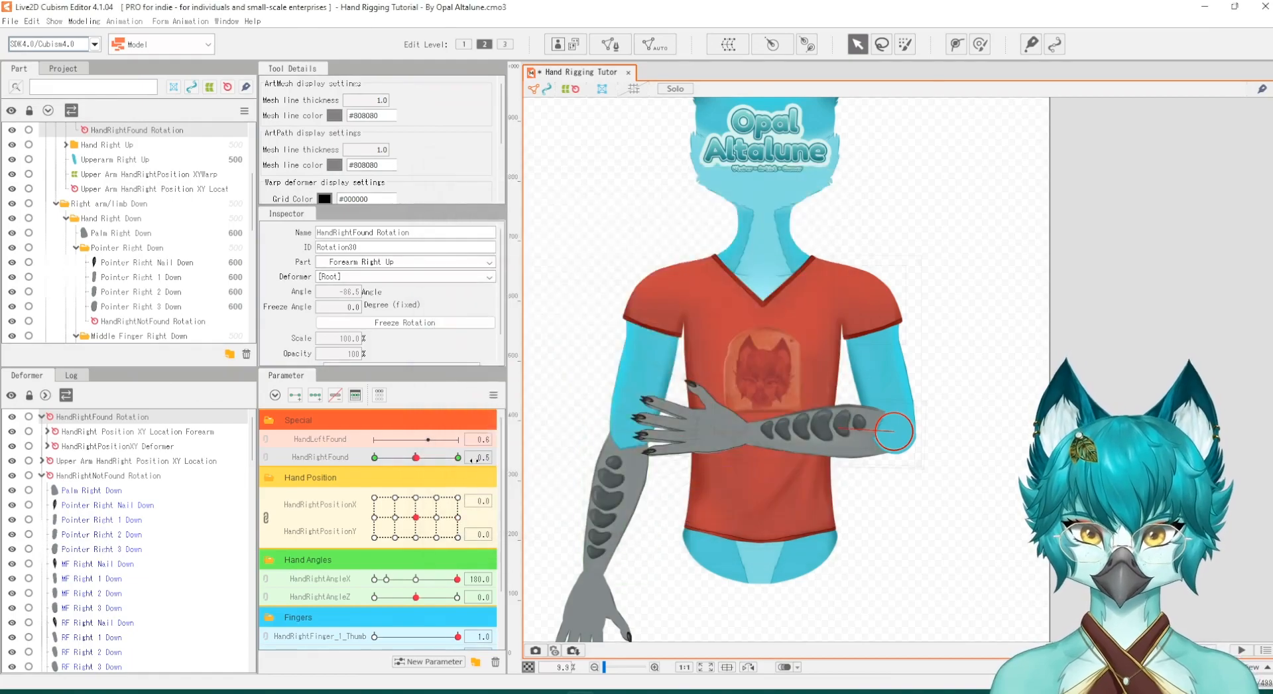
# Step: Set the HandRightFound Rotation deformer's opacity to 0% at HandRightFound 0.49 and at 0.0
pyautogui.click(416, 458)
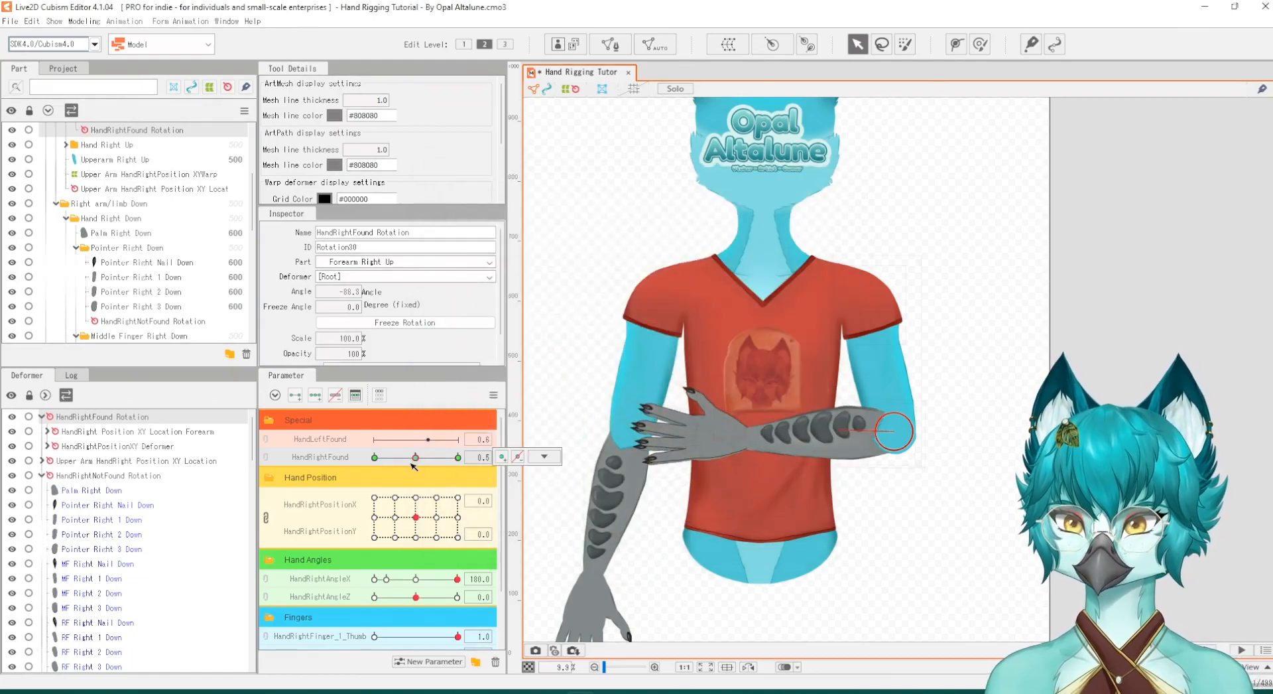
pyautogui.click(483, 459)
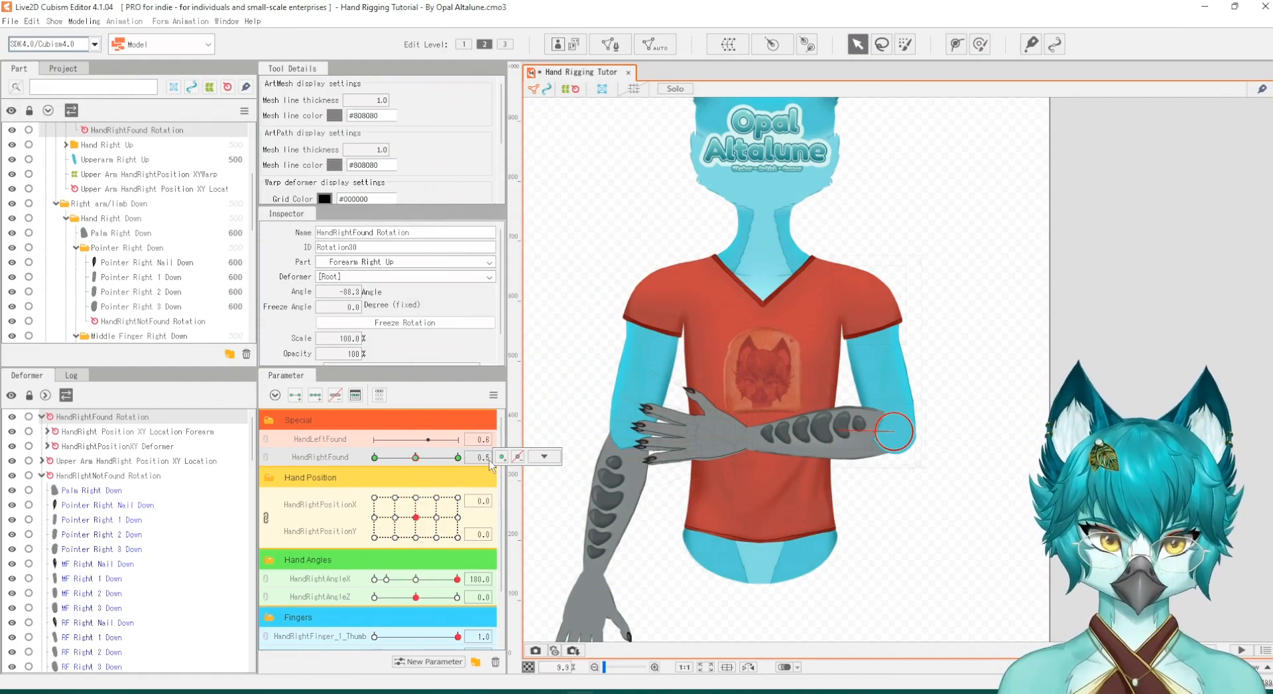
pyautogui.click(544, 457)
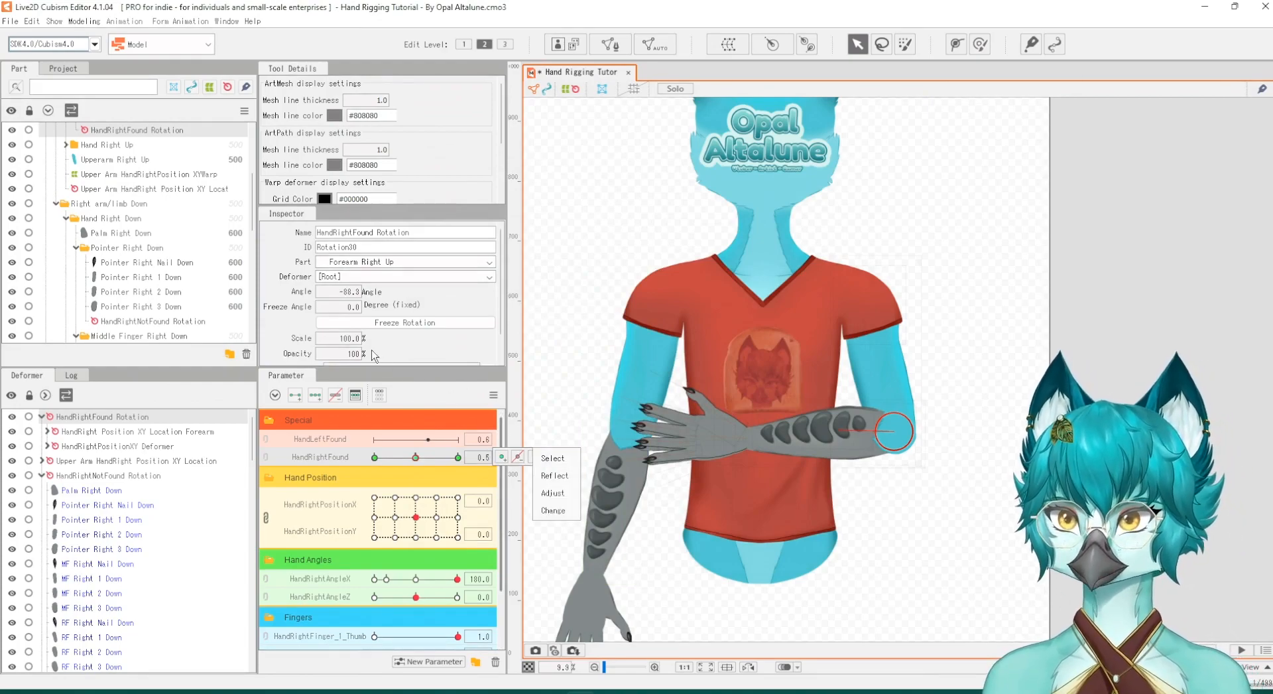
pyautogui.click(350, 354)
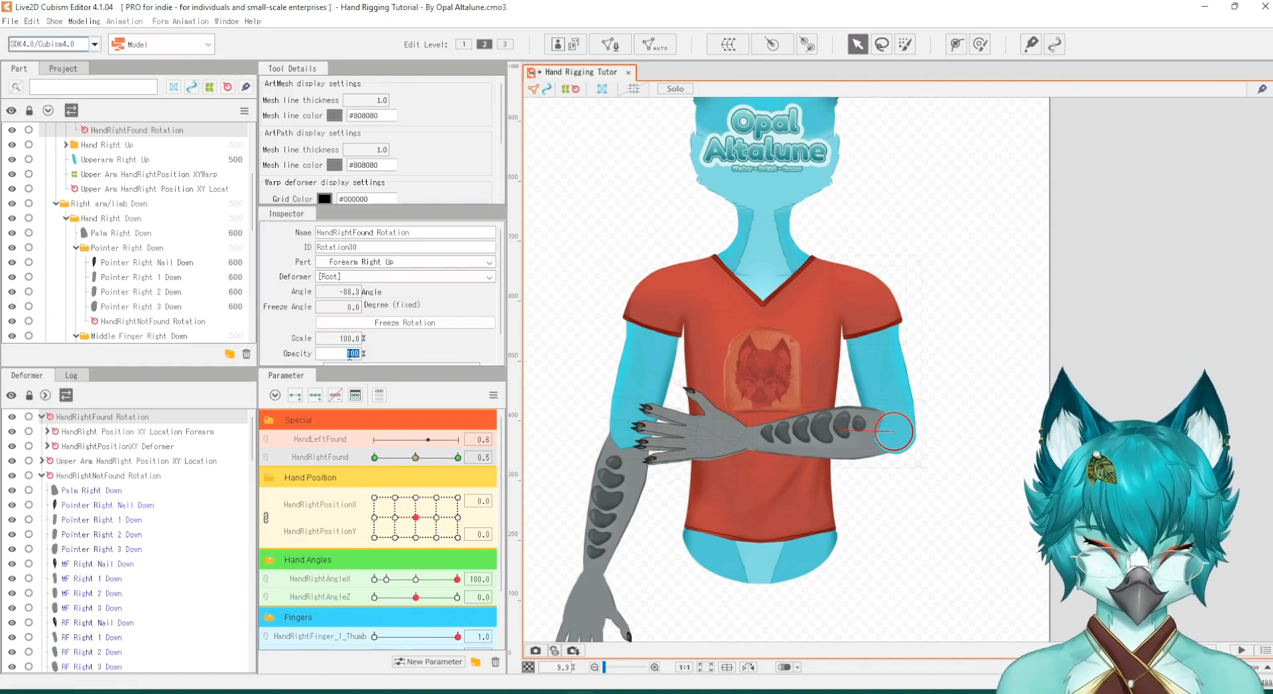
pyautogui.write('0')
pyautogui.press('Return')
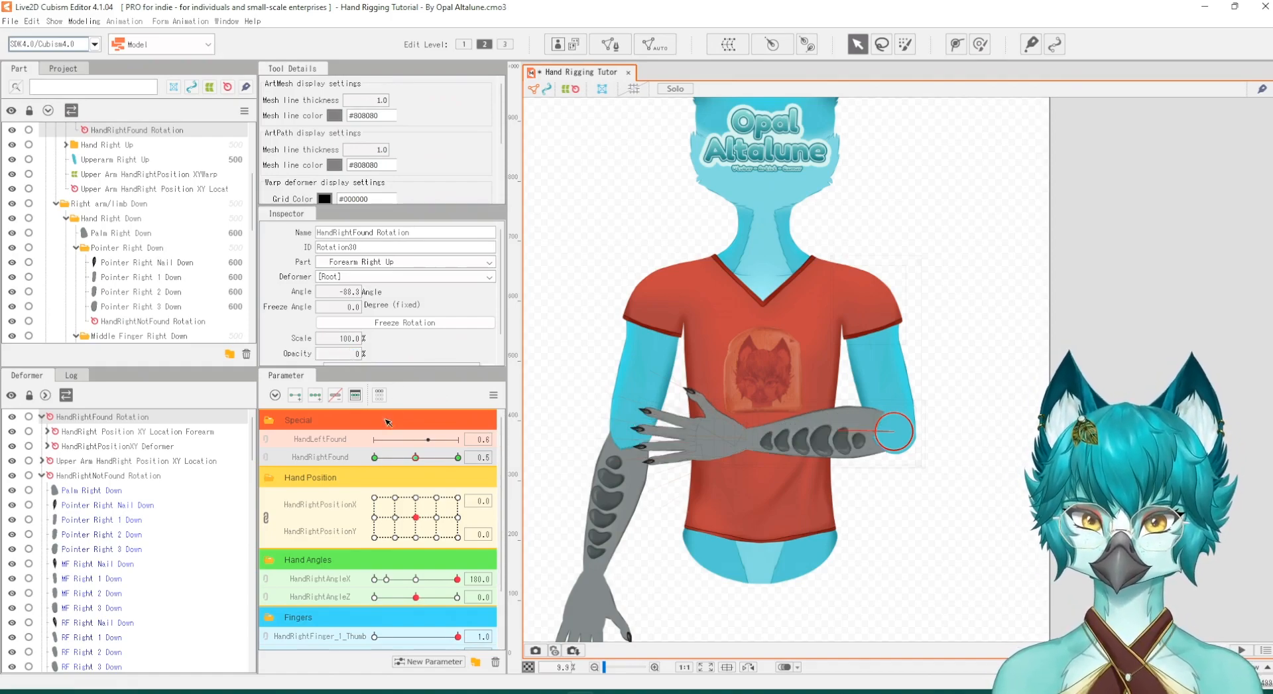
pyautogui.moveTo(400, 458); pyautogui.dragTo(352, 458)
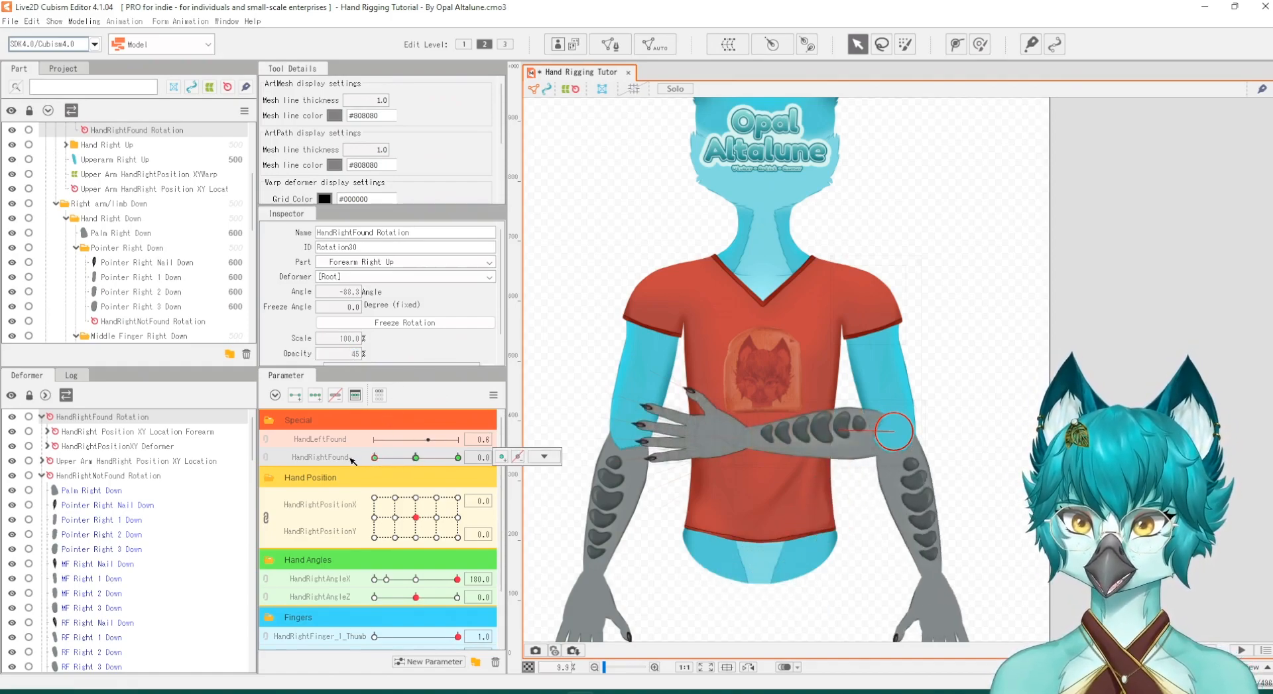
pyautogui.click(351, 355)
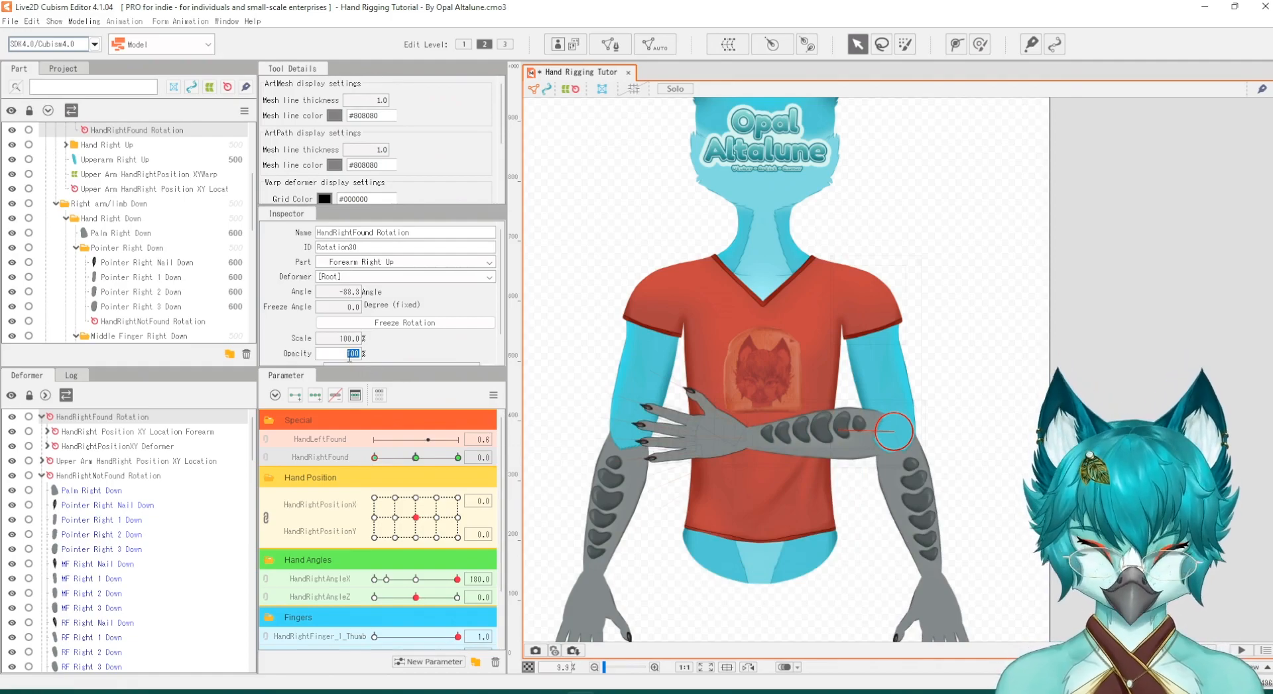
pyautogui.write('0')
pyautogui.press('Return')
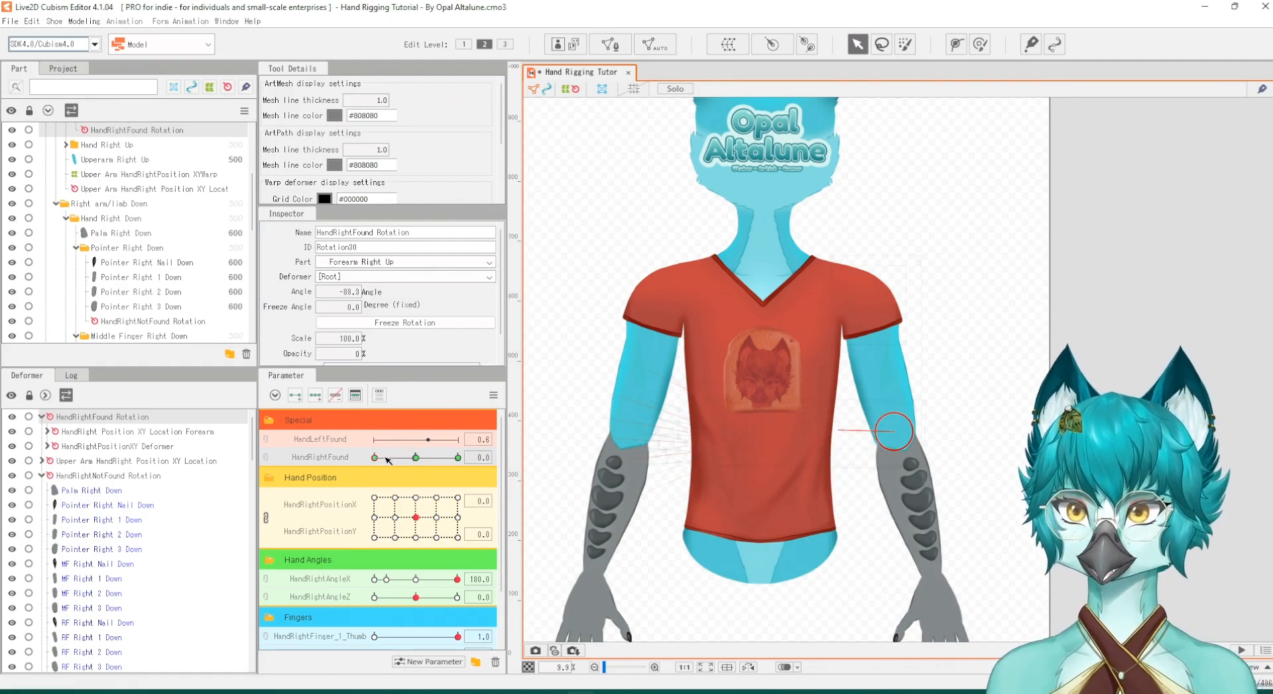
# Step: Add a HandRightFound key at 0.51 to the HandRightNotFound Rotation deformer
pyautogui.moveTo(387, 458); pyautogui.dragTo(417, 466)
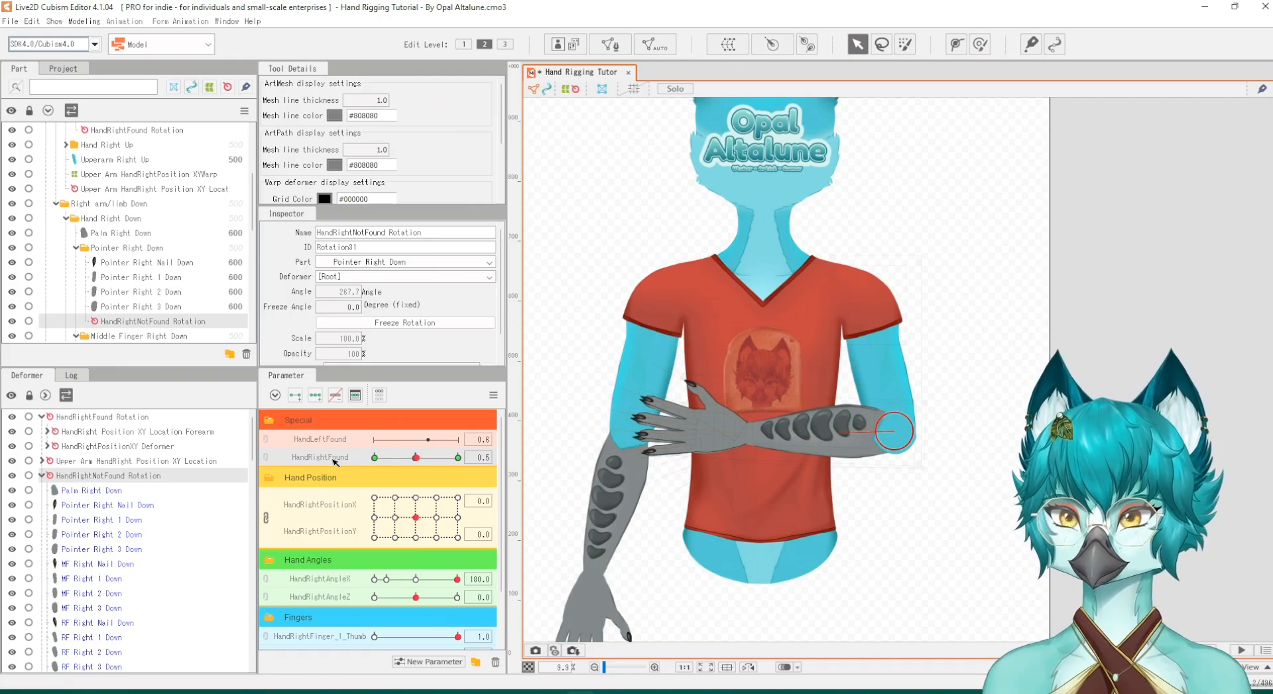
pyautogui.click(355, 395)
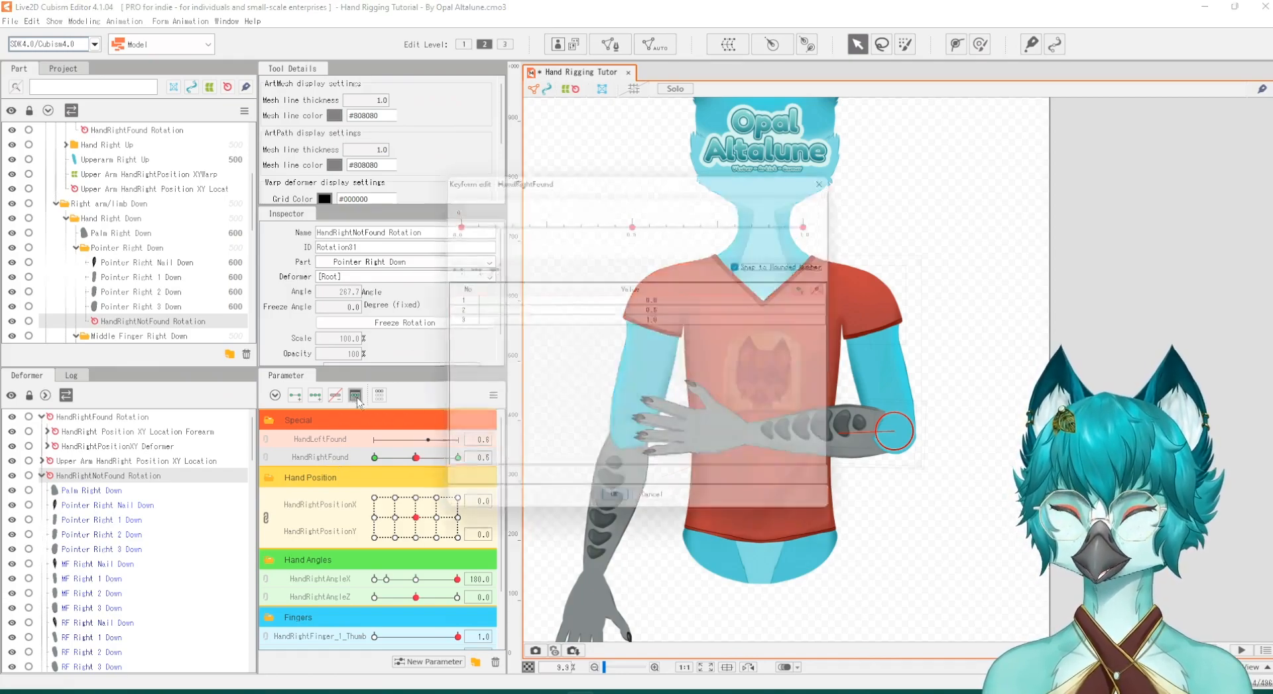
pyautogui.click(818, 286)
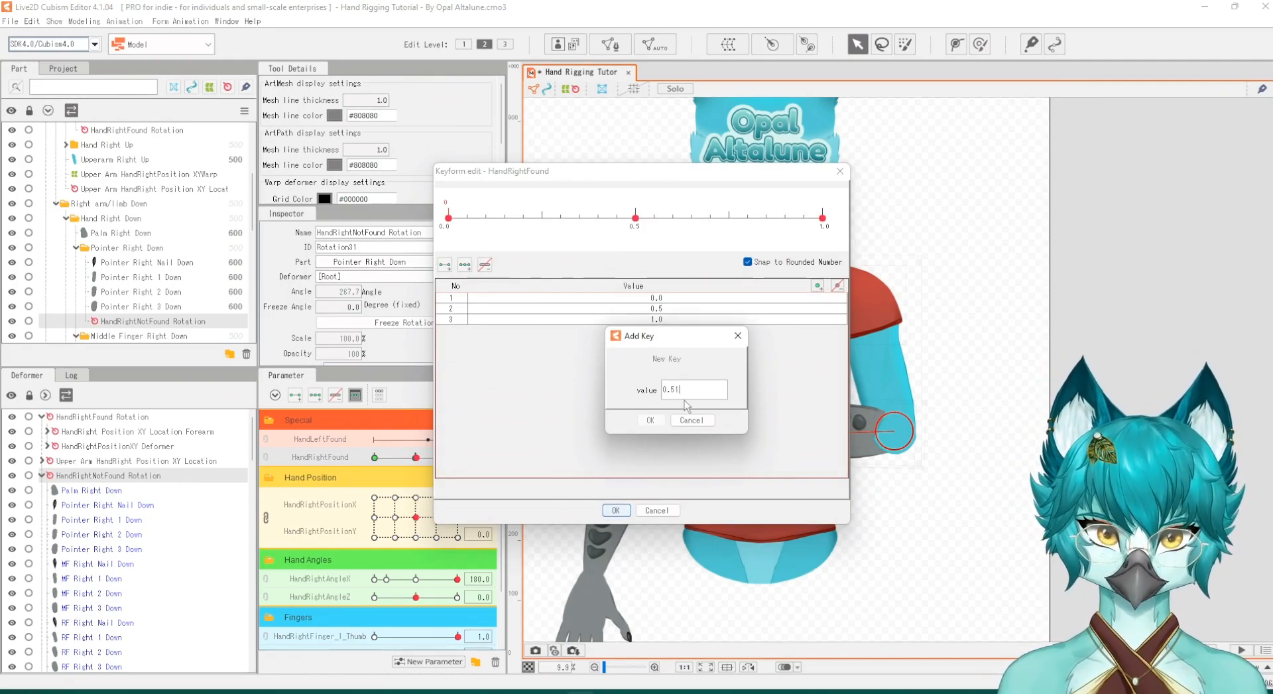
pyautogui.write('.51')
pyautogui.click(650, 419)
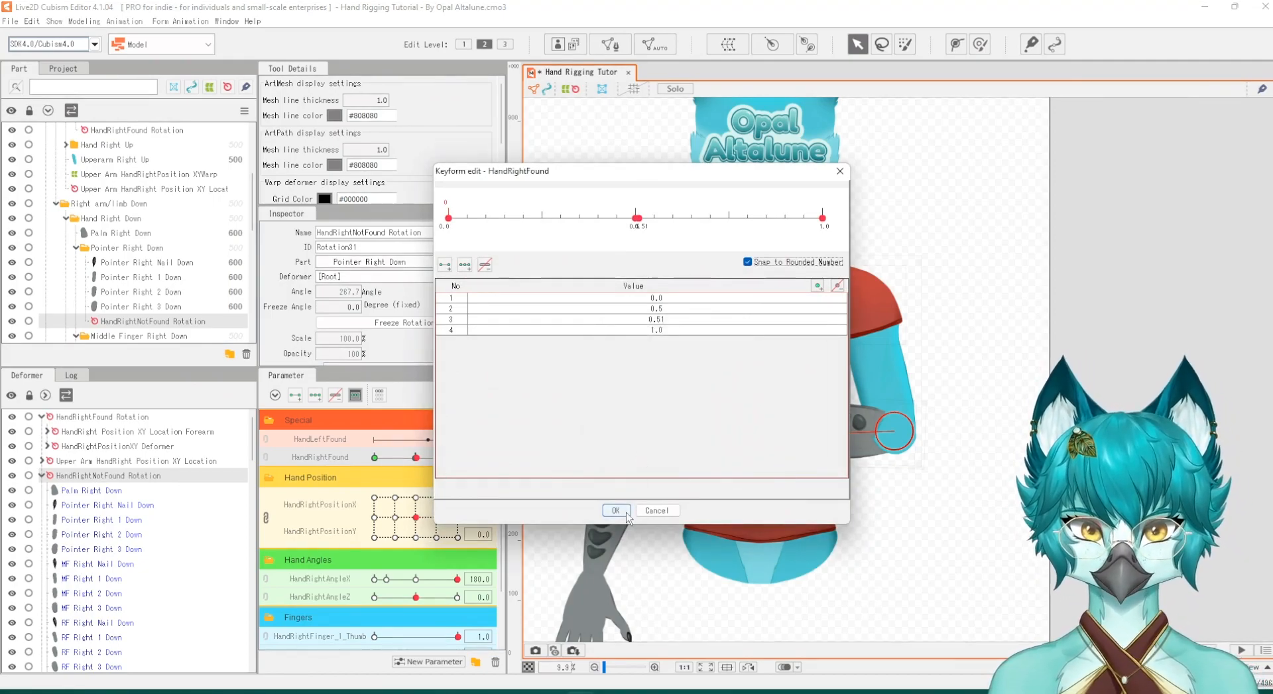
pyautogui.click(615, 510)
# Step: Set the HandRightNotFound Rotation deformer's opacity to 0% at HandRightFound 0.51 and at 1.0
pyautogui.click(479, 457)
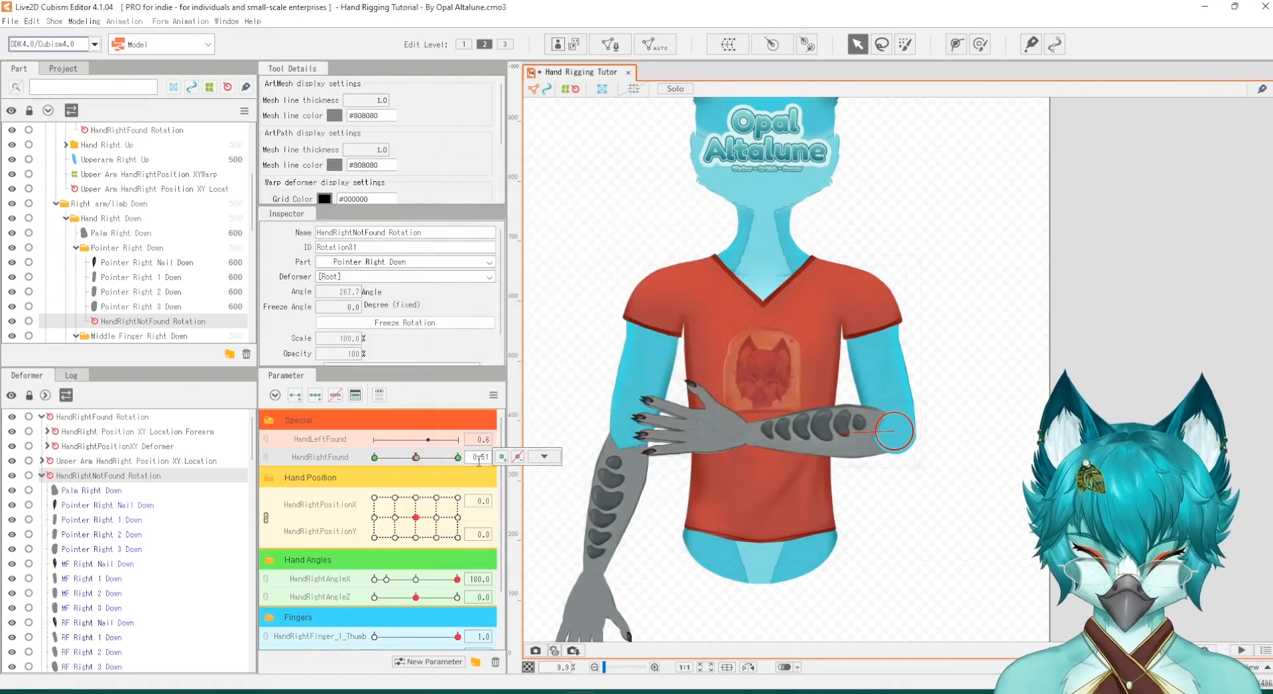
pyautogui.press('Return')
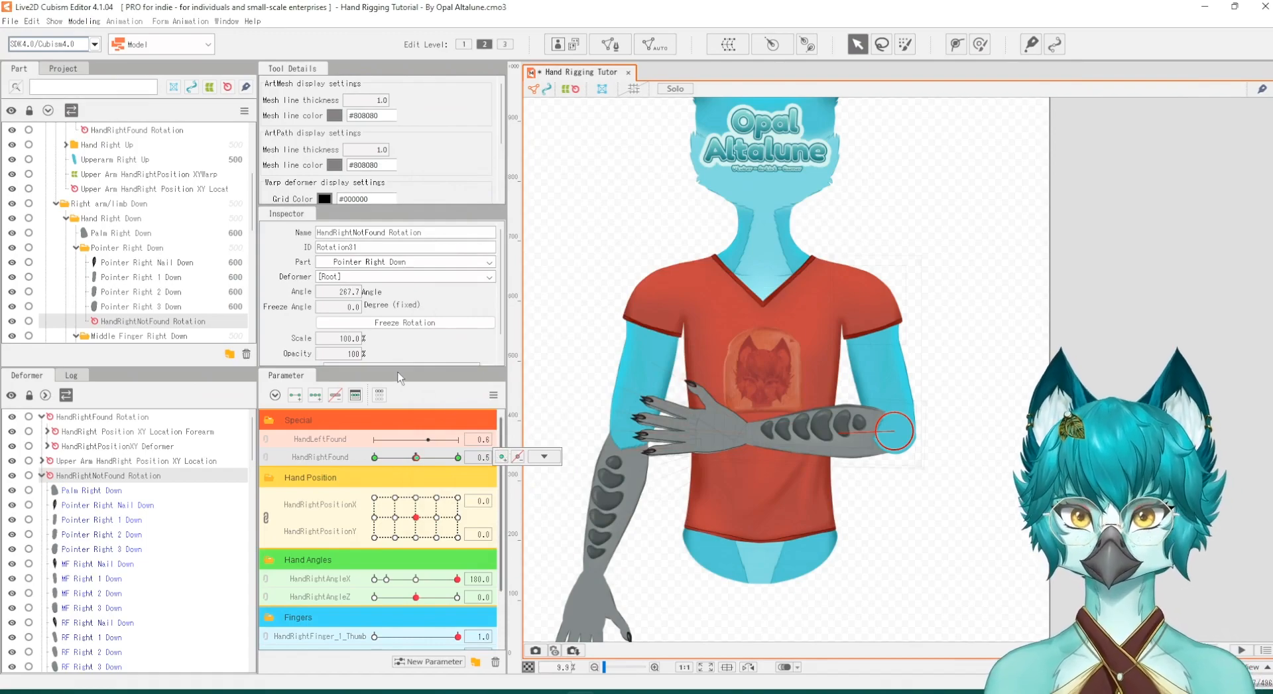
pyautogui.doubleClick(355, 354)
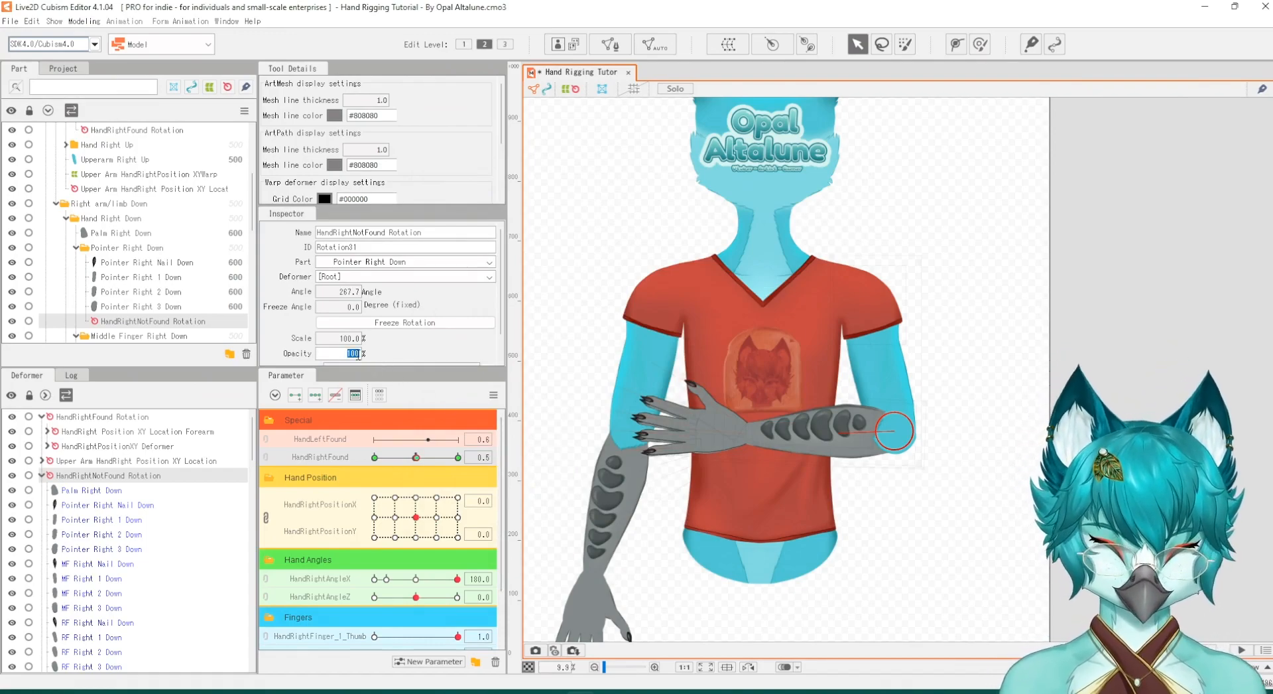
pyautogui.press('Return')
pyautogui.click(457, 457)
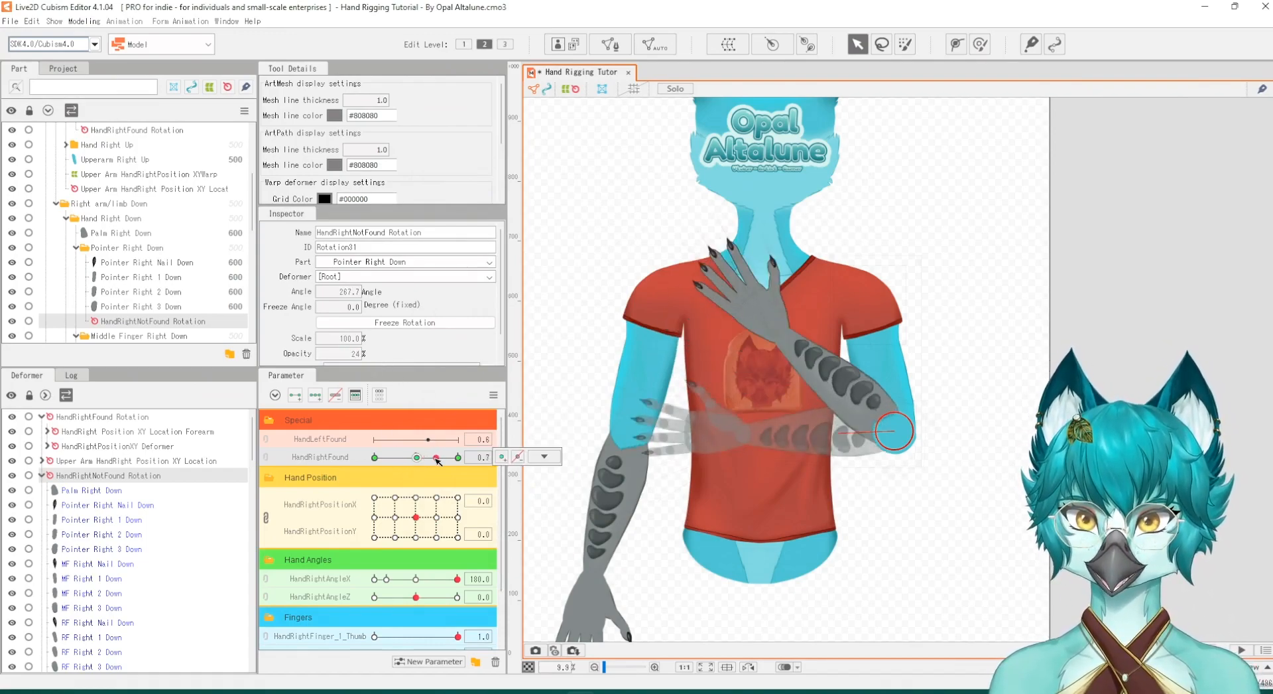
pyautogui.doubleClick(355, 354)
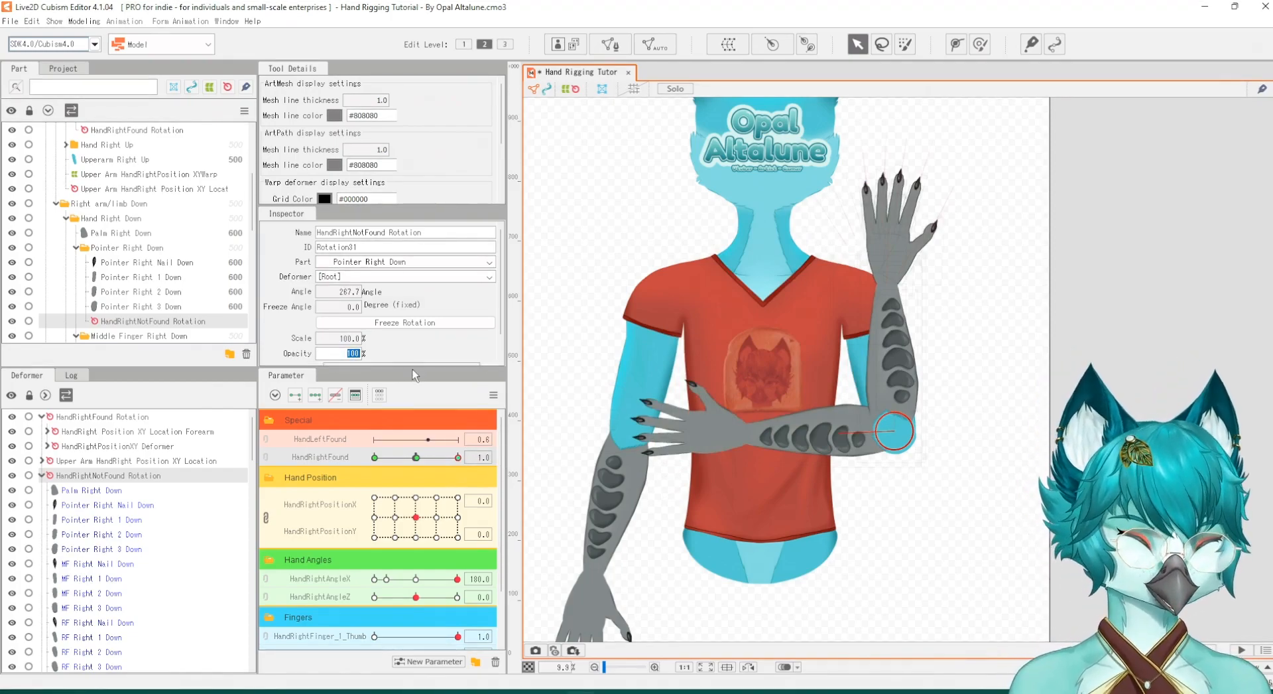
pyautogui.write('0')
pyautogui.press('Return')
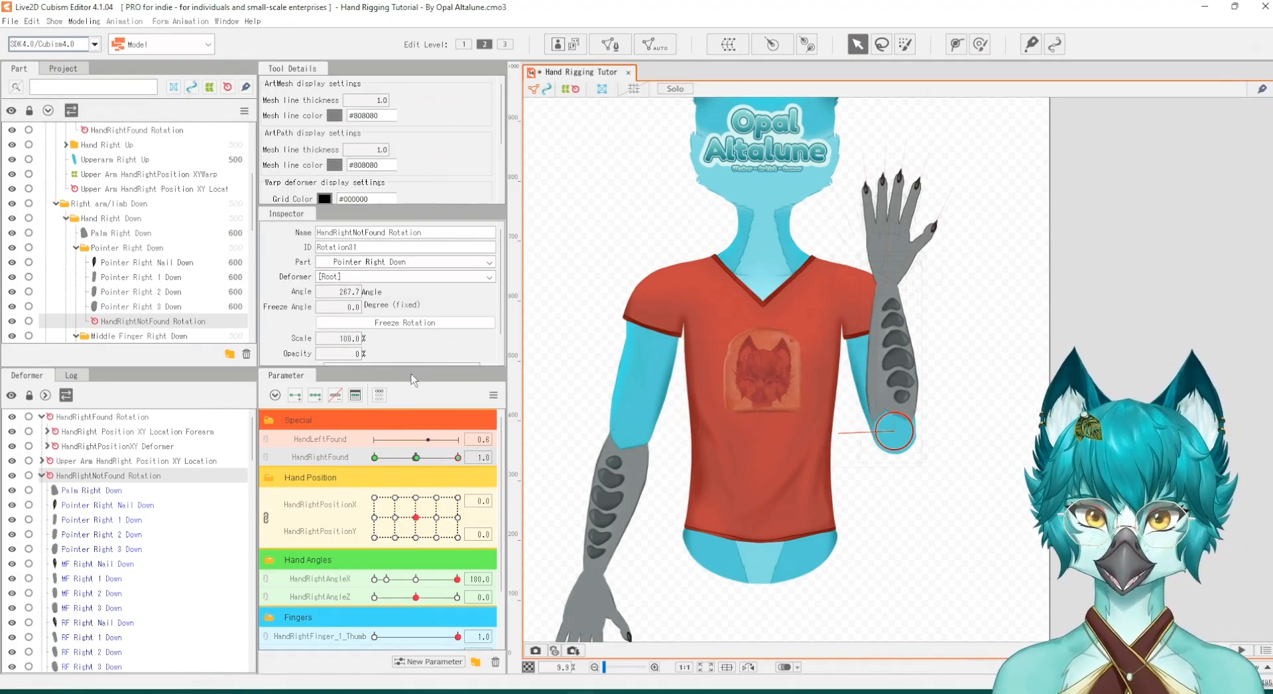
# Step: Preview the switch between the lowered and raised forearms by sweeping HandRightFound, ending at 1.0
pyautogui.click(447, 457)
pyautogui.moveTo(447, 459); pyautogui.dragTo(417, 460)
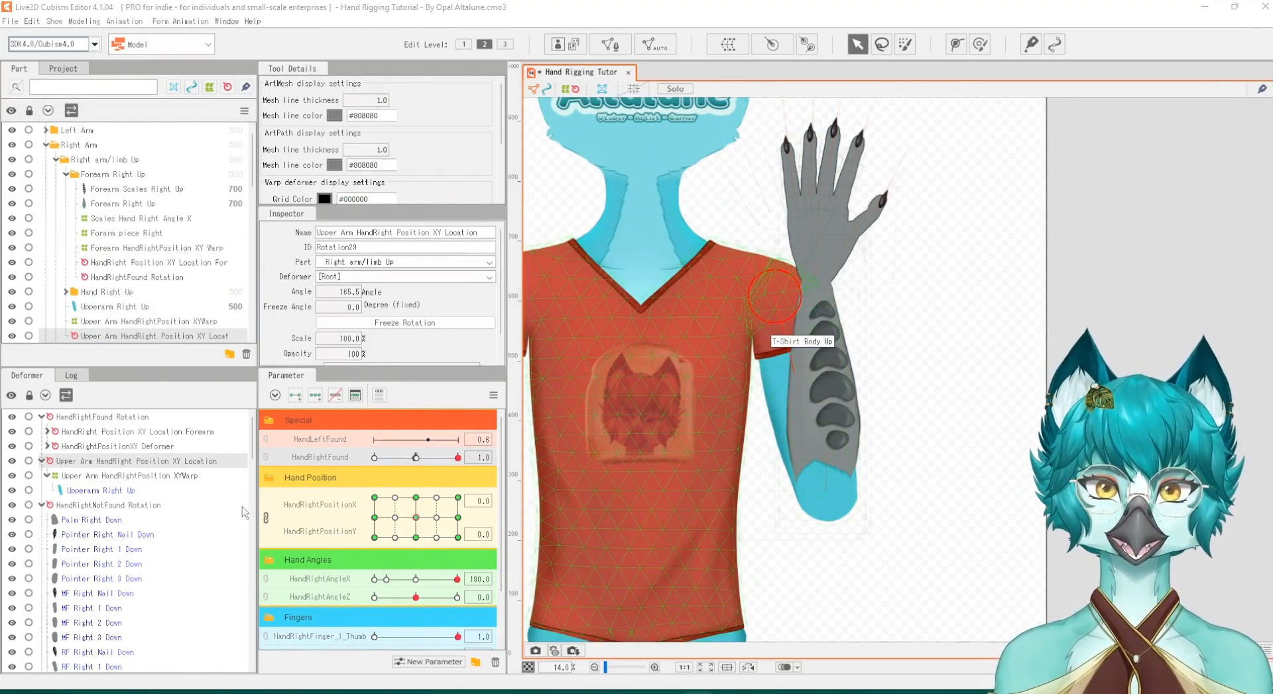
pyautogui.moveTo(388, 458); pyautogui.dragTo(459, 459)
# Step: Inspect the raised upper arm's mesh, XY warp and rotation deformers, and the T-shirt sleeve mesh over the shoulder
pyautogui.click(544, 456)
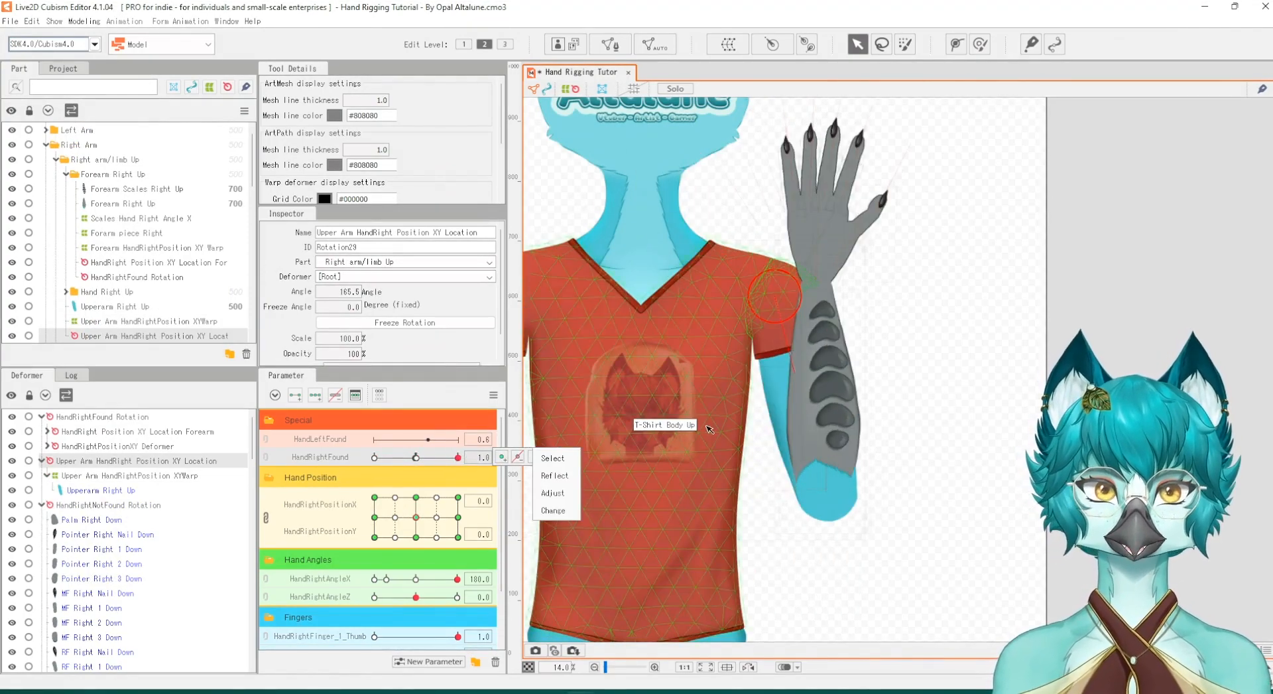
pyautogui.click(782, 396)
pyautogui.click(781, 398)
pyautogui.click(106, 475)
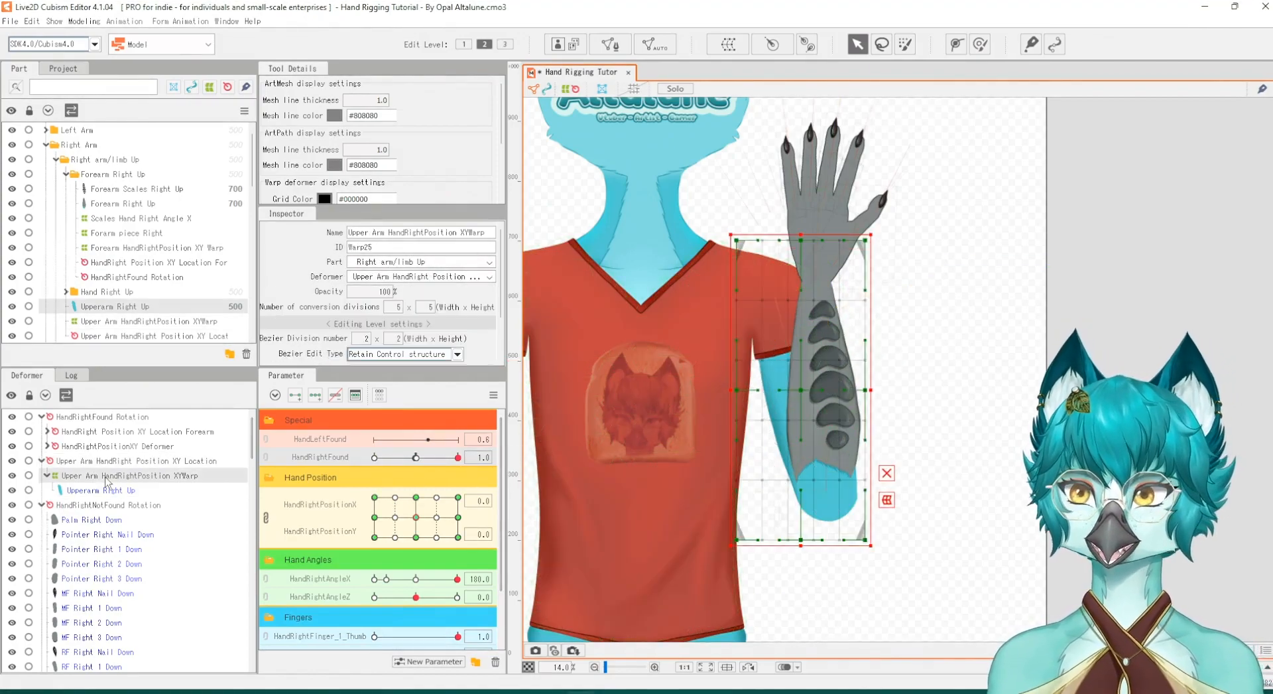
pyautogui.click(97, 460)
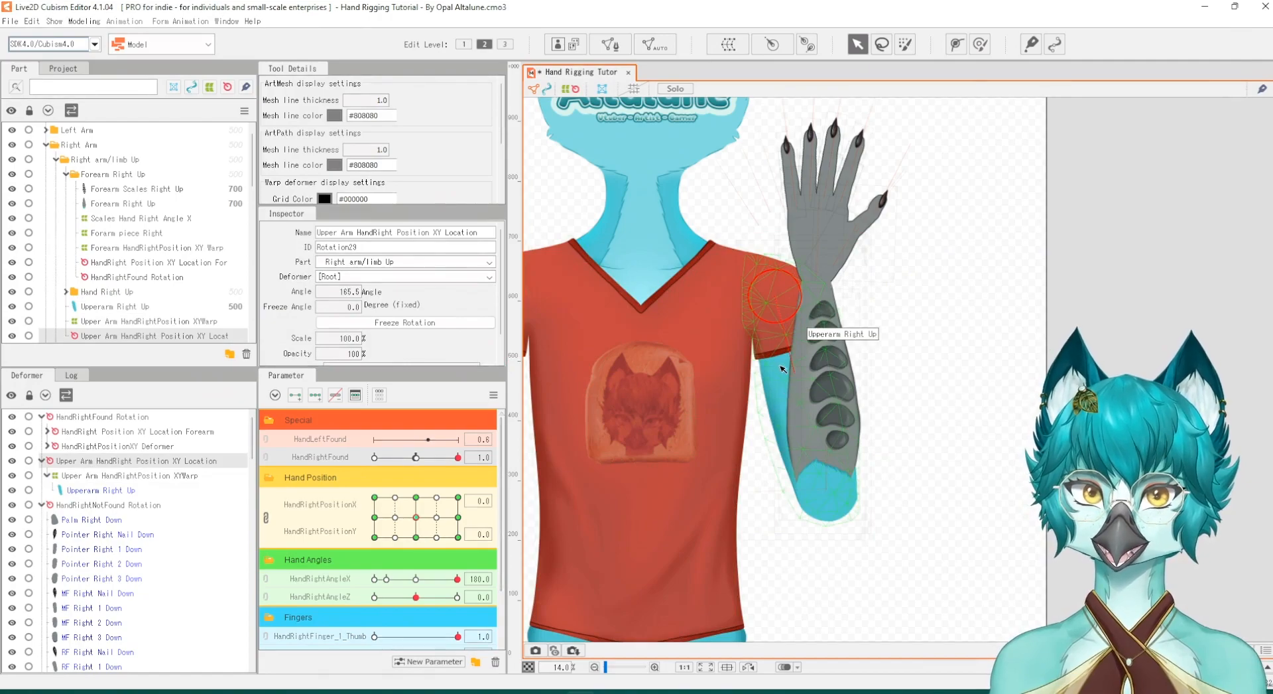
pyautogui.moveTo(416, 517)
pyautogui.mouseDown()
pyautogui.moveTo(403, 520)
pyautogui.moveTo(418, 518)
pyautogui.mouseUp()
pyautogui.click(756, 340)
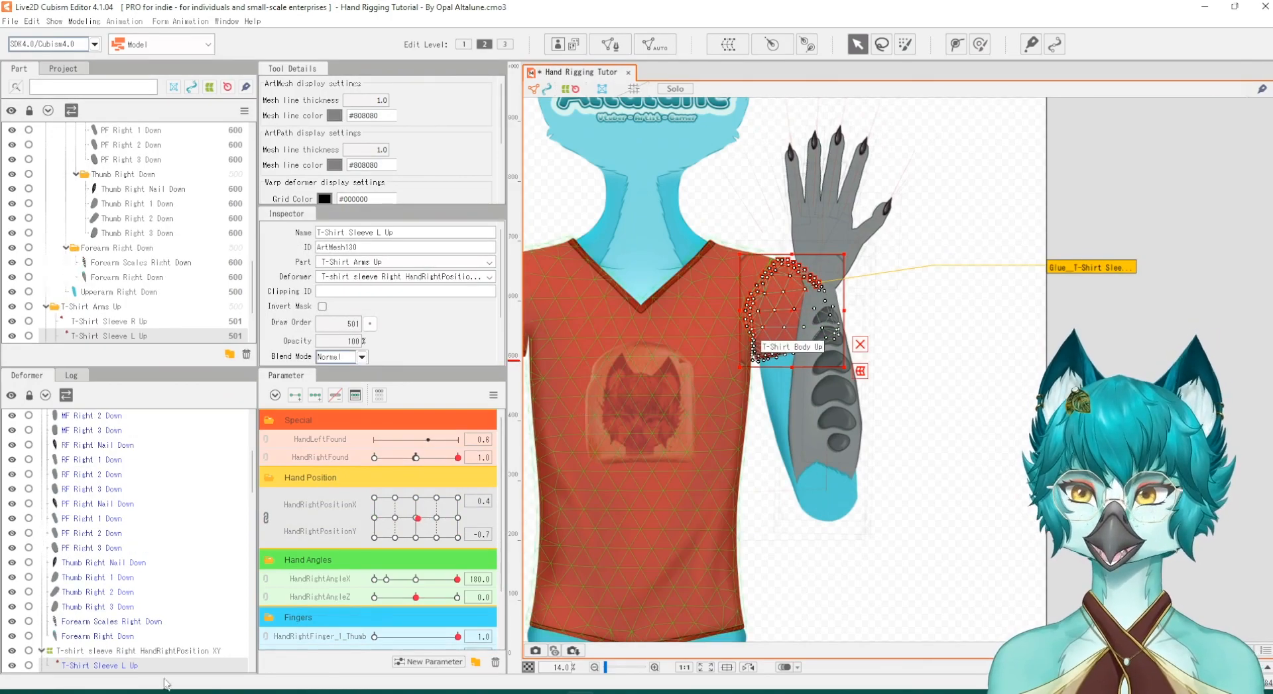
# Step: Create a rotation deformer named HandRightFound Upperarmdetails as parent of the T-shirt sleeve warp and the upper arm's XY Location deformer
pyautogui.click(112, 656)
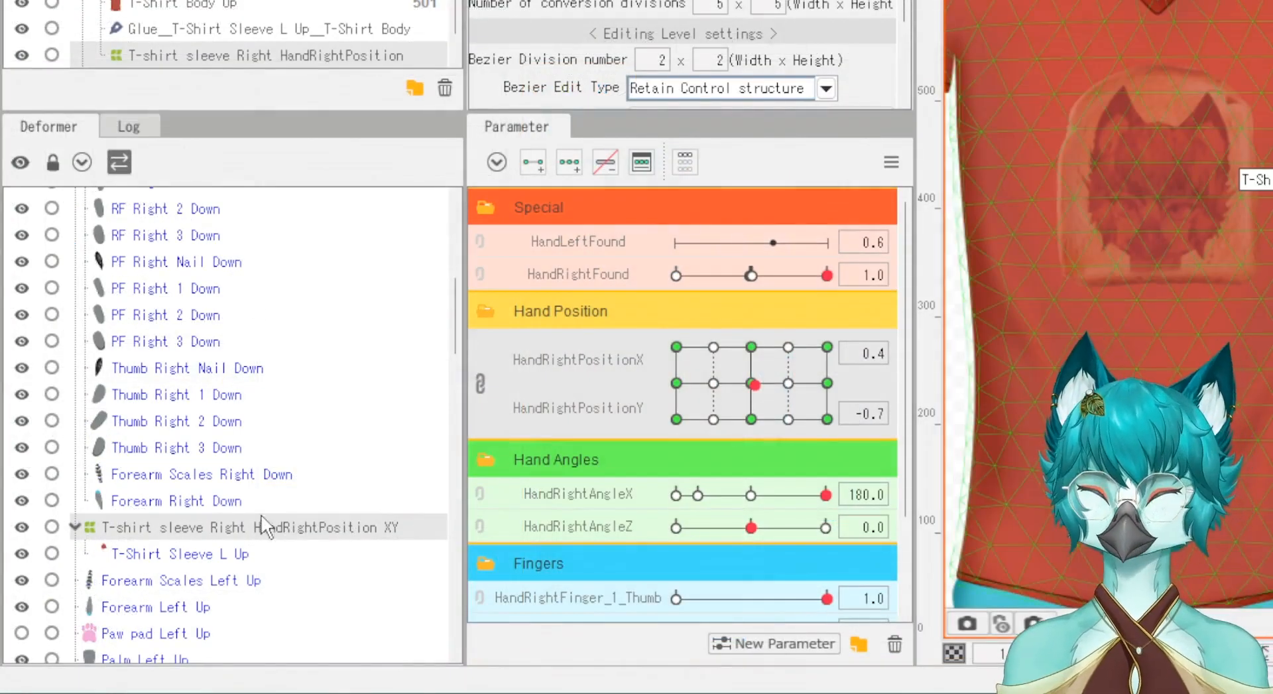
pyautogui.click(252, 509)
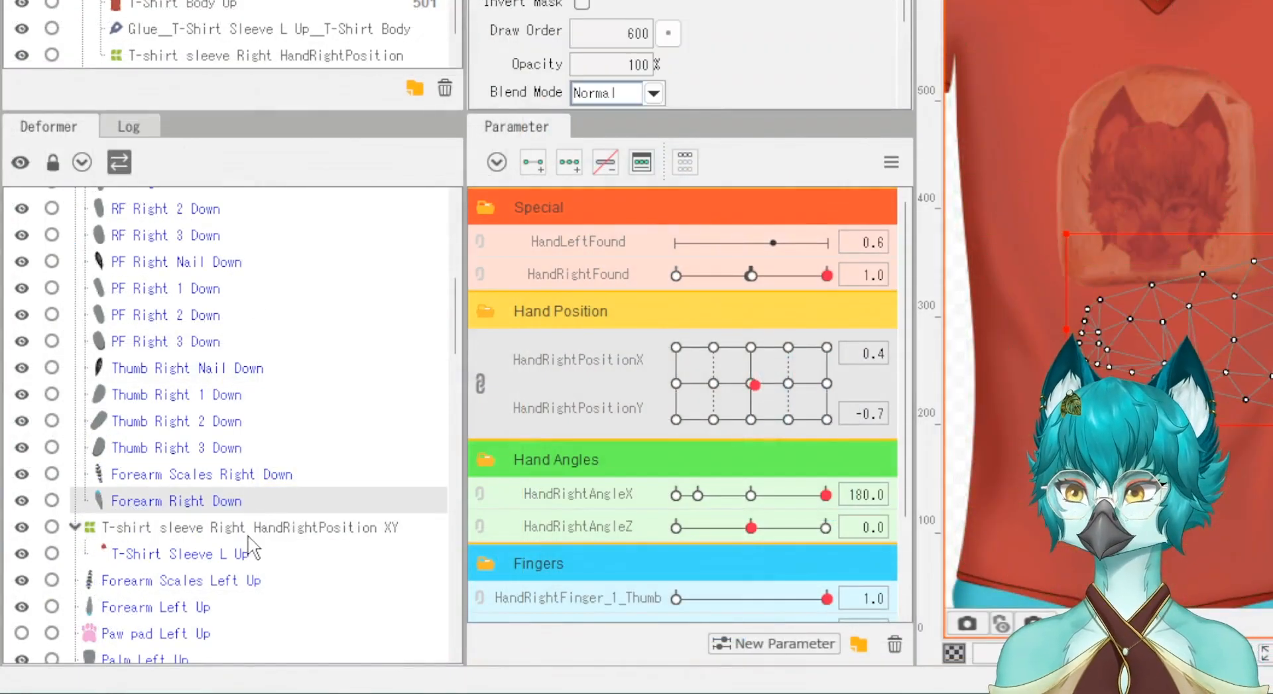
pyautogui.click(242, 530)
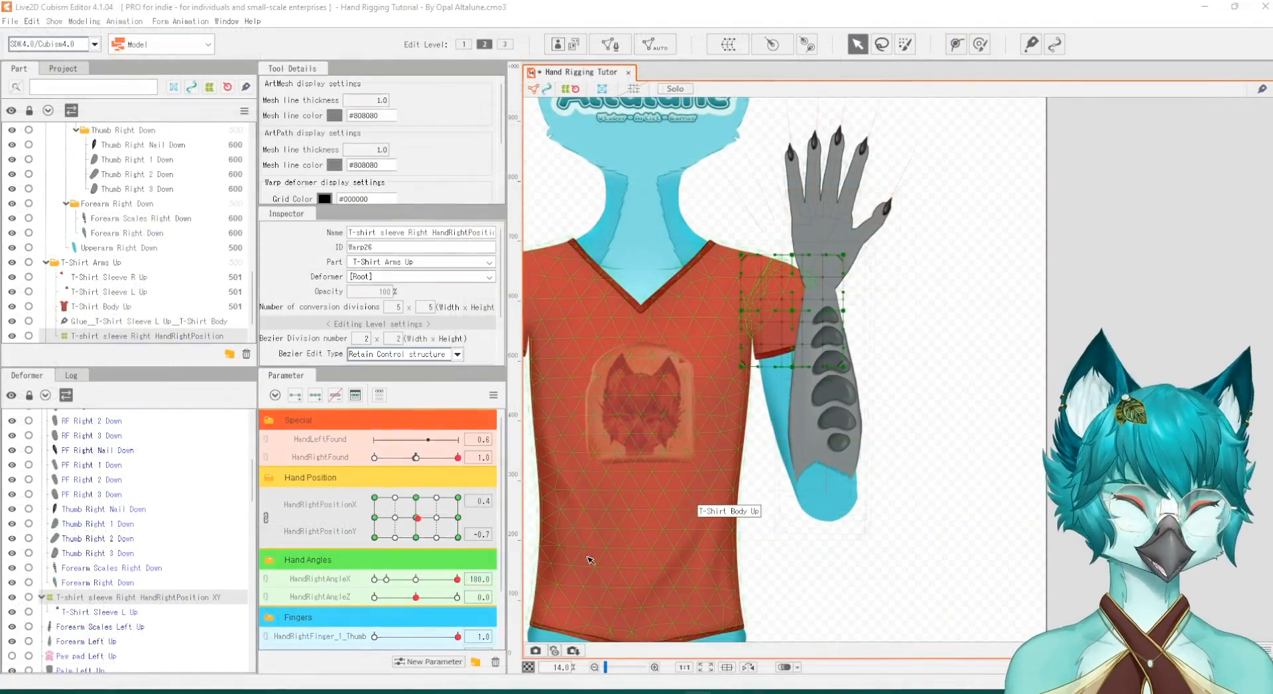
pyautogui.scroll(5, 162, 536)
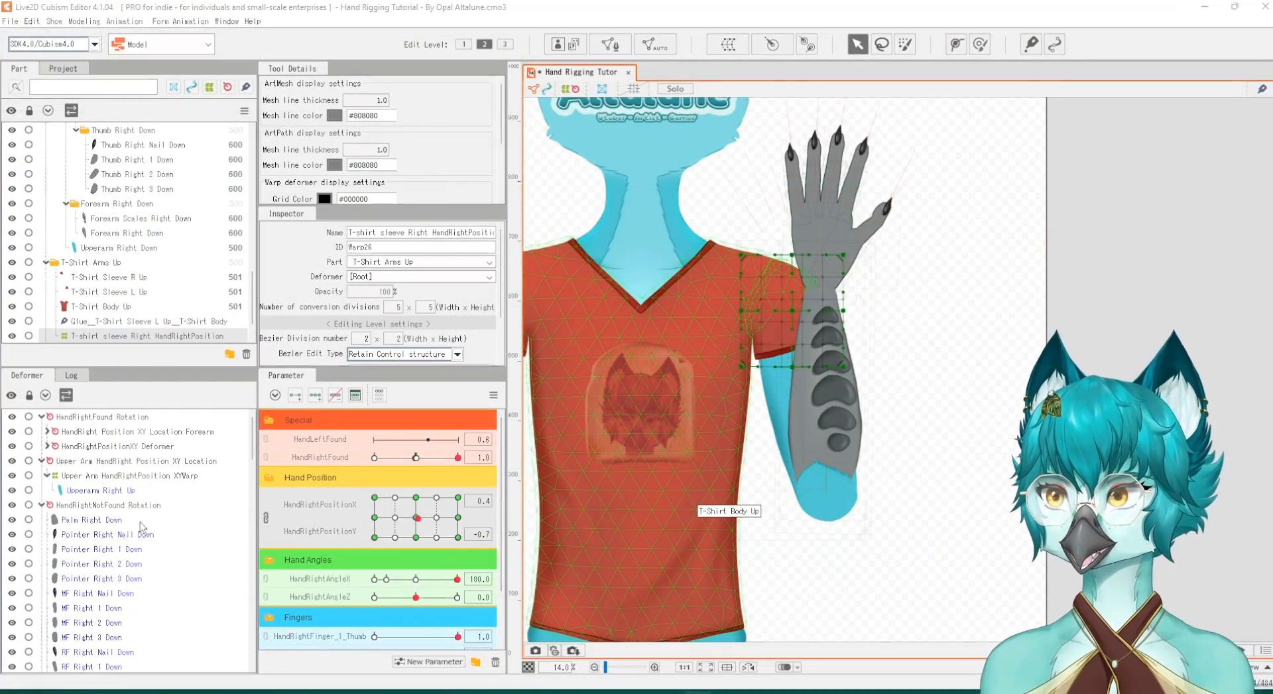
pyautogui.click(93, 461)
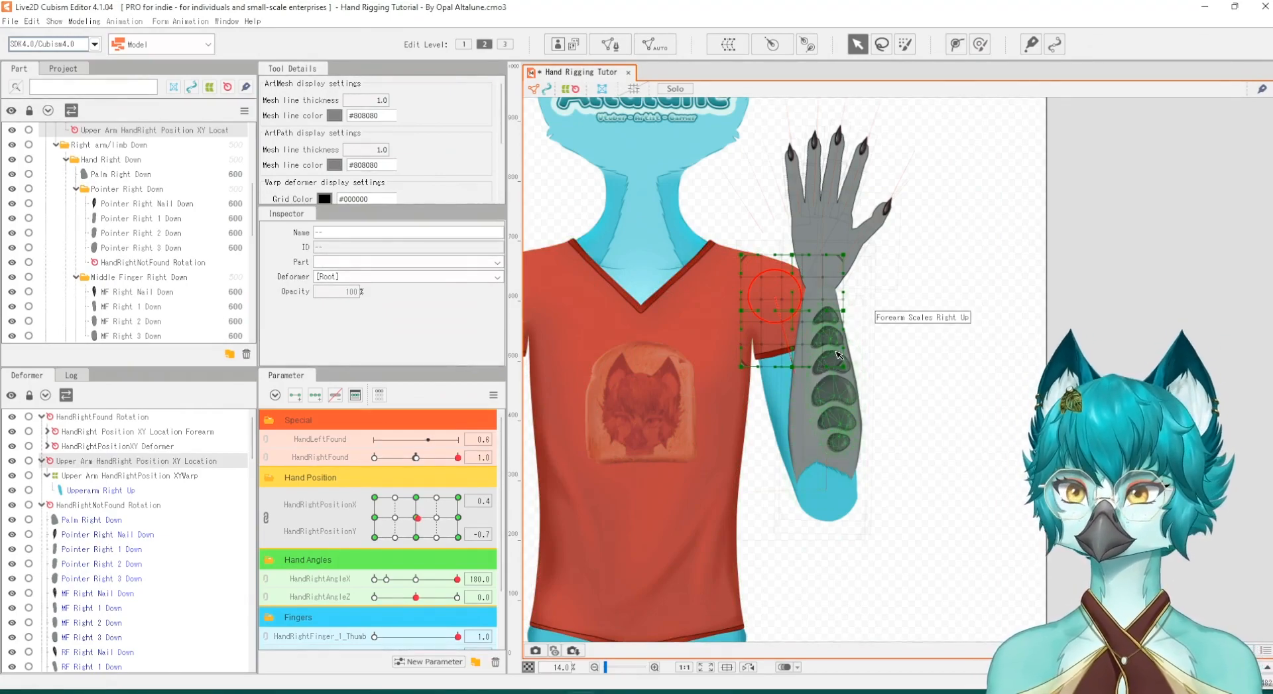
pyautogui.click(776, 47)
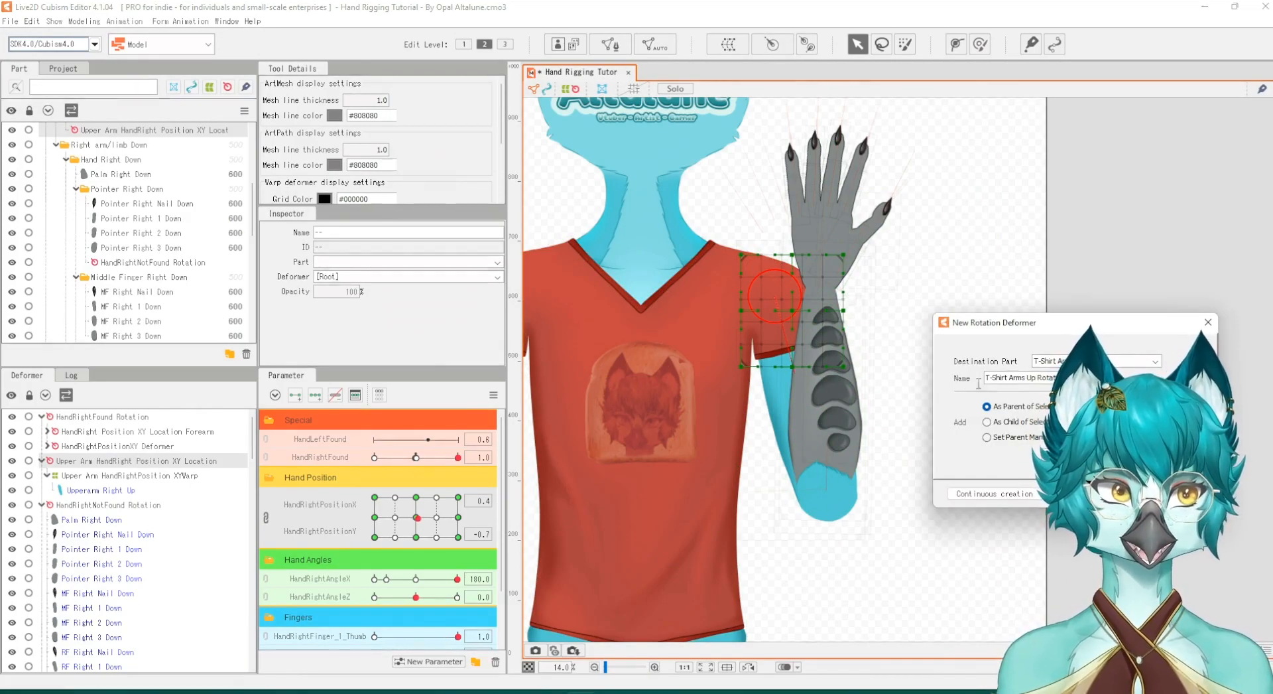
pyautogui.moveTo(1069, 379); pyautogui.dragTo(963, 376)
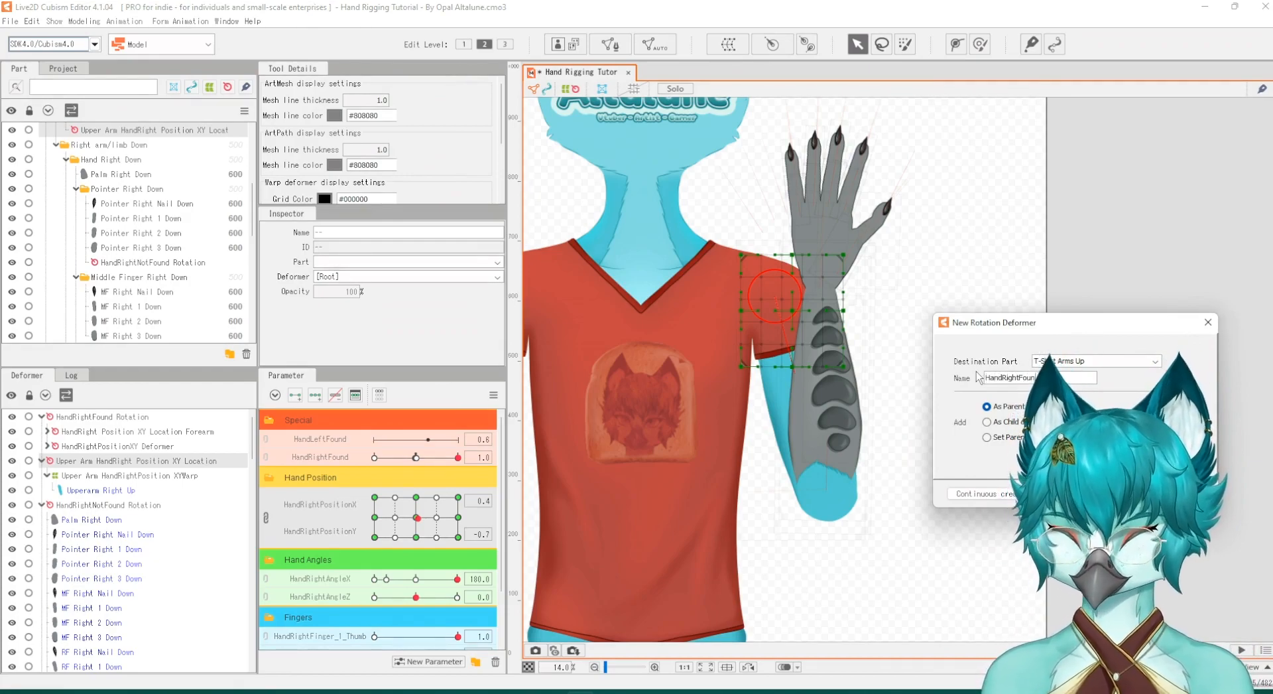
pyautogui.write('HandRightFound')
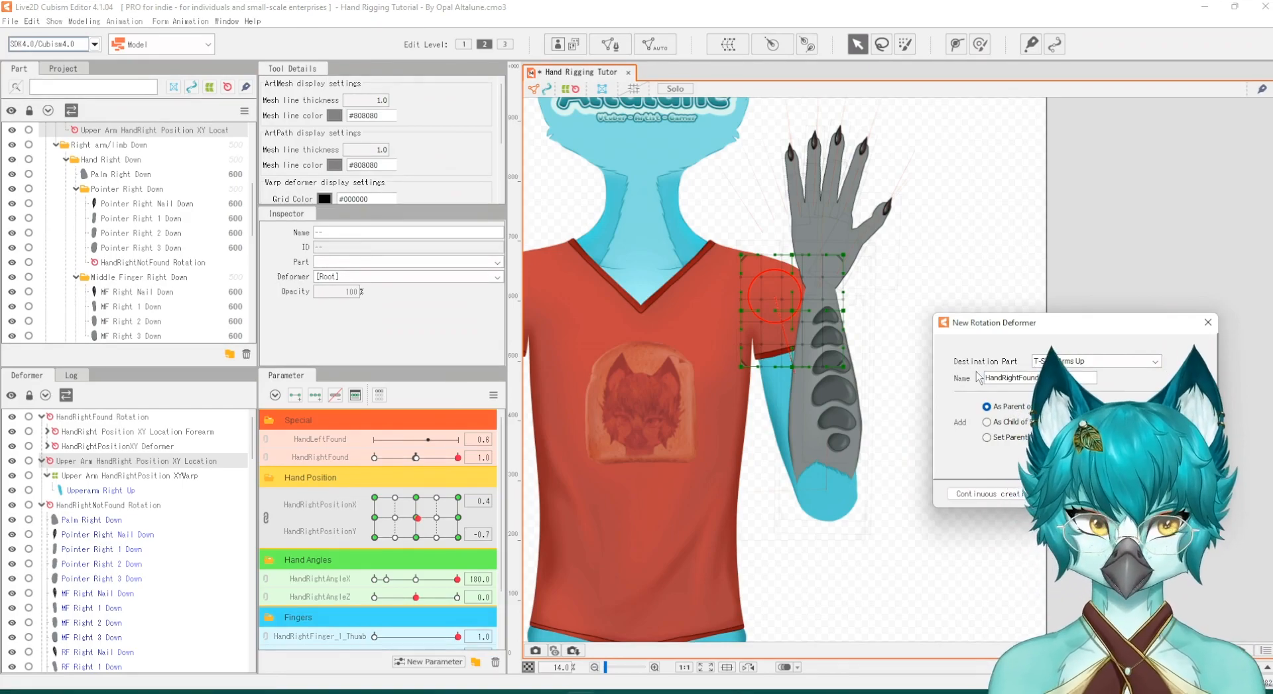
pyautogui.write(' Upper')
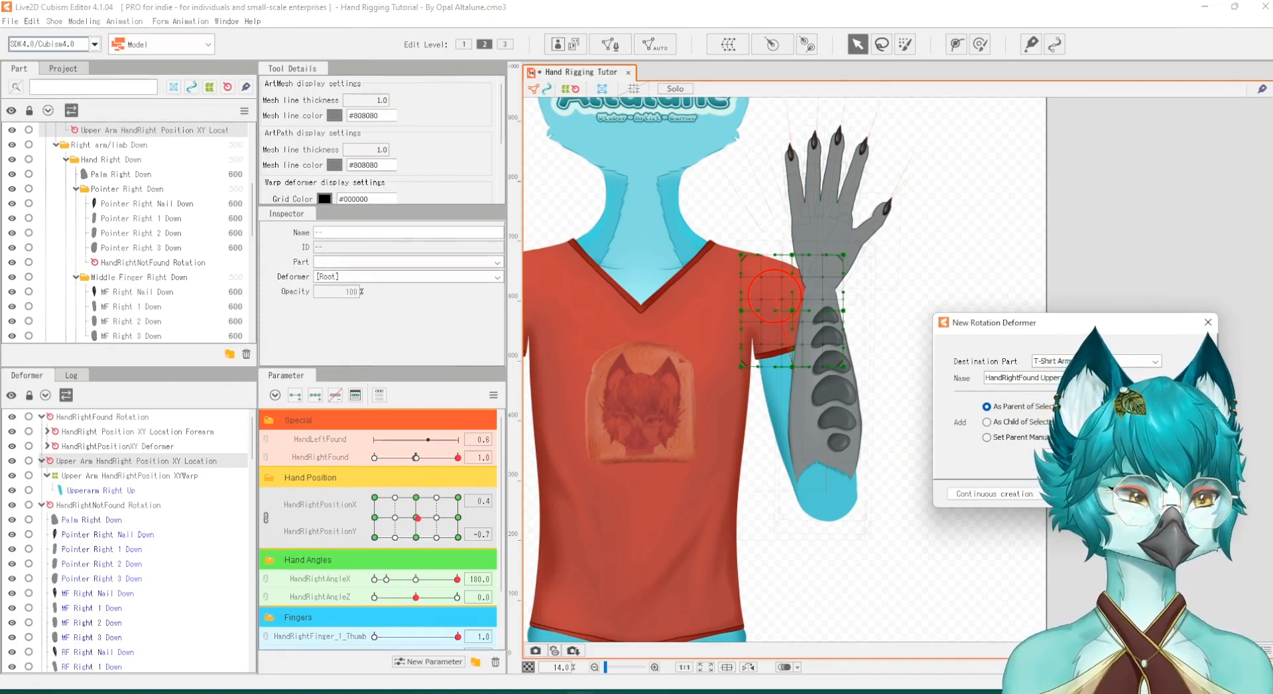
pyautogui.press('Return')
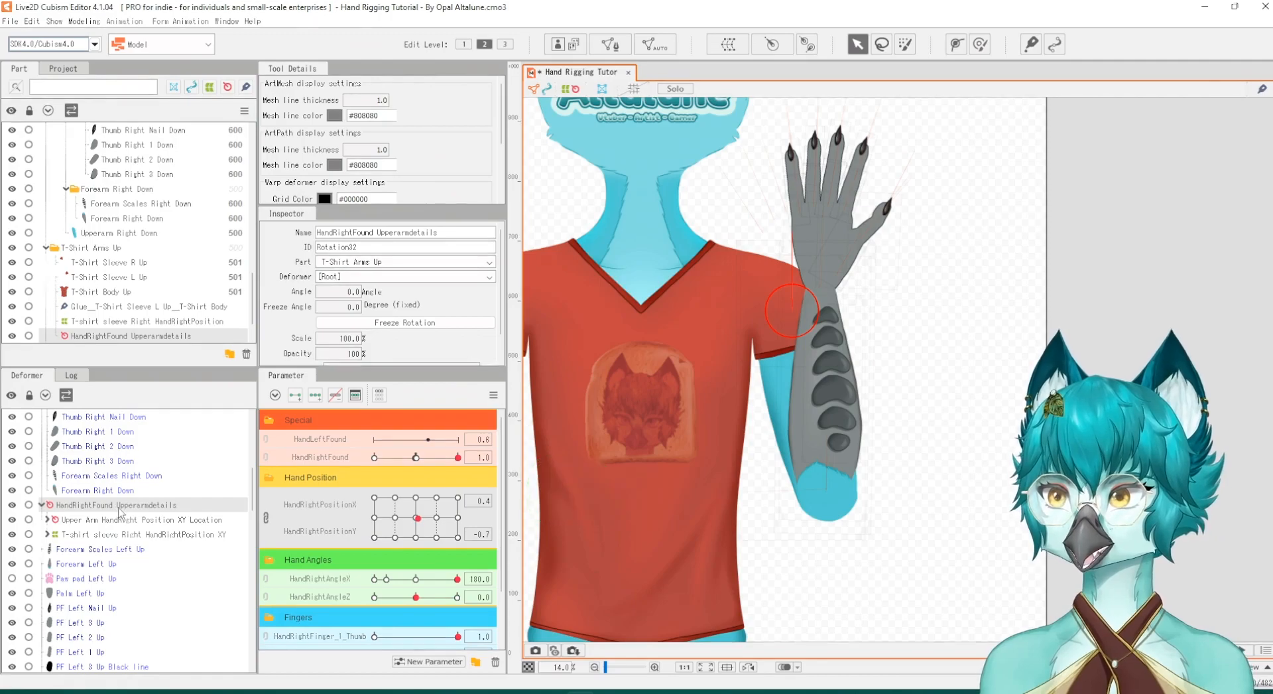
# Step: Add HandRightFound keys at 0.0, 0.49, 0.5 and 1.0 to the HandRightFound Upperarmdetails deformer
pyautogui.moveTo(408, 463); pyautogui.dragTo(477, 469)
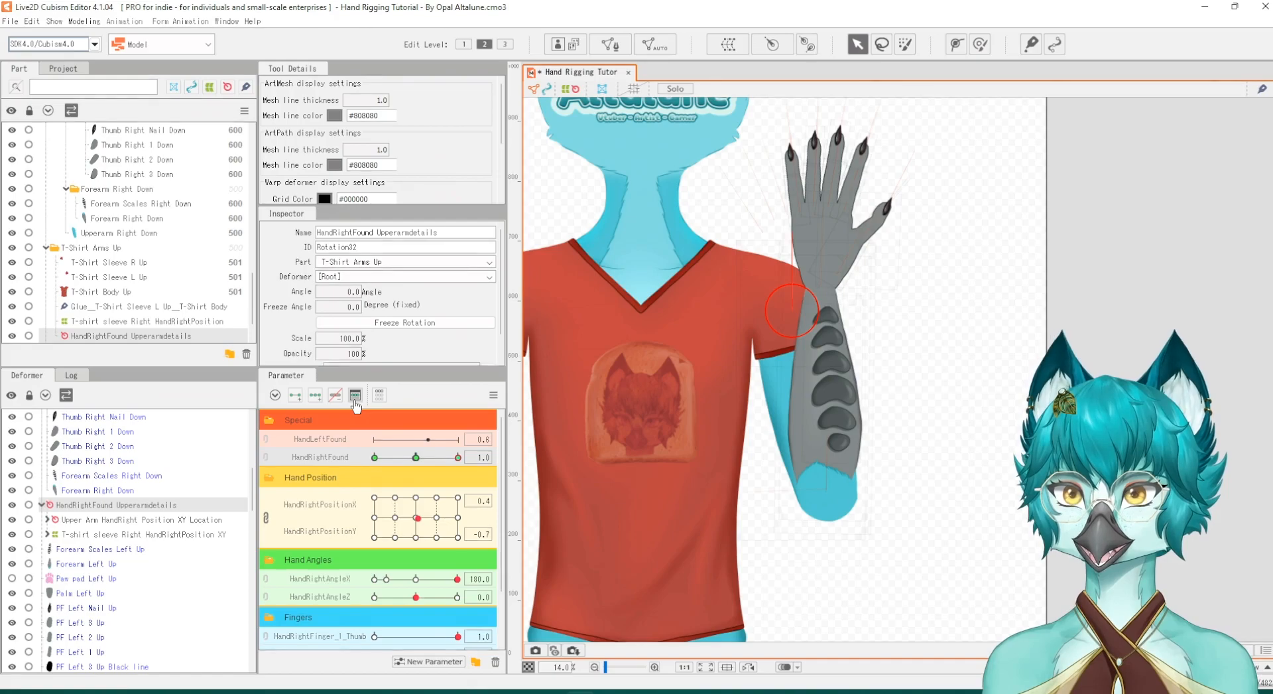
pyautogui.click(355, 397)
pyautogui.click(819, 286)
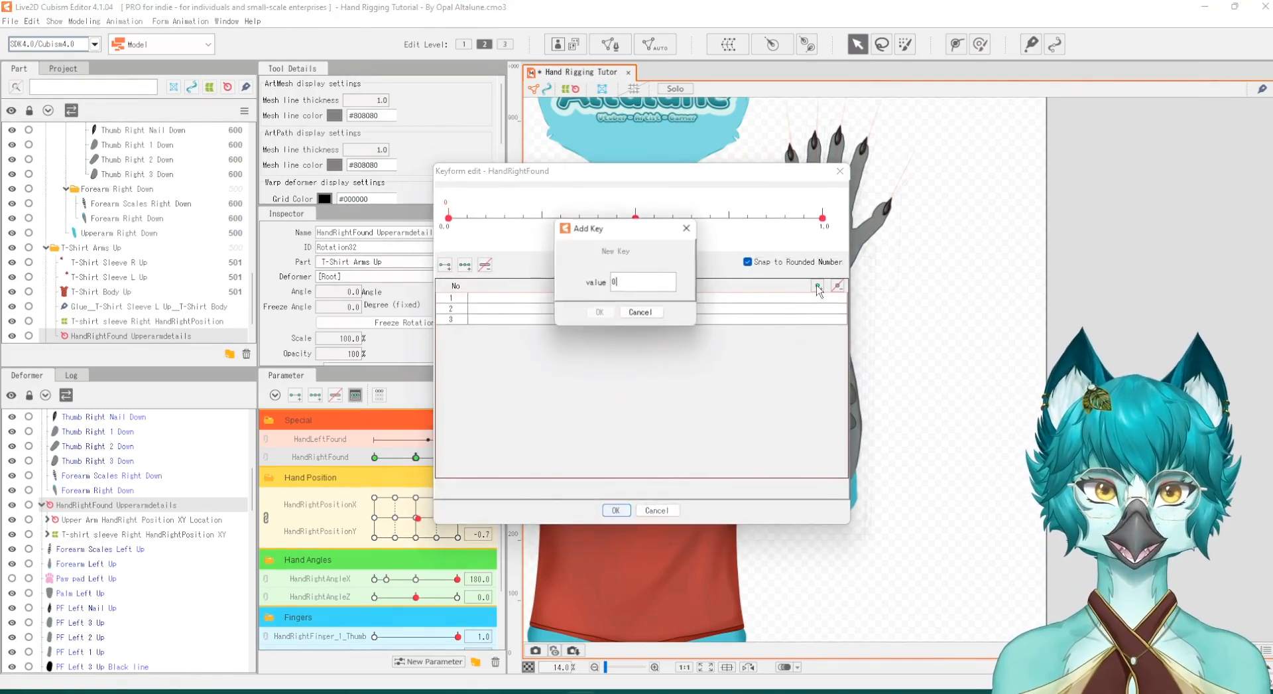
pyautogui.moveTo(629, 235); pyautogui.dragTo(635, 278)
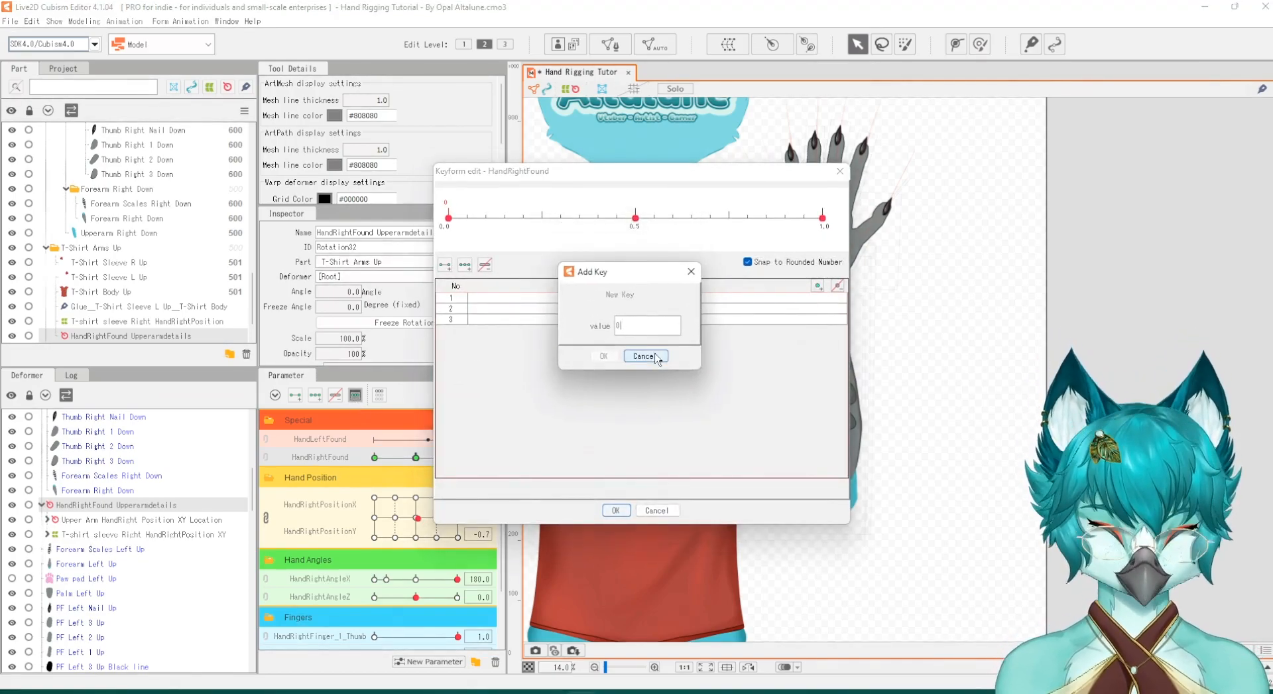
pyautogui.write('.48')
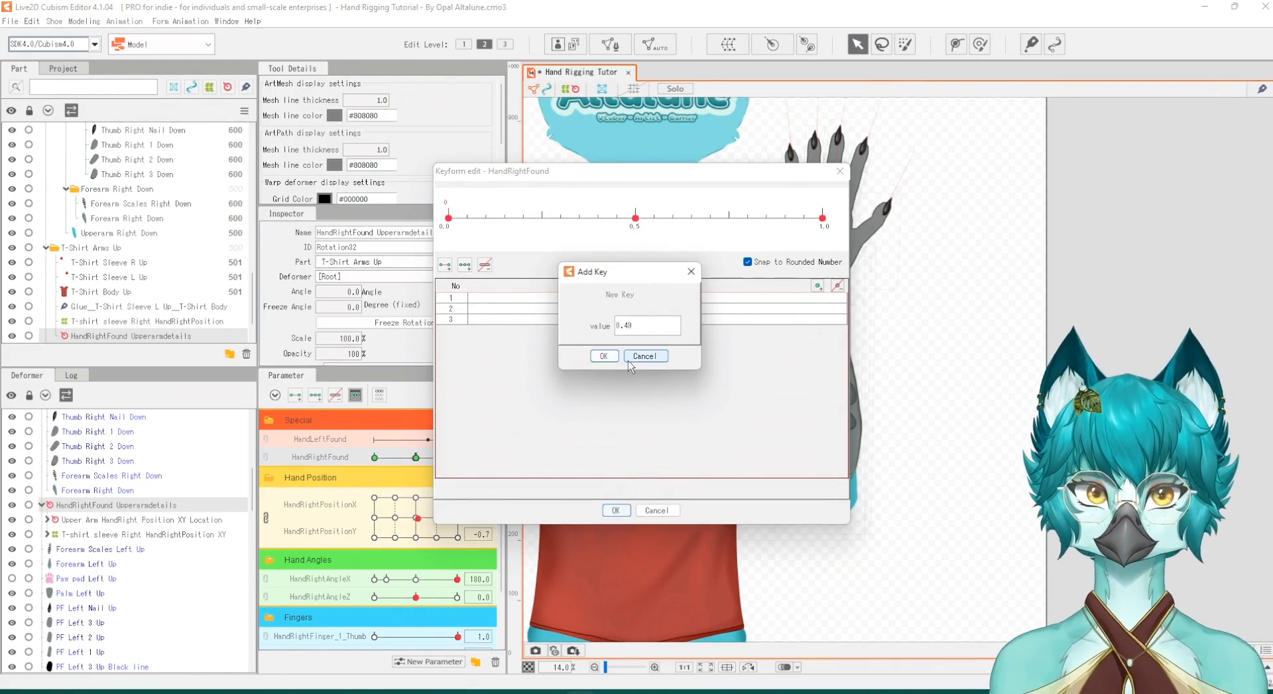
pyautogui.press('Return')
pyautogui.press('Return')
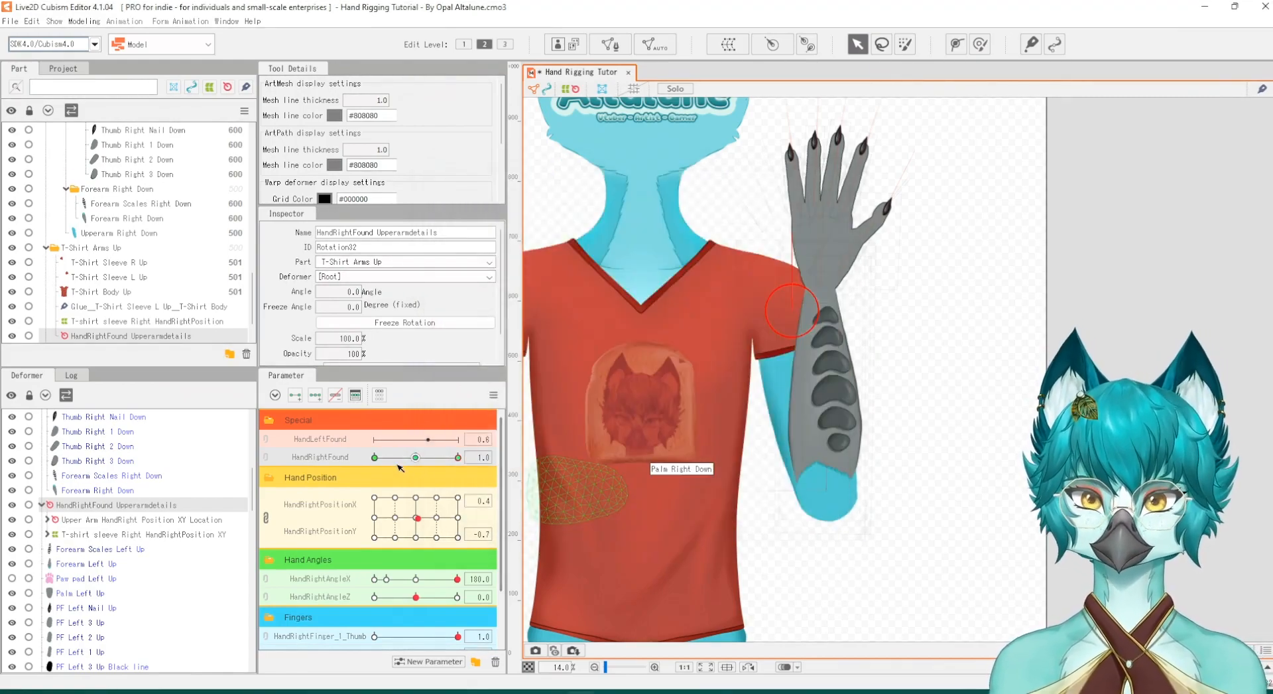
# Step: Set the HandRightFound Upperarmdetails deformer's opacity to 0% at HandRightFound 0.49
pyautogui.click(416, 457)
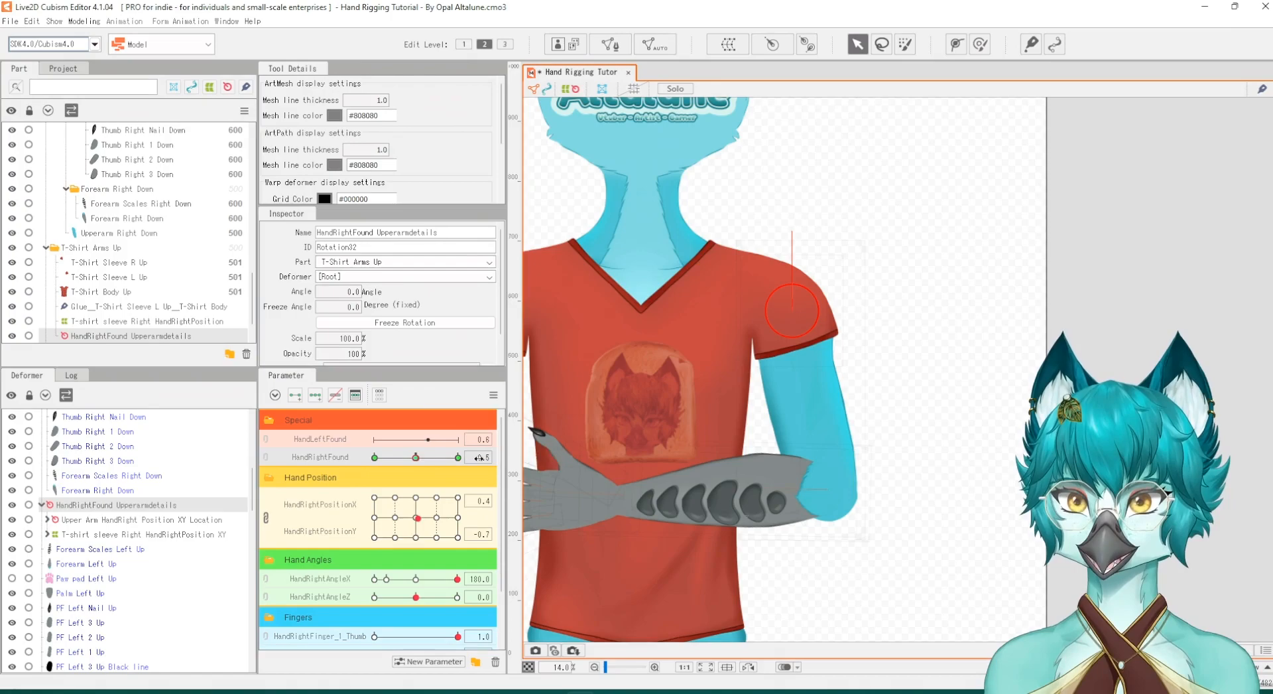
pyautogui.click(481, 457)
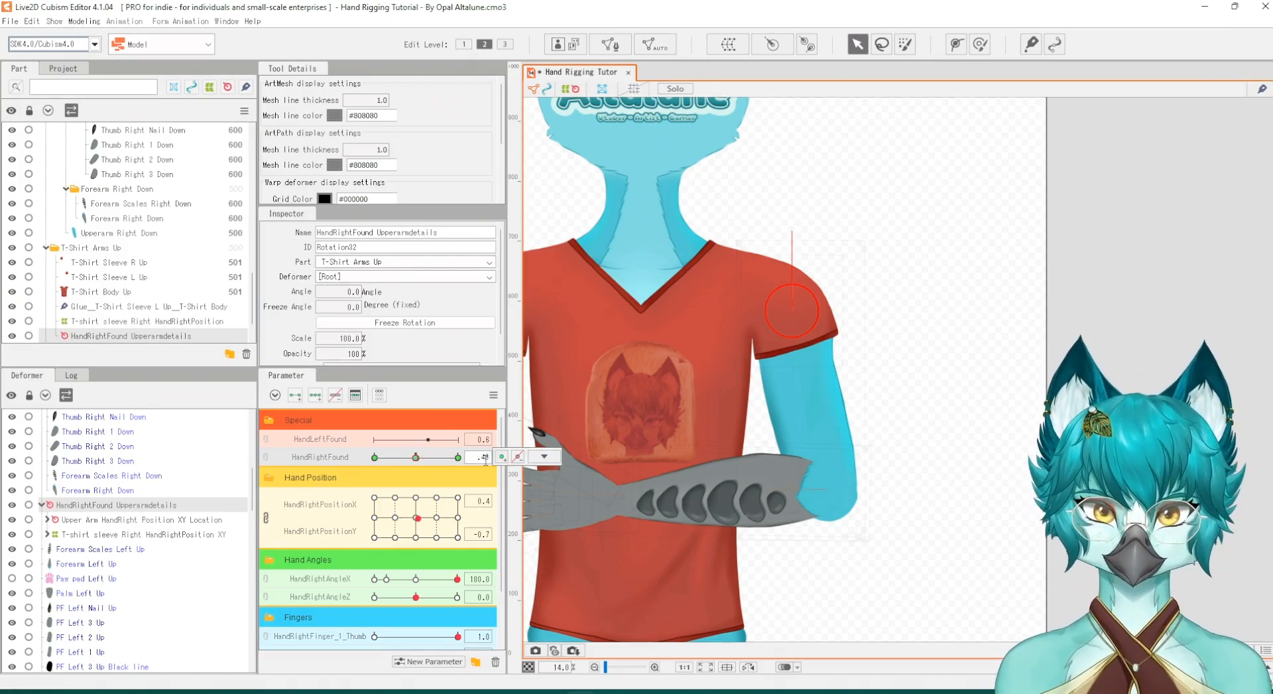
pyautogui.write('.48')
pyautogui.press('Return')
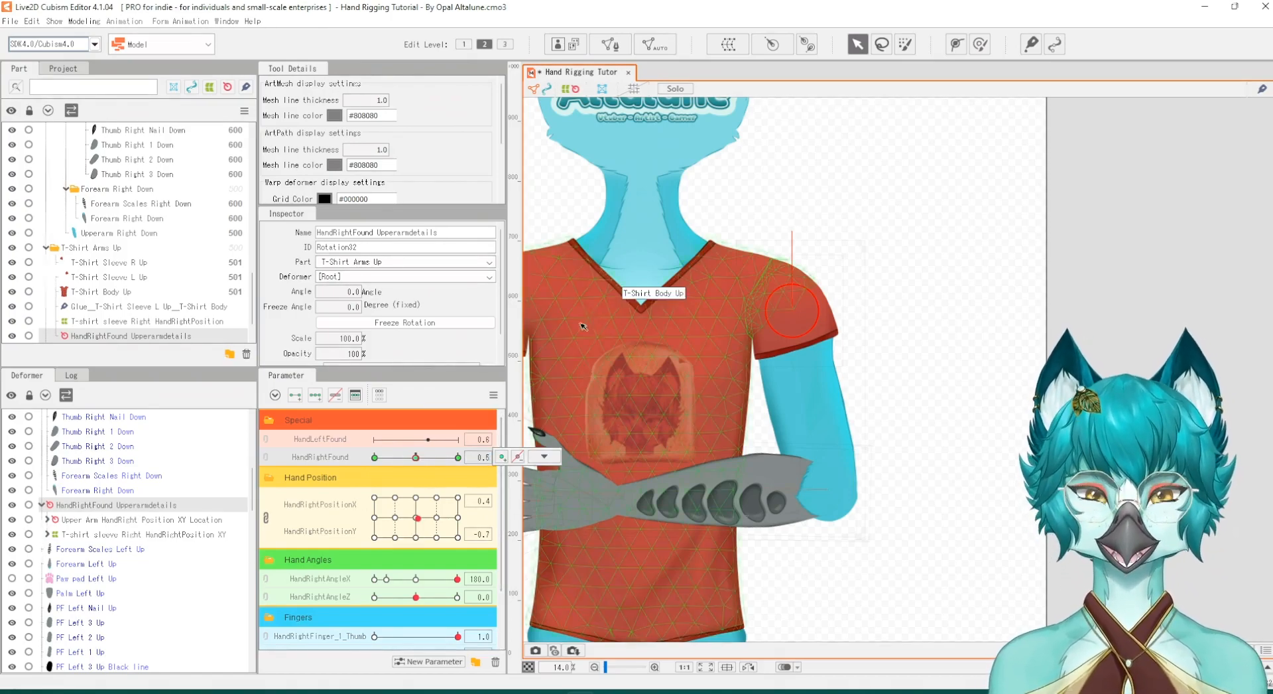
pyautogui.click(352, 354)
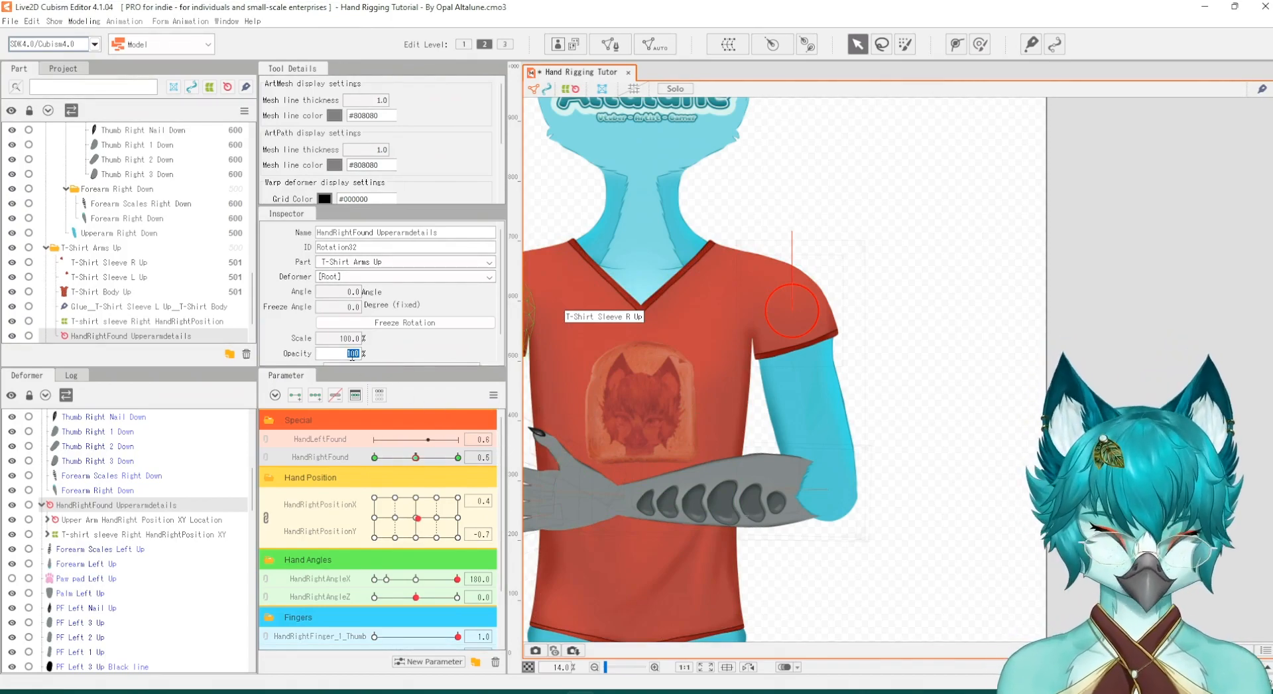
pyautogui.write('0')
pyautogui.press('Return')
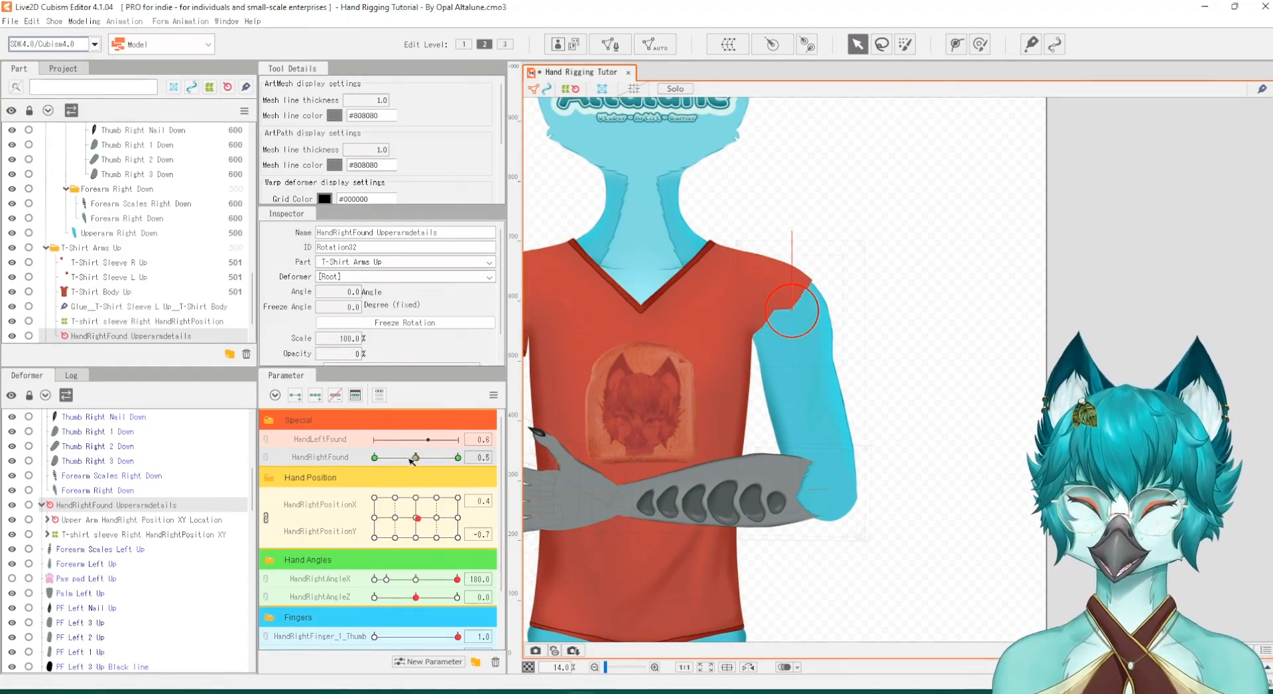
# Step: Set the HandRightFound Upperarmdetails deformer's opacity to 0% at HandRightFound 0.0
pyautogui.moveTo(411, 460); pyautogui.dragTo(374, 464)
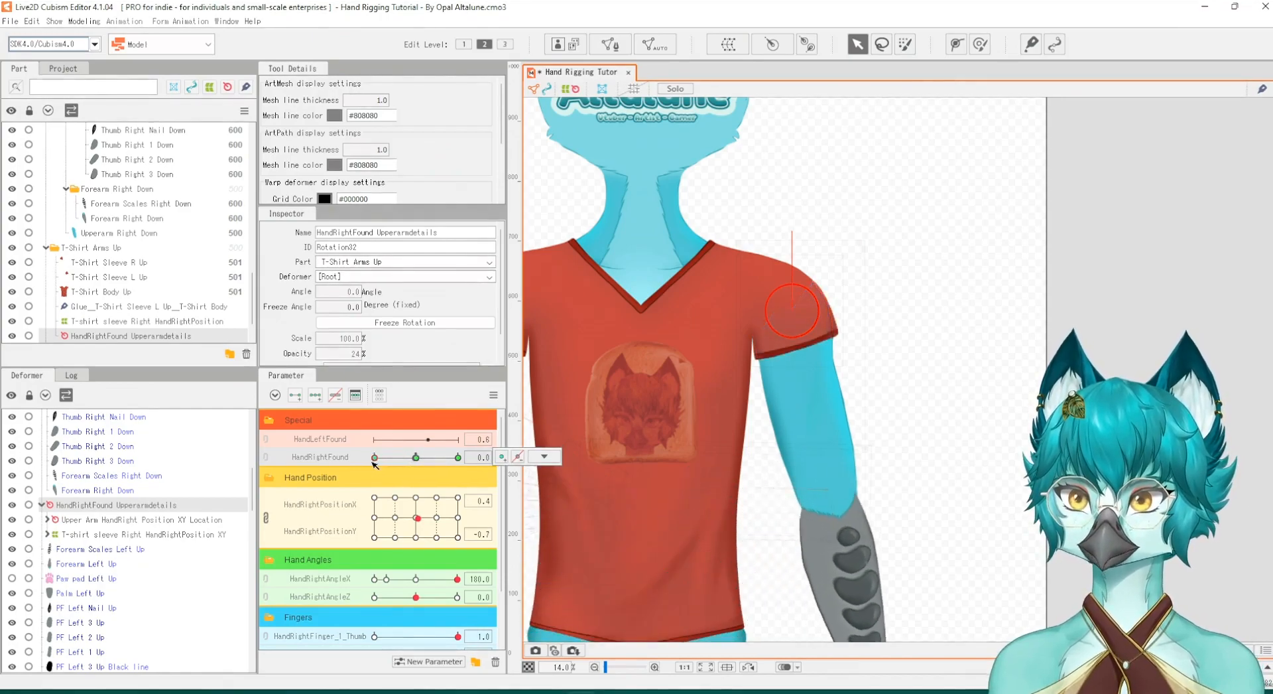
pyautogui.doubleClick(351, 353)
pyautogui.write('0')
pyautogui.press('Return')
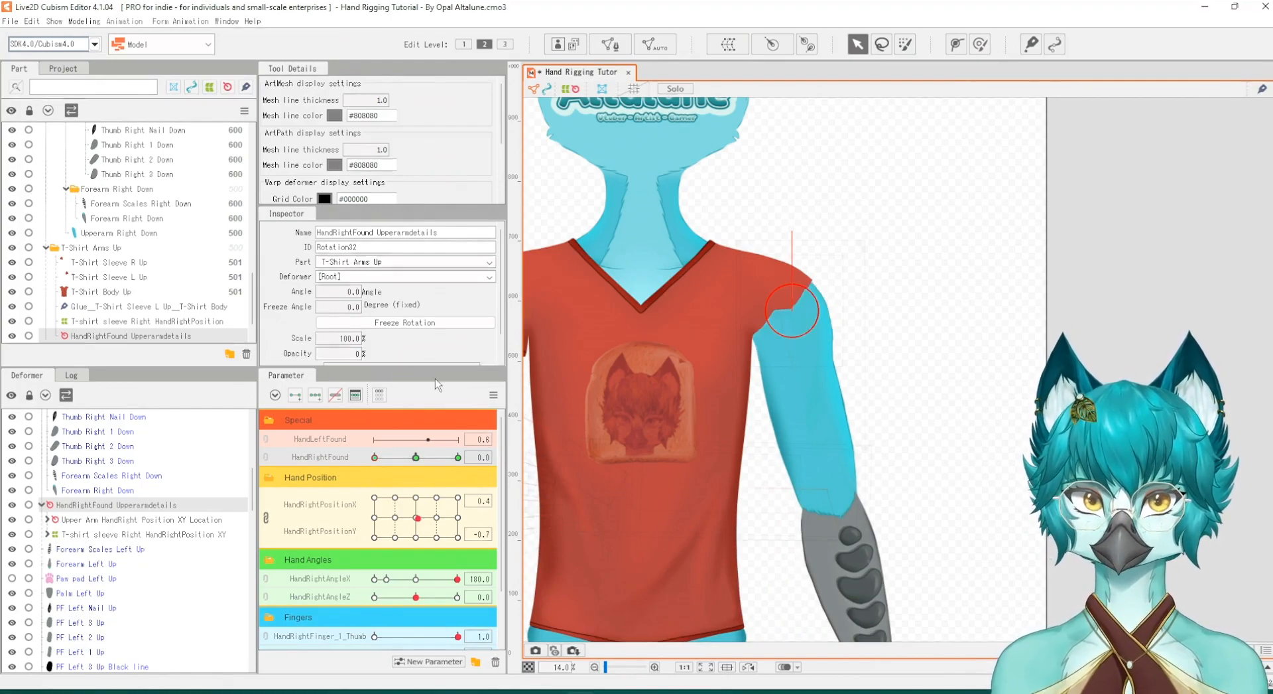
# Step: Preview the raised sleeve and upper arm switching by sweeping HandRightFound to 1.0 and back to 0.0
pyautogui.moveTo(376, 459); pyautogui.dragTo(456, 457)
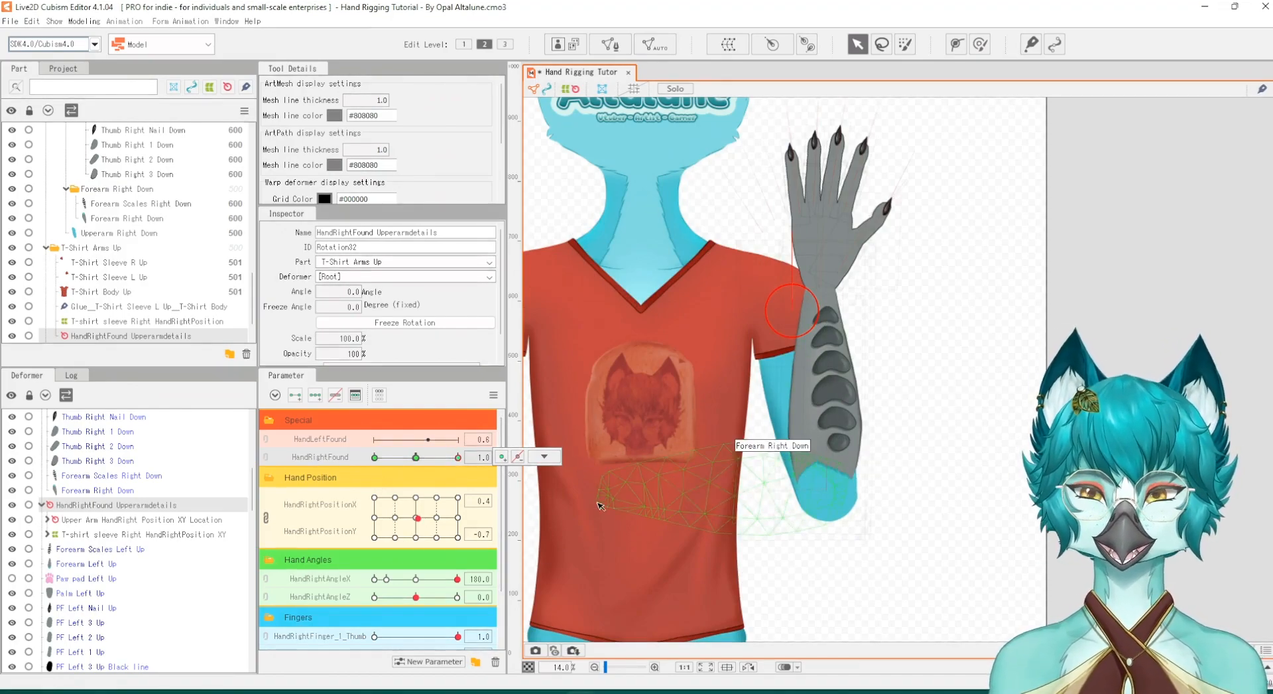
pyautogui.moveTo(440, 458); pyautogui.dragTo(362, 462)
pyautogui.scroll(-2, 850, 328)
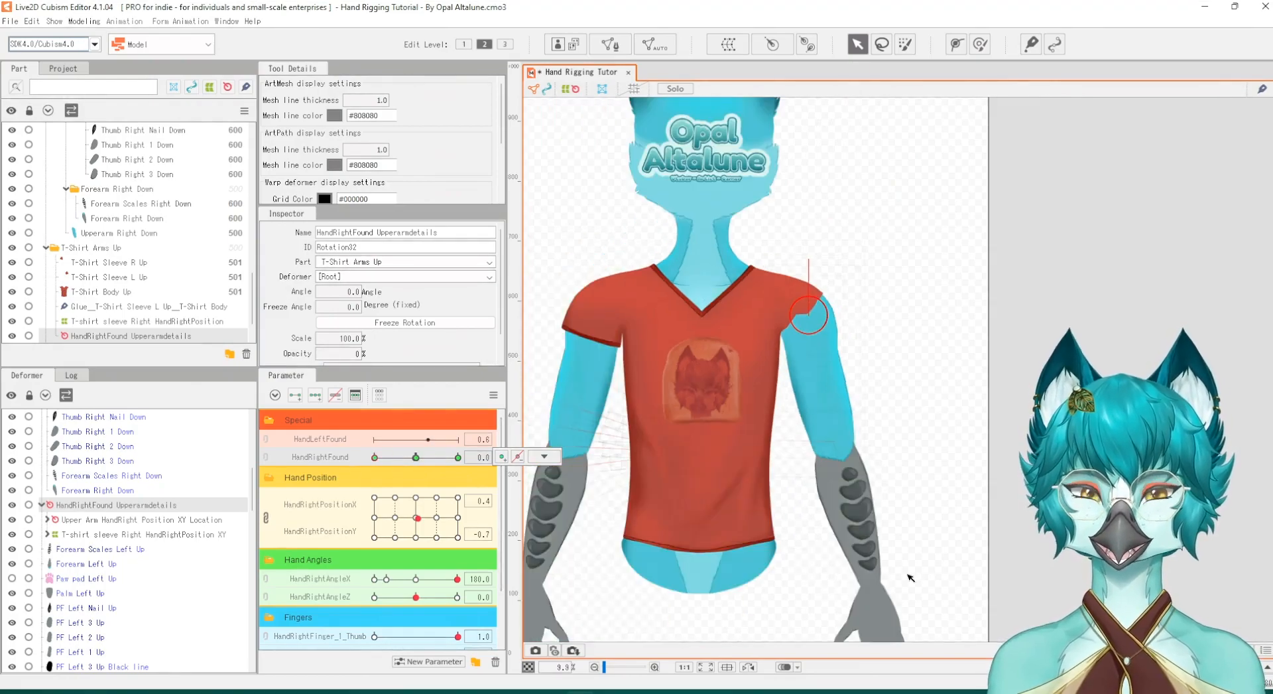
# Step: Expand the T-Shirt Arms Down part folder and make the T-Shirt Sleeve L Down mesh visible
pyautogui.scroll(2, 152, 498)
pyautogui.scroll(2, 140, 504)
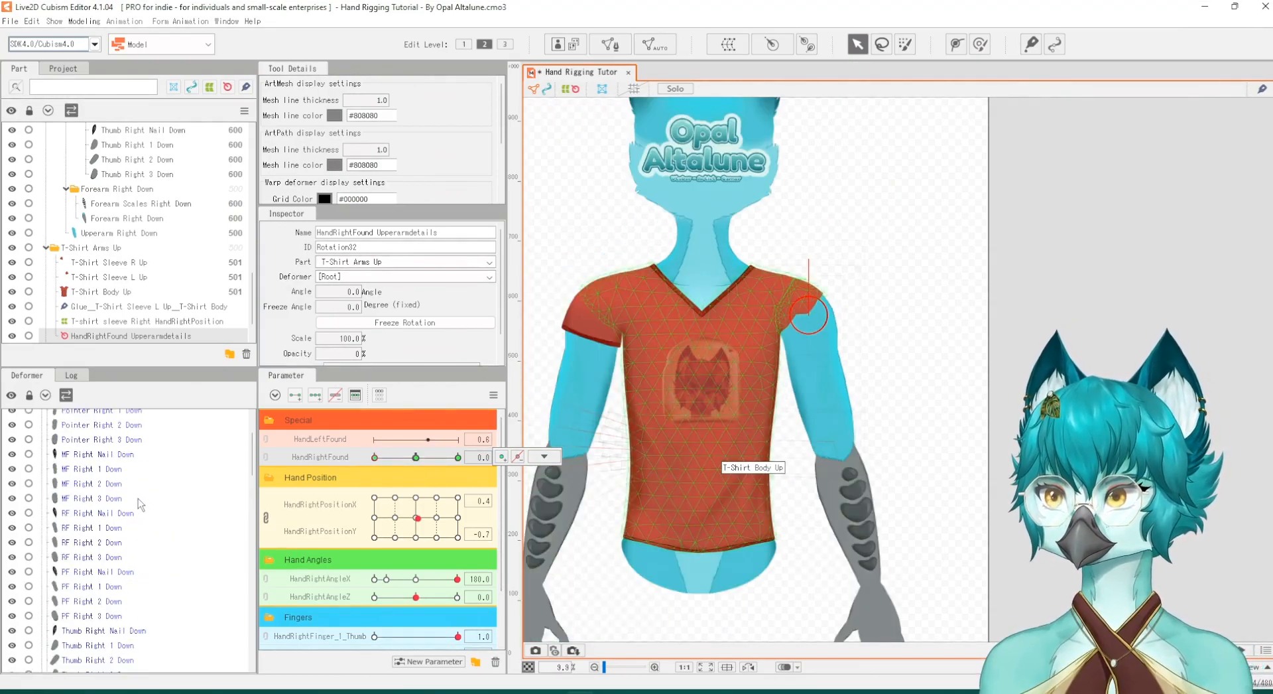
pyautogui.scroll(-1, 91, 277)
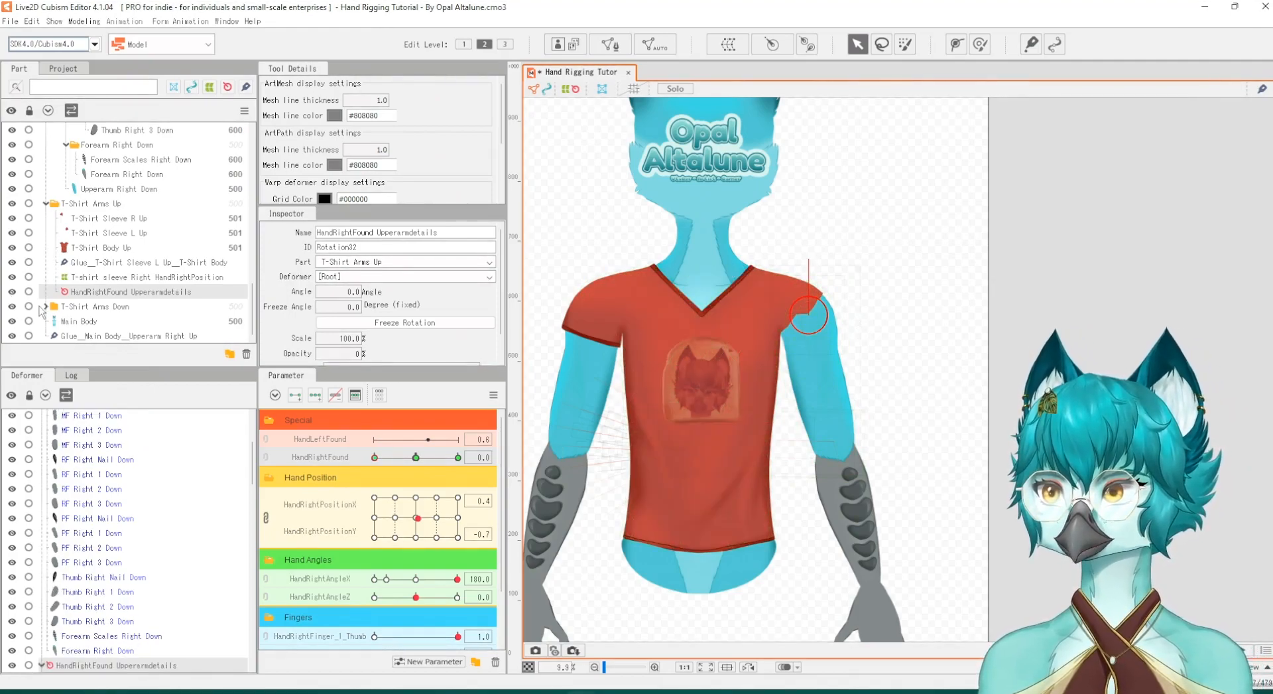
pyautogui.click(45, 306)
pyautogui.scroll(-1, 113, 272)
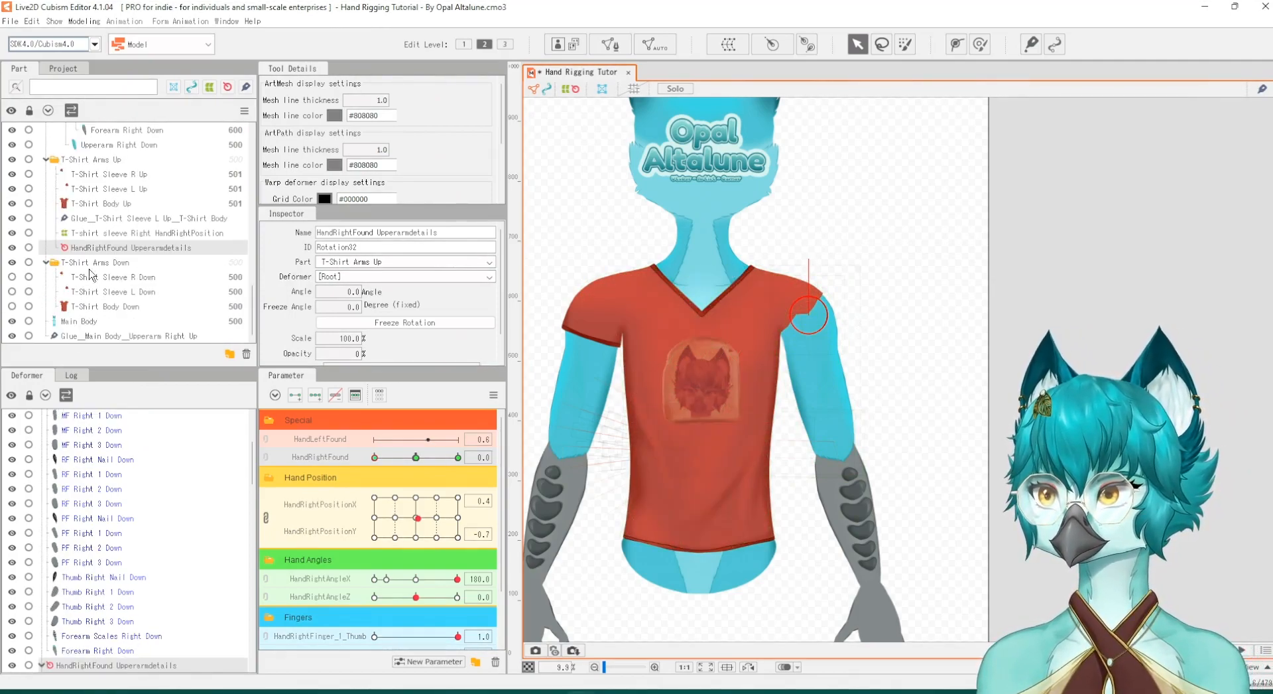
pyautogui.click(13, 277)
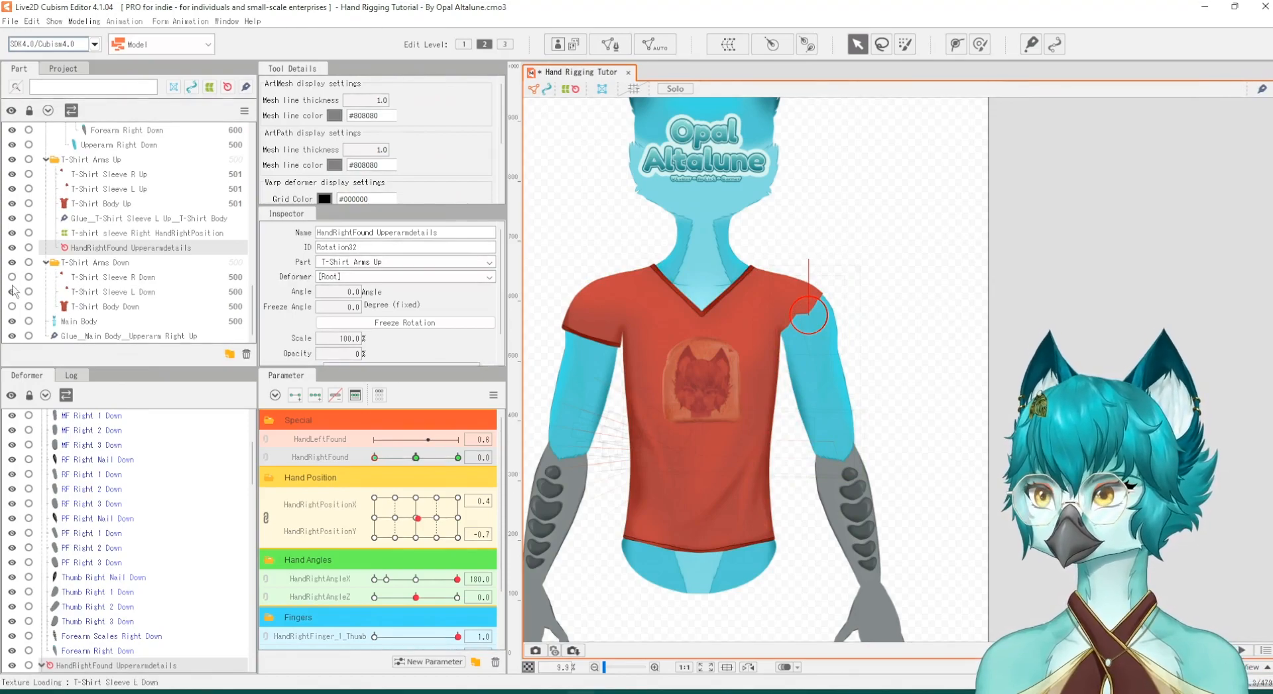
# Step: Raise the T-Shirt Sleeve L Down mesh's draw order to 501
pyautogui.scroll(3, 872, 300)
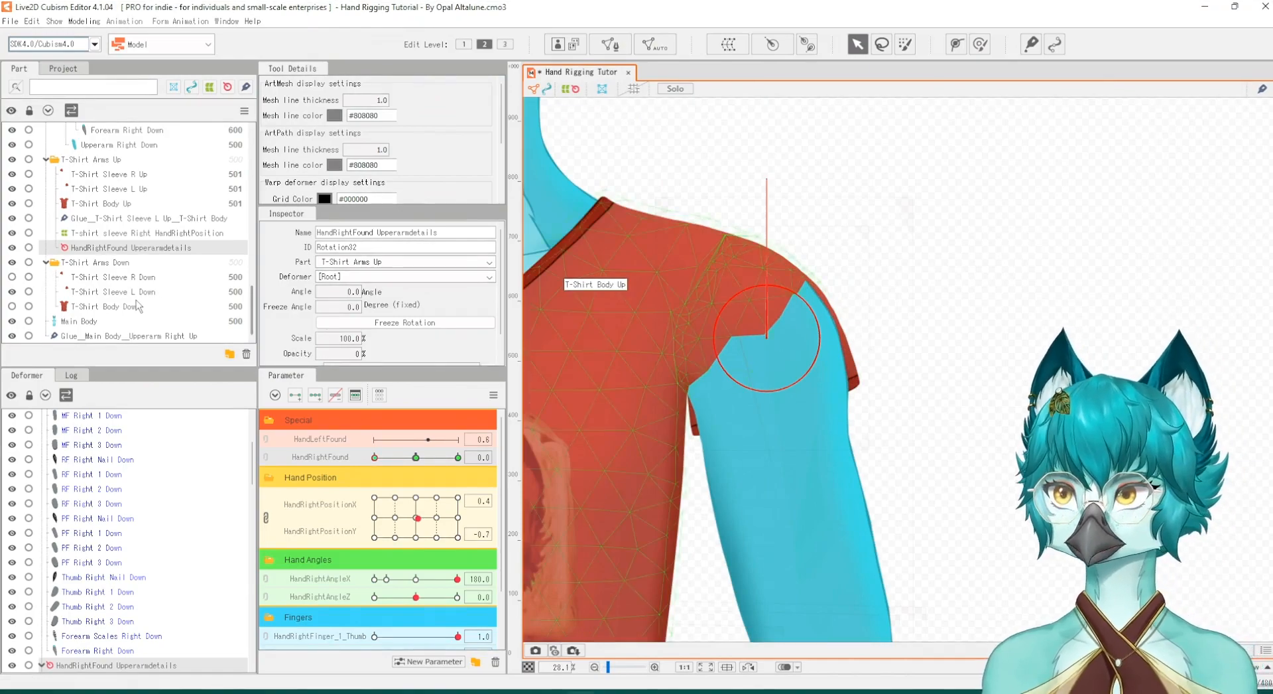
pyautogui.click(97, 294)
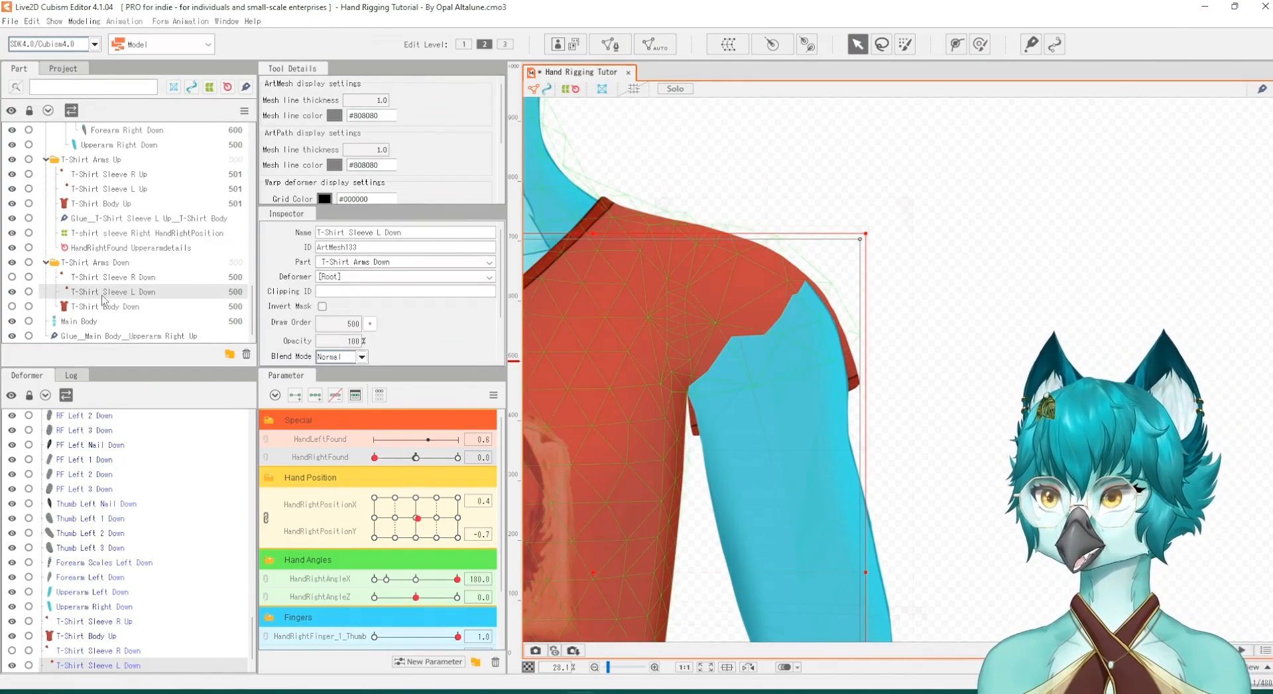
pyautogui.click(370, 324)
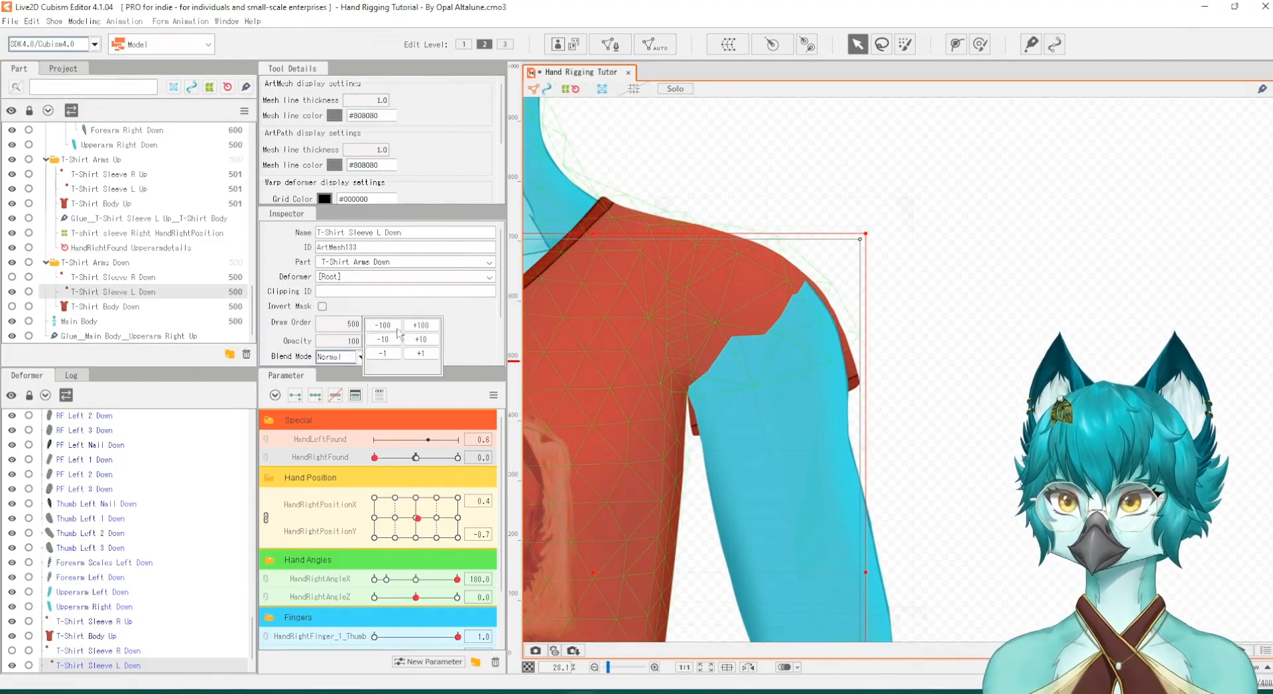
pyautogui.click(421, 353)
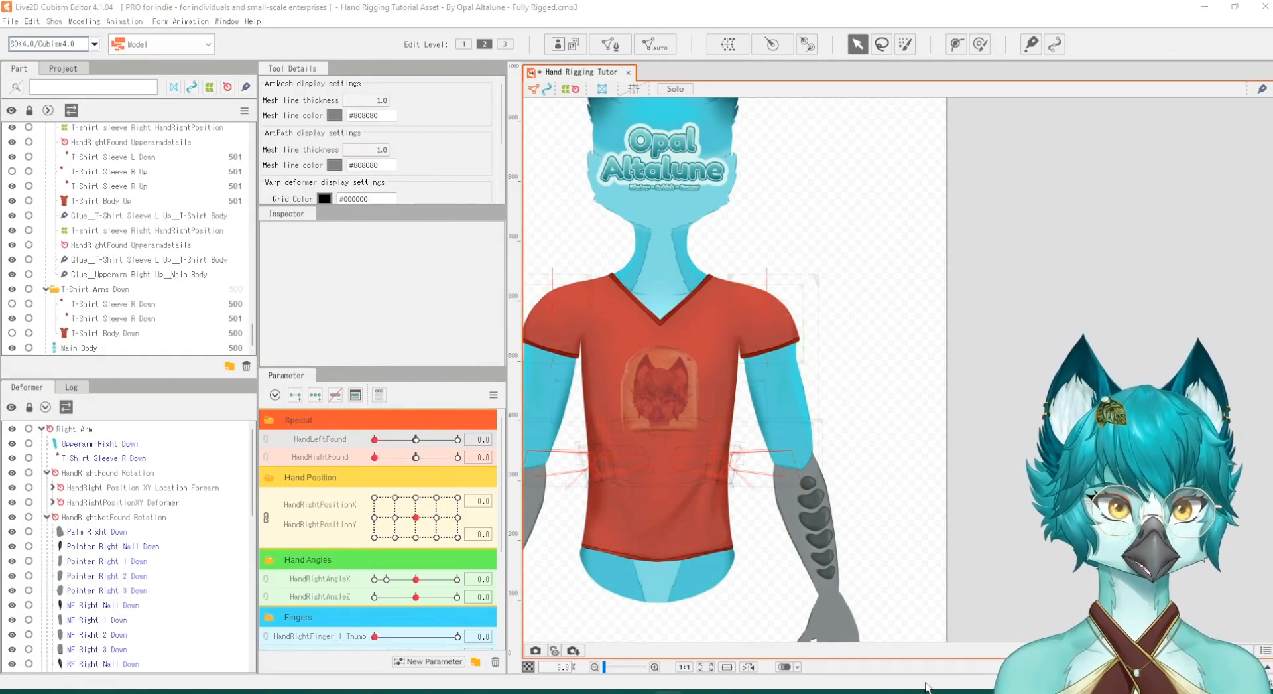
# Step: Inspect the Upperarm Right Down and T-Shirt Sleeve R Down meshes under the Right Arm deformer, briefly hiding the sleeve
pyautogui.click(80, 443)
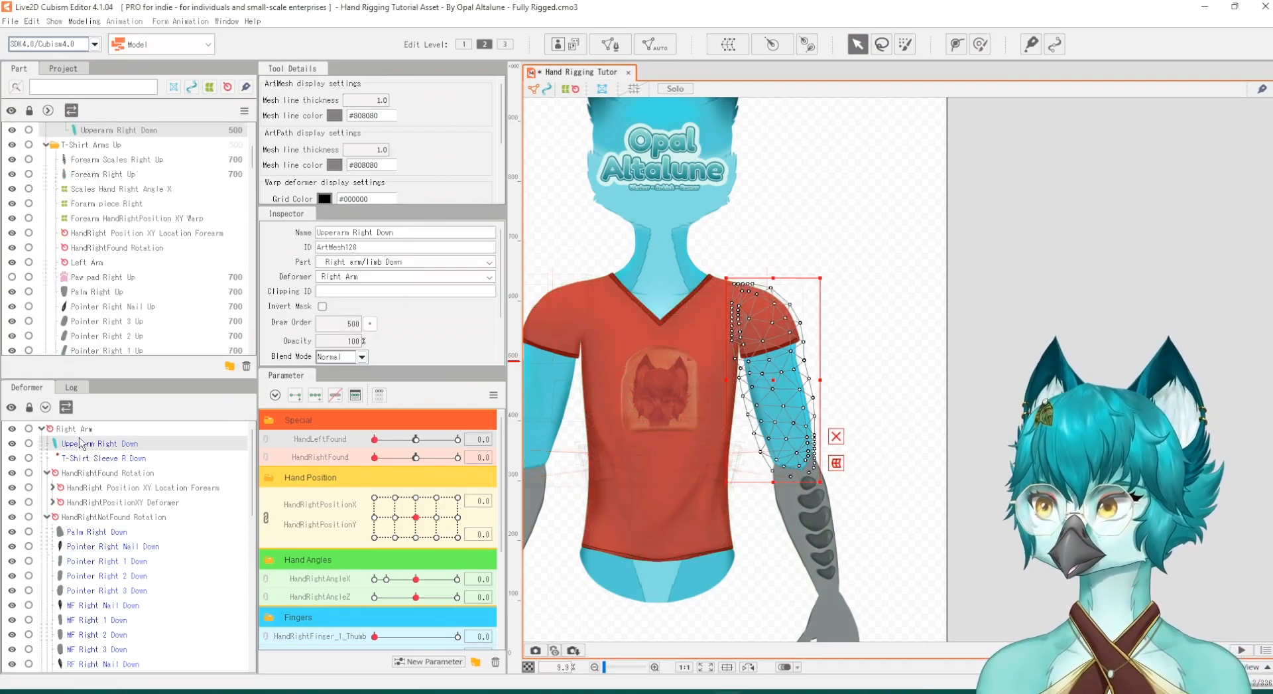
pyautogui.click(11, 458)
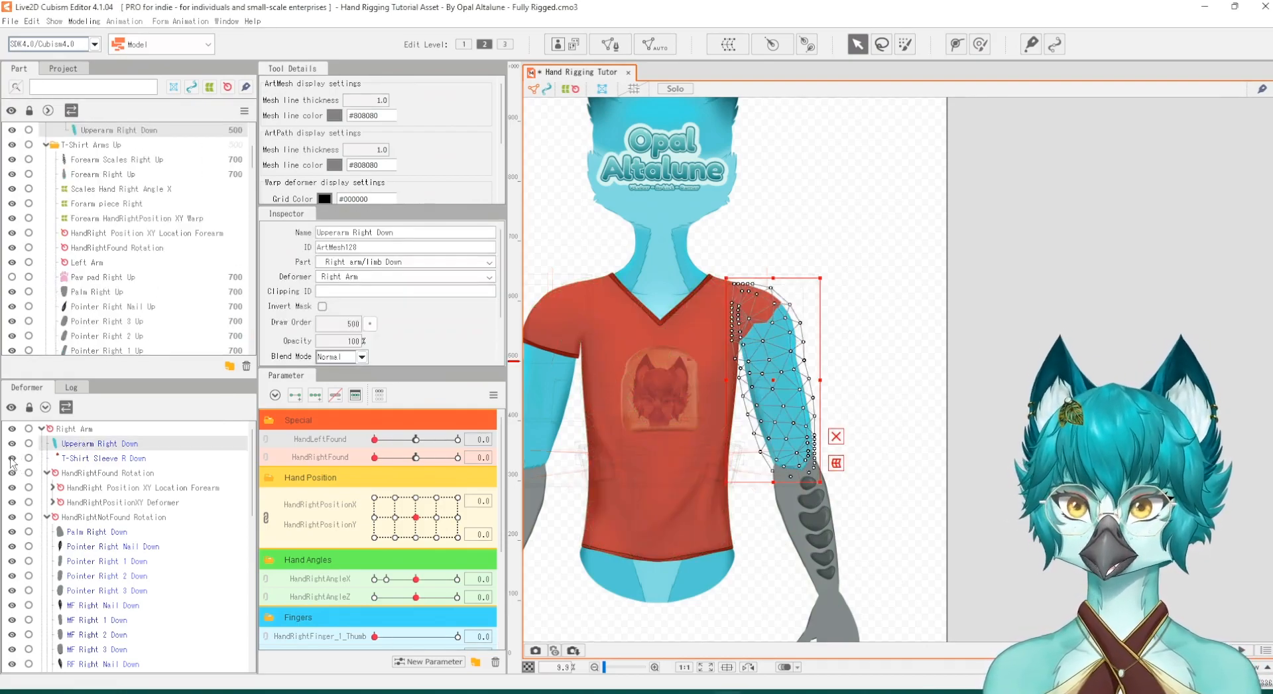
pyautogui.click(11, 457)
pyautogui.click(73, 457)
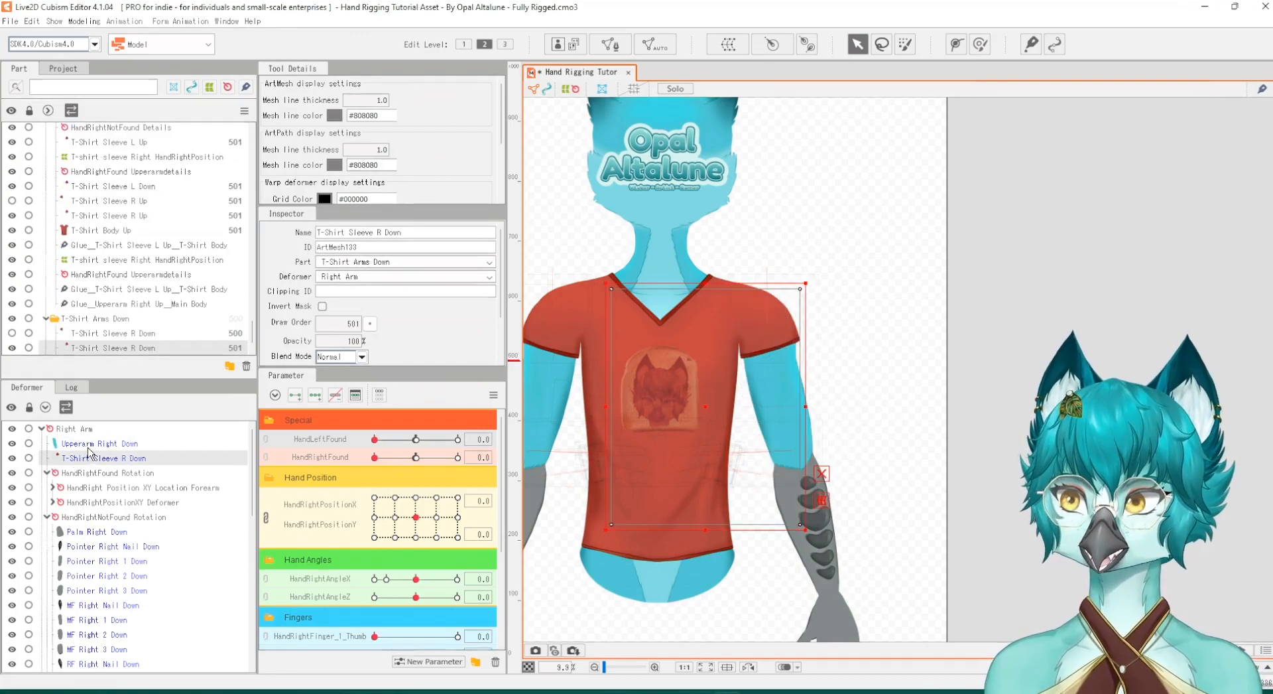
# Step: Create a rotation deformer named "HandRightNotFound Details" as parent of the Upperarm Right Down and T-Shirt Sleeve R Down meshes
pyautogui.keyDown('ctrl'); pyautogui.click(89, 445); pyautogui.keyUp('ctrl')
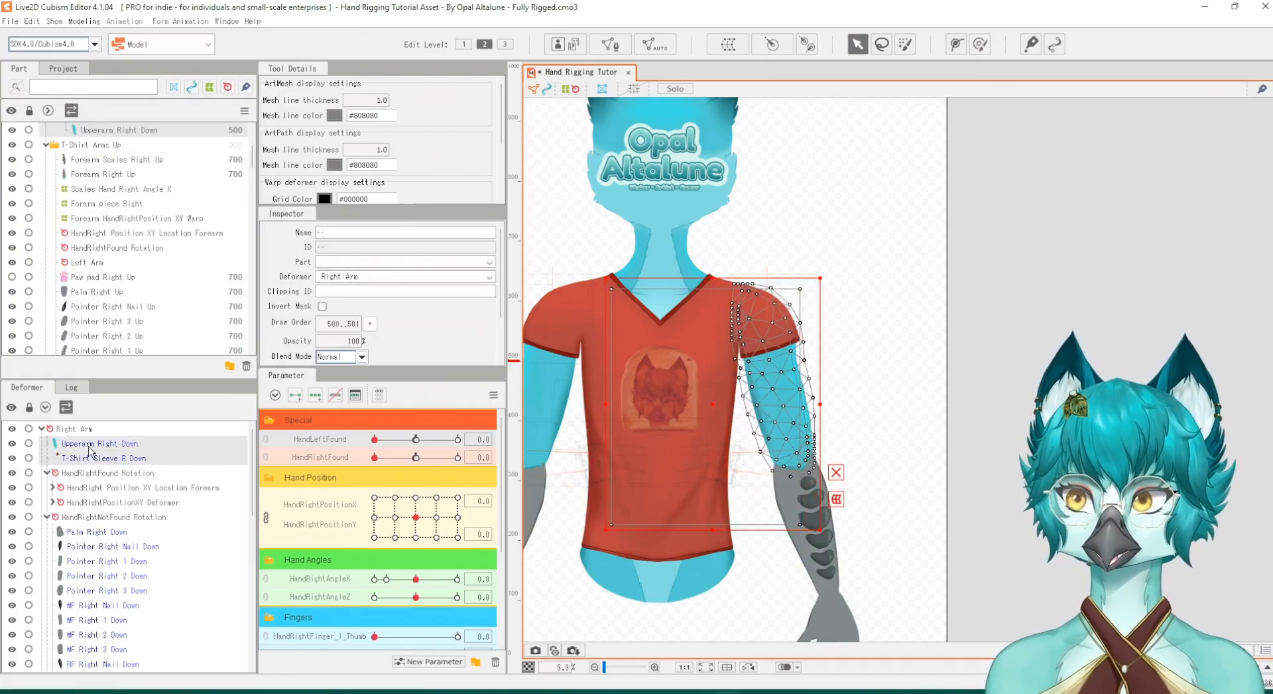
pyautogui.click(782, 51)
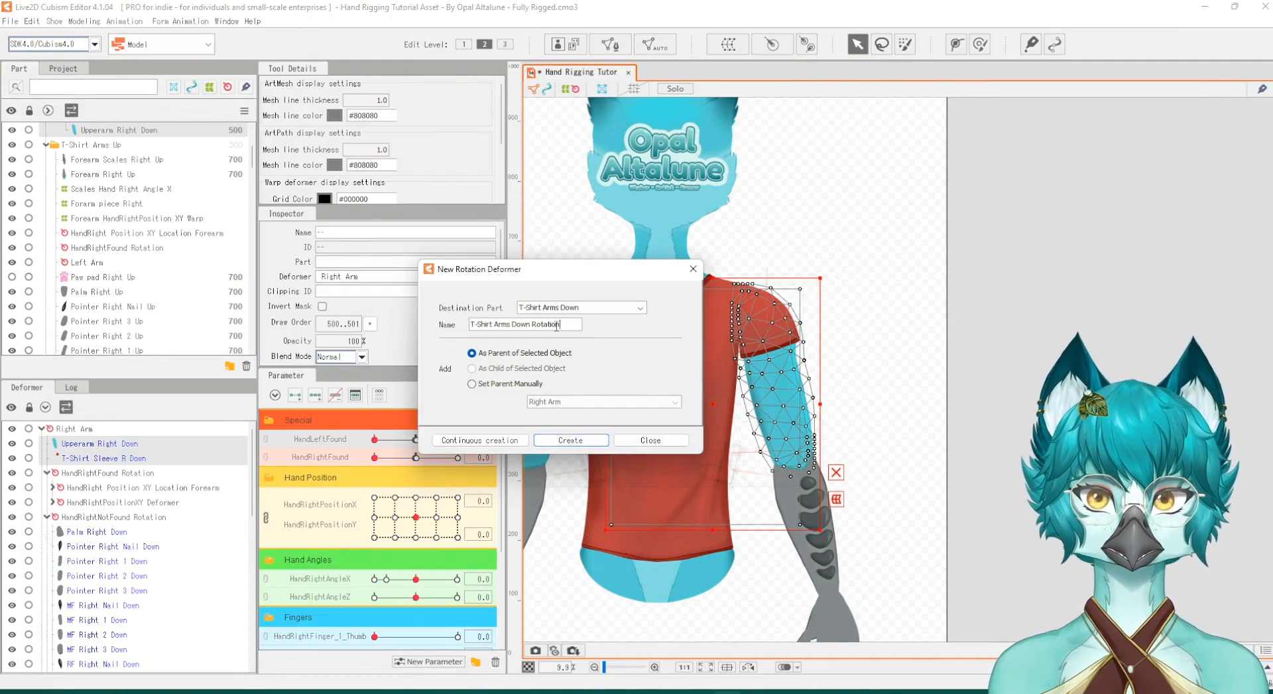
pyautogui.moveTo(556, 325); pyautogui.dragTo(459, 330)
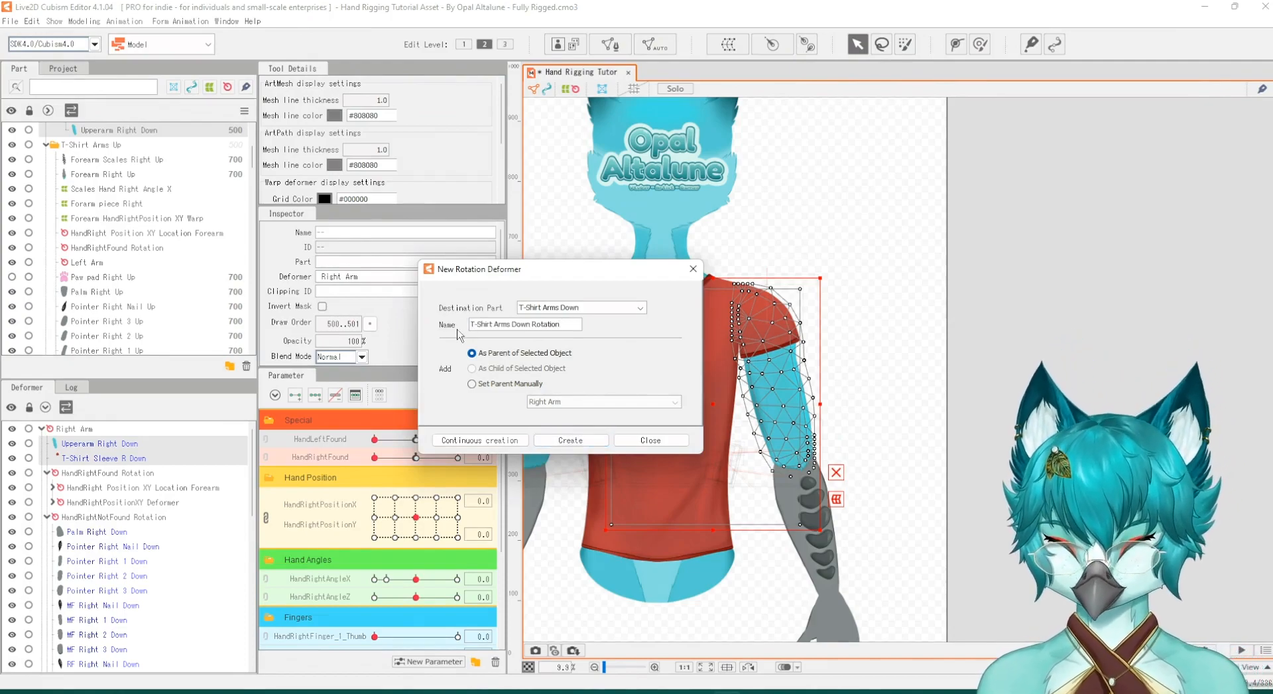
pyautogui.write('HandRigh')
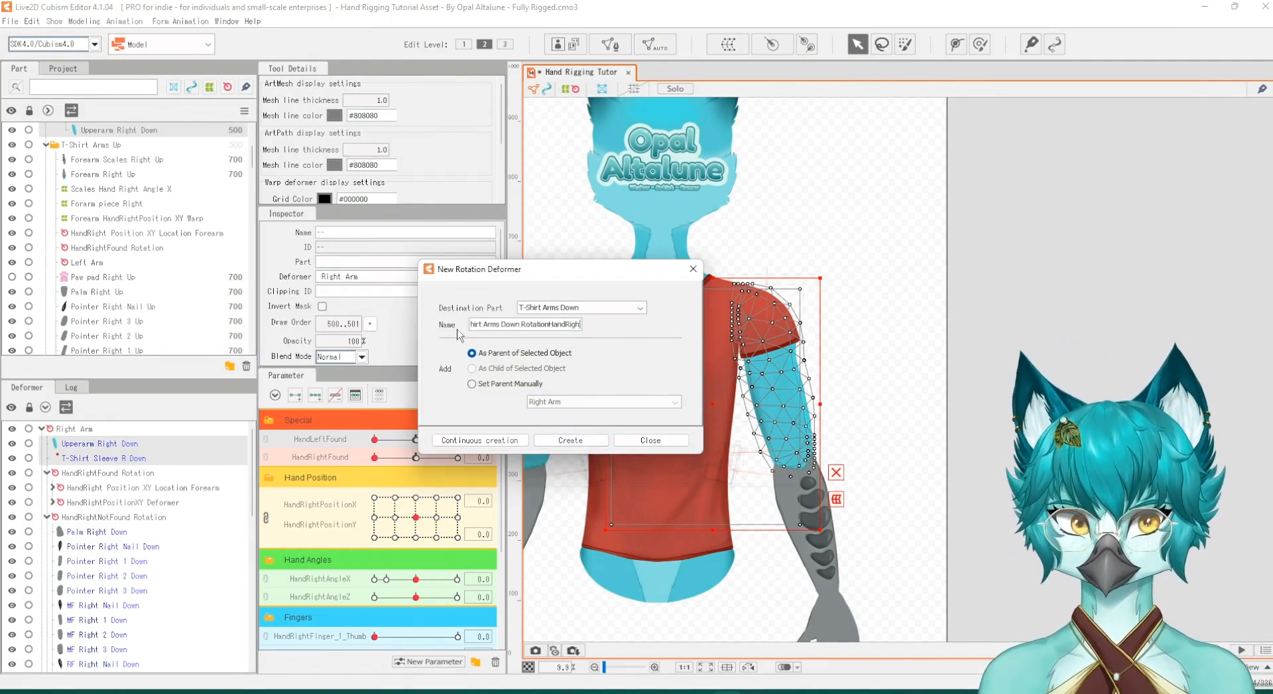
pyautogui.write('tNot')
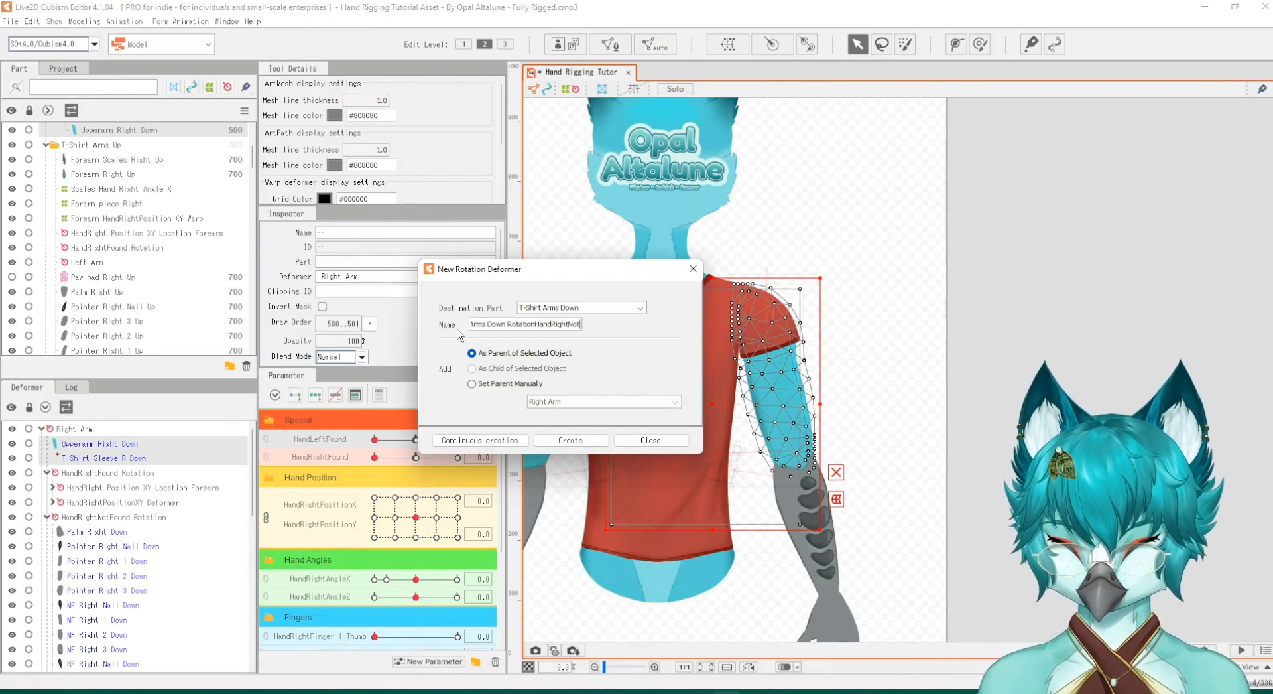
pyautogui.write('Found')
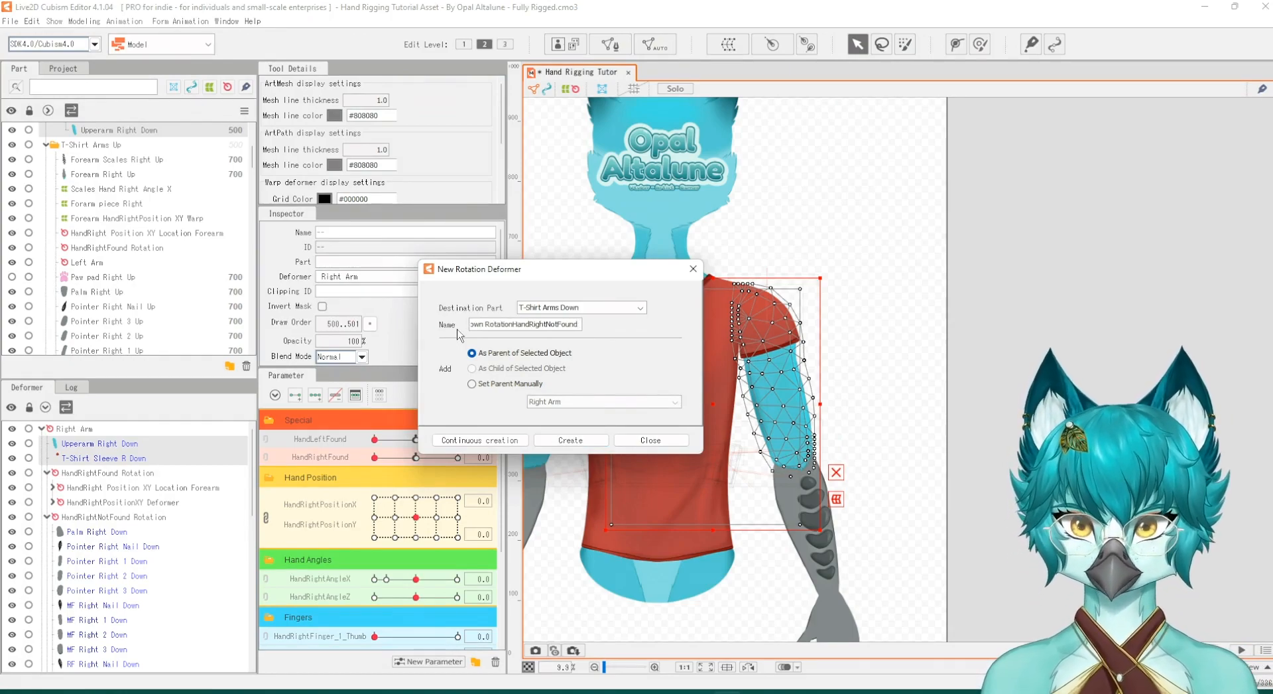
pyautogui.write(' Details')
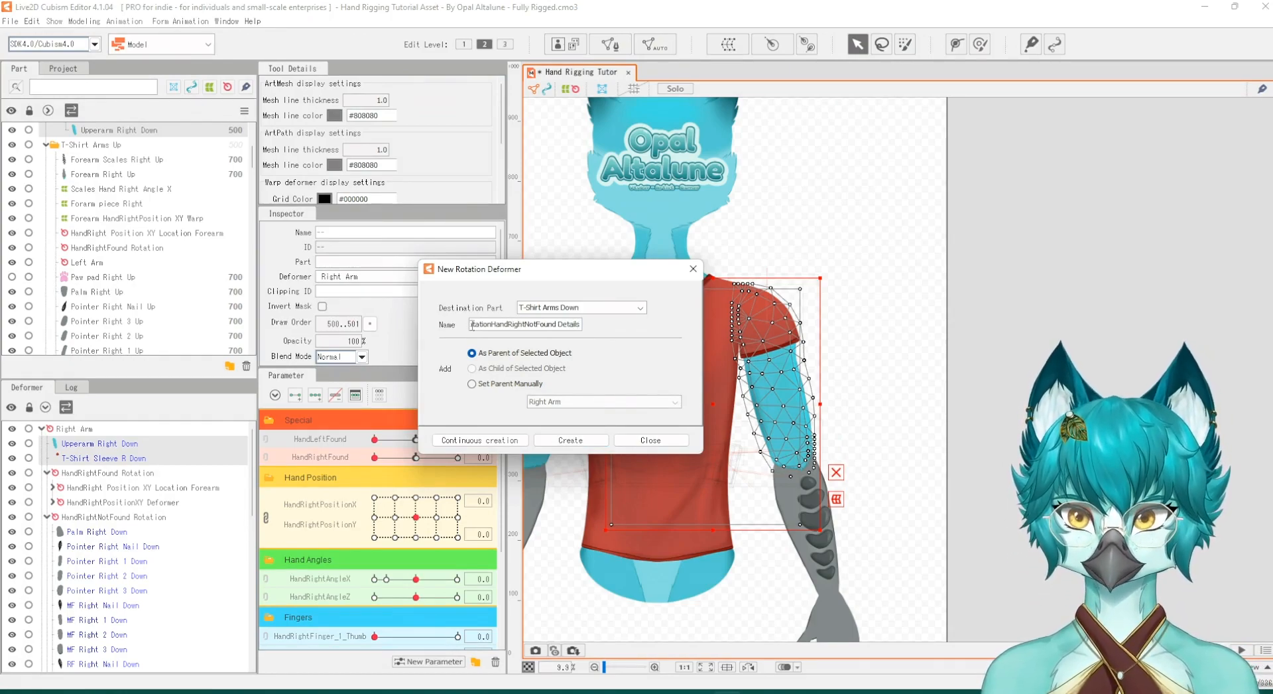
pyautogui.click(478, 320)
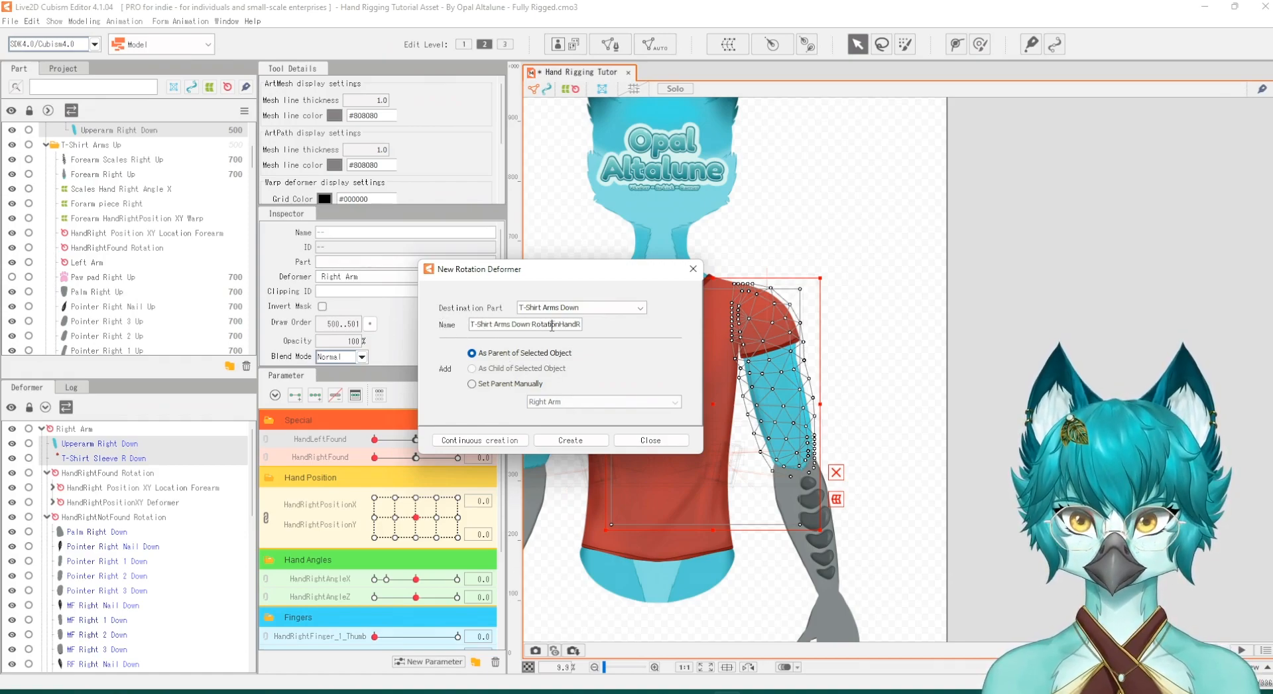
pyautogui.moveTo(532, 324); pyautogui.dragTo(455, 323)
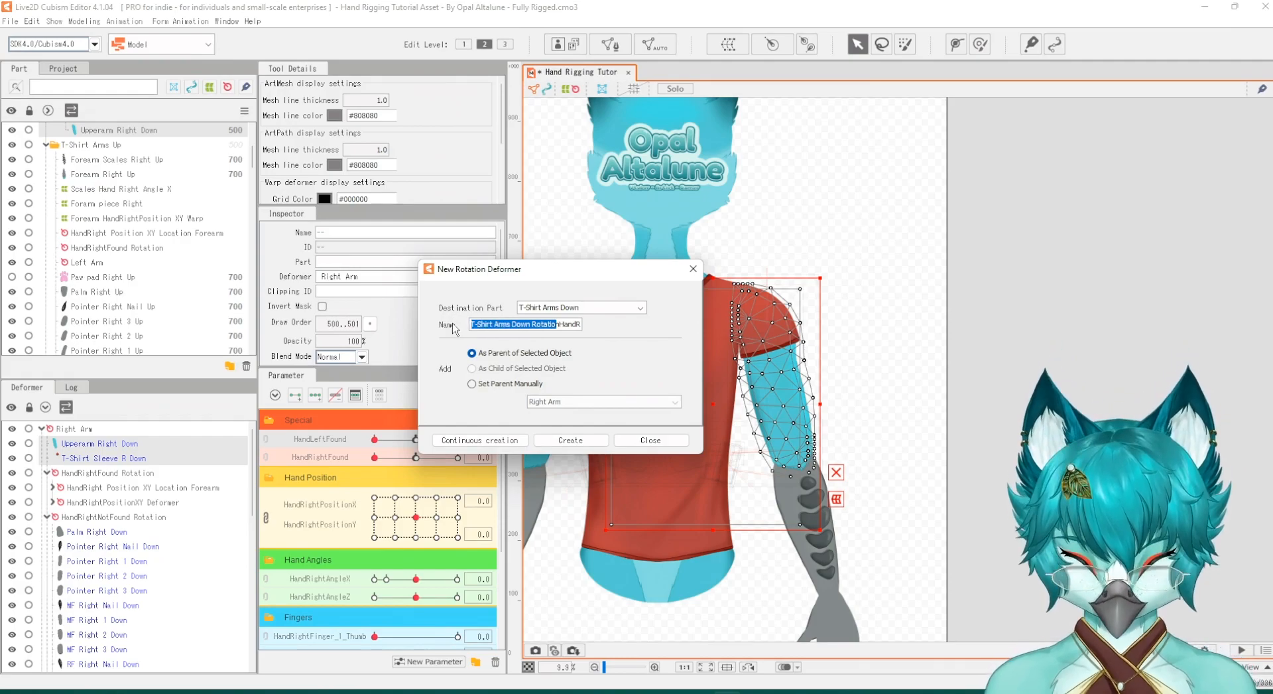
pyautogui.press('BackSpace')
pyautogui.press('Delete')
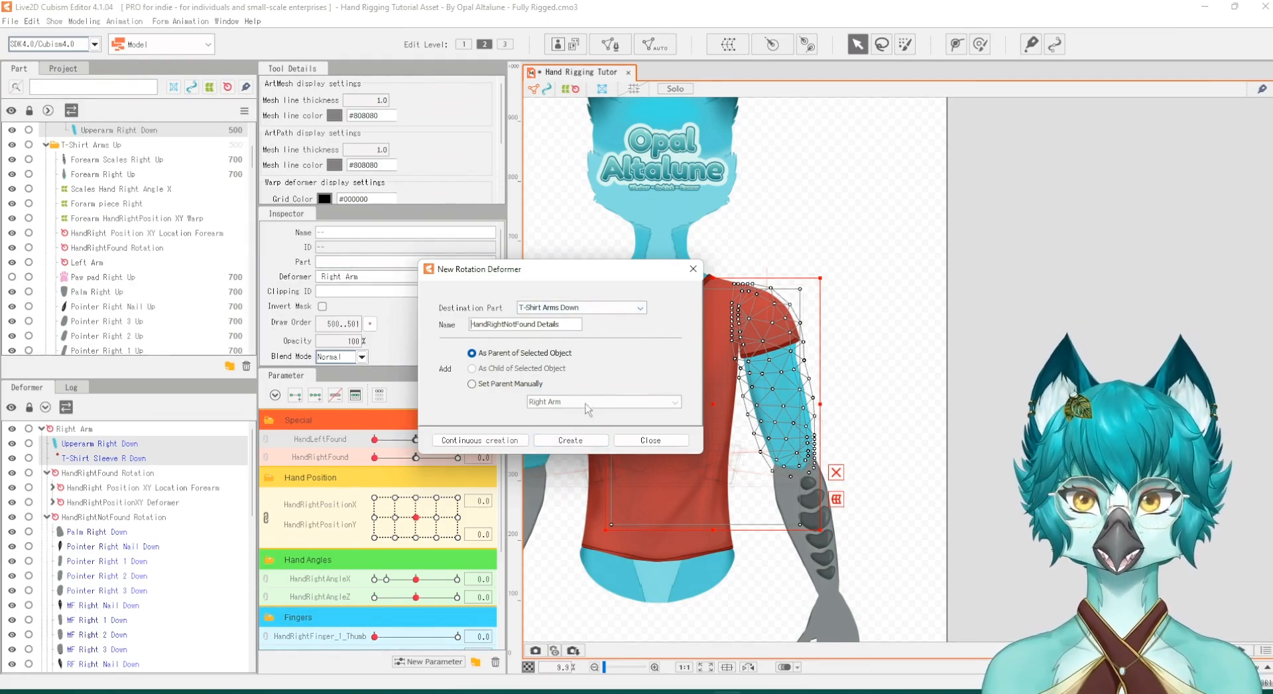
pyautogui.click(569, 441)
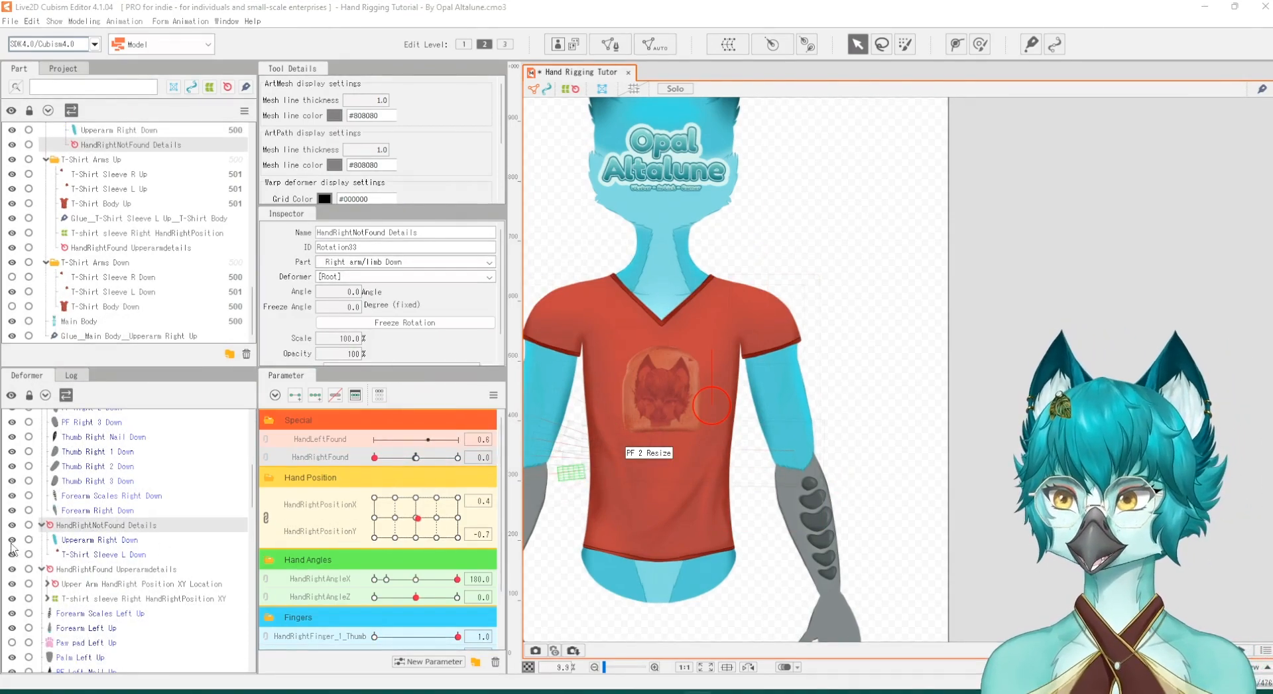
# Step: Briefly hide the T-Shirt Sleeve L Down mesh to check it, then move the HandRightNotFound Details deformer onto the shoulder sleeve
pyautogui.click(12, 554)
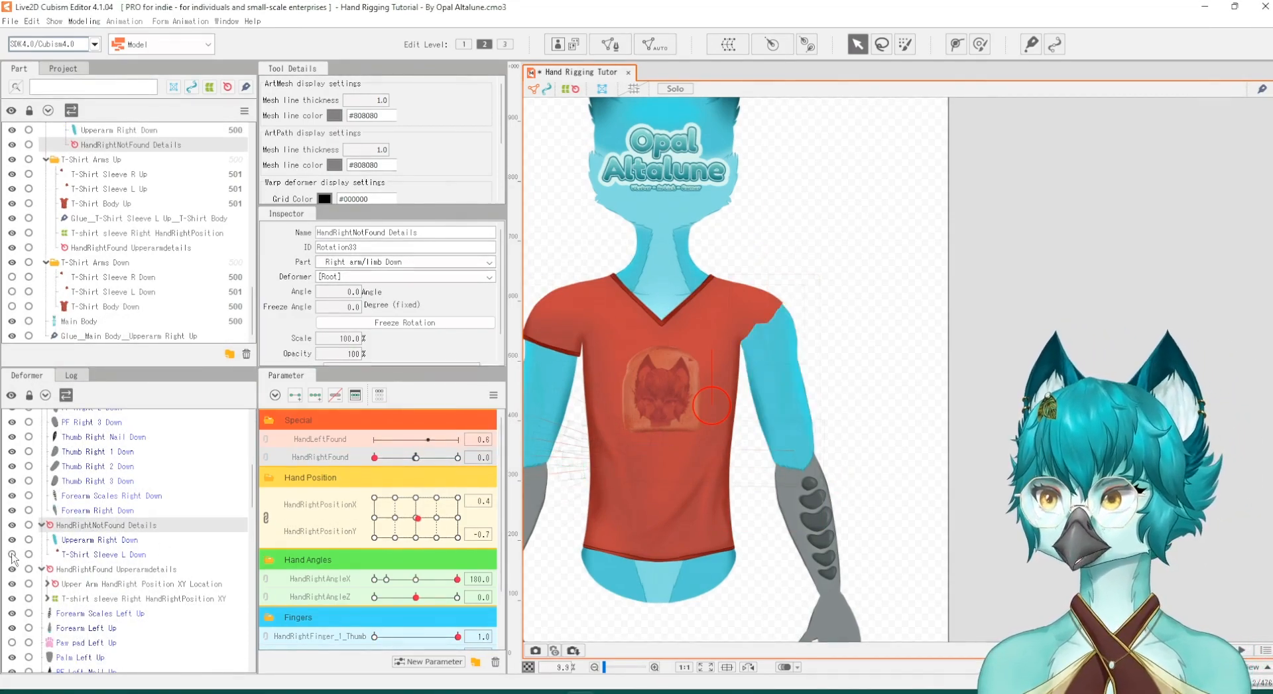
pyautogui.click(12, 554)
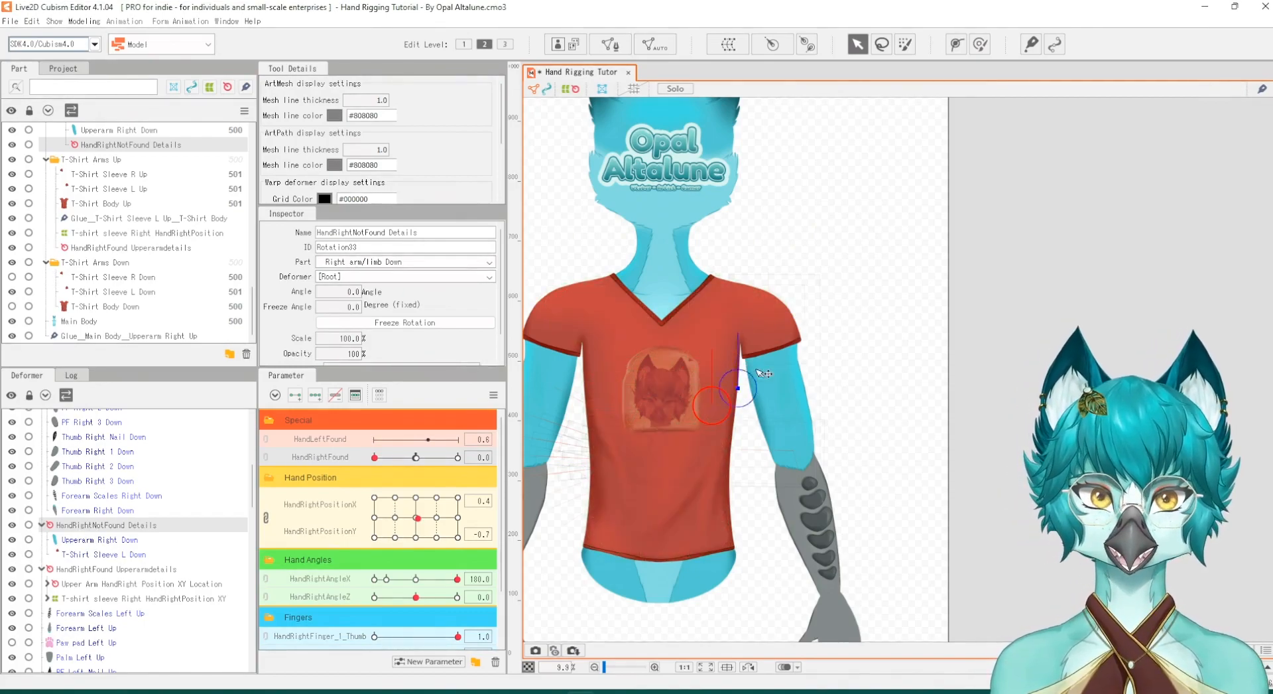
pyautogui.moveTo(757, 369); pyautogui.dragTo(781, 327)
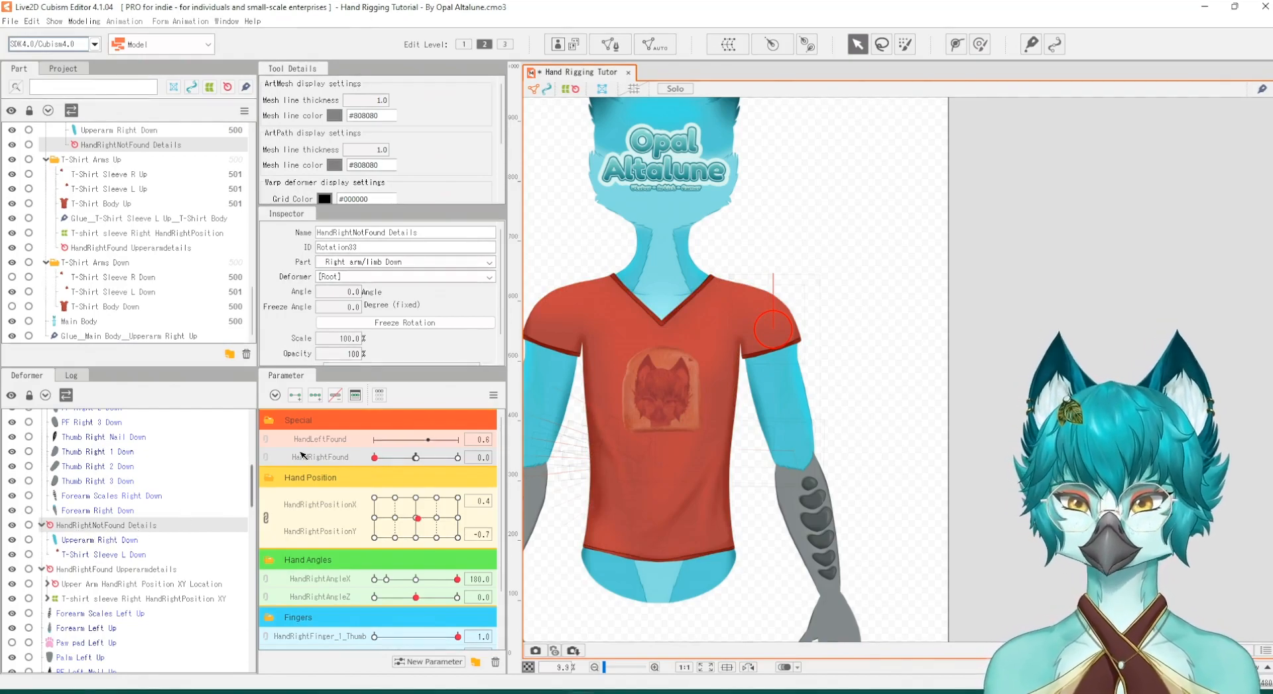
# Step: Add three HandRightFound keys to the HandRightNotFound Details deformer, plus an extra key at 0.51
pyautogui.click(314, 395)
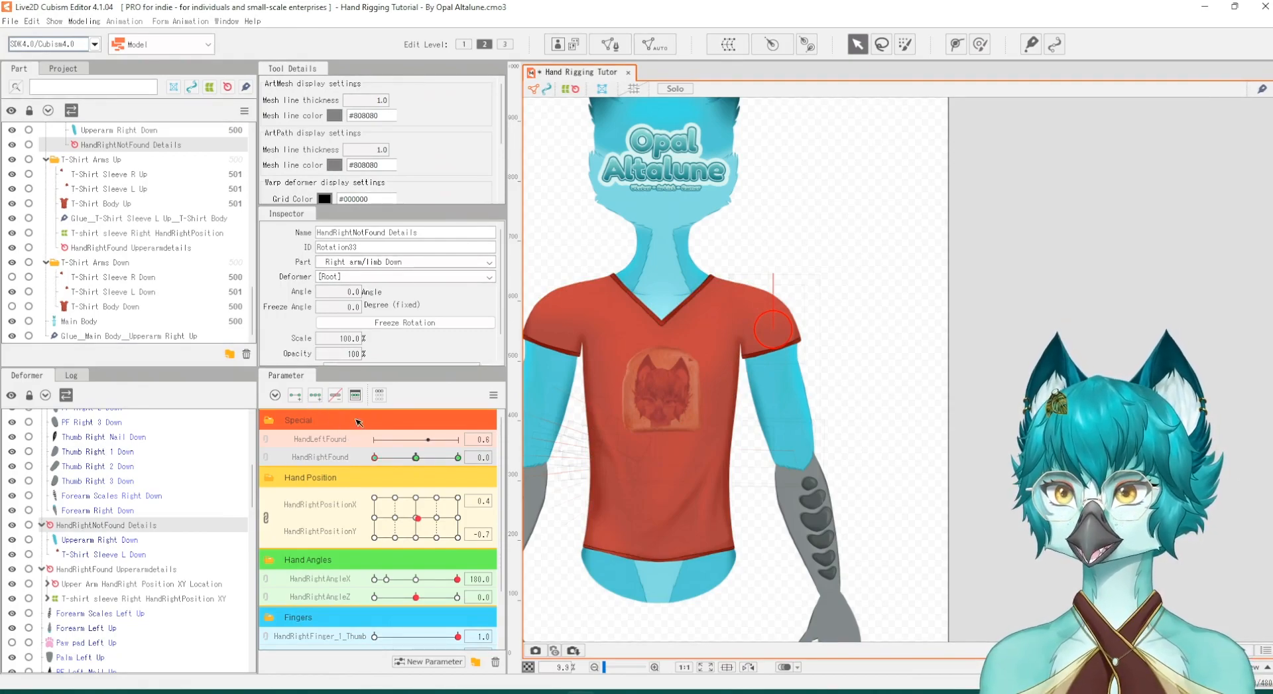
pyautogui.click(355, 395)
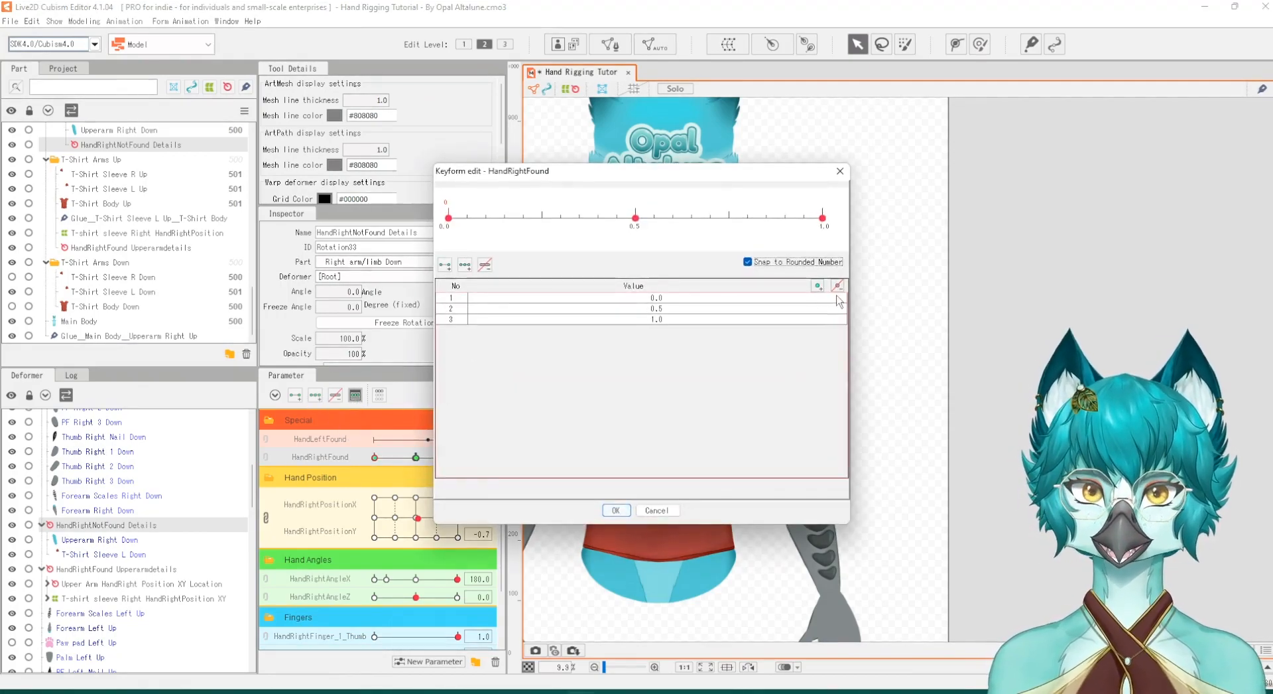
pyautogui.click(817, 286)
pyautogui.moveTo(634, 240); pyautogui.dragTo(645, 298)
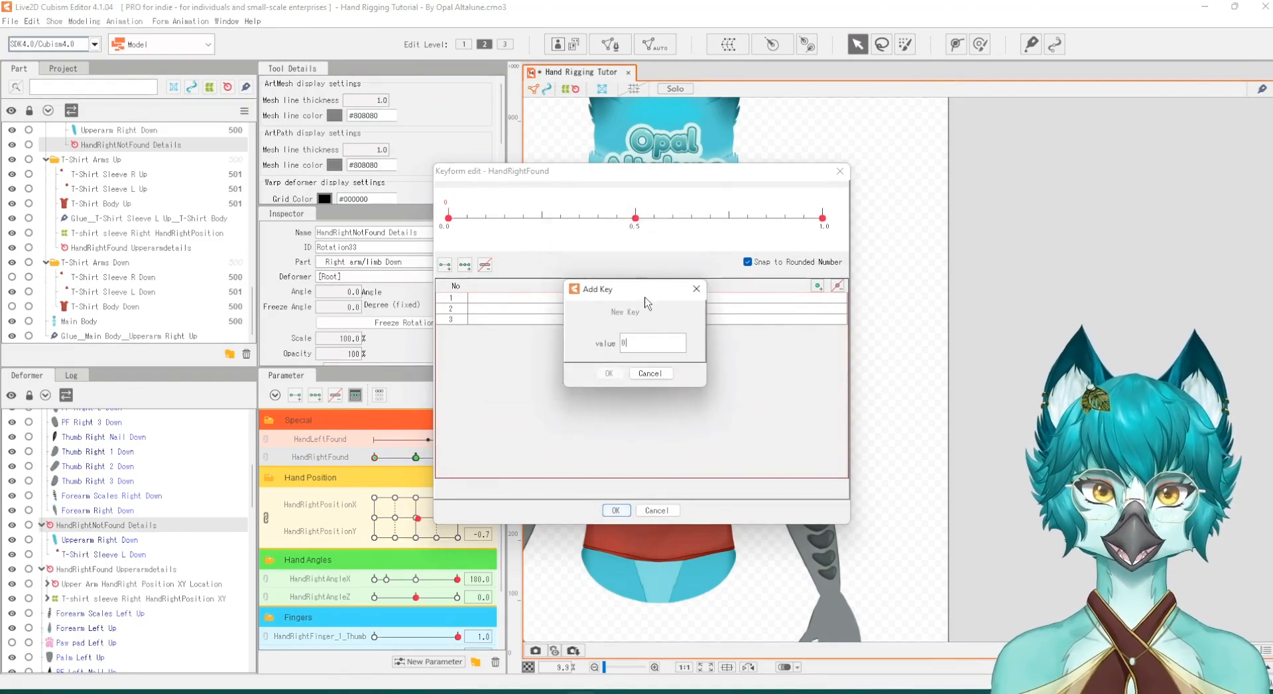
pyautogui.write('0.51')
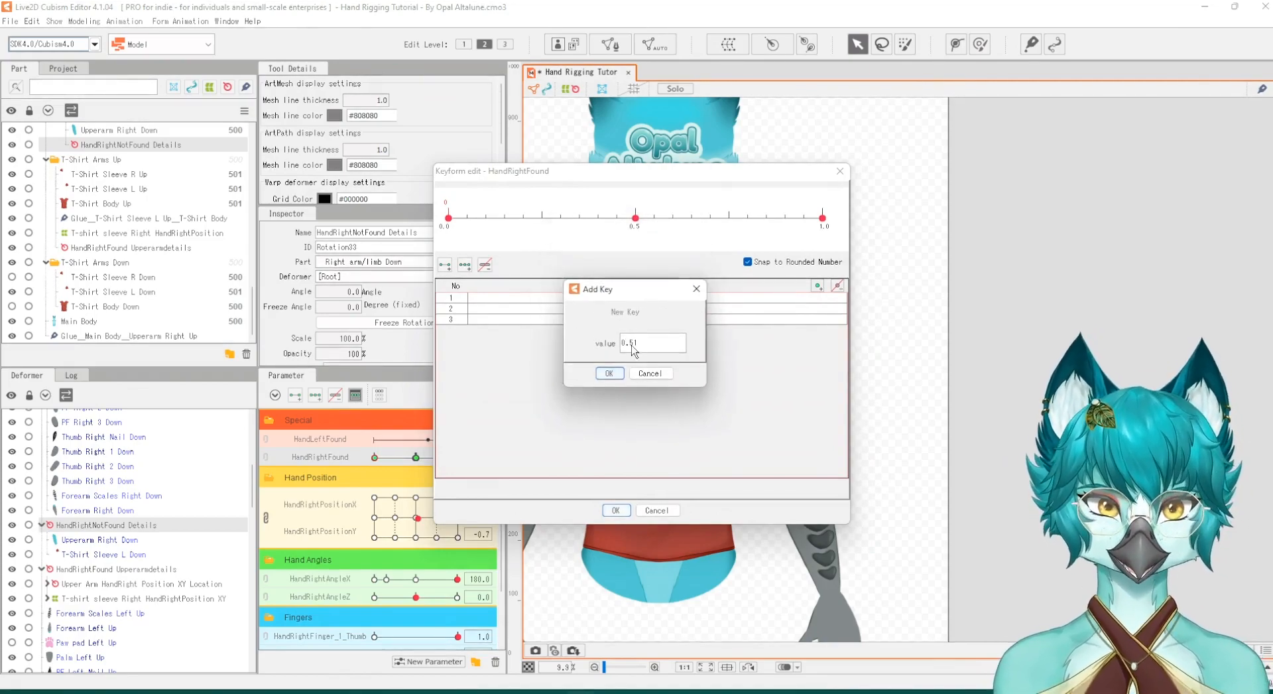
pyautogui.click(609, 372)
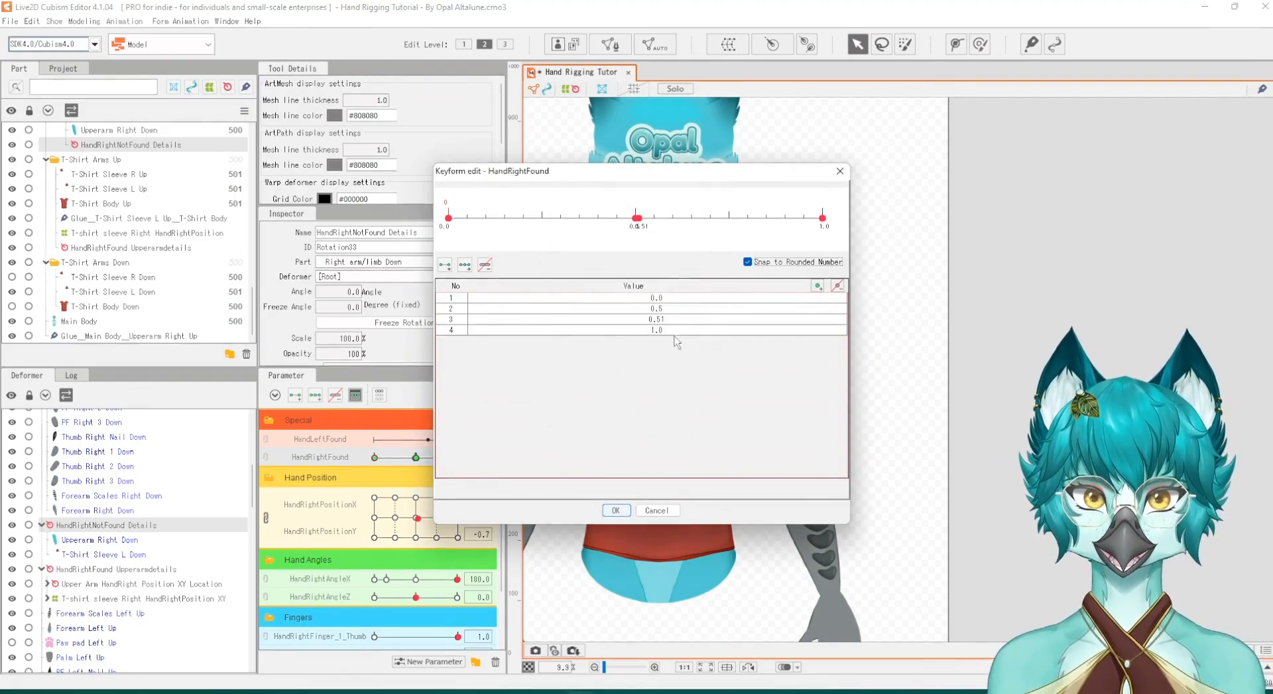
pyautogui.click(615, 510)
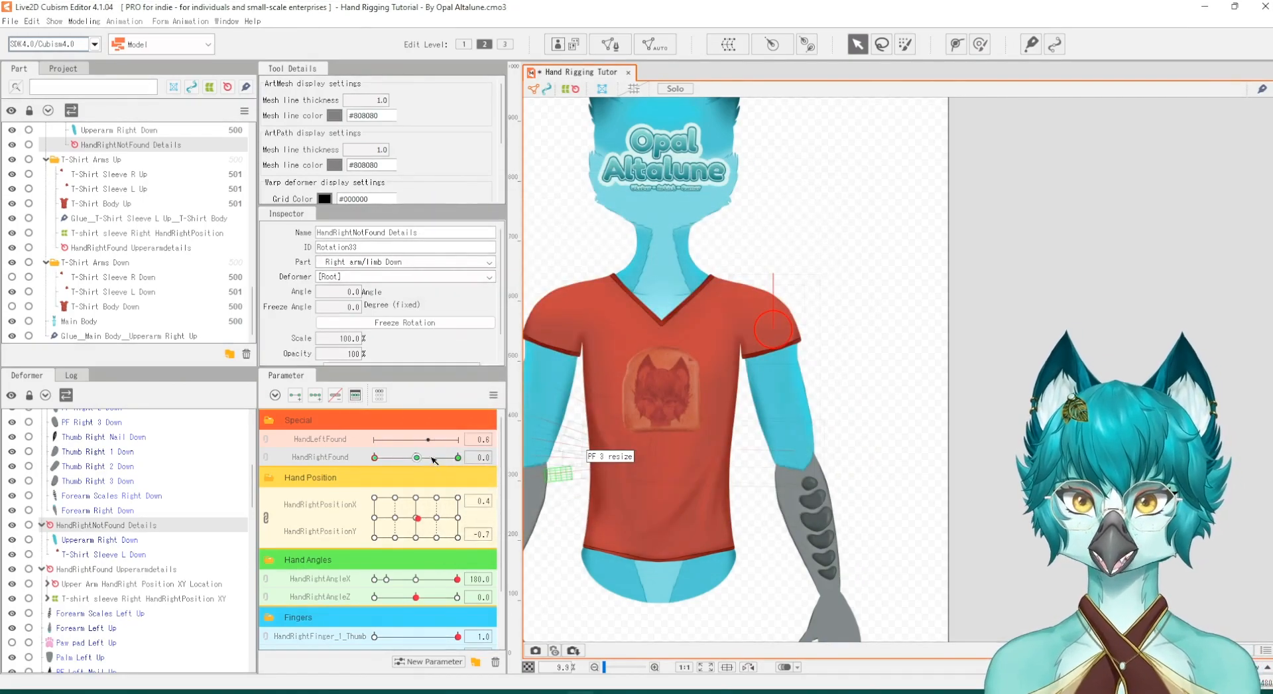
# Step: Set the HandRightNotFound Details deformer's opacity to 0% at the 0.51 and 1.0 keys of HandRightFound
pyautogui.click(418, 458)
pyautogui.click(481, 458)
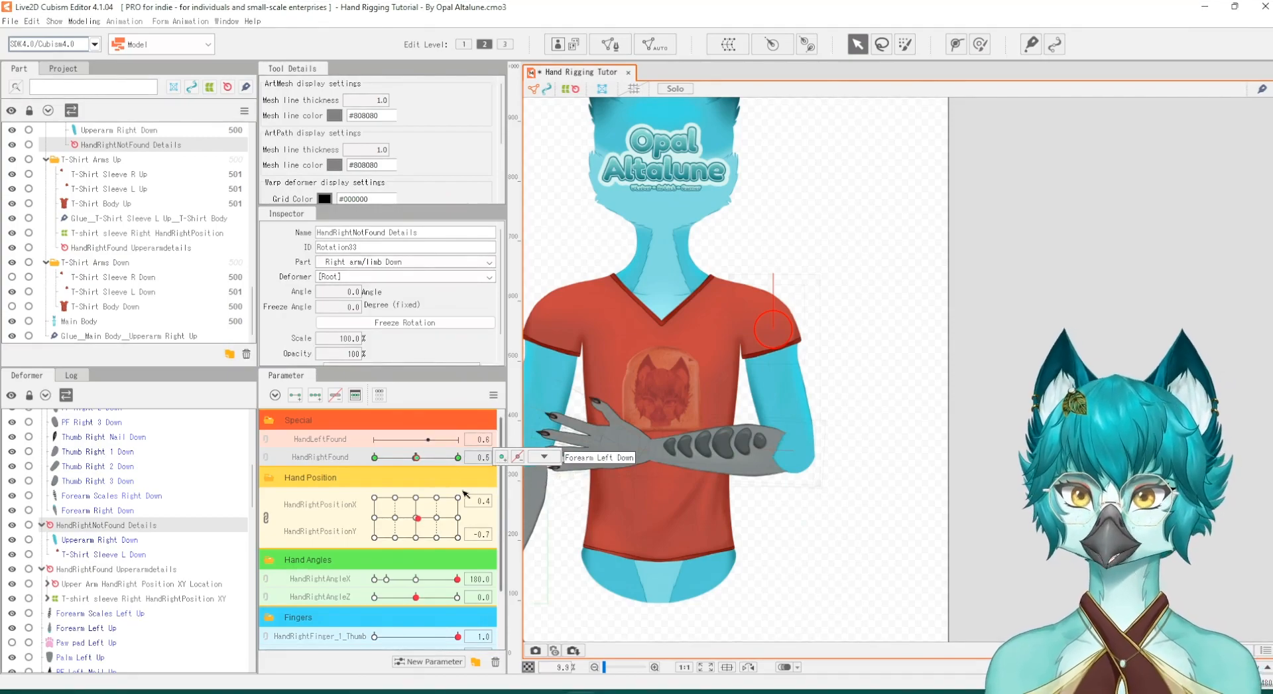
pyautogui.click(351, 353)
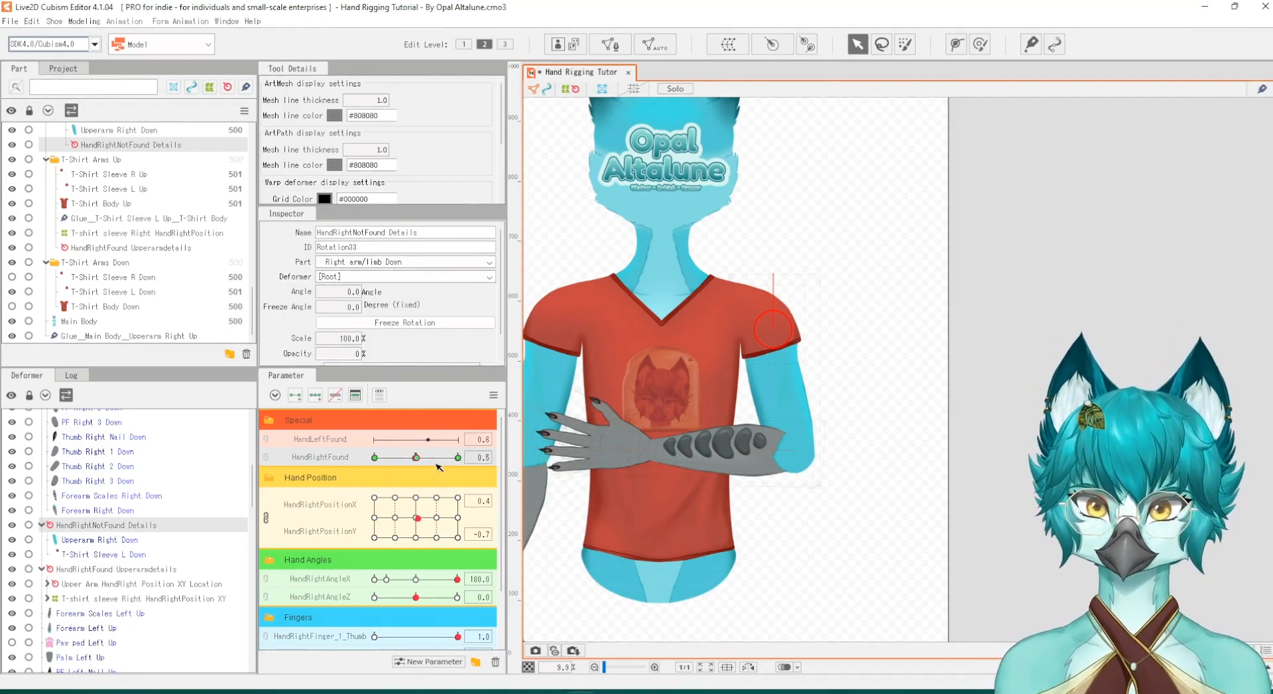
pyautogui.moveTo(416, 457); pyautogui.dragTo(467, 460)
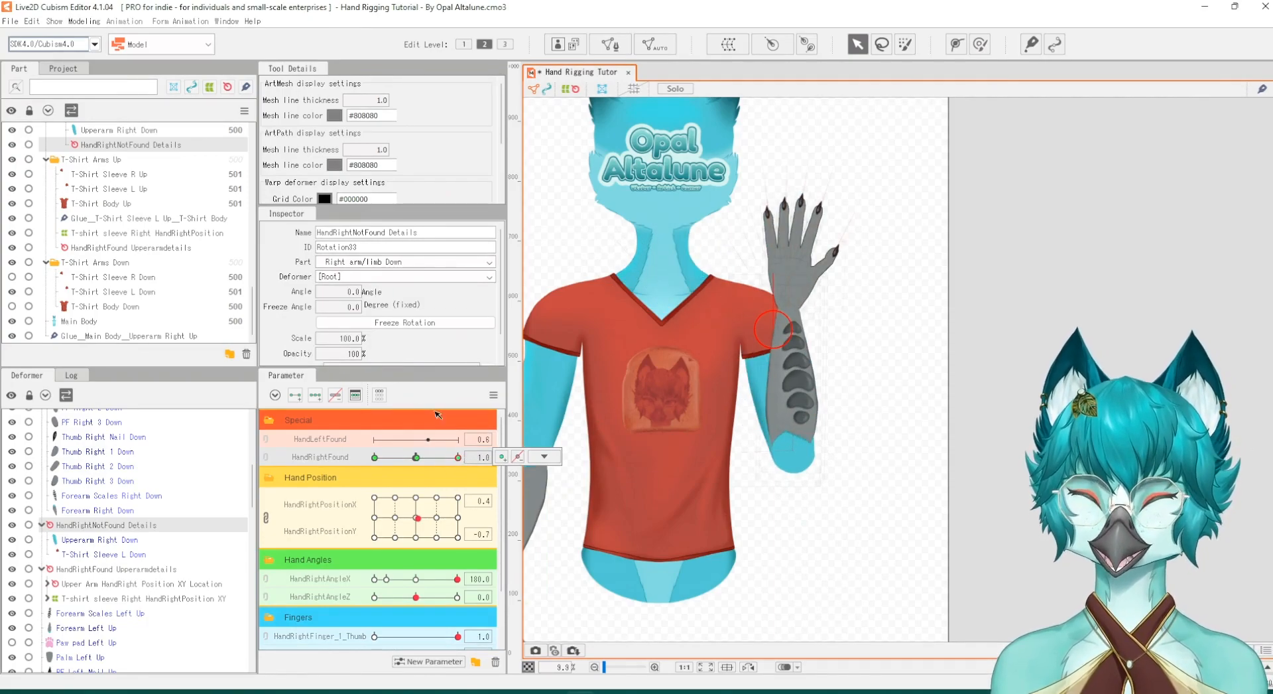
pyautogui.click(350, 354)
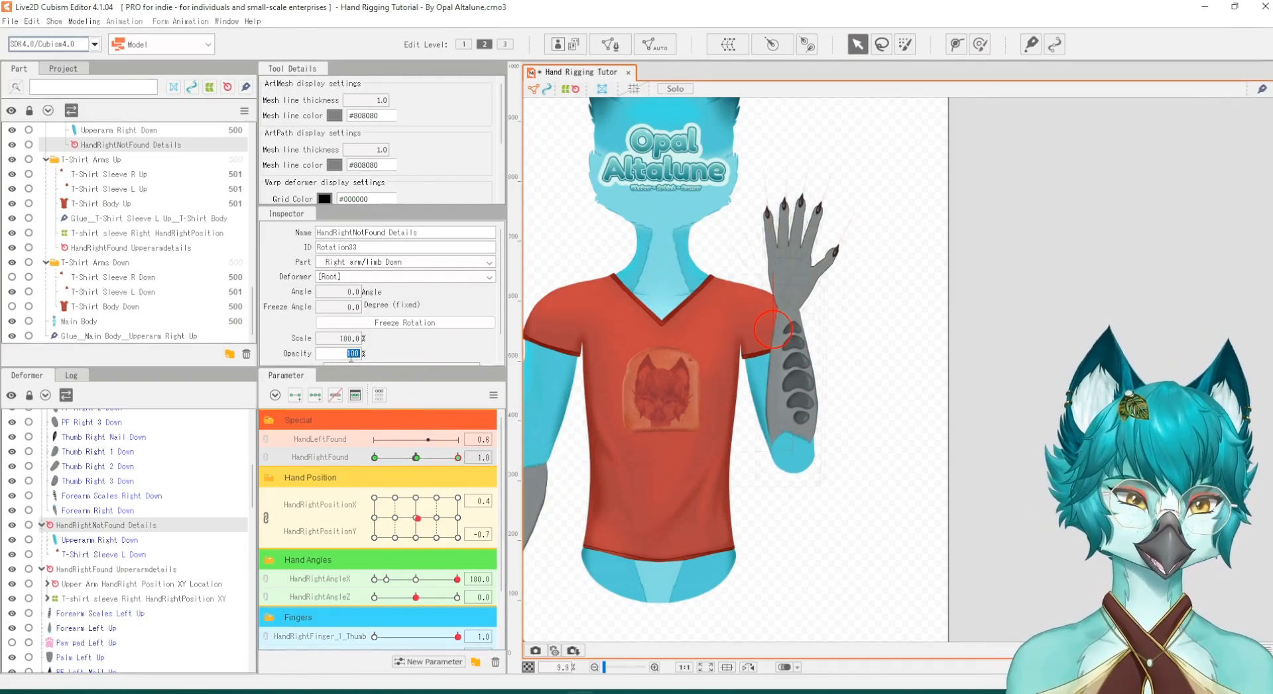
pyautogui.press('Return')
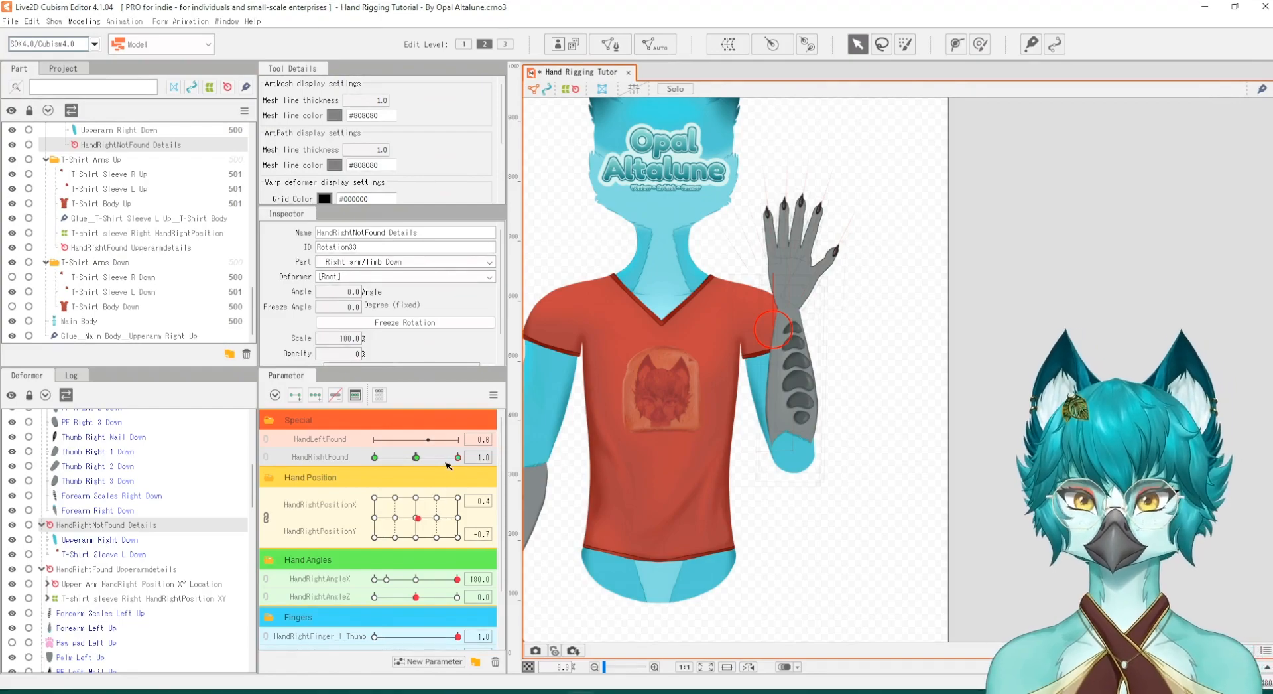
# Step: Preview the arm switch by sweeping HandRightFound to 1.0 and moving the hand position to X 2.5, Y 1.3
pyautogui.moveTo(447, 466)
pyautogui.mouseDown()
pyautogui.moveTo(387, 471)
pyautogui.moveTo(466, 470)
pyautogui.mouseUp()
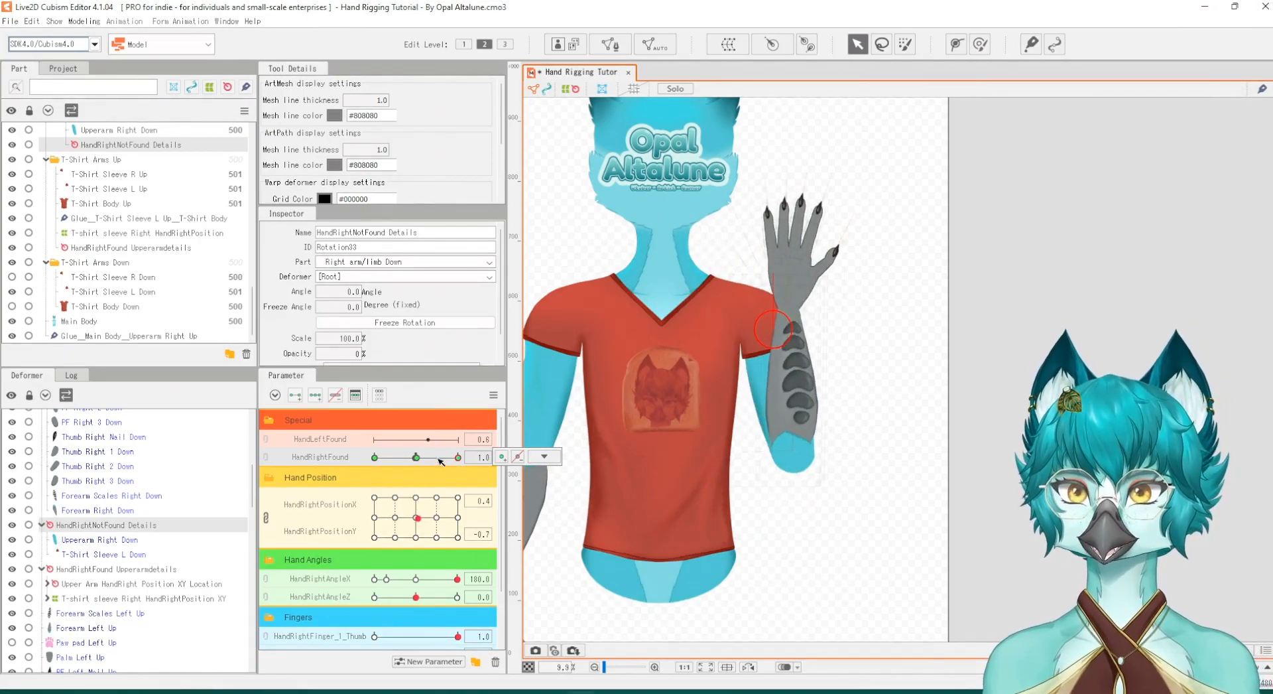
pyautogui.moveTo(441, 461)
pyautogui.mouseDown()
pyautogui.moveTo(396, 464)
pyautogui.moveTo(461, 462)
pyautogui.moveTo(372, 459)
pyautogui.moveTo(454, 459)
pyautogui.mouseUp()
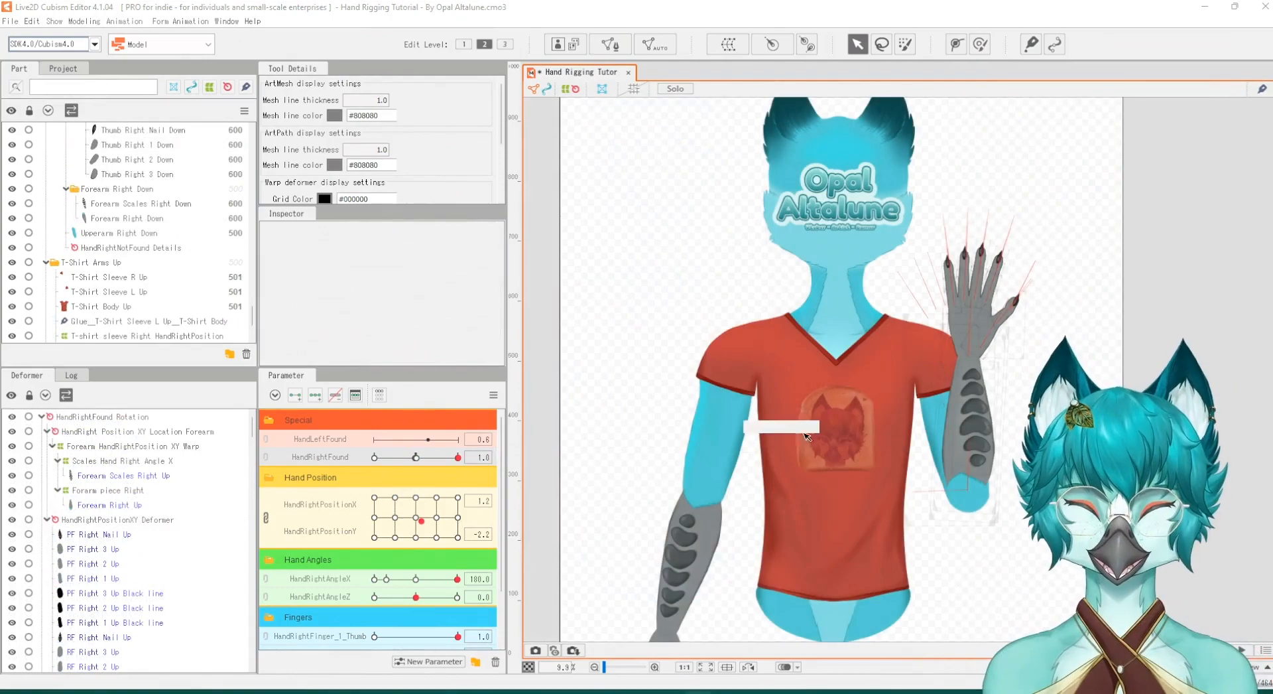
pyautogui.scroll(-2, 932, 547)
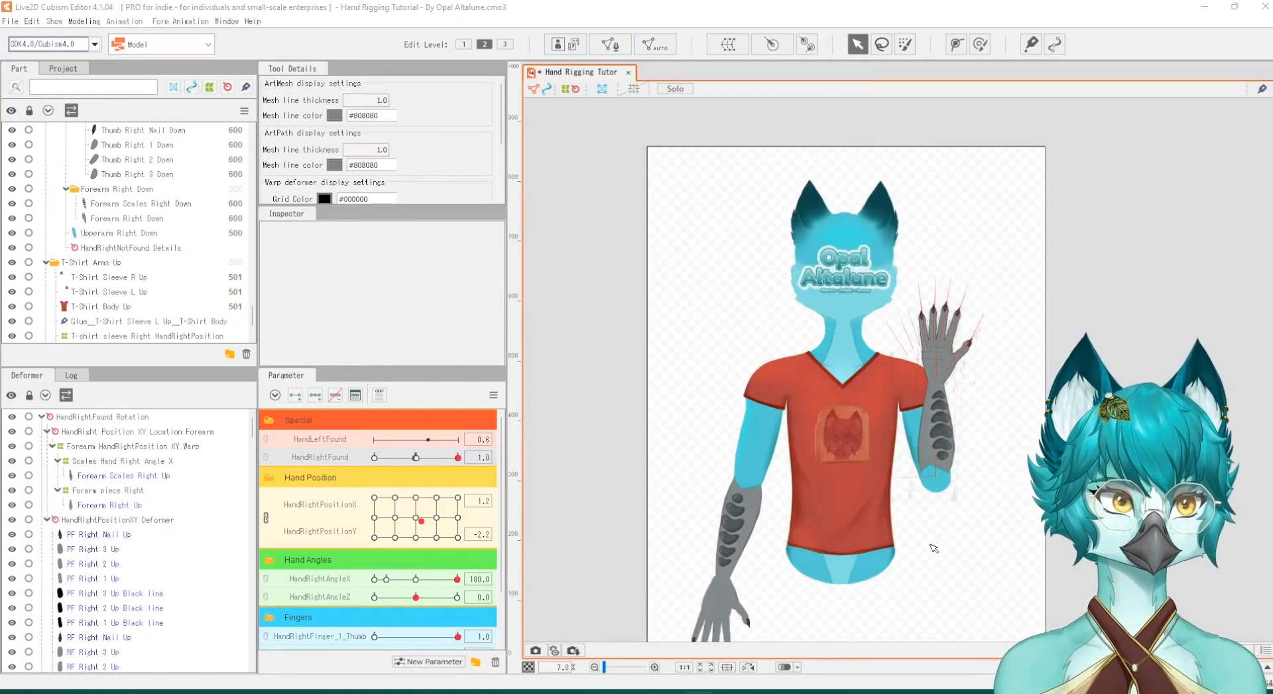
pyautogui.scroll(2, 942, 559)
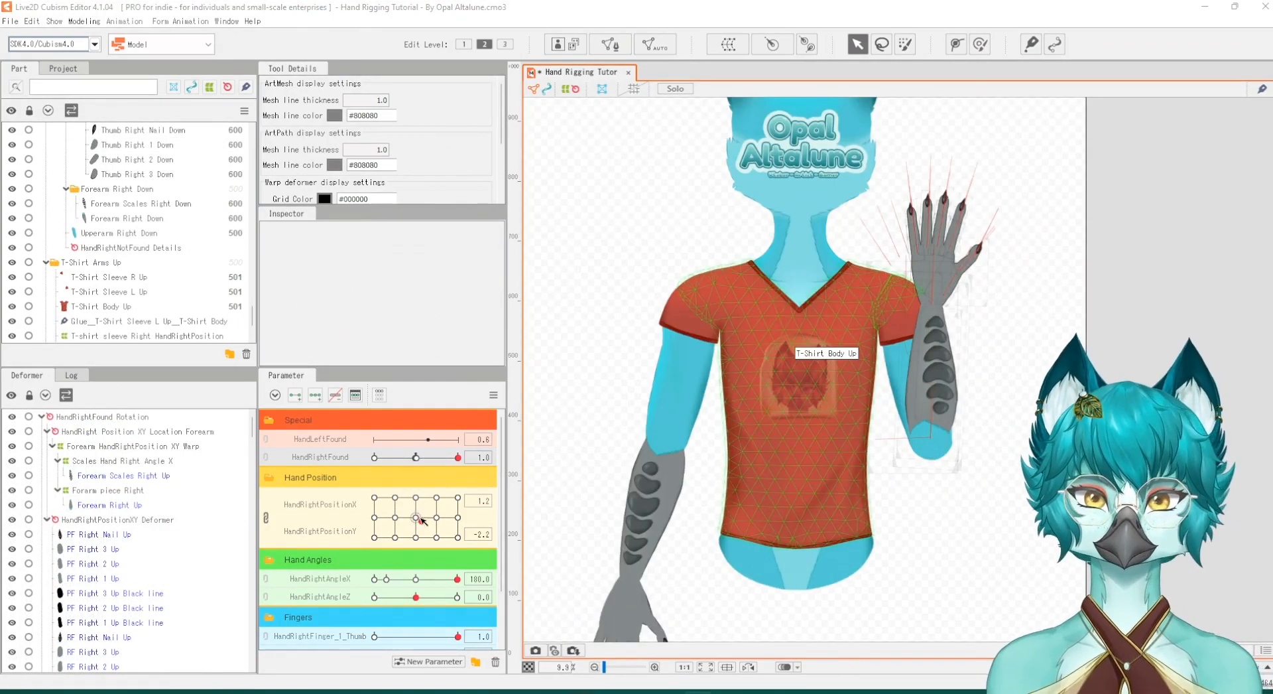
pyautogui.moveTo(417, 518); pyautogui.dragTo(426, 514)
pyautogui.scroll(-2, 425, 584)
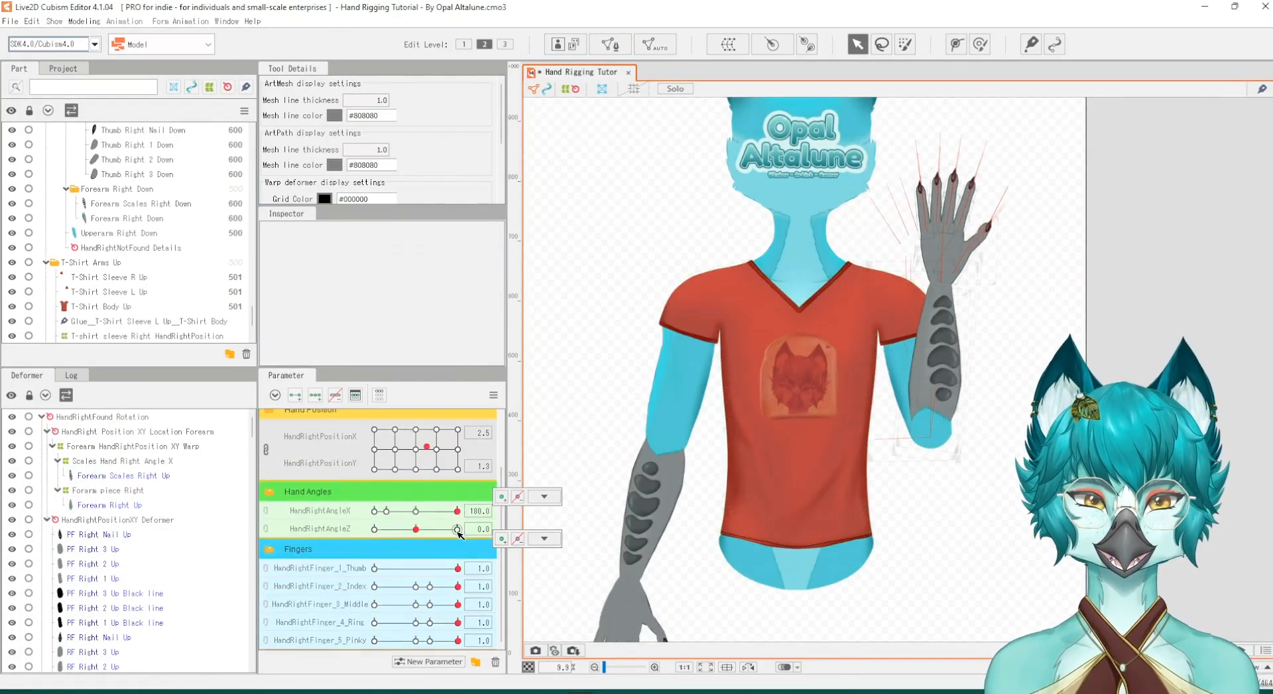
pyautogui.click(423, 589)
pyautogui.scroll(2, 500, 460)
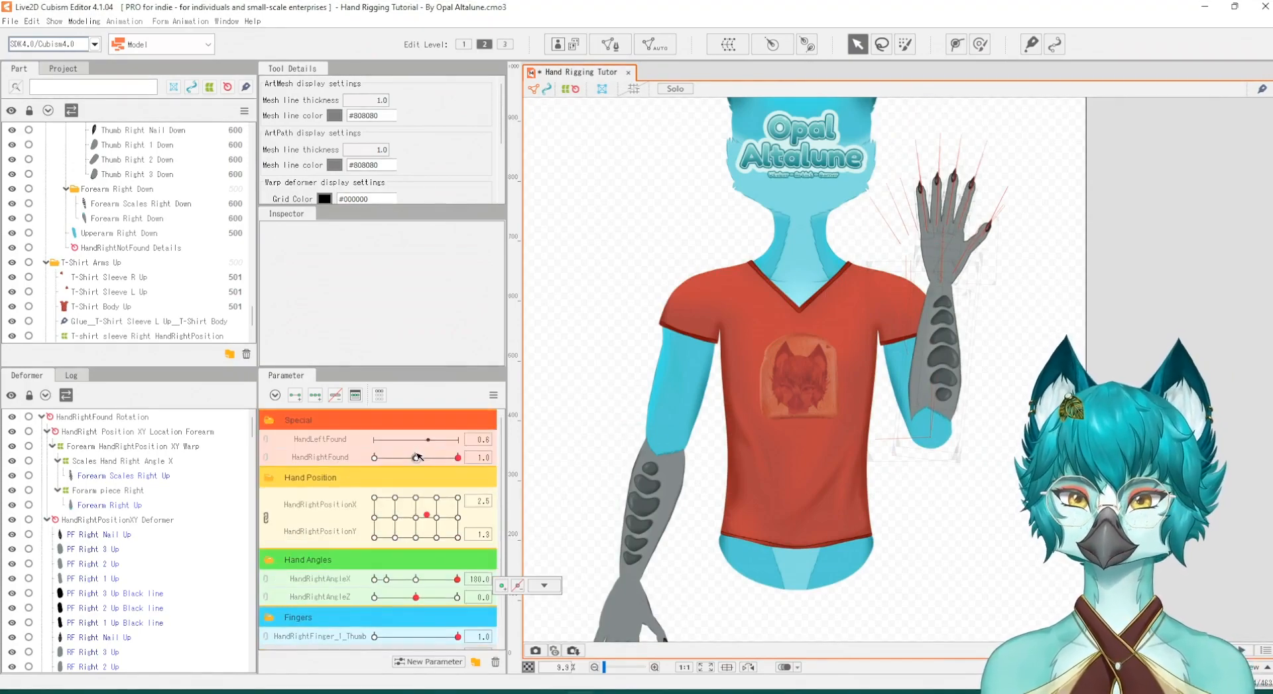
pyautogui.moveTo(416, 457); pyautogui.dragTo(457, 458)
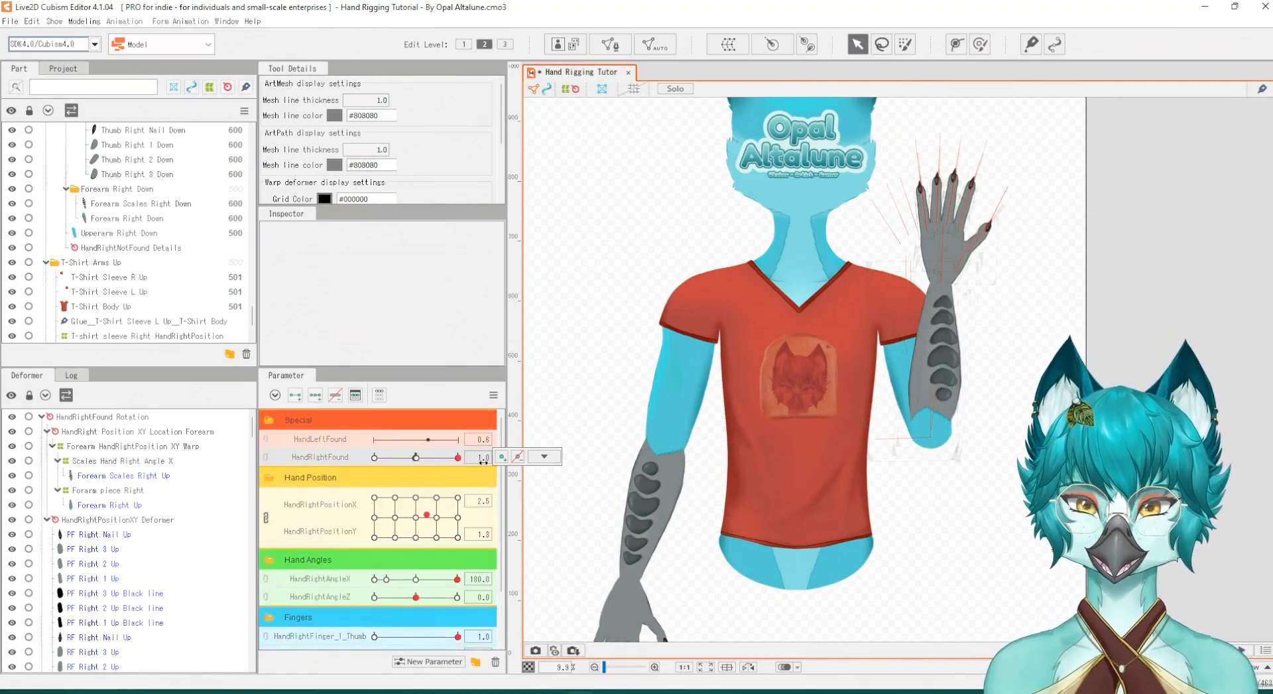
pyautogui.scroll(-1, 634, 476)
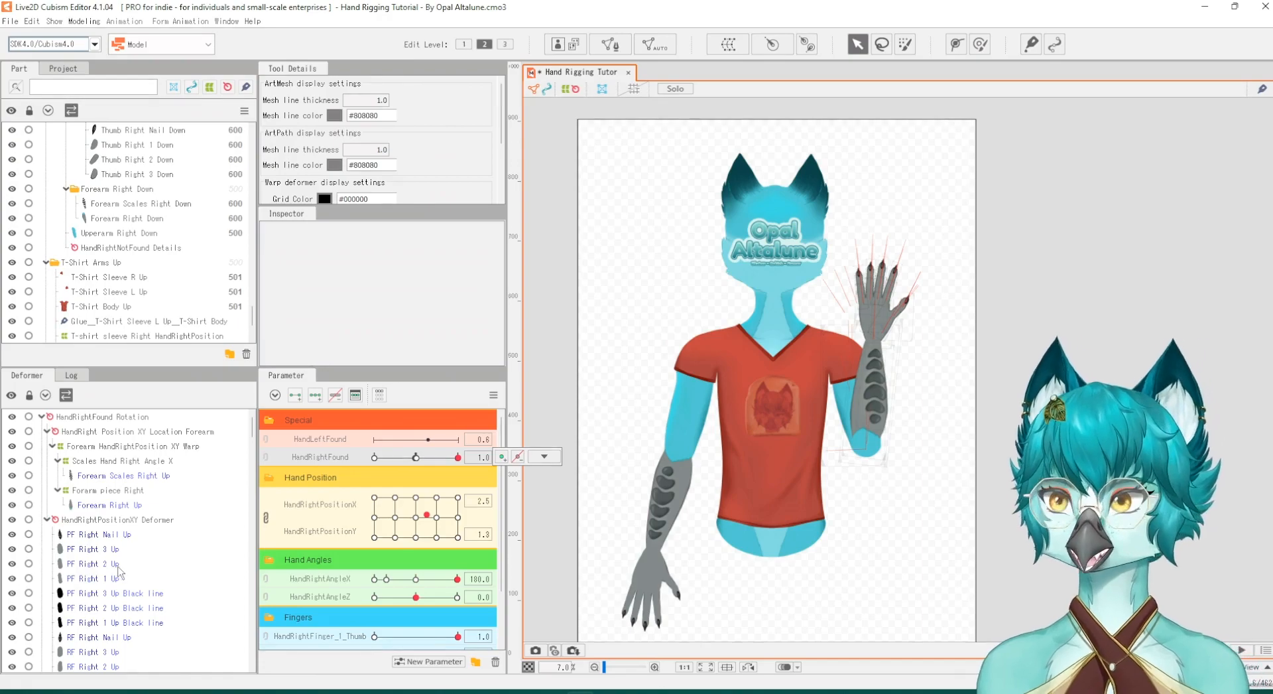
# Step: Collapse the HandRight Position XY Location Forearm and HandRightPositionXY Deformer branches in the deformer hierarchy
pyautogui.click(79, 428)
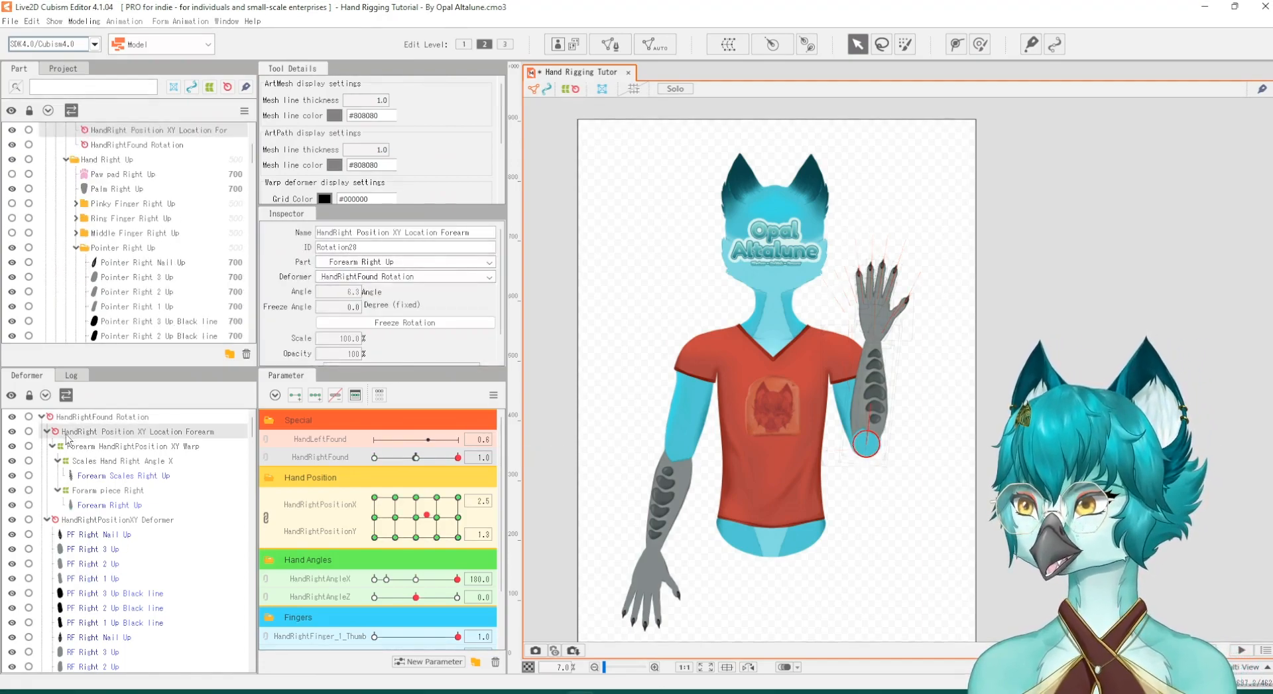
pyautogui.click(46, 431)
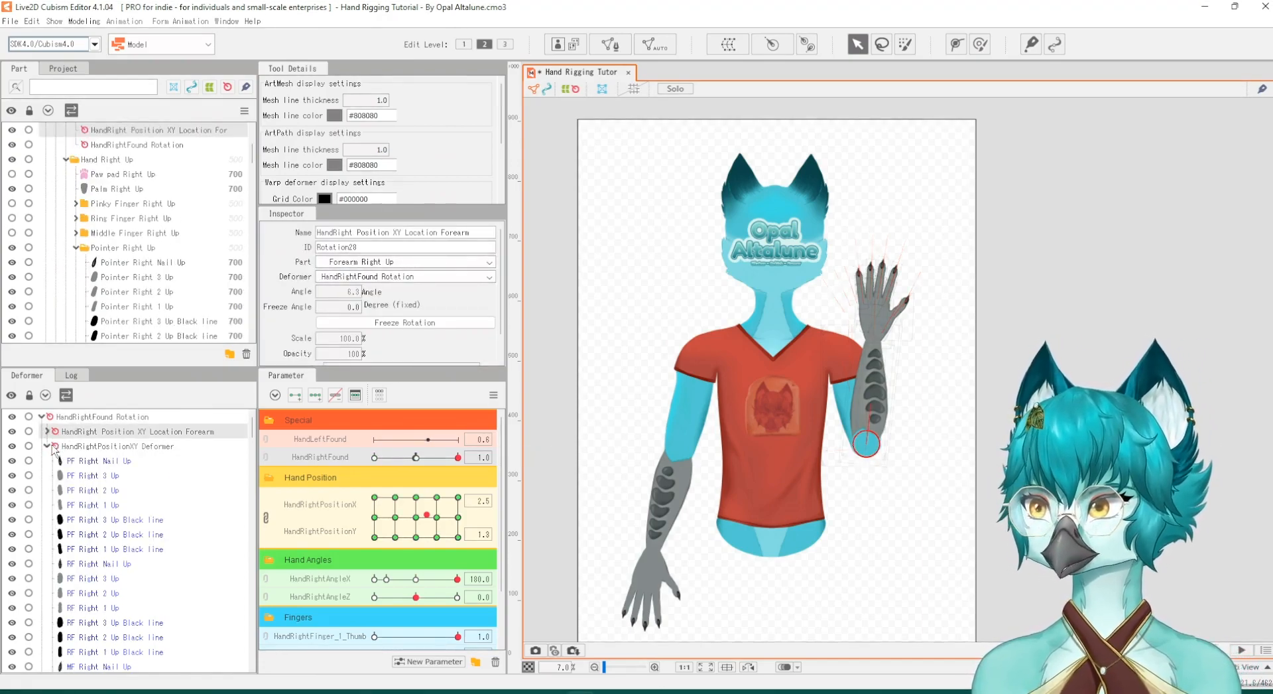
pyautogui.click(54, 447)
pyautogui.click(46, 446)
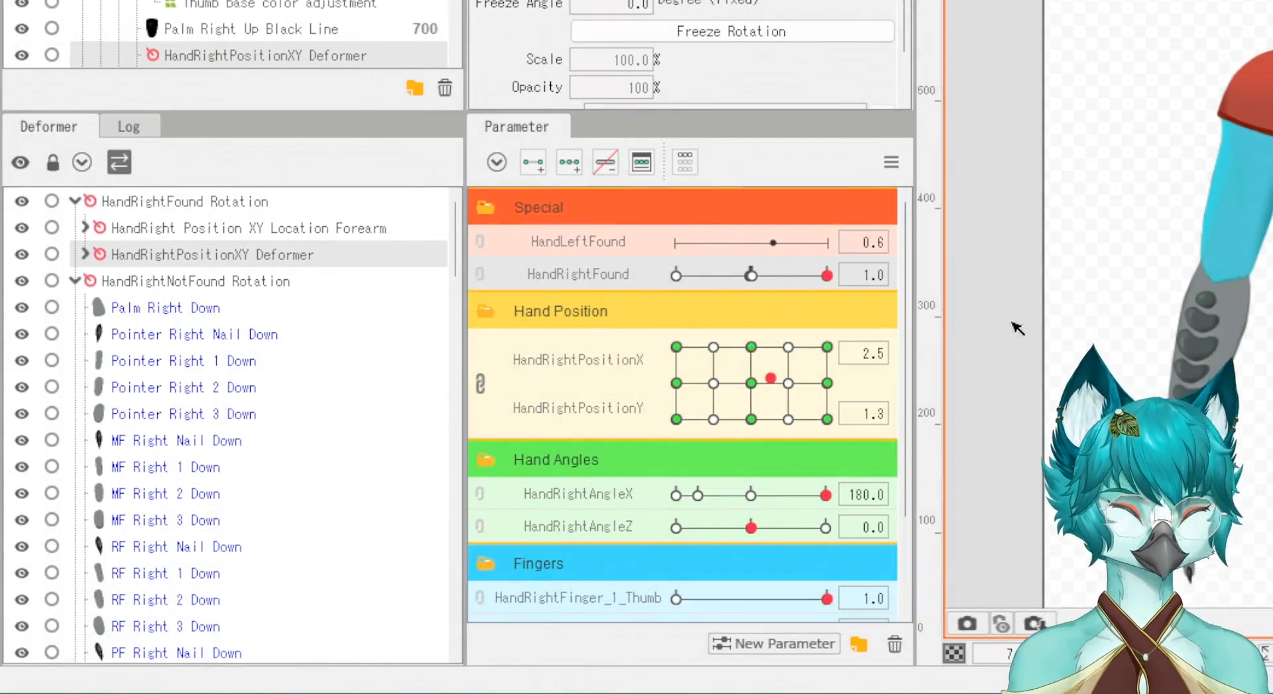
# Step: Collapse the HandRightNotFound Rotation, HandRightNotFound Details, HandRightFound Upperarmdetails and HandRightFound Rotation branches in the deformer hierarchy
pyautogui.click(173, 281)
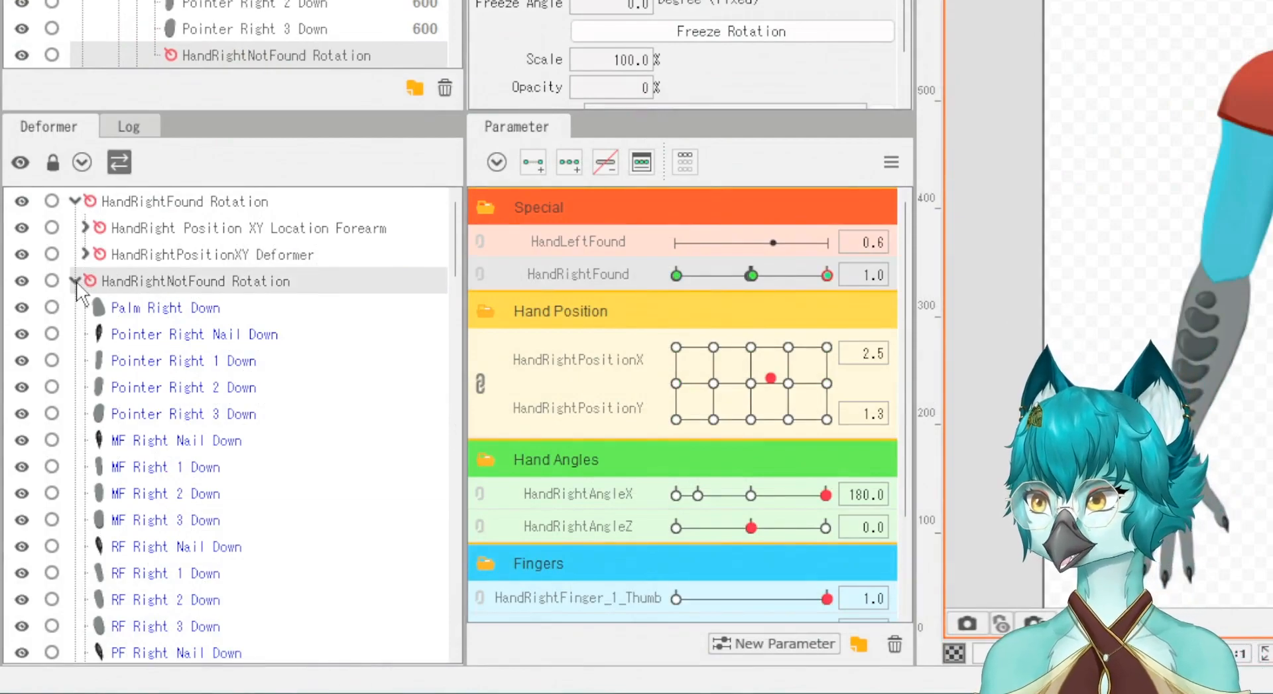
pyautogui.click(77, 280)
pyautogui.click(76, 307)
pyautogui.click(75, 334)
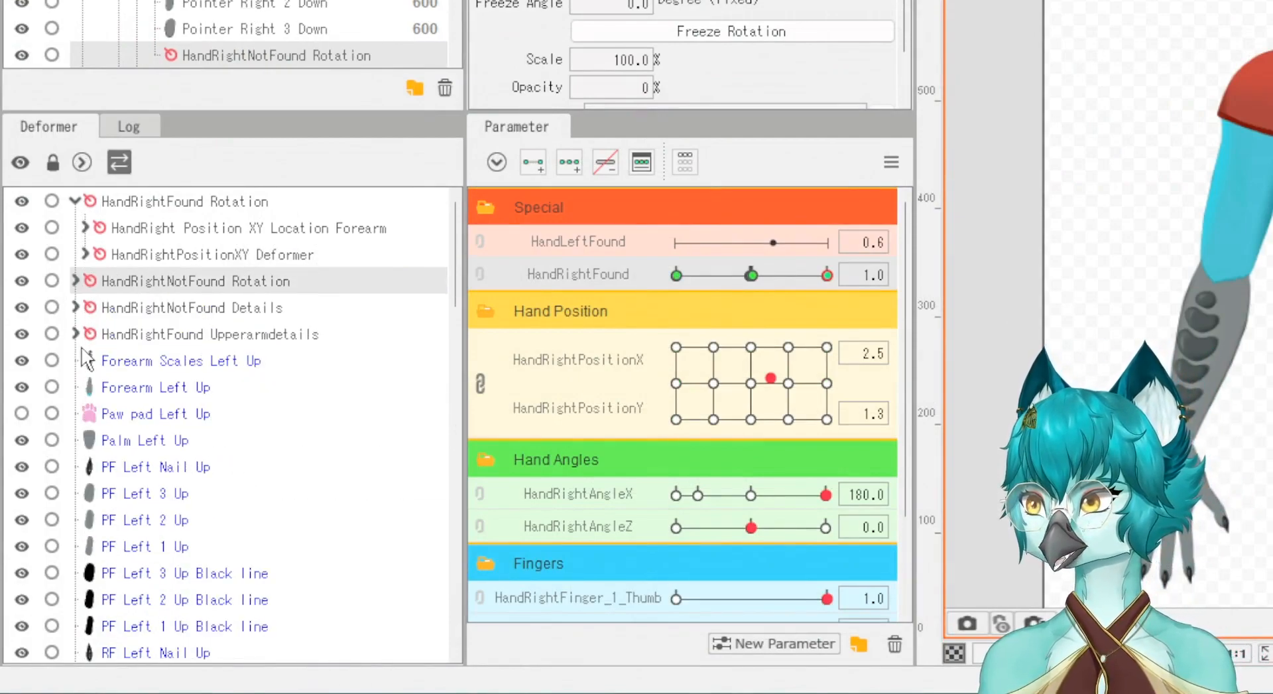
pyautogui.scroll(-15, 121, 325)
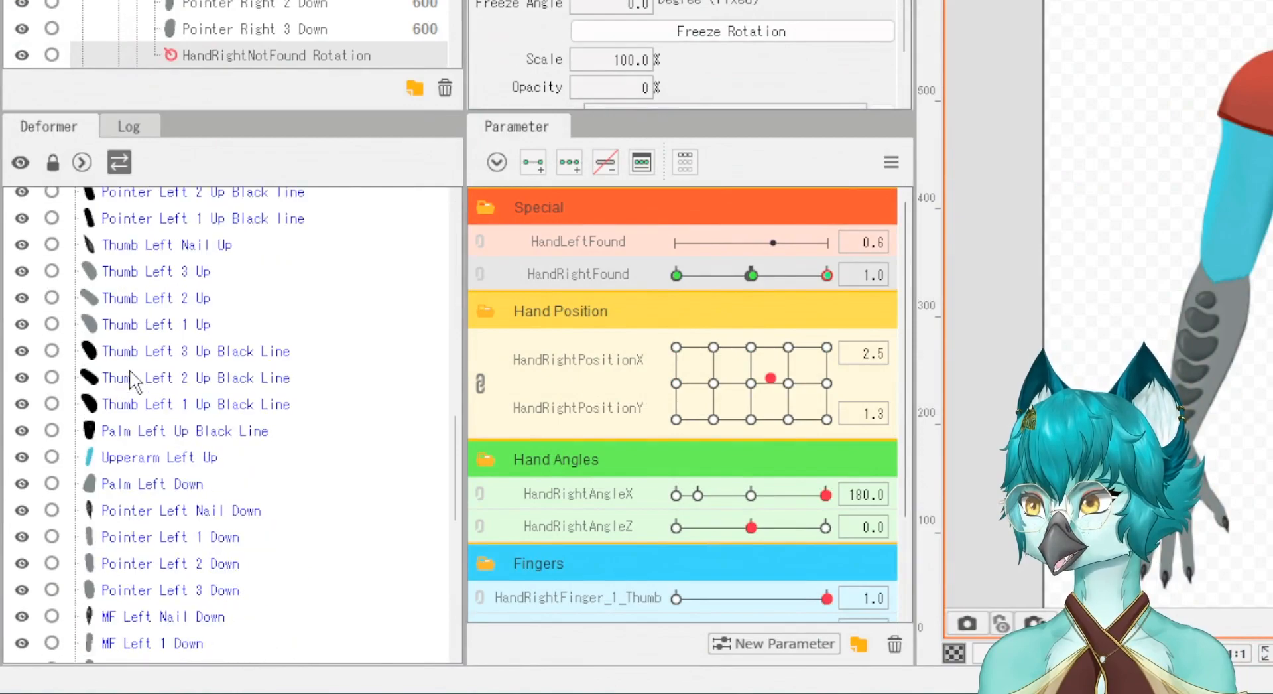
pyautogui.scroll(15, 129, 376)
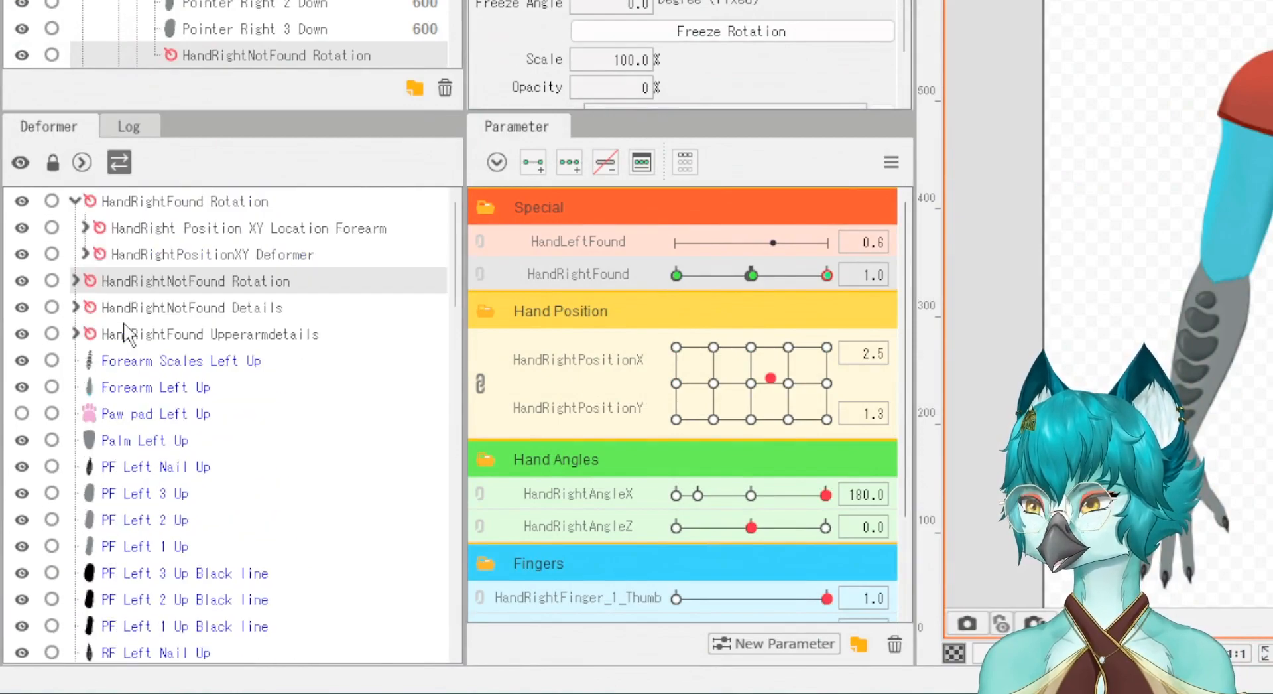
pyautogui.click(76, 201)
# Step: Review the four top-level HandRightFound and HandRightNotFound deformers and the rest of the deformer hierarchy
pyautogui.click(114, 210)
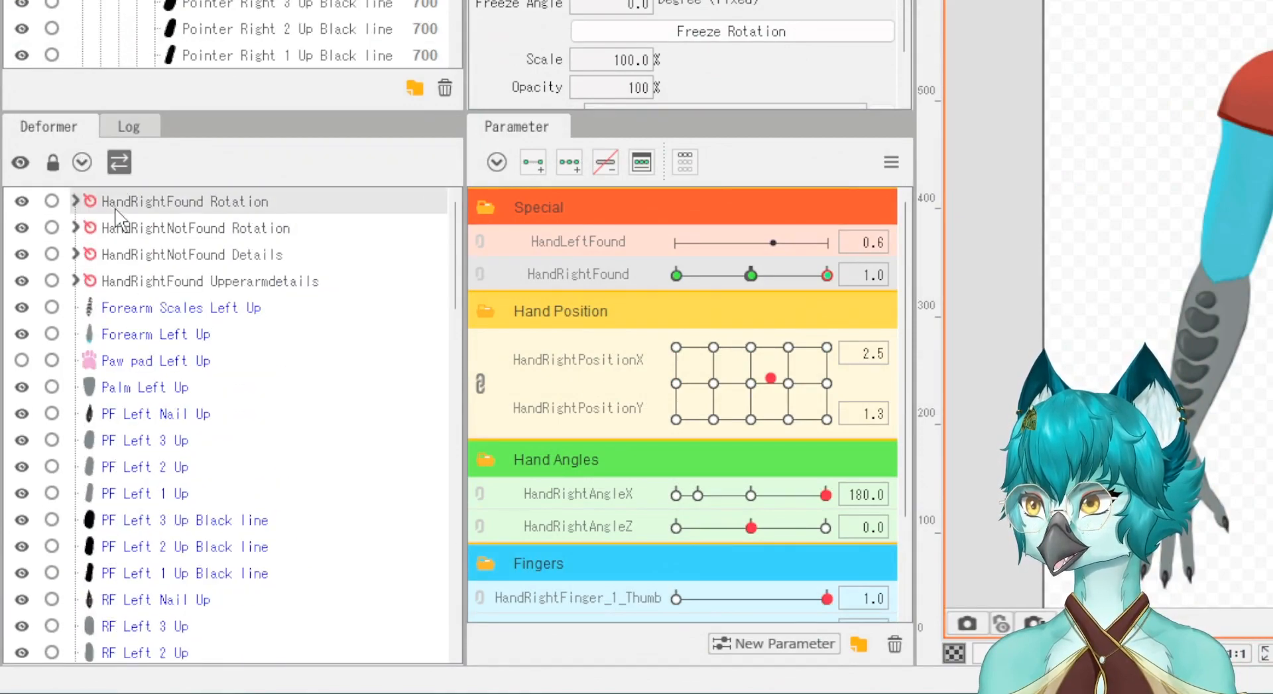
pyautogui.scroll(-8, 167, 292)
pyautogui.scroll(-7, 173, 286)
pyautogui.scroll(15, 175, 292)
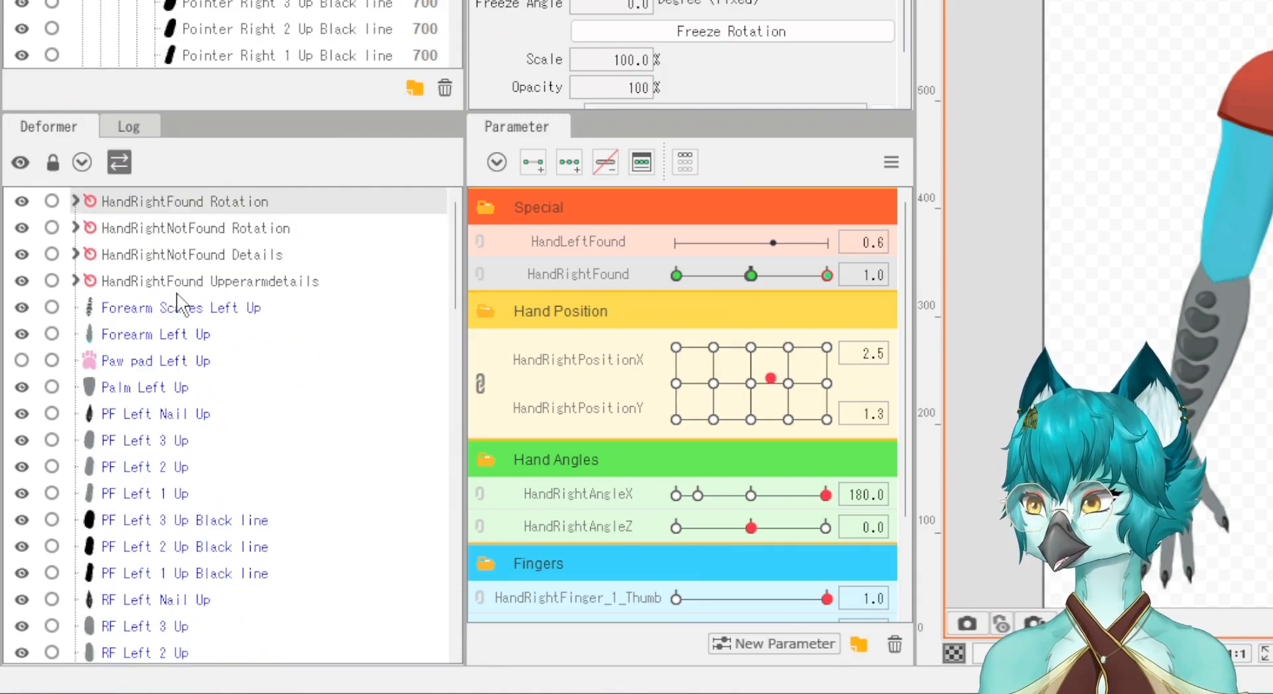
pyautogui.click(111, 228)
pyautogui.click(133, 256)
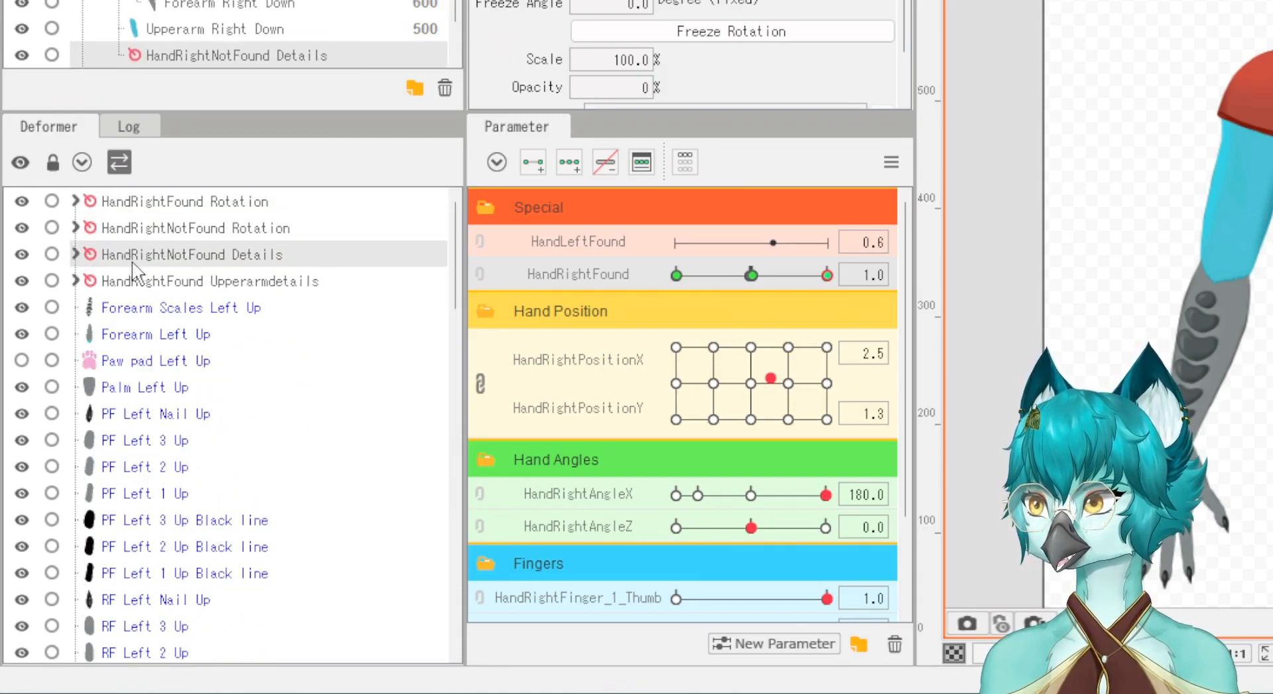
pyautogui.click(136, 280)
pyautogui.click(132, 254)
pyautogui.click(132, 228)
# Step: Create a rotation deformer named Right Arm as parent of the four HandRightFound and HandRightNotFound deformers
pyautogui.click(126, 201)
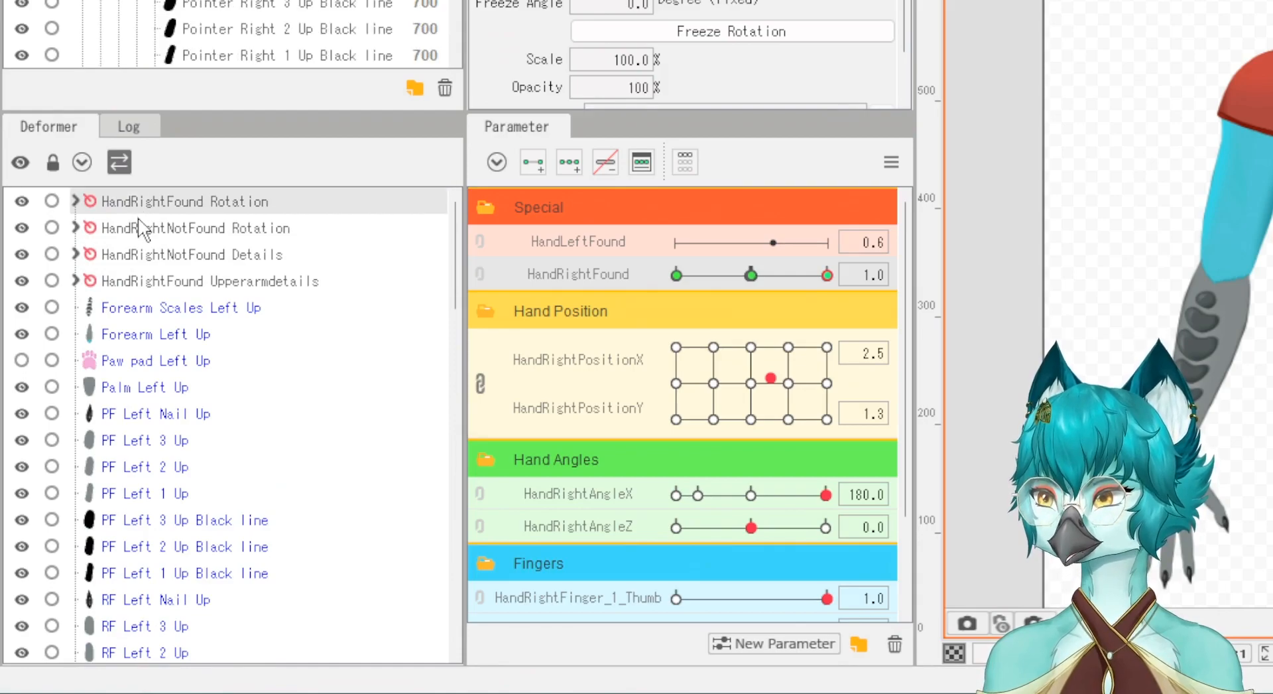
pyautogui.keyDown('shift'); pyautogui.click(148, 282); pyautogui.keyUp('shift')
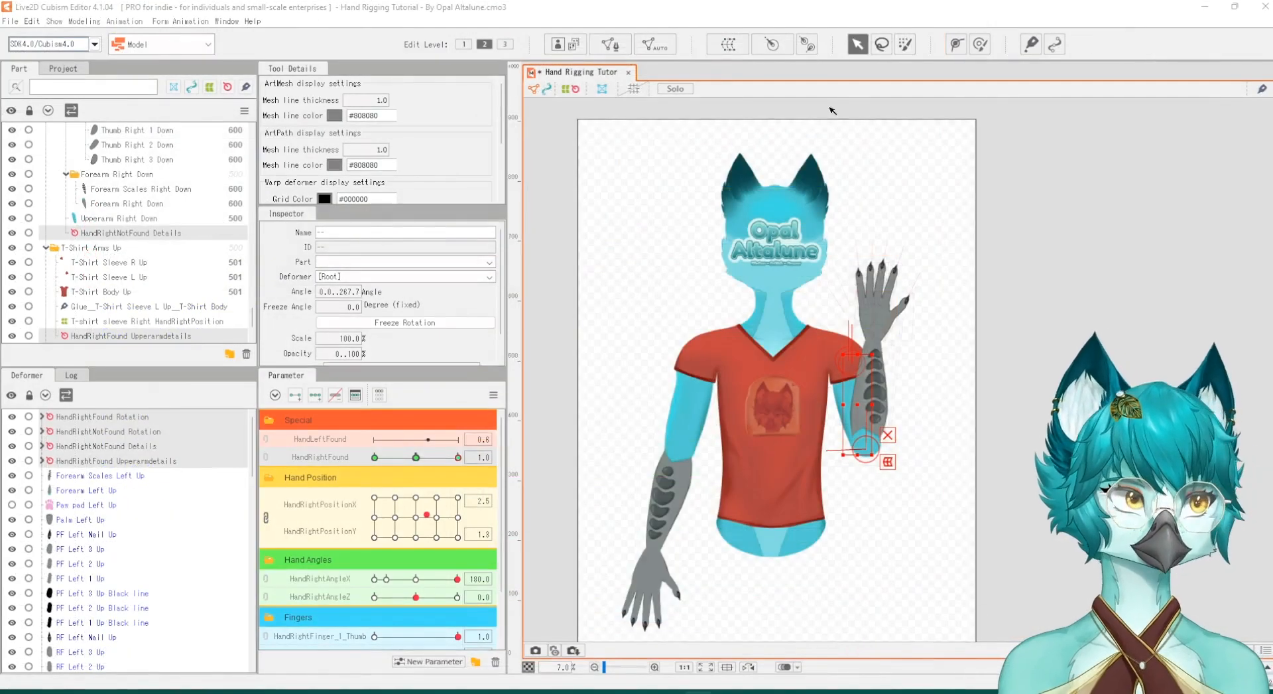
pyautogui.click(772, 45)
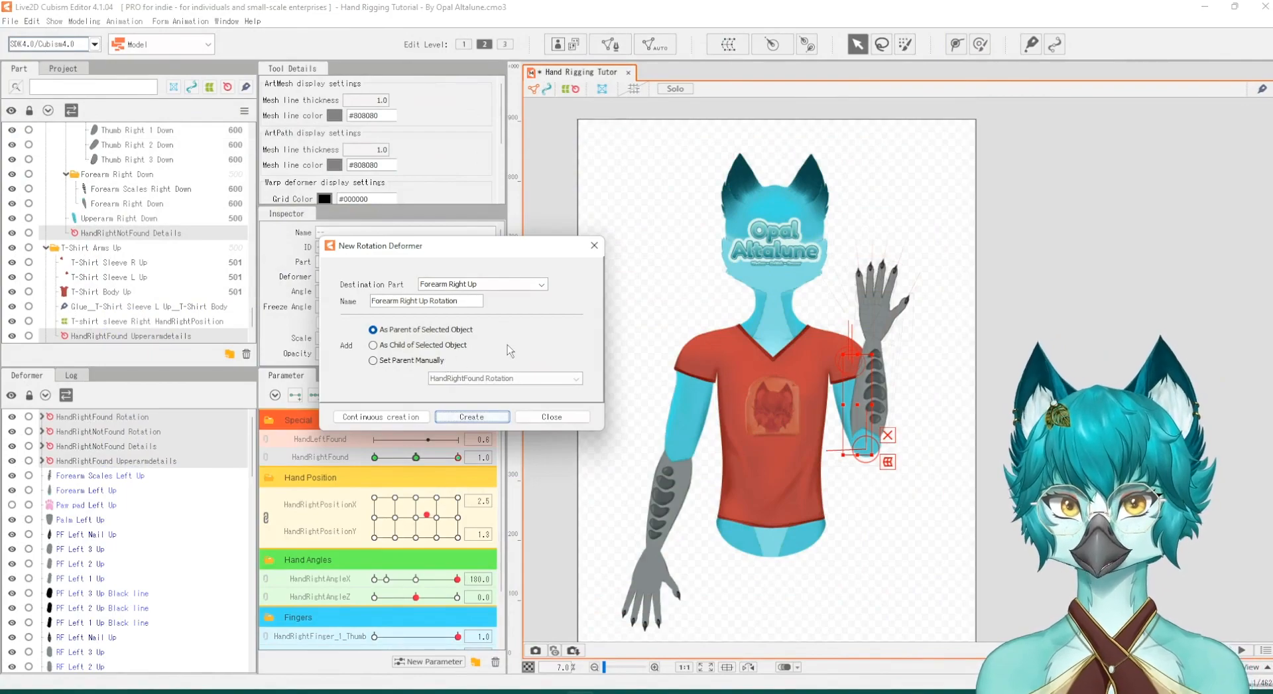
pyautogui.moveTo(465, 300); pyautogui.dragTo(365, 292)
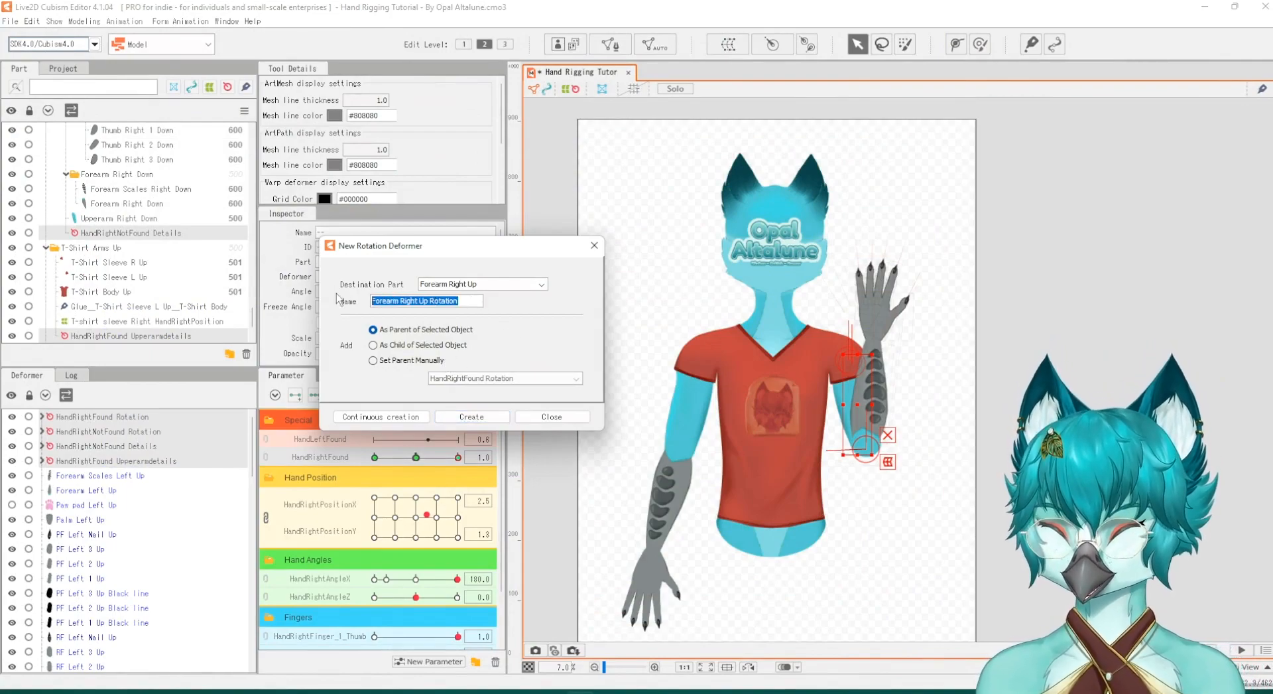
pyautogui.write('Right Arm')
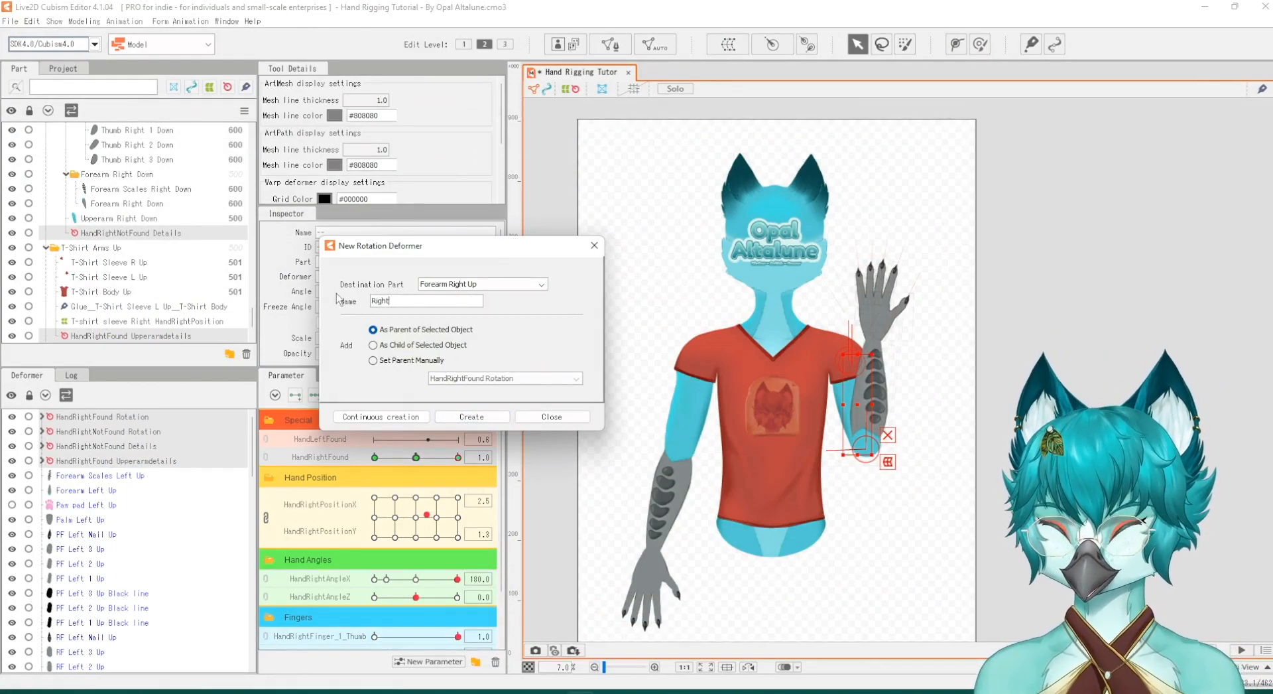
pyautogui.click(482, 423)
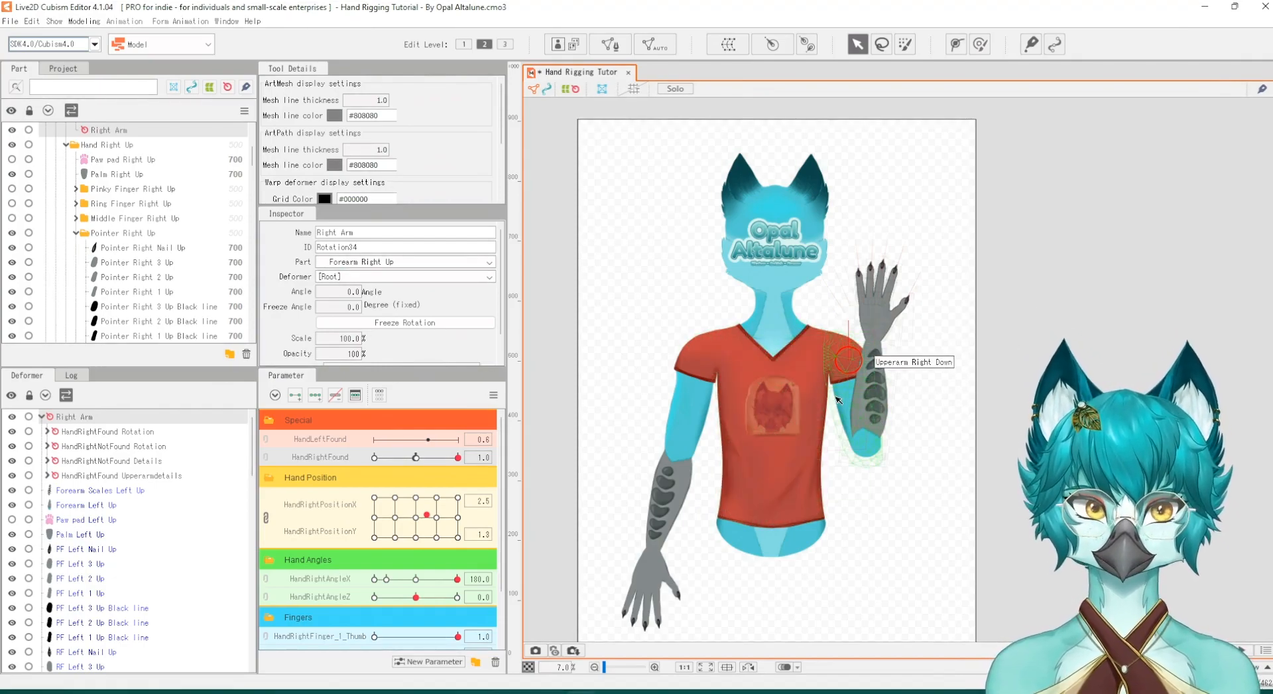
# Step: Expand HandRightFound Rotation through Forearm HandRightPosition XY Warp to examine the forearm scales and forearm piece meshes
pyautogui.click(109, 432)
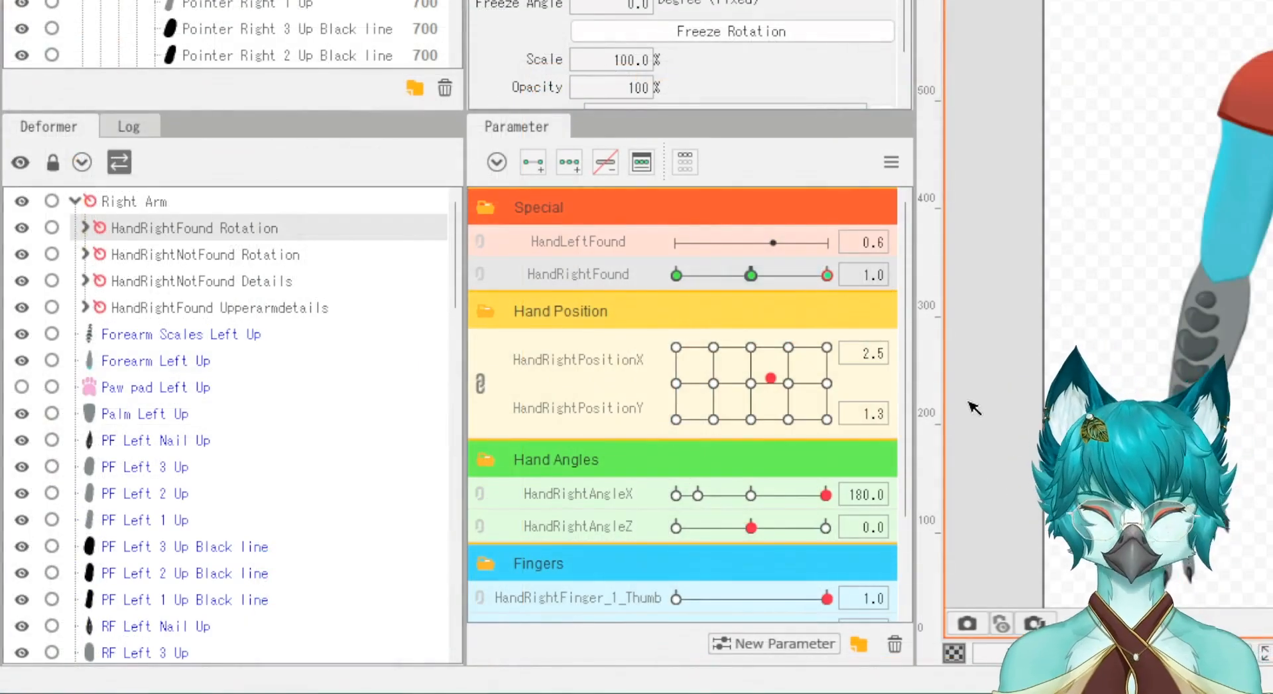
pyautogui.click(156, 253)
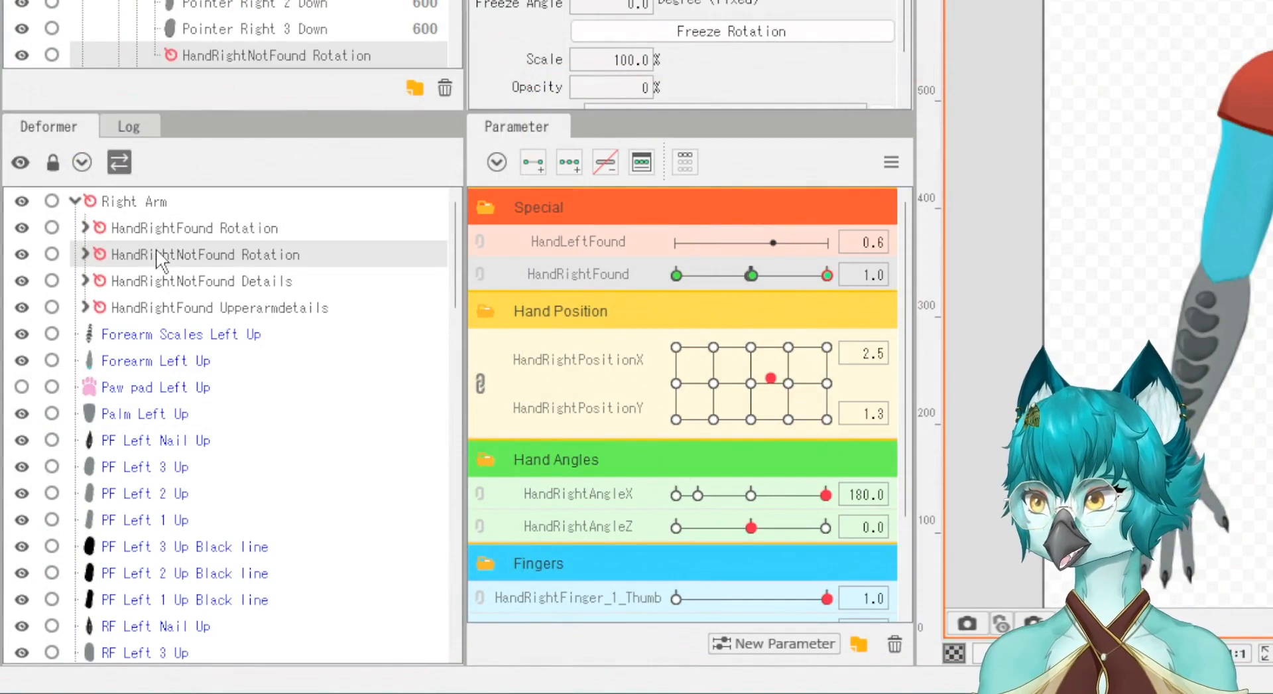
pyautogui.click(84, 227)
pyautogui.click(95, 255)
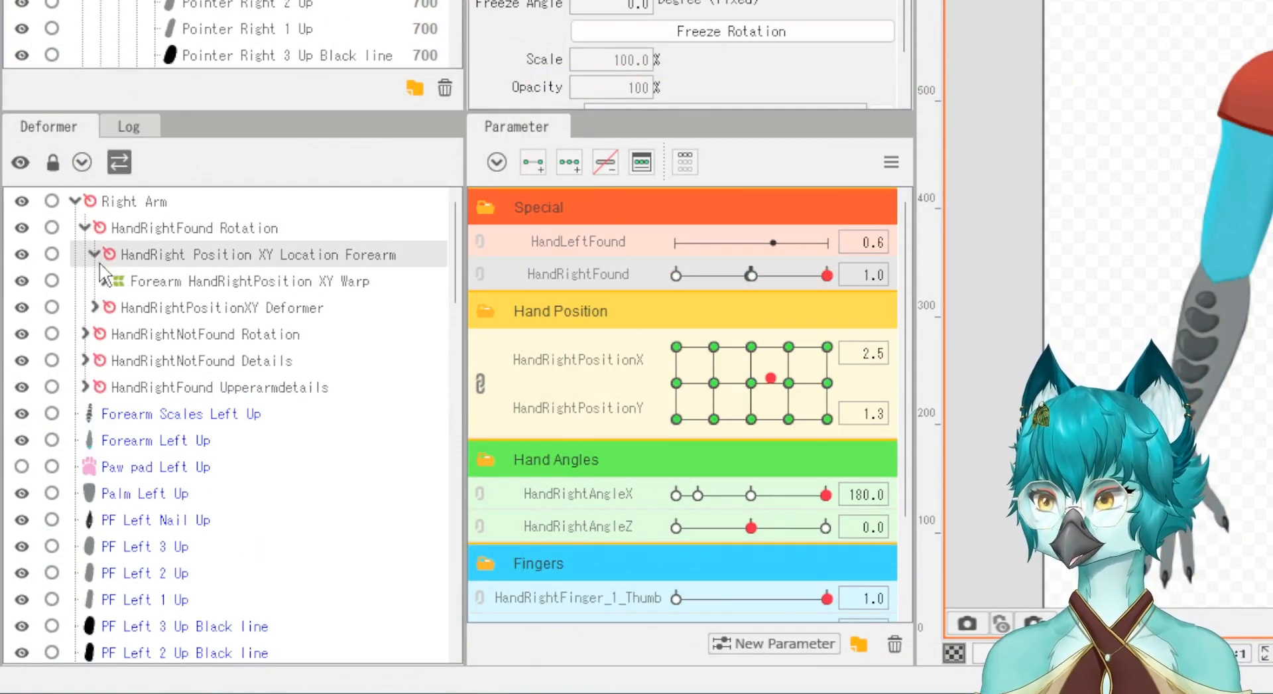
pyautogui.click(100, 278)
pyautogui.click(103, 280)
pyautogui.click(114, 309)
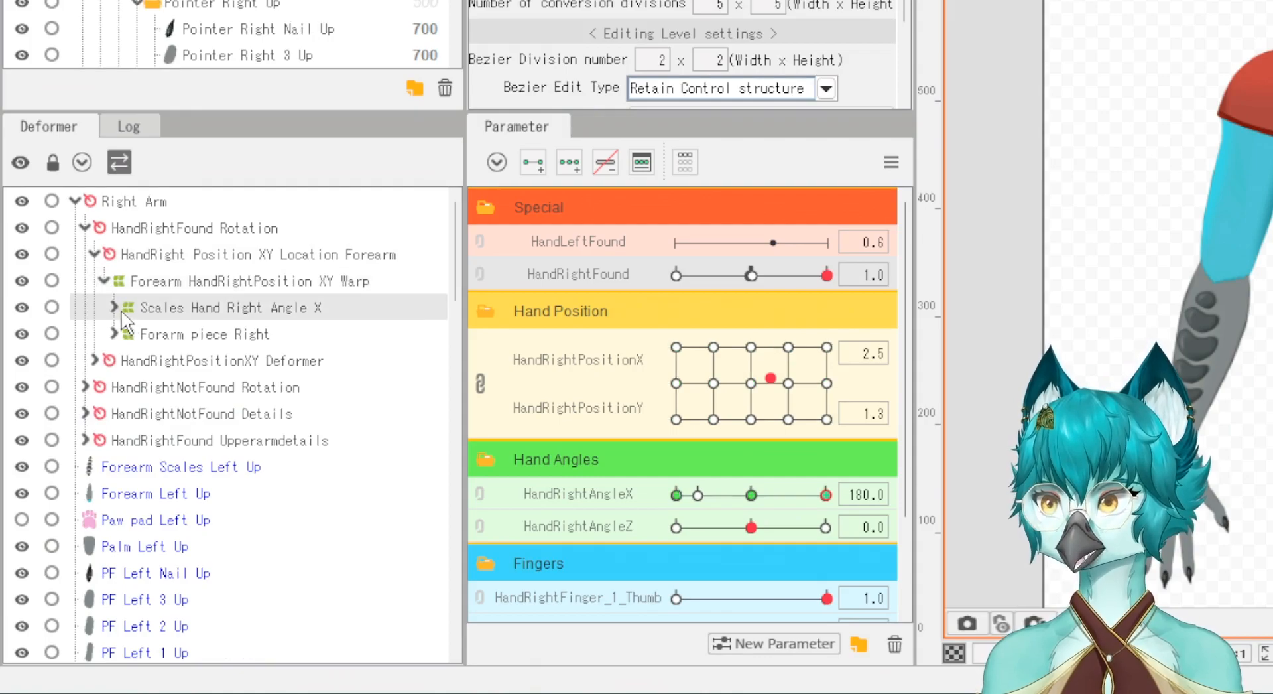
pyautogui.click(113, 307)
pyautogui.click(140, 337)
pyautogui.click(135, 361)
pyautogui.click(114, 360)
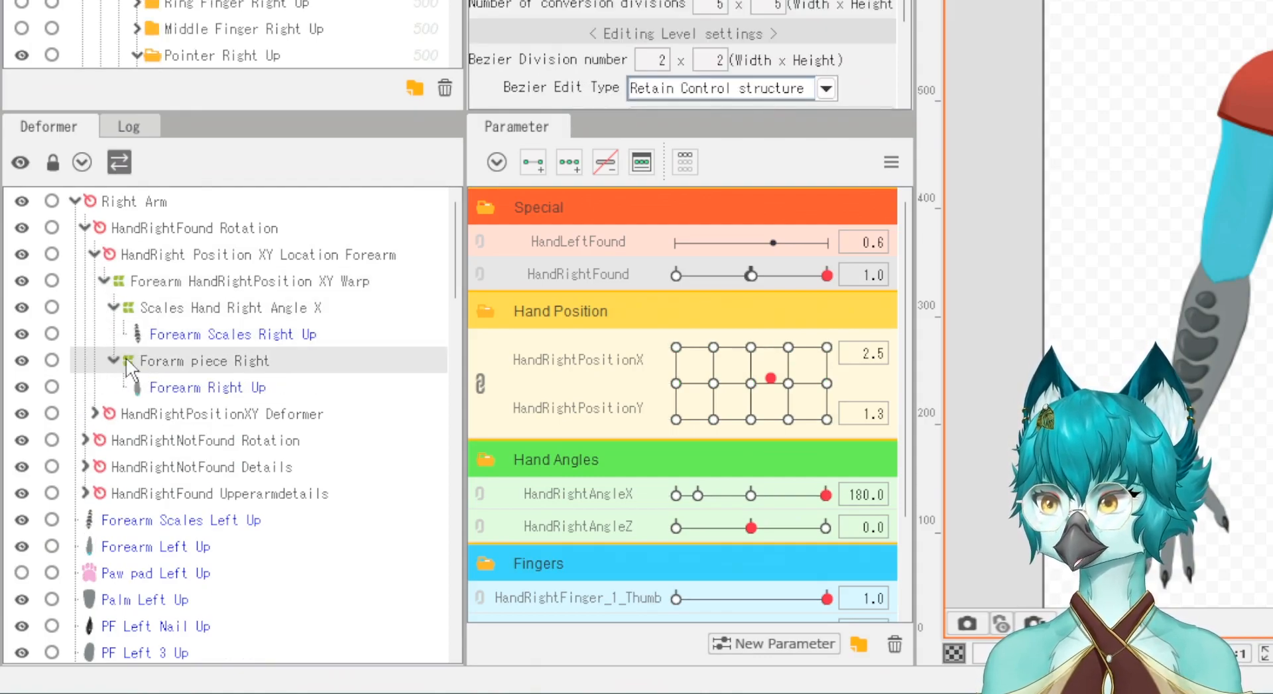
# Step: Expand the HandRightPositionXY Deformer branch and look through its finger meshes
pyautogui.scroll(-3, 136, 345)
pyautogui.click(101, 319)
pyautogui.click(95, 317)
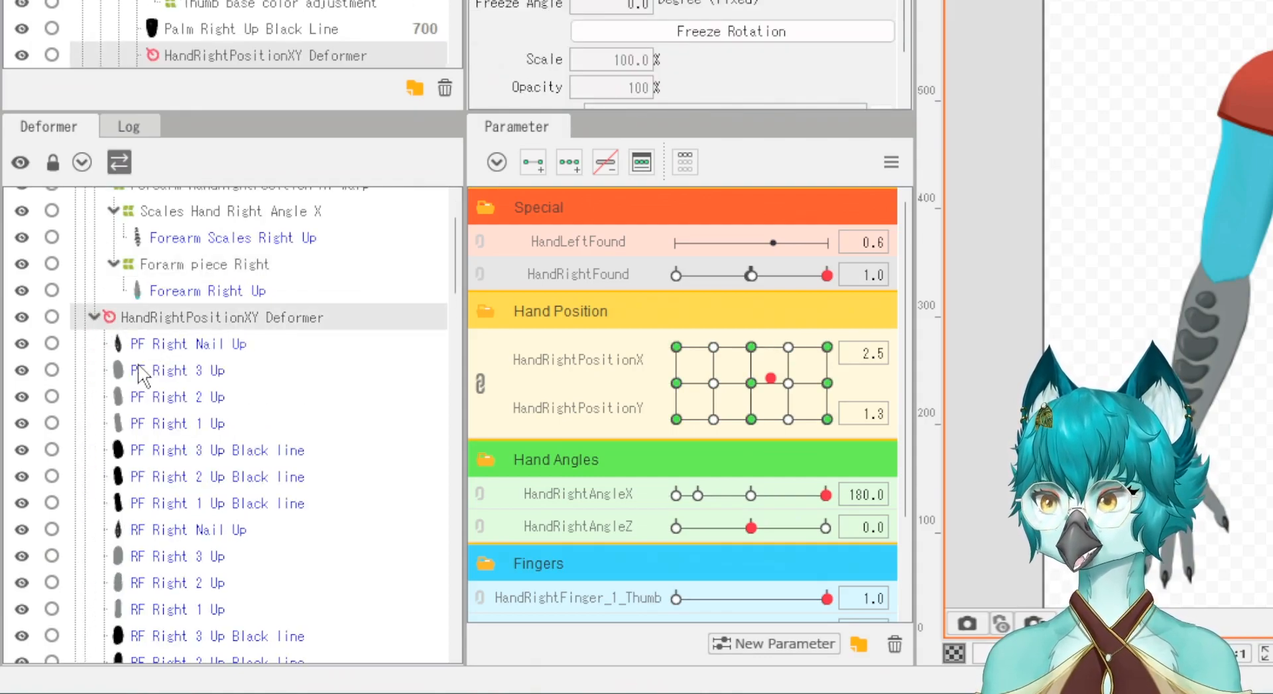
pyautogui.click(140, 368)
pyautogui.scroll(-5, 139, 369)
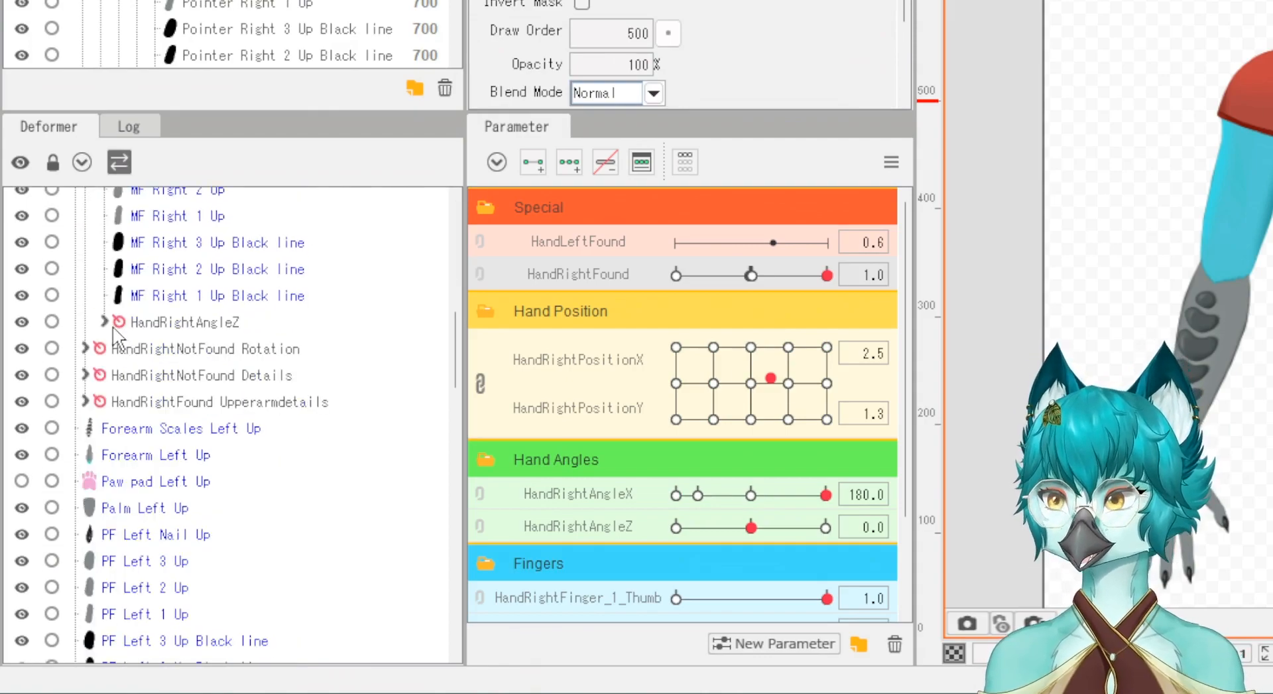
# Step: Expand HandRightAngleZ, PF HandRightAngleX Rotation and PF 1 Rotation to examine the pointer finger's deformer chain
pyautogui.click(116, 332)
pyautogui.click(104, 321)
pyautogui.click(127, 357)
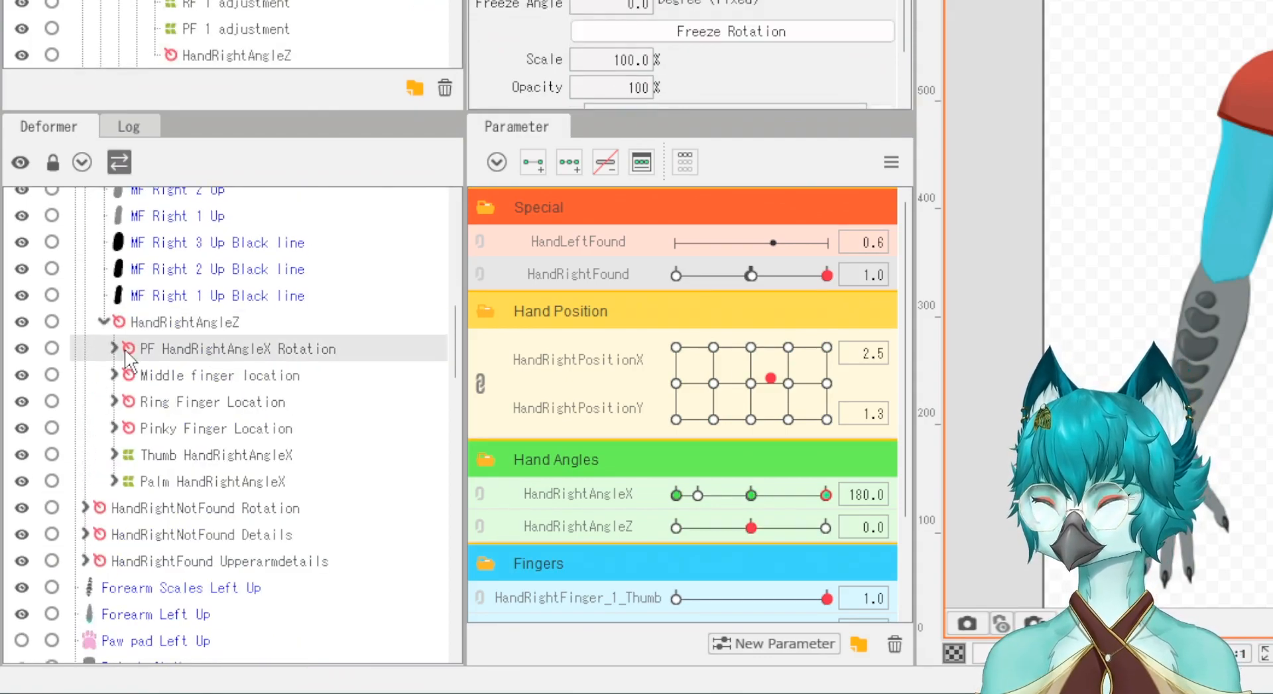
pyautogui.click(115, 349)
pyautogui.click(133, 374)
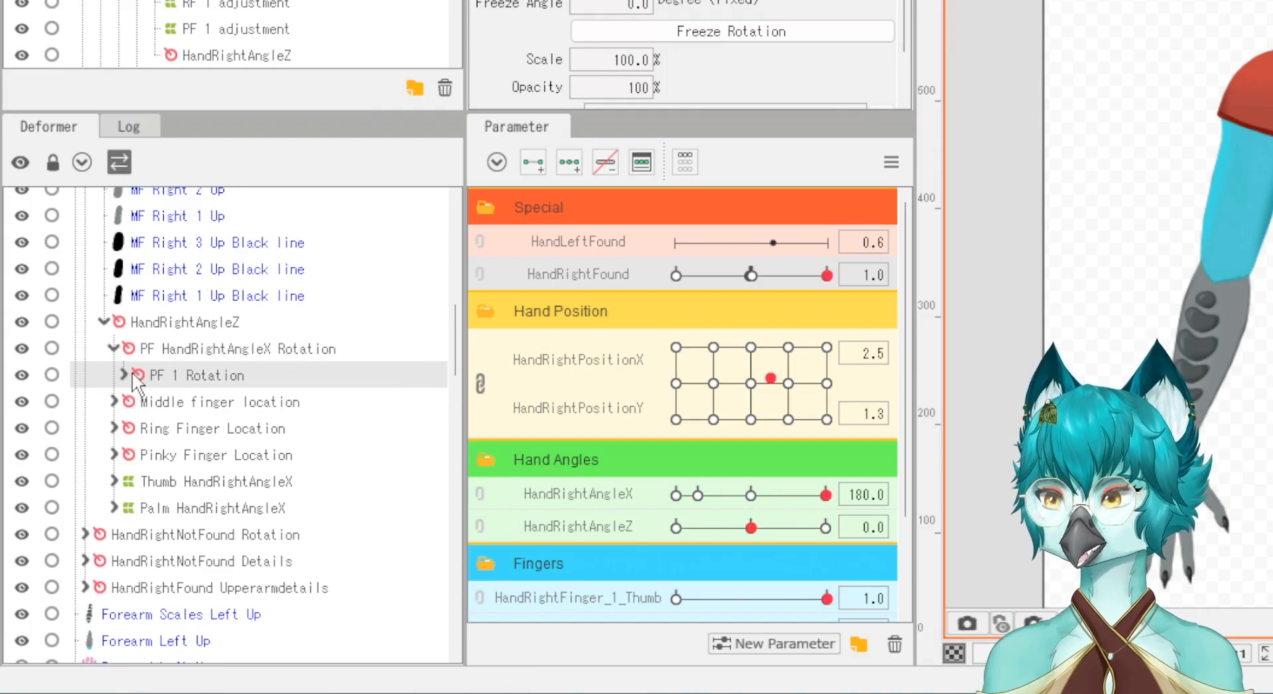
pyautogui.click(125, 375)
# Step: Expand PF 2 Rotation, PF 3 Rotation and PF 3 resize to examine the pointer fingertip meshes
pyautogui.scroll(-2, 148, 333)
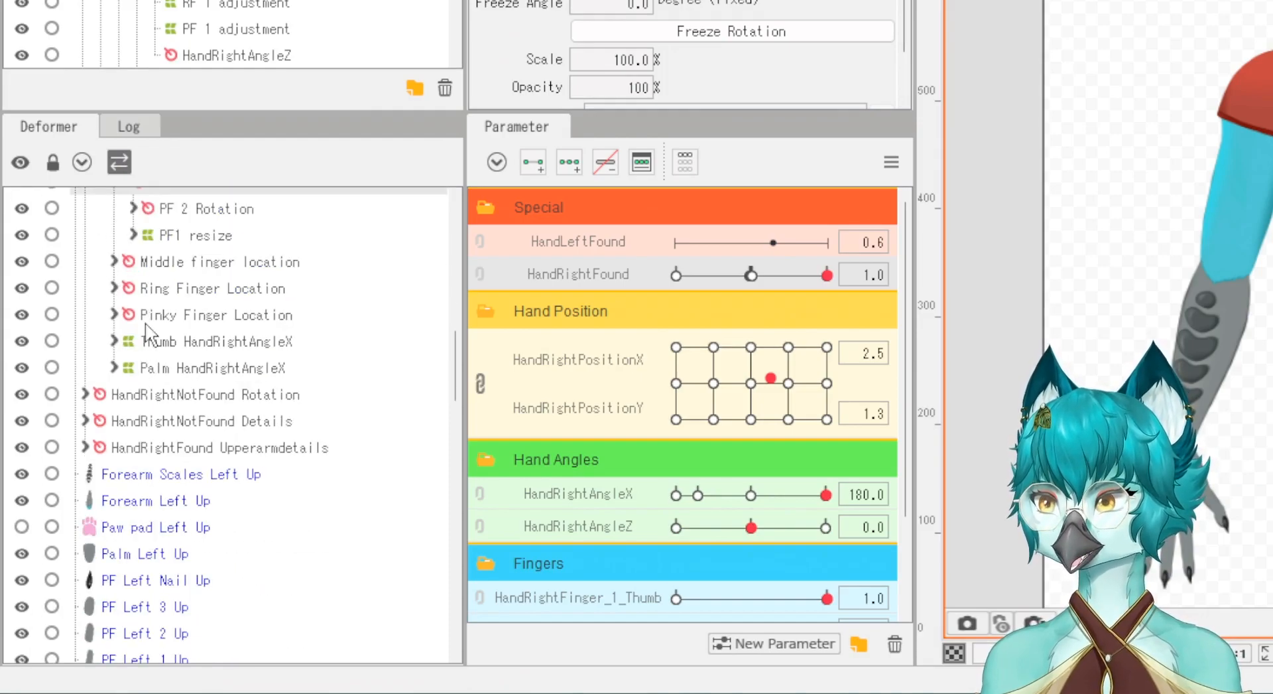
pyautogui.scroll(1, 159, 323)
pyautogui.click(153, 310)
pyautogui.click(134, 305)
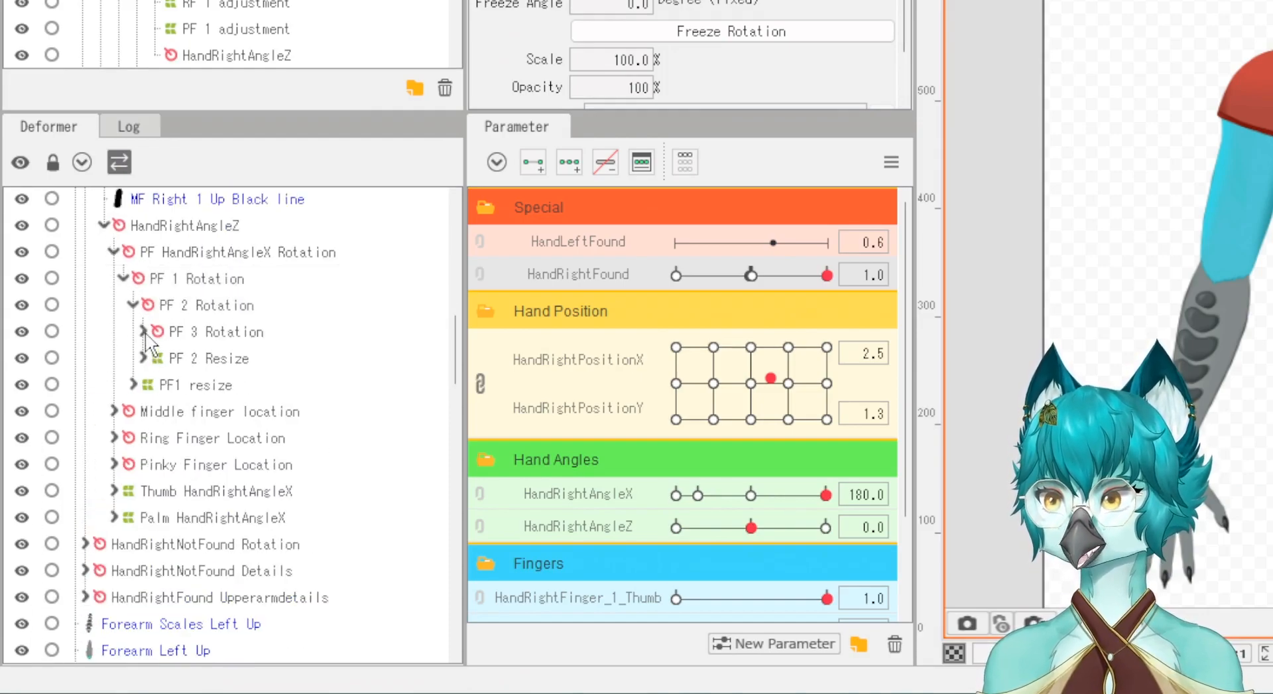
pyautogui.click(142, 331)
pyautogui.click(171, 362)
pyautogui.click(154, 358)
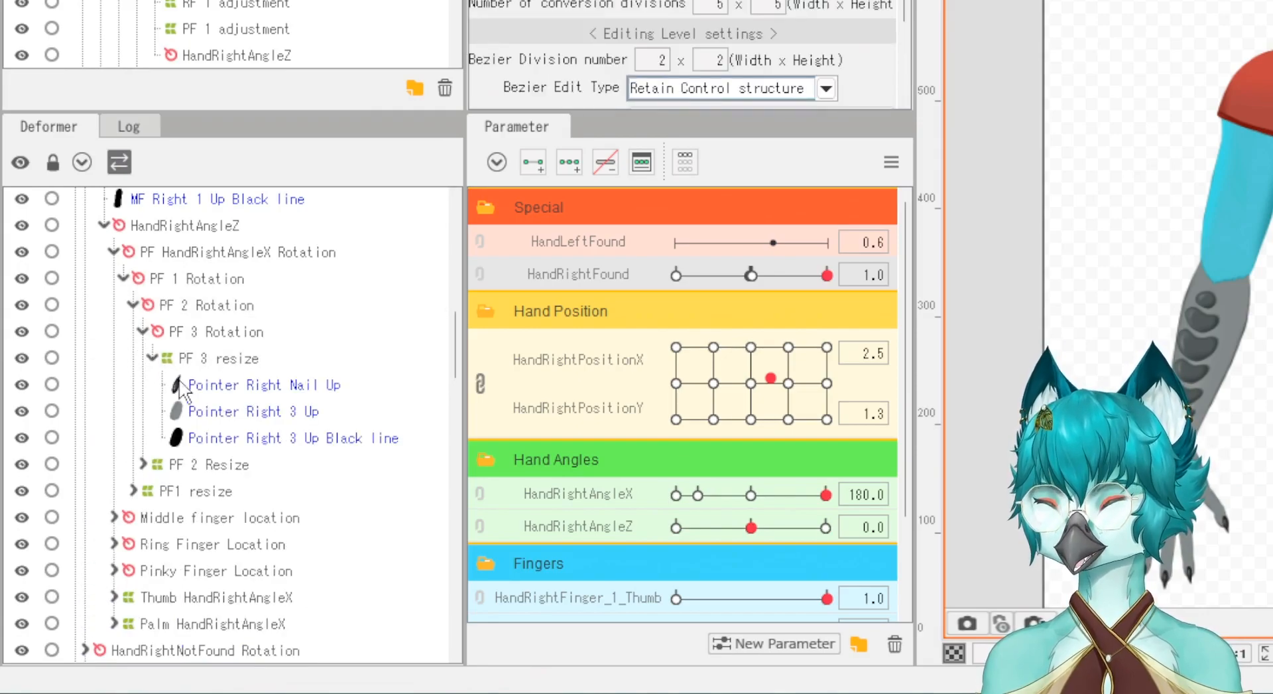
pyautogui.click(183, 392)
# Step: Expand the pointer finger's PF 2 Resize, PF1 resize and PF1 adjust warps to examine their meshes
pyautogui.scroll(-2, 184, 391)
pyautogui.click(158, 371)
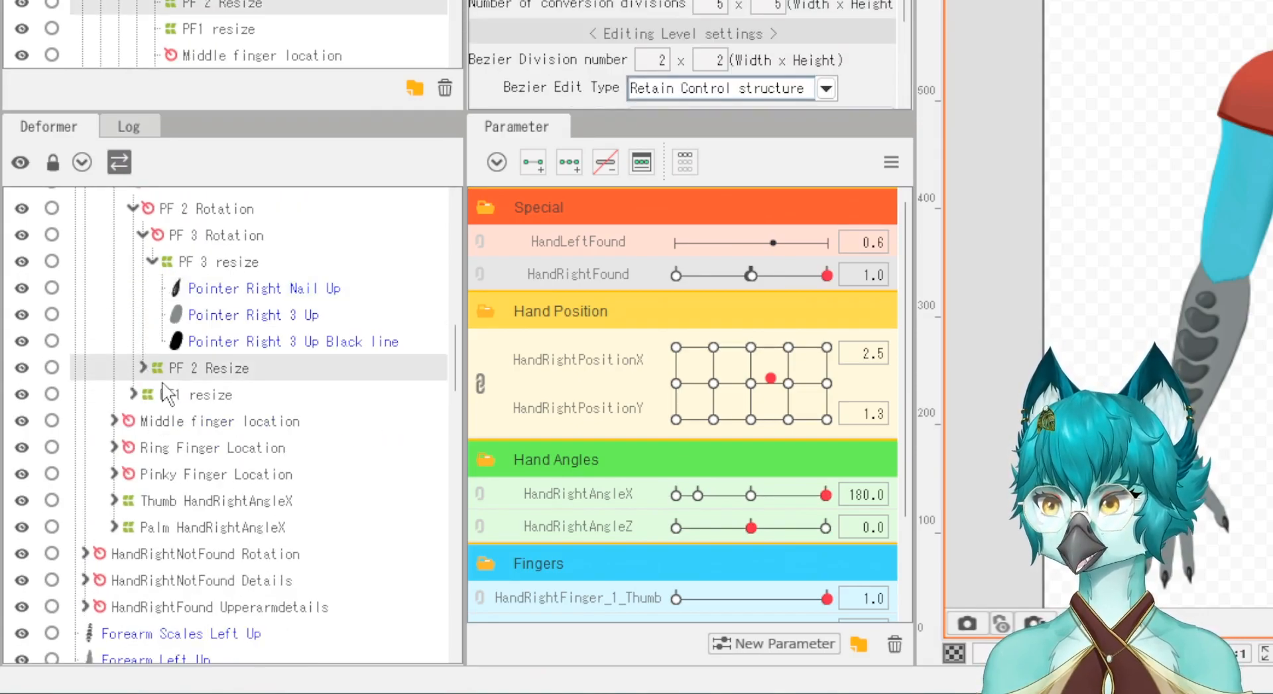
pyautogui.click(143, 368)
pyautogui.scroll(-2, 145, 369)
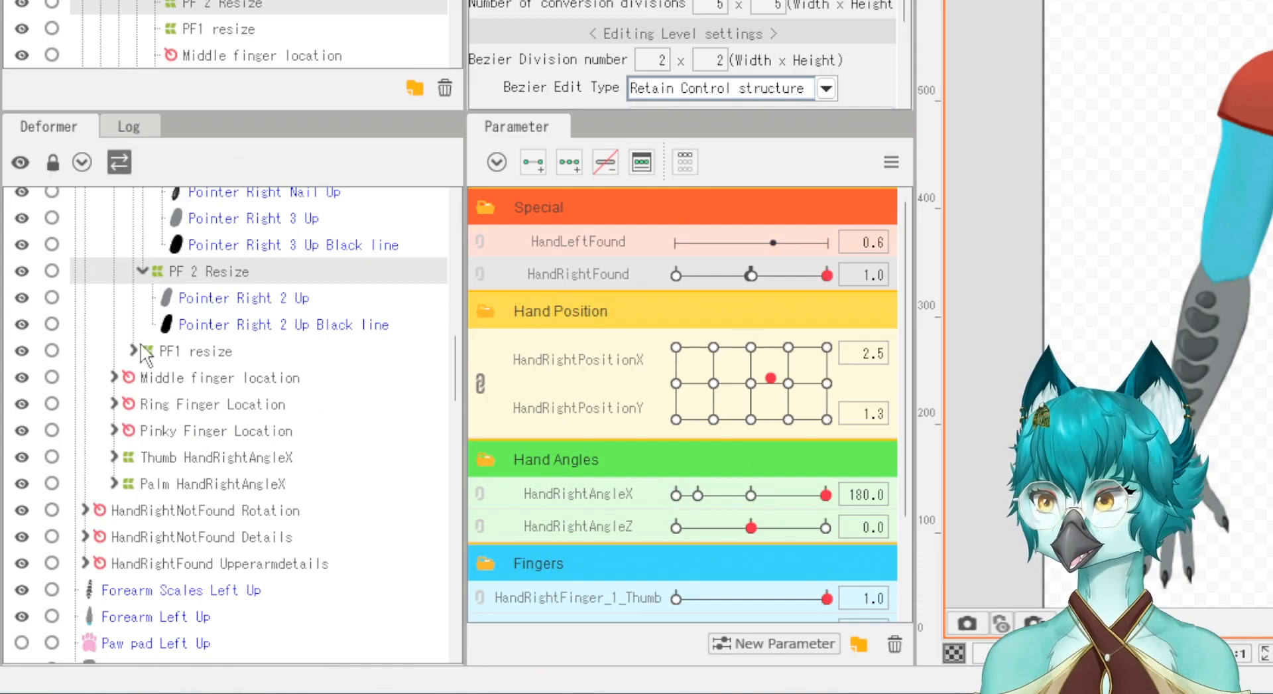
pyautogui.click(151, 355)
pyautogui.click(134, 350)
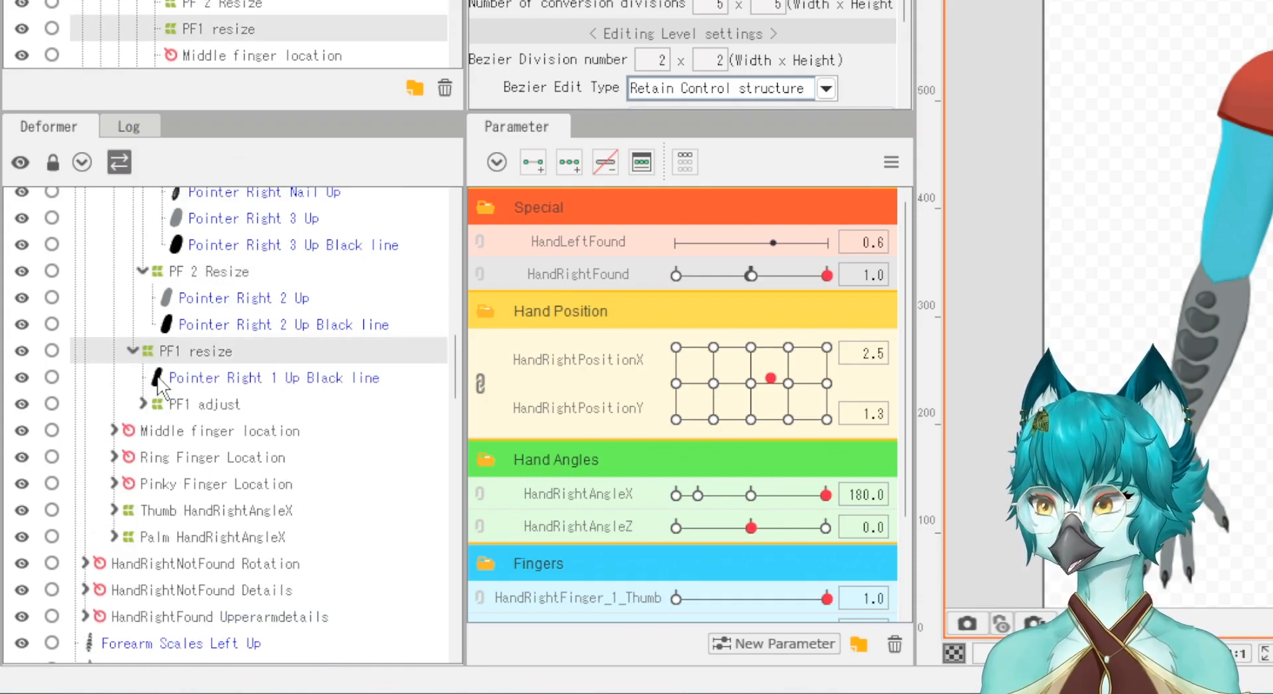
pyautogui.click(167, 406)
pyautogui.click(142, 406)
# Step: Expand Middle finger location through its PF 1, PF 2 and PF 3 rotations down to the PF 3 resize meshes
pyautogui.scroll(-2, 142, 411)
pyautogui.click(130, 364)
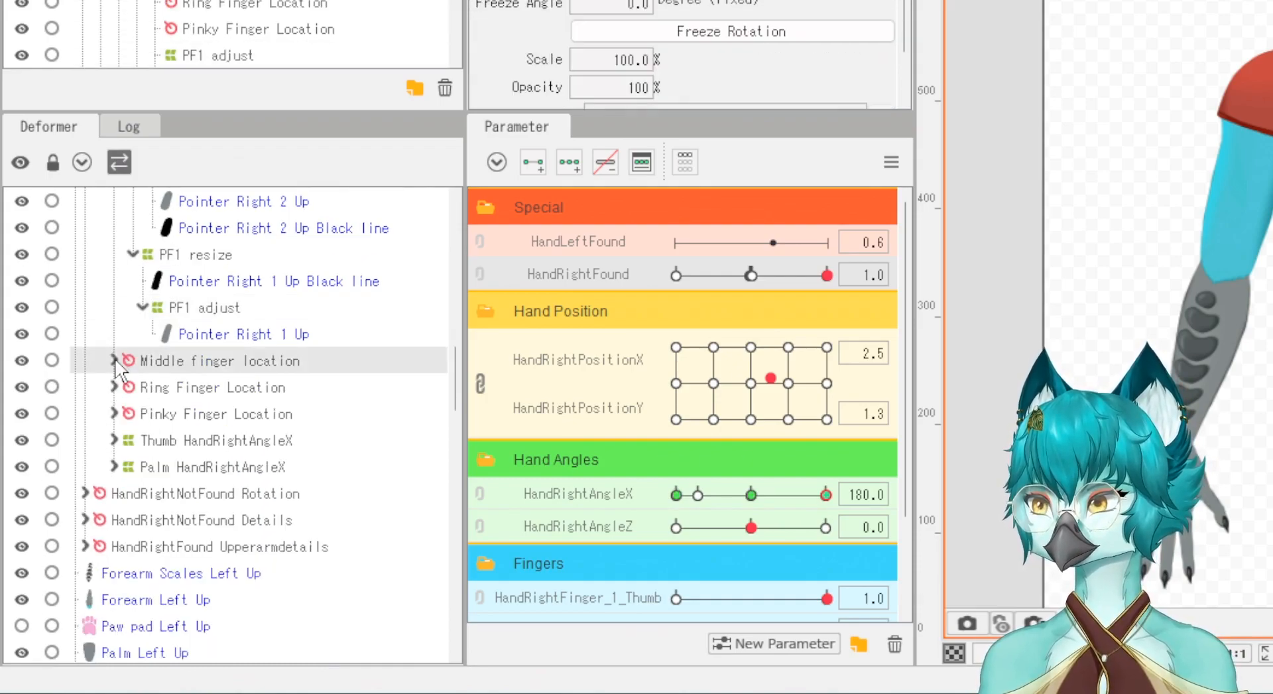
pyautogui.click(115, 363)
pyautogui.scroll(-2, 150, 386)
pyautogui.click(143, 296)
pyautogui.click(124, 292)
pyautogui.click(133, 317)
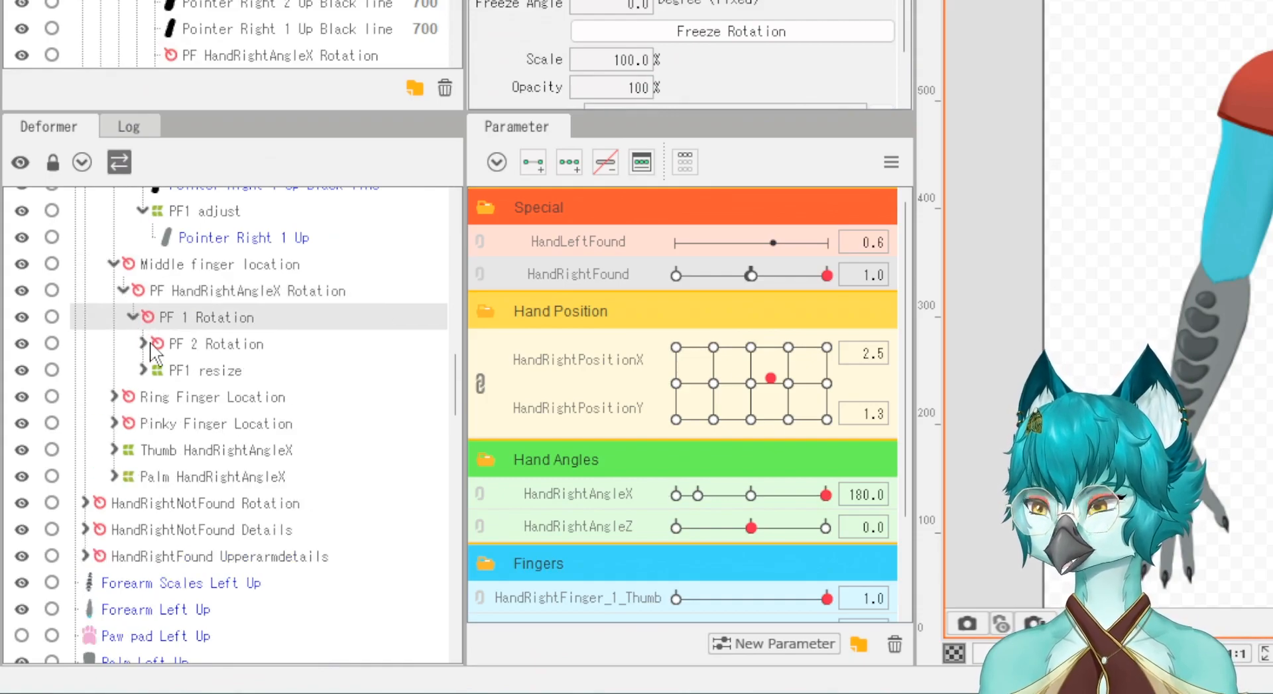
pyautogui.click(143, 345)
pyautogui.click(142, 343)
pyautogui.click(152, 369)
pyautogui.click(162, 392)
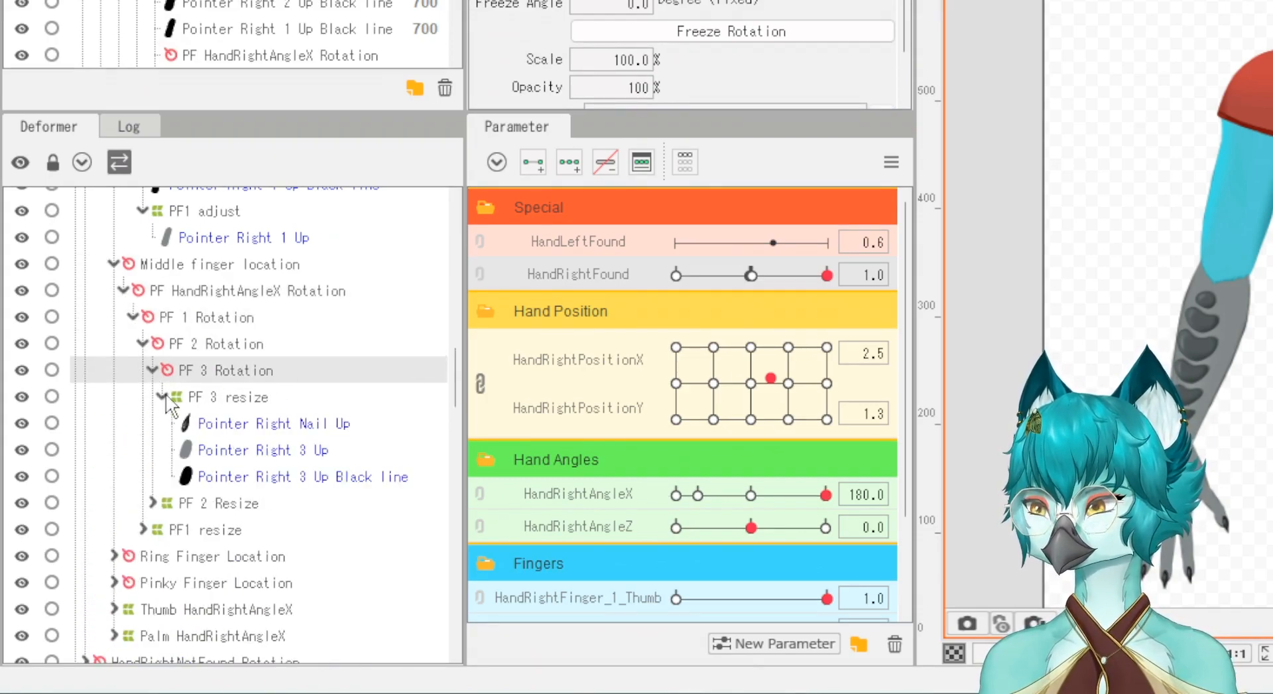
# Step: Expand PF 2 Resize, PF1 resize and MF 1 adjustment under Middle finger location to examine their meshes
pyautogui.scroll(-2, 166, 371)
pyautogui.click(163, 311)
pyautogui.click(161, 311)
pyautogui.doubleClick(157, 391)
pyautogui.scroll(-1, 158, 390)
pyautogui.doubleClick(162, 347)
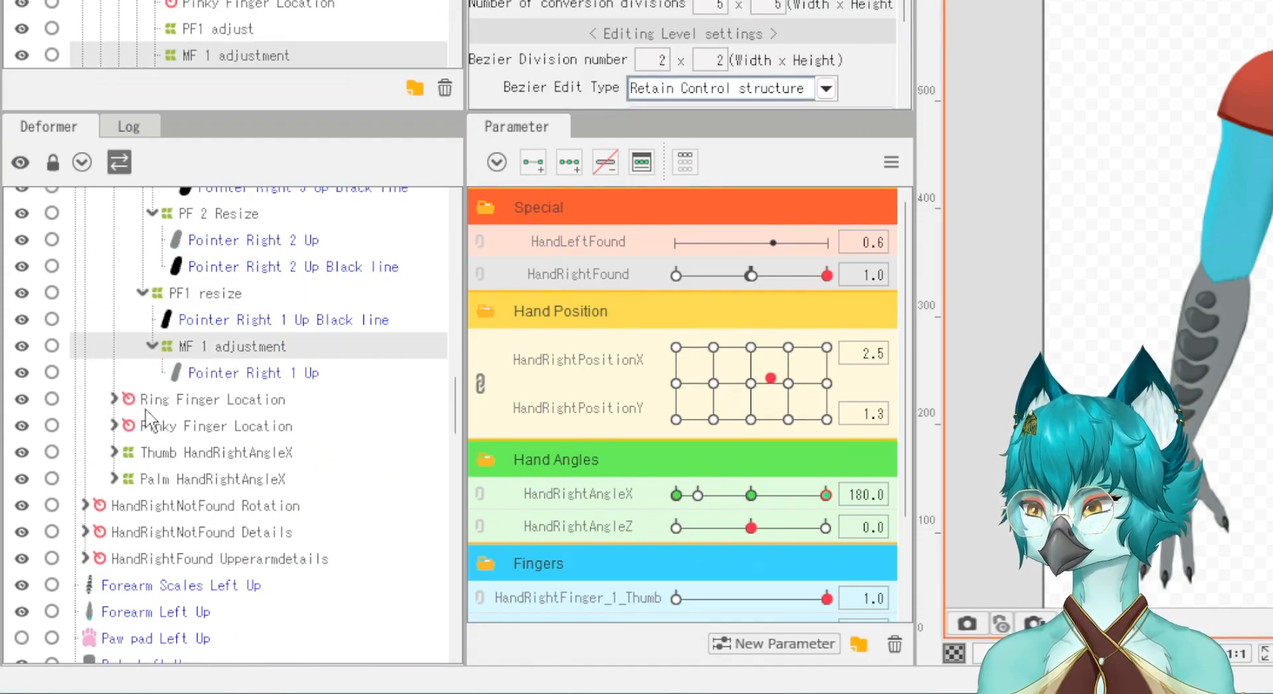
# Step: Expand Ring Finger Location through its PF HandRightAngleX, PF 1, PF 2 and PF 3 rotations down to PF 3 resize
pyautogui.doubleClick(146, 401)
pyautogui.scroll(-1, 148, 398)
pyautogui.click(124, 330)
pyautogui.click(134, 356)
pyautogui.click(144, 383)
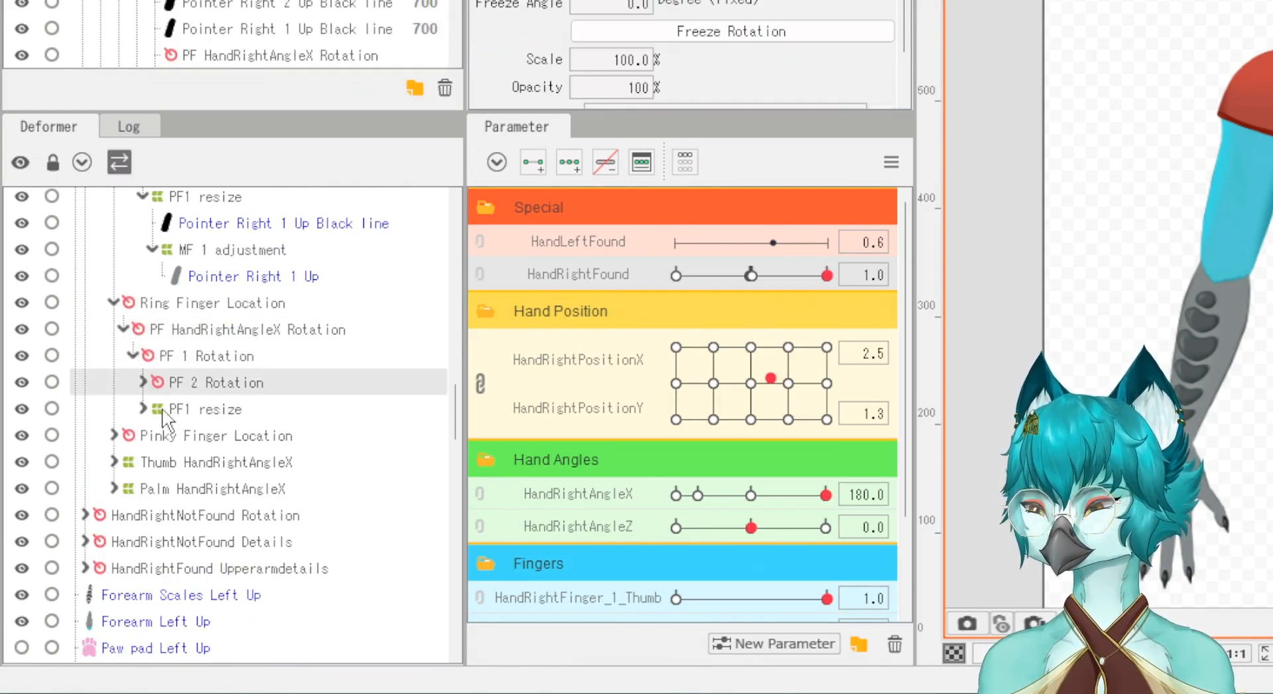
pyautogui.scroll(-1, 161, 403)
pyautogui.click(153, 312)
pyautogui.click(162, 338)
# Step: Expand PF 2 Resize, PF1 resize and RF 1 adjustment under Ring Finger Location to show their meshes
pyautogui.click(153, 445)
pyautogui.scroll(-1, 154, 441)
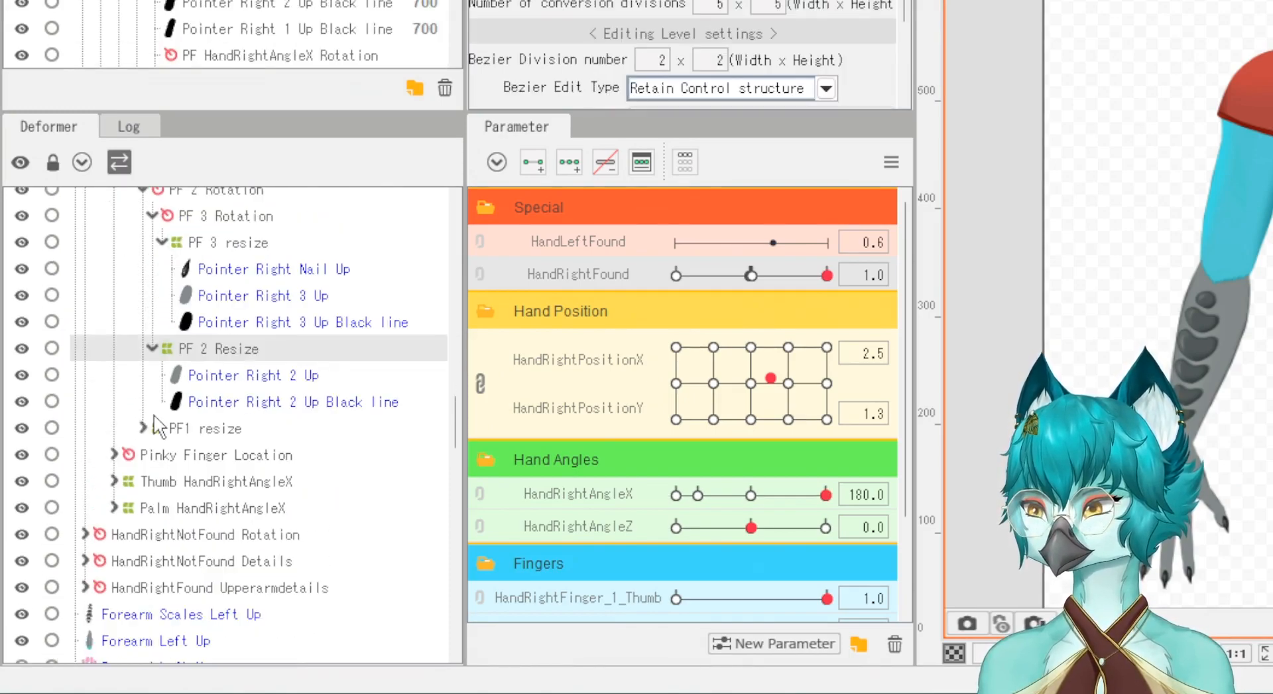
pyautogui.click(144, 429)
pyautogui.scroll(-1, 147, 432)
pyautogui.doubleClick(157, 388)
pyautogui.scroll(-1, 158, 391)
# Step: Expand Pinky Finger Location through its PF HandRightAngleX Rotation, PF 1 Rotation and PF 2 Rotation
pyautogui.doubleClick(137, 343)
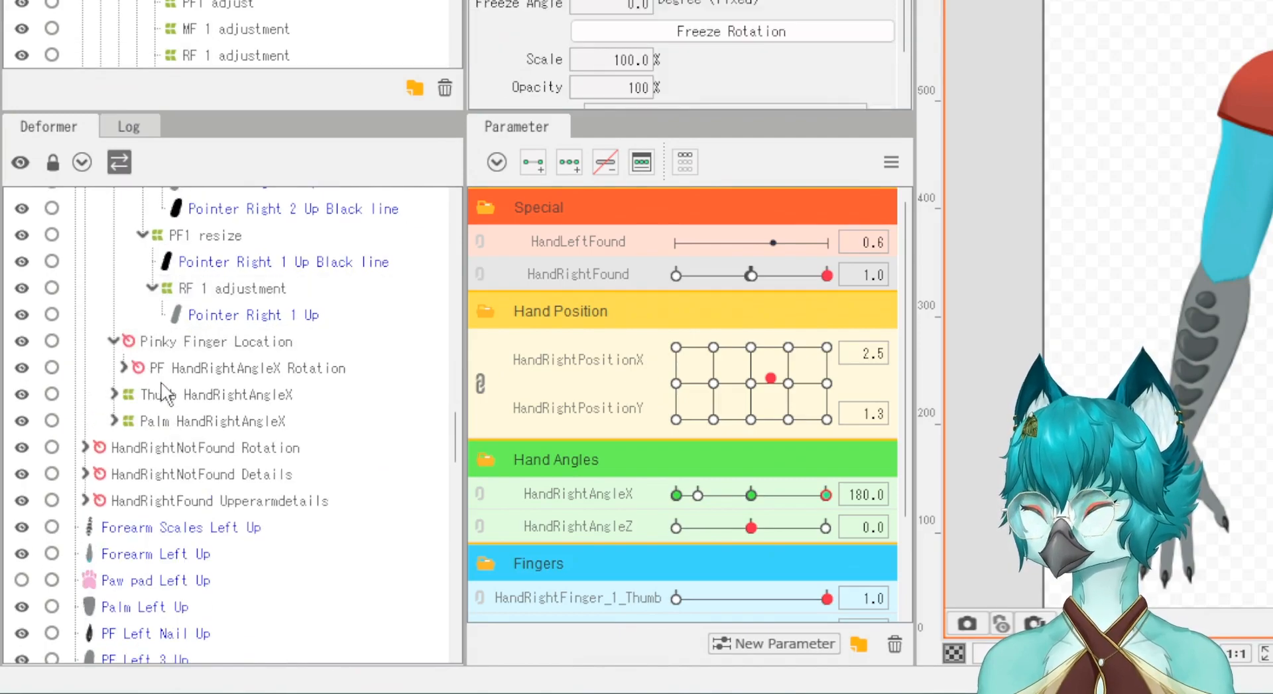
pyautogui.scroll(-1, 161, 382)
pyautogui.click(161, 265)
pyautogui.doubleClick(162, 270)
pyautogui.doubleClick(166, 297)
pyautogui.doubleClick(175, 324)
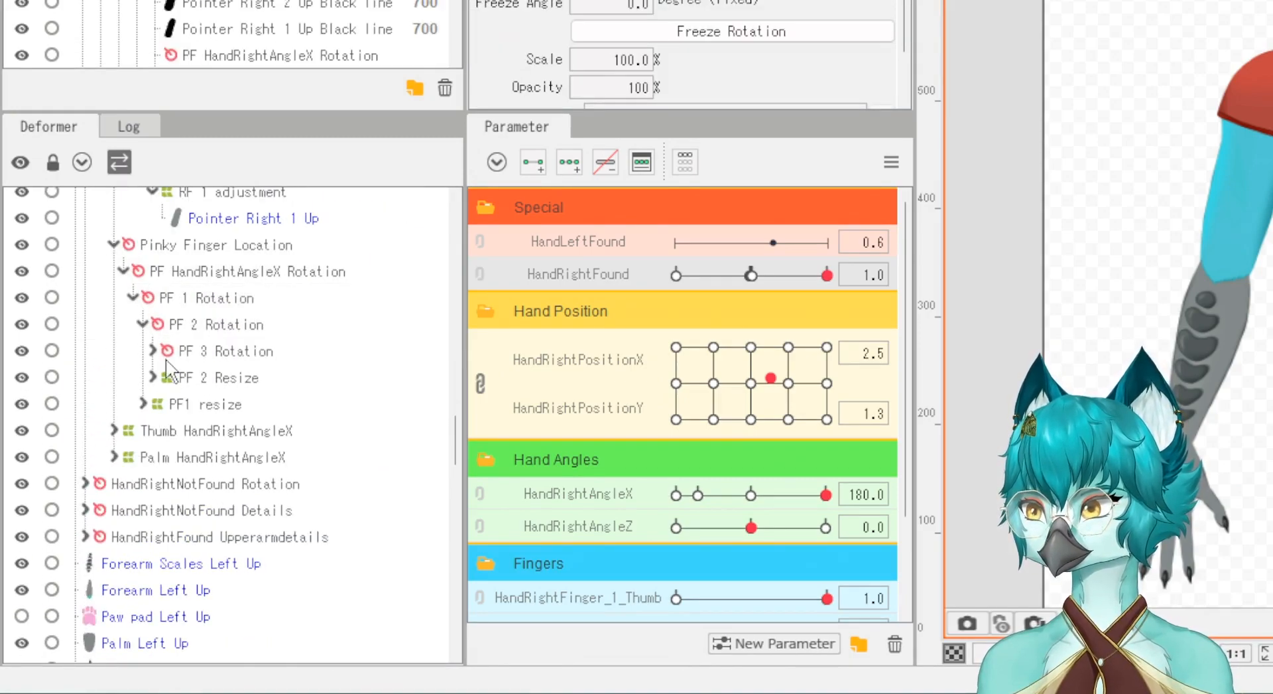
# Step: Expand the pinky's PF 3 Rotation, PF 3 resize, PF 2 Resize, PF1 resize and PF 1 adjustment down to their meshes
pyautogui.doubleClick(185, 351)
pyautogui.doubleClick(176, 380)
pyautogui.scroll(-1, 165, 457)
pyautogui.doubleClick(166, 387)
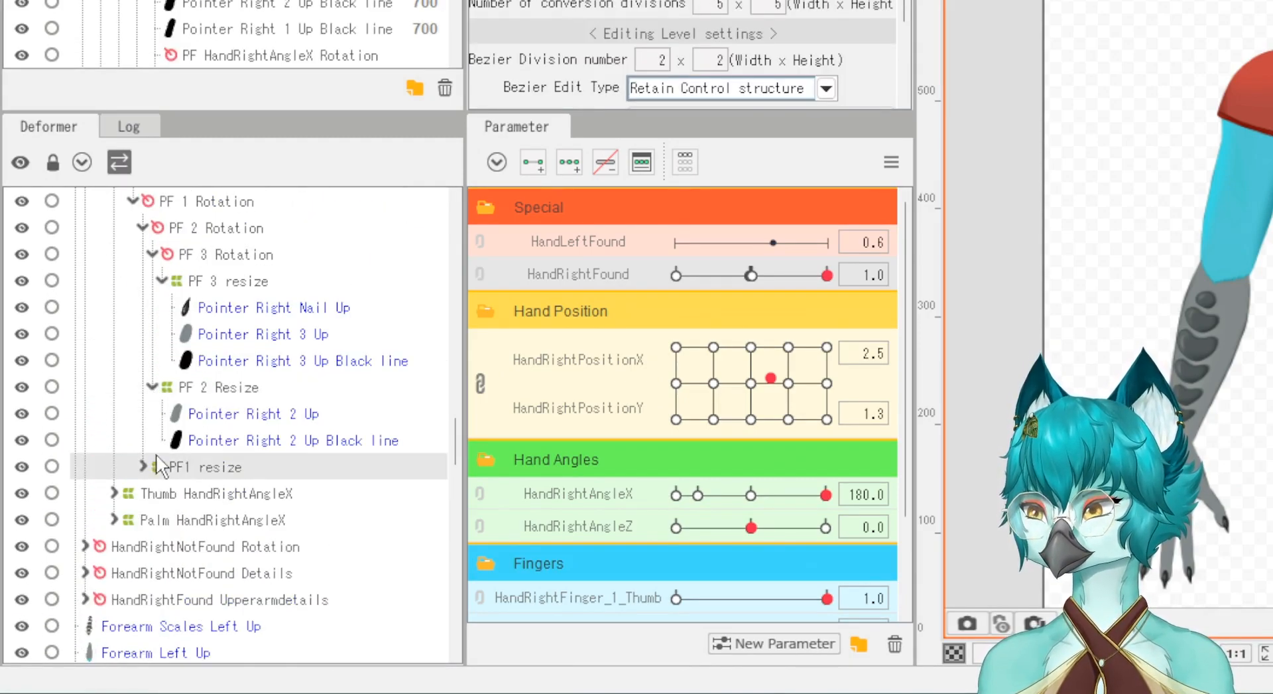
pyautogui.doubleClick(157, 465)
pyautogui.scroll(-1, 159, 463)
pyautogui.doubleClick(167, 424)
# Step: Expand Thumb HandRightAngleX through the Thumb 1, 2 and 3 curl and twirl location deformers
pyautogui.doubleClick(159, 476)
pyautogui.scroll(-1, 159, 476)
pyautogui.doubleClick(142, 407)
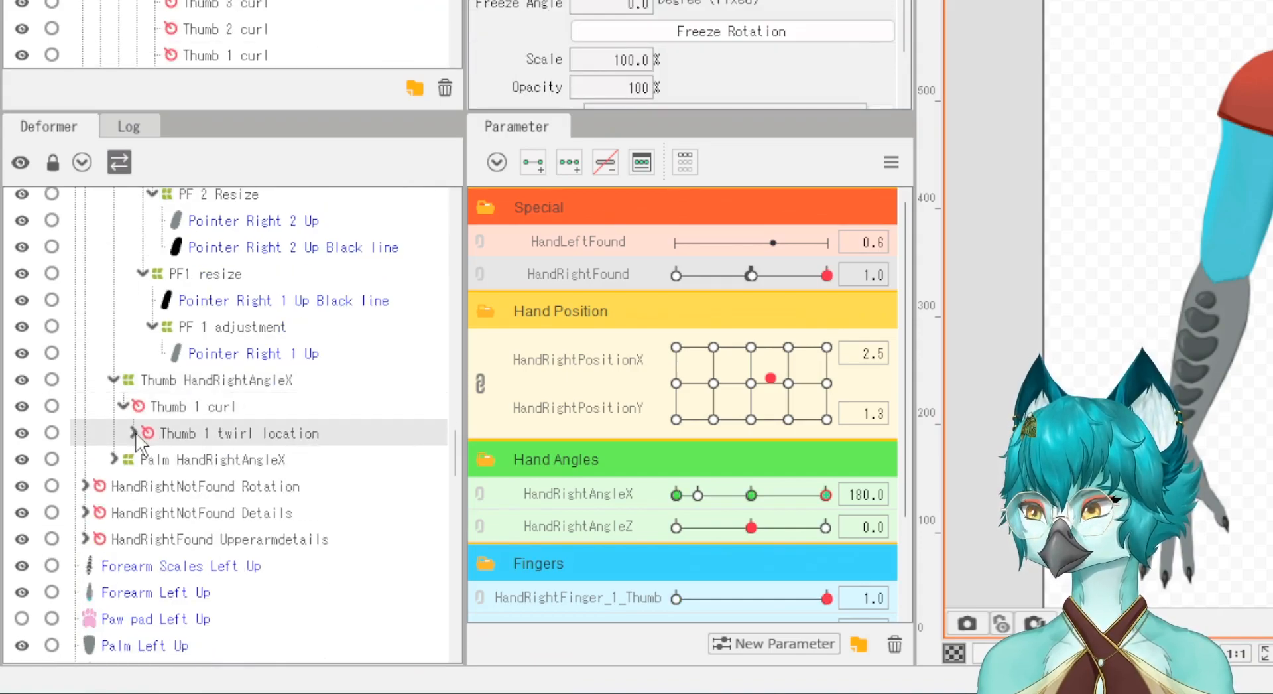
pyautogui.doubleClick(145, 433)
pyautogui.click(153, 486)
pyautogui.scroll(-1, 159, 488)
pyautogui.doubleClick(199, 472)
pyautogui.doubleClick(272, 496)
pyautogui.scroll(-1, 172, 490)
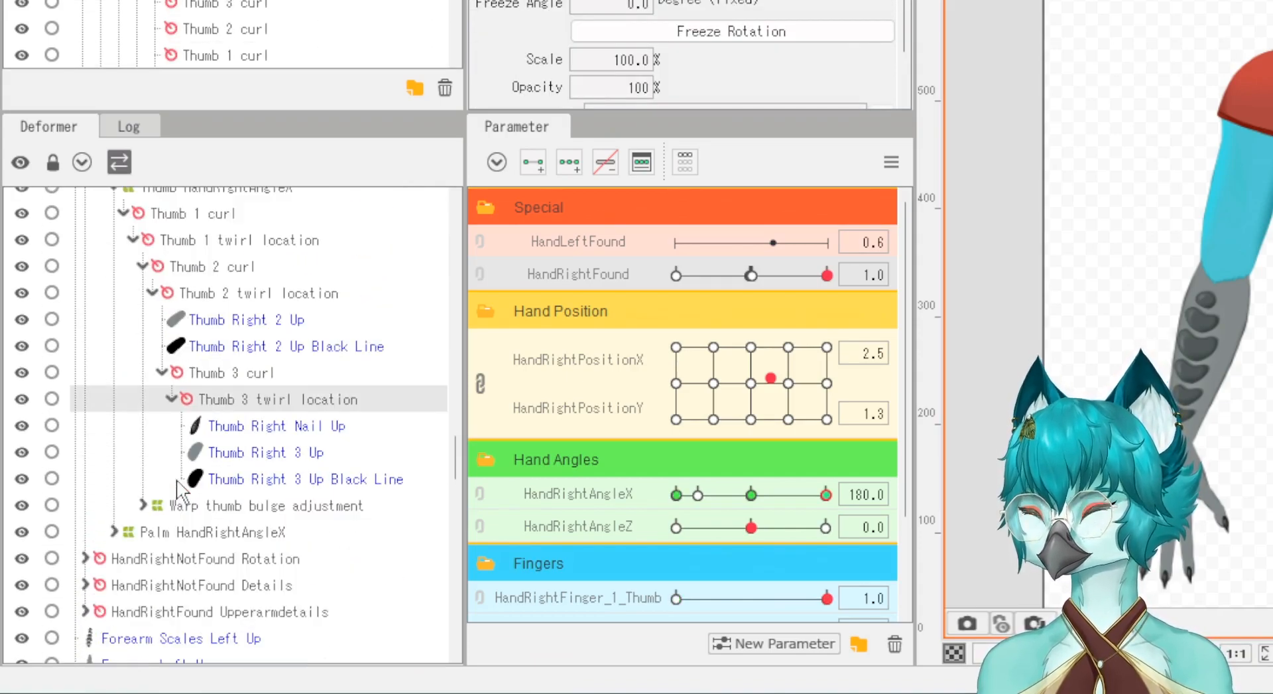
# Step: Expand Warp thumb bulge adjustment, Thumb base color adjustment, Palm HandRightAngleX and Paw pad Hand Right Angle X
pyautogui.doubleClick(176, 504)
pyautogui.scroll(-1, 172, 491)
pyautogui.doubleClick(173, 457)
pyautogui.scroll(-1, 169, 464)
pyautogui.doubleClick(166, 417)
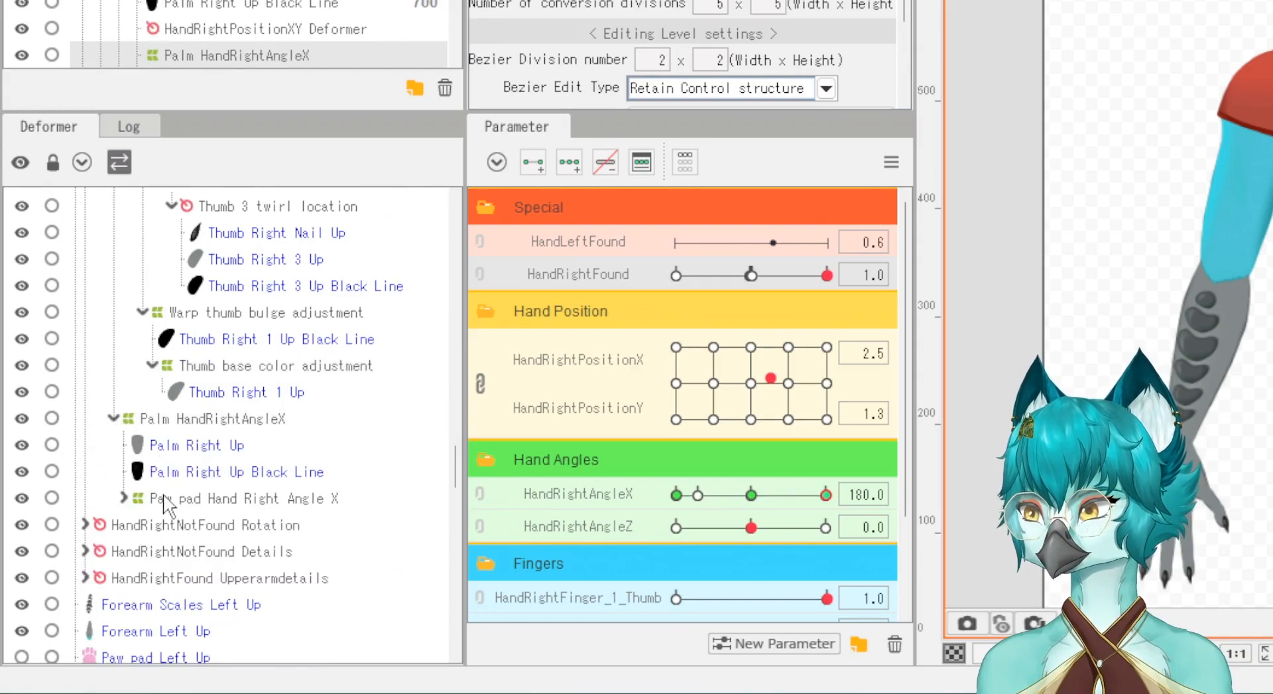
pyautogui.doubleClick(176, 497)
# Step: Expand HandRightNotFound Rotation, HandRightNotFound Details and HandRightFound Upperarmdetails in the deformer hierarchy
pyautogui.scroll(-1, 171, 481)
pyautogui.doubleClick(103, 365)
pyautogui.scroll(-3, 109, 374)
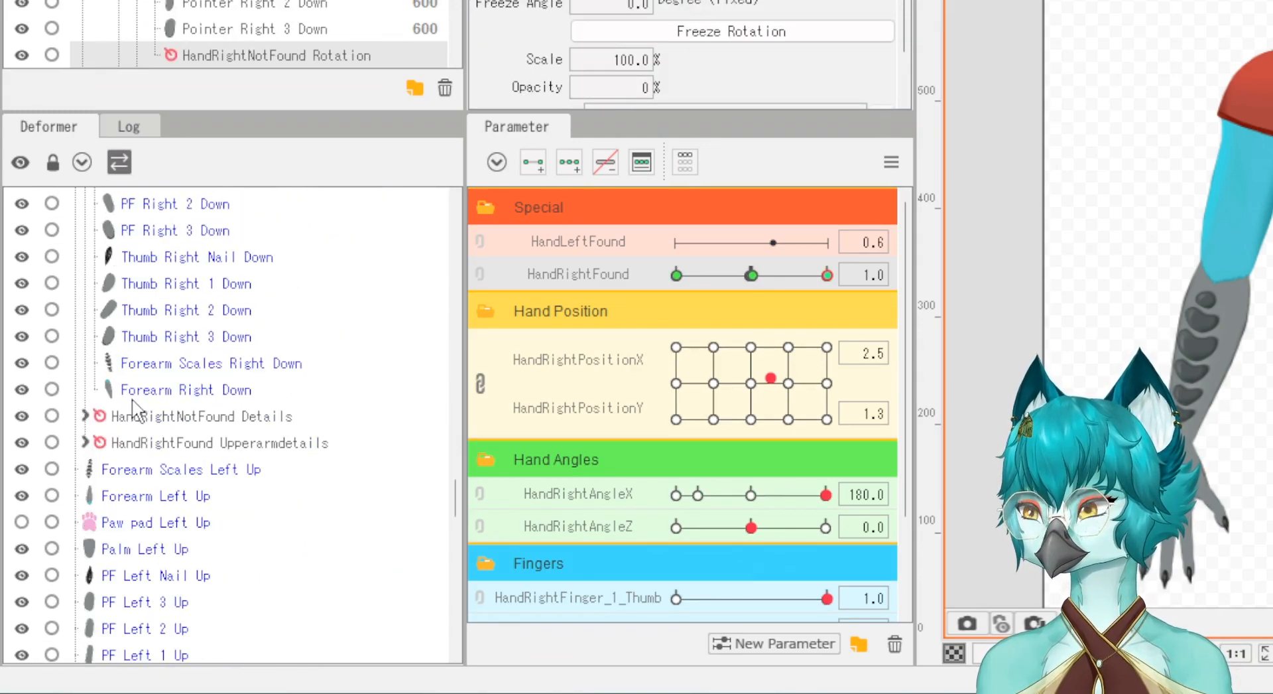
pyautogui.click(112, 417)
pyautogui.doubleClick(110, 416)
pyautogui.scroll(-3, 110, 421)
pyautogui.doubleClick(106, 400)
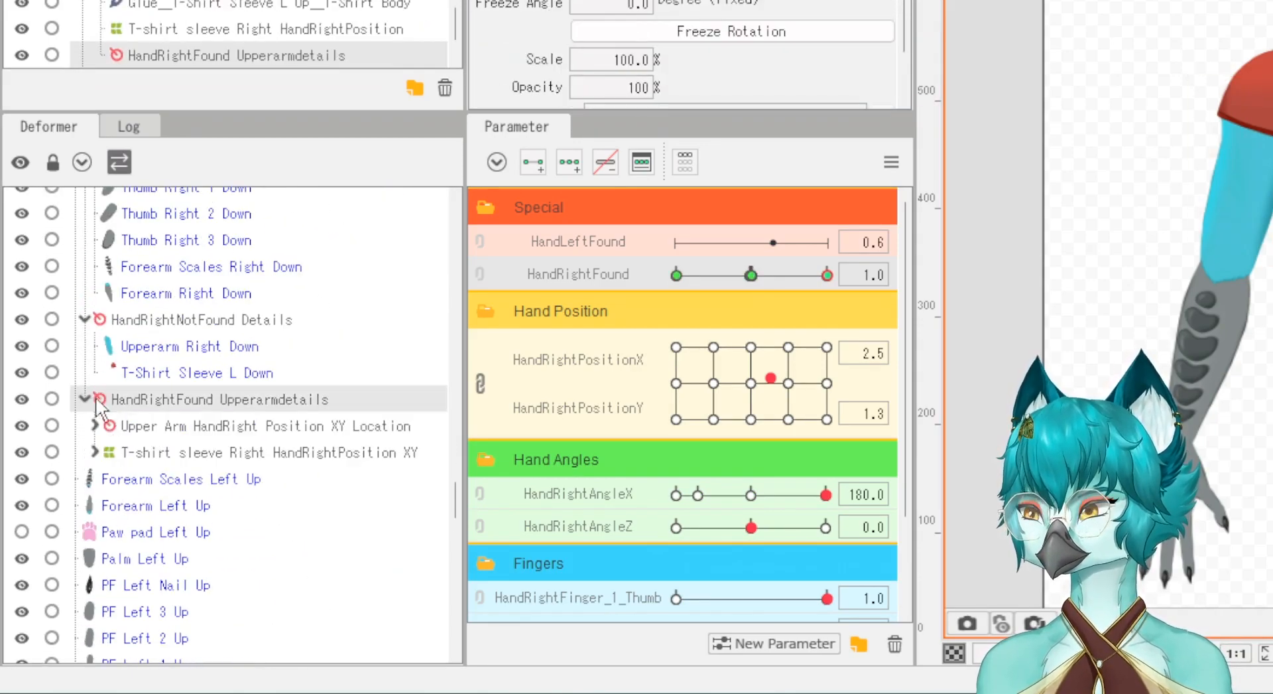
# Step: Expand the Upper Arm HandRight Position XY Location, its XYWarp and the T-shirt sleeve Right HandRightPosition XY warp
pyautogui.click(99, 428)
pyautogui.scroll(-1, 96, 424)
pyautogui.click(105, 357)
pyautogui.click(96, 408)
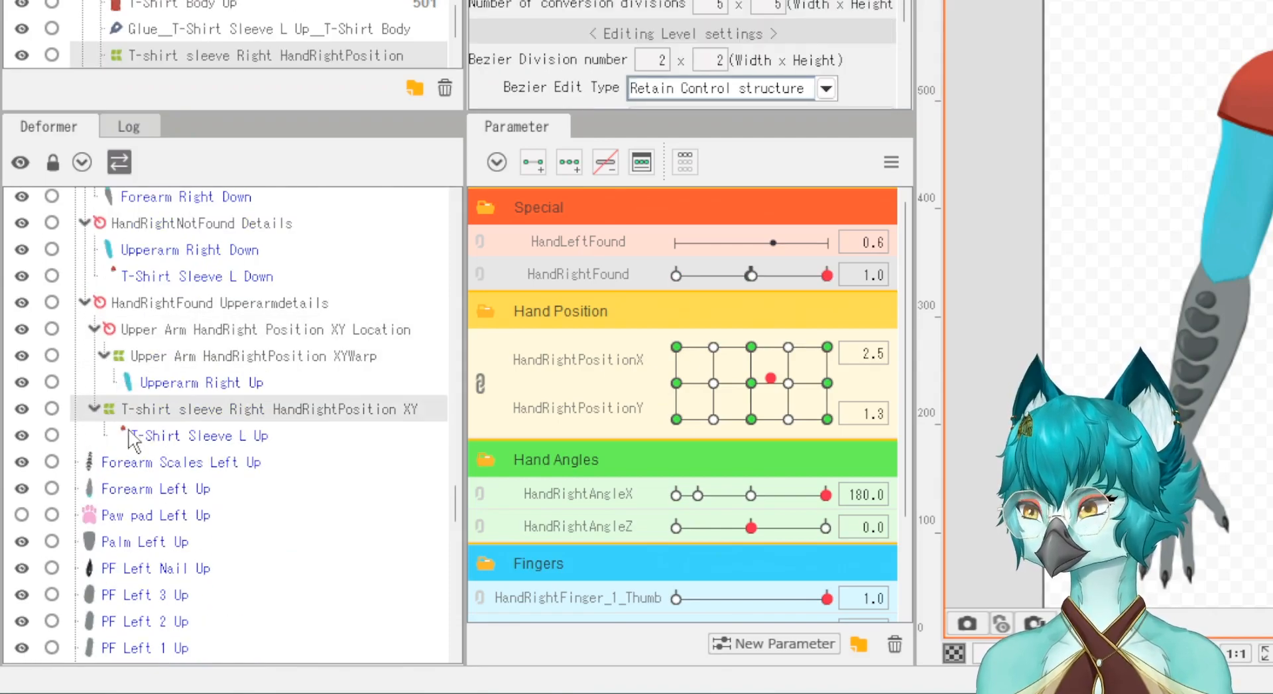
# Step: Select the whole Right Arm deformer hierarchy, from T-Shirt Sleeve L Up back to the Right Arm rotation deformer
pyautogui.click(128, 432)
pyautogui.scroll(1, 196, 424)
pyautogui.click(197, 527)
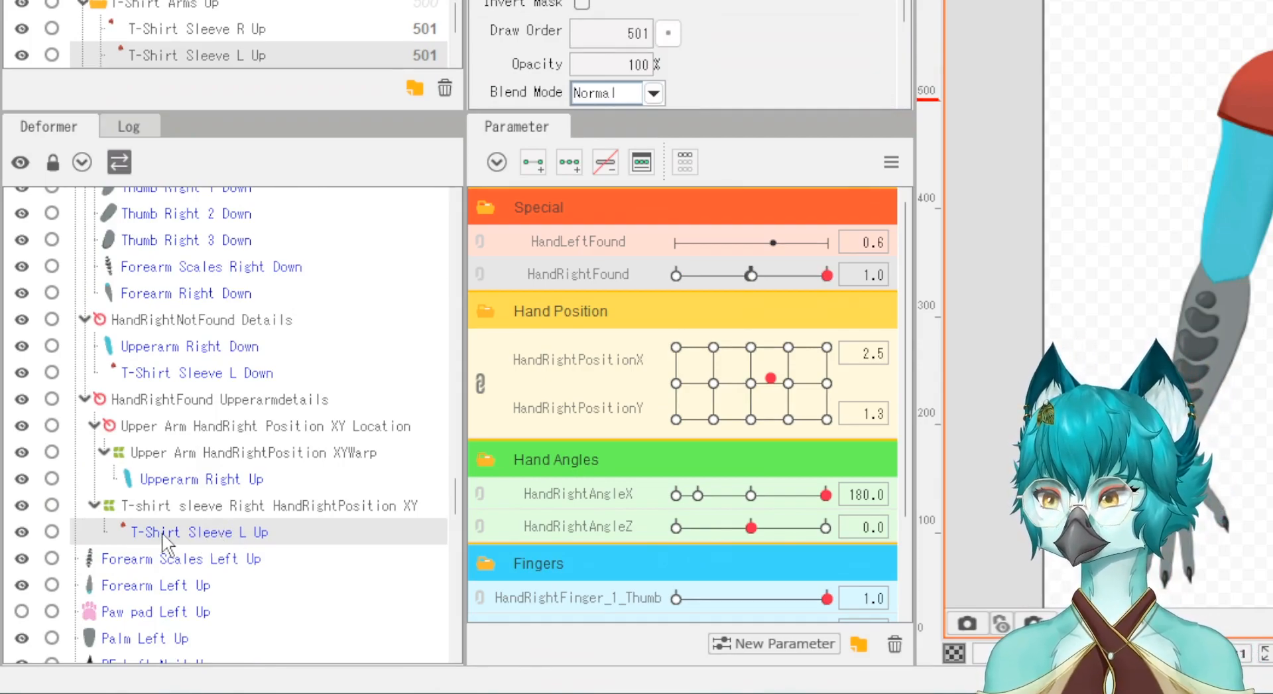
pyautogui.scroll(-10, 206, 530)
pyautogui.scroll(12, 239, 531)
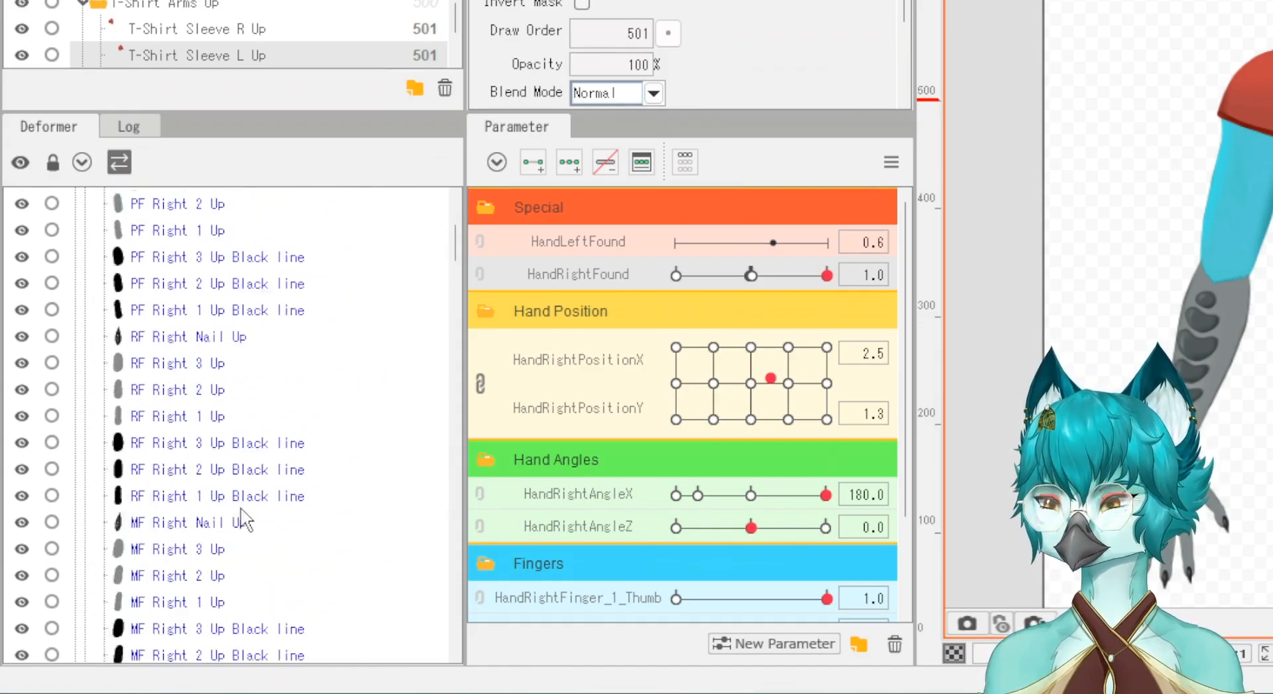
pyautogui.doubleClick(159, 208)
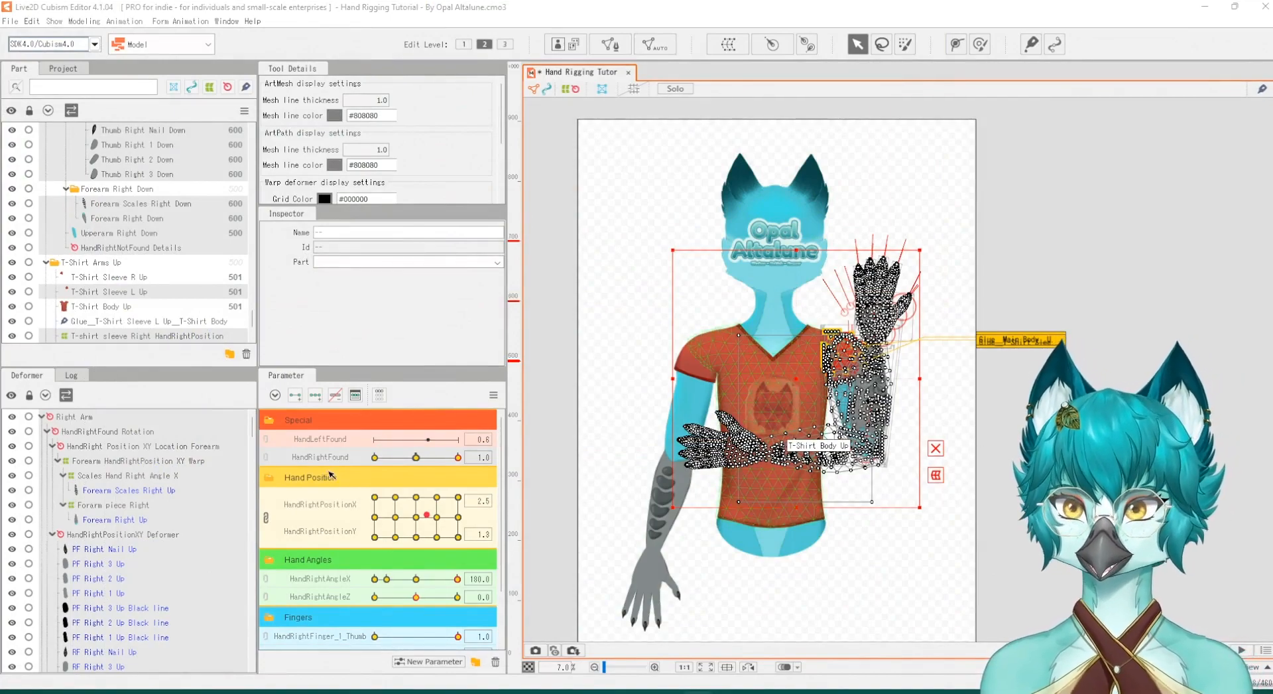
# Step: Set HandRightPosition to about X 1.8, Y -0.1 and paste a duplicate of the selected Right Arm hierarchy
pyautogui.scroll(-2, 331, 475)
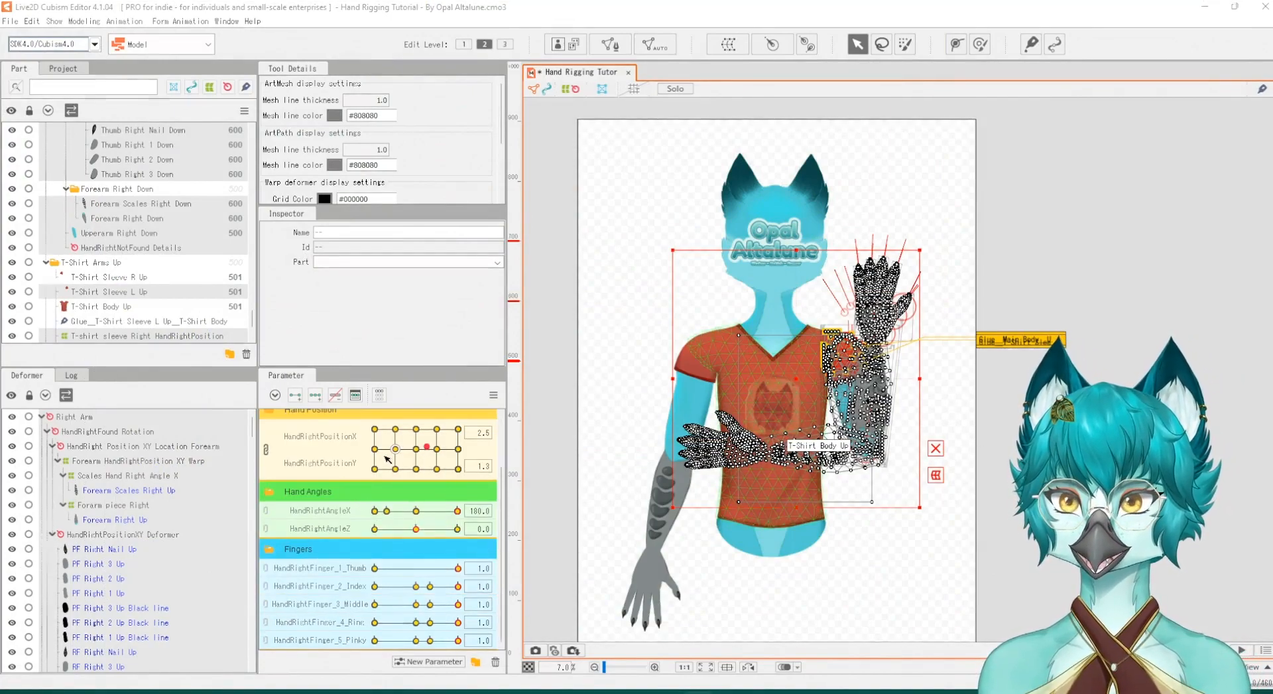
pyautogui.moveTo(417, 454); pyautogui.dragTo(411, 457)
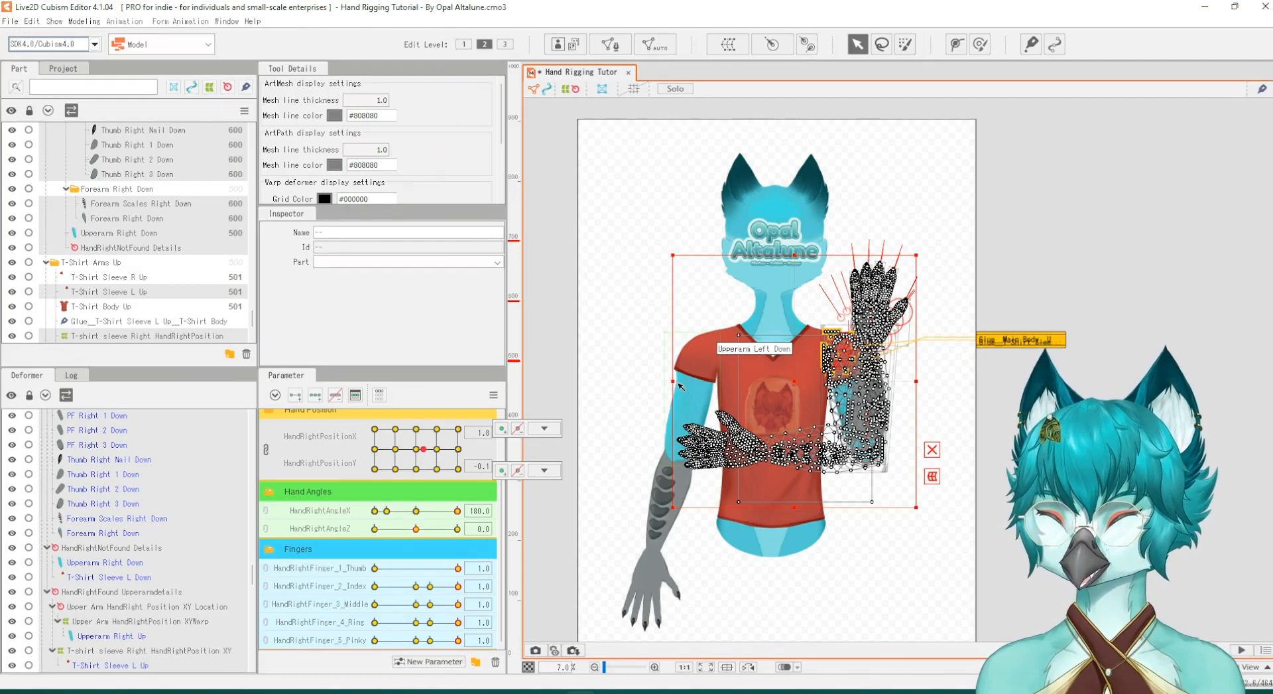
pyautogui.hotkey('ctrl', 'v')
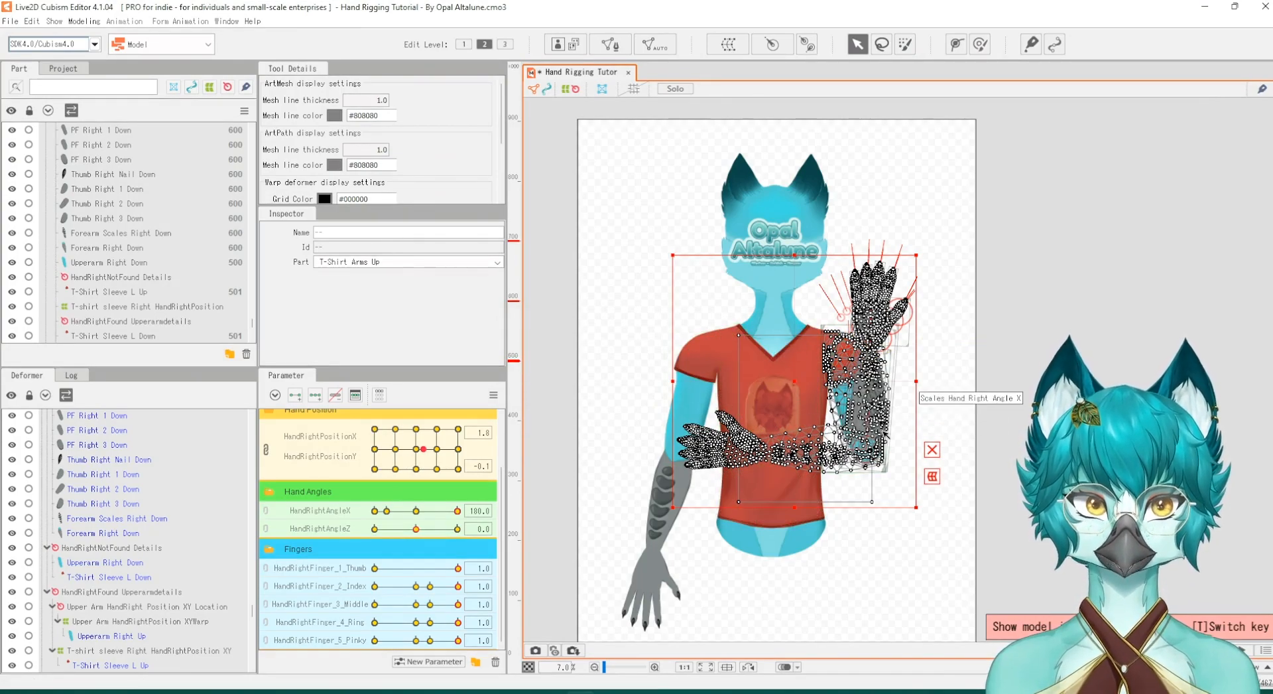
# Step: Rename the duplicated Right Arm rotation deformer as Left Arm
pyautogui.scroll(4, 118, 552)
pyautogui.scroll(8, 118, 552)
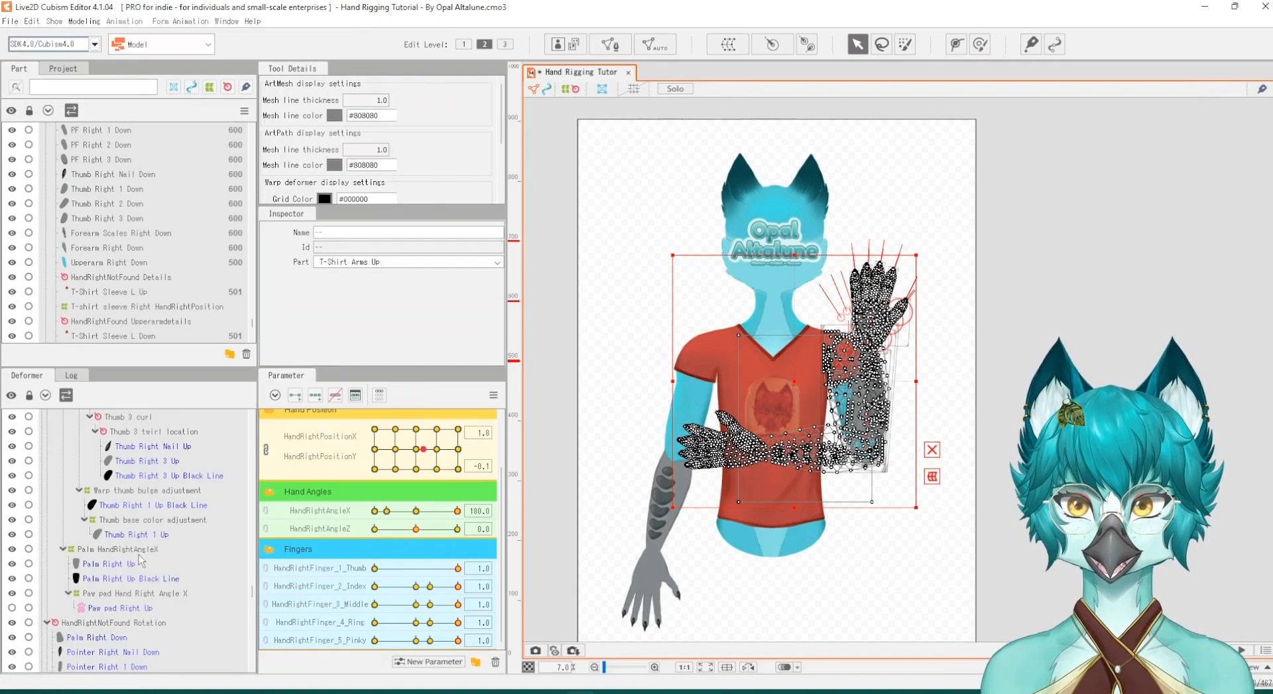
pyautogui.scroll(5, 141, 561)
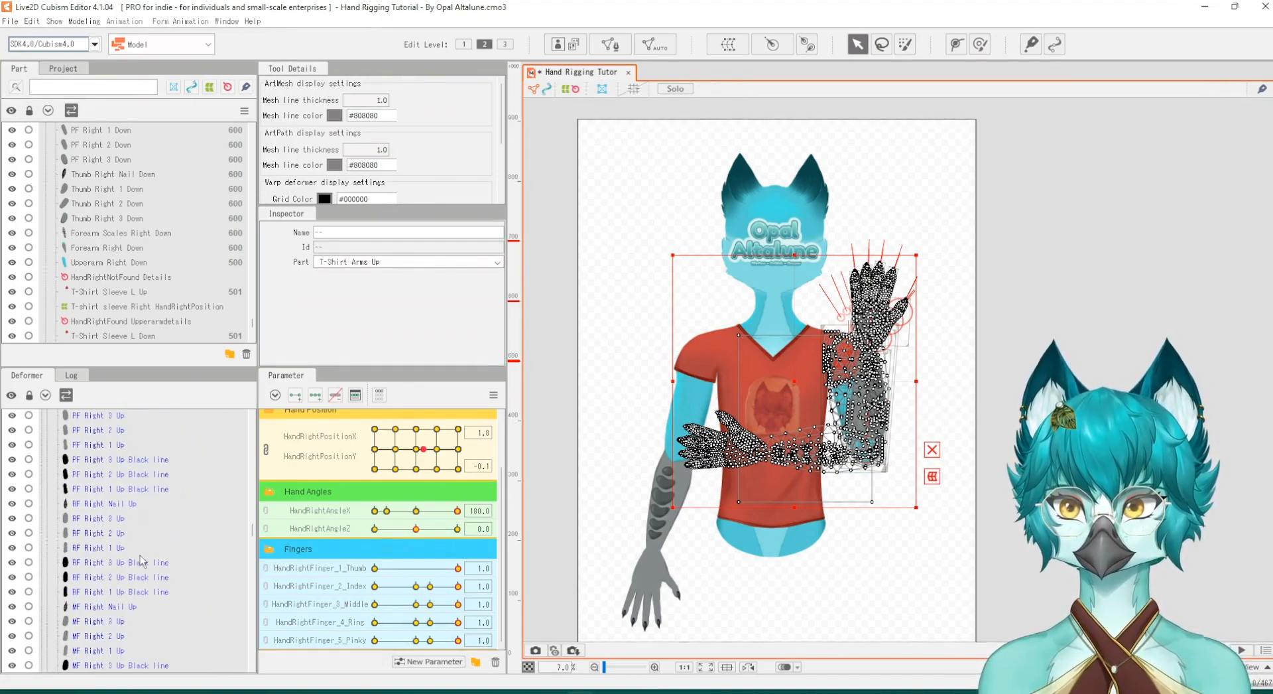
pyautogui.scroll(-3, 140, 560)
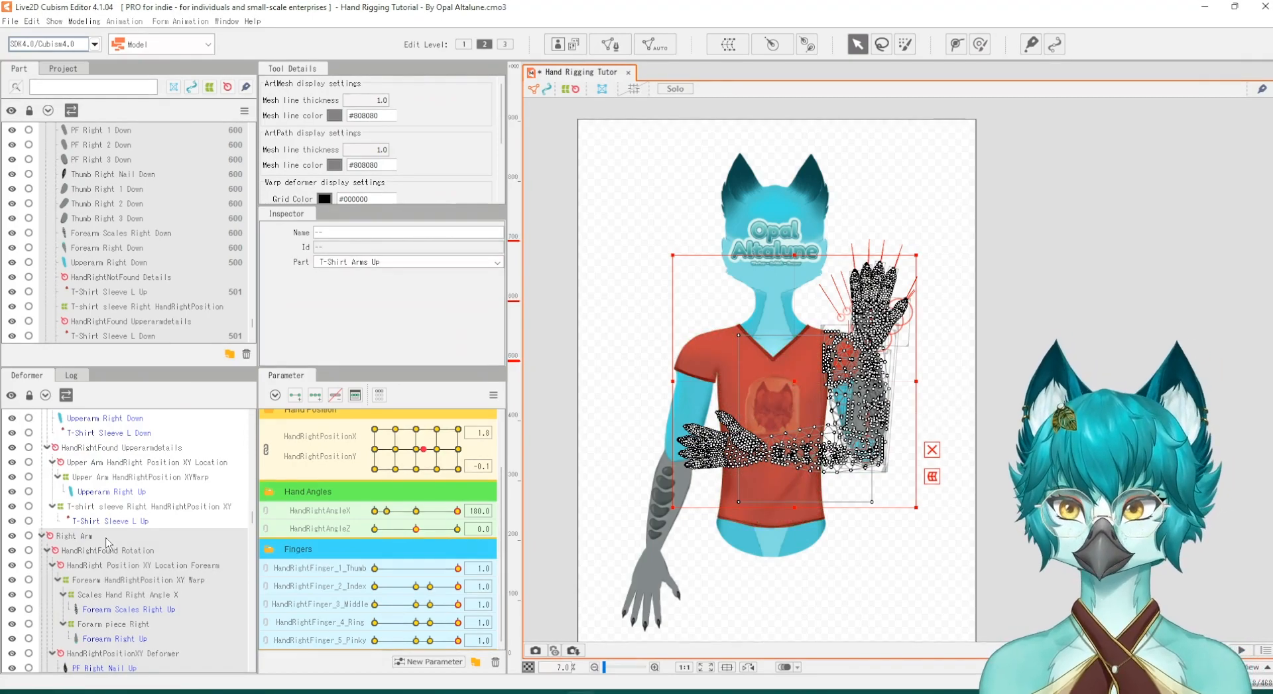
pyautogui.click(73, 536)
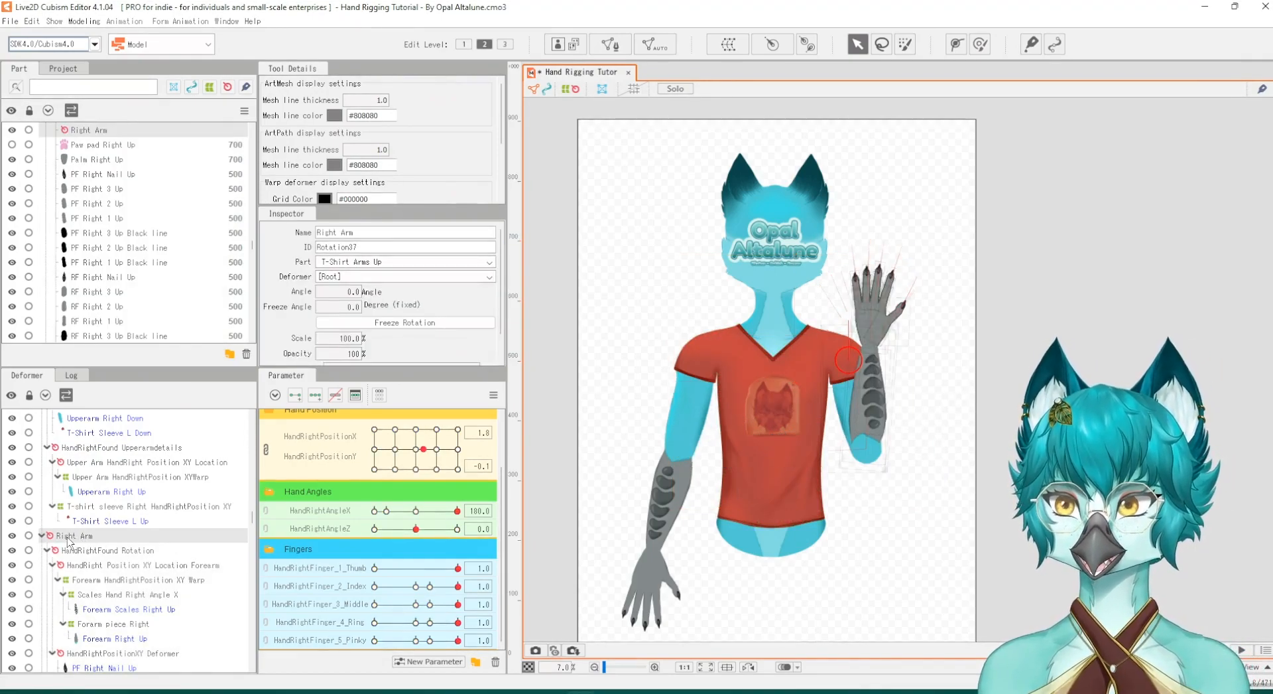
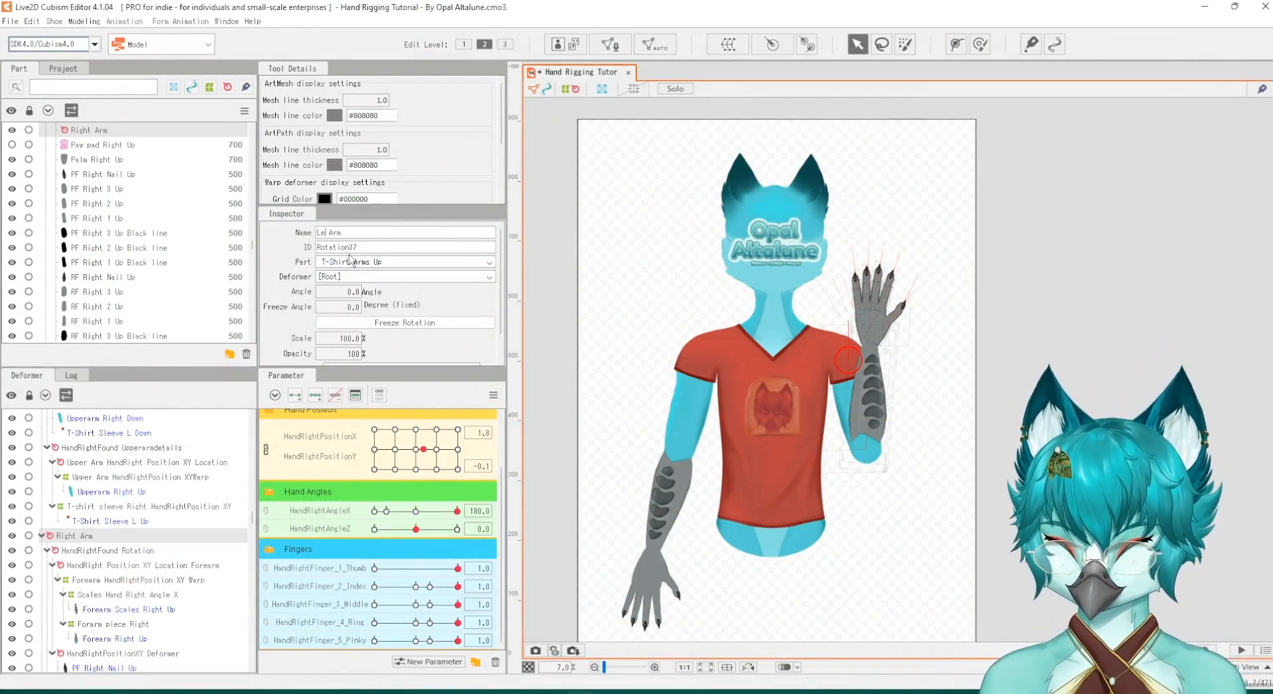
pyautogui.press('Return')
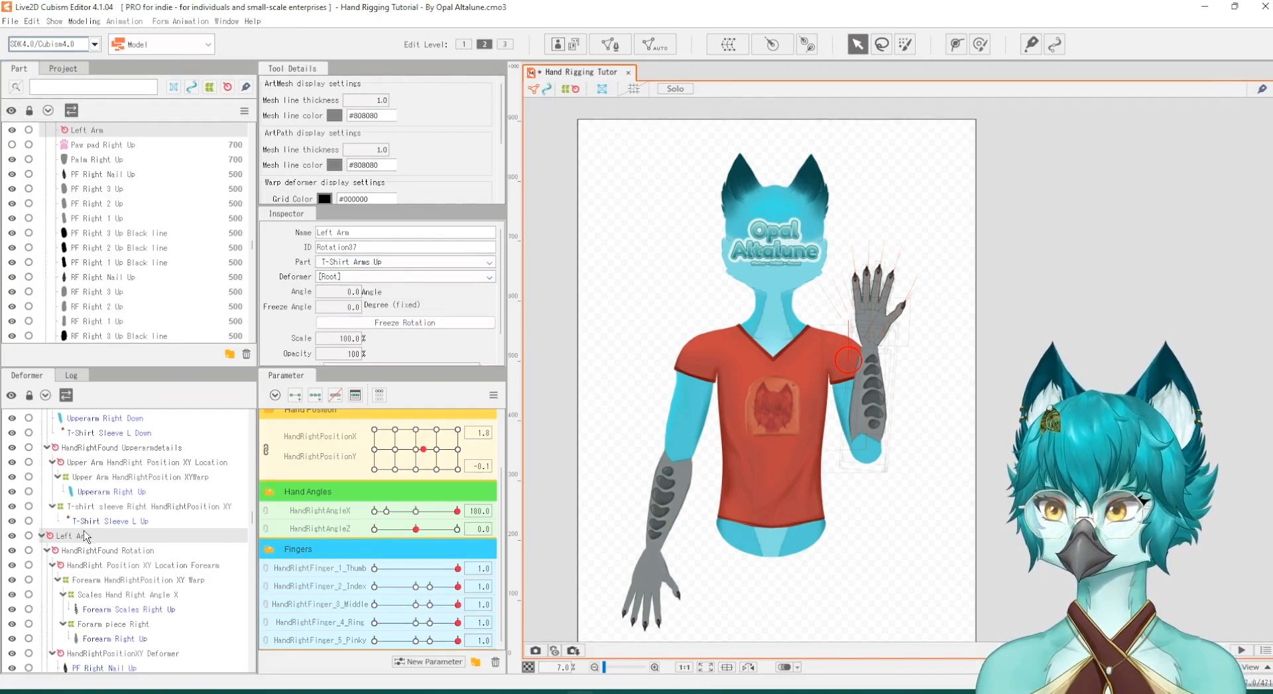
# Step: Collapse the Right Arm and Left Arm hierarchies in the deformer list
pyautogui.scroll(-15, 81, 537)
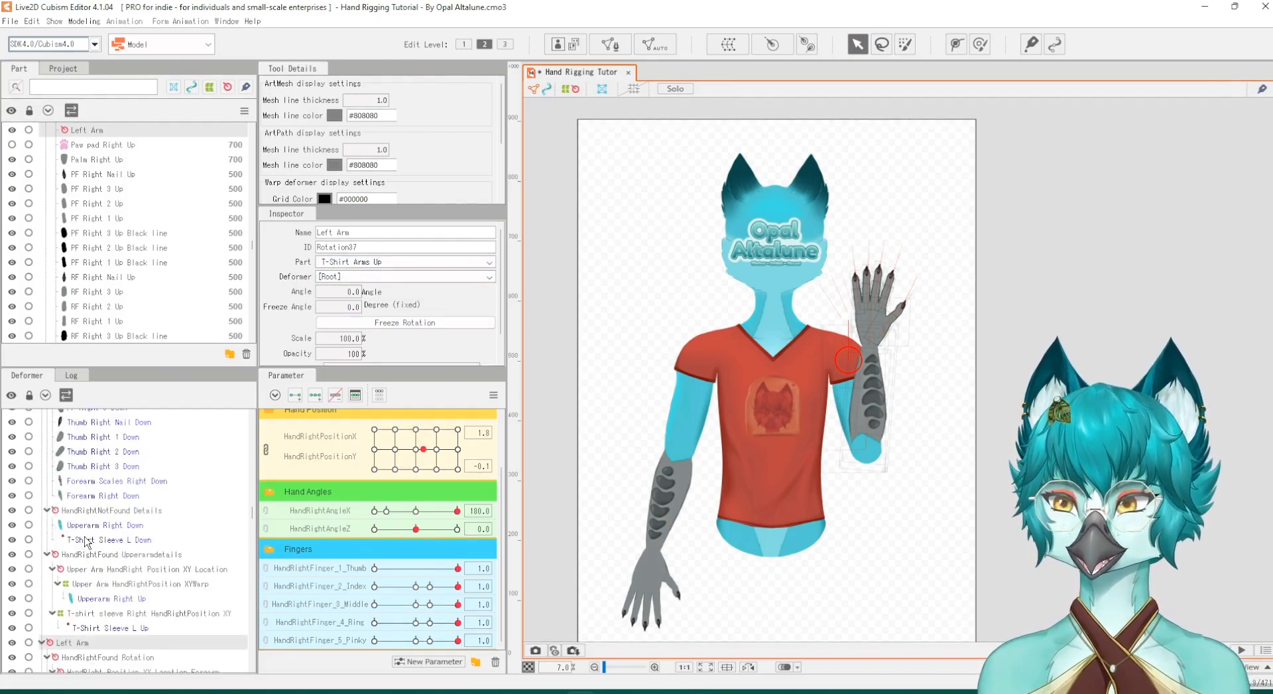
pyautogui.scroll(-8, 85, 540)
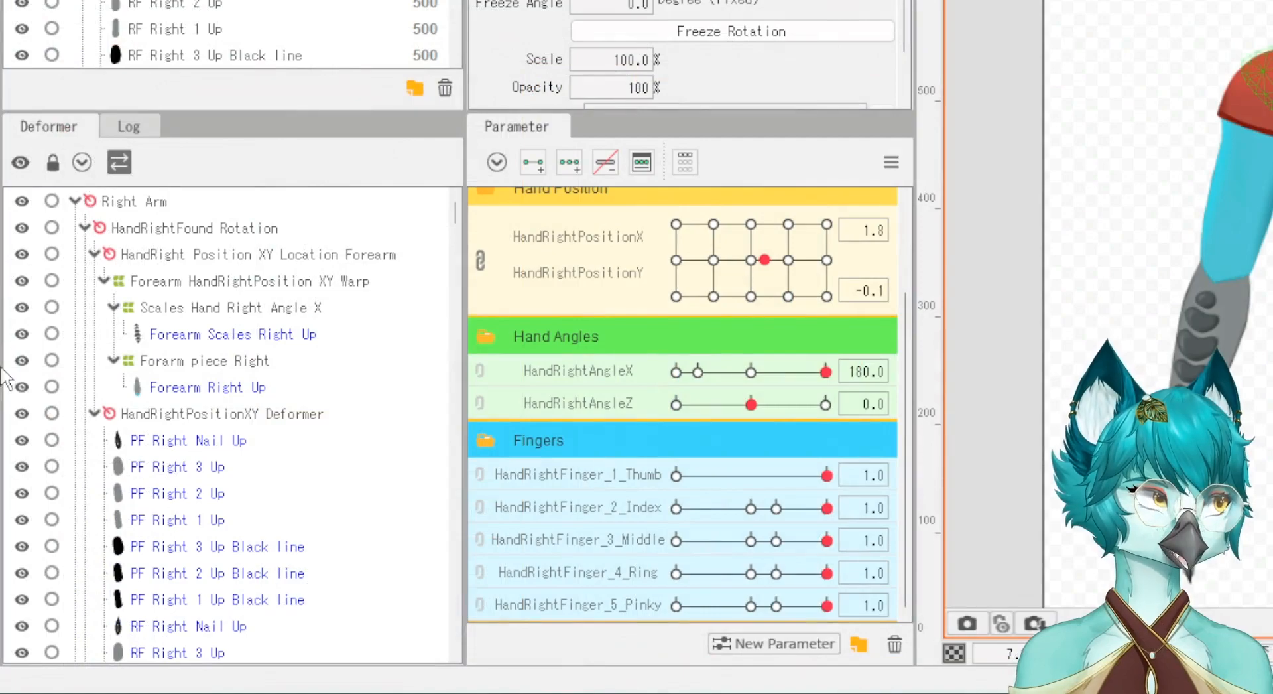
pyautogui.click(75, 201)
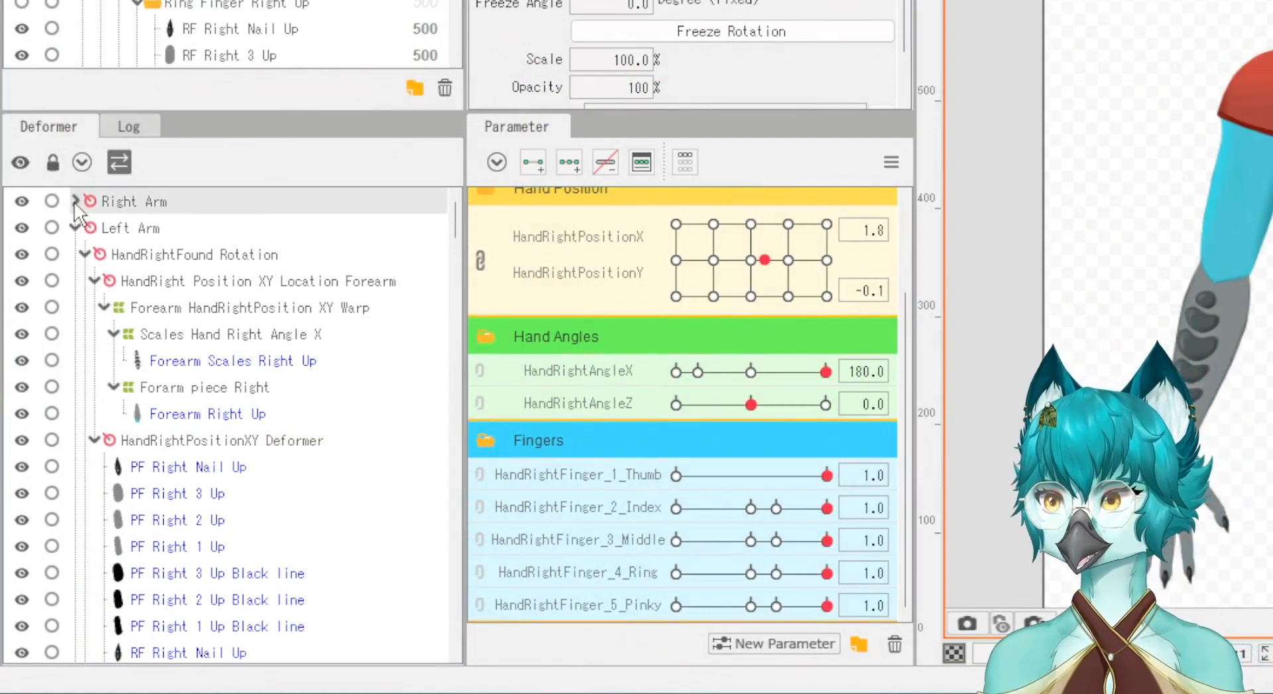
pyautogui.click(75, 228)
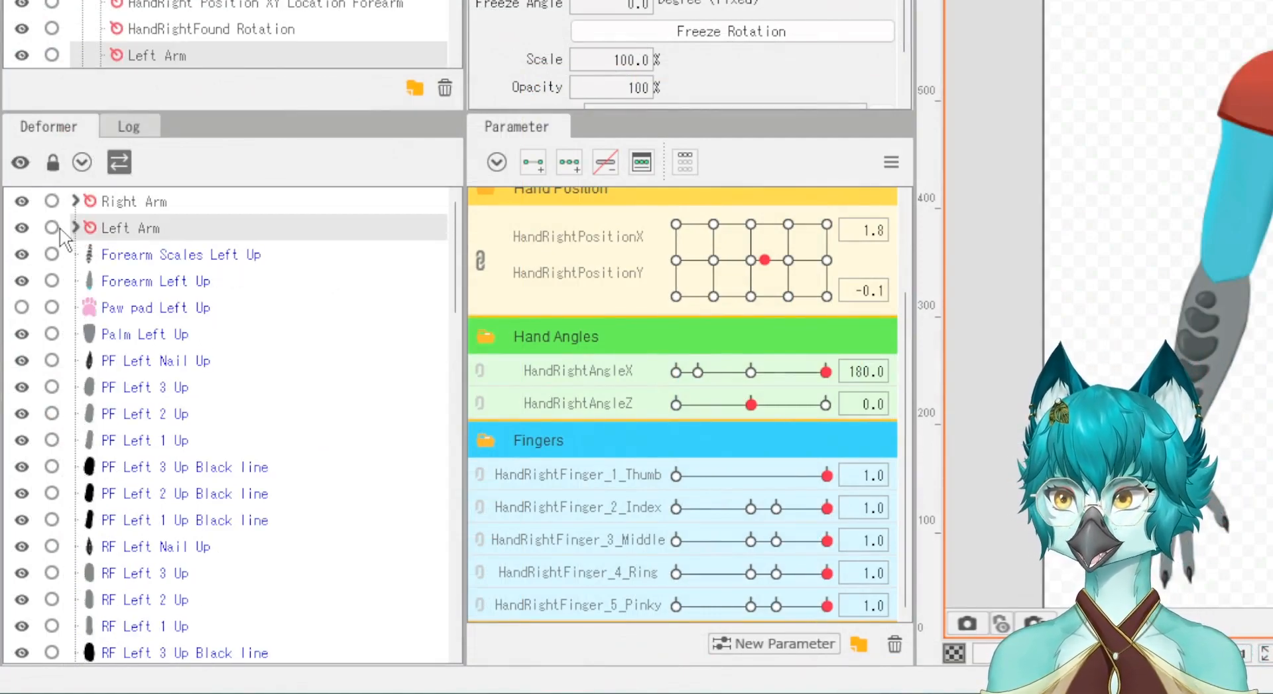
pyautogui.click(112, 202)
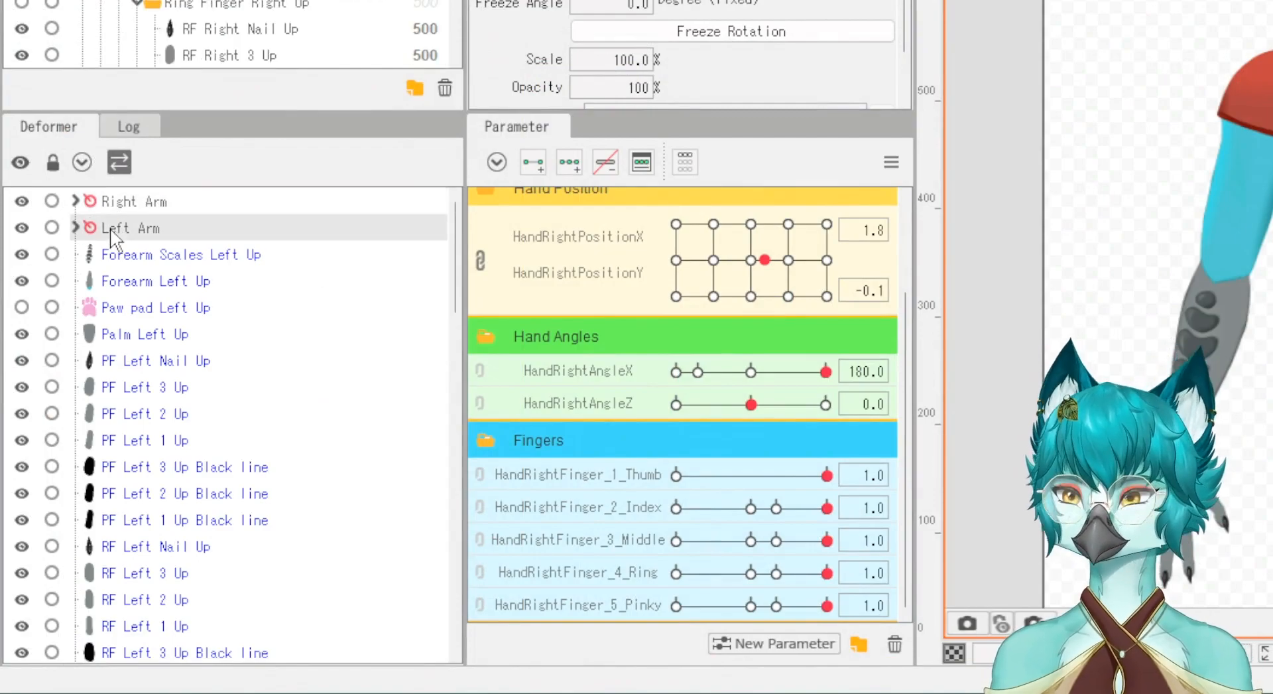
# Step: Expand Left Arm and select its entire hierarchy, from the Left Arm deformer through T-Shirt Sleeve L Up
pyautogui.click(112, 229)
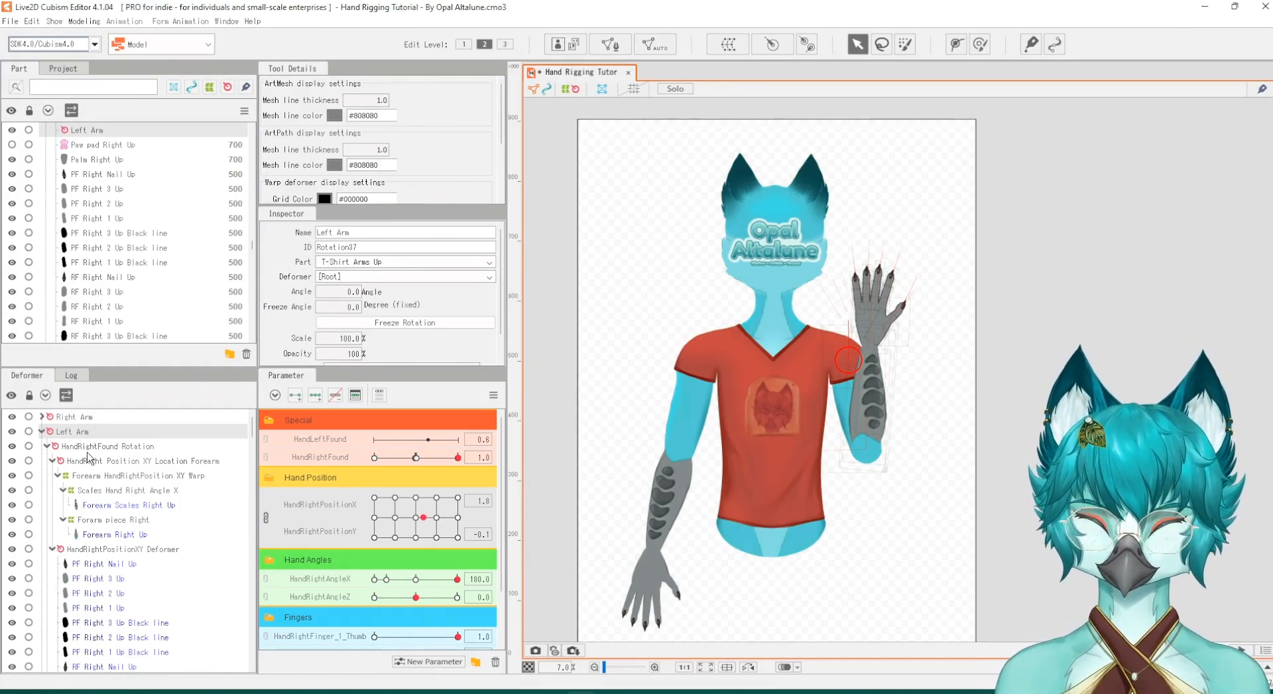
pyautogui.scroll(-10, 70, 449)
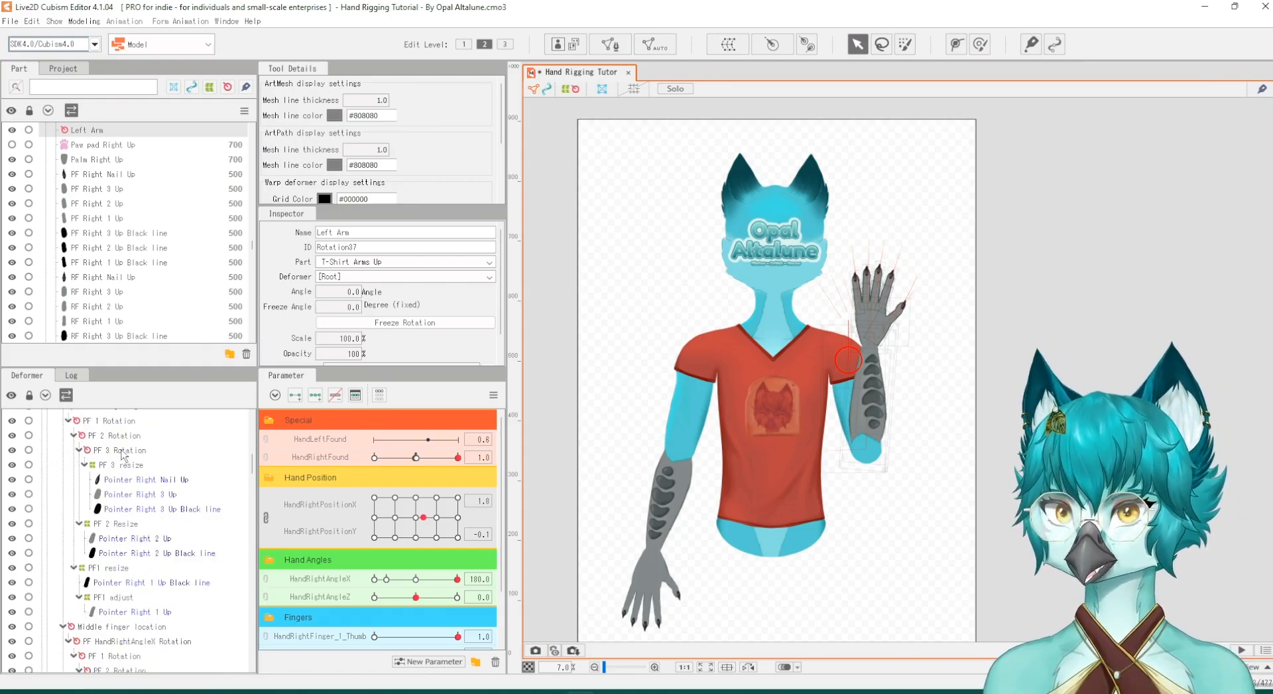
pyautogui.scroll(-10, 123, 455)
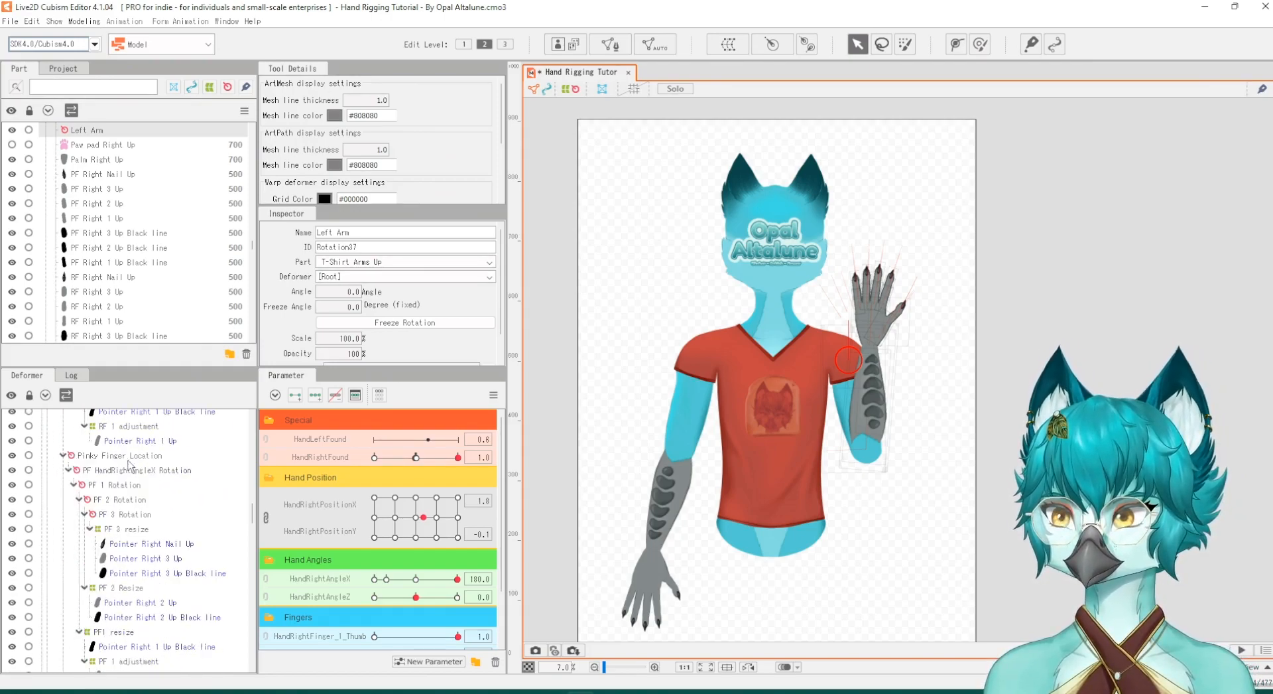
pyautogui.scroll(-3, 131, 469)
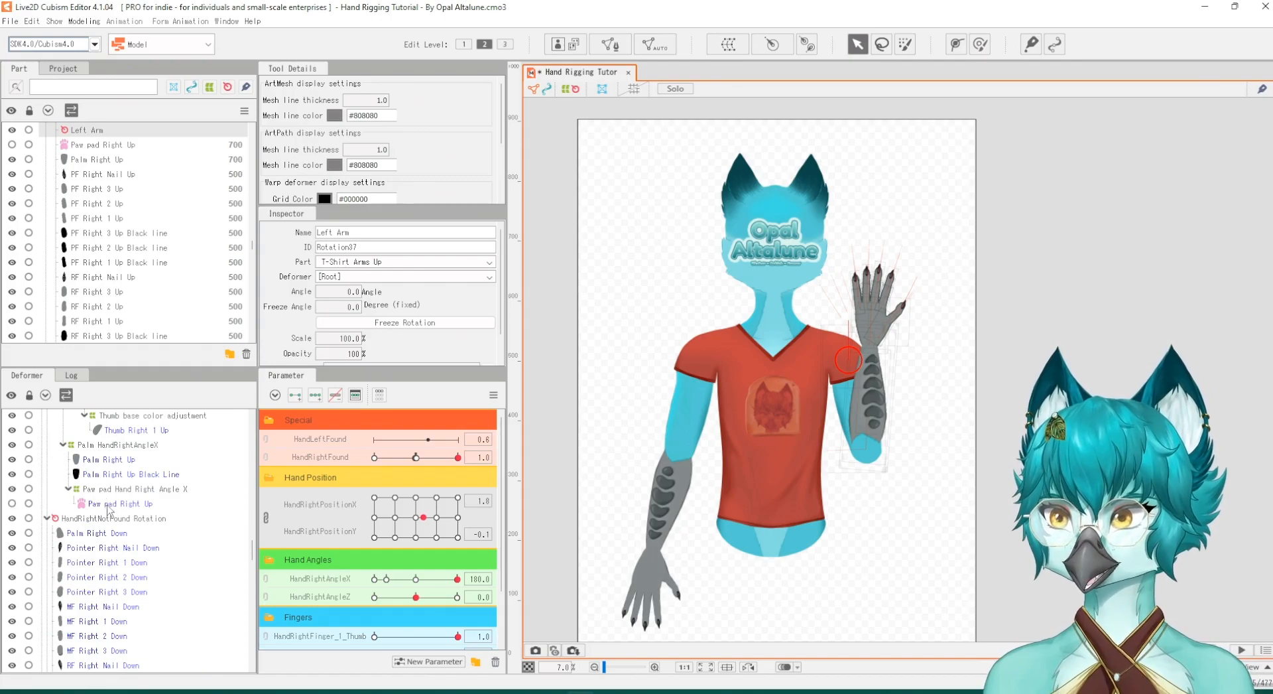
pyautogui.scroll(-7, 113, 510)
pyautogui.scroll(-5, 110, 528)
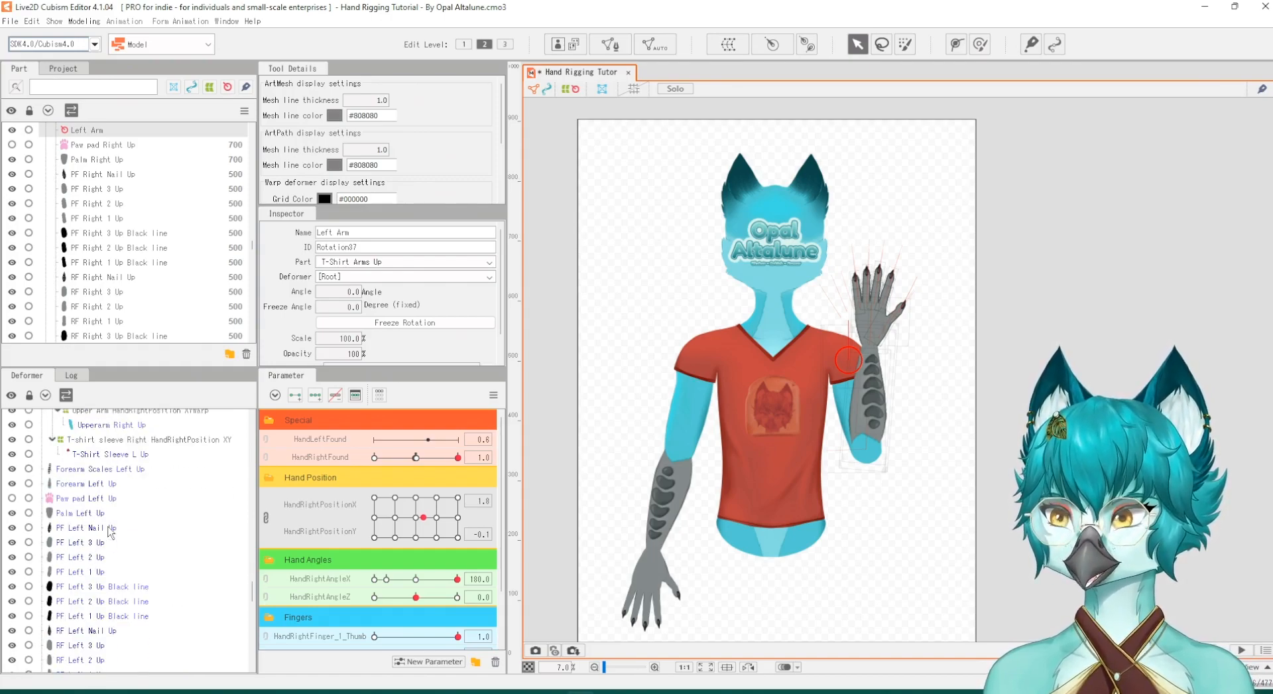
pyautogui.click(104, 455)
pyautogui.scroll(4, 113, 484)
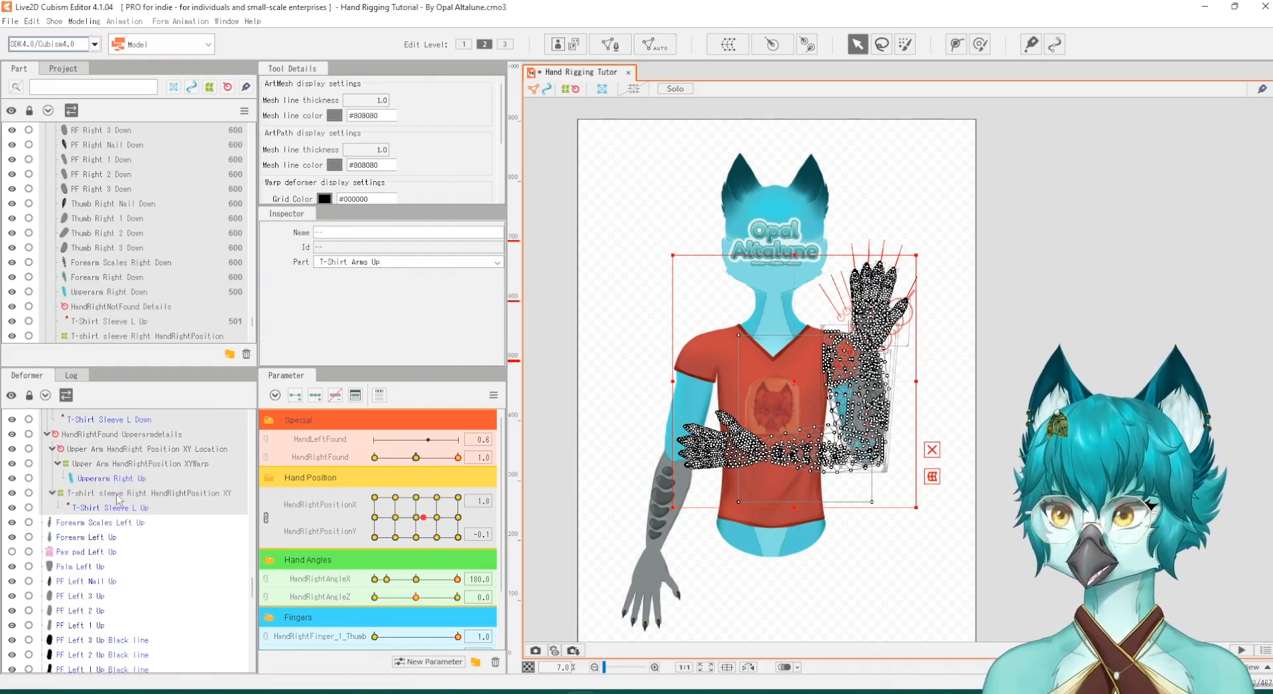
pyautogui.scroll(-10, 126, 512)
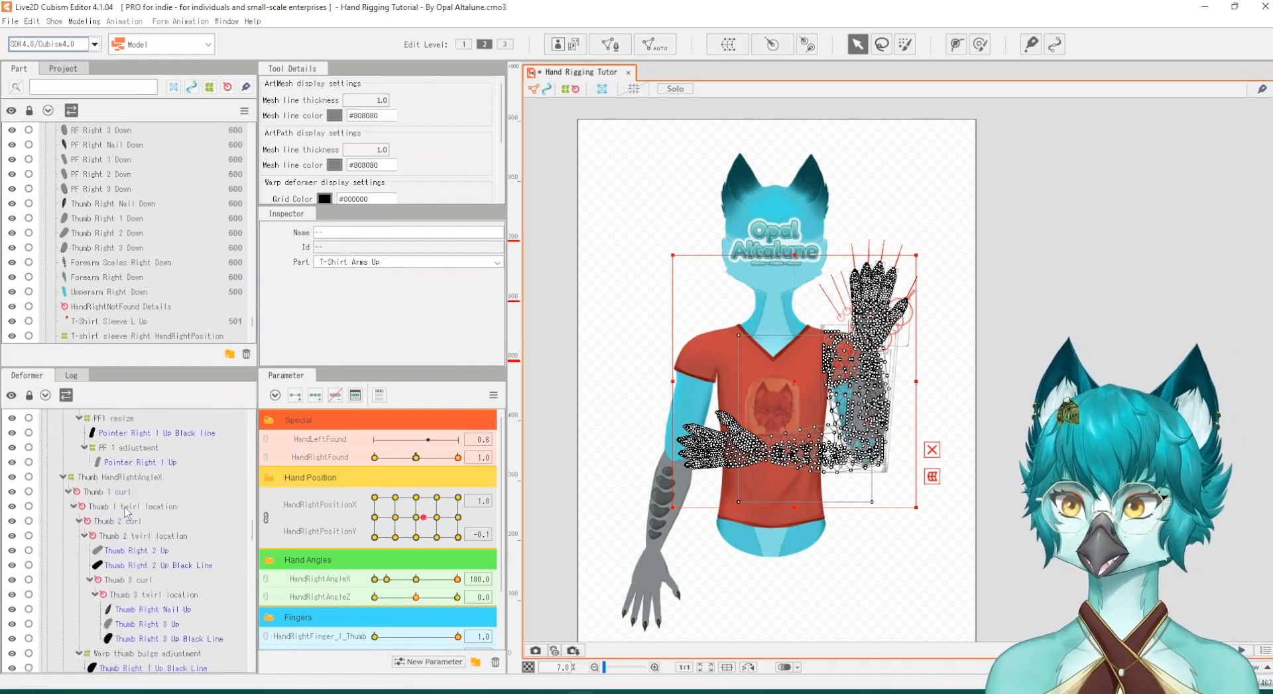
# Step: Reflect the selected Left Arm hierarchy horizontally, without reflecting any parameters
pyautogui.scroll(-8, 126, 512)
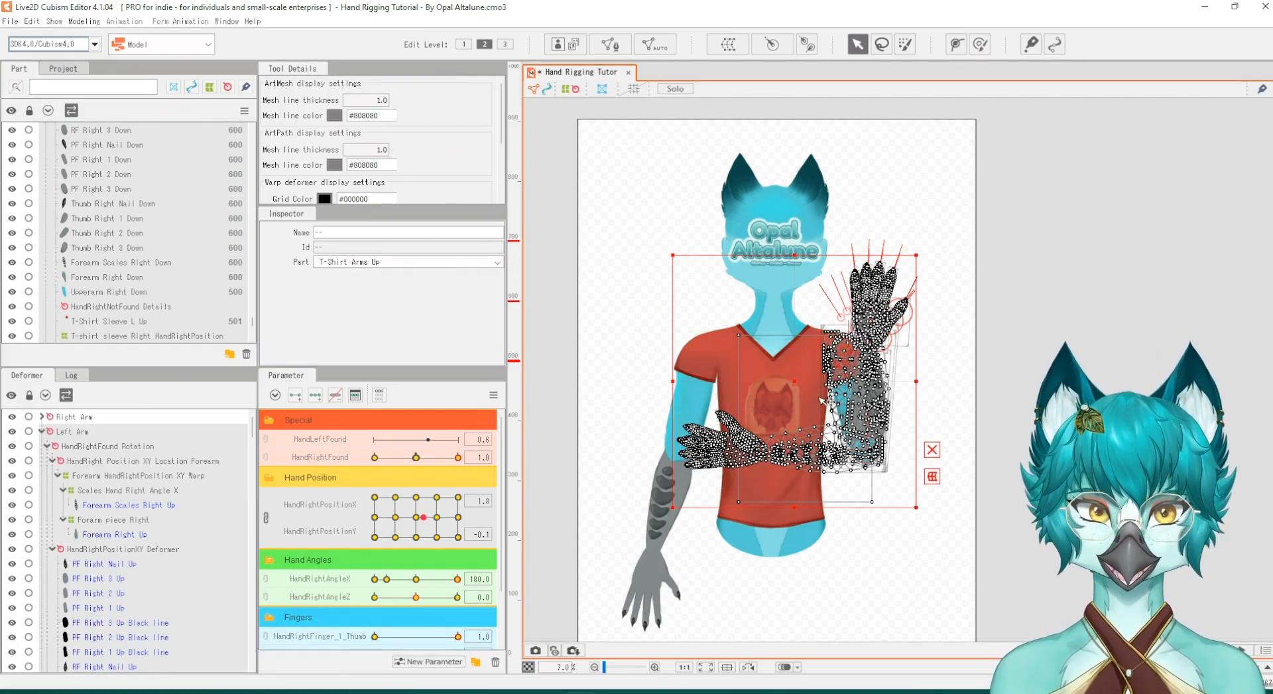
pyautogui.rightClick(869, 390)
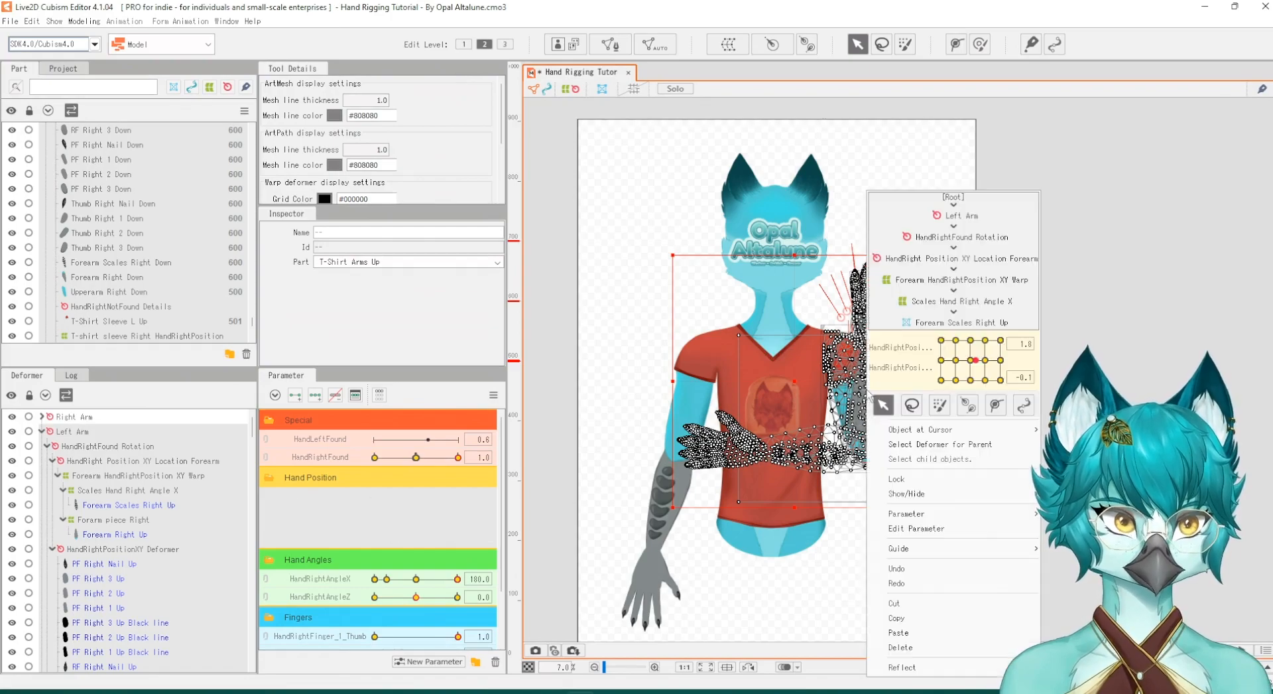
pyautogui.click(919, 667)
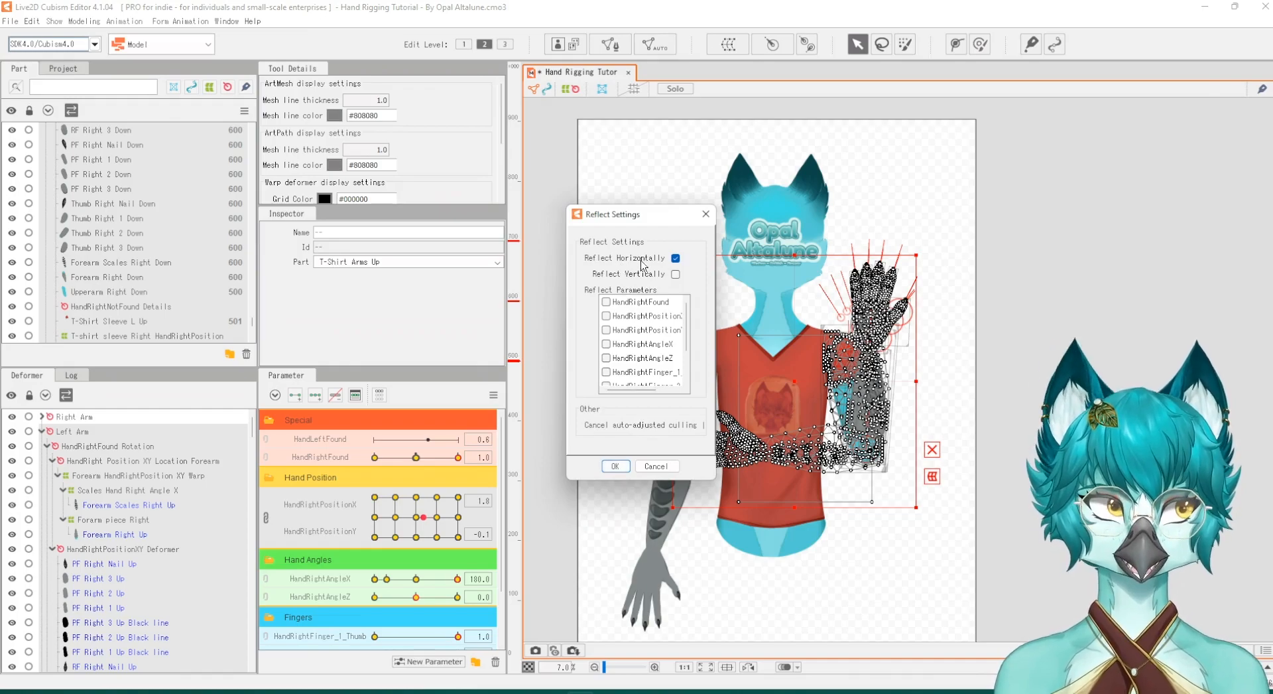
pyautogui.click(616, 466)
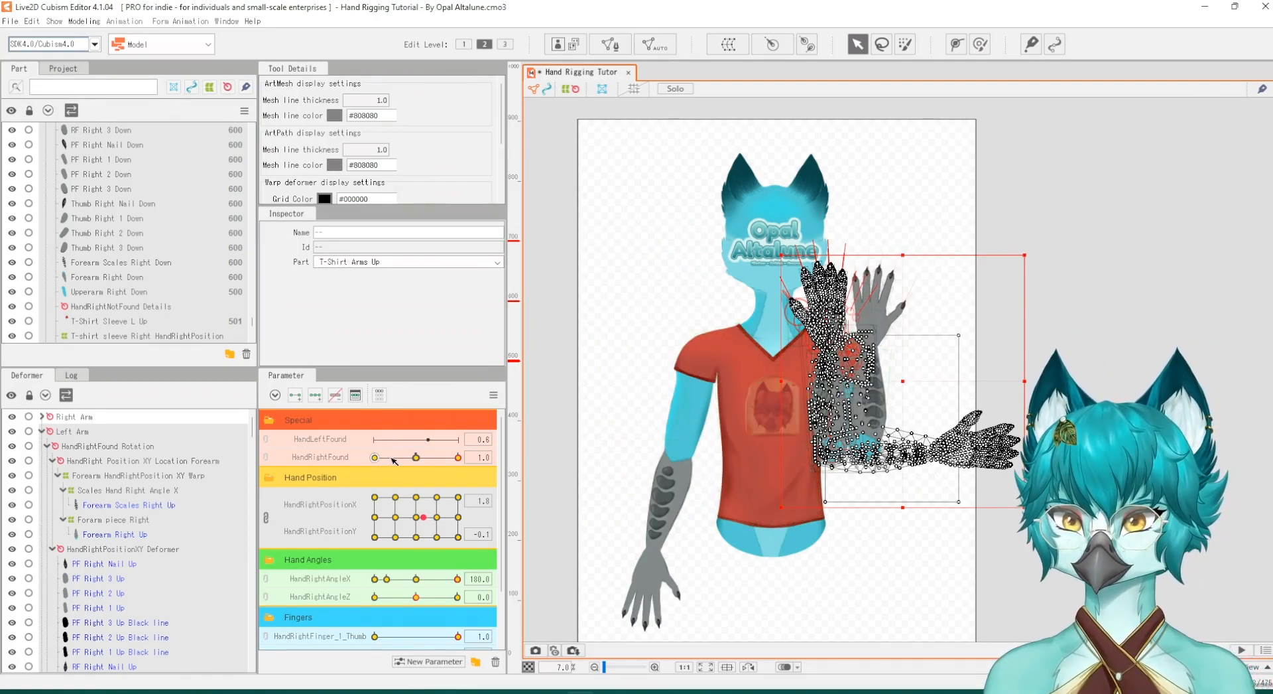
# Step: Set HandRightFound to 0.0 and move the Left Arm rotation deformer across the body so the mirrored arm aligns with the opposite shoulder
pyautogui.click(80, 434)
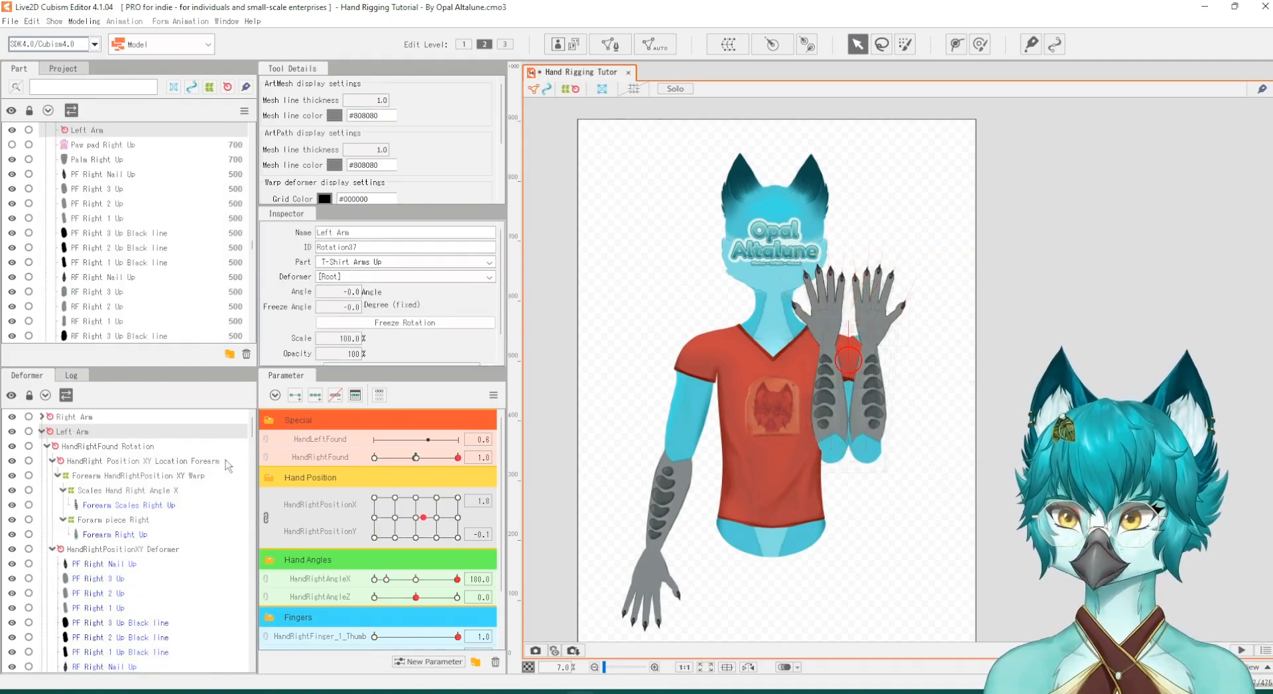
pyautogui.scroll(2, 862, 272)
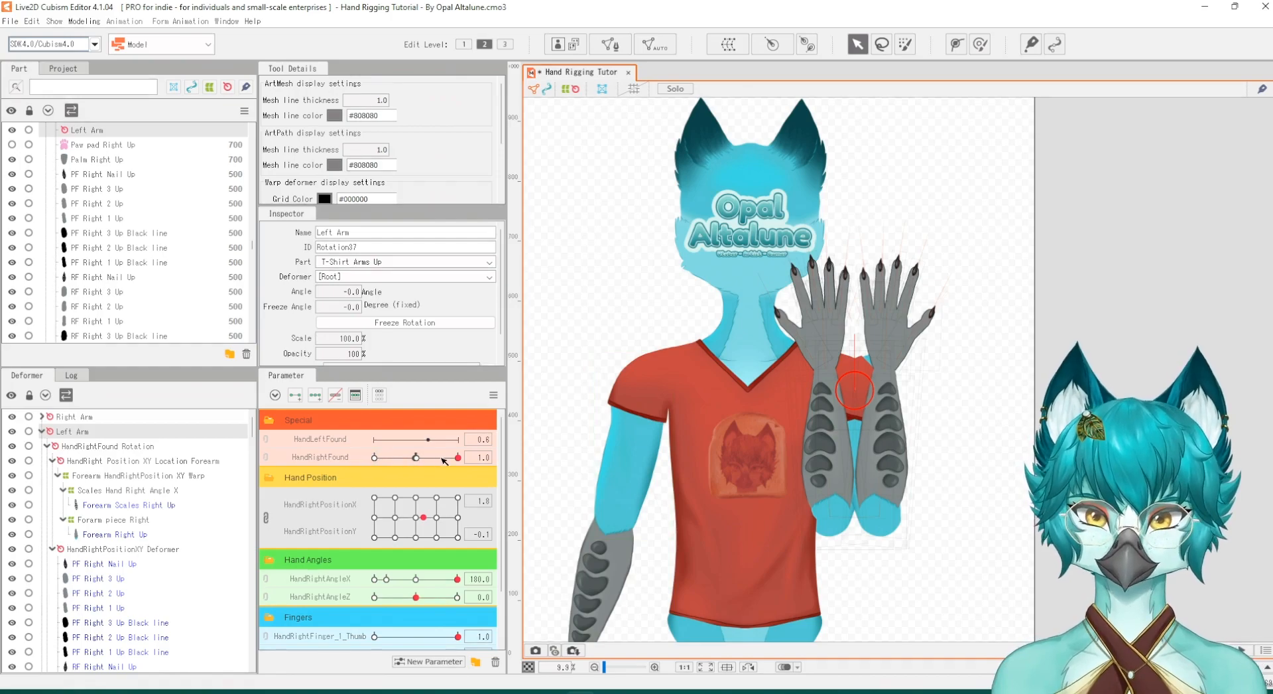
pyautogui.moveTo(443, 460); pyautogui.dragTo(362, 463)
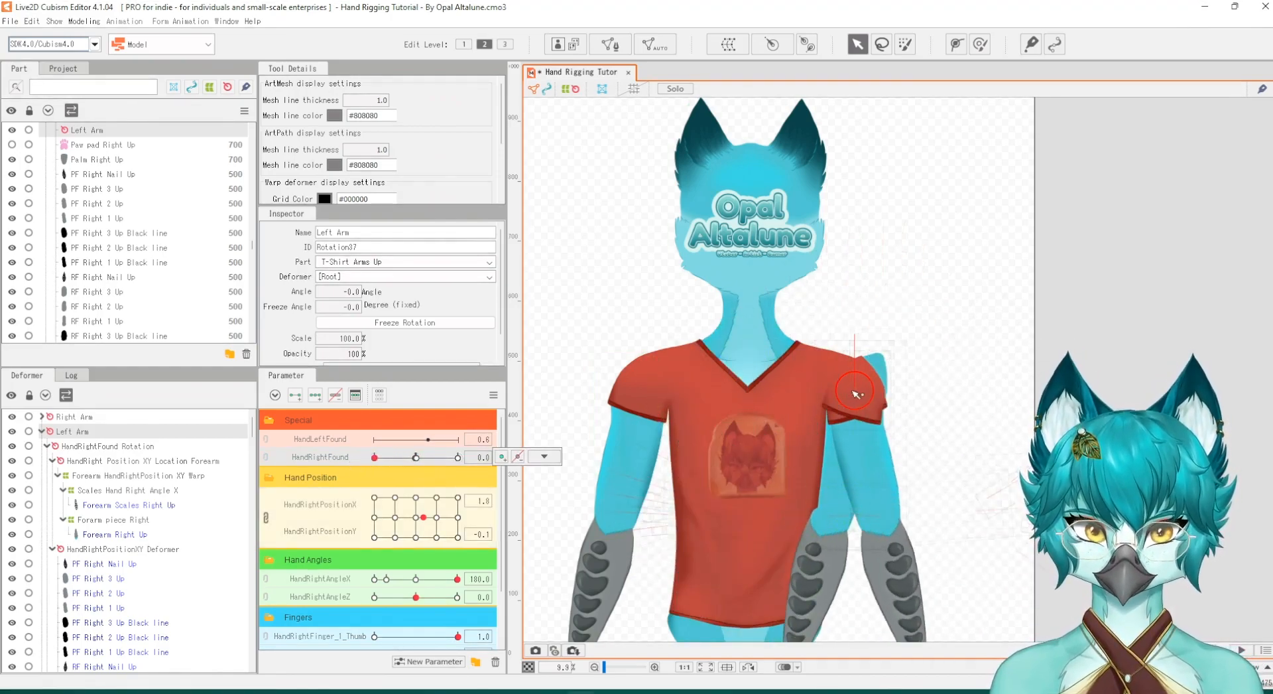
pyautogui.scroll(-2, 916, 221)
pyautogui.scroll(2, 886, 308)
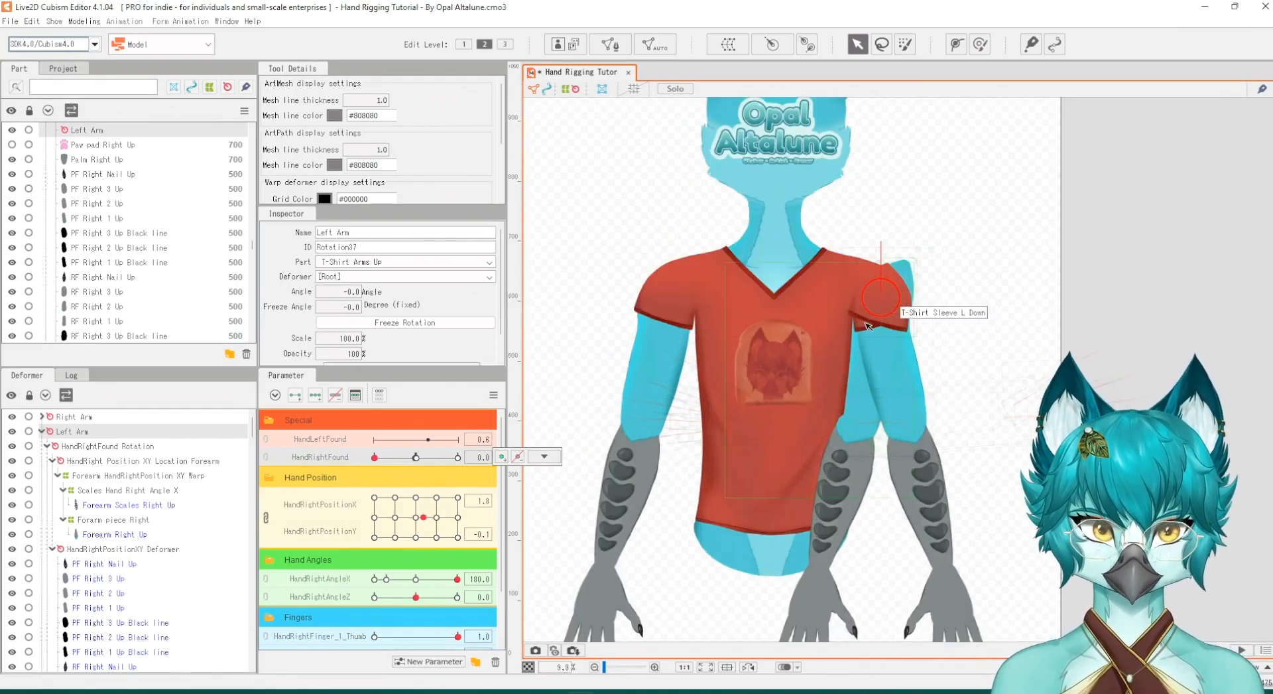
pyautogui.moveTo(881, 304); pyautogui.dragTo(669, 301)
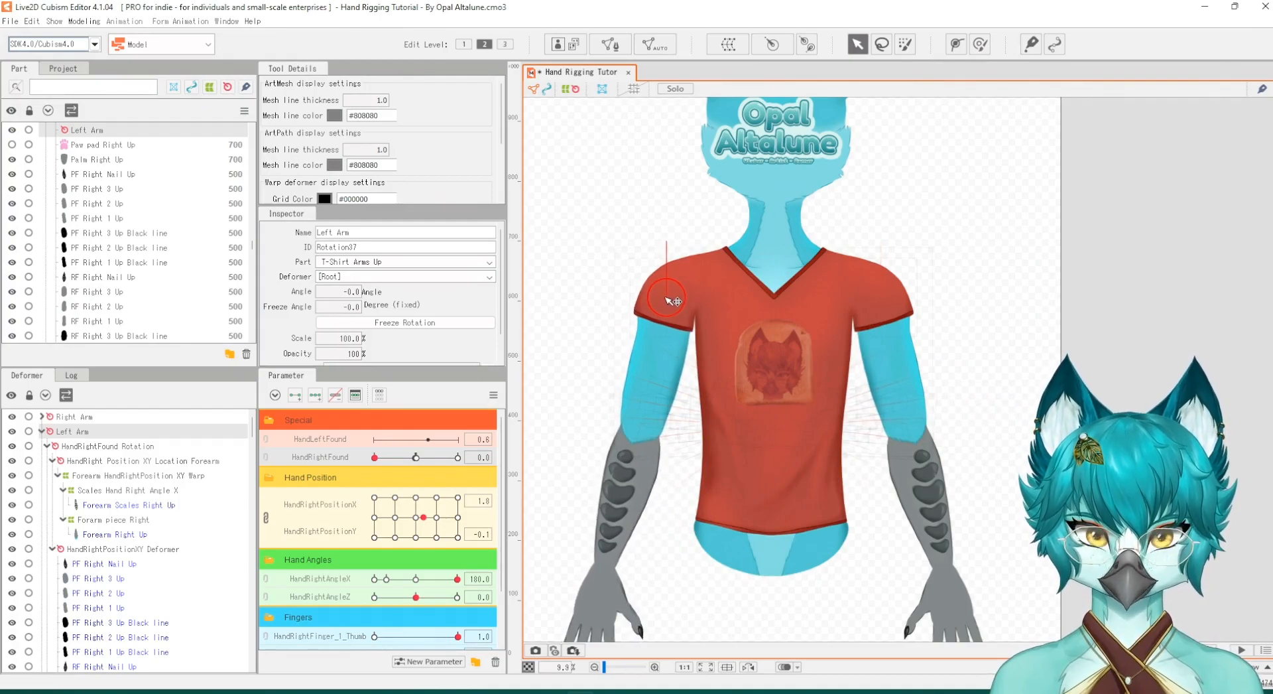
pyautogui.scroll(-1, 725, 262)
pyautogui.scroll(1, 644, 468)
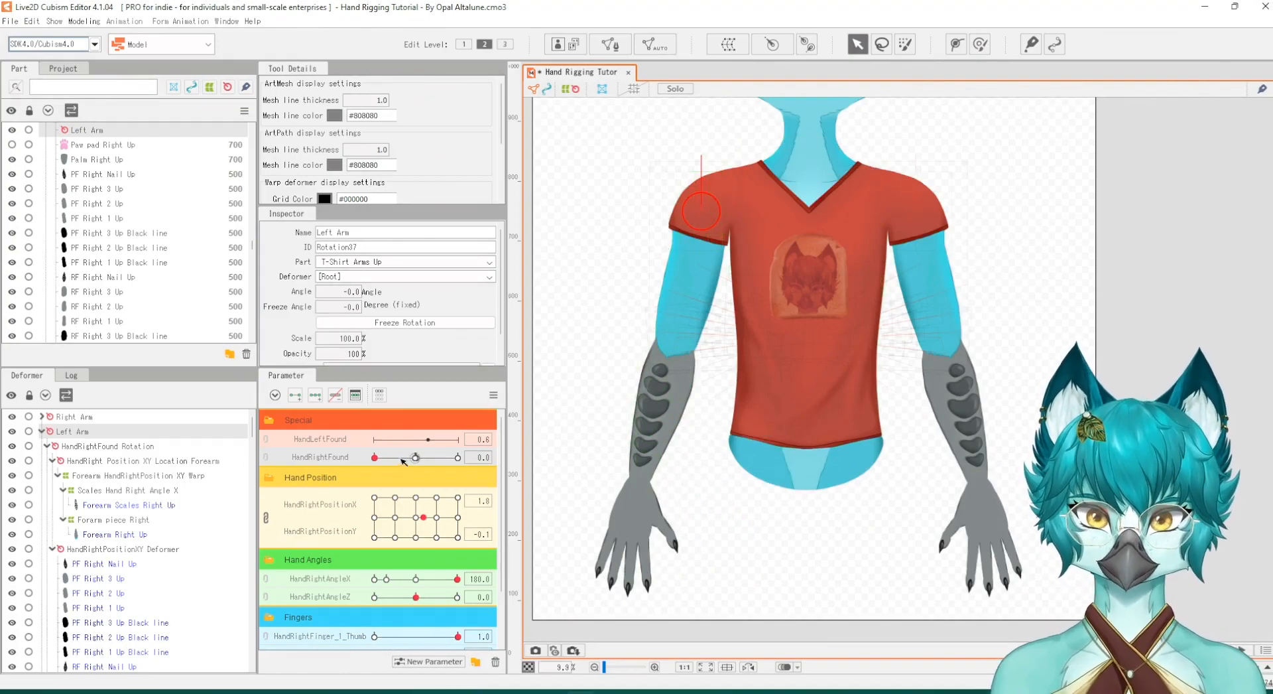
# Step: Set HandRightFound to 1.0 and HandRightPosition to about X 0.9, Y -0.7 to check both raised arms together
pyautogui.moveTo(403, 461); pyautogui.dragTo(459, 461)
pyautogui.scroll(-2, 733, 543)
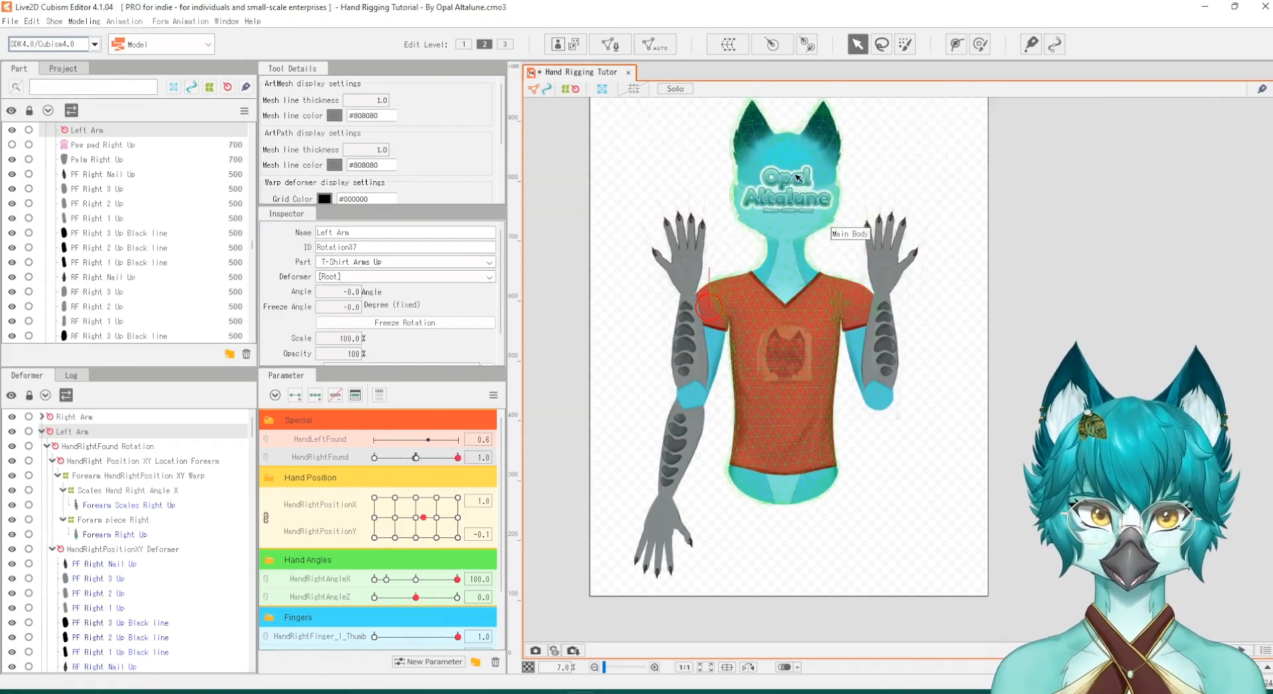
pyautogui.scroll(2, 798, 178)
pyautogui.moveTo(436, 529)
pyautogui.mouseDown()
pyautogui.moveTo(394, 504)
pyautogui.moveTo(428, 515)
pyautogui.mouseUp()
pyautogui.scroll(-1, 423, 568)
pyautogui.moveTo(421, 589); pyautogui.dragTo(469, 622)
pyautogui.scroll(2, 401, 562)
pyautogui.click(416, 517)
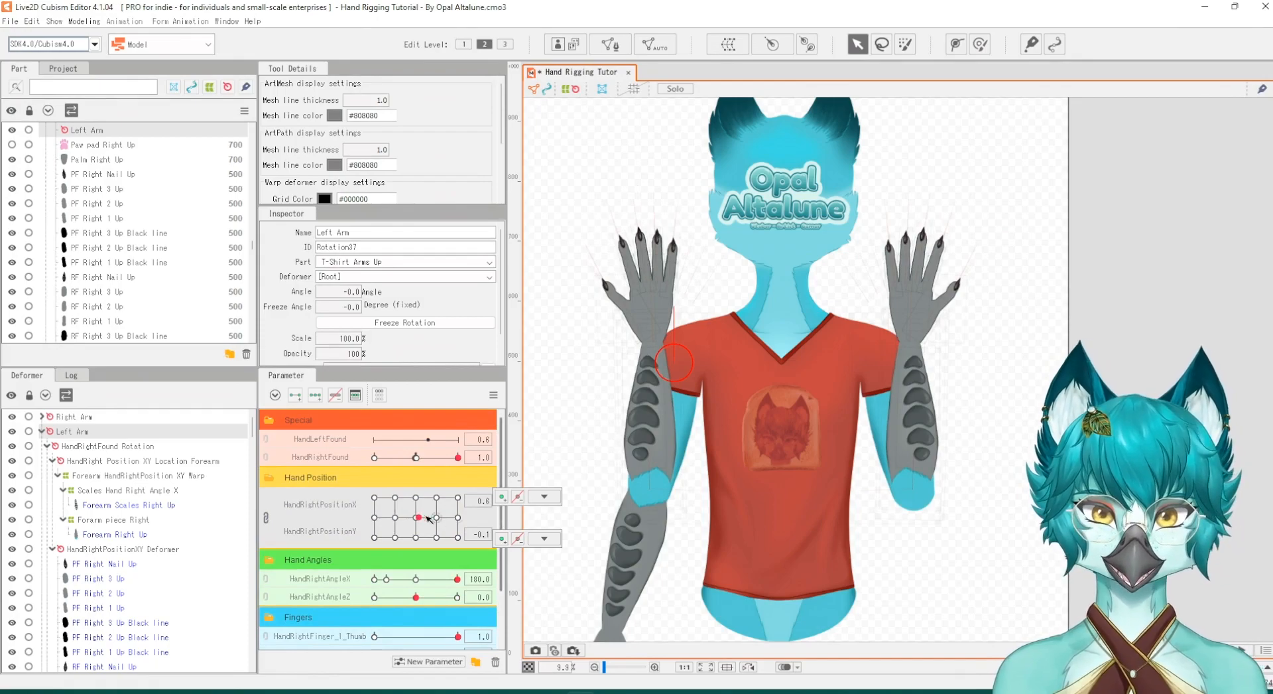
pyautogui.moveTo(419, 517); pyautogui.dragTo(419, 518)
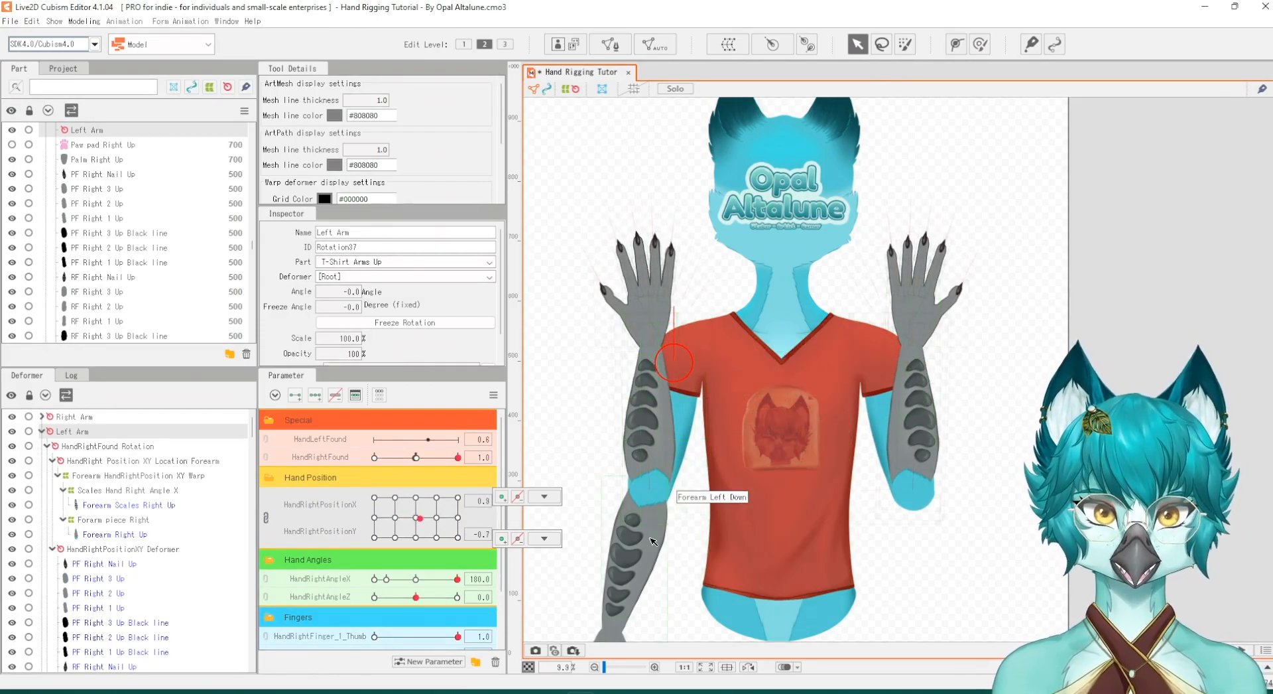
pyautogui.scroll(-2, 649, 558)
pyautogui.scroll(-2, 744, 265)
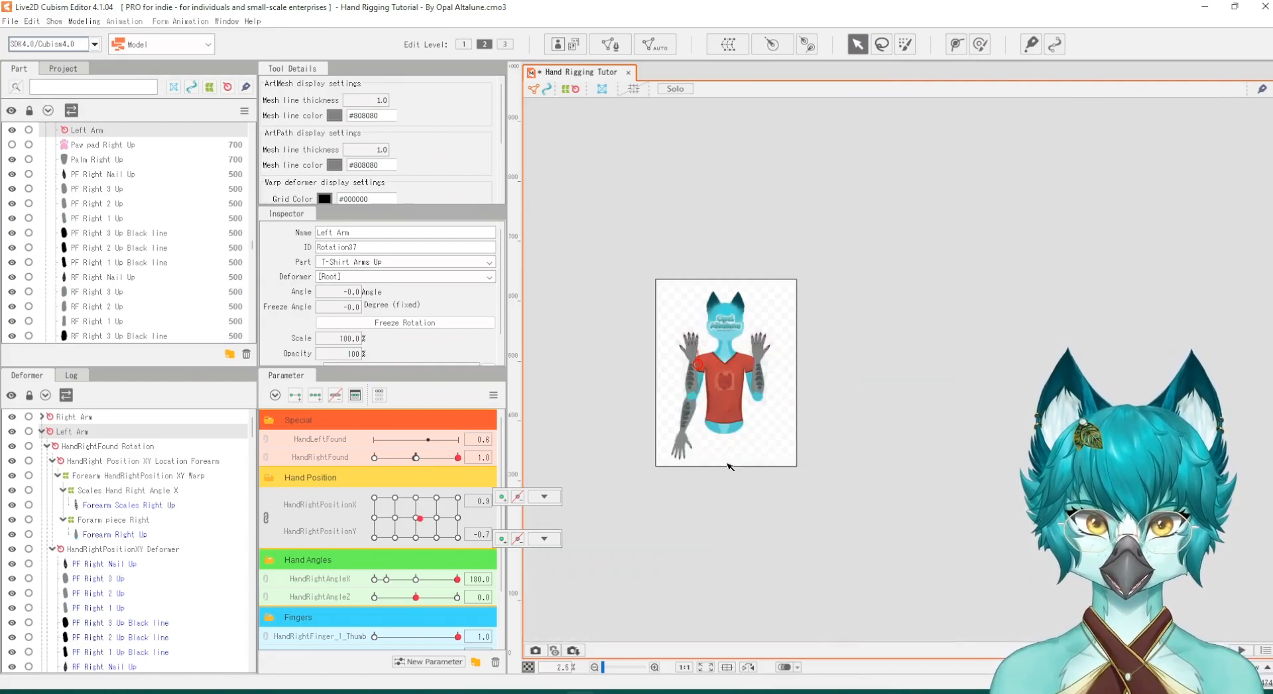
pyautogui.scroll(4, 730, 463)
pyautogui.scroll(-2, 778, 464)
pyautogui.scroll(2, 588, 185)
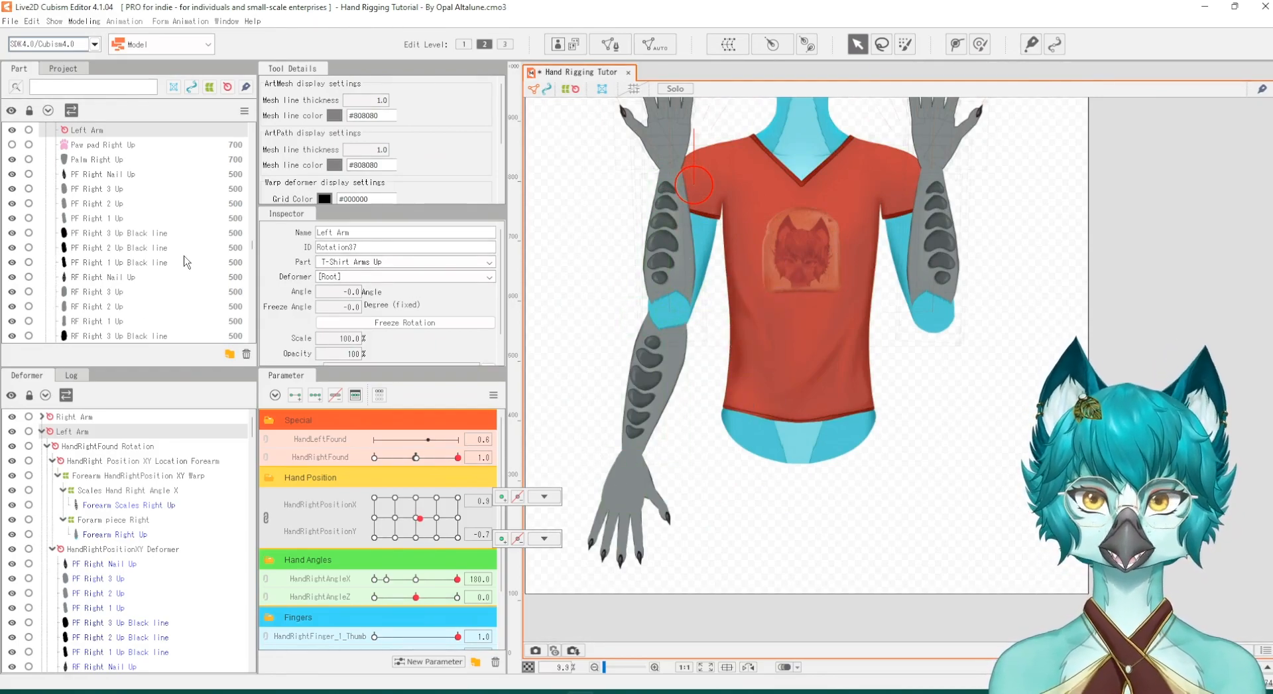
# Step: Locate the original left arm artwork in the part hierarchy and remove the old Left Arm part with its contents
pyautogui.scroll(5, 134, 264)
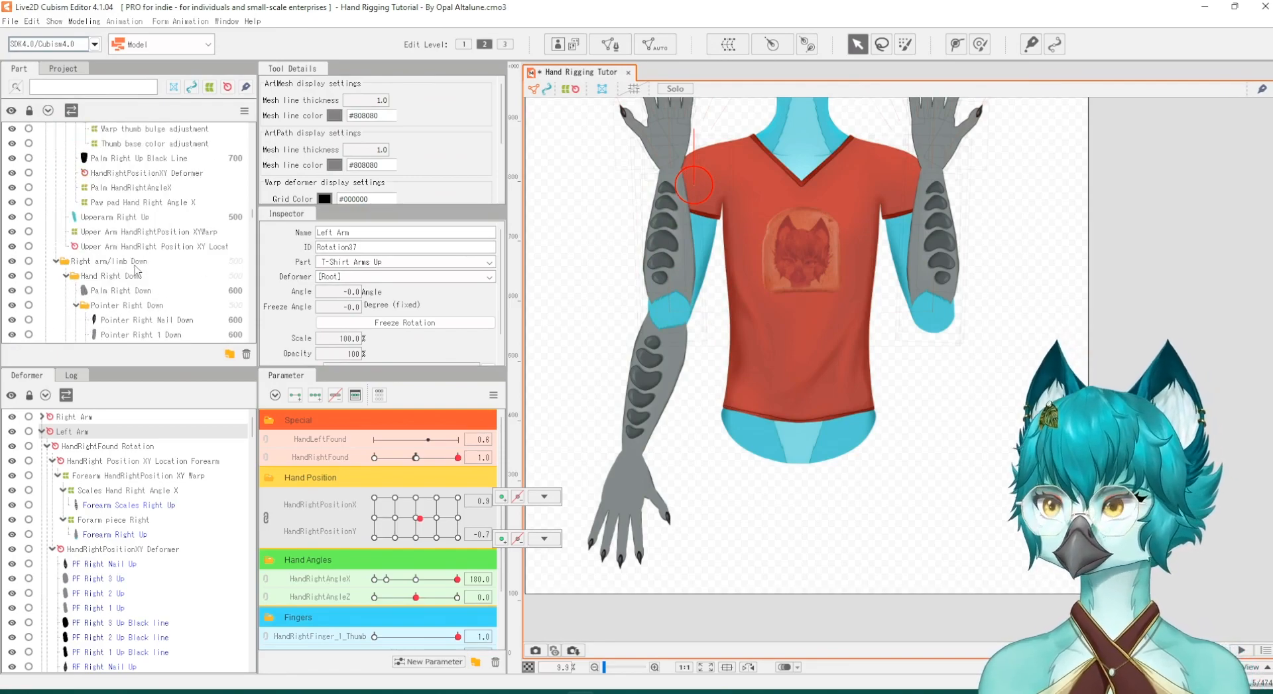
pyautogui.click(648, 432)
pyautogui.scroll(2, 100, 247)
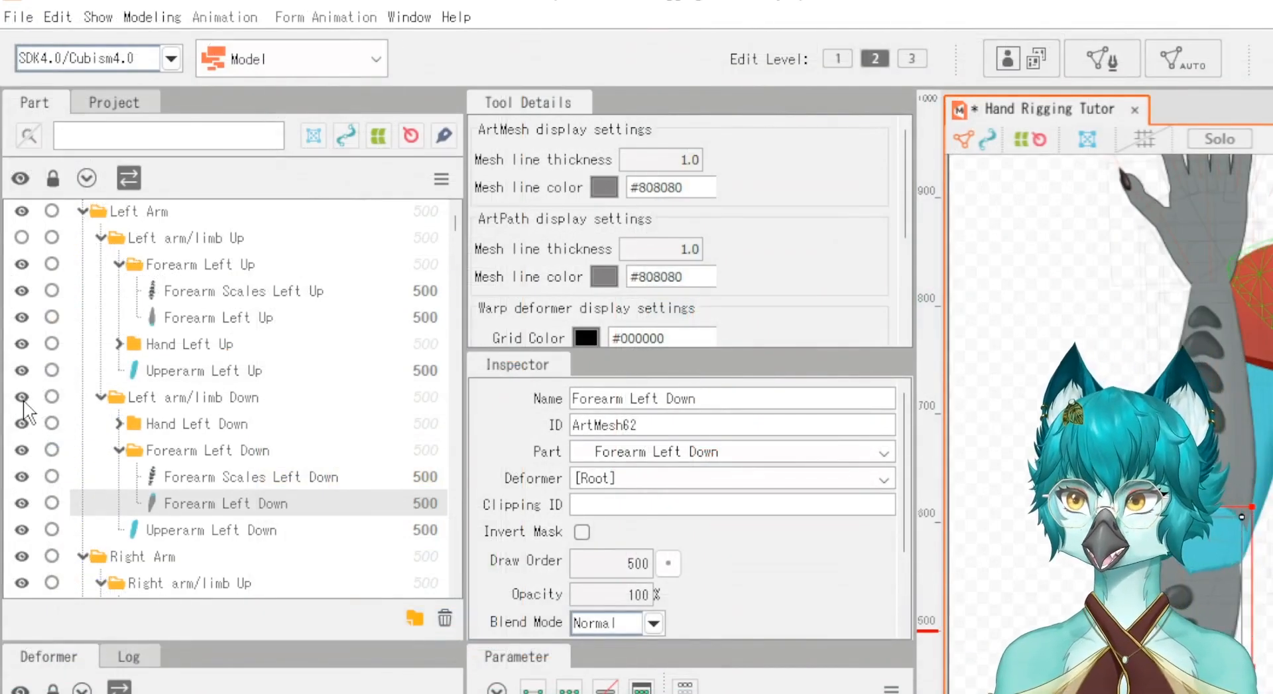
pyautogui.click(22, 397)
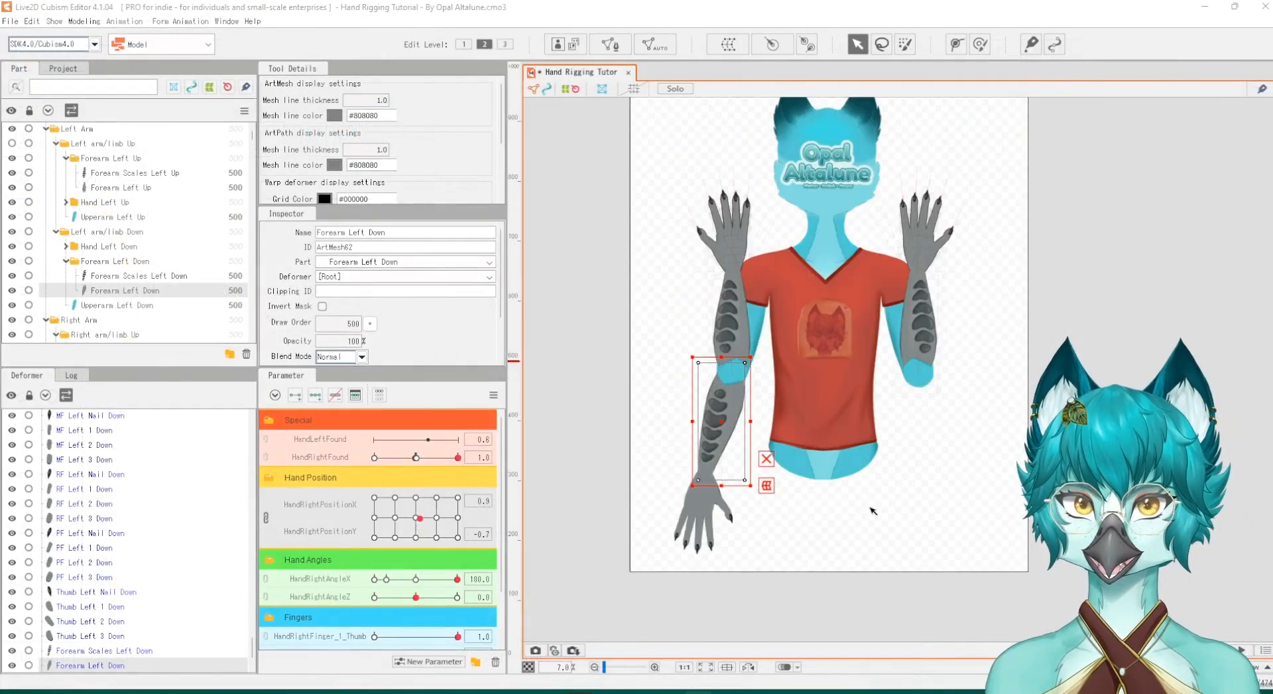
pyautogui.scroll(-3, 889, 515)
pyautogui.scroll(2, 943, 295)
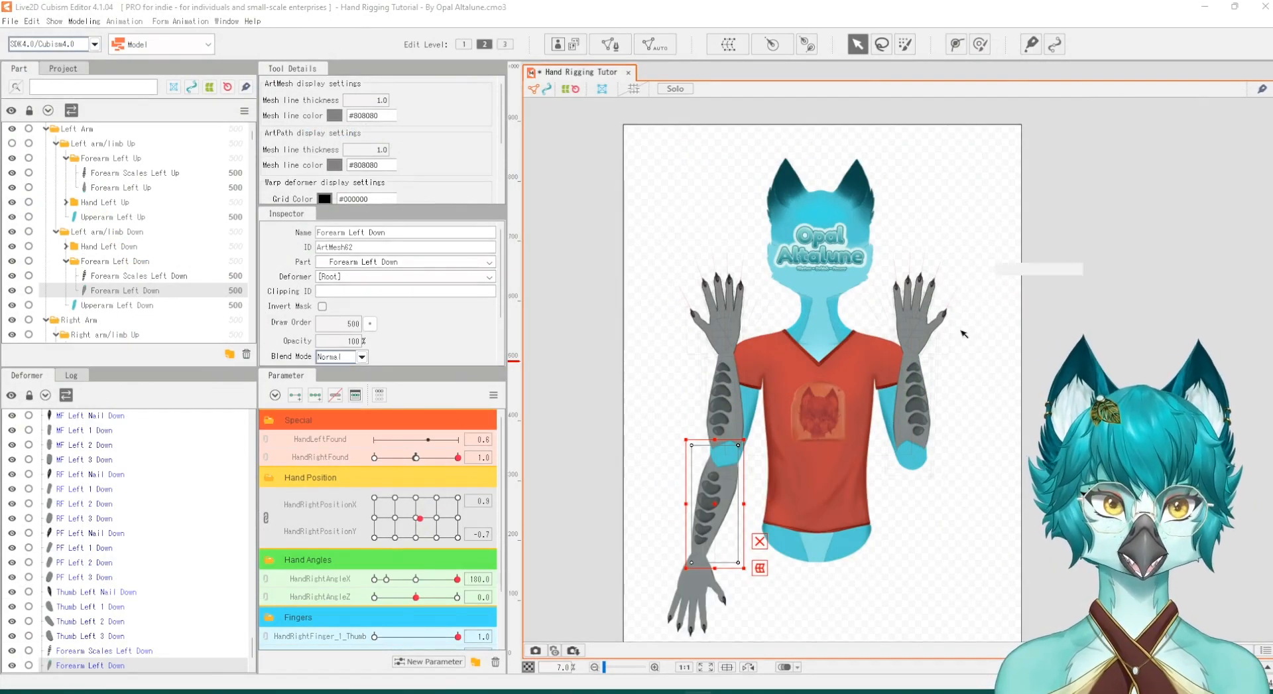
pyautogui.scroll(2, 998, 466)
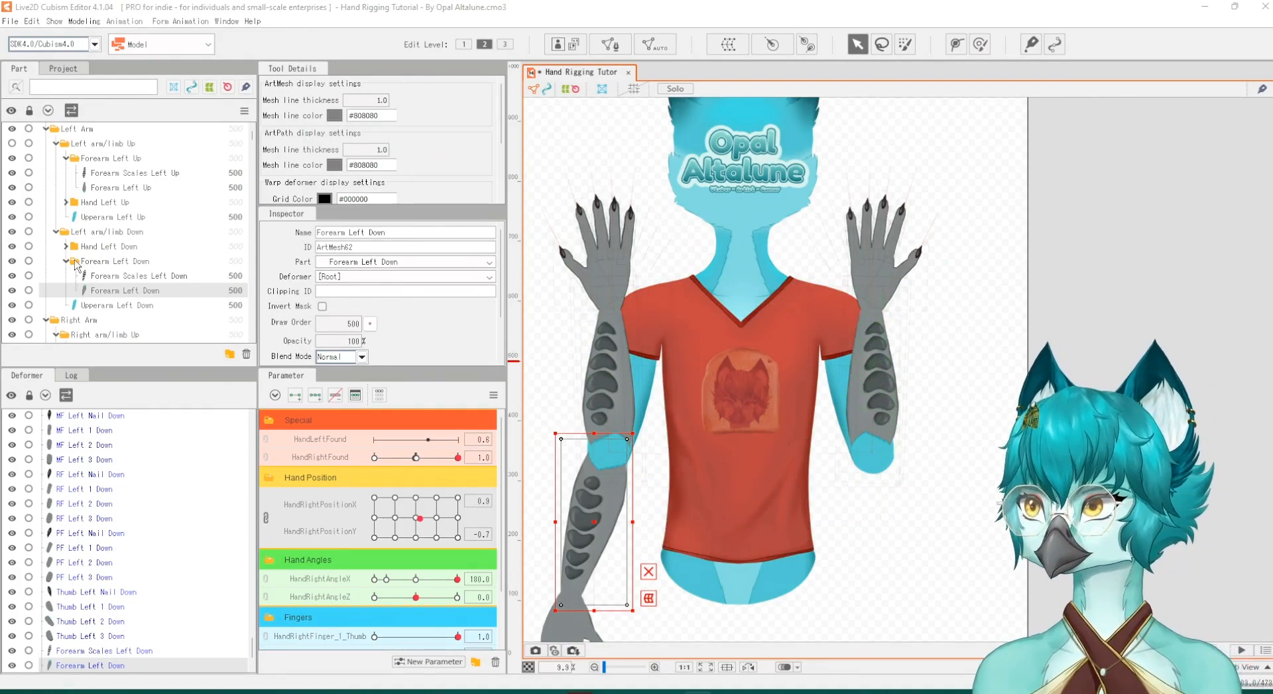
pyautogui.click(79, 130)
pyautogui.rightClick(79, 130)
pyautogui.click(106, 249)
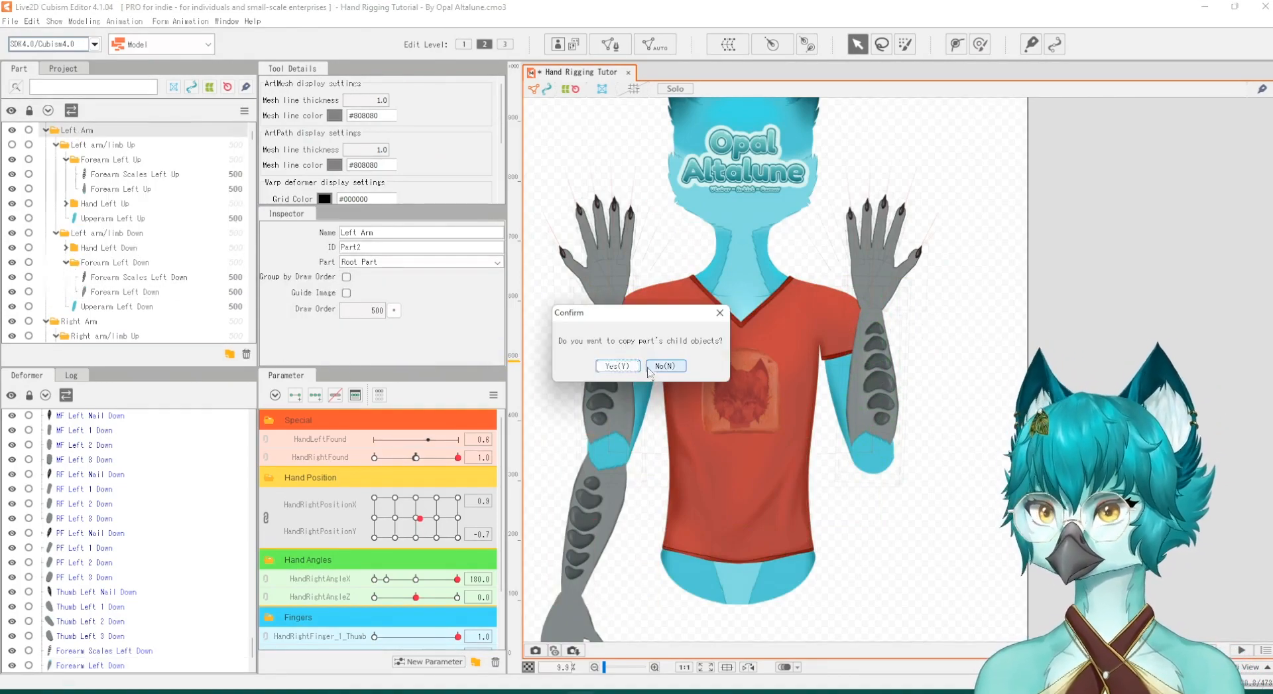
pyautogui.click(666, 366)
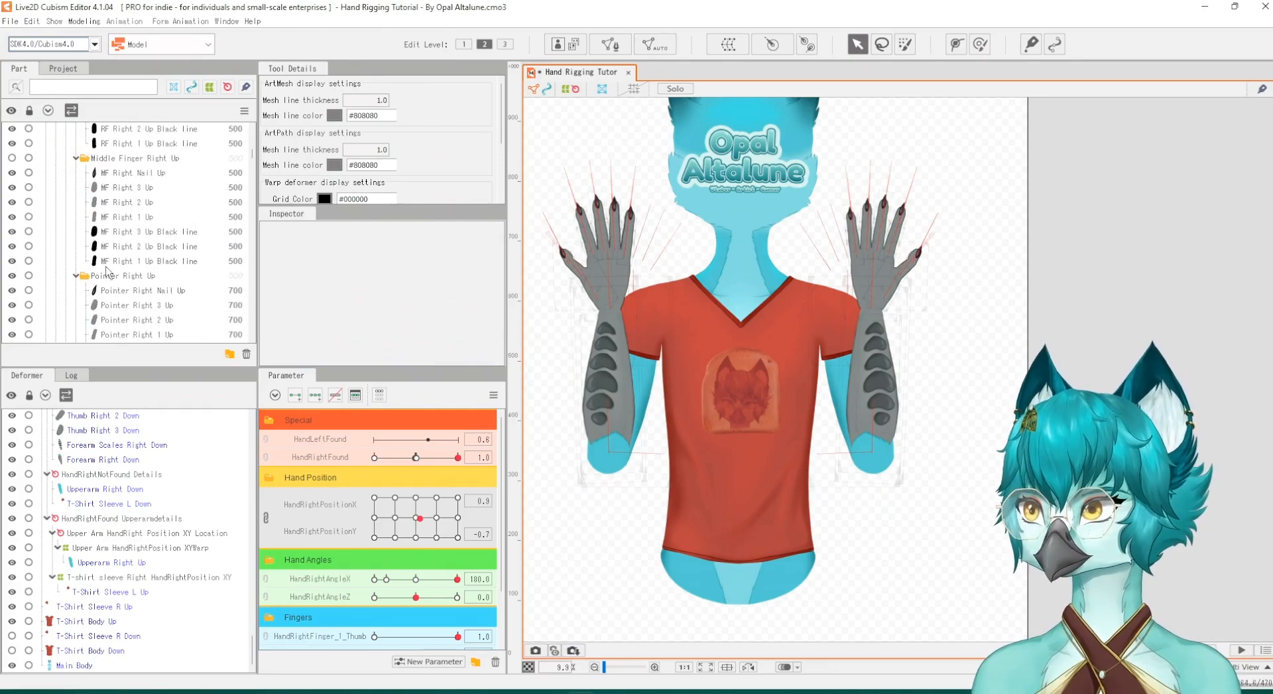
# Step: Test both arms with HandRightPosition at X 7.6, Y 0.7 and HandRightAngleX at about 53.3
pyautogui.scroll(10, 103, 268)
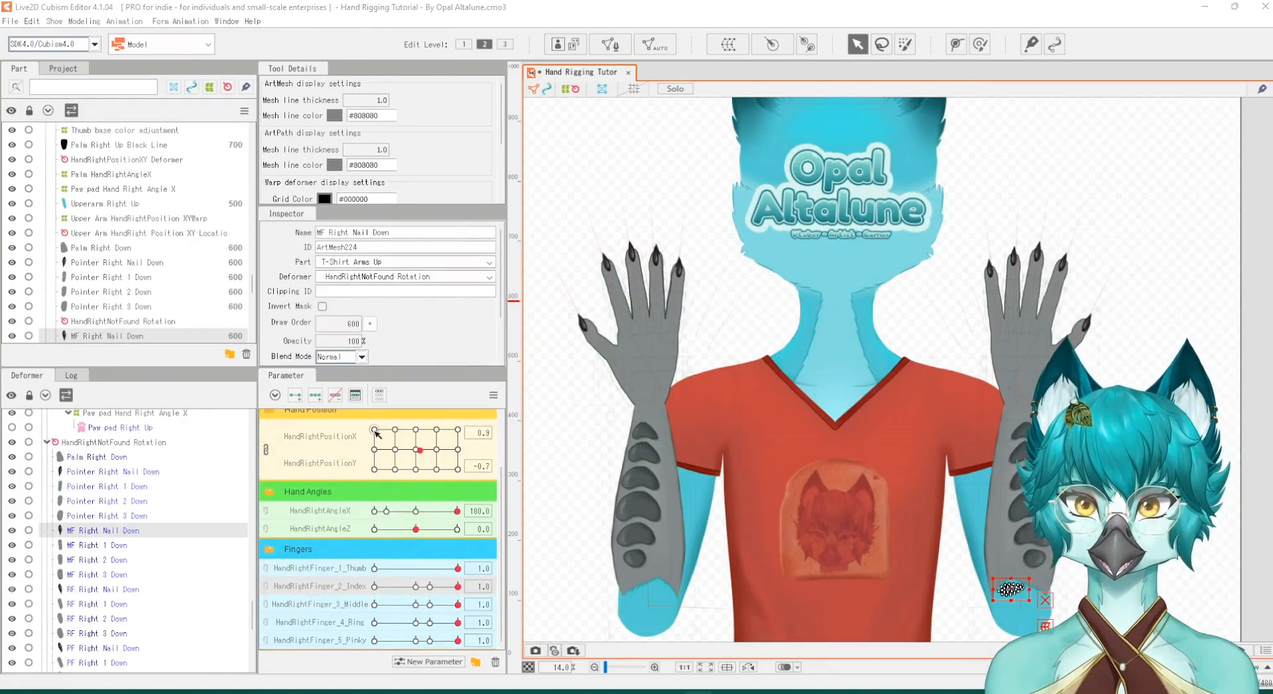
pyautogui.scroll(3, 396, 451)
pyautogui.scroll(-2, 691, 348)
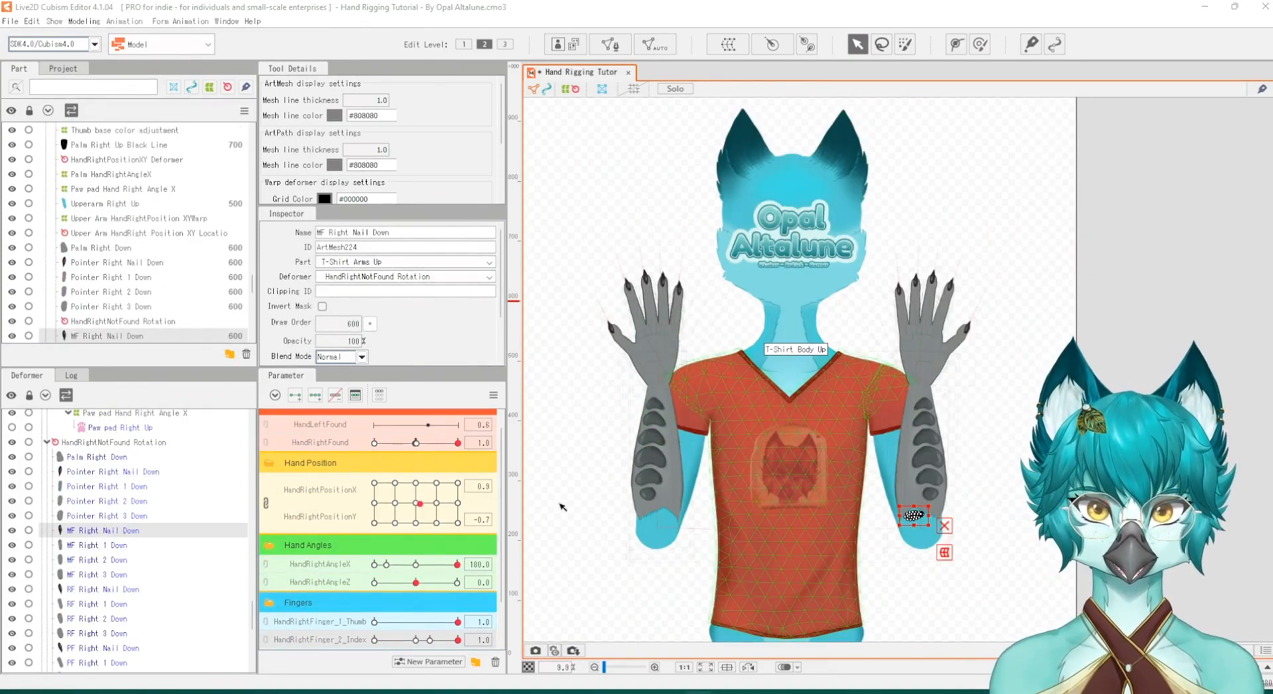
pyautogui.moveTo(420, 503)
pyautogui.mouseDown()
pyautogui.moveTo(383, 501)
pyautogui.moveTo(449, 500)
pyautogui.moveTo(415, 515)
pyautogui.moveTo(454, 515)
pyautogui.moveTo(429, 519)
pyautogui.mouseUp()
pyautogui.scroll(-1, 438, 511)
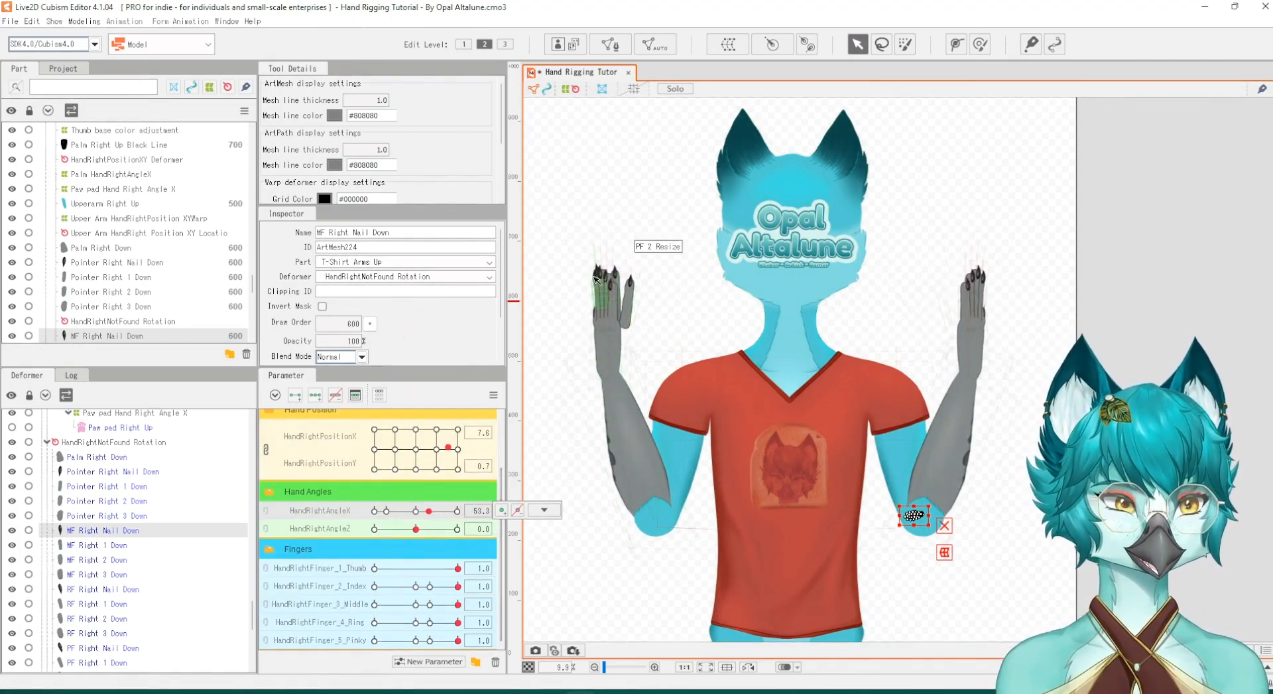
# Step: Inspect the mirrored hand's fingers with HandRightAngleX at about 133.9 and HandRightAngleZ at about -67.7
pyautogui.scroll(5, 619, 294)
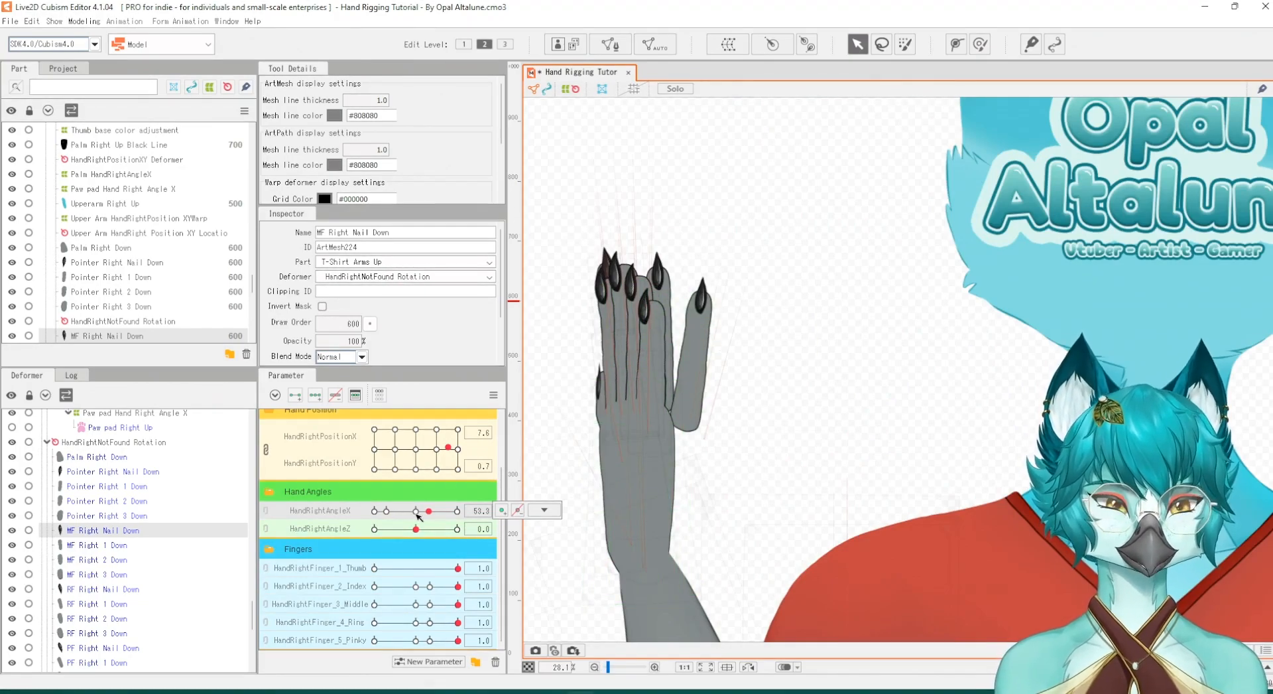
pyautogui.moveTo(418, 516)
pyautogui.mouseDown()
pyautogui.moveTo(464, 516)
pyautogui.moveTo(405, 509)
pyautogui.moveTo(423, 504)
pyautogui.moveTo(461, 507)
pyautogui.moveTo(420, 508)
pyautogui.moveTo(444, 508)
pyautogui.moveTo(413, 528)
pyautogui.mouseUp()
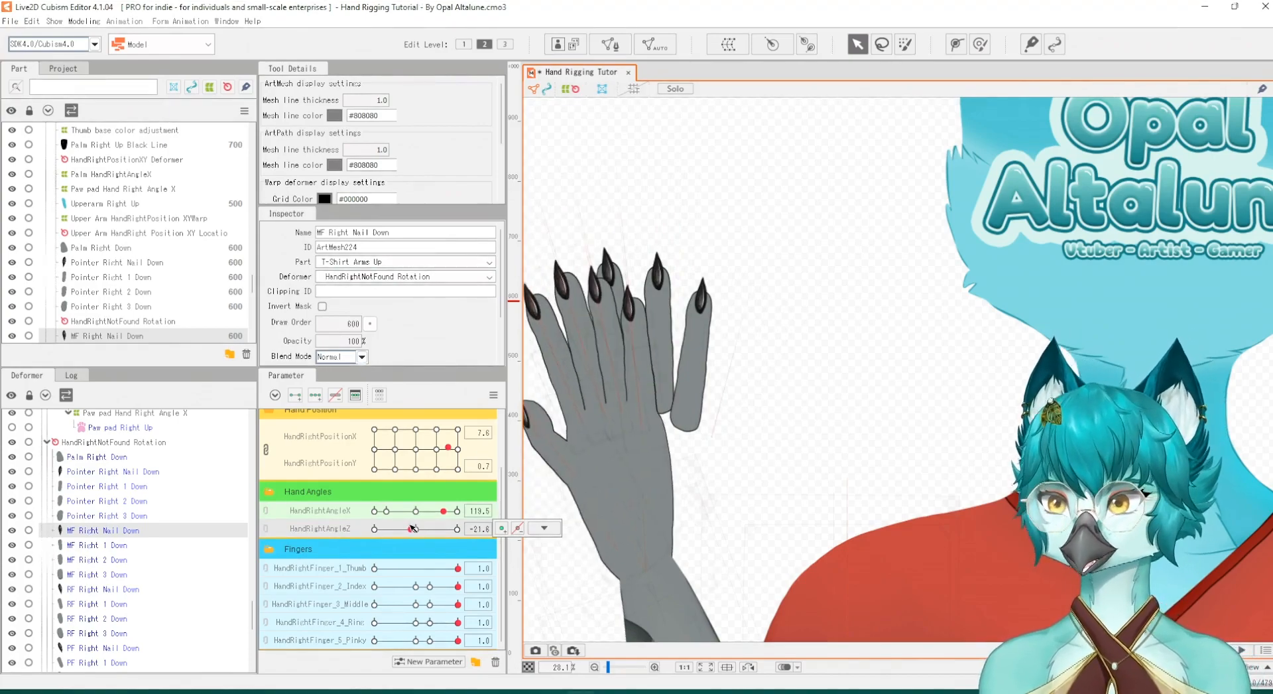
pyautogui.scroll(-2, 919, 298)
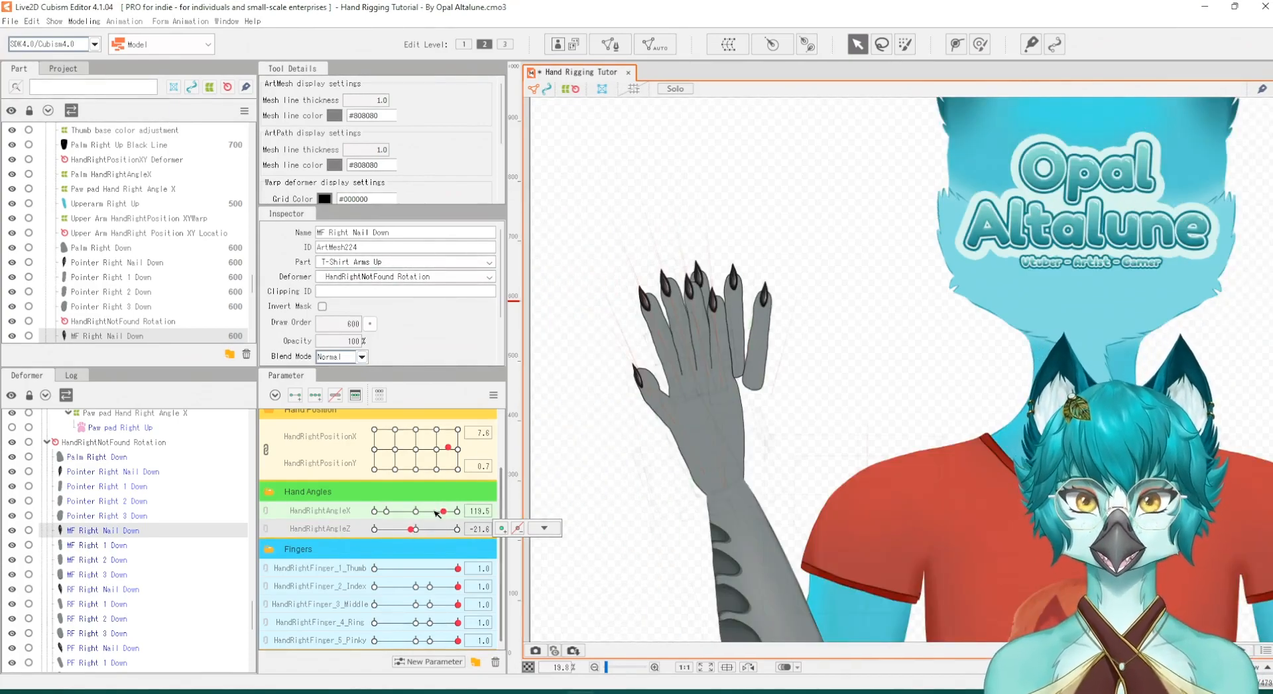
pyautogui.moveTo(443, 510); pyautogui.dragTo(401, 524)
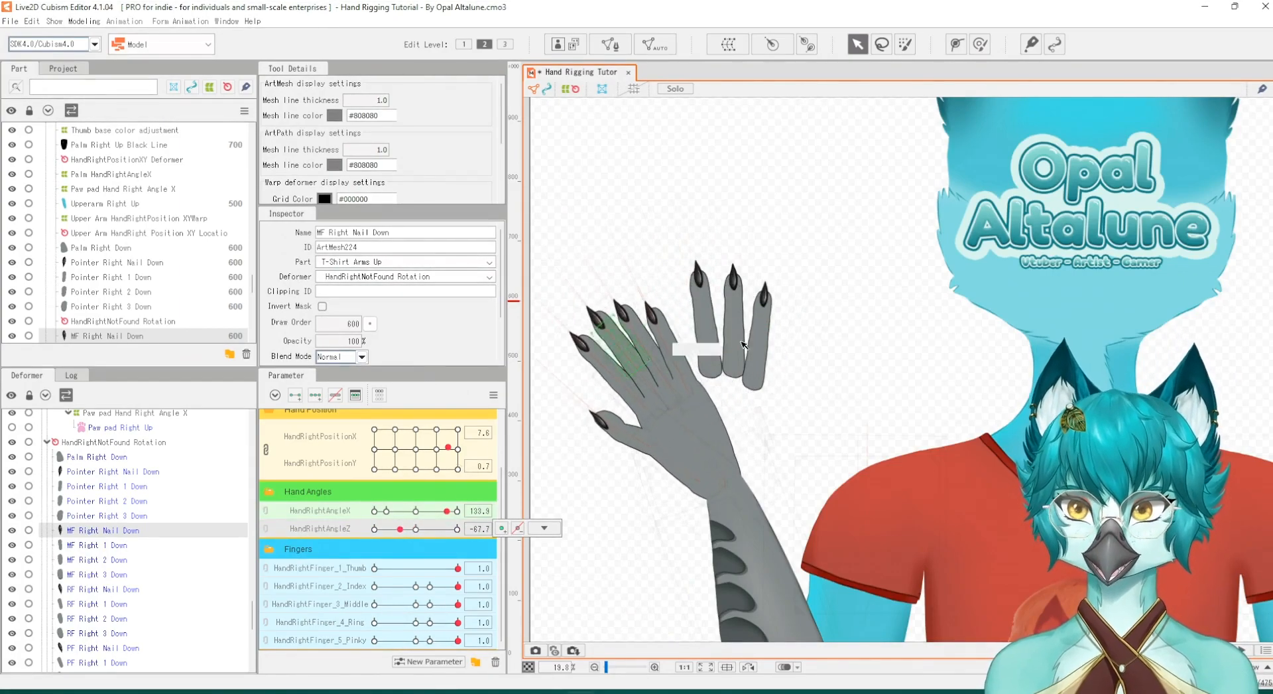
# Step: Select the detached pinky, ring and middle finger Up meshes under HandRightPositionXY Deformer, from PF Right Nail Up through MF Right 1 Up Black line
pyautogui.scroll(4, 743, 332)
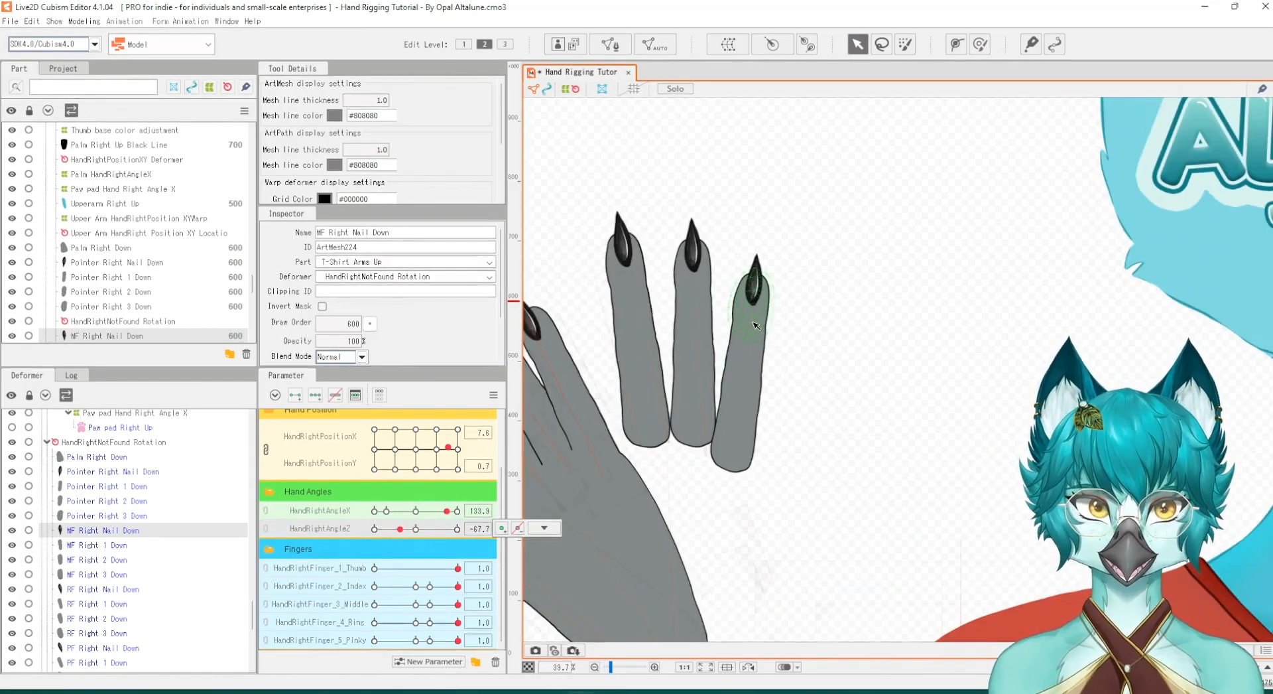
pyautogui.click(756, 325)
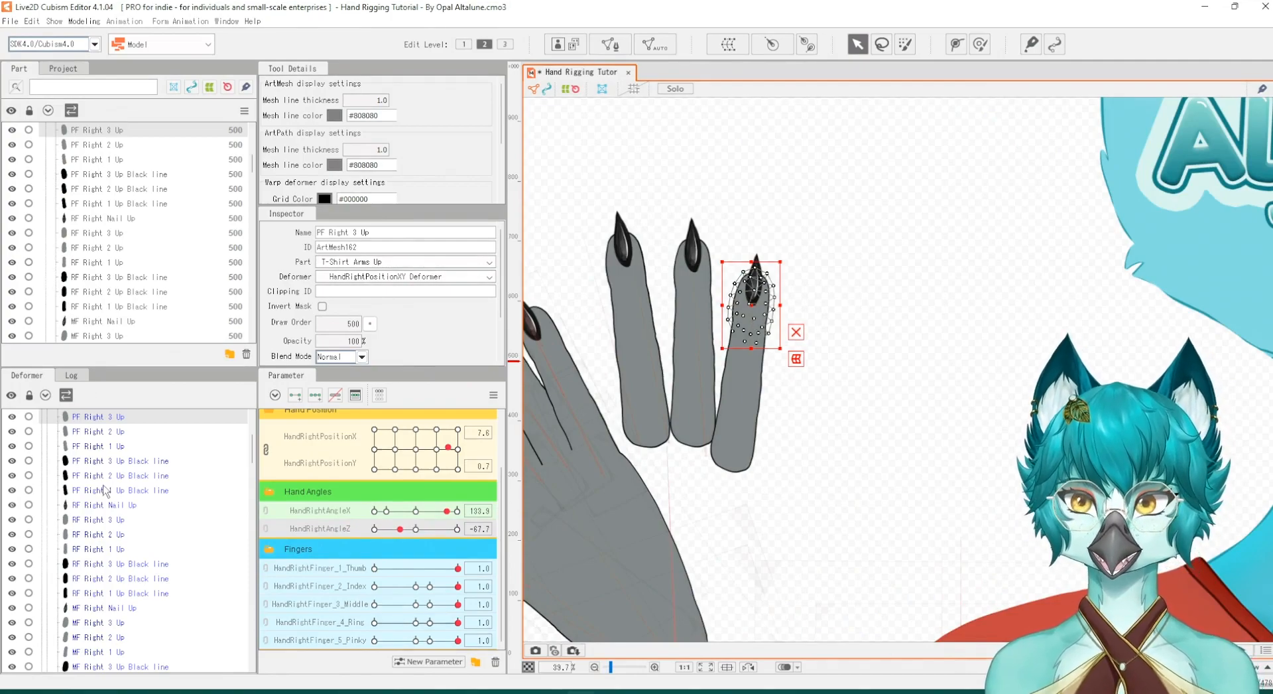
pyautogui.scroll(1, 110, 479)
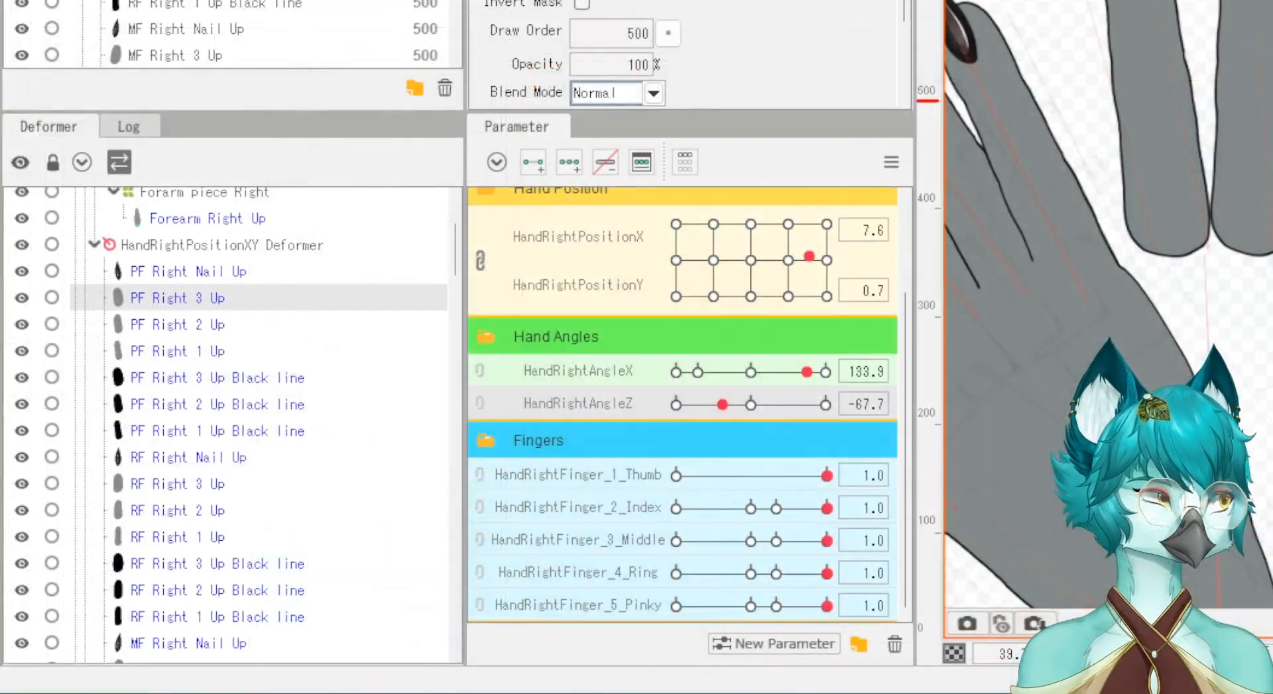
pyautogui.click(203, 273)
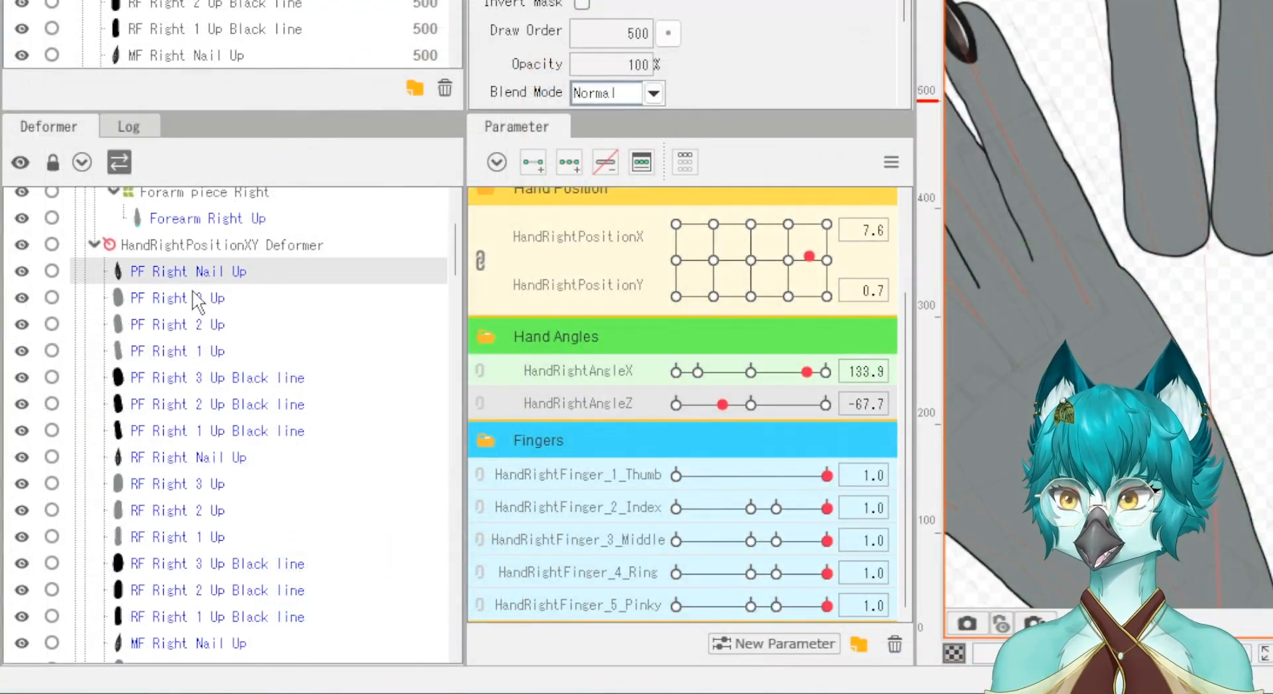
pyautogui.scroll(-2, 196, 302)
pyautogui.keyDown('shift'); pyautogui.click(196, 609); pyautogui.keyUp('shift')
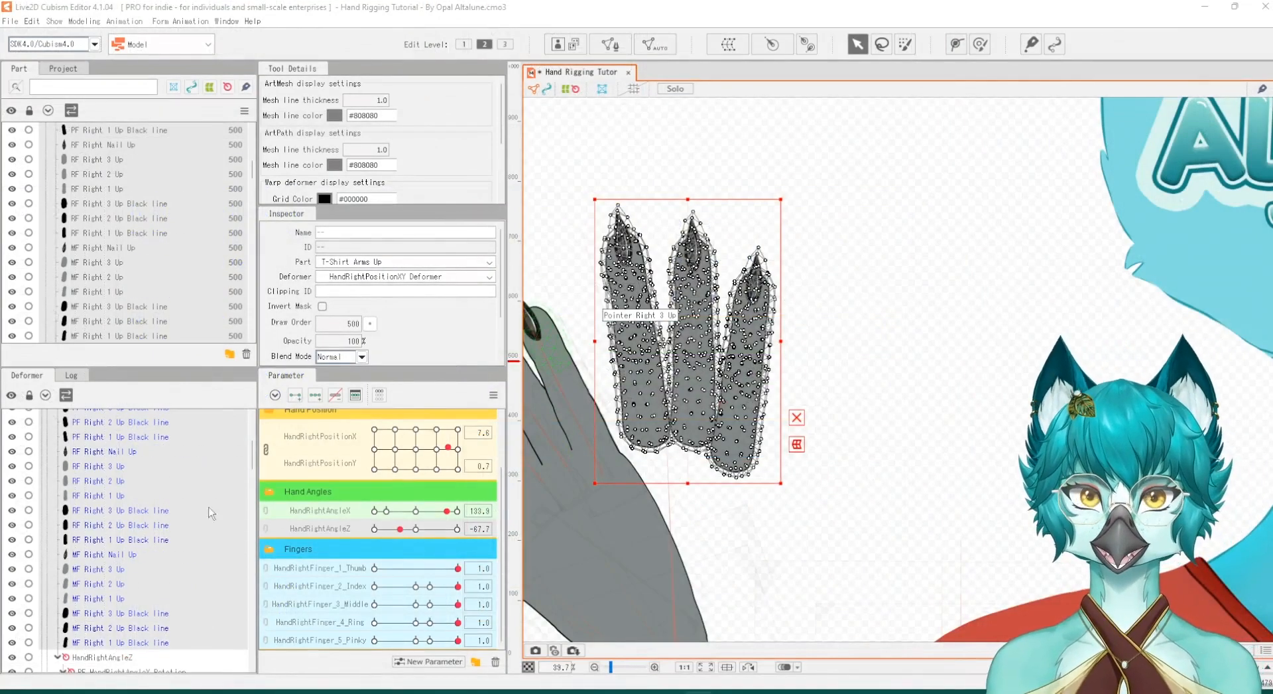
# Step: Toggle the visibility of the detached pinky's Up pieces, including PF Right 1 Up and PF Right 2 Up, to check which artwork they are
pyautogui.scroll(4, 138, 542)
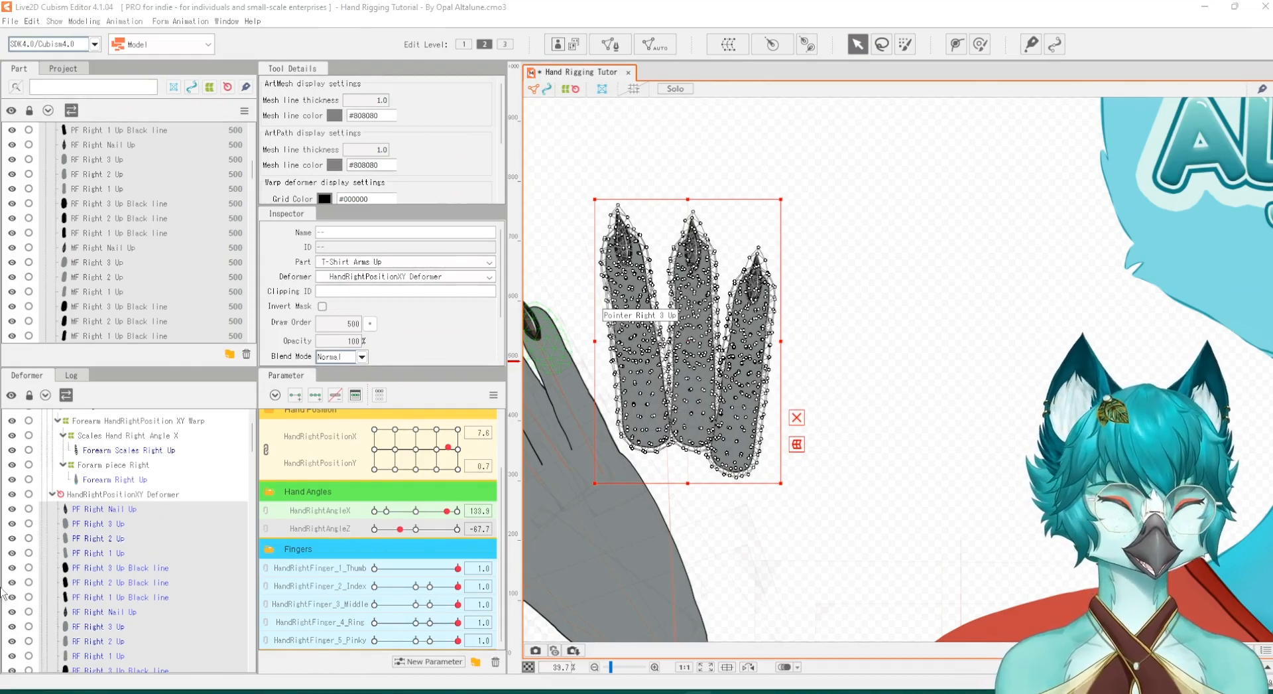
pyautogui.click(12, 508)
pyautogui.click(12, 508)
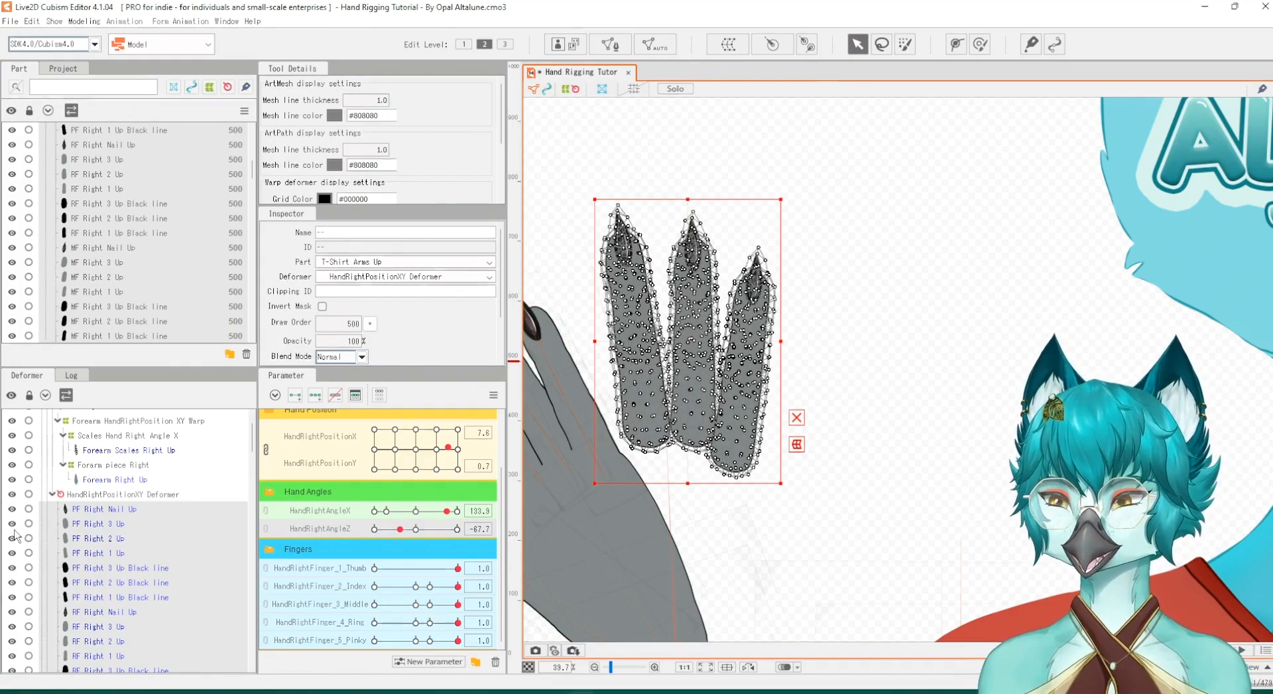
pyautogui.click(12, 551)
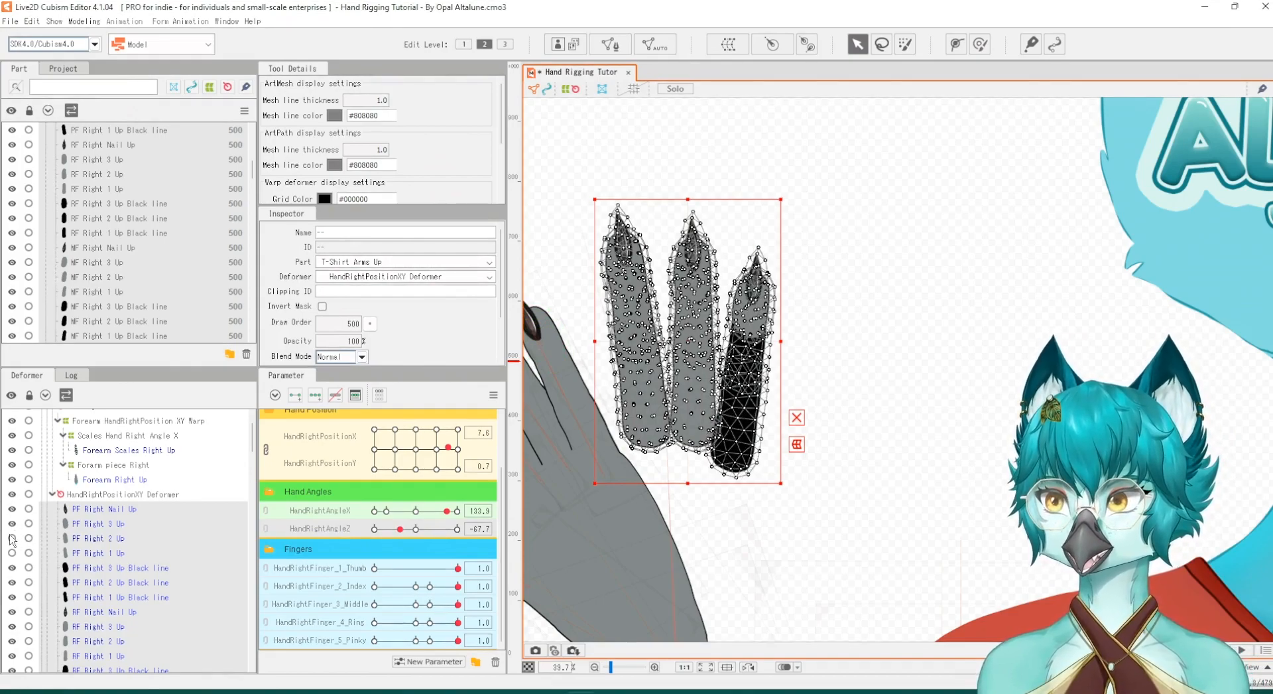
pyautogui.click(12, 552)
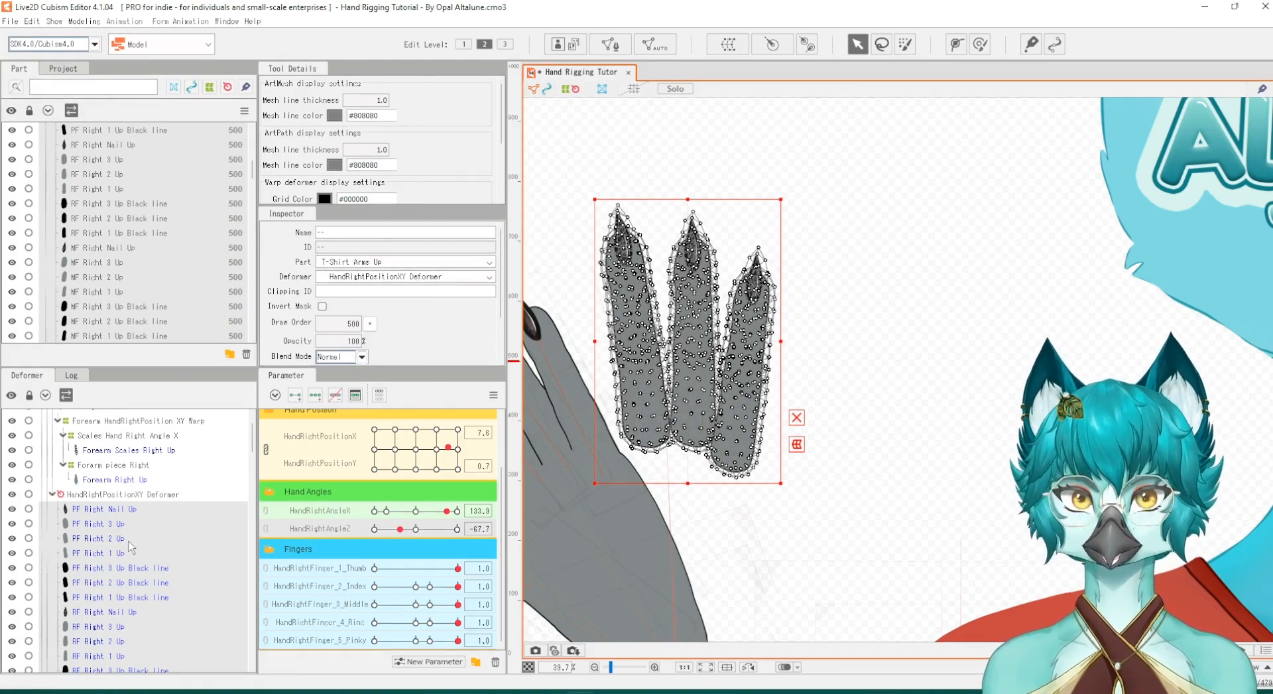
# Step: Delete the PF Right Nail Up mesh of the detached pinky from HandRightPositionXY Deformer
pyautogui.scroll(-2, 806, 376)
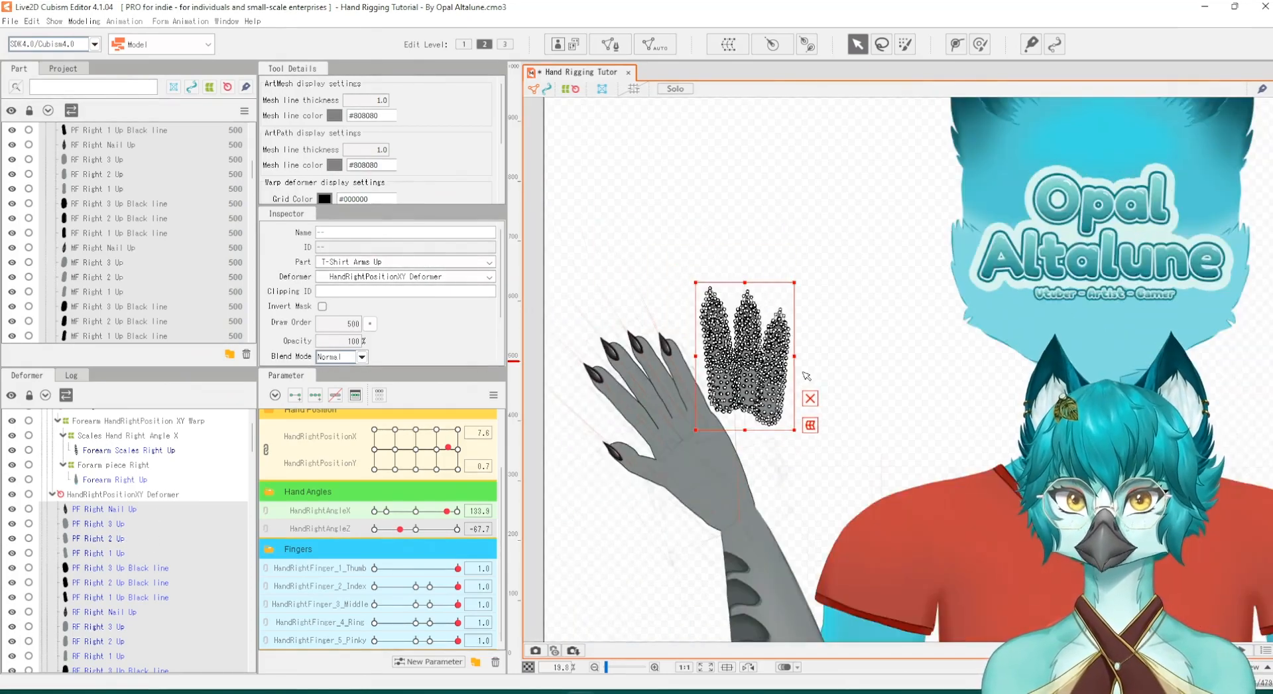
pyautogui.click(809, 425)
pyautogui.scroll(-1, 750, 454)
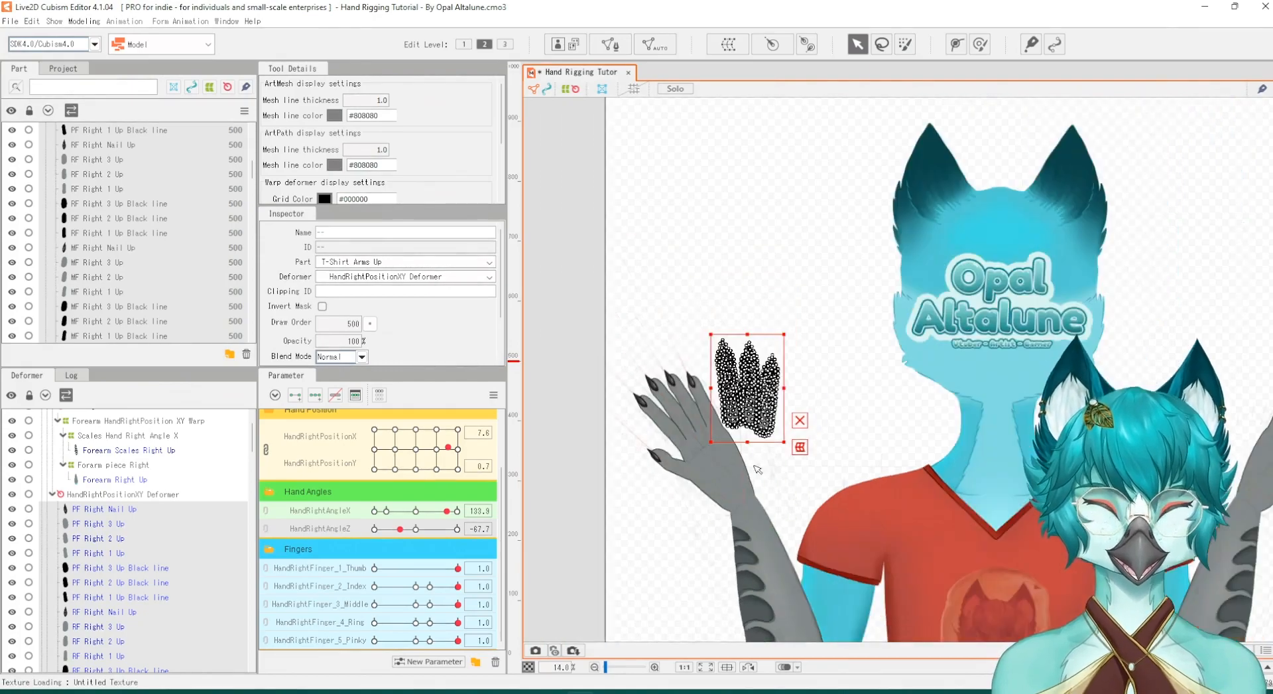
pyautogui.scroll(1, 795, 341)
pyautogui.scroll(1, 823, 425)
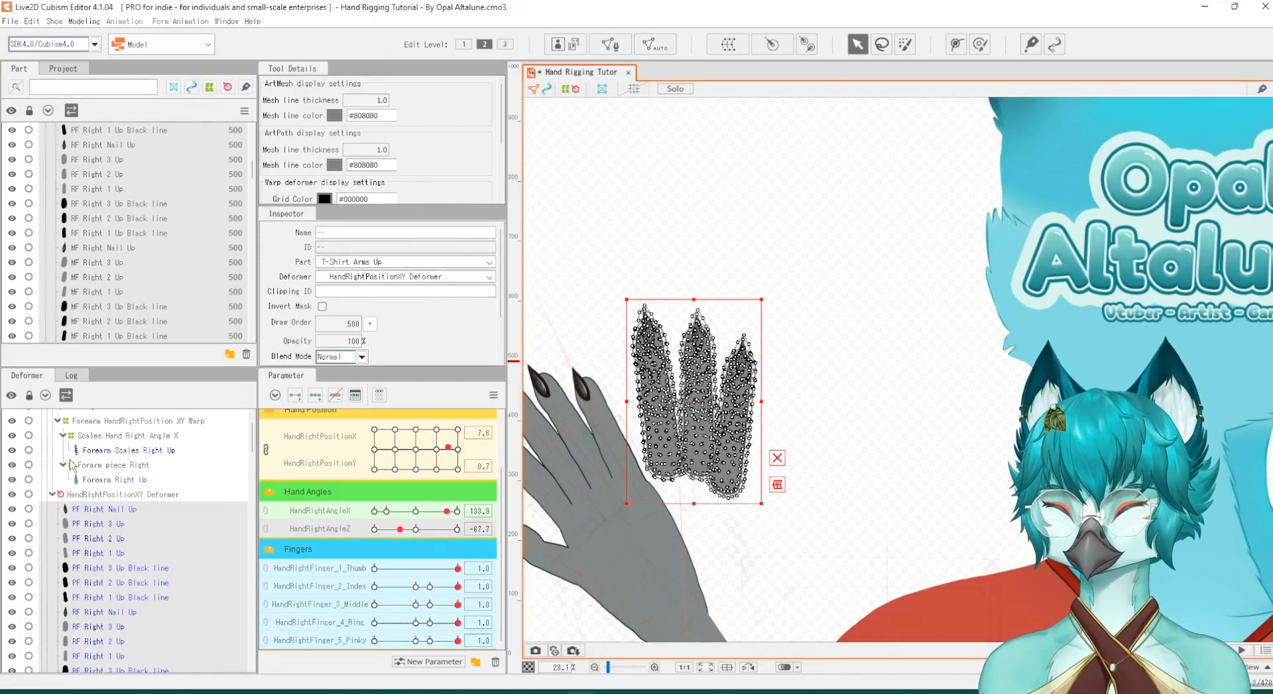
pyautogui.click(92, 508)
pyautogui.rightClick(96, 511)
pyautogui.click(96, 514)
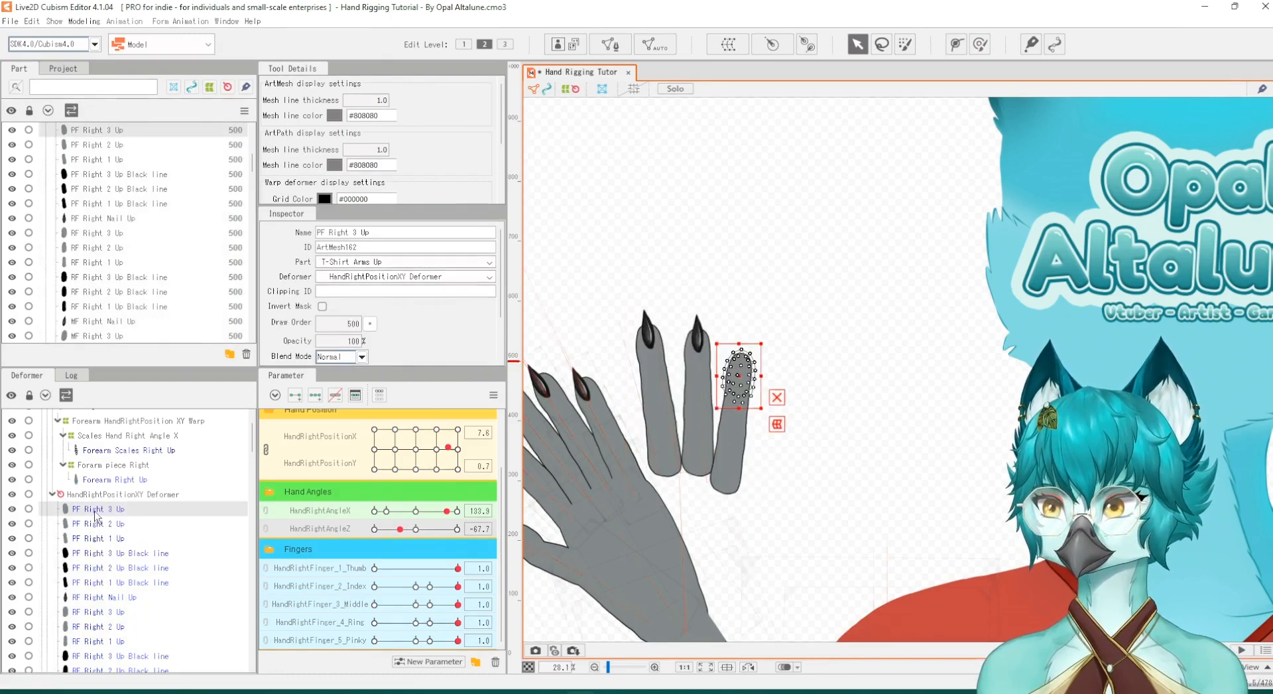
# Step: Cut the grey meshes PF Right 3 Up, PF Right 2 Up and PF Right 1 Up from the HandRightPositionXY Deformer
pyautogui.rightClick(93, 511)
pyautogui.click(118, 551)
pyautogui.rightClick(93, 510)
pyautogui.click(118, 551)
pyautogui.rightClick(93, 511)
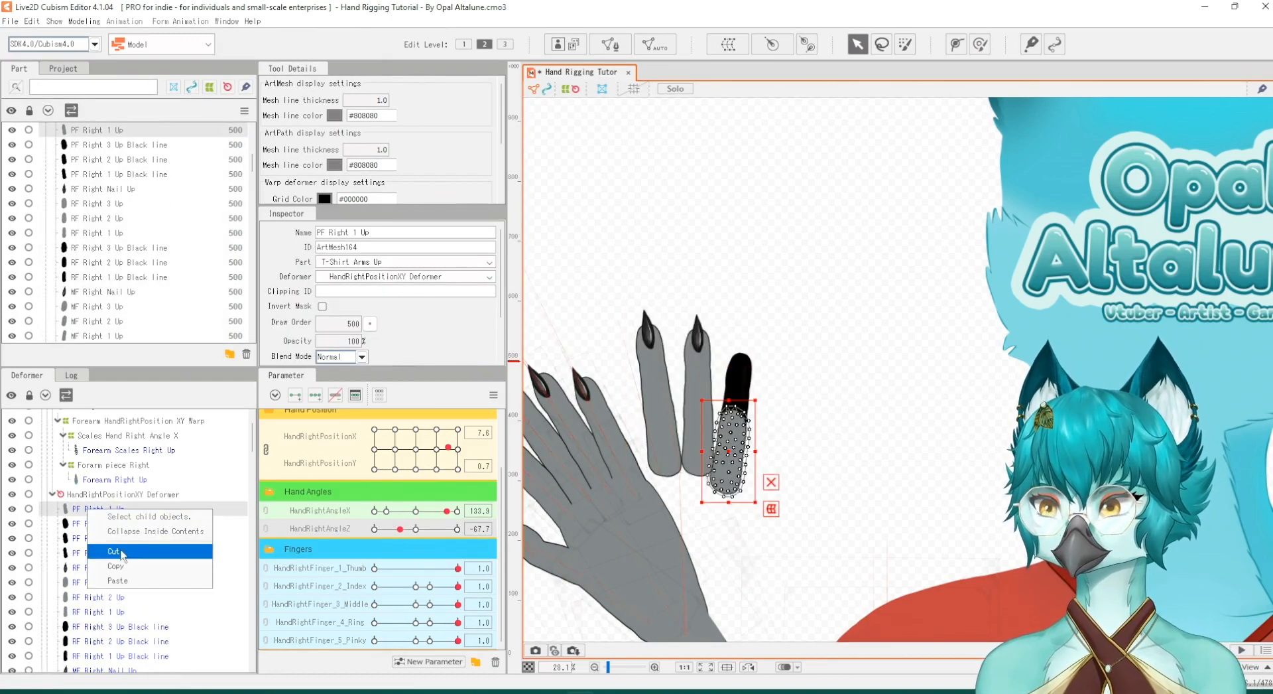
pyautogui.click(120, 551)
# Step: Cut the three PF Right Up Black line meshes (3, 2 and 1) from the HandRightPositionXY Deformer
pyautogui.rightClick(91, 510)
pyautogui.click(102, 564)
pyautogui.rightClick(92, 510)
pyautogui.click(113, 551)
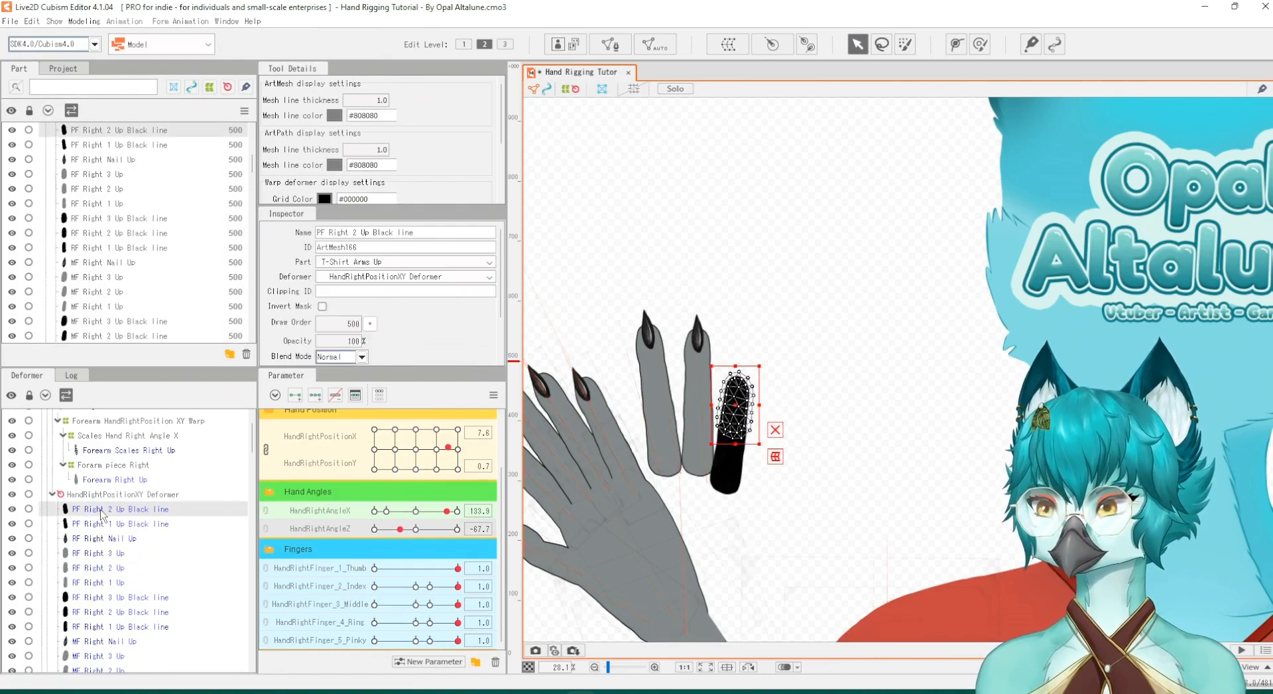
pyautogui.rightClick(101, 510)
pyautogui.click(119, 553)
pyautogui.rightClick(96, 510)
pyautogui.click(118, 555)
# Step: Cut RF Right Nail Up and the grey meshes RF Right 3, 2 and 1 Up from the HandRightPositionXY Deformer
pyautogui.rightClick(94, 511)
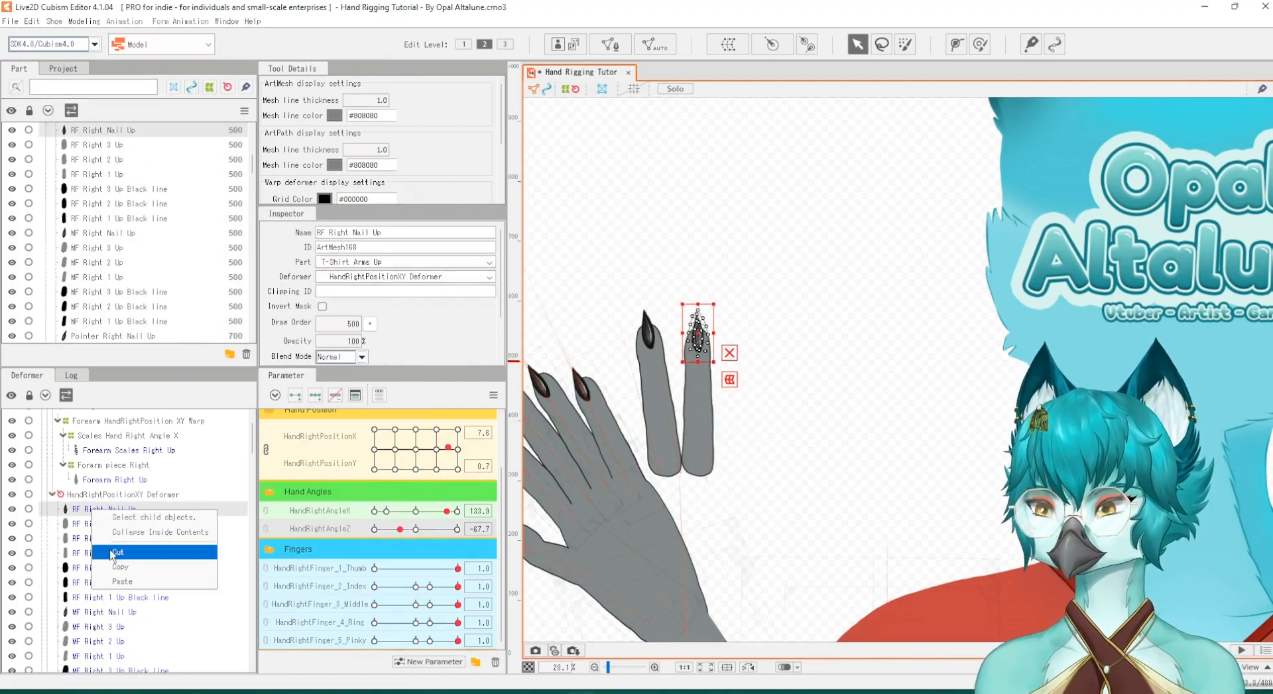
pyautogui.click(117, 553)
pyautogui.rightClick(97, 511)
pyautogui.click(118, 553)
pyautogui.rightClick(94, 513)
pyautogui.click(116, 555)
pyautogui.rightClick(94, 511)
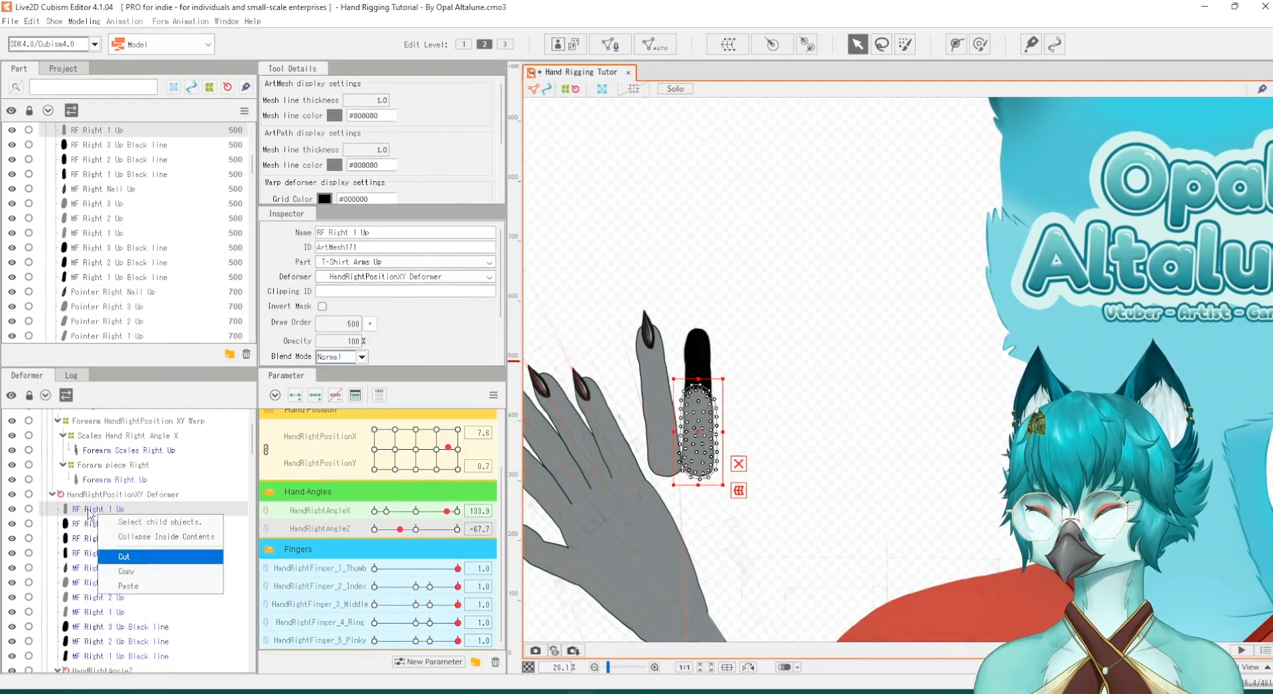
pyautogui.click(118, 552)
# Step: Cut the three RF Right Up Black line meshes (3, 2 and 1) from the HandRightPositionXY Deformer
pyautogui.rightClick(95, 510)
pyautogui.click(118, 551)
pyautogui.rightClick(95, 511)
pyautogui.click(118, 551)
pyautogui.rightClick(95, 511)
pyautogui.click(119, 551)
# Step: Cut MF Right Nail Up and the grey meshes MF Right 3, 2 and 1 Up from the HandRightPositionXY Deformer
pyautogui.rightClick(95, 510)
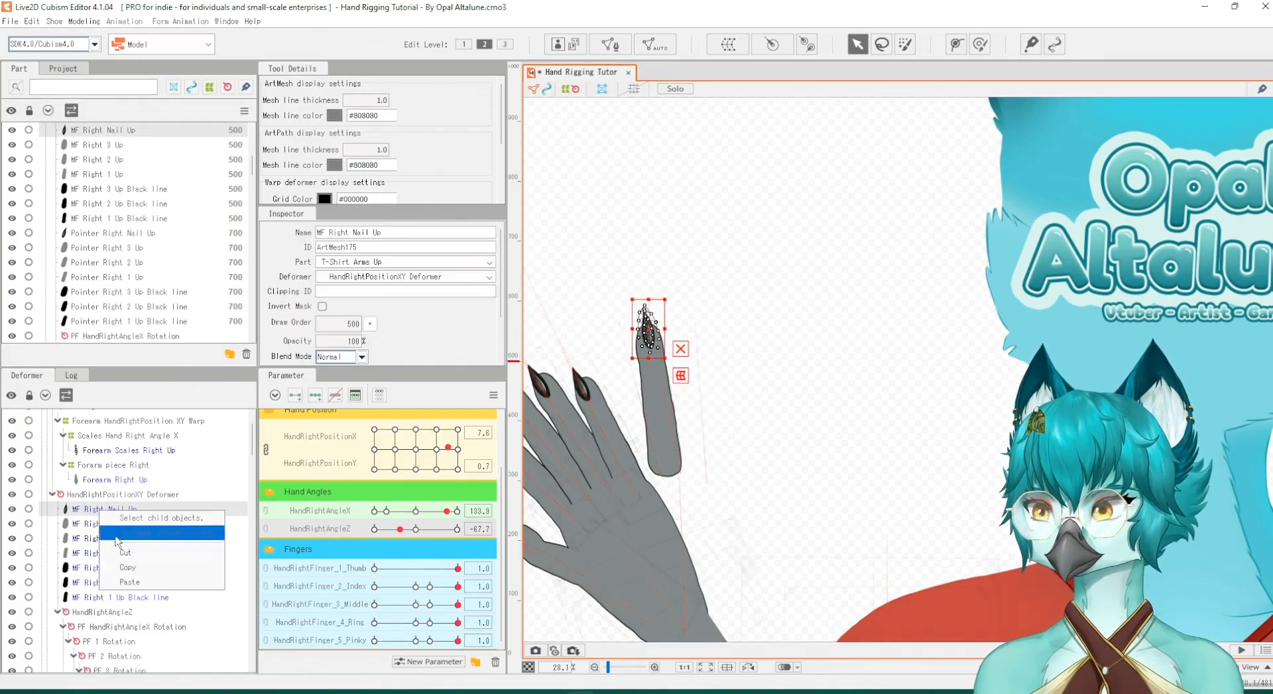
pyautogui.click(120, 551)
pyautogui.rightClick(95, 511)
pyautogui.click(119, 551)
pyautogui.rightClick(95, 511)
pyautogui.click(117, 551)
pyautogui.rightClick(95, 511)
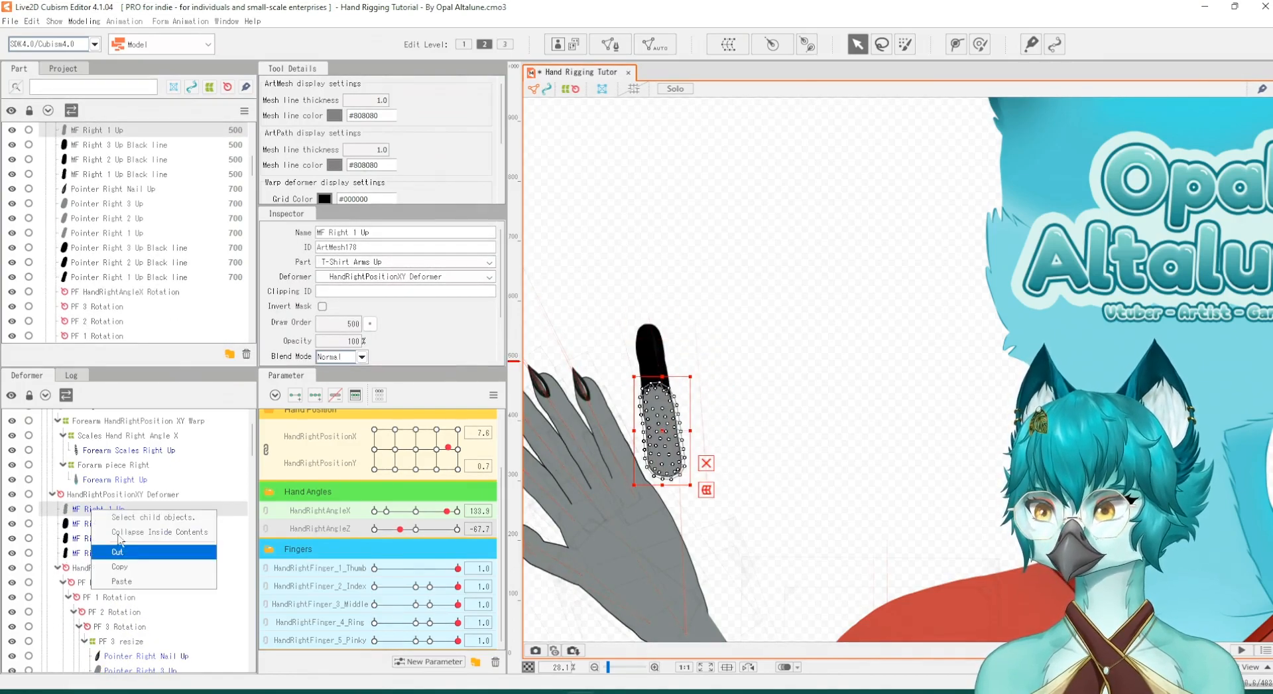
pyautogui.click(119, 551)
# Step: Cut the three MF Right Up Black line meshes (3, 2 and 1) from the HandRightPositionXY Deformer
pyautogui.rightClick(94, 511)
pyautogui.click(120, 551)
pyautogui.rightClick(95, 511)
pyautogui.click(120, 551)
pyautogui.rightClick(93, 510)
pyautogui.click(120, 551)
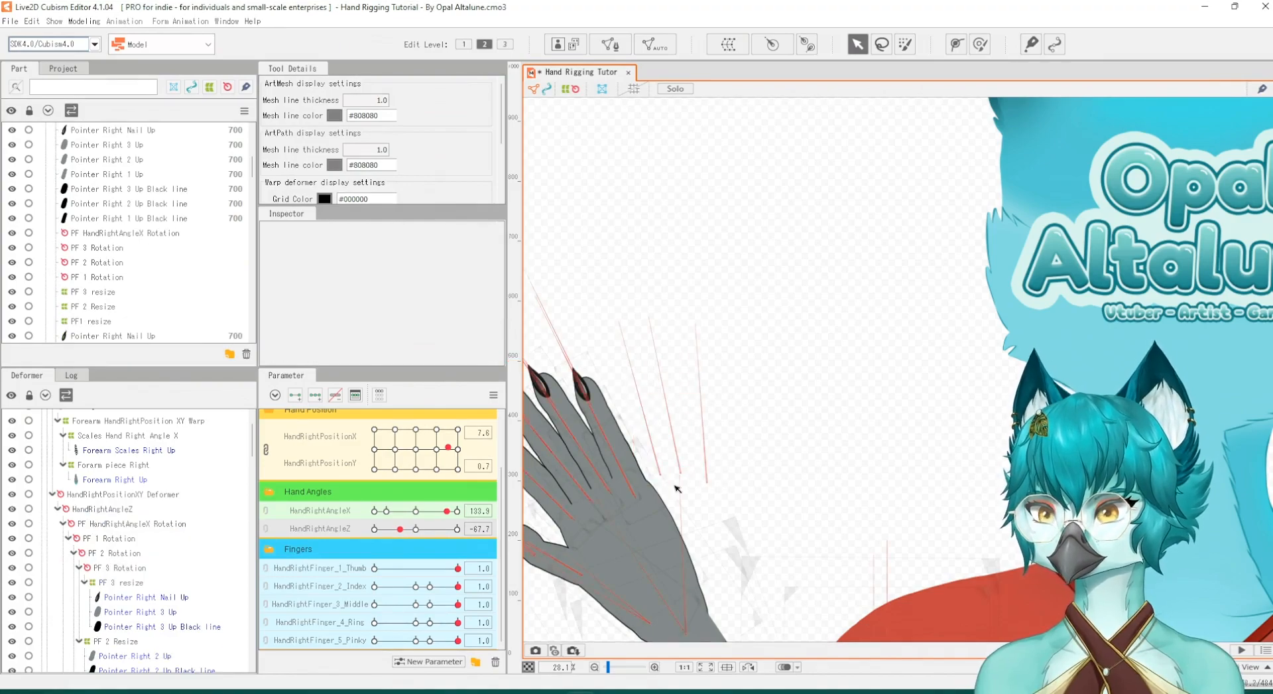
# Step: Test the hand movement on the whole model by varying HandRightPositionX, HandRightPositionY and the HandRightAngle parameters
pyautogui.scroll(-3, 738, 366)
pyautogui.scroll(2, 760, 342)
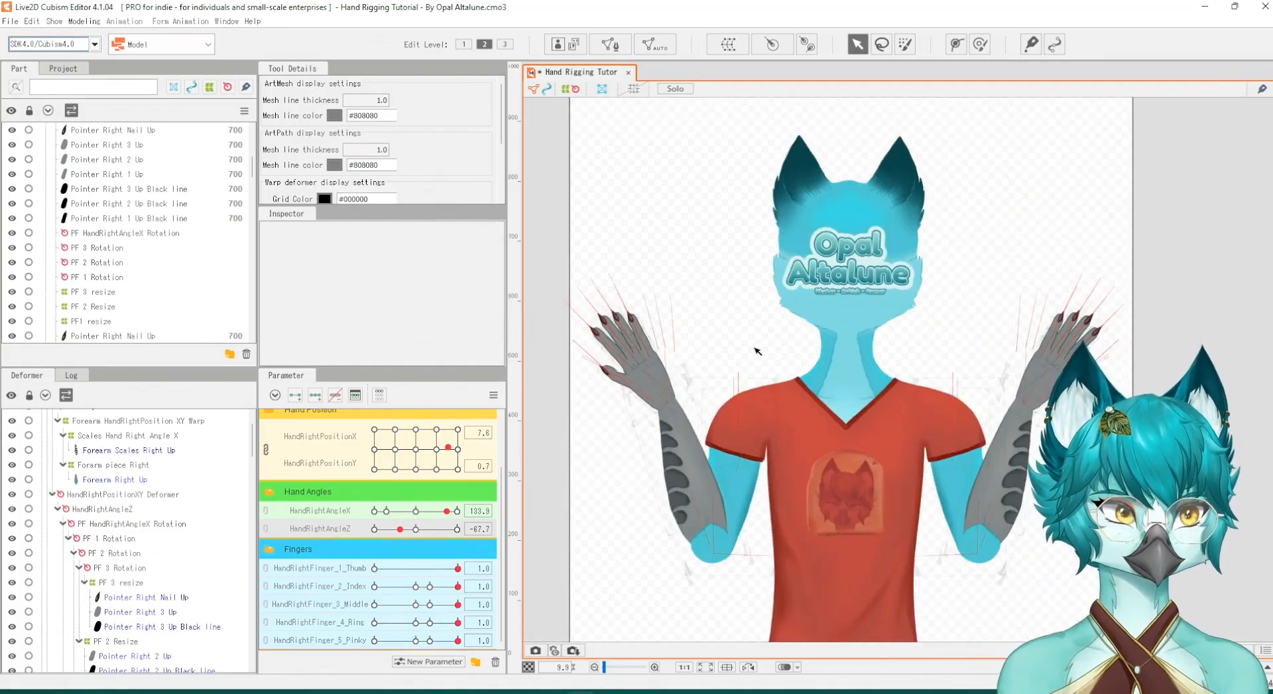
pyautogui.moveTo(437, 459)
pyautogui.mouseDown()
pyautogui.moveTo(400, 461)
pyautogui.moveTo(396, 432)
pyautogui.moveTo(436, 450)
pyautogui.mouseUp()
pyautogui.moveTo(400, 528); pyautogui.dragTo(455, 519)
pyautogui.click(415, 513)
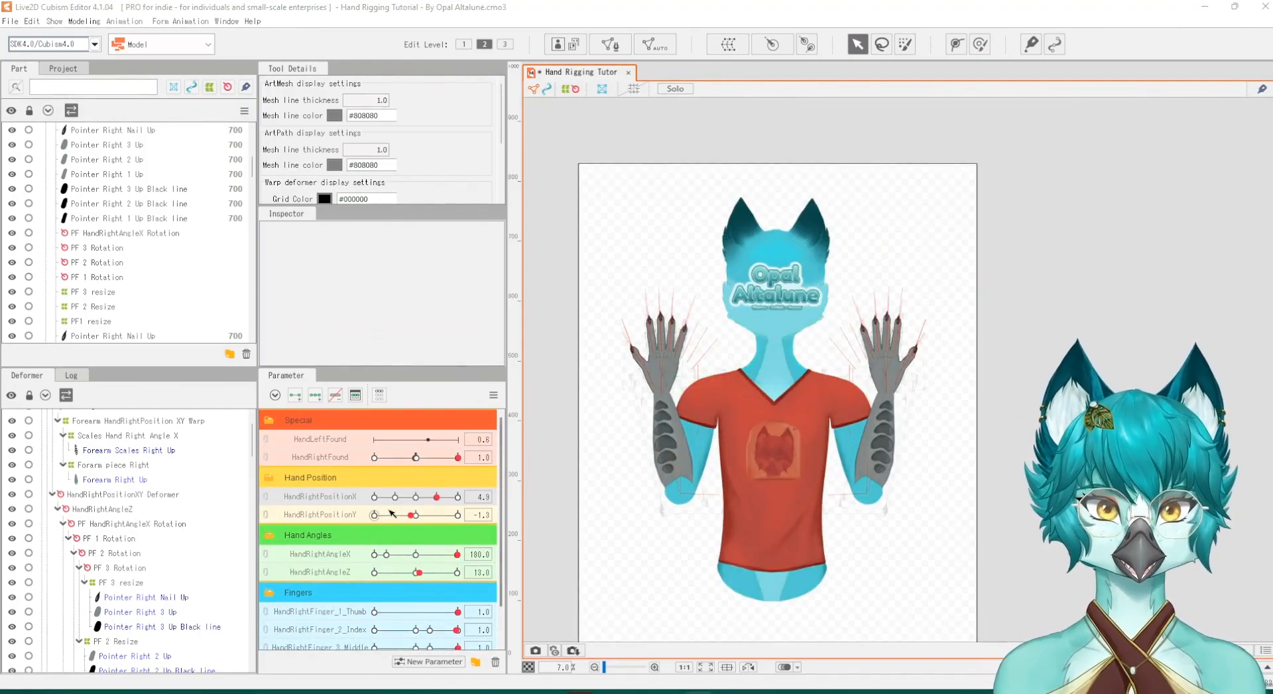
pyautogui.moveTo(407, 497); pyautogui.dragTo(439, 516)
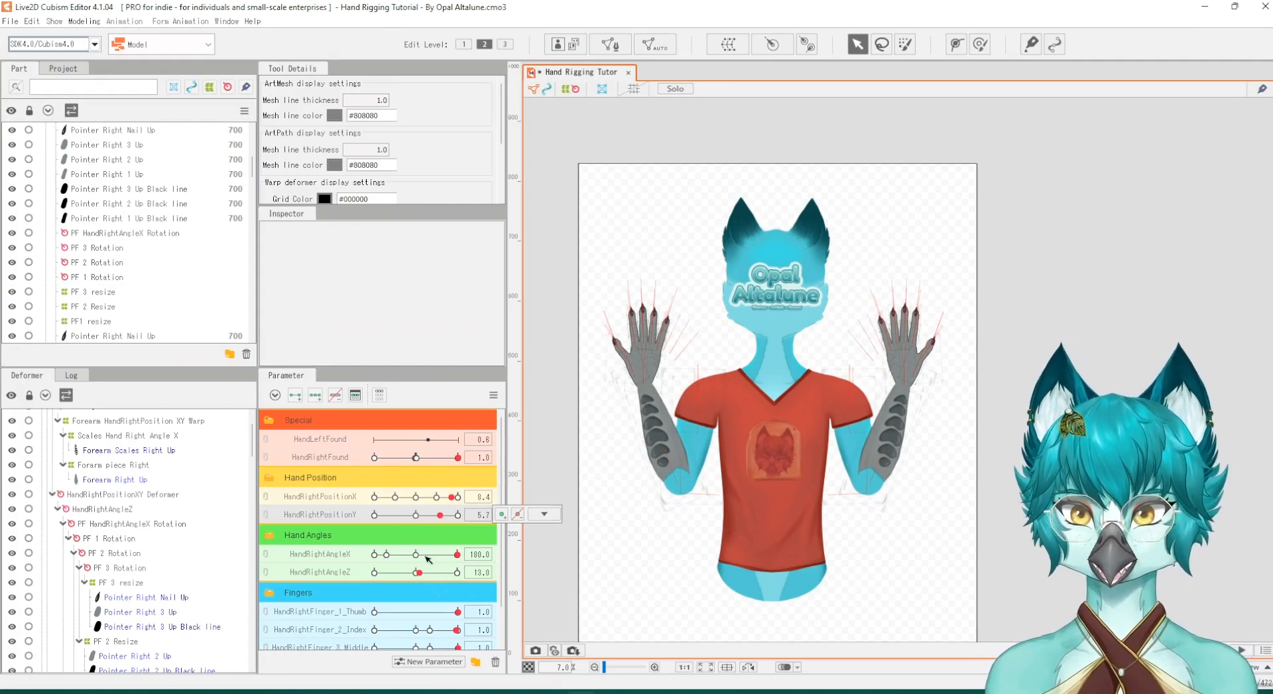
# Step: Link HandRightPositionX and HandRightPositionY into one combined controller and move it to X 4.1, Y -0.1
pyautogui.scroll(-2, 420, 553)
pyautogui.click(266, 454)
pyautogui.moveTo(423, 475)
pyautogui.mouseDown()
pyautogui.moveTo(386, 467)
pyautogui.moveTo(434, 474)
pyautogui.mouseUp()
pyautogui.moveTo(457, 610)
pyautogui.mouseDown()
pyautogui.moveTo(463, 618)
pyautogui.moveTo(426, 629)
pyautogui.moveTo(458, 629)
pyautogui.mouseUp()
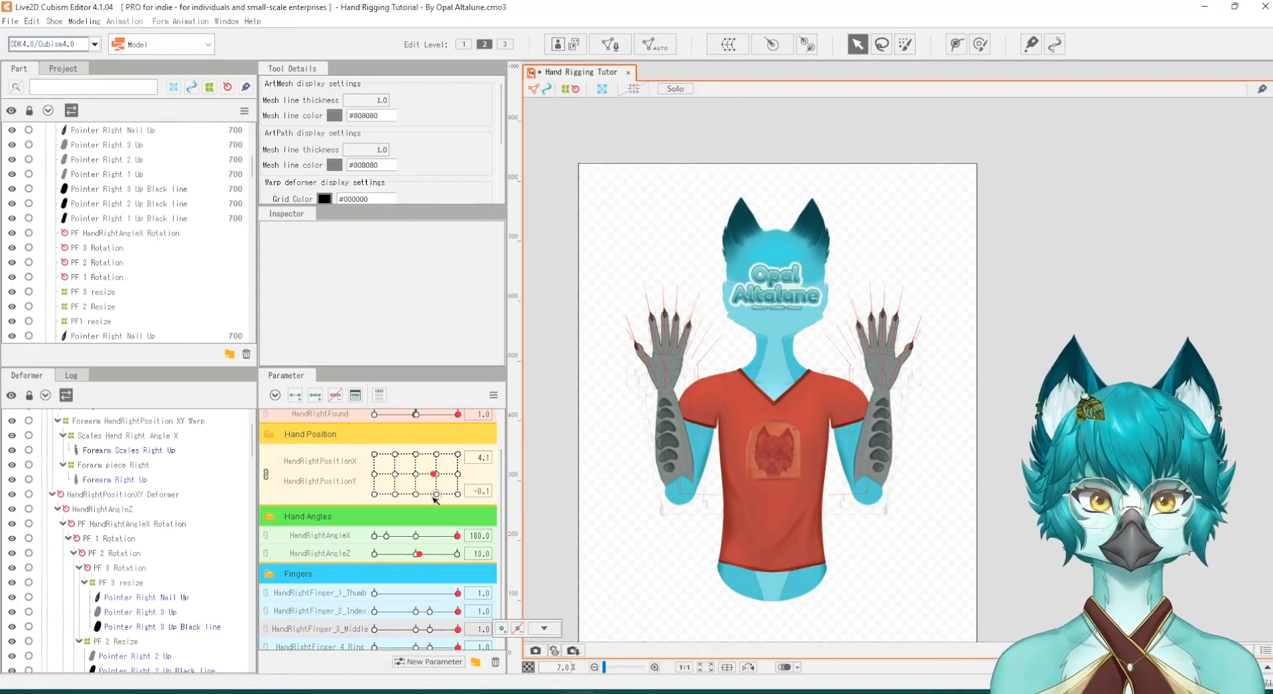
pyautogui.scroll(1, 435, 499)
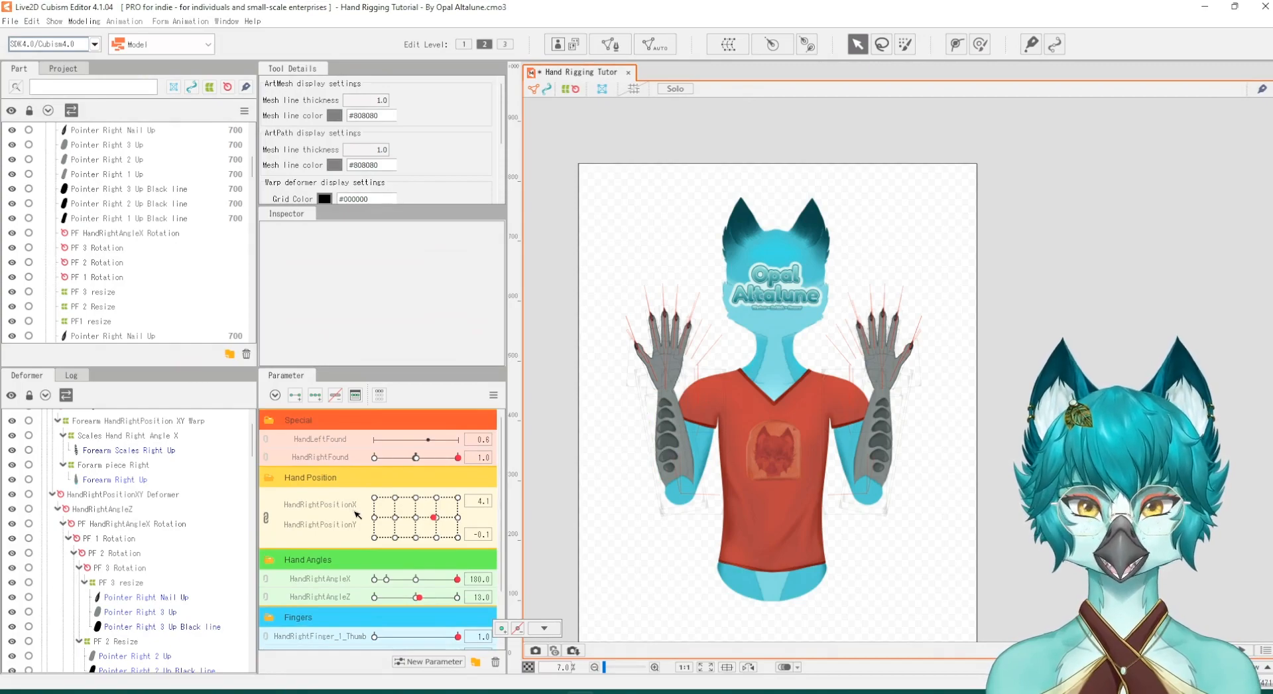
# Step: Unlink and relink the two HandRightPosition parameters, move them to X 0.7, Y -2.8, and separate them again
pyautogui.click(267, 519)
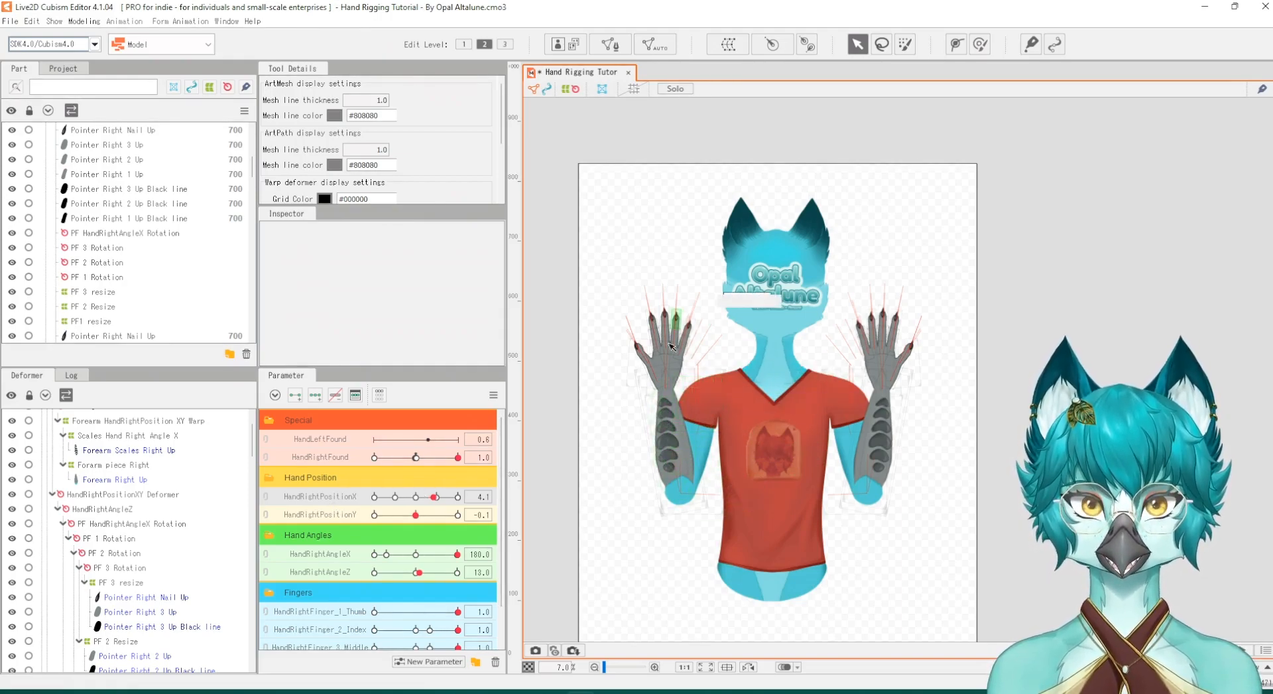
pyautogui.click(266, 497)
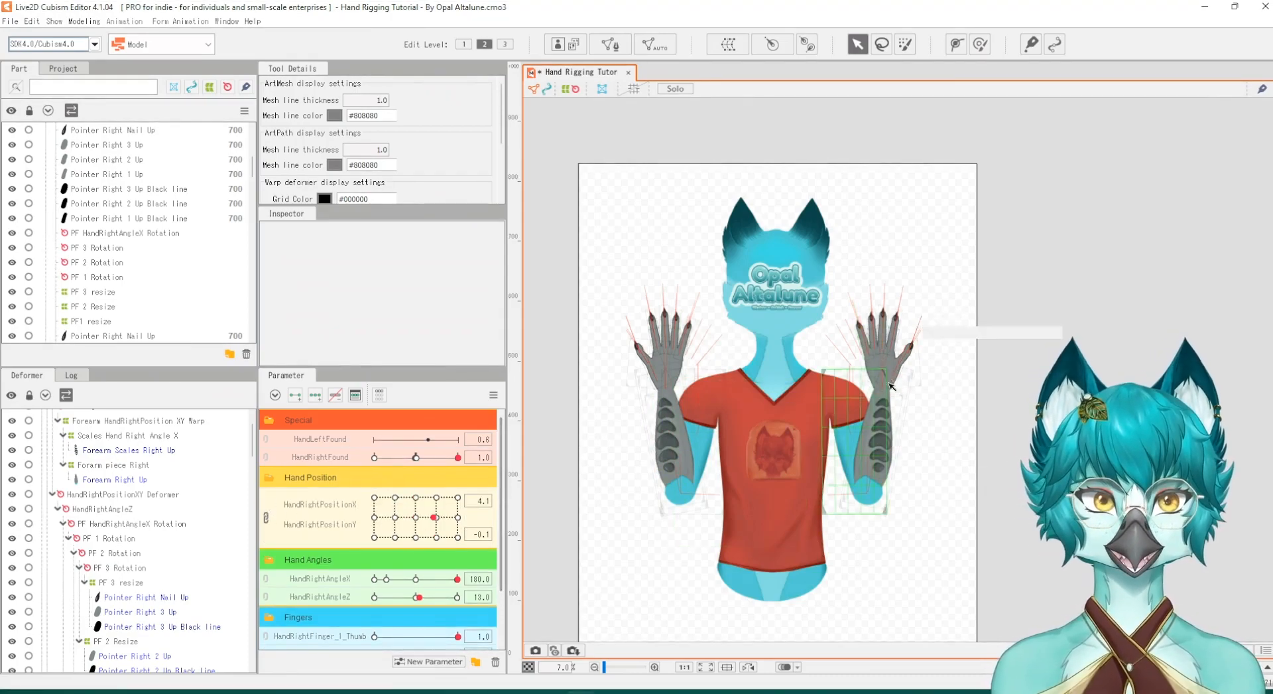
pyautogui.moveTo(435, 517)
pyautogui.mouseDown()
pyautogui.moveTo(430, 536)
pyautogui.moveTo(441, 527)
pyautogui.moveTo(419, 522)
pyautogui.mouseUp()
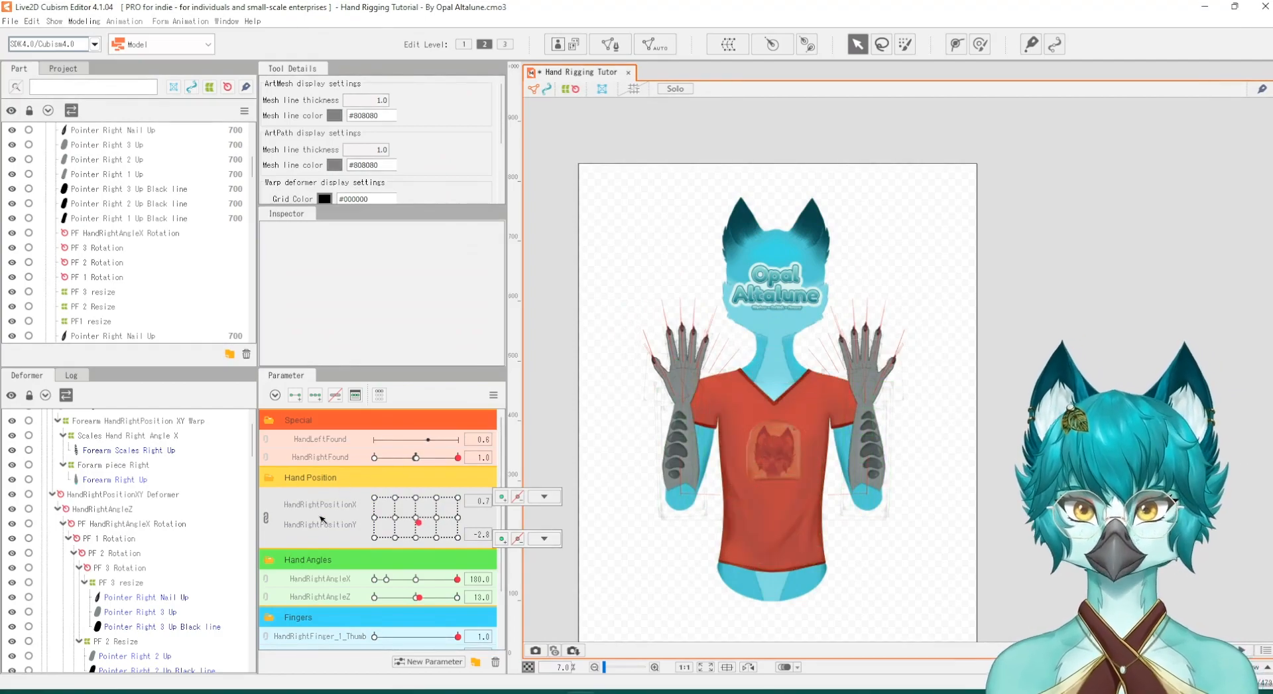
pyautogui.click(264, 519)
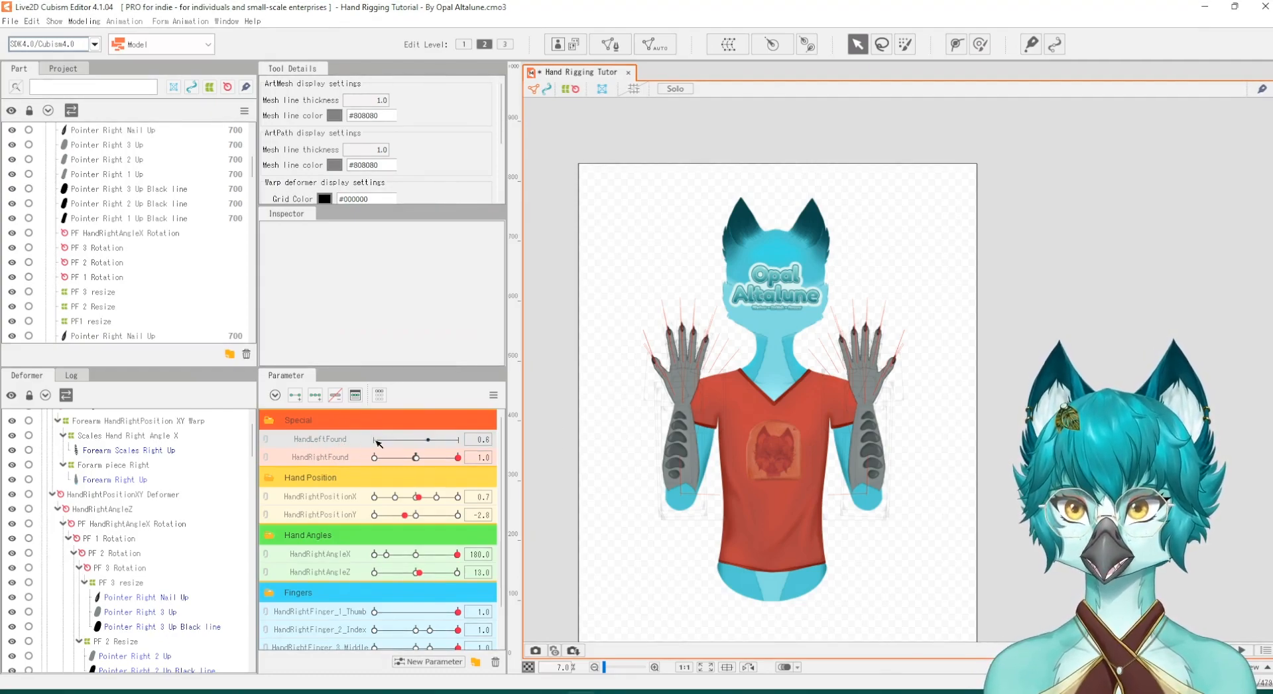
# Step: Set the HandLeftFound parameter to its maximum of 1.0
pyautogui.moveTo(377, 440); pyautogui.dragTo(458, 451)
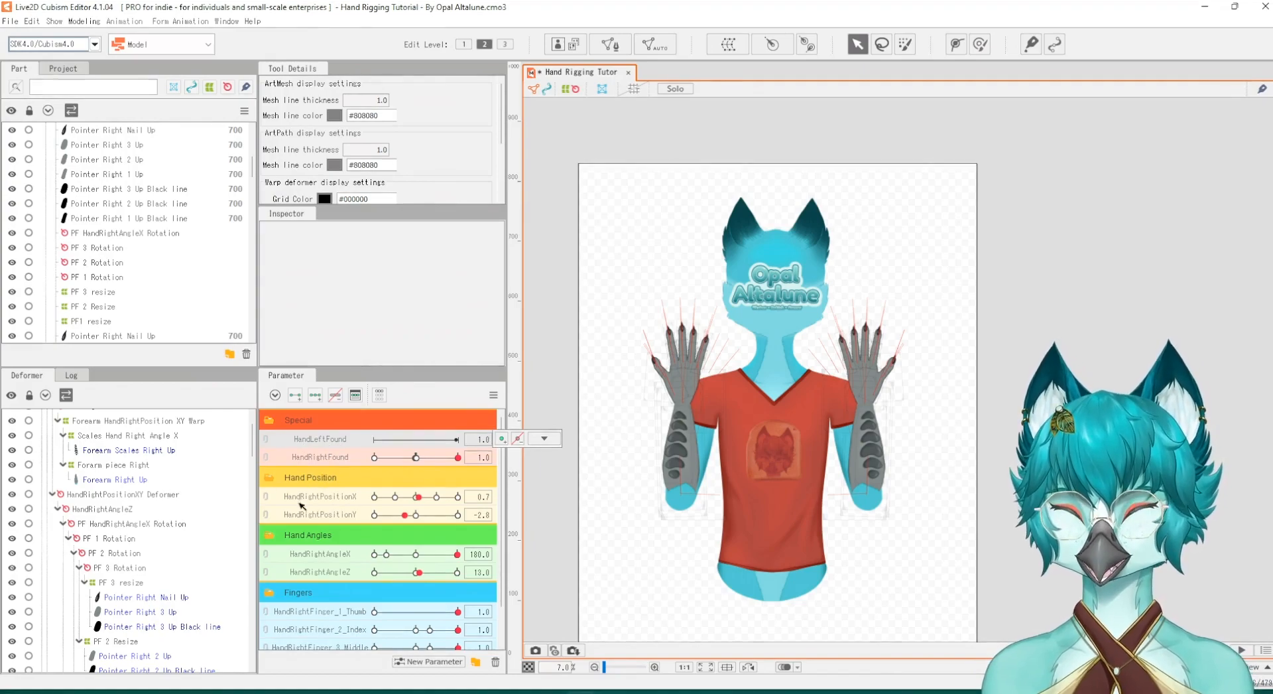
pyautogui.scroll(-1, 338, 569)
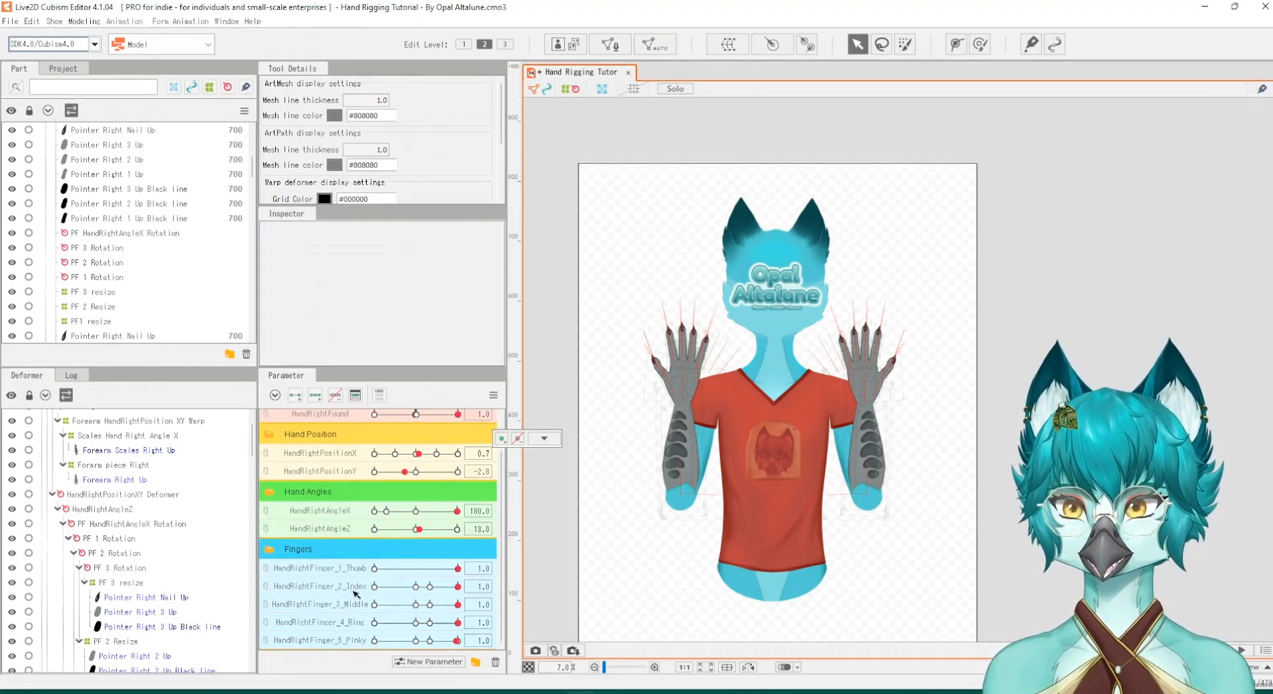
pyautogui.scroll(1, 356, 593)
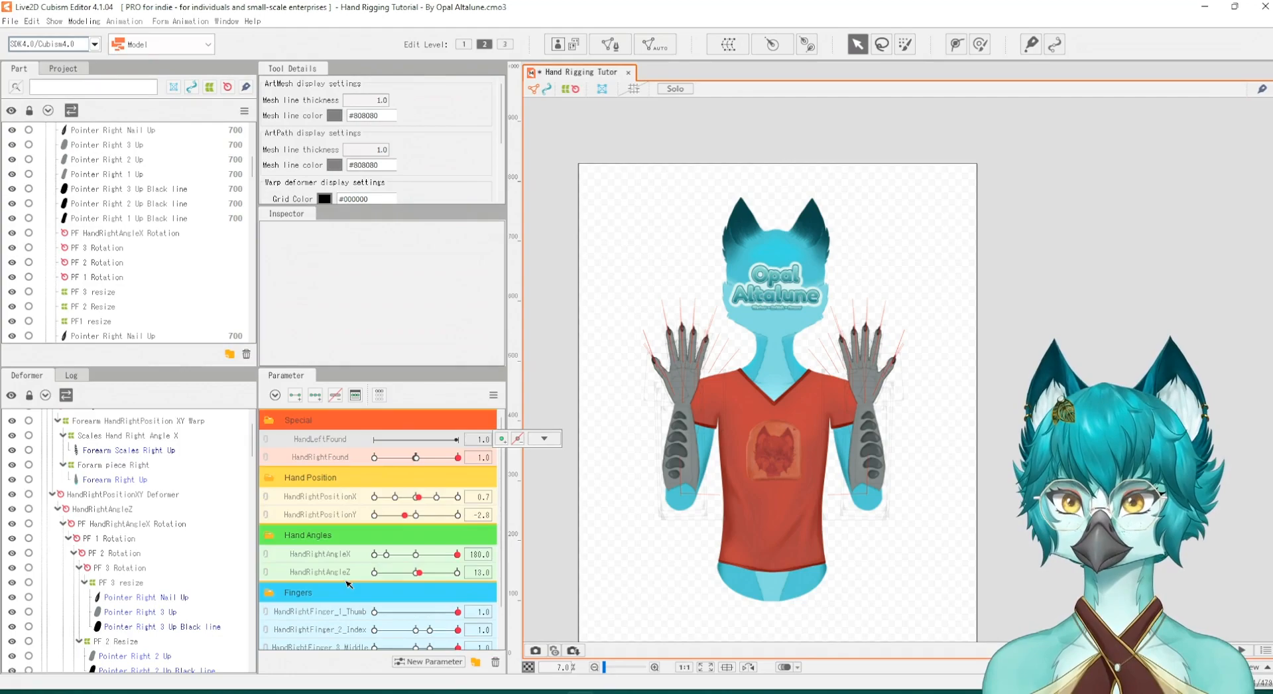
# Step: Replicate the HandRightPositionX parameter and change the copy's name to HandLeftPositionX
pyautogui.rightClick(321, 502)
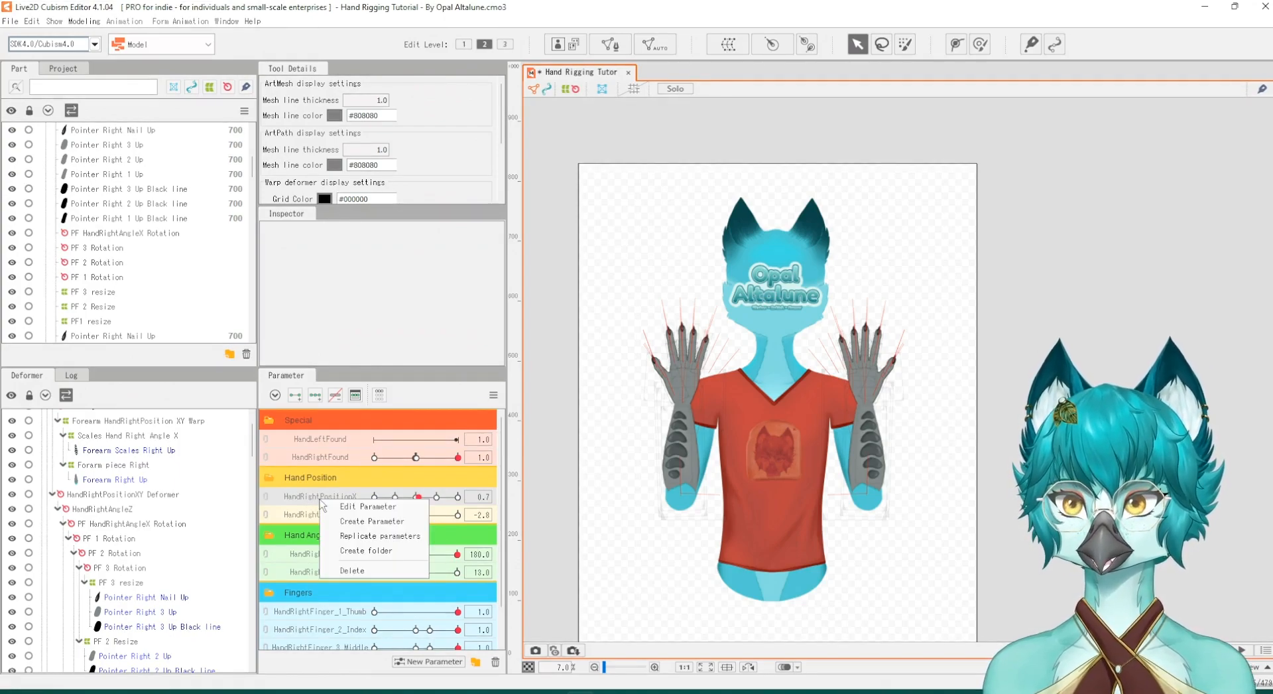
pyautogui.click(366, 536)
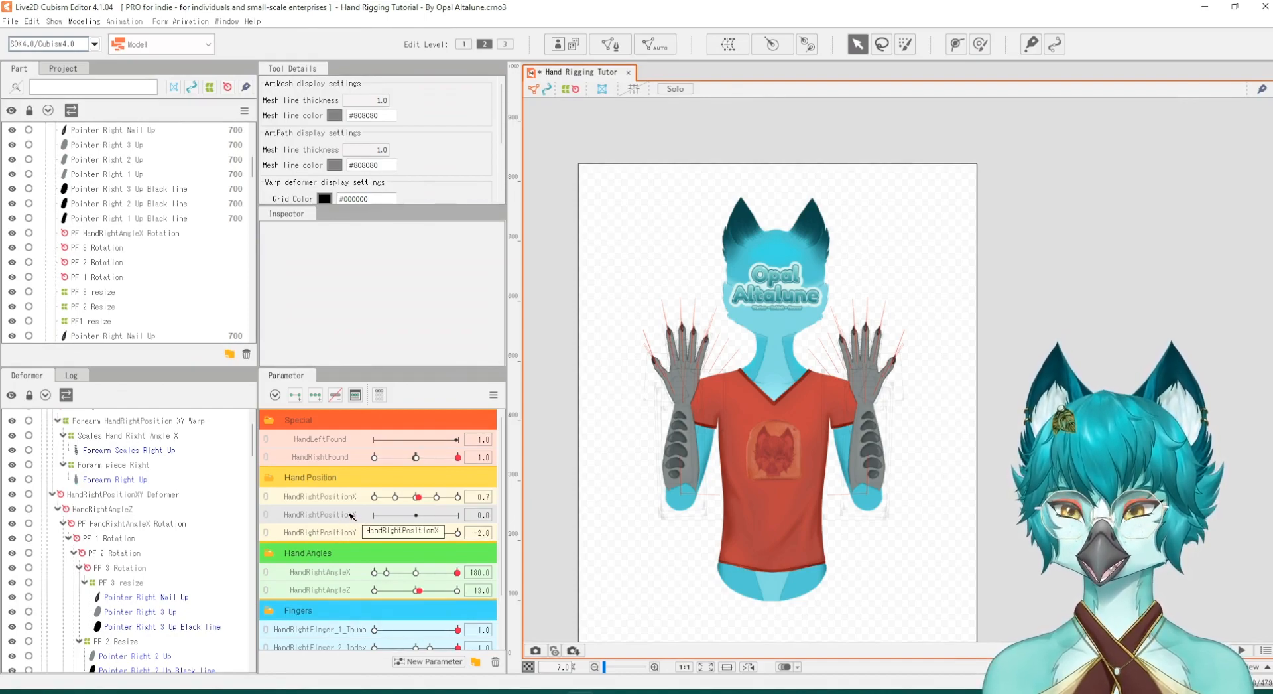
pyautogui.rightClick(350, 513)
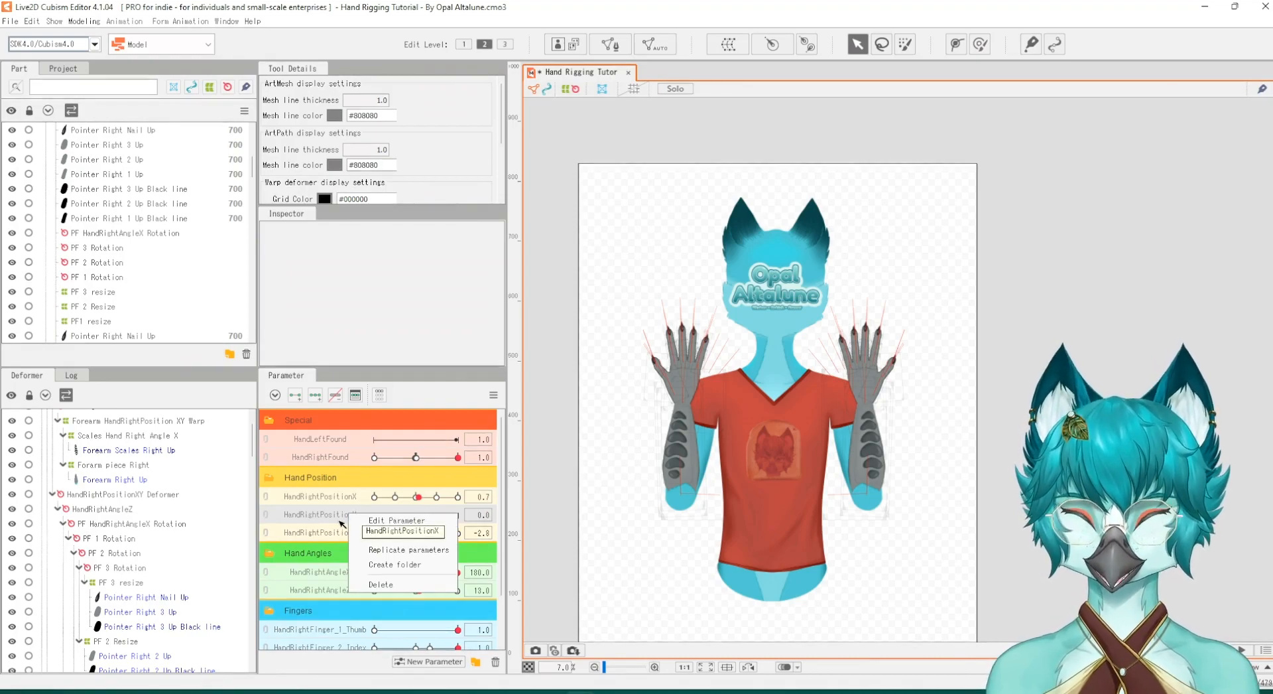
pyautogui.click(420, 522)
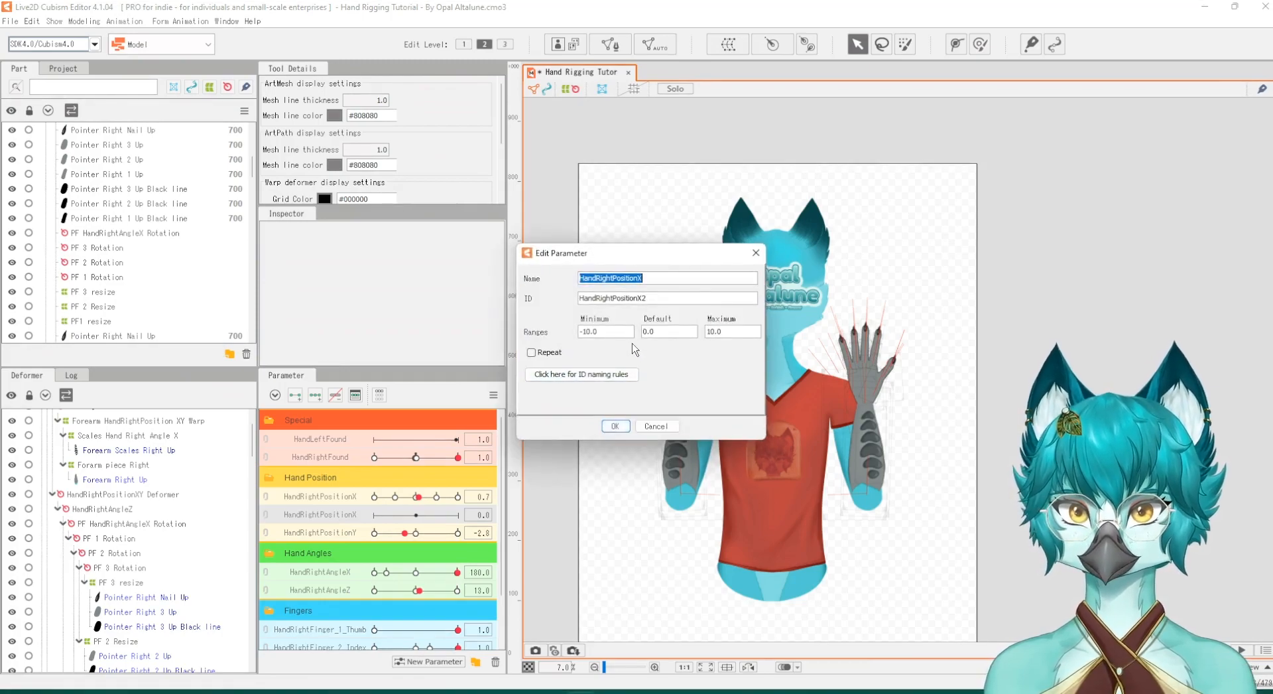
pyautogui.click(602, 284)
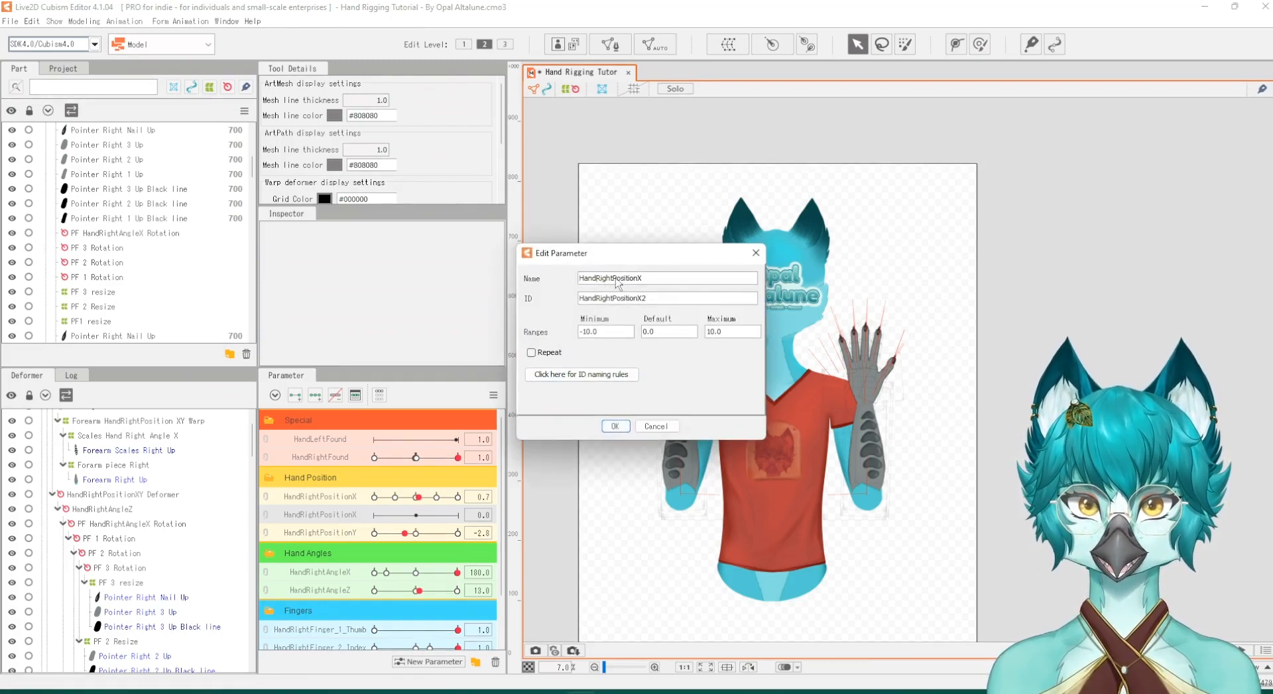
pyautogui.moveTo(600, 258); pyautogui.dragTo(572, 246)
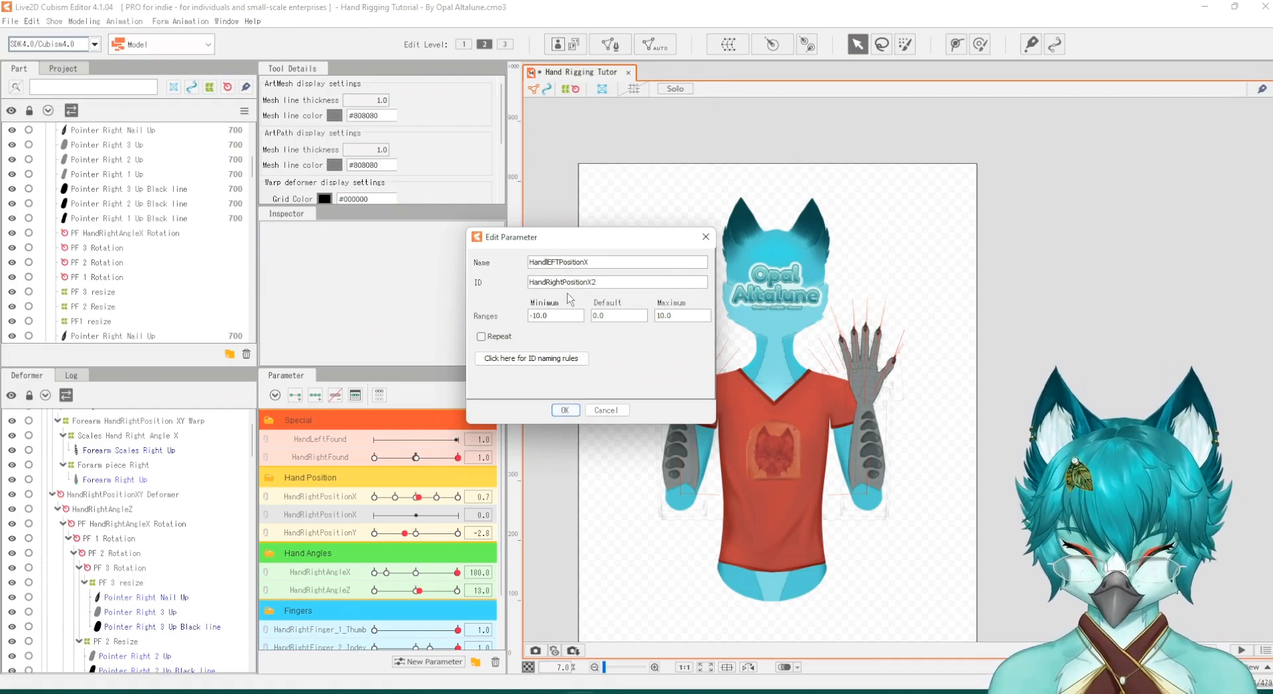
pyautogui.press('BackSpace')
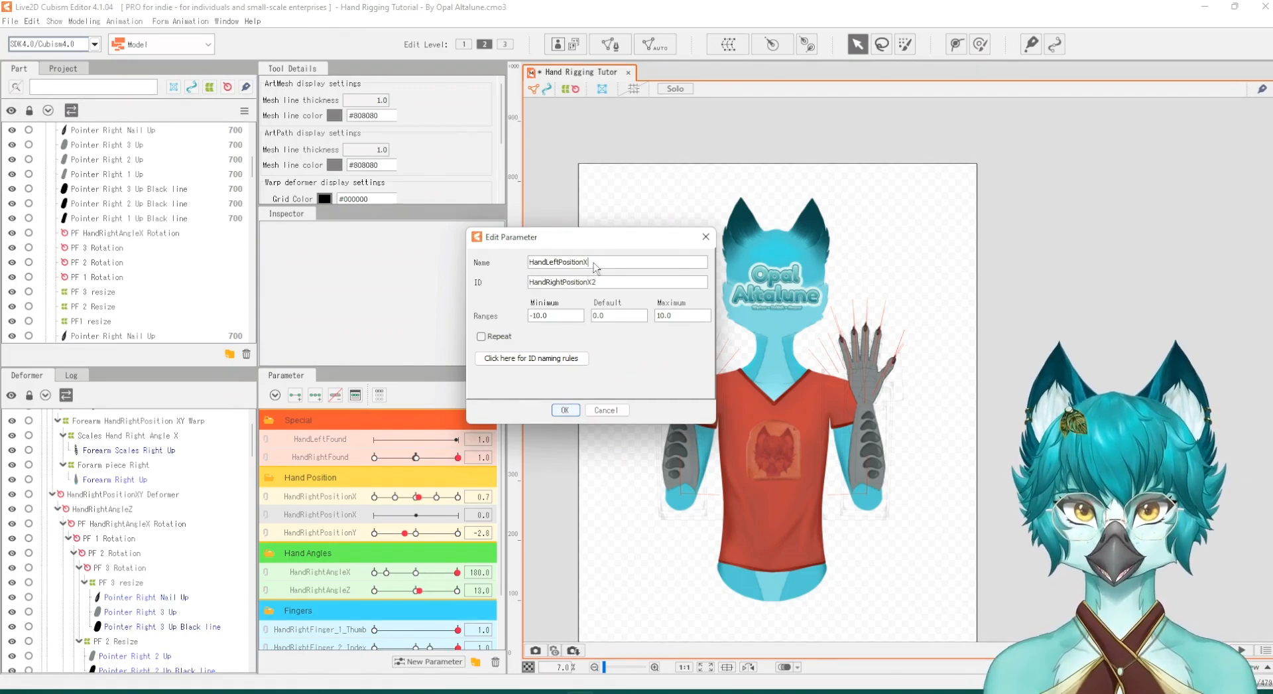
# Step: Copy the new name into the parameter's ID as HandLeftPositionX and apply the parameter edits
pyautogui.moveTo(595, 268); pyautogui.dragTo(501, 263)
pyautogui.hotkey('ctrl', 'c')
pyautogui.moveTo(627, 282); pyautogui.dragTo(514, 288)
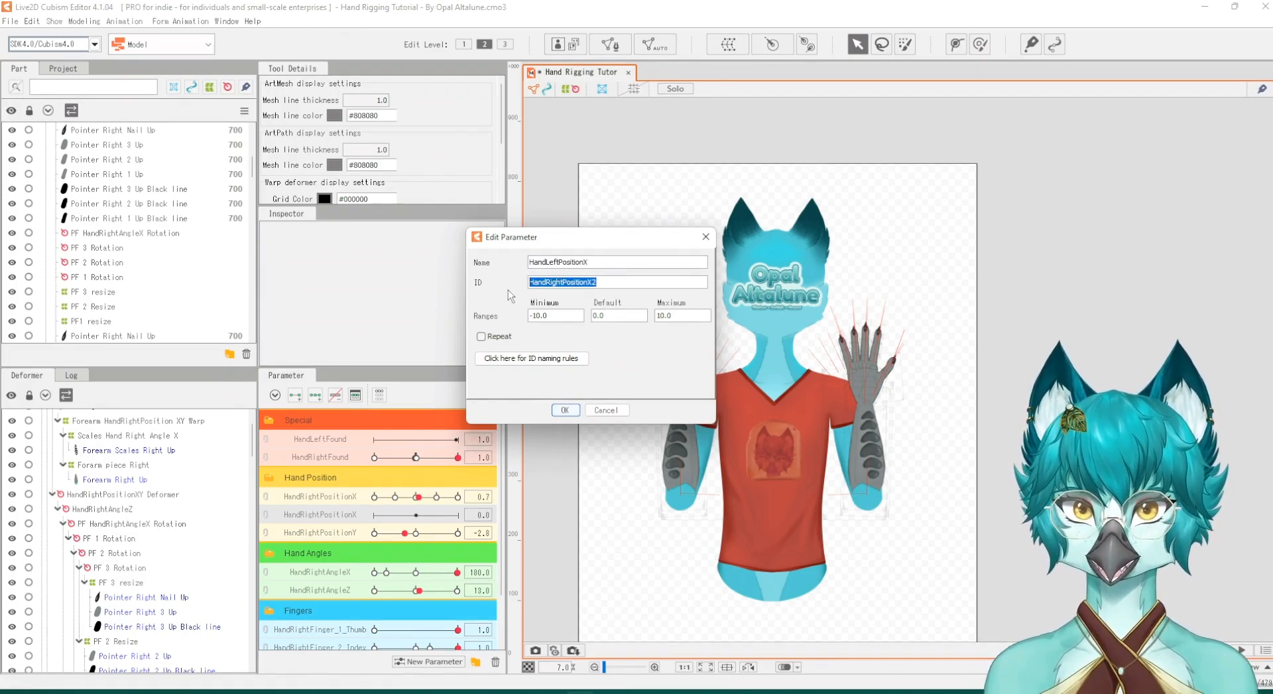
pyautogui.hotkey('ctrl', 'v')
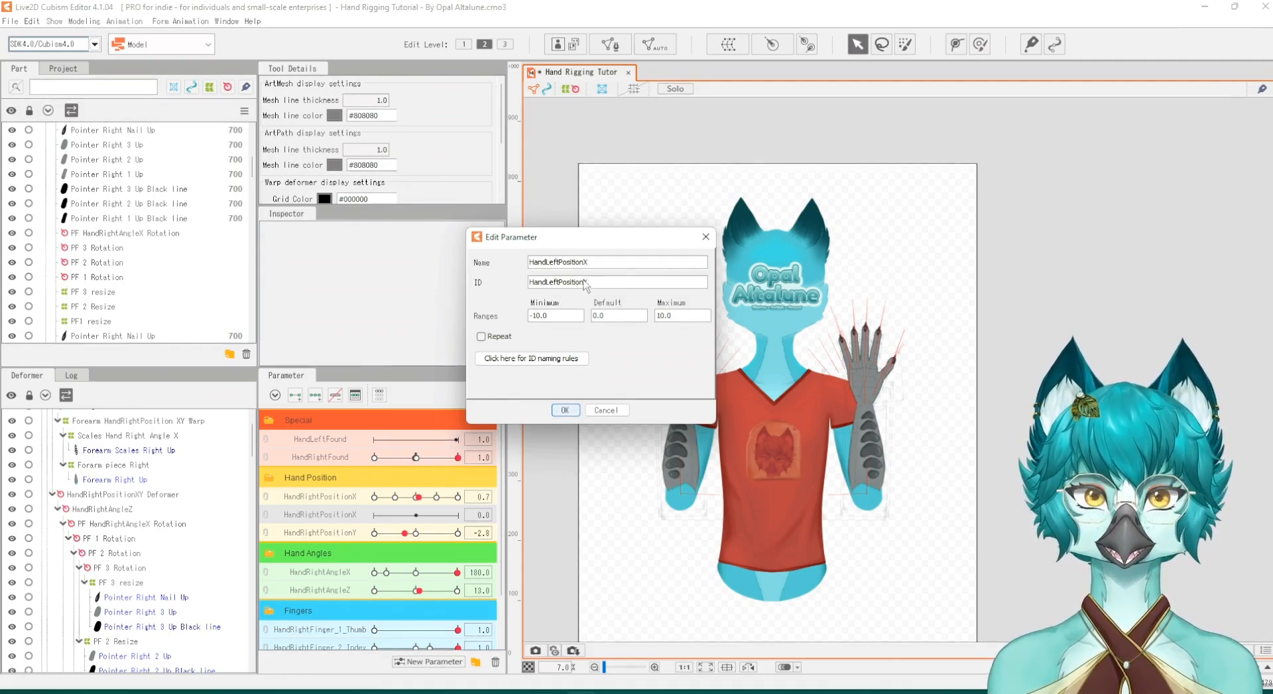
pyautogui.click(565, 410)
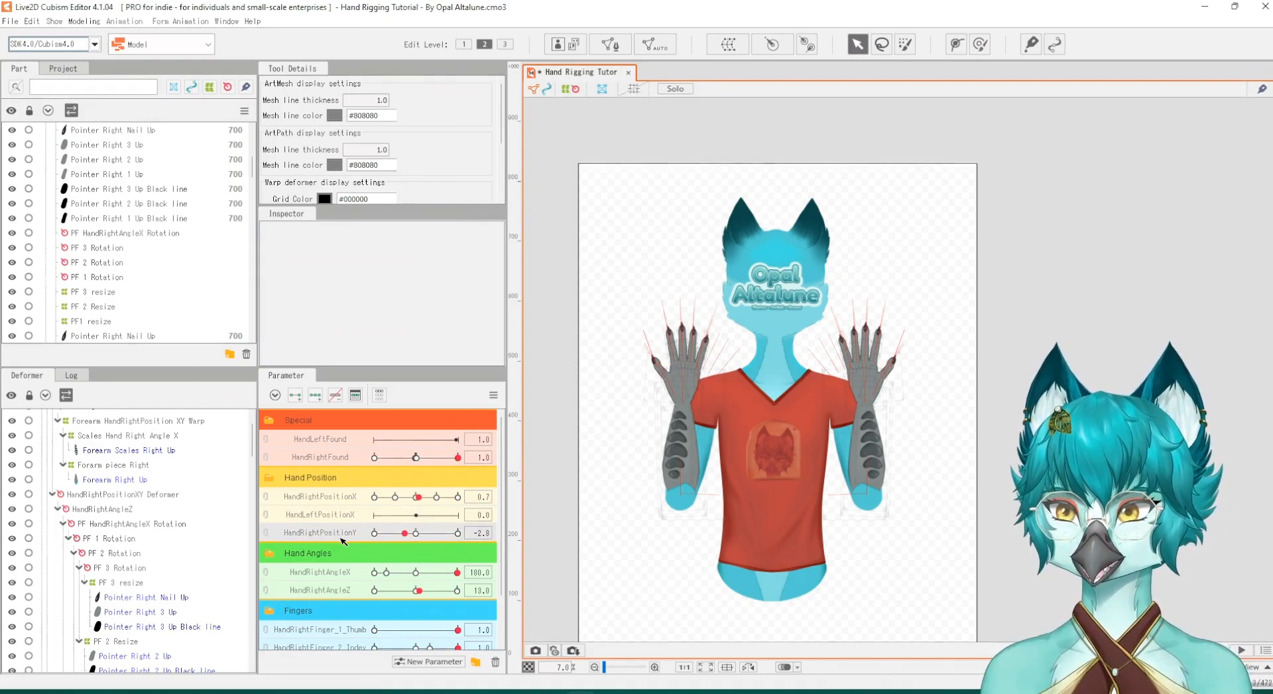
# Step: Replicate the HandRightPositionY parameter and change the copy's name to HandLeftPositionY
pyautogui.rightClick(341, 537)
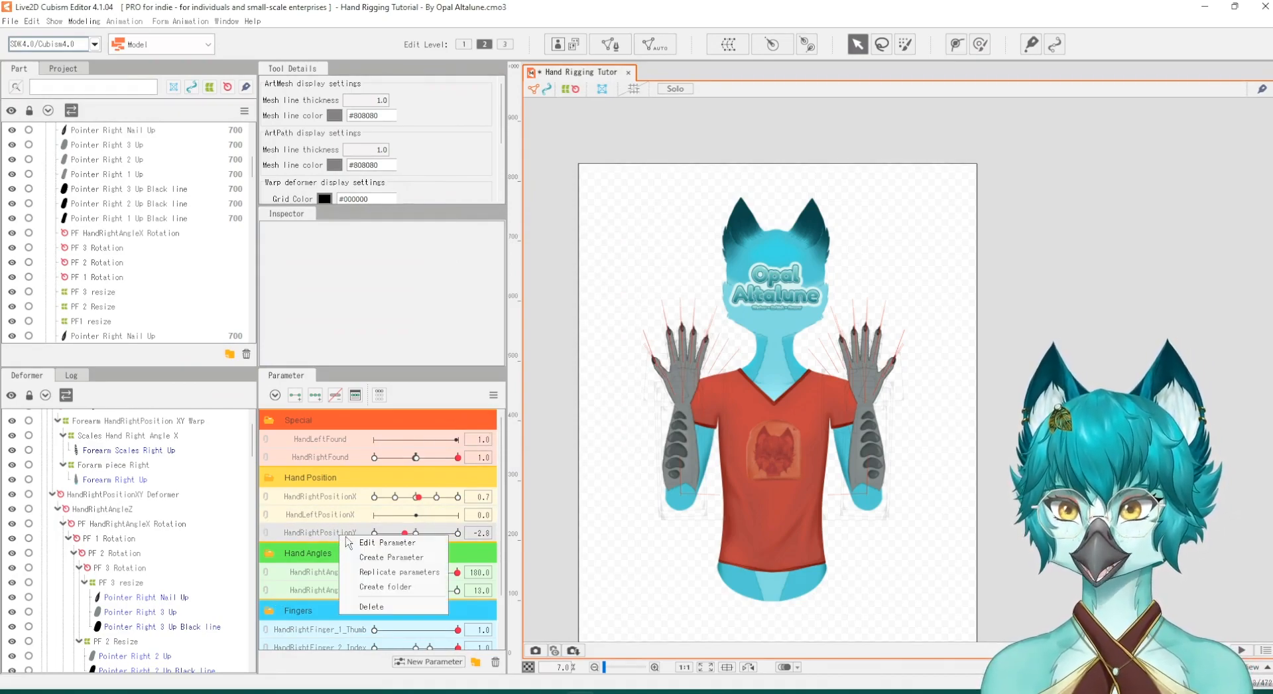
pyautogui.click(378, 571)
pyautogui.rightClick(342, 550)
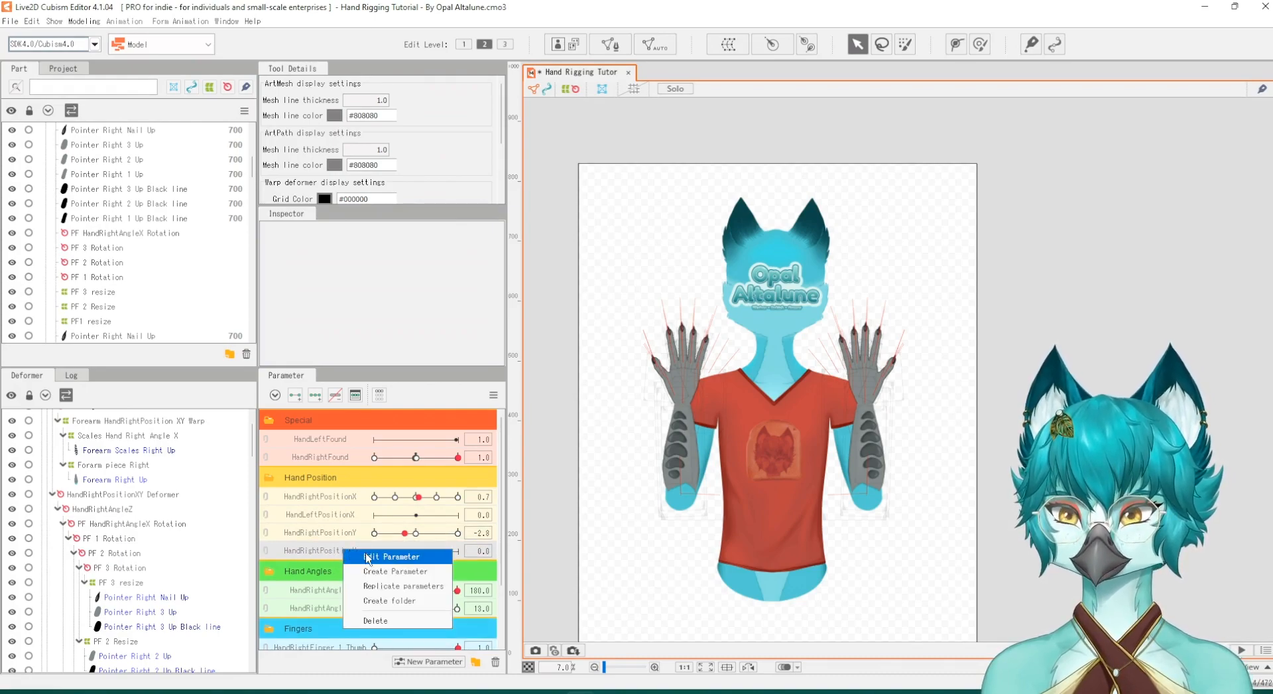
pyautogui.click(371, 555)
pyautogui.click(611, 278)
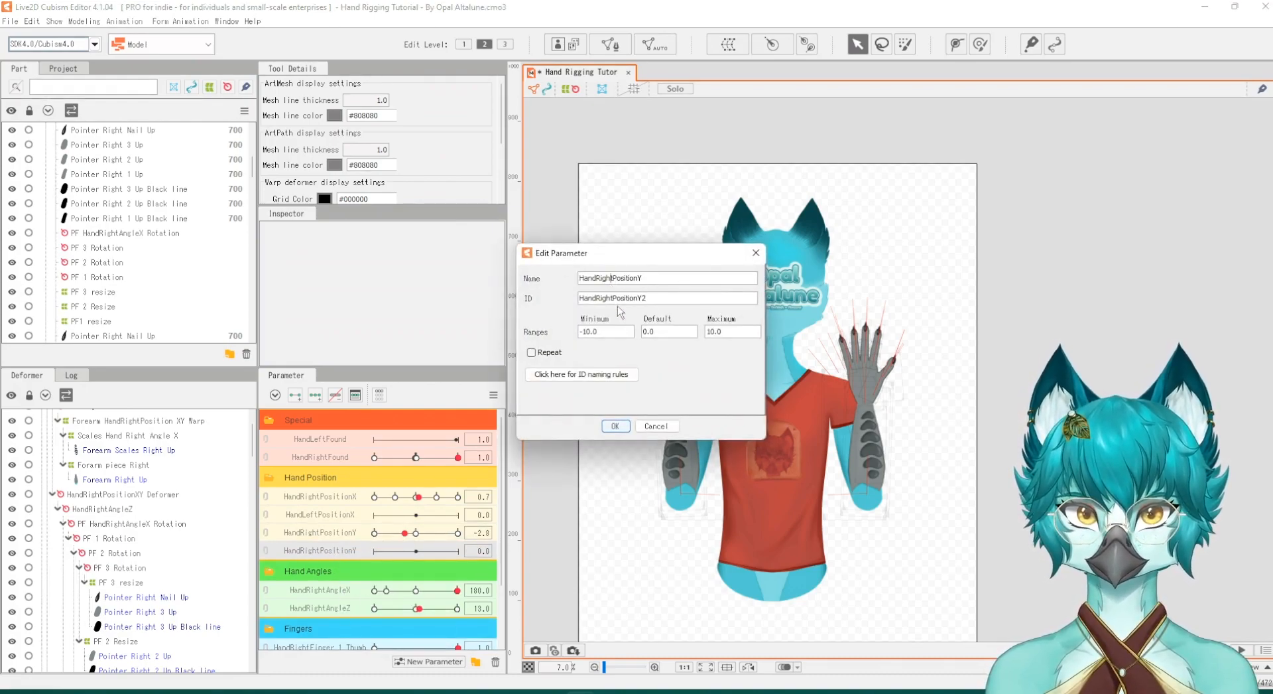
pyautogui.press('BackSpace')
pyautogui.press('BackSpace')
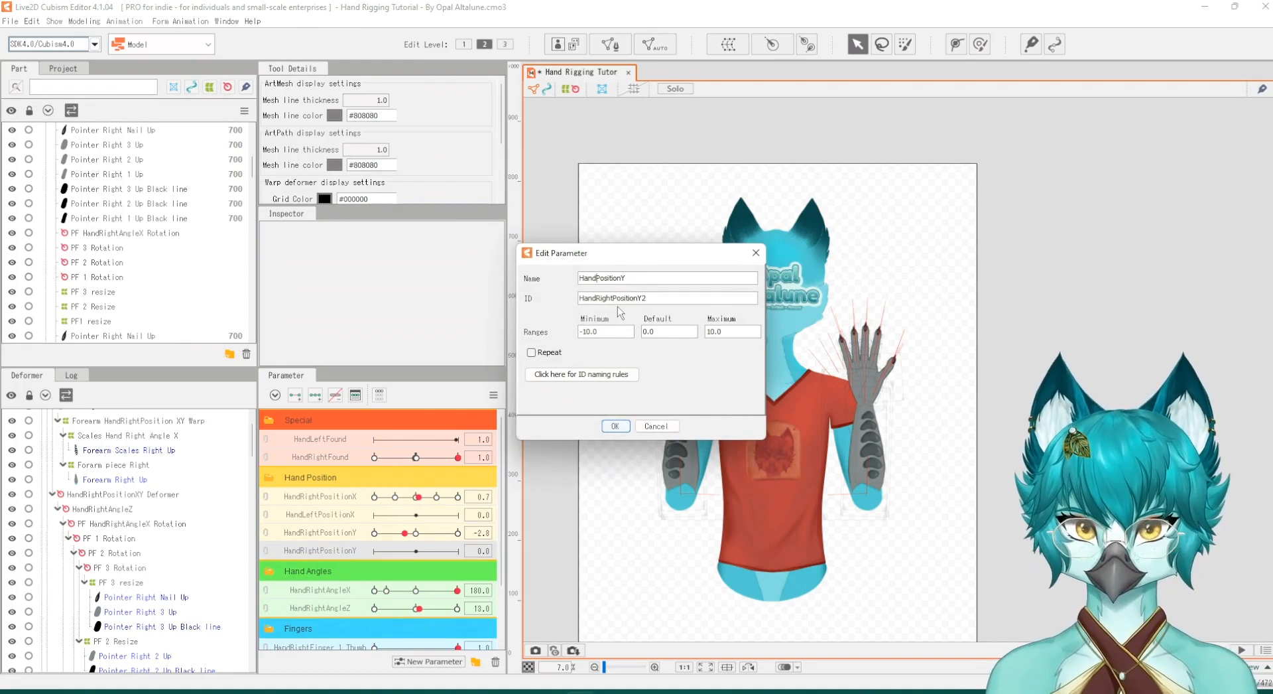
pyautogui.write('Left')
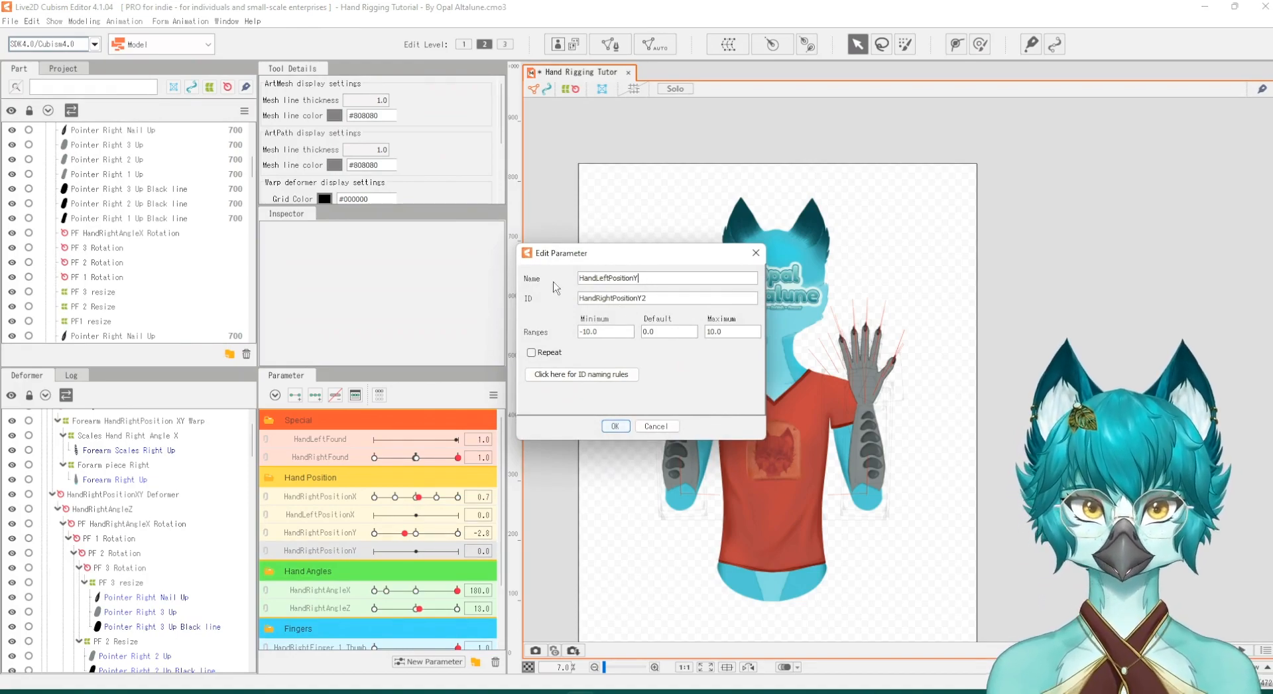
# Step: Set the parameter copy's ID to HandLeftPositionY, apply it, and move HandLeftPositionX below HandRightPositionY in the Hand Position group
pyautogui.doubleClick(584, 284)
pyautogui.moveTo(673, 299); pyautogui.dragTo(558, 300)
pyautogui.hotkey('ctrl', 'v')
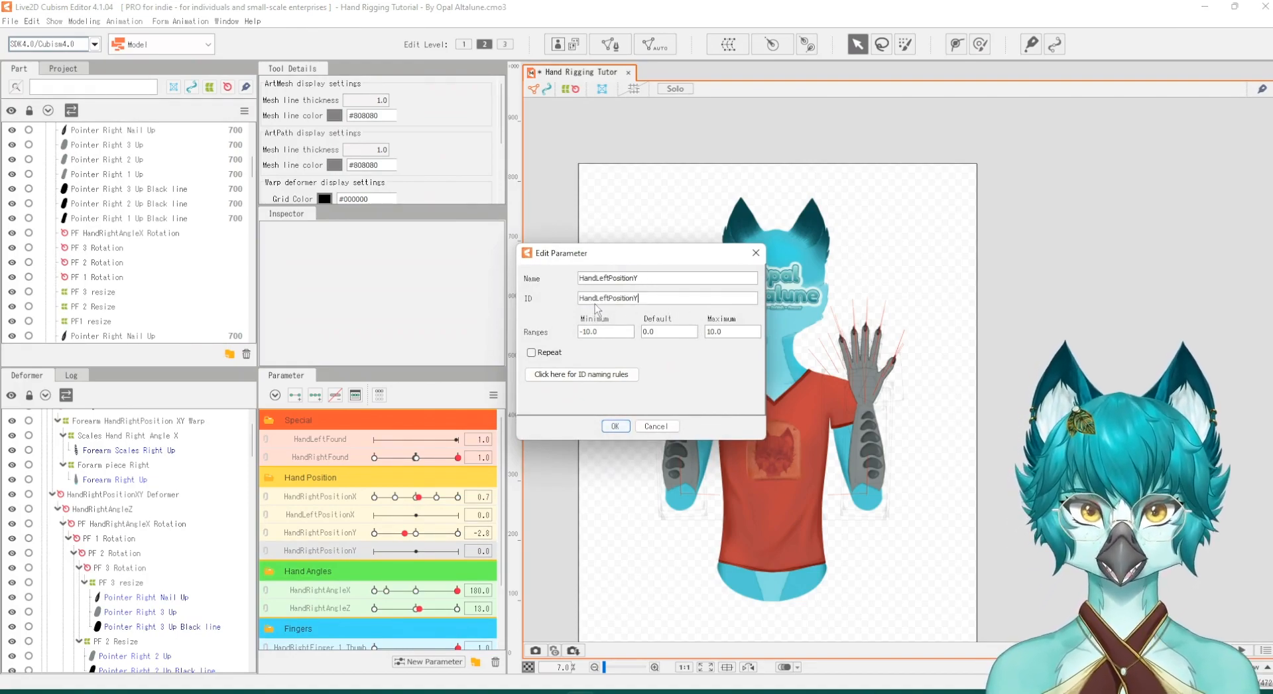
pyautogui.click(615, 426)
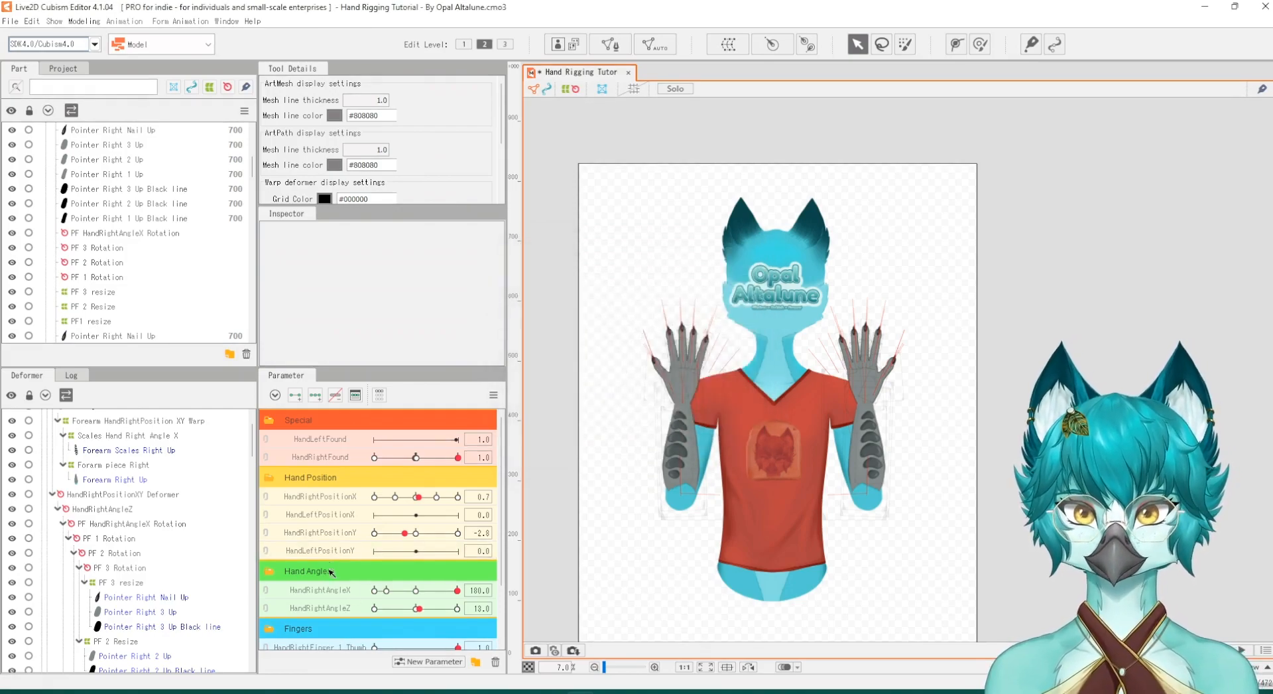
pyautogui.moveTo(334, 518); pyautogui.dragTo(270, 507)
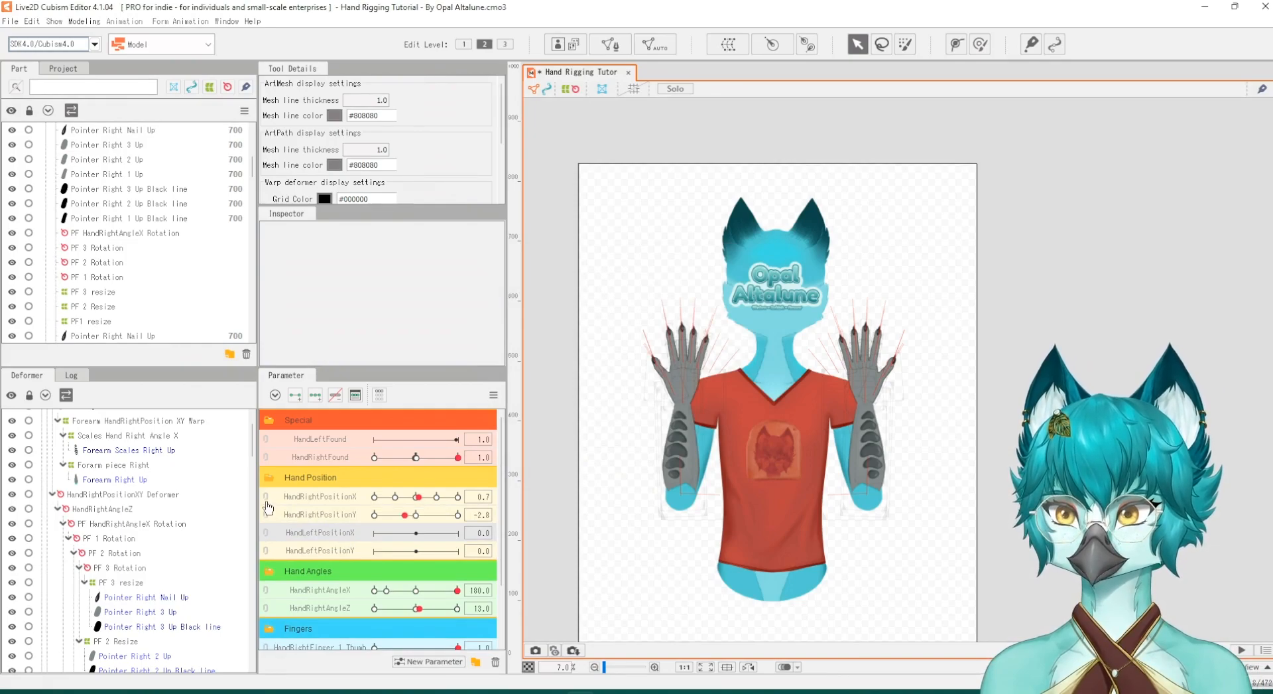
# Step: Replicate the HandRightAngleX parameter and change the copy's name to HandLeftAngleX
pyautogui.scroll(-1, 344, 536)
pyautogui.scroll(-1, 328, 547)
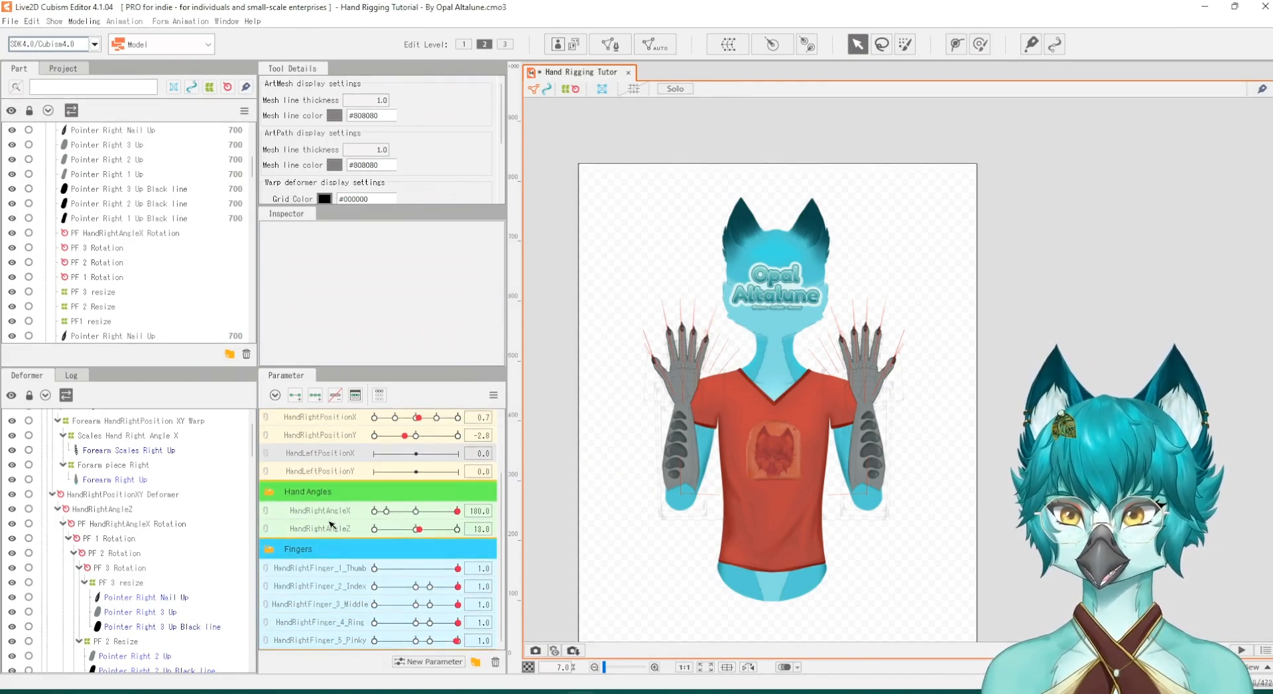
pyautogui.click(352, 510)
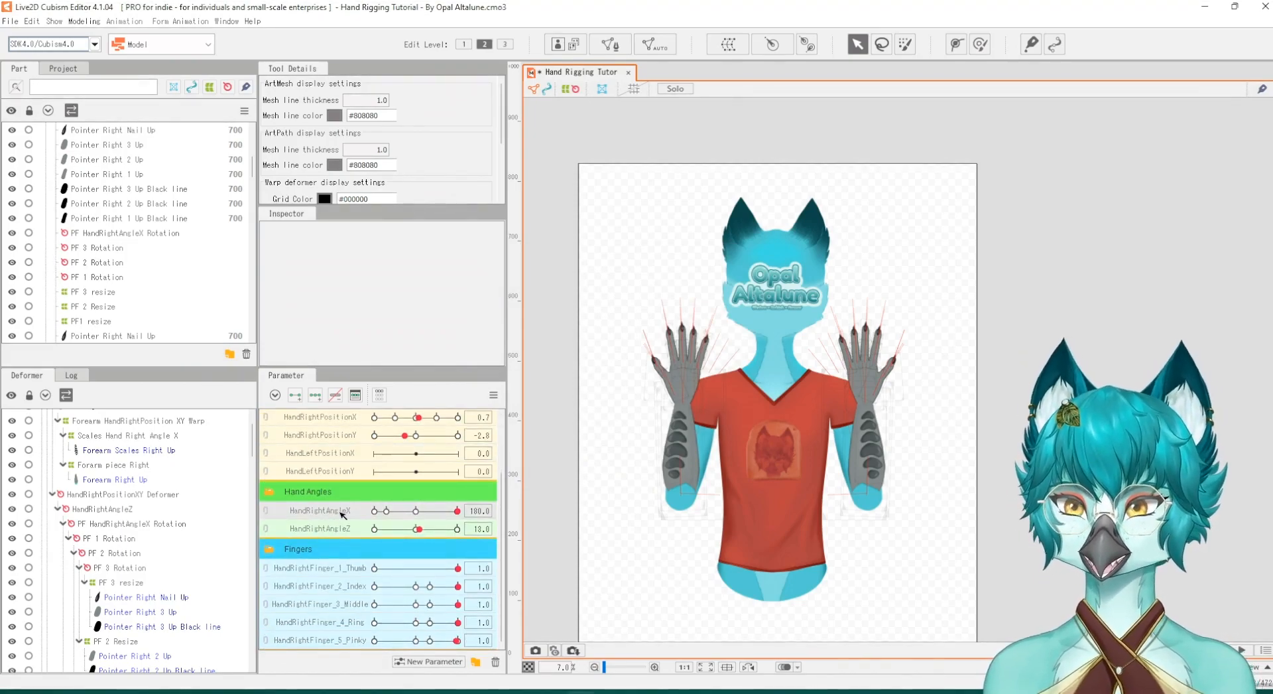
pyautogui.rightClick(339, 512)
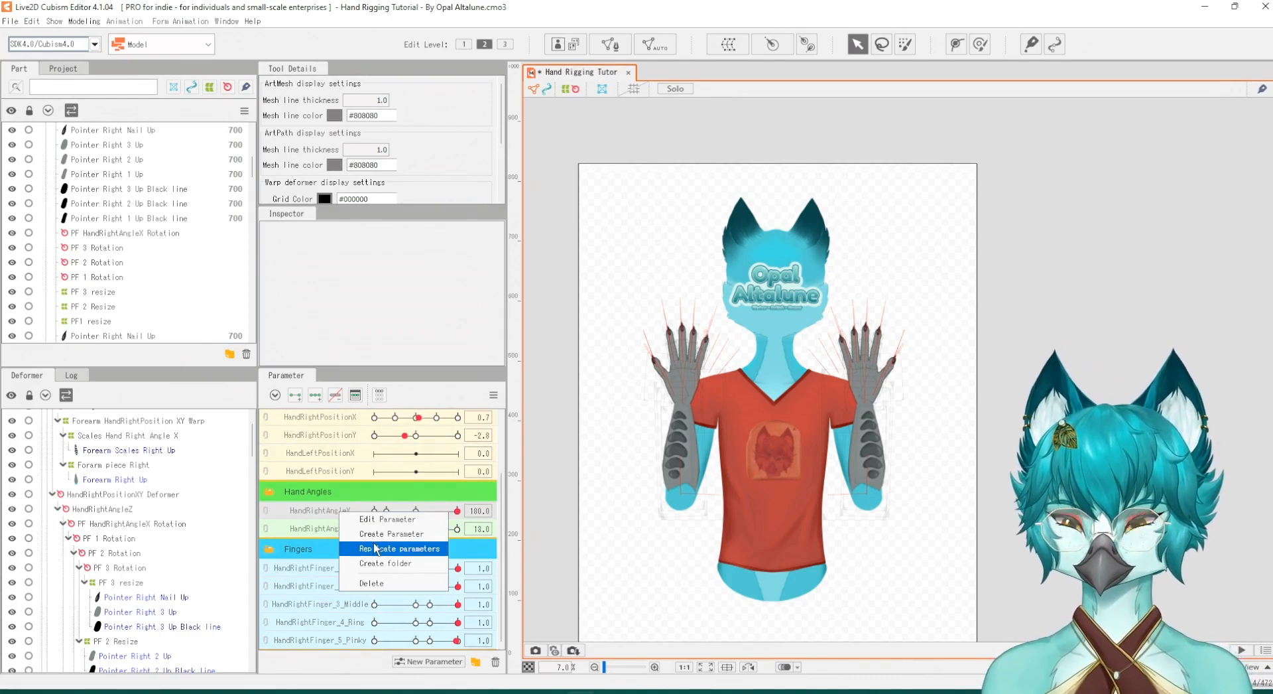
pyautogui.click(373, 546)
pyautogui.rightClick(344, 532)
pyautogui.click(374, 540)
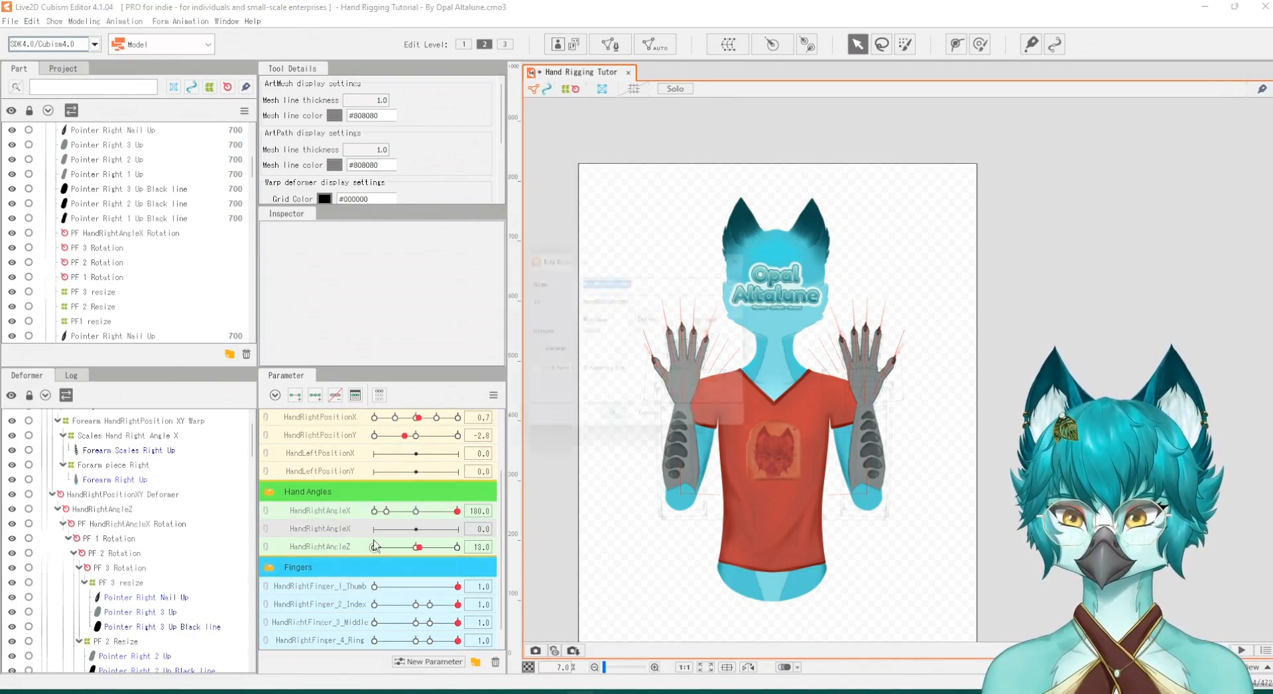
pyautogui.click(615, 280)
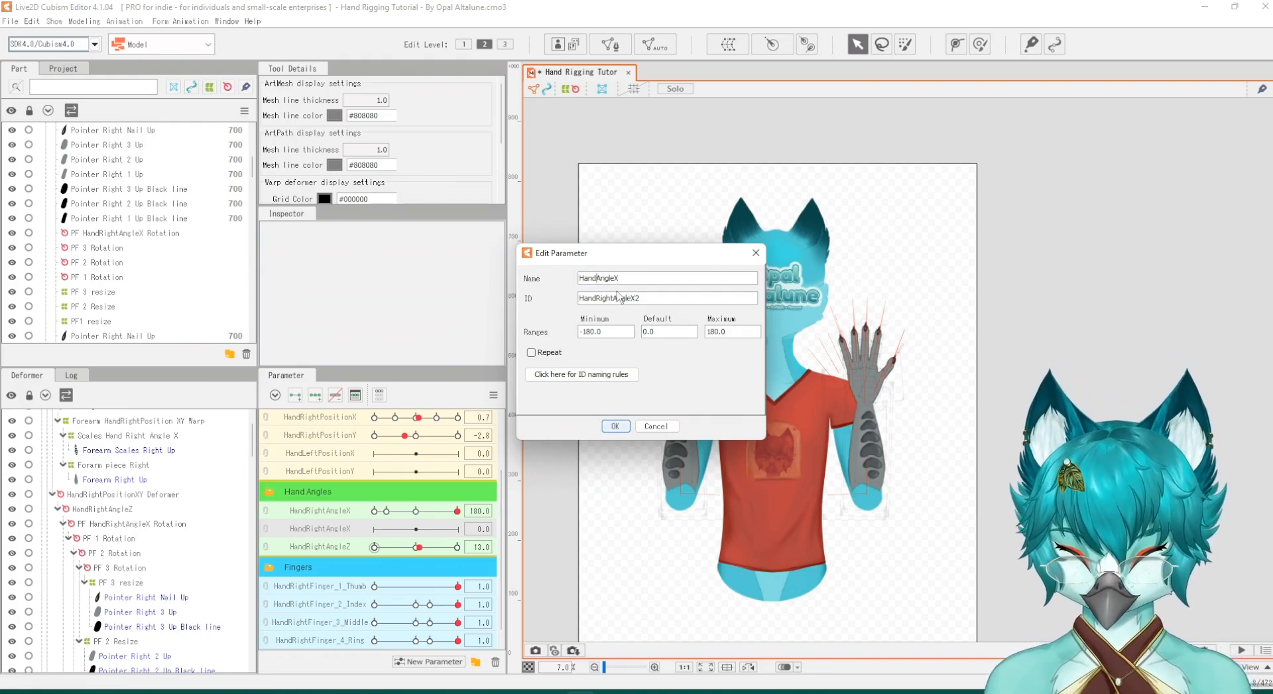
pyautogui.write('Left')
# Step: Copy the new name into the parameter's ID as HandLeftAngleX and apply the parameter edits
pyautogui.hotkey('ctrl', 'a')
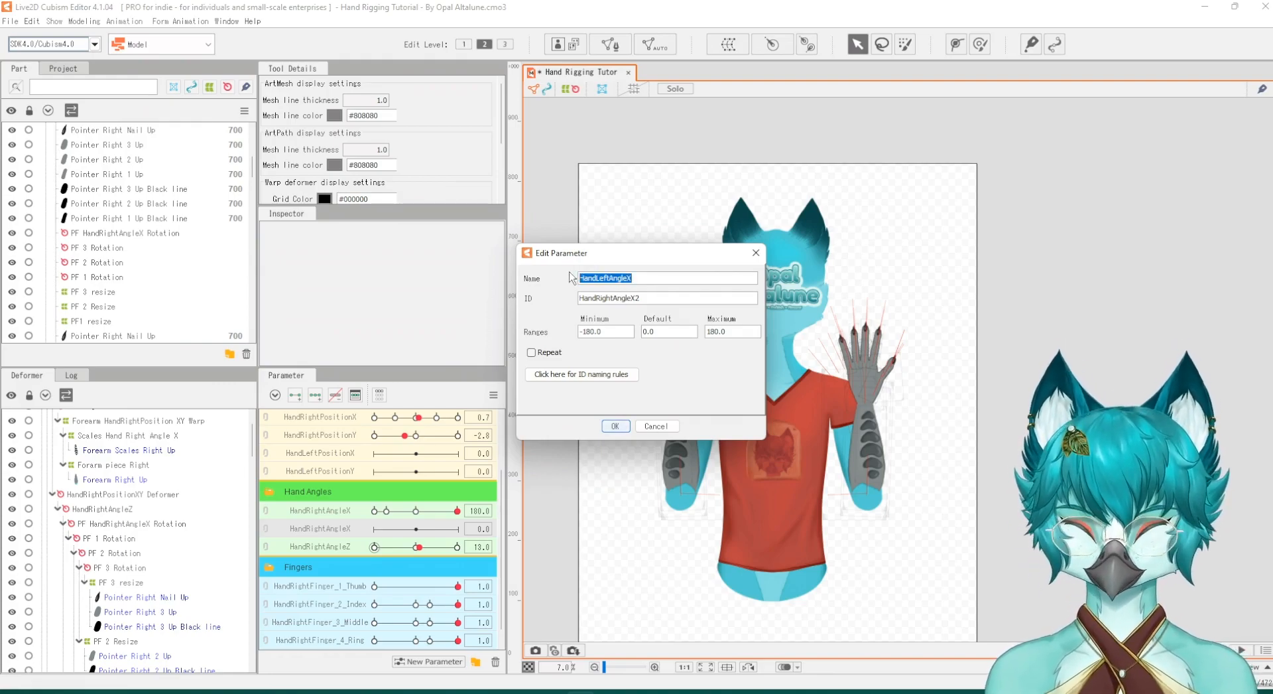
pyautogui.hotkey('ctrl', 'c')
pyautogui.click(649, 299)
pyautogui.hotkey('ctrl', 'a')
pyautogui.hotkey('ctrl', 'v')
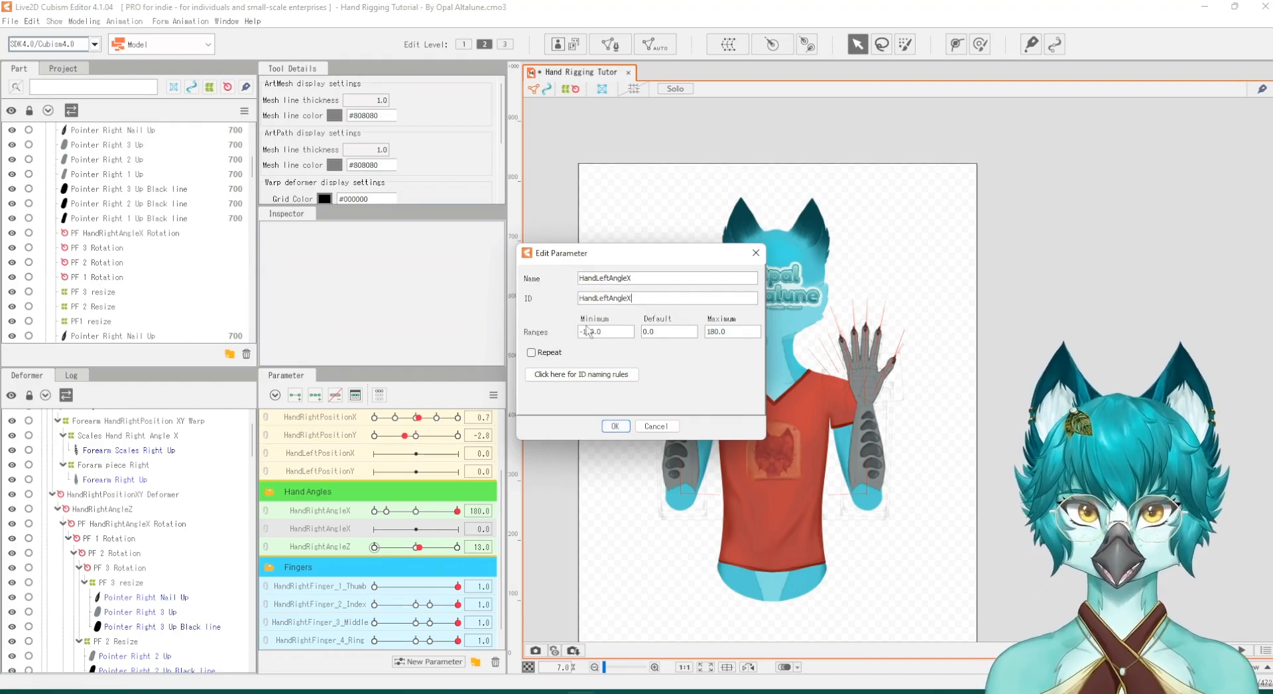
pyautogui.click(615, 426)
# Step: Replicate the HandRightAngleZ parameter and change the copy's name to HandLeftAngleZ
pyautogui.click(335, 545)
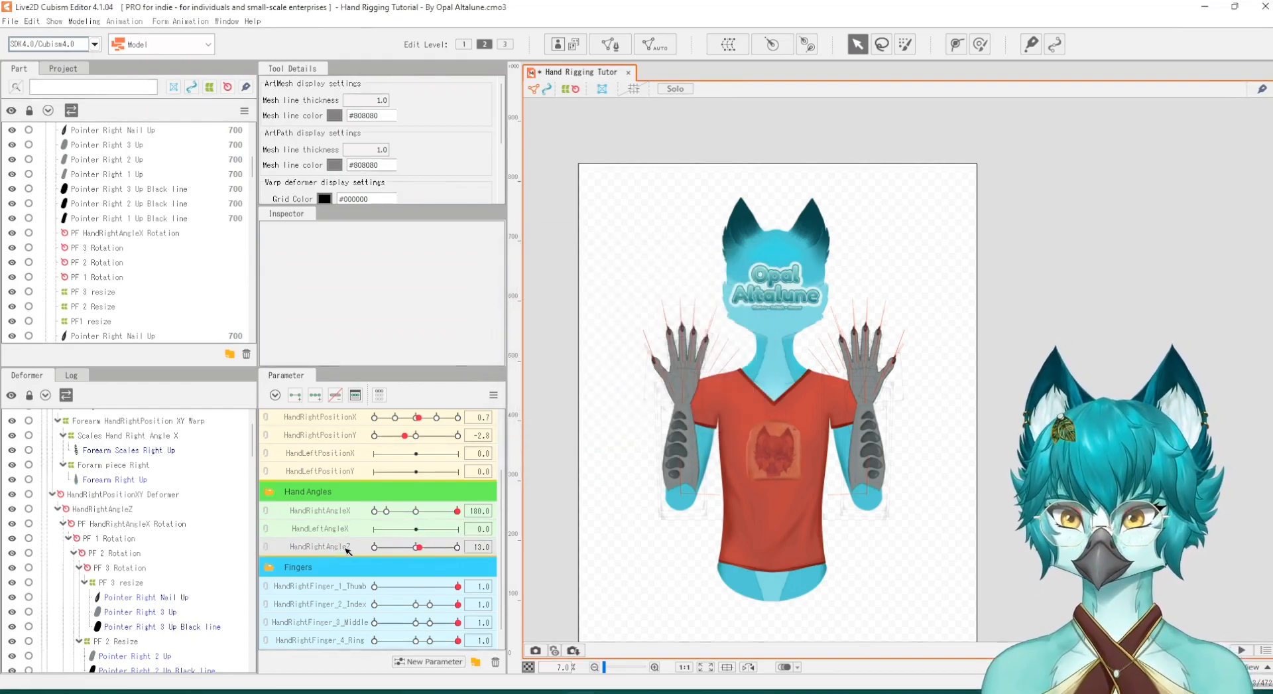
pyautogui.rightClick(343, 548)
pyautogui.click(389, 585)
pyautogui.rightClick(365, 564)
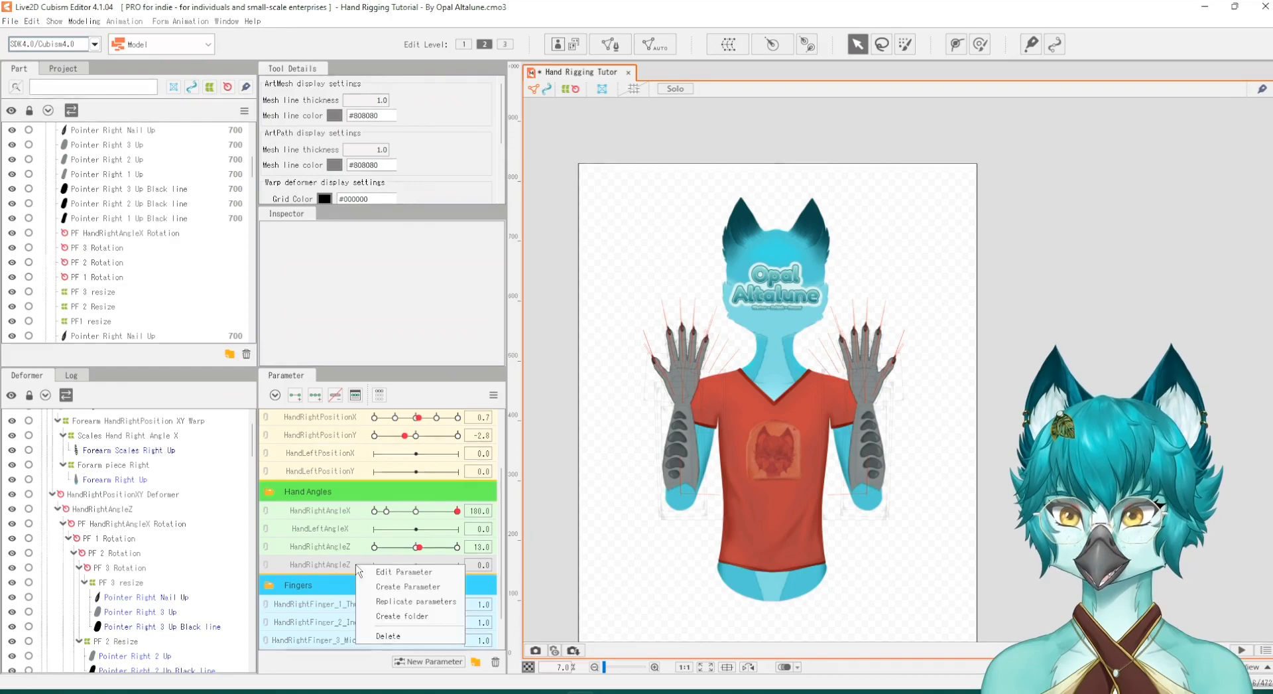
pyautogui.click(394, 571)
pyautogui.click(614, 279)
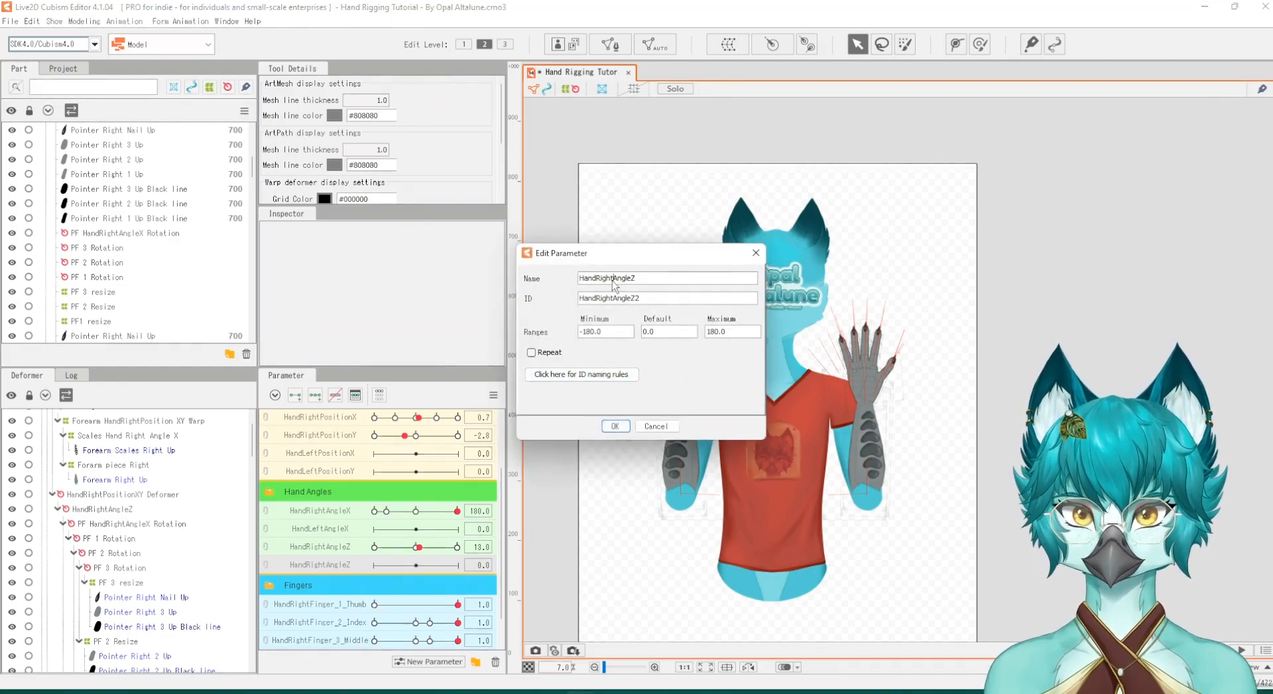
pyautogui.press('BackSpace')
pyautogui.press('BackSpace')
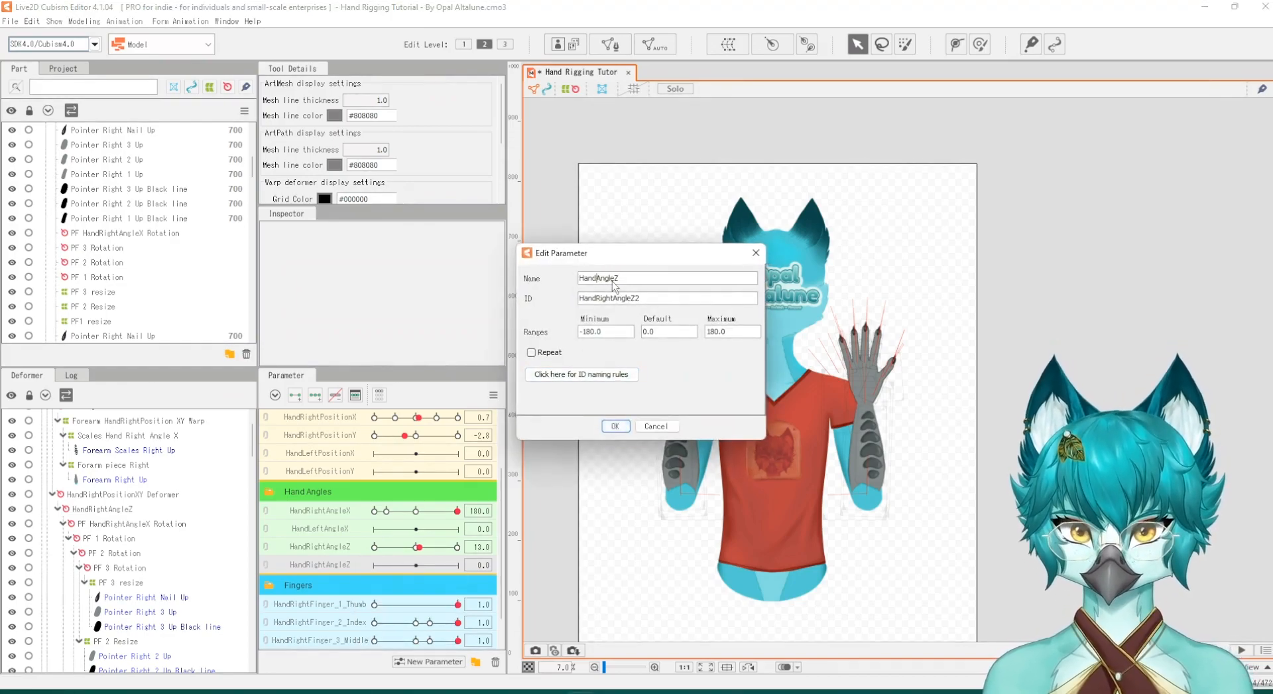
pyautogui.write('Left')
# Step: Set the parameter copy's ID to HandLeftAngleZ, apply it, and move HandLeftAngleX below HandRightAngleZ in the Hand Angles group
pyautogui.moveTo(639, 279); pyautogui.dragTo(576, 281)
pyautogui.hotkey('ctrl', 'c')
pyautogui.doubleClick(651, 299)
pyautogui.hotkey('ctrl', 'v')
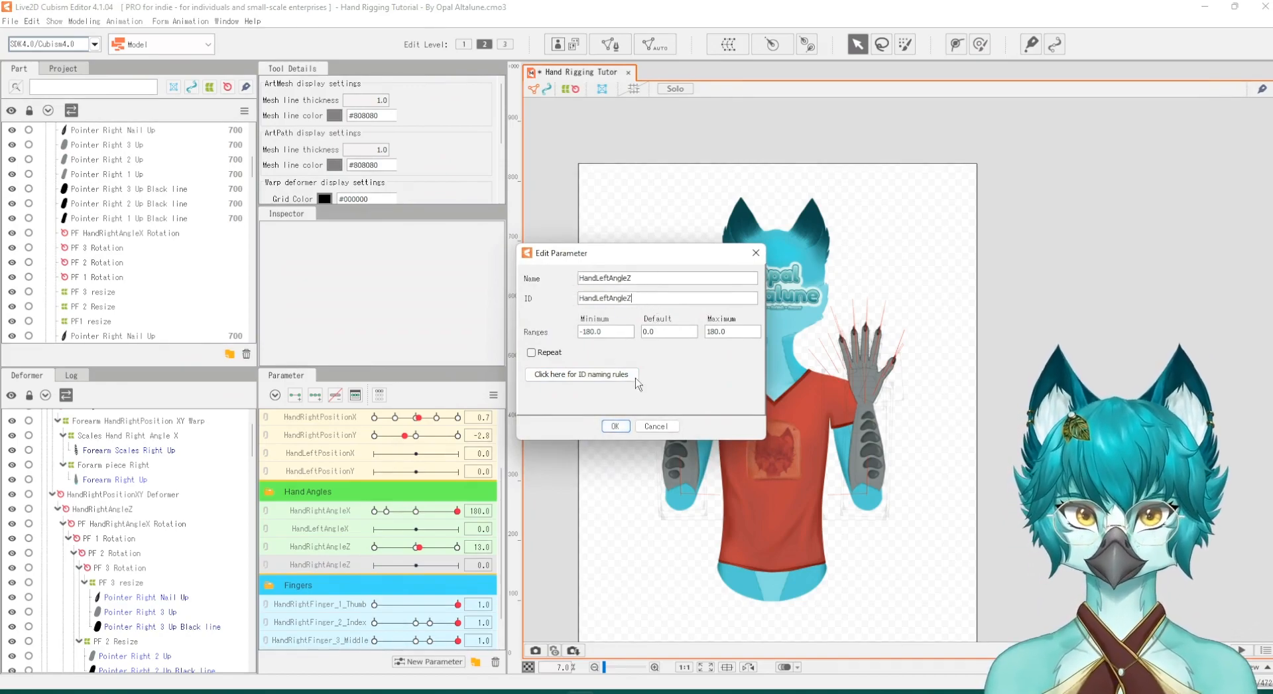
pyautogui.click(616, 425)
pyautogui.scroll(-1, 350, 559)
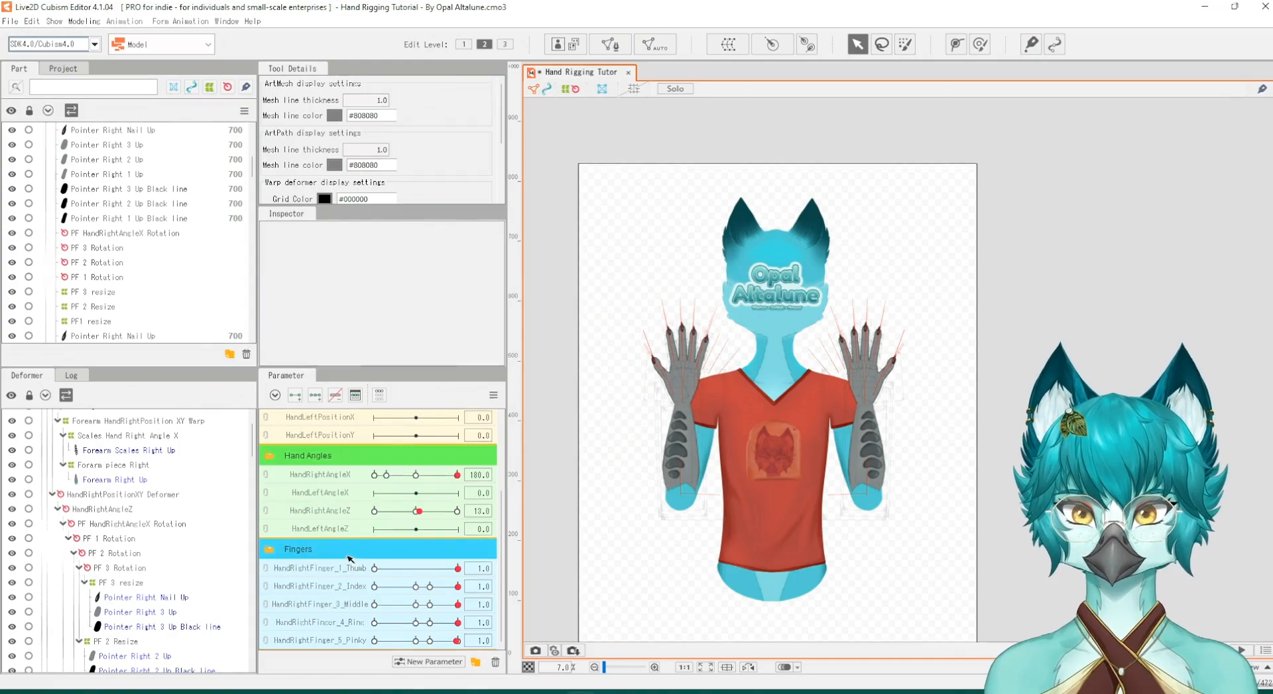
pyautogui.moveTo(333, 506)
pyautogui.mouseDown()
pyautogui.moveTo(335, 519)
pyautogui.moveTo(346, 512)
pyautogui.mouseUp()
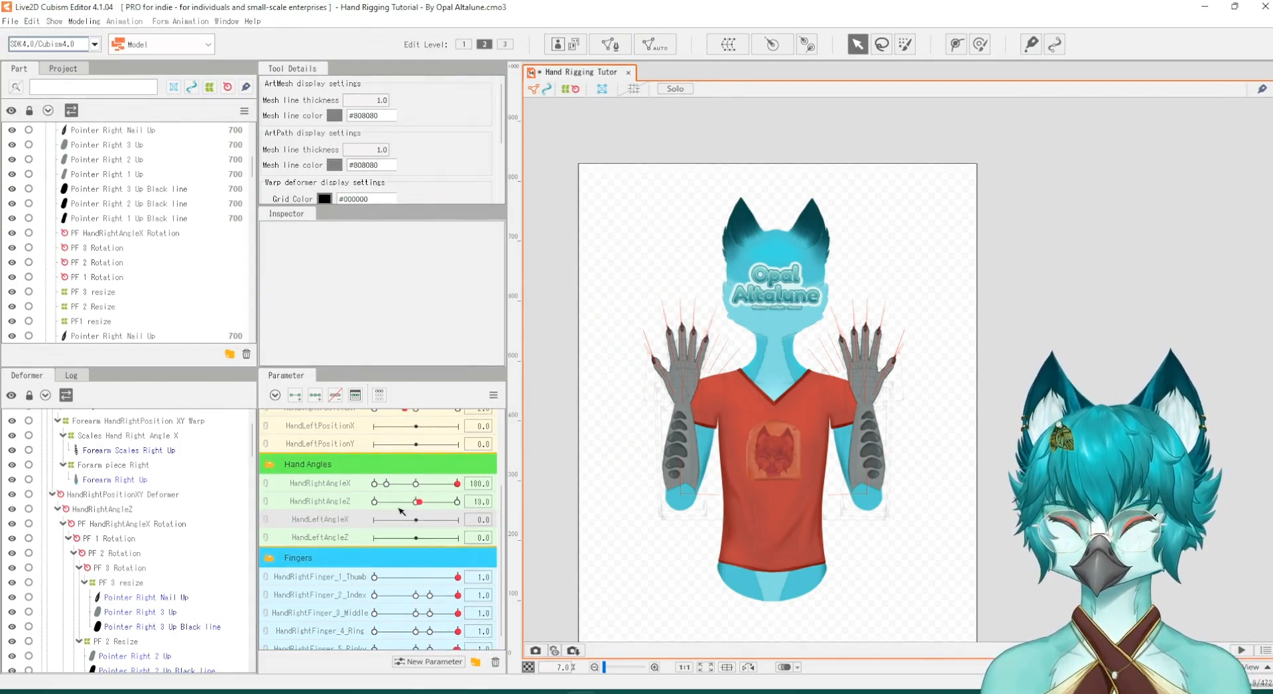
# Step: Replicate the HandRightFinger_1_Thumb parameter and change the copy's name to HandLeftFinger_1_Thumb
pyautogui.click(338, 570)
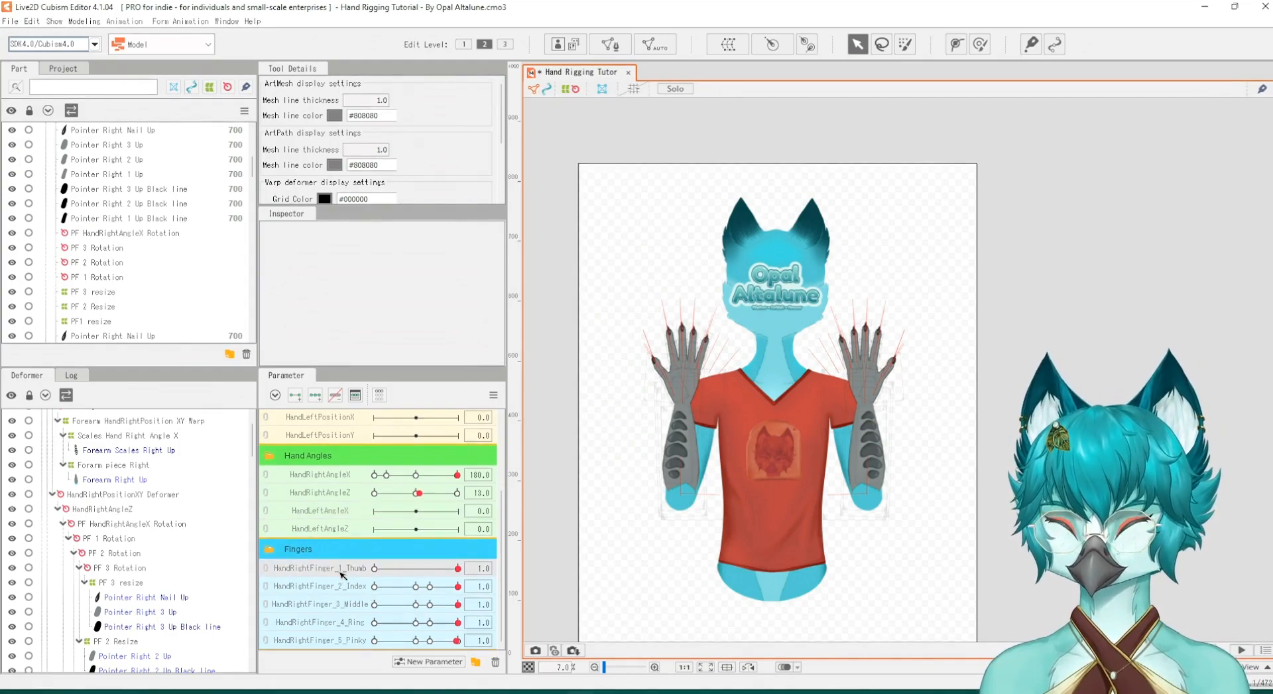
pyautogui.rightClick(340, 572)
pyautogui.click(398, 608)
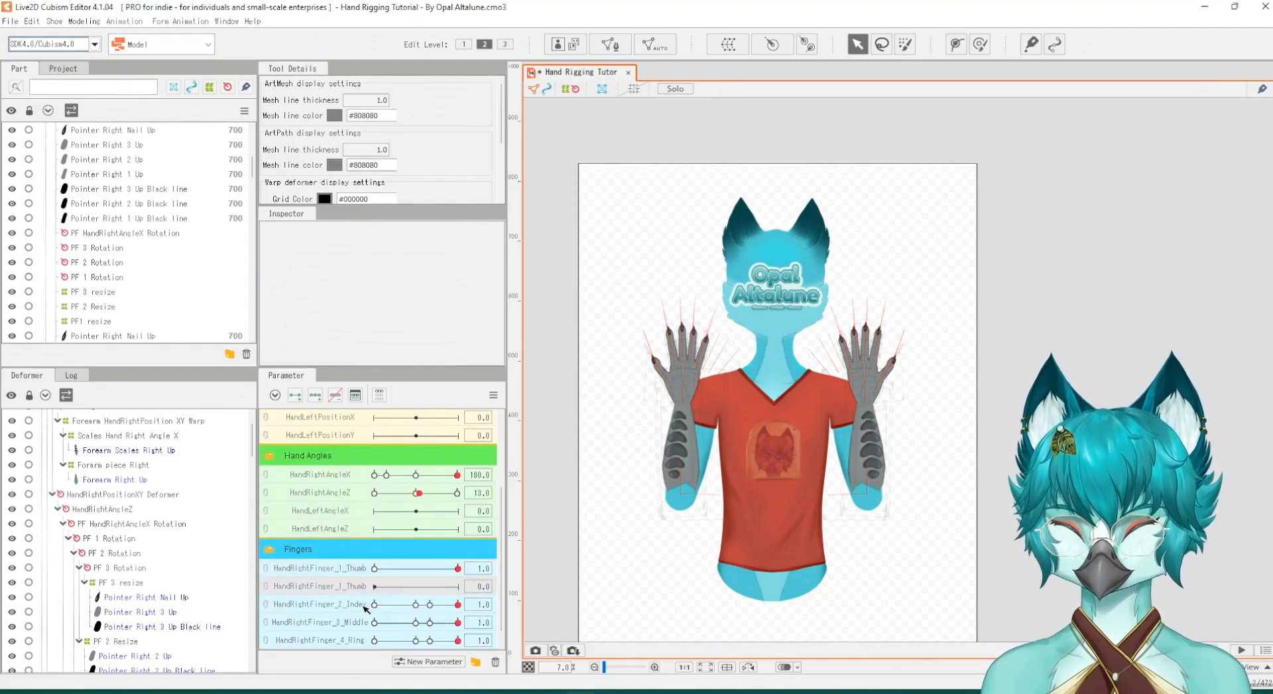
pyautogui.rightClick(346, 587)
pyautogui.click(375, 594)
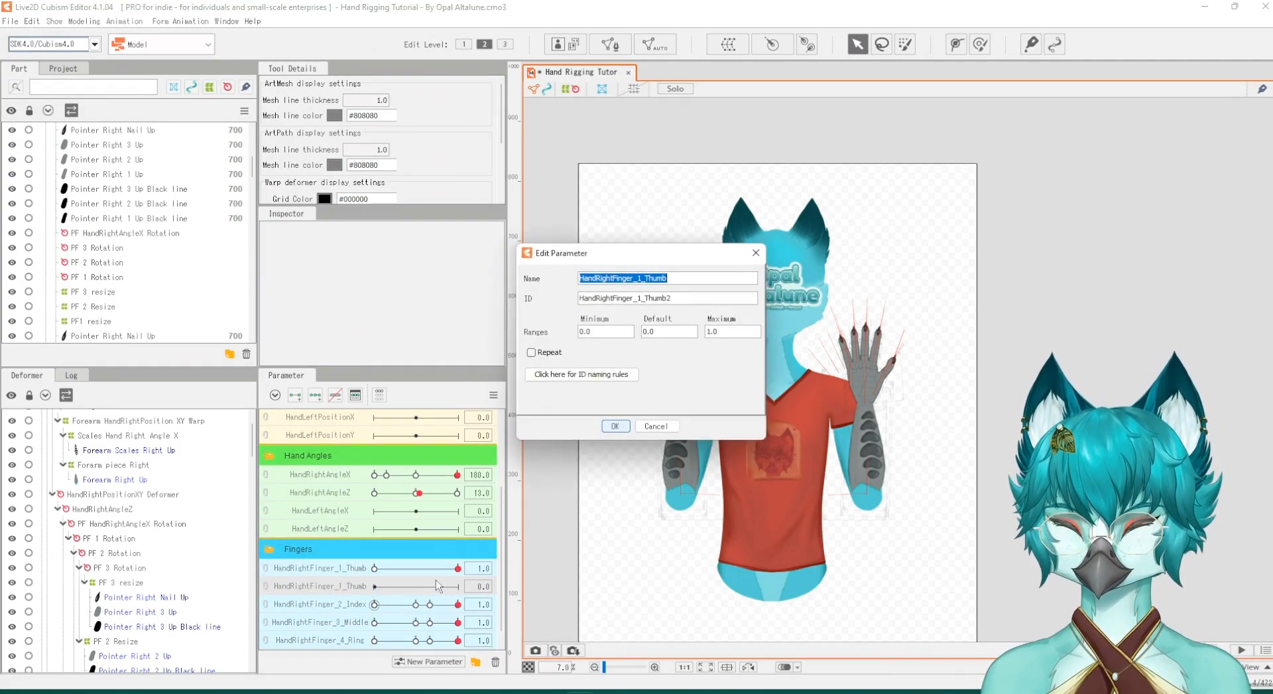
pyautogui.click(614, 278)
pyautogui.press('BackSpace')
pyautogui.press('BackSpace')
pyautogui.press('BackSpace')
pyautogui.press('BackSpace')
pyautogui.press('BackSpace')
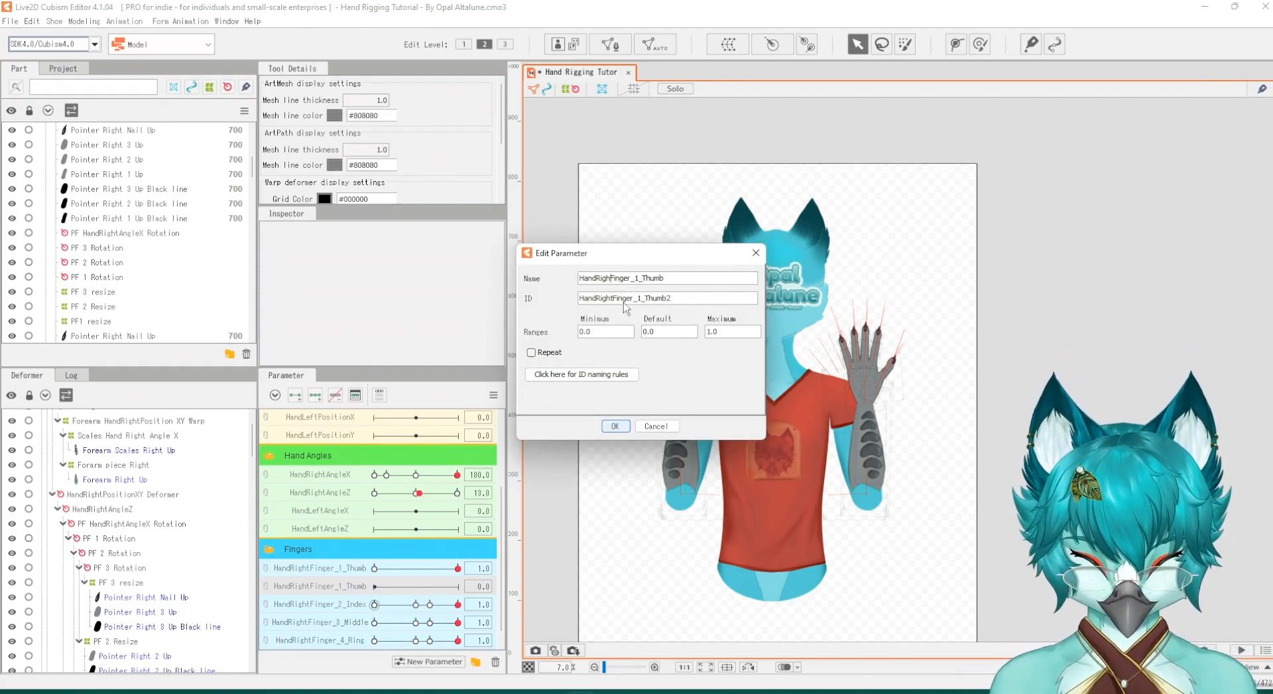
pyautogui.write('Left')
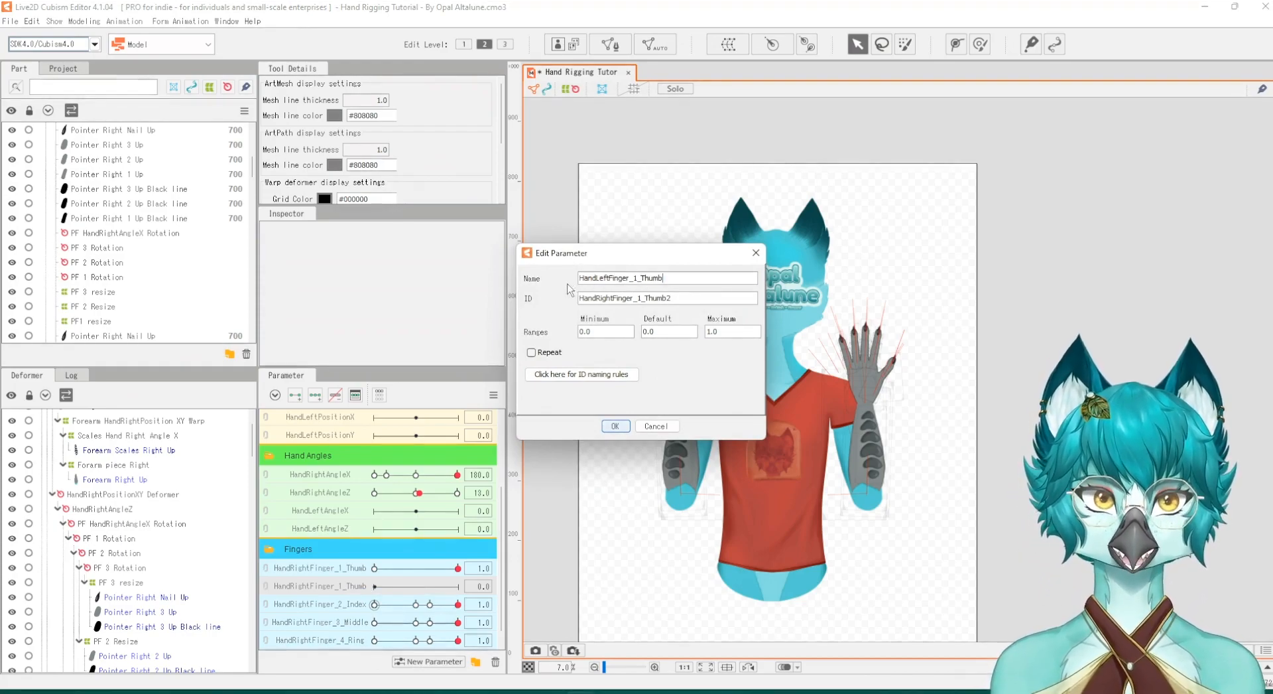
# Step: Copy the new name into the parameter's ID as HandLeftFinger_1_Thumb and apply the parameter edits
pyautogui.moveTo(685, 284); pyautogui.dragTo(579, 279)
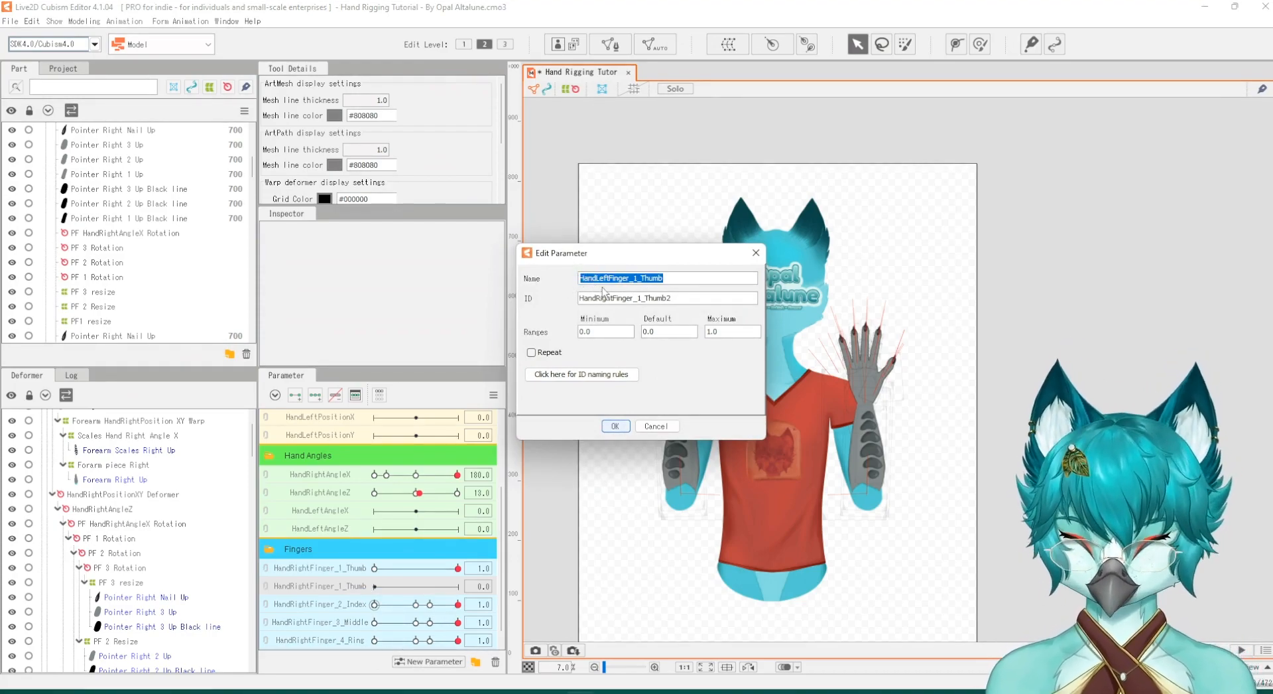
pyautogui.hotkey('ctrl', 'c')
pyautogui.click(693, 300)
pyautogui.doubleClick(681, 298)
pyautogui.hotkey('ctrl', 'v')
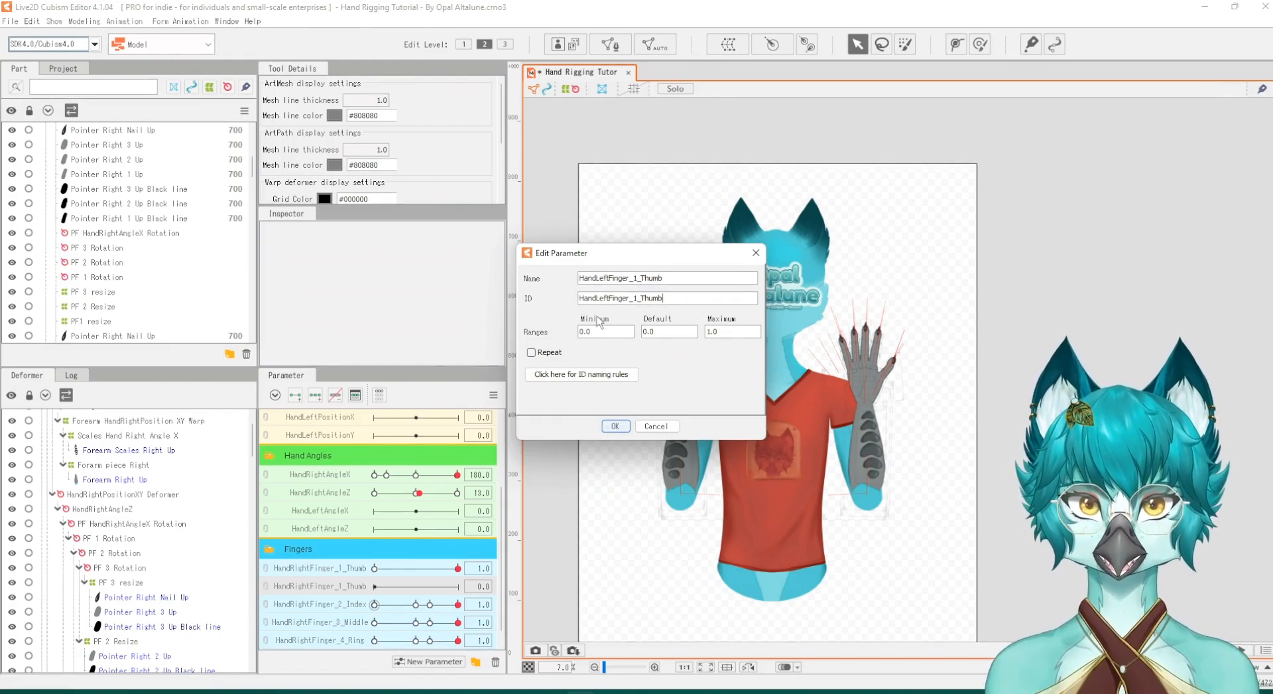
pyautogui.click(615, 426)
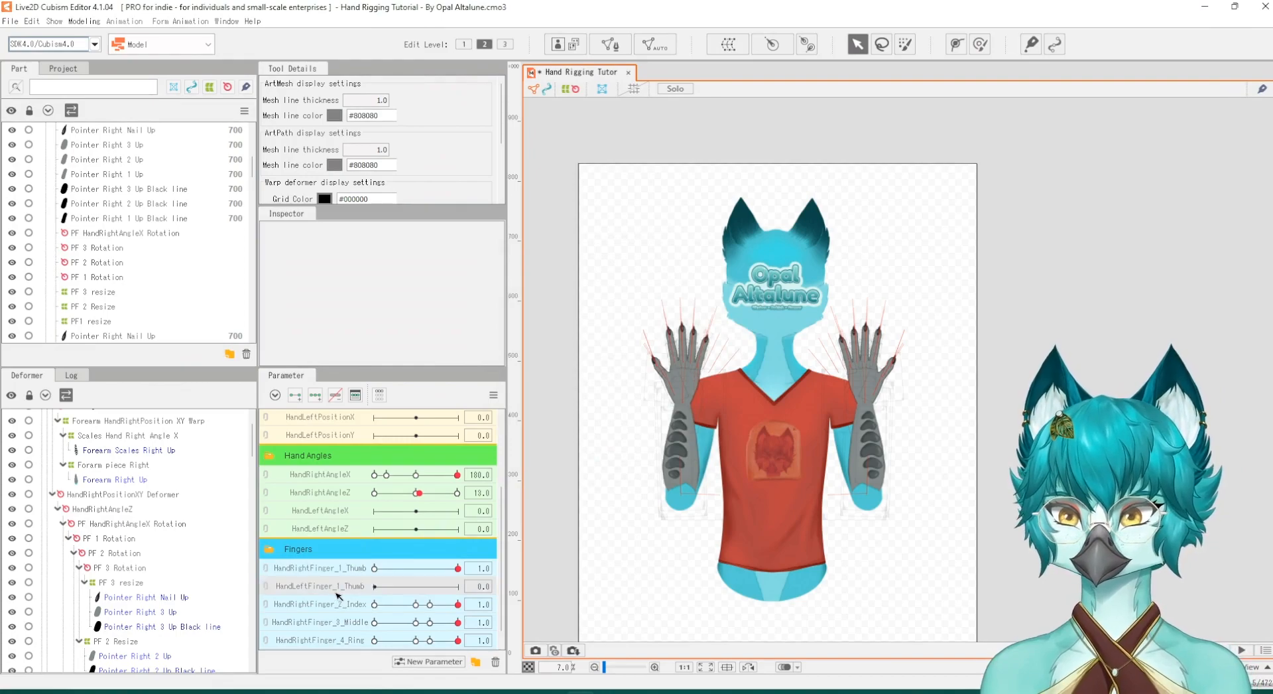
# Step: Replicate the HandRightFinger_2_Index parameter and change the copy's name to HandLeftFinger_2_Index
pyautogui.scroll(-1, 336, 594)
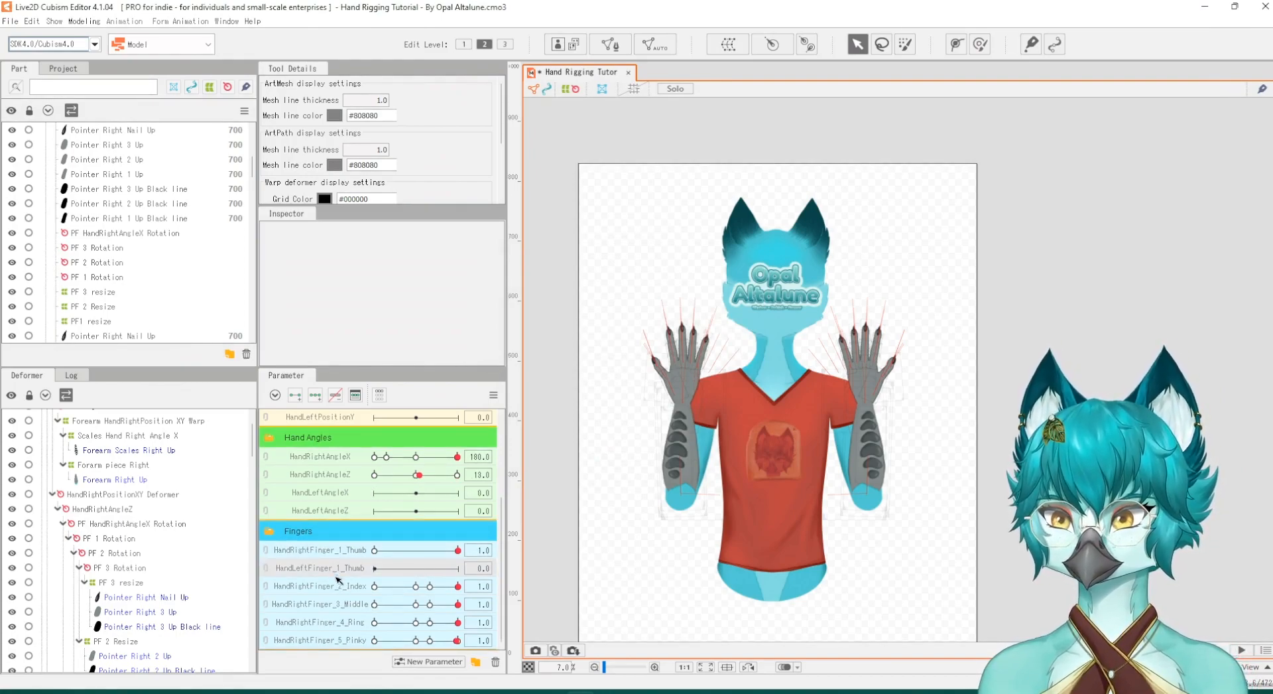
pyautogui.rightClick(339, 582)
pyautogui.click(365, 633)
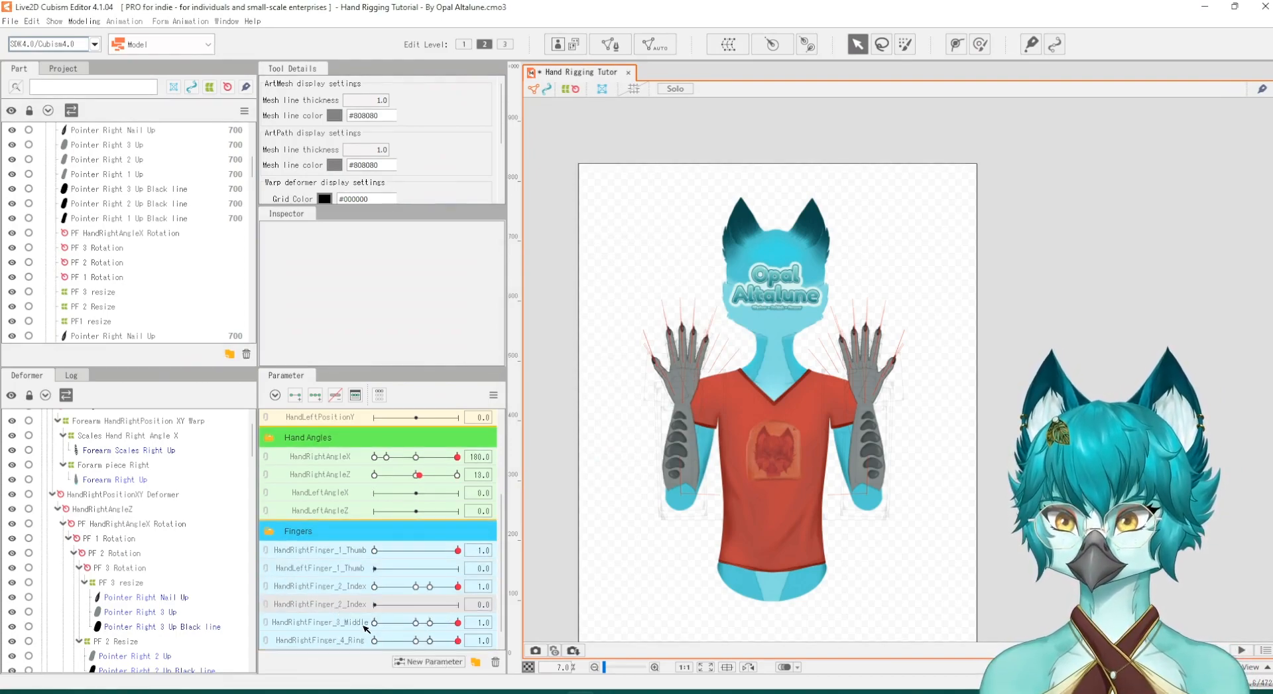
pyautogui.rightClick(342, 606)
pyautogui.click(369, 612)
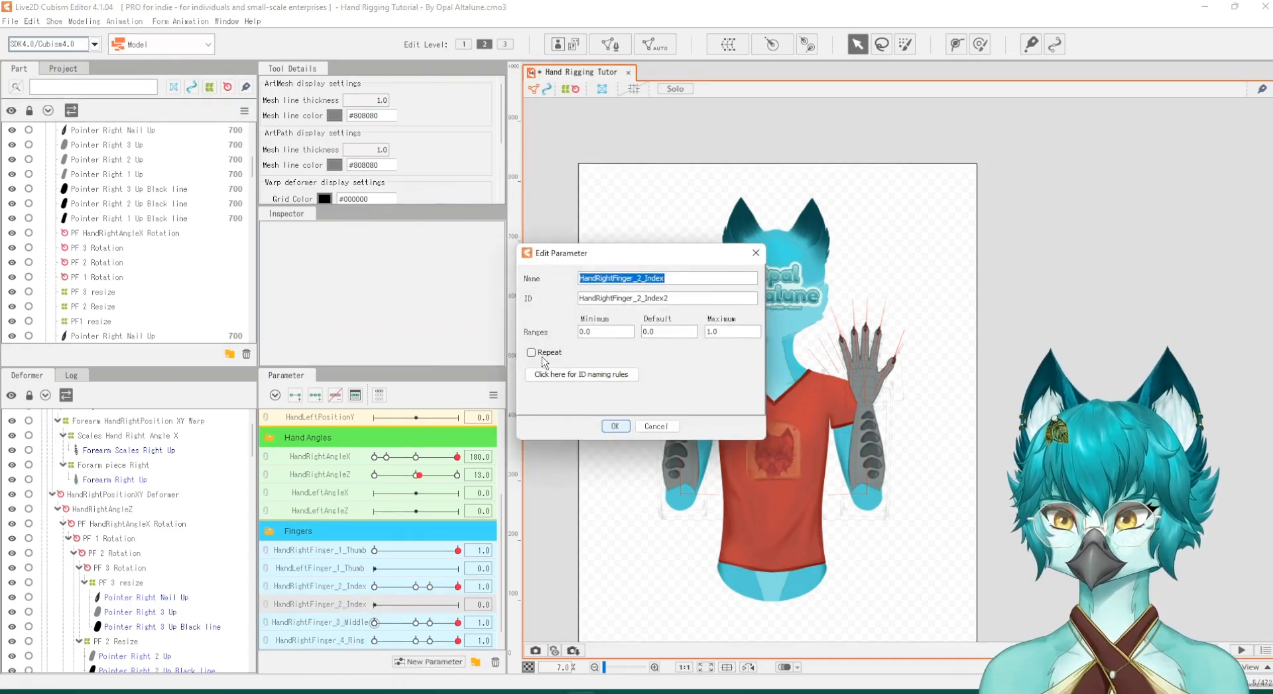
pyautogui.click(616, 281)
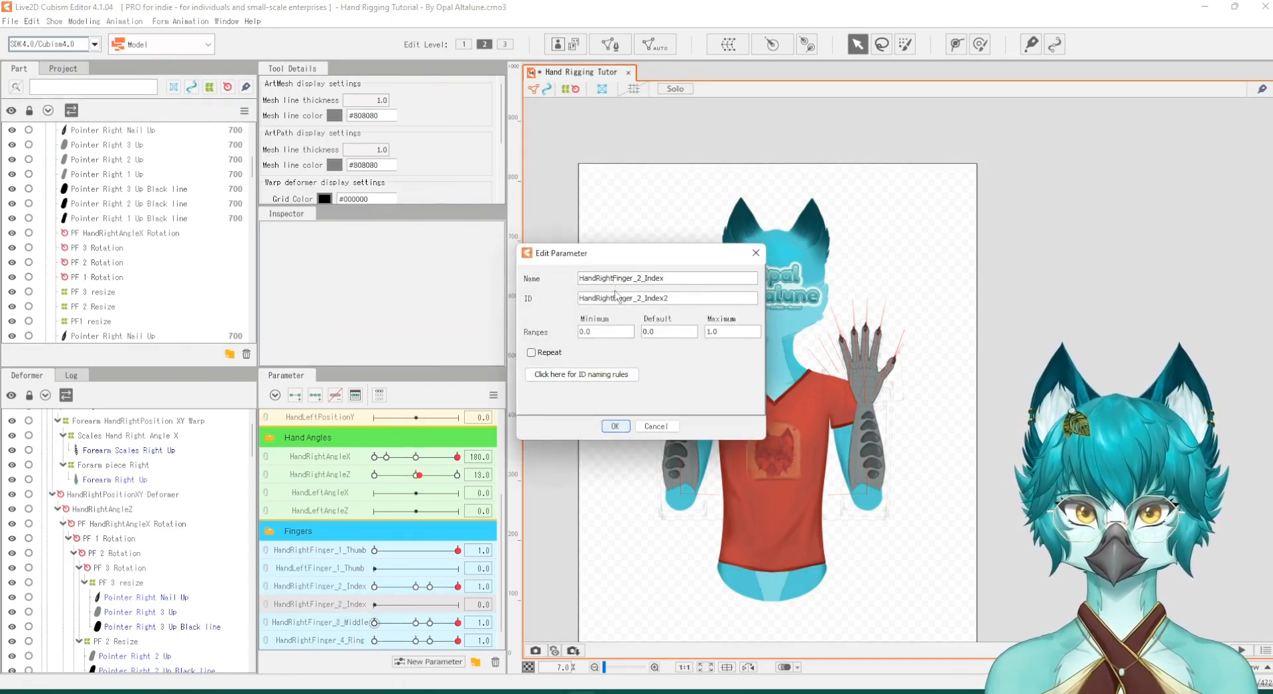
pyautogui.press('BackSpace')
pyautogui.press('BackSpace')
pyautogui.press('BackSpace')
pyautogui.press('BackSpace')
pyautogui.press('BackSpace')
pyautogui.write('Left')
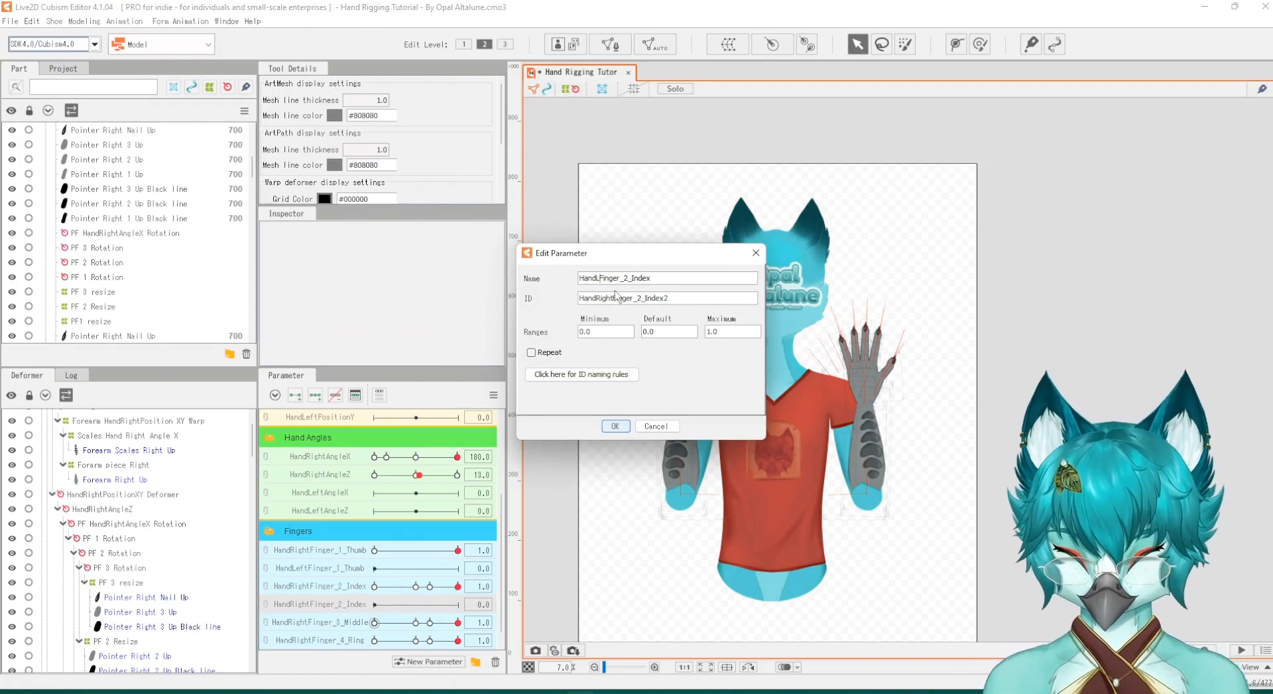
# Step: Copy the new name into the parameter's ID as HandLeftFinger_2_Index and apply the parameter edits
pyautogui.moveTo(663, 279); pyautogui.dragTo(567, 283)
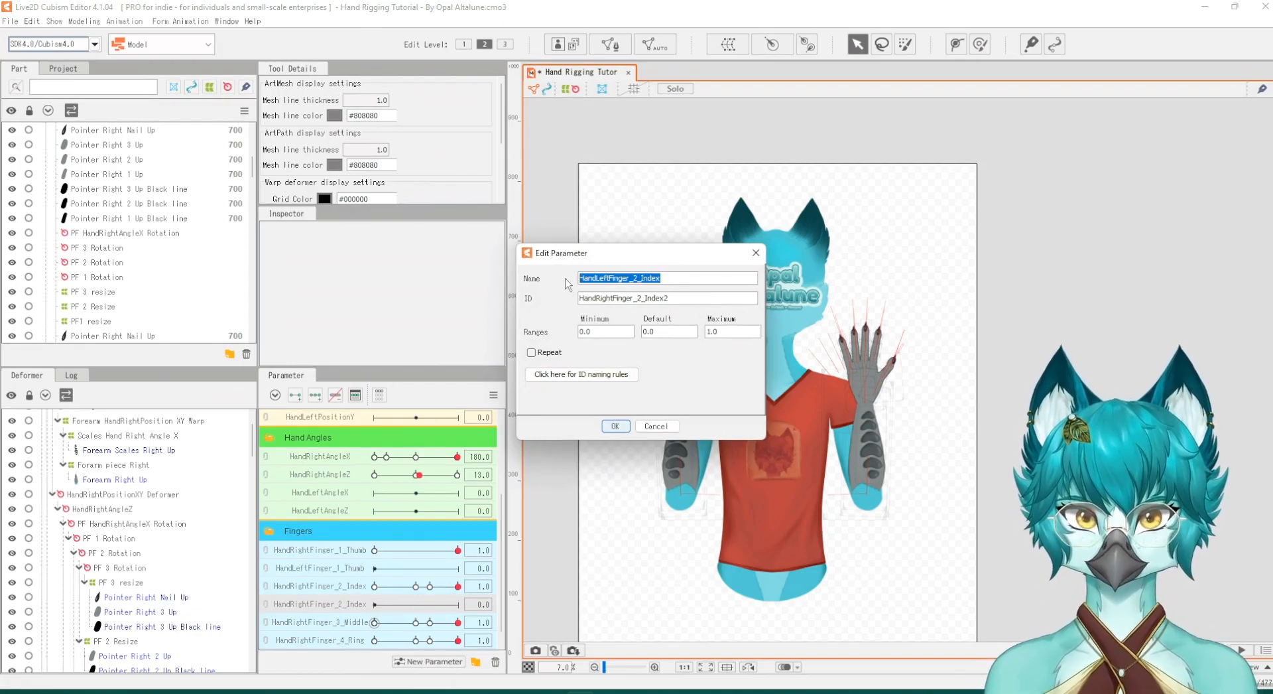
pyautogui.hotkey('ctrl', 'c')
pyautogui.moveTo(680, 300); pyautogui.dragTo(570, 300)
pyautogui.hotkey('ctrl', 'v')
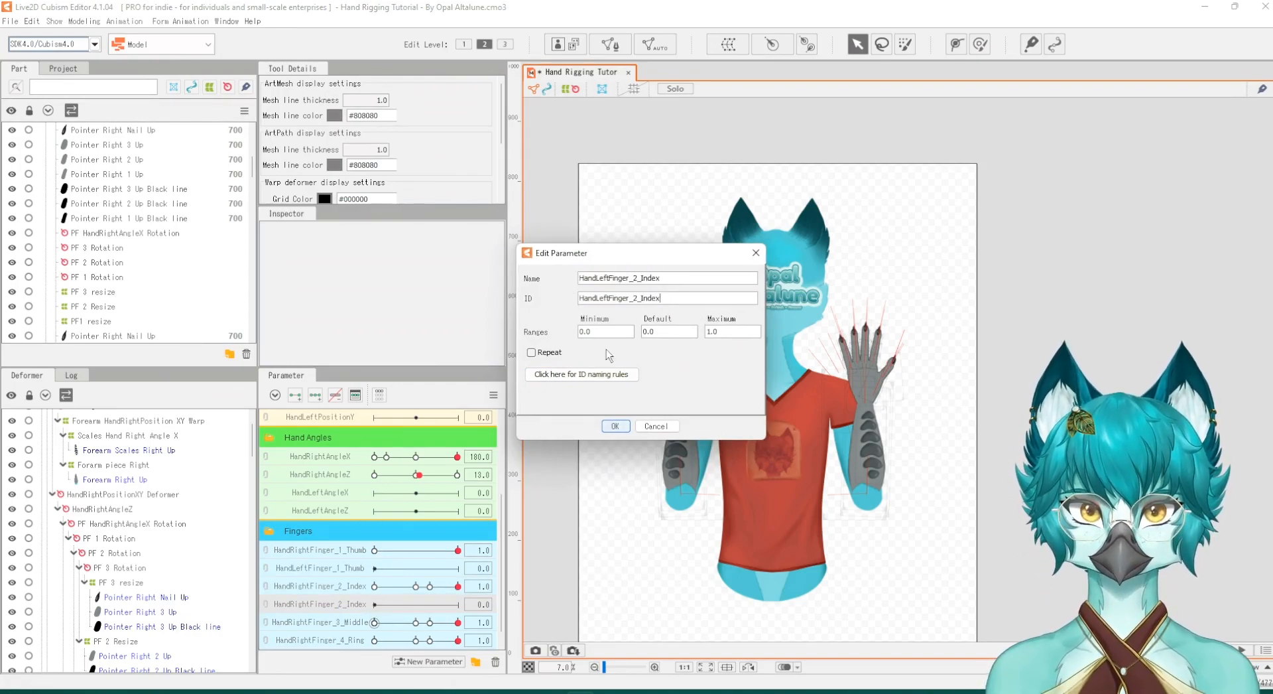
pyautogui.click(616, 426)
# Step: Replicate the HandRightFinger_3_Middle parameter and change the copy's name to HandLeftFinger_3_Middle
pyautogui.scroll(-1, 354, 579)
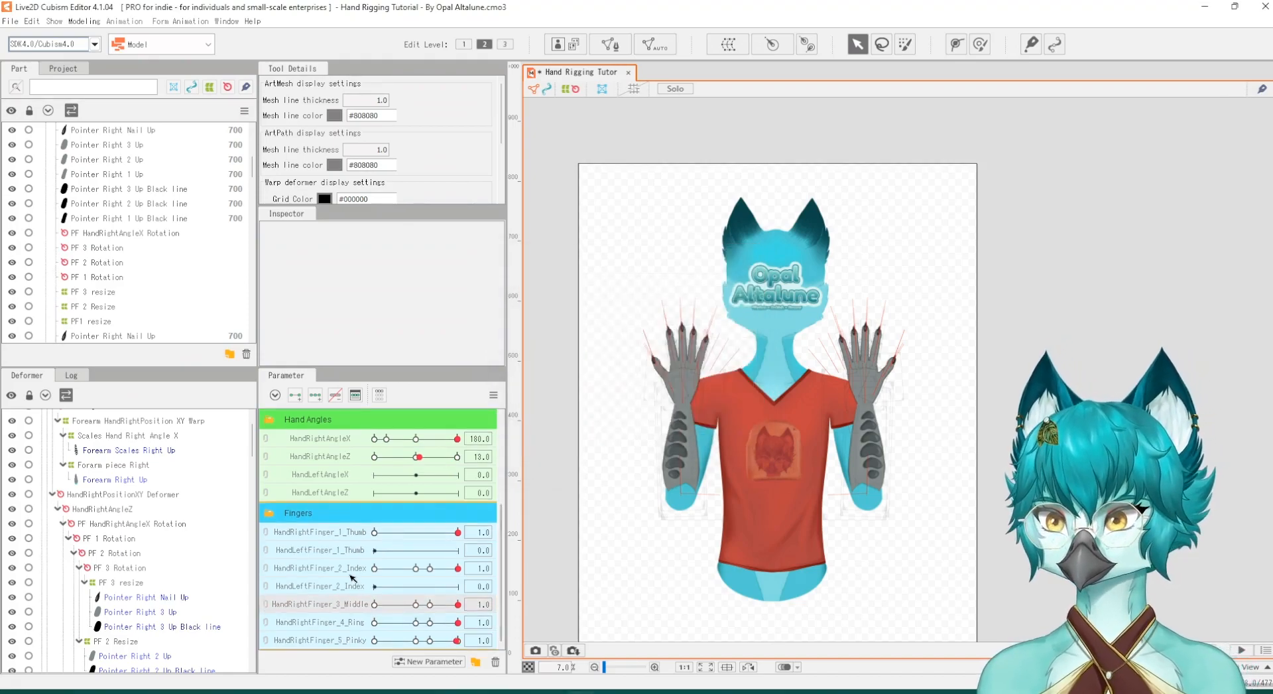
pyautogui.rightClick(336, 609)
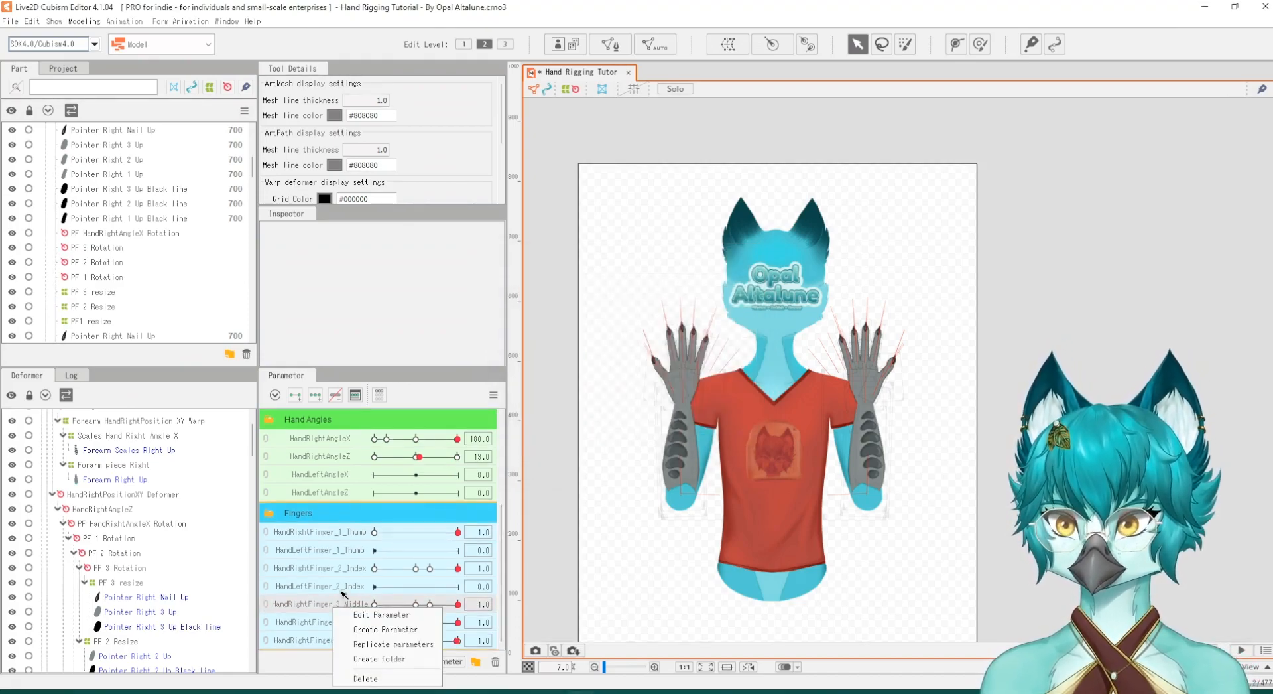
pyautogui.click(361, 644)
pyautogui.rightClick(344, 627)
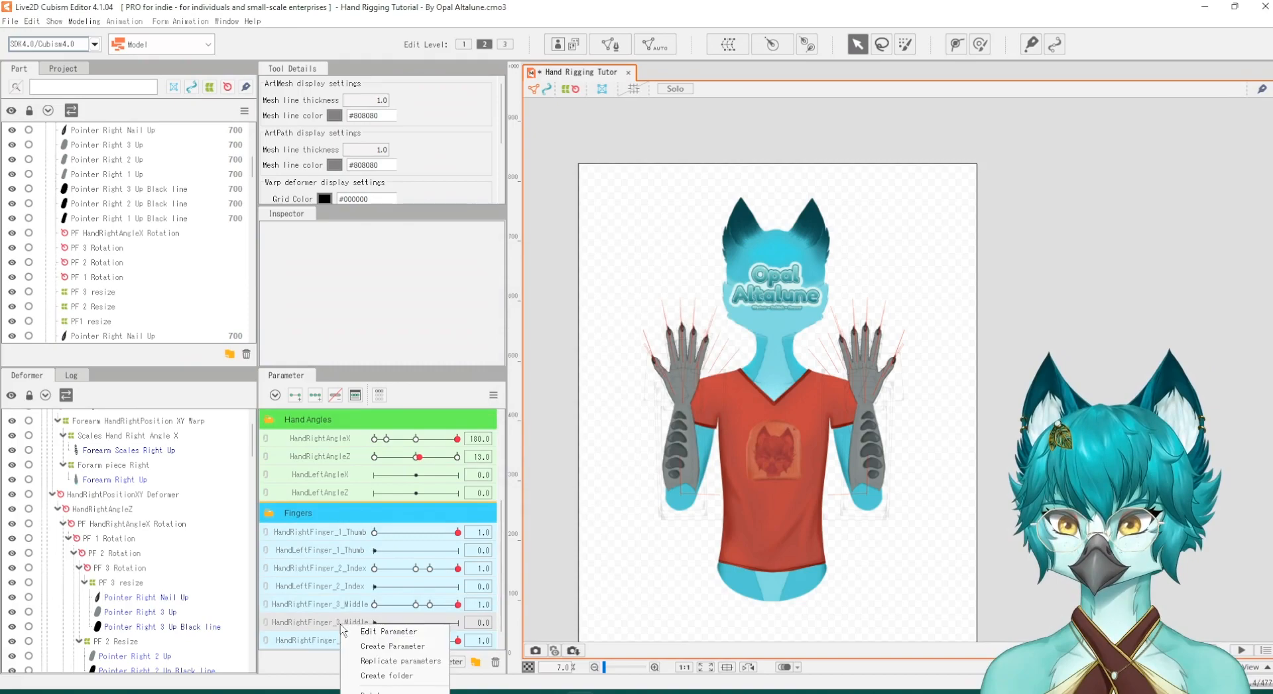
pyautogui.click(358, 634)
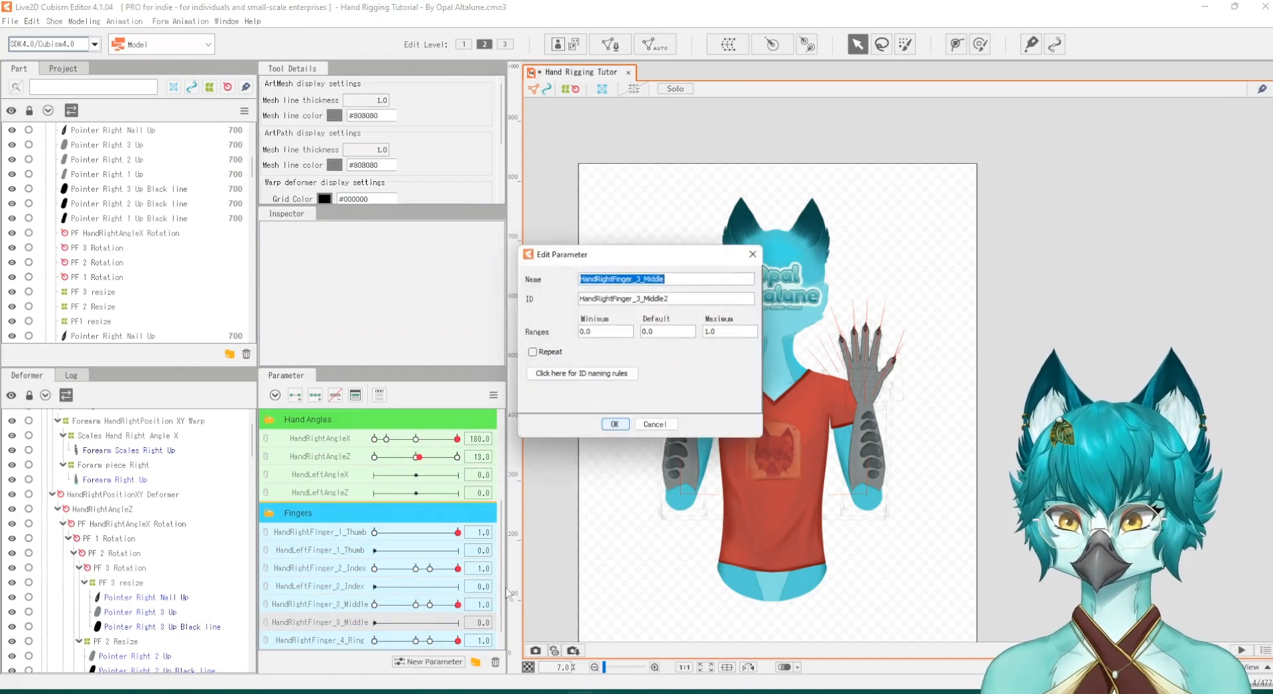
pyautogui.click(621, 299)
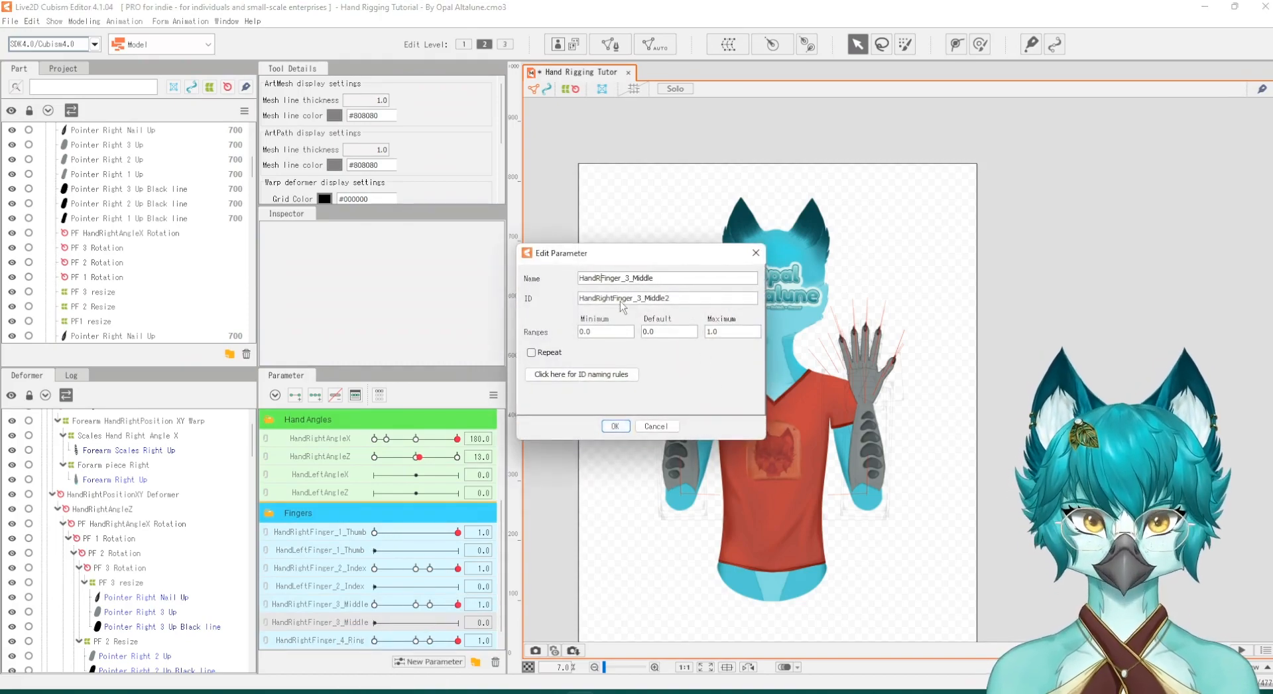
pyautogui.write('eft')
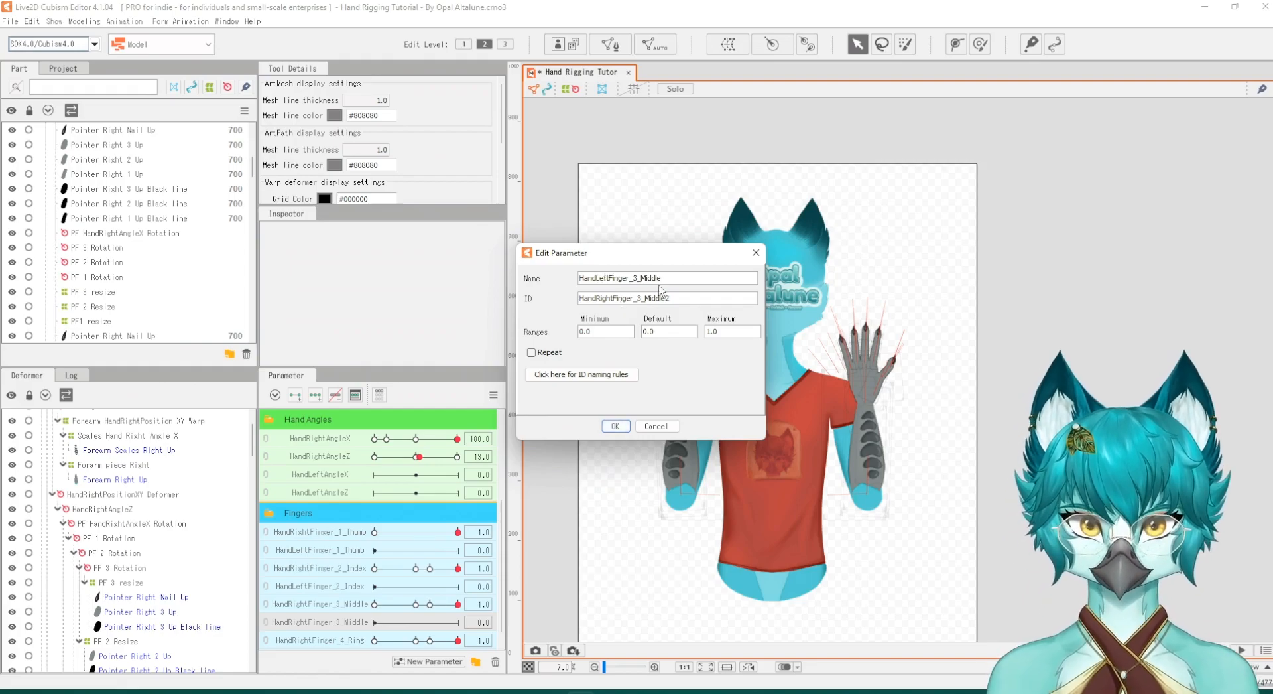
# Step: Copy the new name into the parameter's ID as HandLeftFinger_3_Middle and apply the parameter edits
pyautogui.moveTo(663, 278); pyautogui.dragTo(571, 284)
pyautogui.hotkey('ctrl', 'c')
pyautogui.moveTo(683, 298); pyautogui.dragTo(554, 313)
pyautogui.hotkey('ctrl', 'v')
pyautogui.click(616, 426)
# Step: Replicate the HandRightFinger_4_Ring parameter and change the copy's name to HandLeftFinger_4_Ring
pyautogui.scroll(-1, 334, 614)
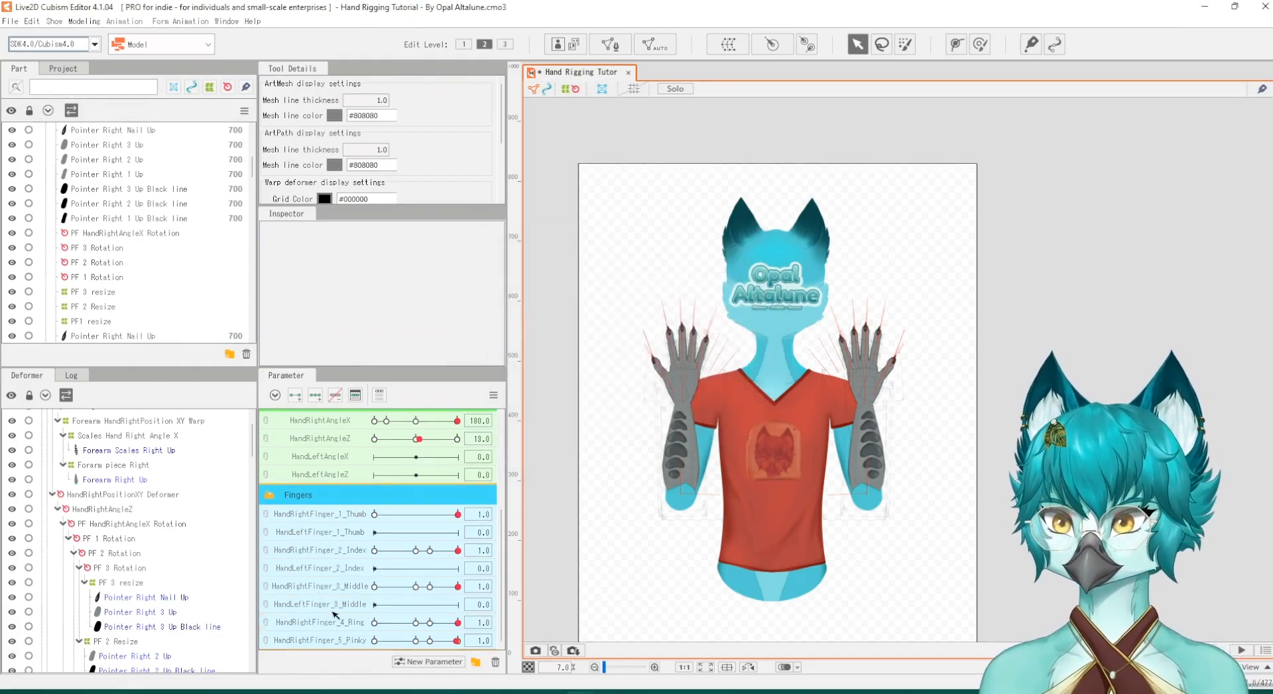
pyautogui.rightClick(335, 627)
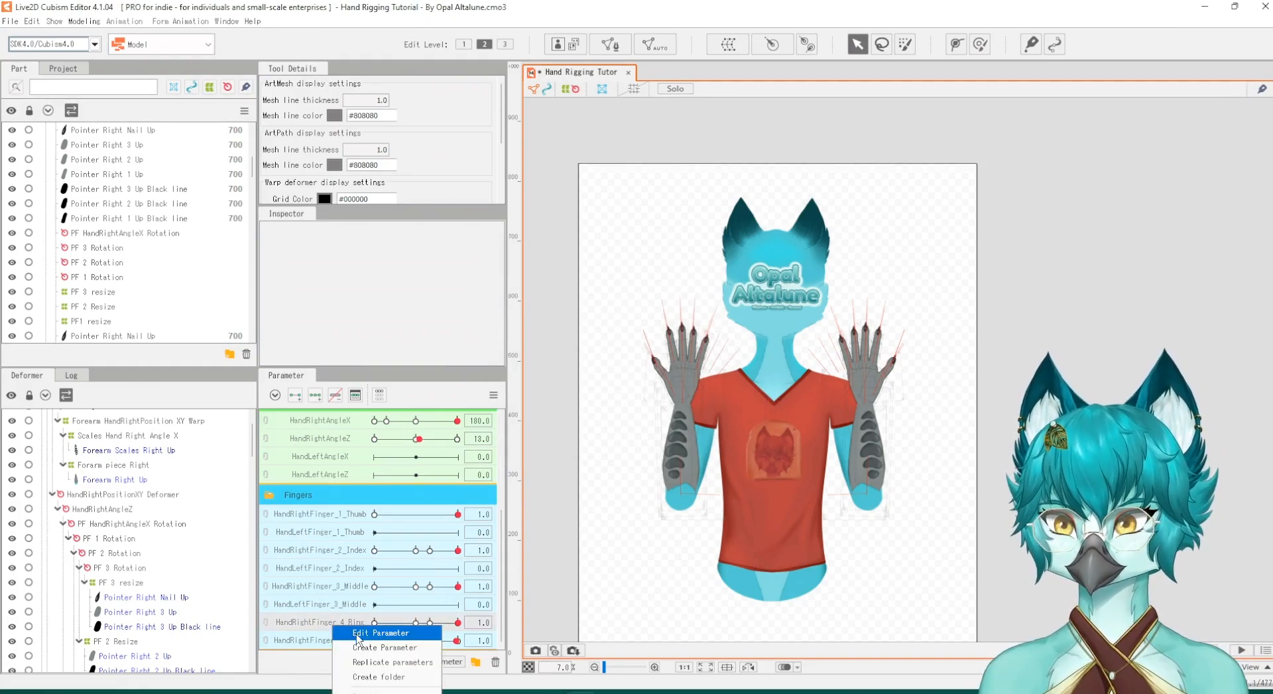
pyautogui.click(362, 663)
pyautogui.scroll(-1, 344, 635)
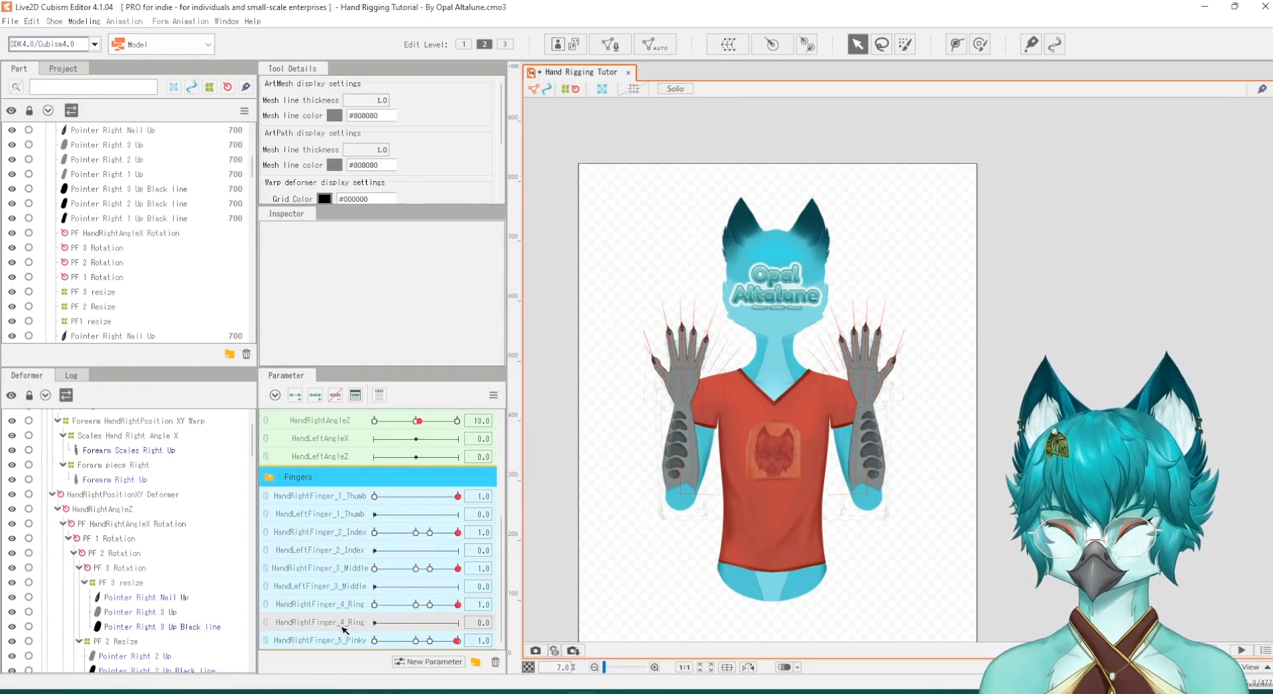
pyautogui.rightClick(343, 630)
pyautogui.click(361, 639)
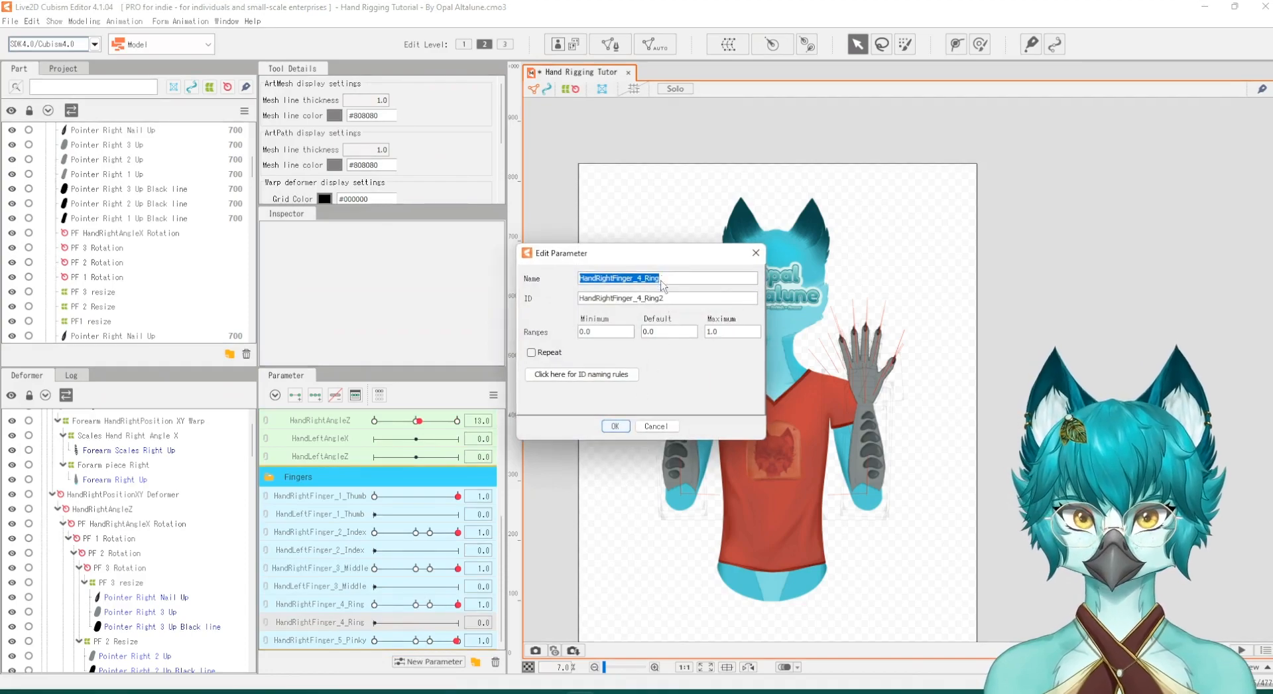
pyautogui.click(615, 281)
pyautogui.press('BackSpace')
pyautogui.press('BackSpace')
pyautogui.press('BackSpace')
pyautogui.press('BackSpace')
pyautogui.press('BackSpace')
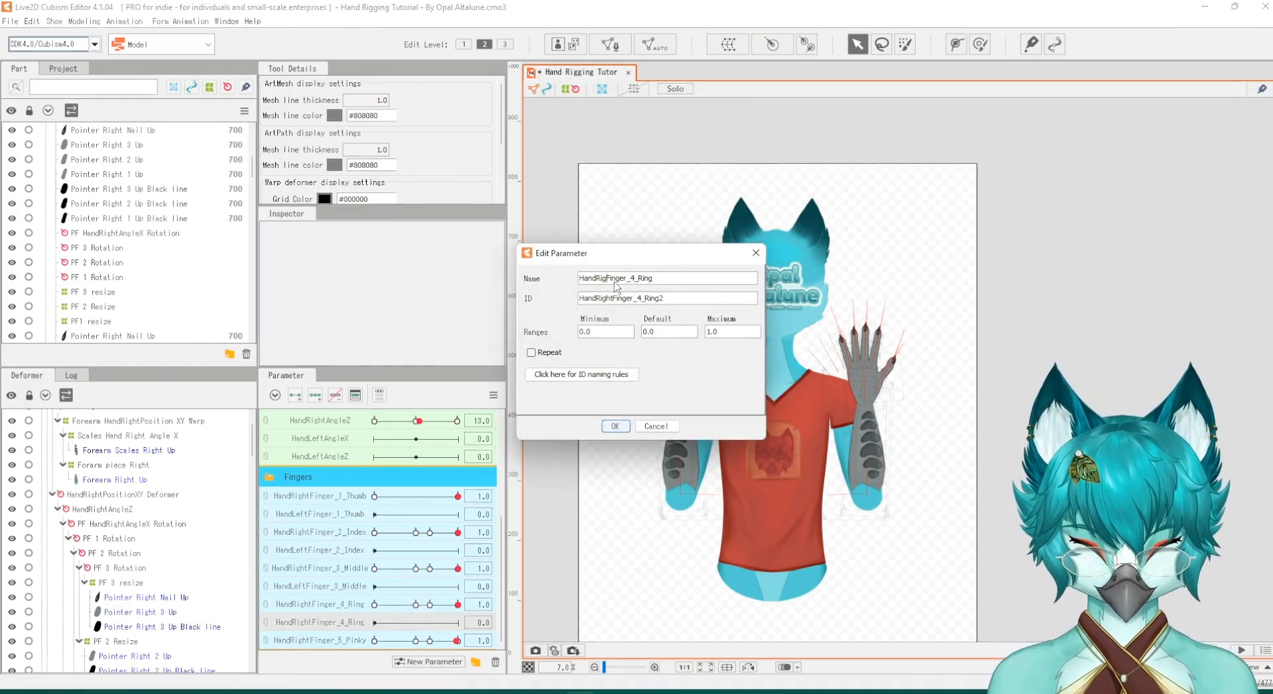
pyautogui.write('Left')
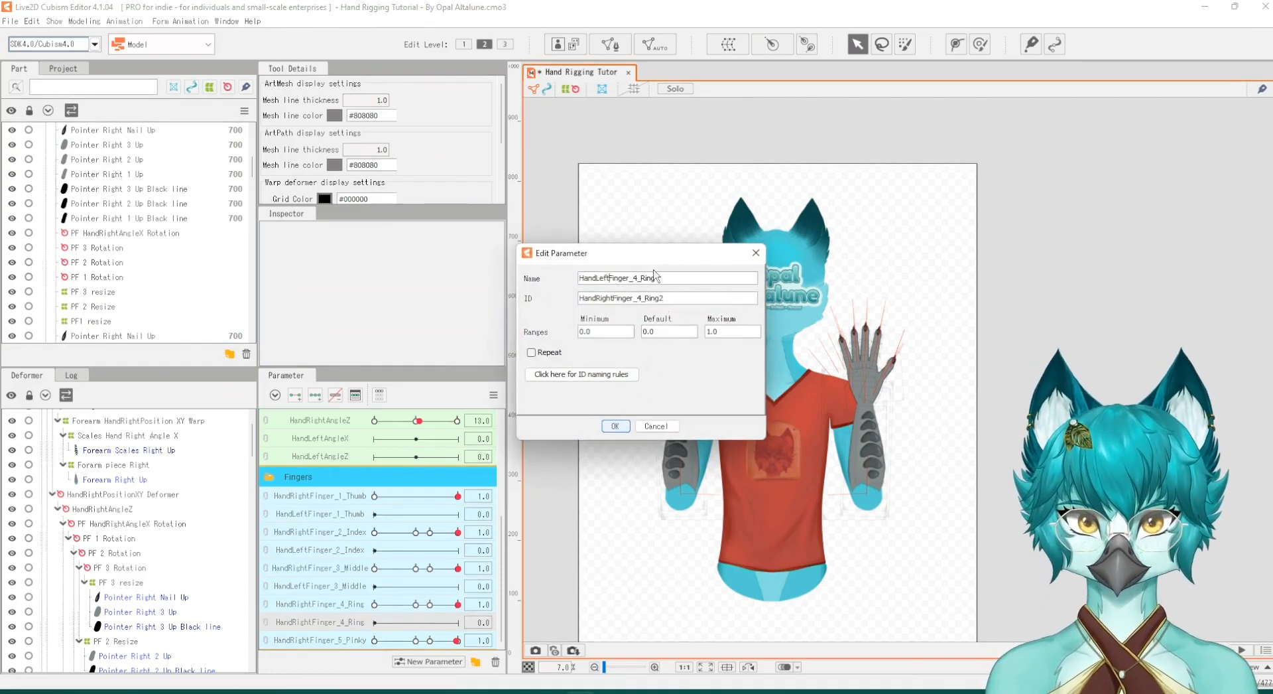
# Step: Copy the new name into the parameter's ID as HandLeftFinger_4_Ring and apply the parameter edits
pyautogui.moveTo(655, 281); pyautogui.dragTo(560, 279)
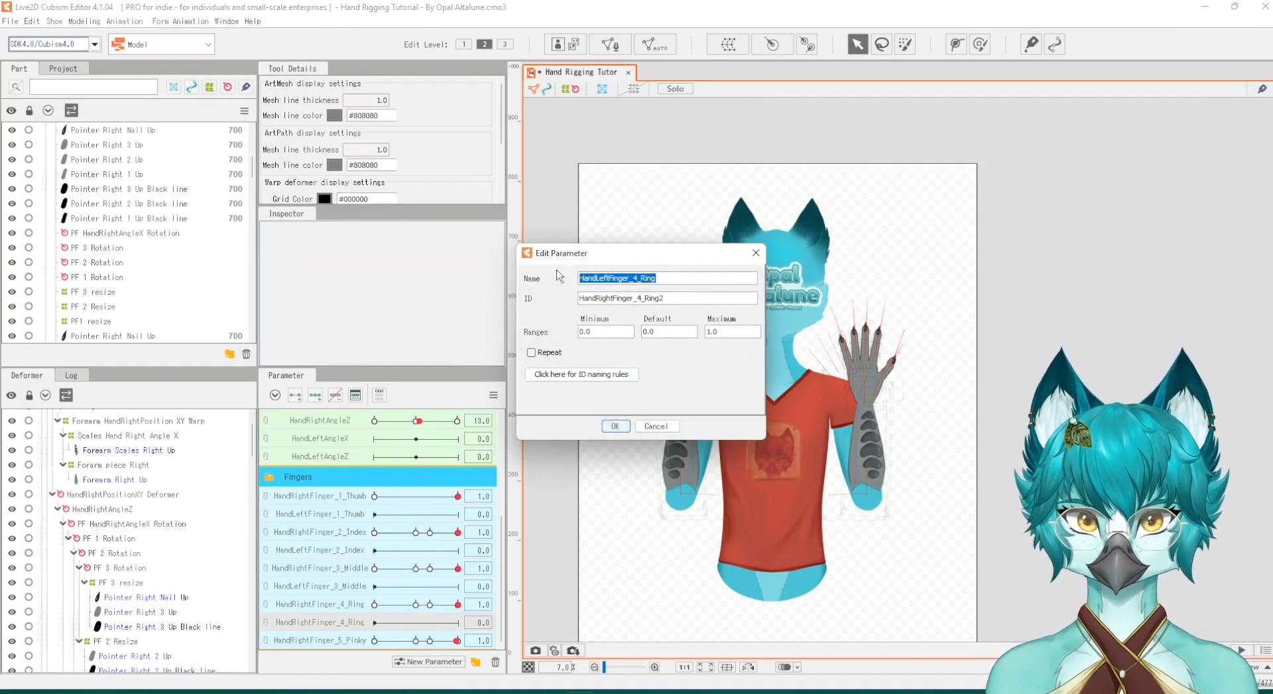
pyautogui.click(668, 300)
pyautogui.moveTo(668, 300); pyautogui.dragTo(574, 300)
pyautogui.hotkey('ctrl', 'v')
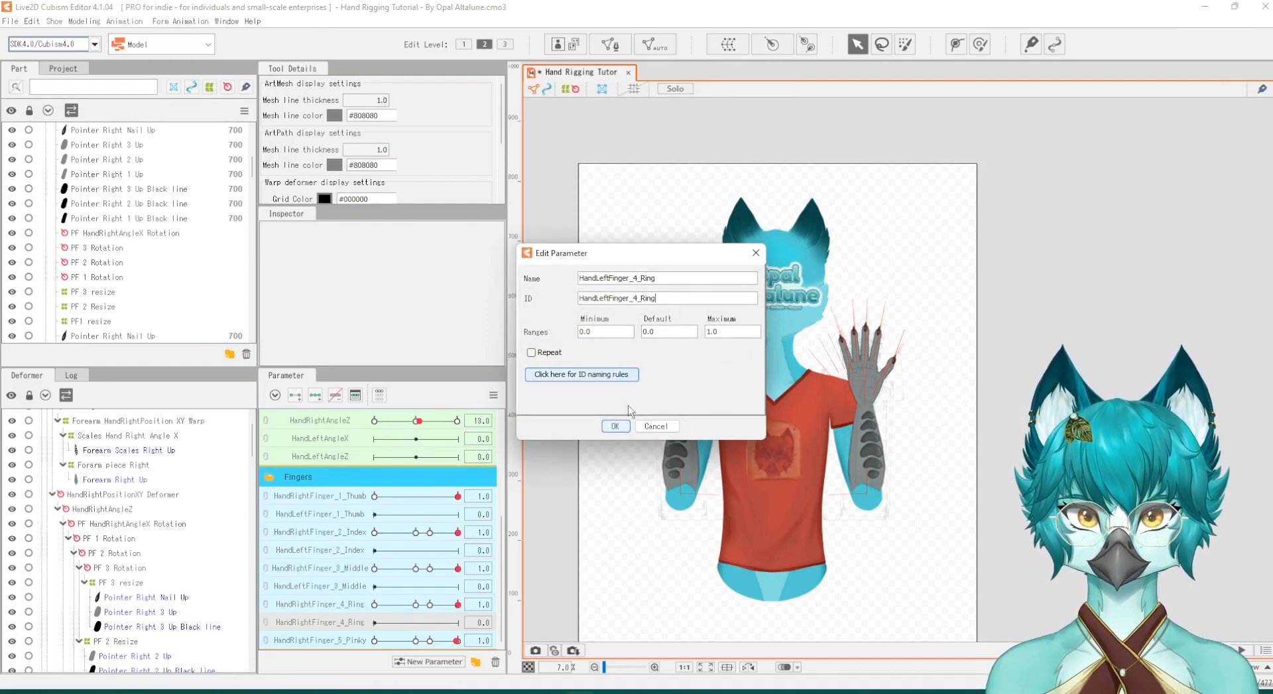
pyautogui.click(623, 427)
# Step: Replicate the HandRightFinger_5_Pinky parameter and change the copy's name to HandLeftFinger_5_Pinky
pyautogui.scroll(-3, 242, 634)
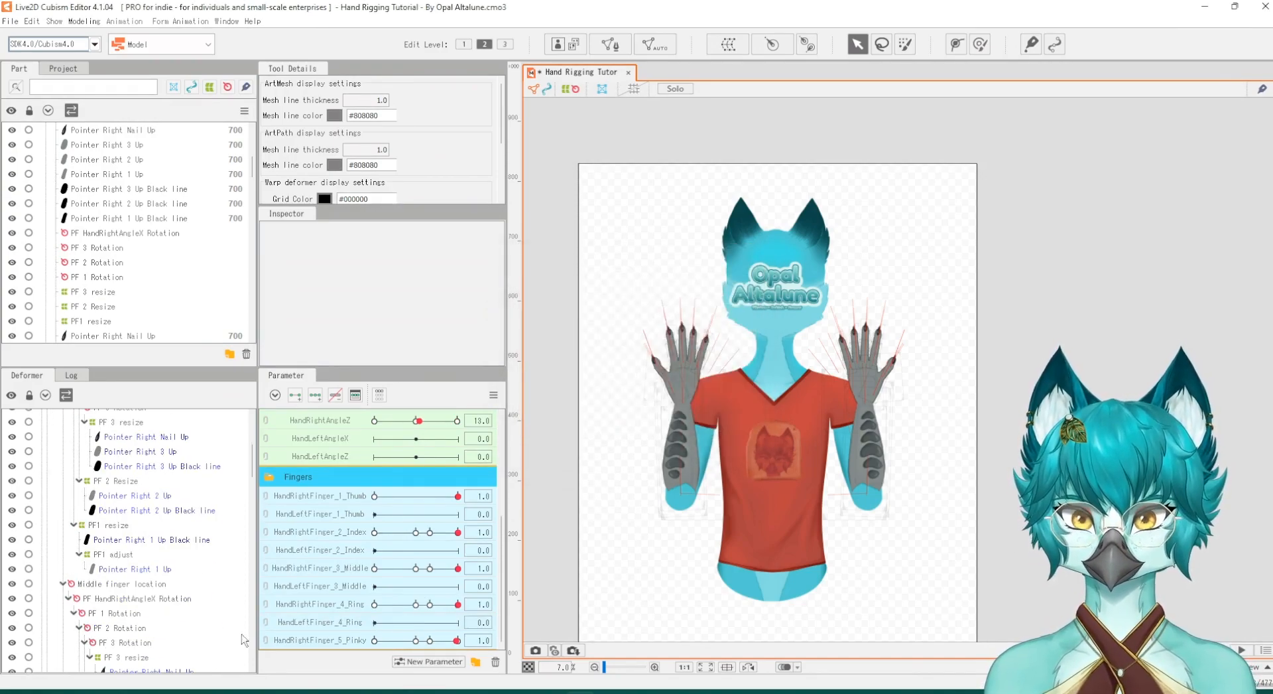
pyautogui.rightClick(342, 638)
pyautogui.click(373, 676)
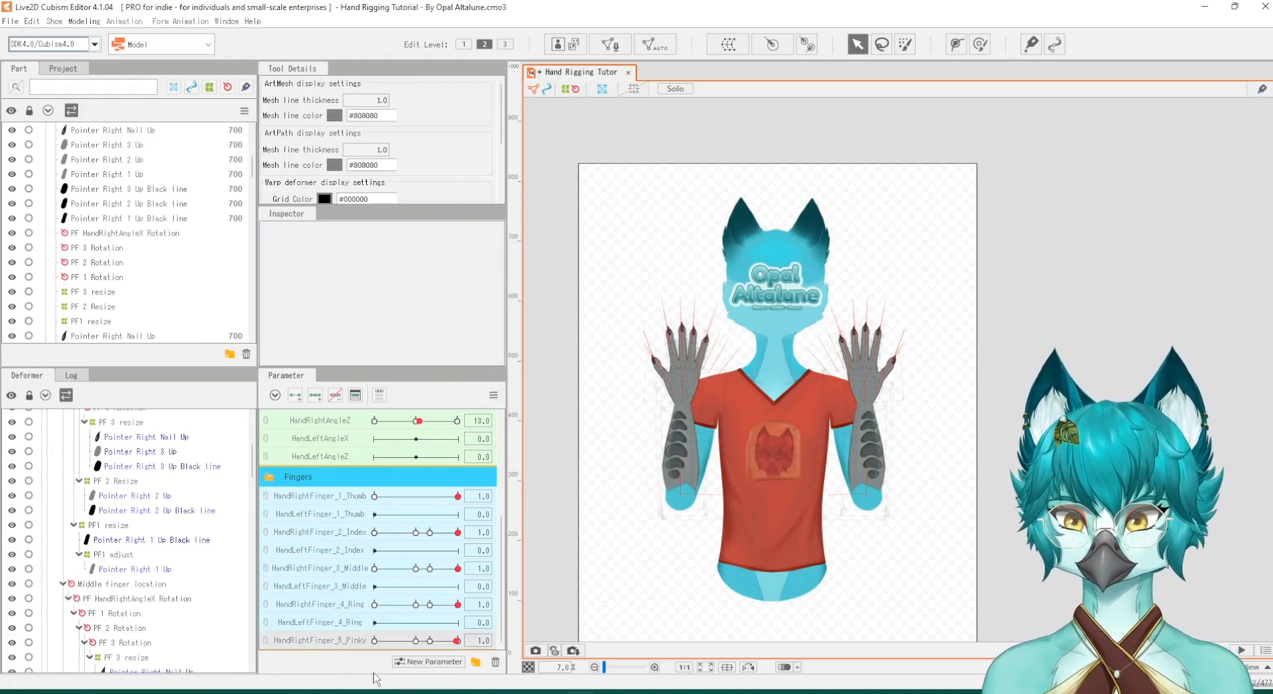
pyautogui.scroll(-2, 342, 637)
pyautogui.rightClick(347, 642)
pyautogui.click(371, 651)
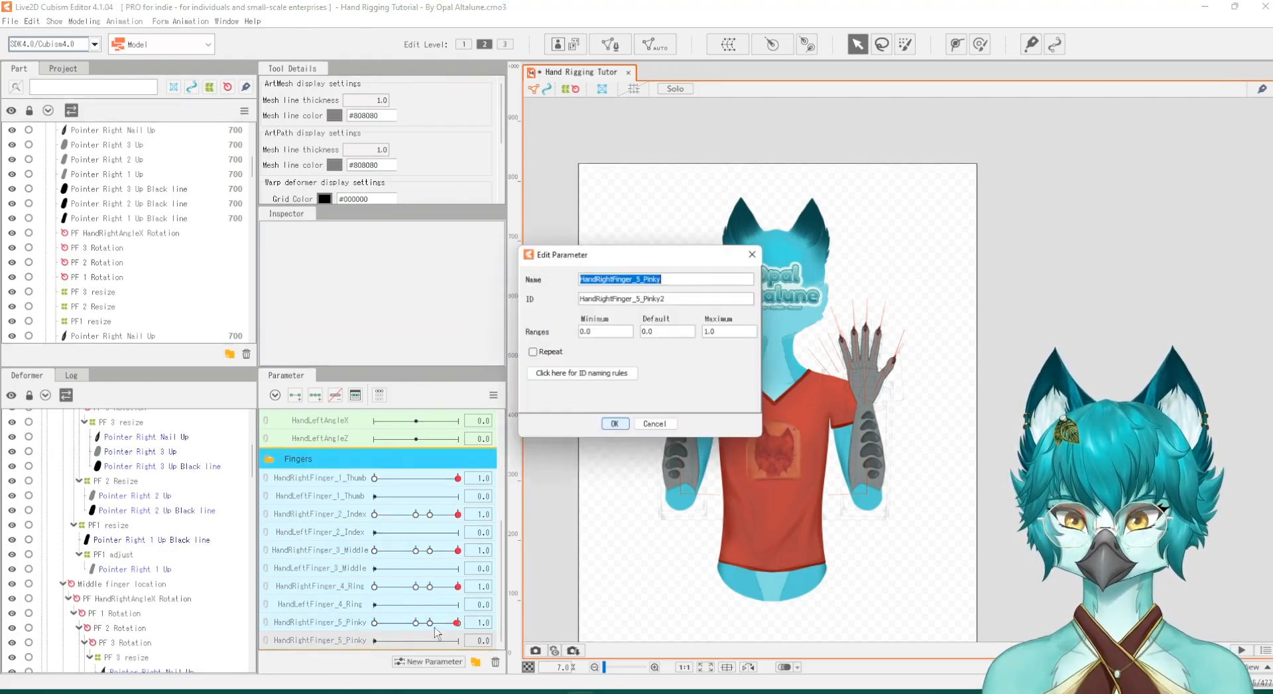
pyautogui.click(611, 280)
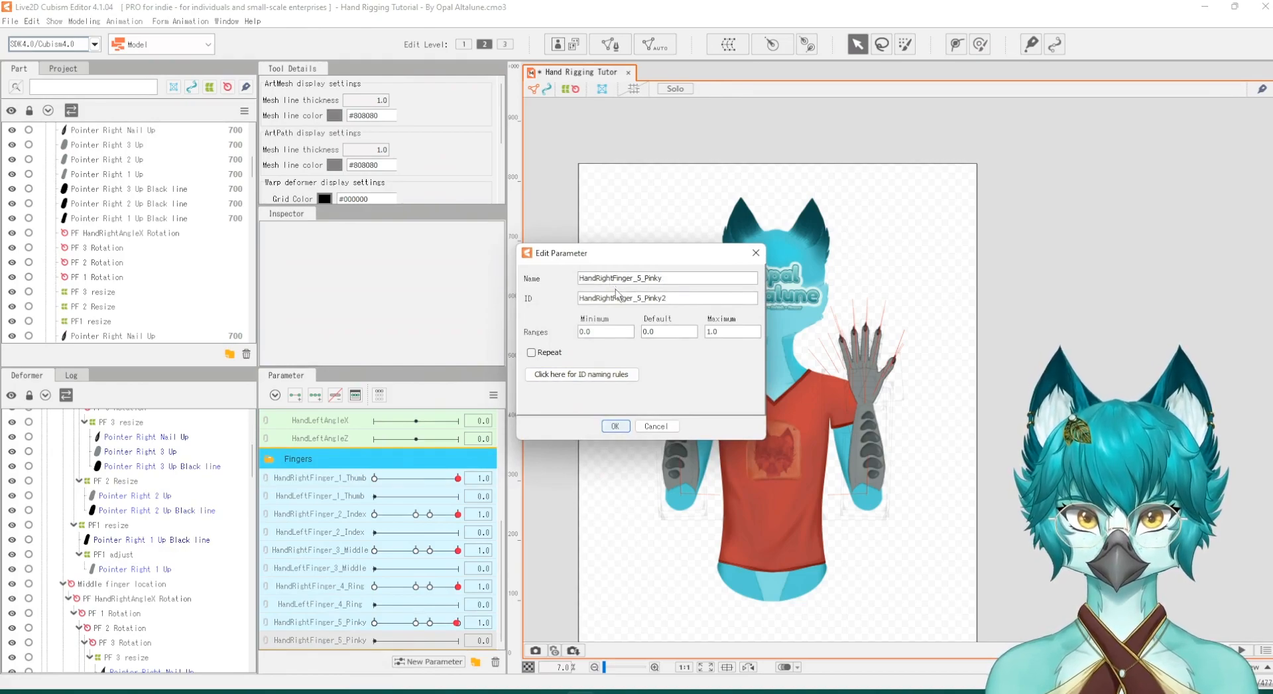
pyautogui.press('BackSpace')
pyautogui.press('BackSpace')
pyautogui.press('BackSpace')
pyautogui.press('BackSpace')
pyautogui.press('BackSpace')
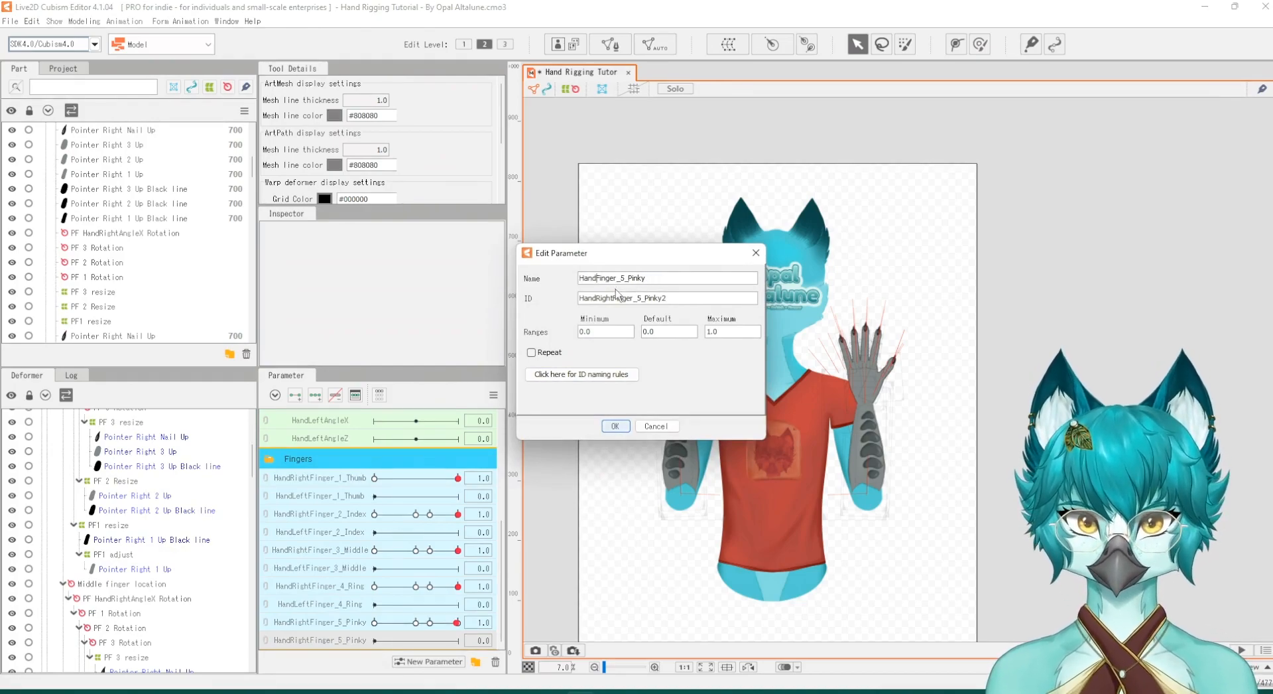
pyautogui.write('Left')
# Step: Copy the new name into the parameter's ID as HandLeftFinger_5_Pinky and apply the parameter edits
pyautogui.moveTo(663, 279); pyautogui.dragTo(562, 279)
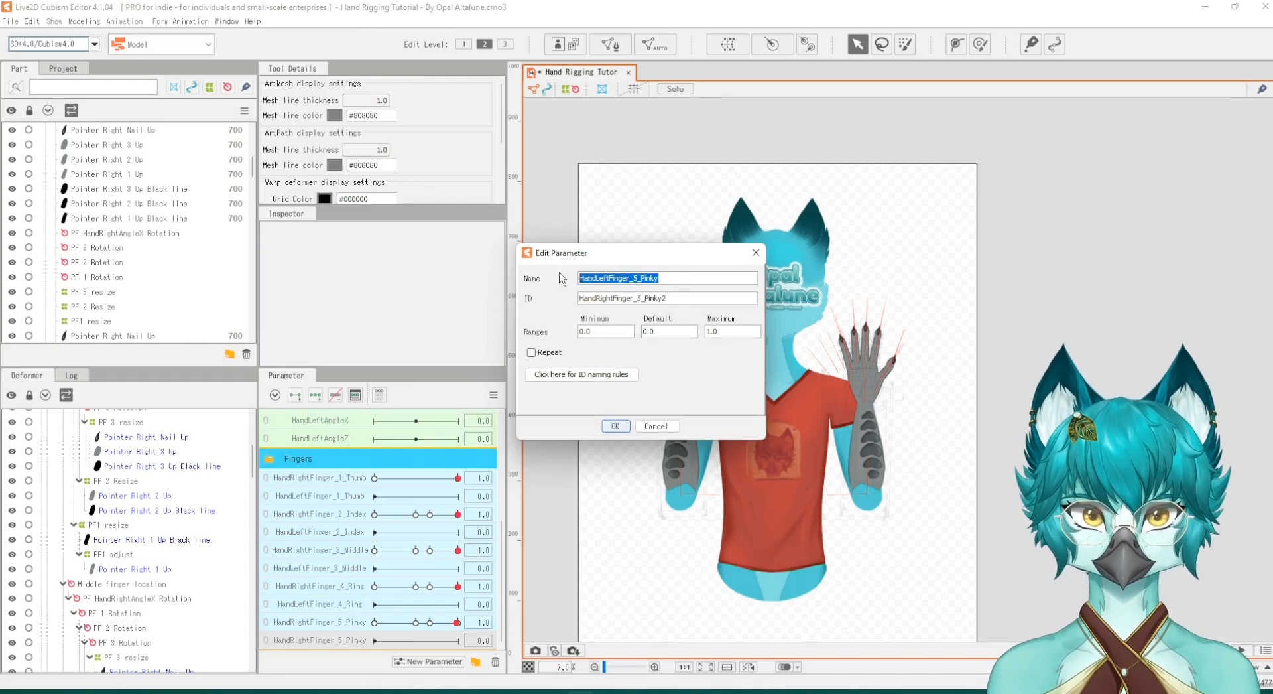
pyautogui.moveTo(673, 301); pyautogui.dragTo(574, 299)
pyautogui.hotkey('ctrl', 'v')
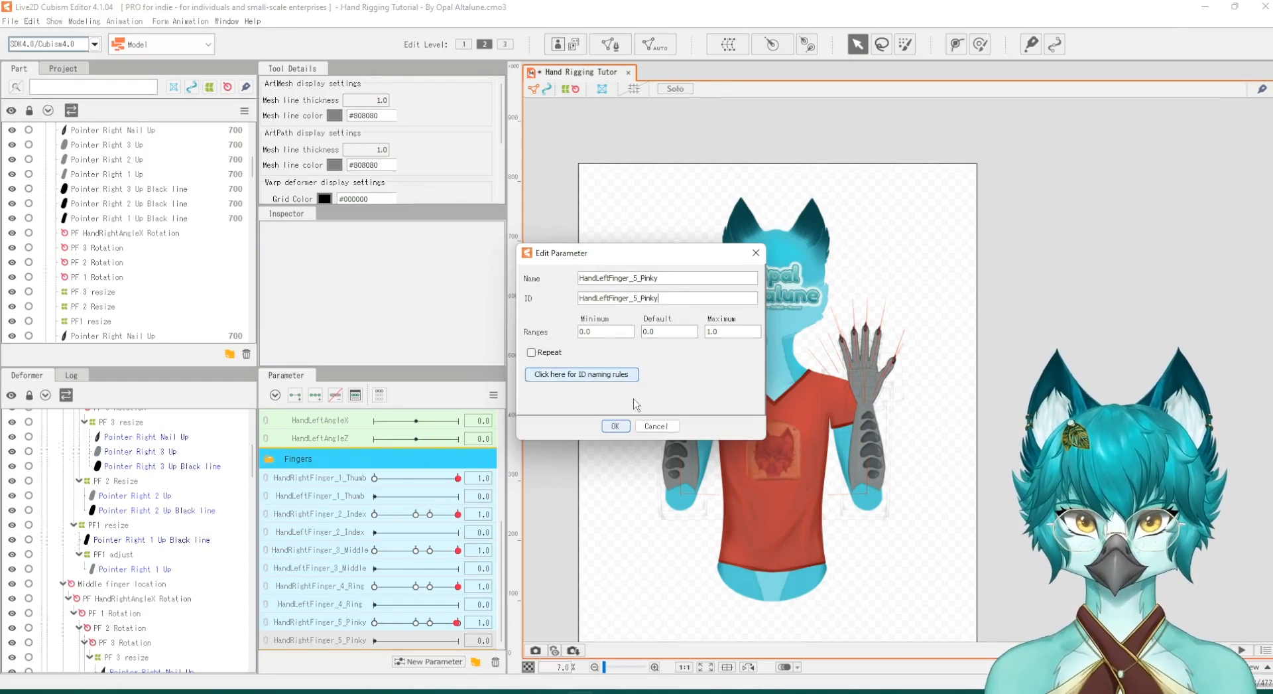
pyautogui.click(620, 427)
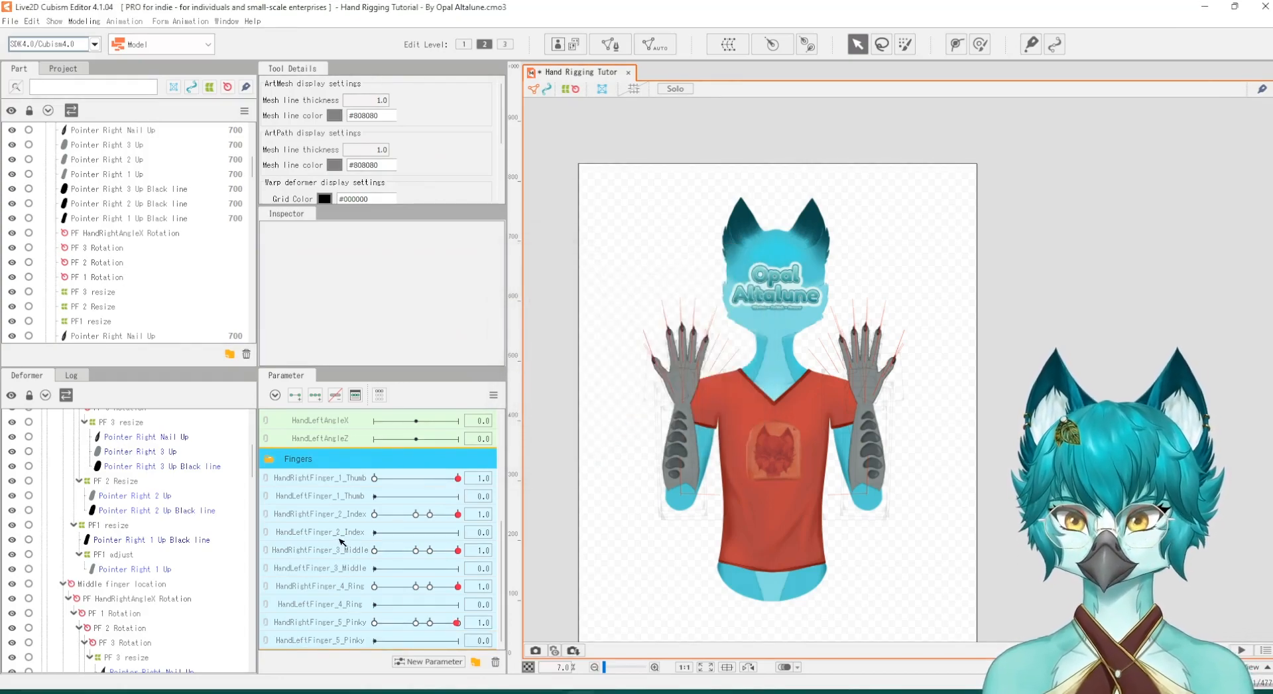
# Step: Reorder the Fingers group so the five HandLeftFinger parameters follow HandRightFinger_5_Pinky, running from thumb to pinky
pyautogui.moveTo(337, 605); pyautogui.dragTo(339, 630)
pyautogui.scroll(-1, 359, 571)
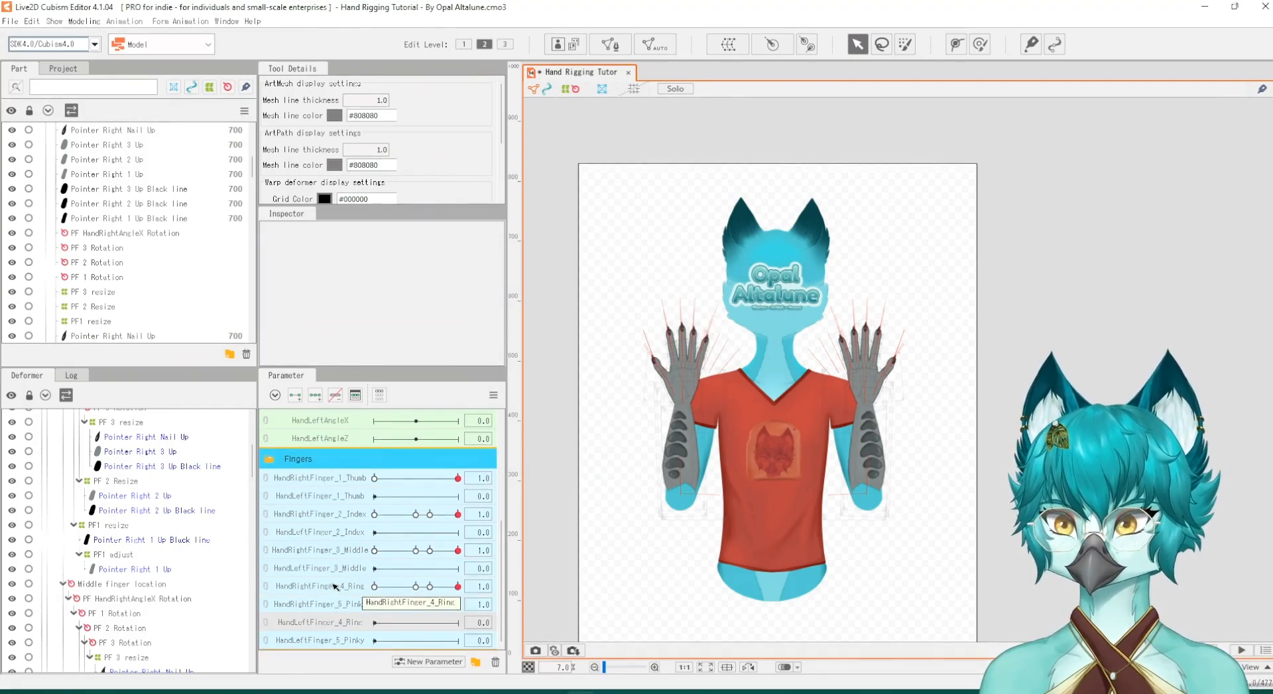
pyautogui.moveTo(334, 571); pyautogui.dragTo(337, 610)
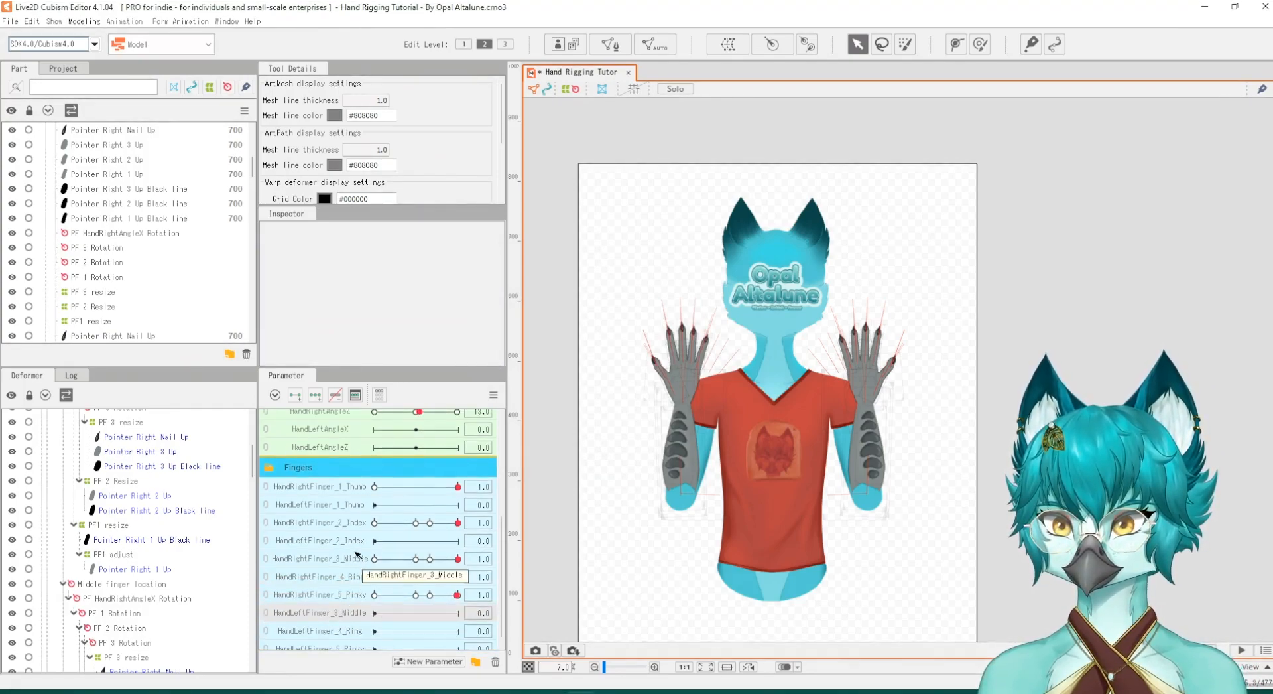
pyautogui.moveTo(345, 546); pyautogui.dragTo(344, 604)
pyautogui.moveTo(334, 504); pyautogui.dragTo(343, 611)
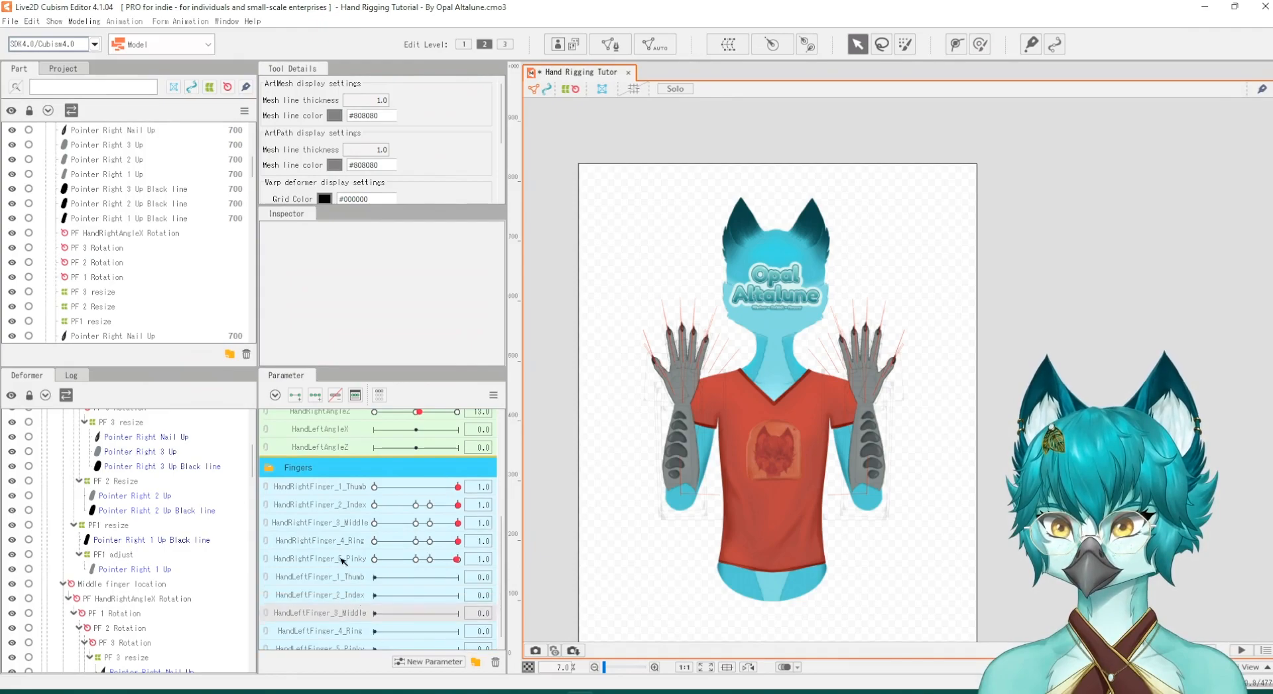
pyautogui.scroll(-1, 341, 565)
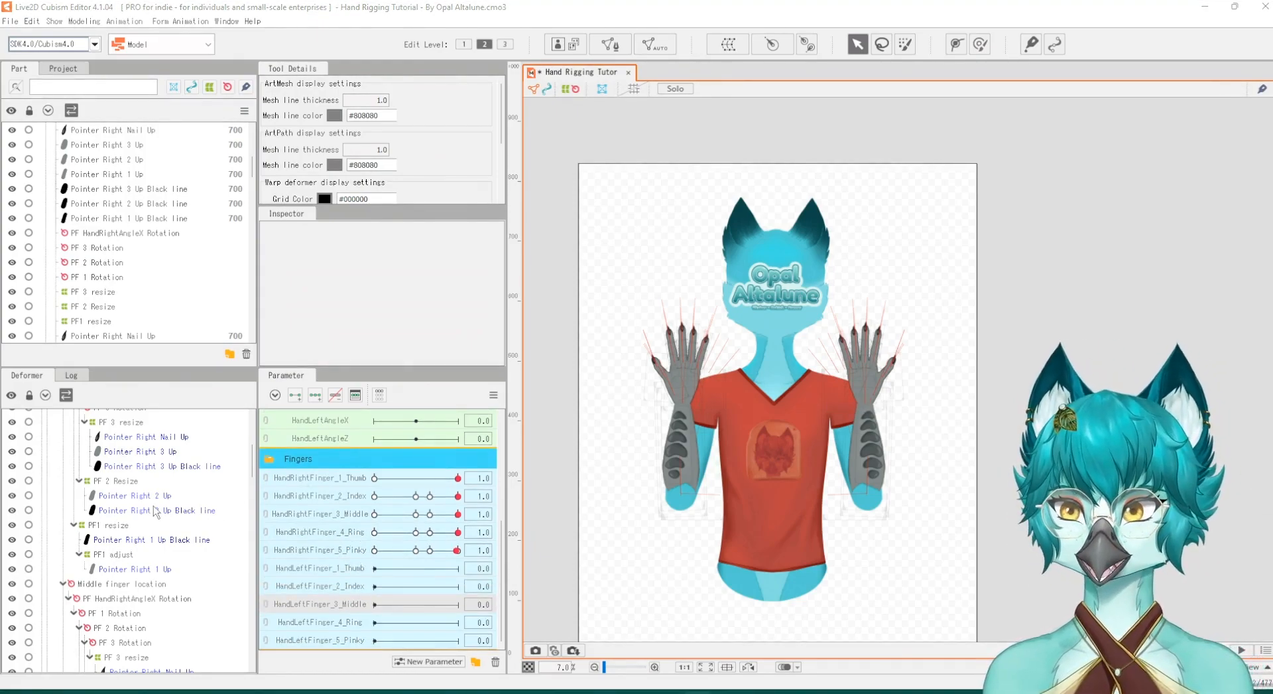
pyautogui.scroll(5, 393, 534)
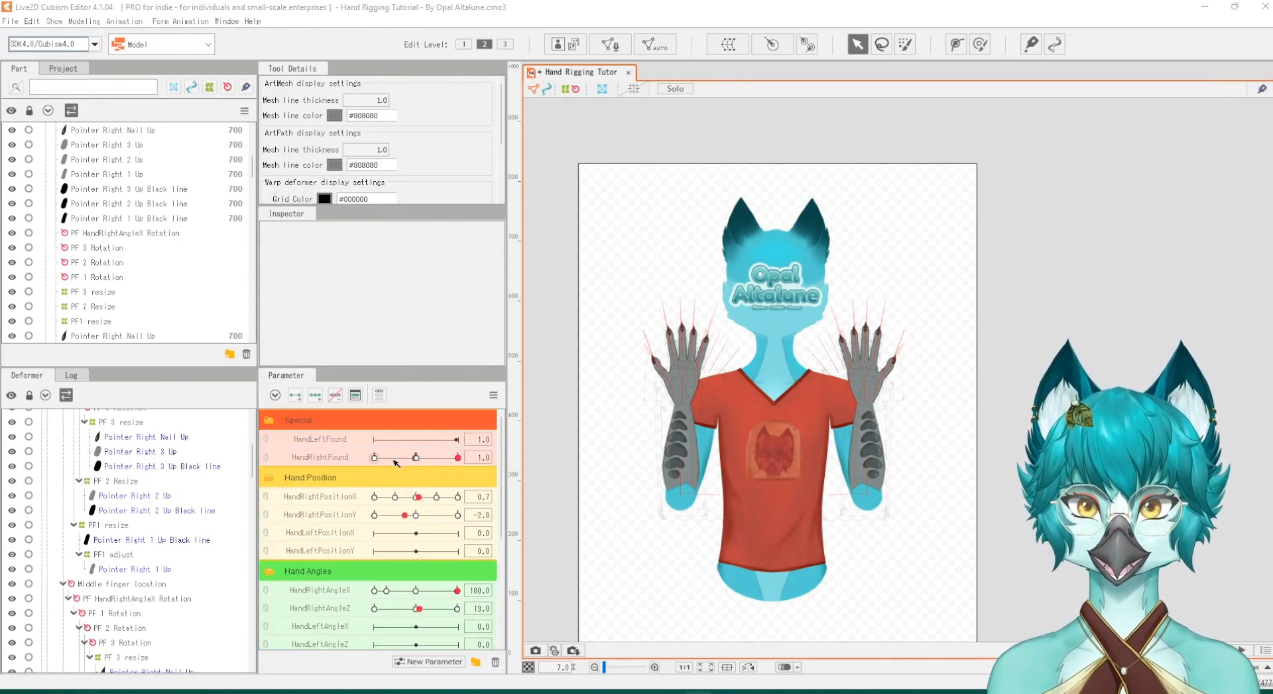
pyautogui.moveTo(400, 462); pyautogui.dragTo(464, 464)
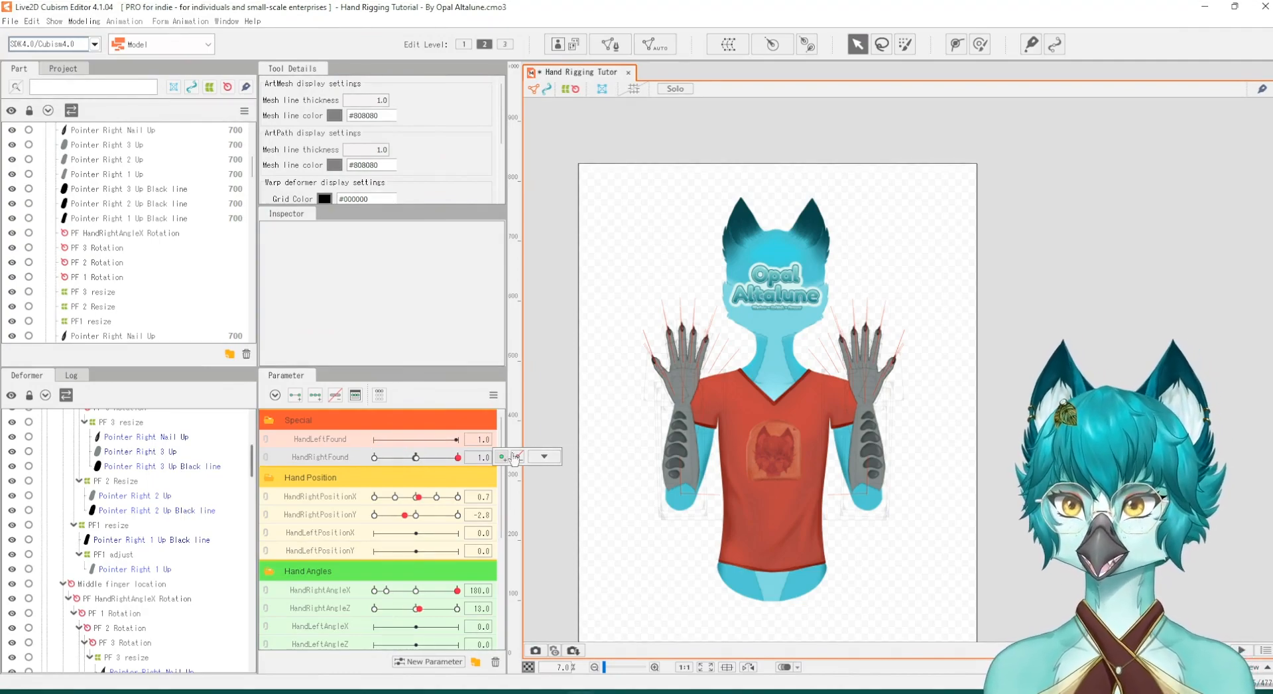
# Step: Select all deformers and art meshes in the deformer hierarchy from Left Arm through T-Shirt Sleeve L Up
pyautogui.scroll(5, 135, 517)
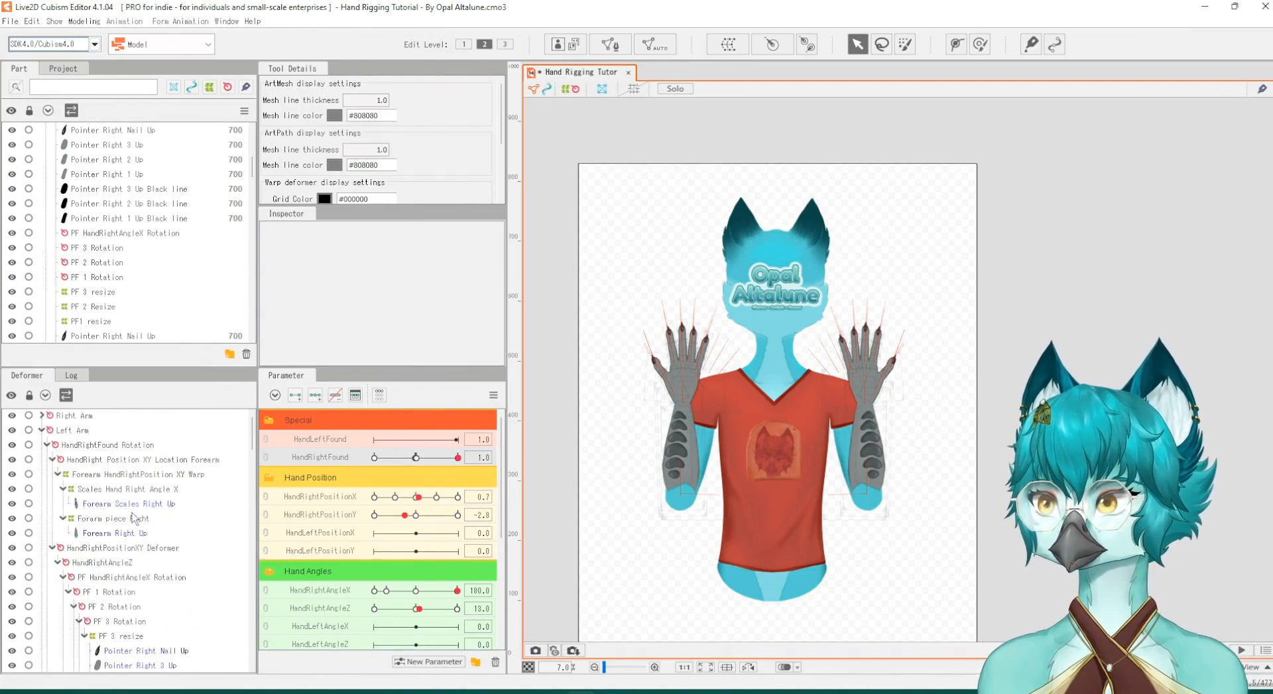
pyautogui.click(67, 432)
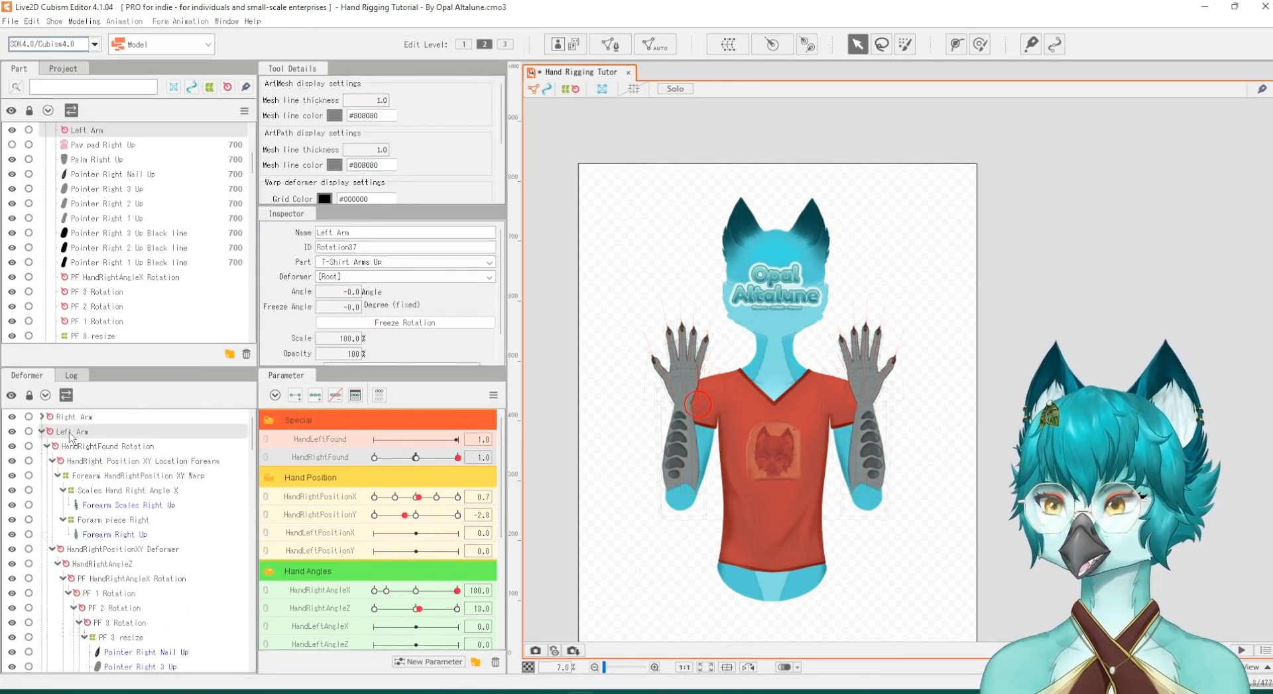
pyautogui.scroll(-5, 77, 445)
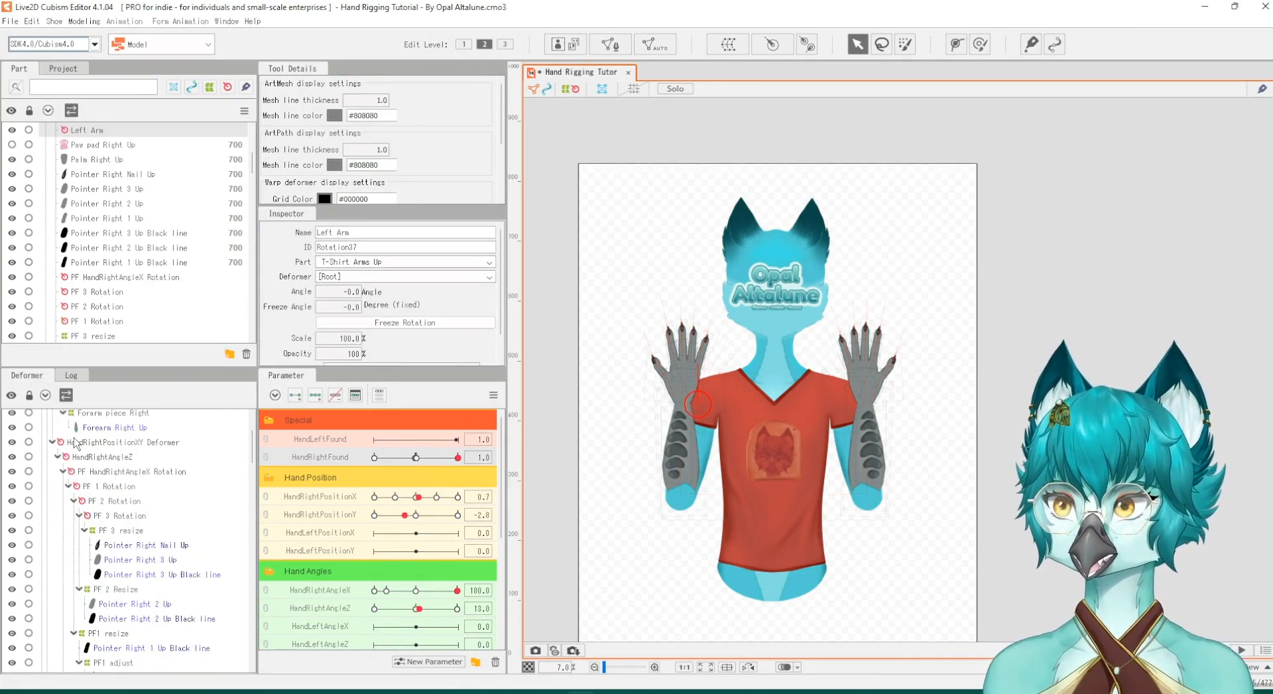
pyautogui.scroll(-10, 83, 452)
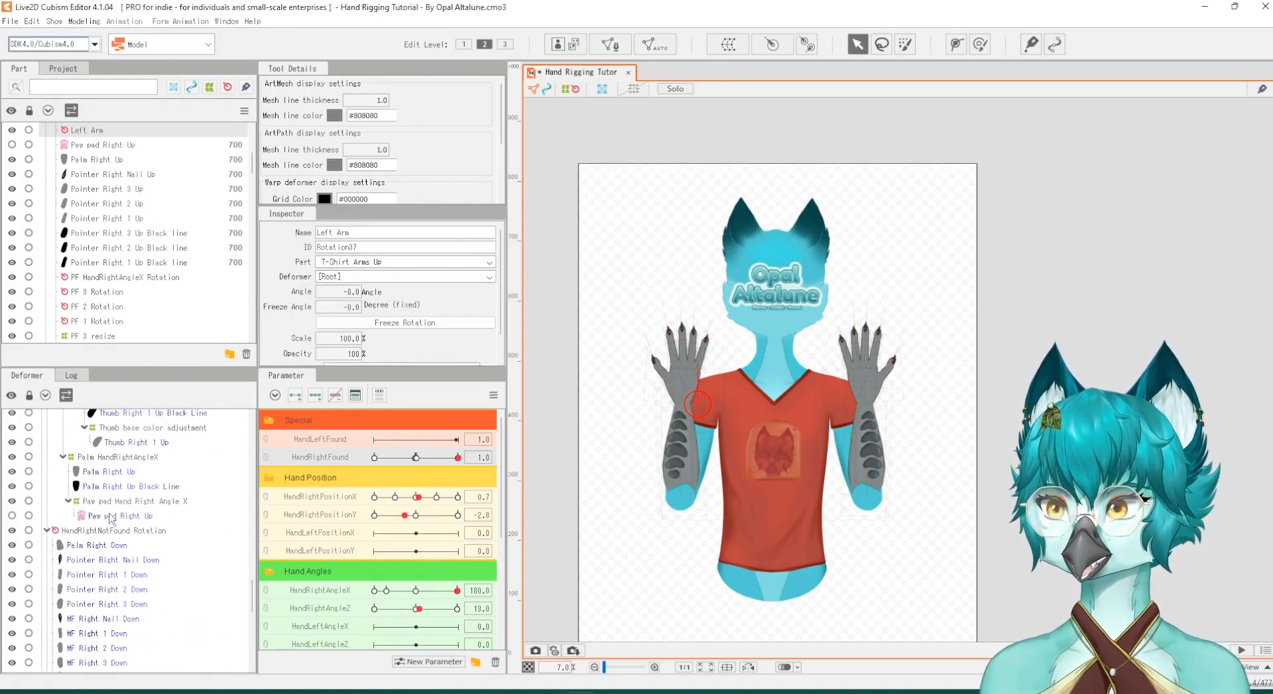
pyautogui.scroll(-6, 110, 521)
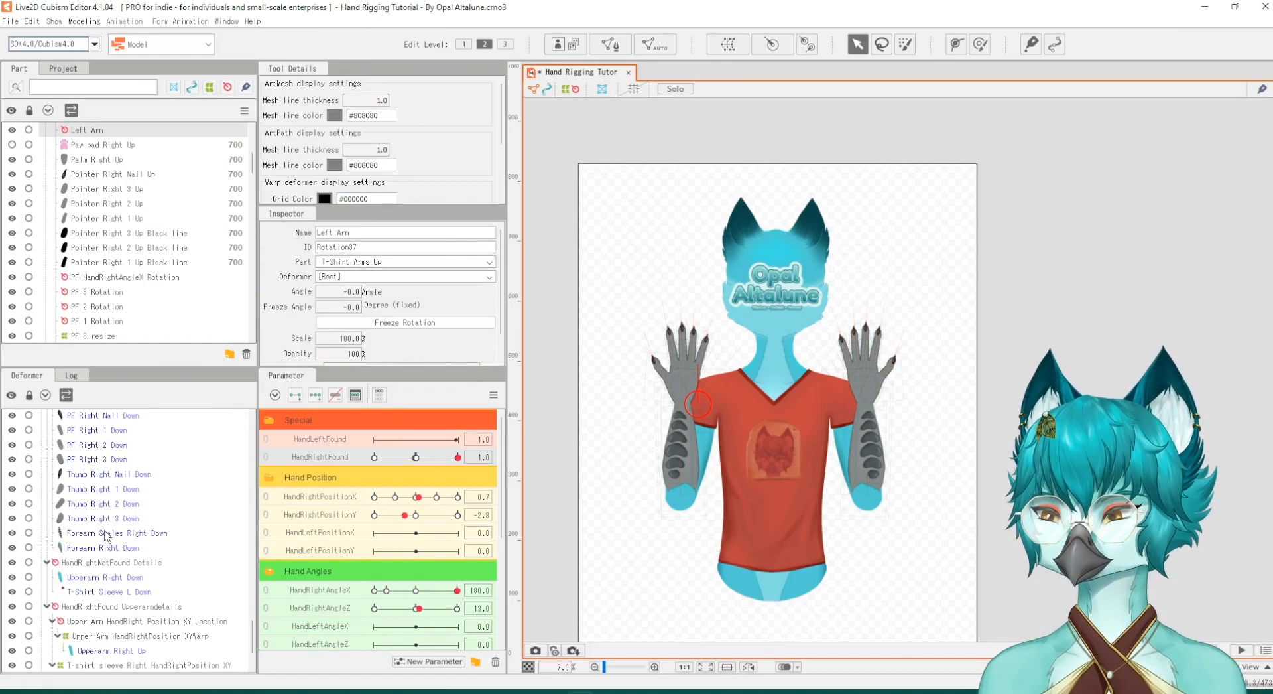
pyautogui.scroll(-2, 106, 535)
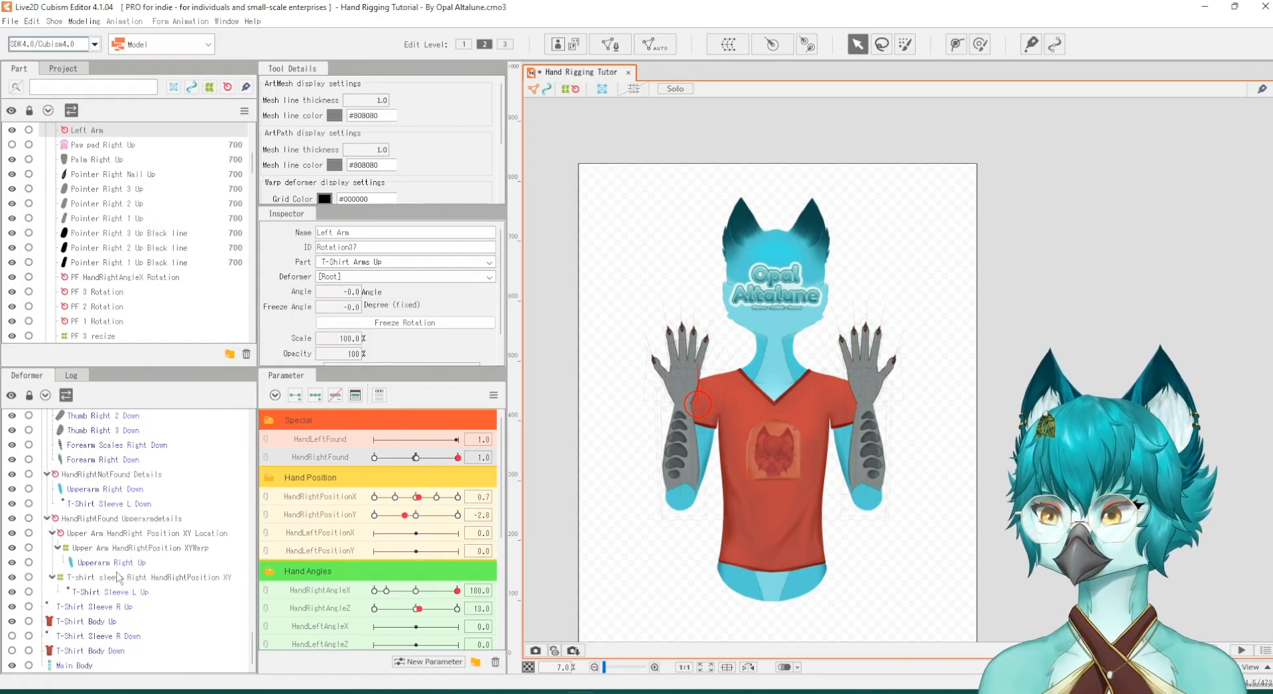
pyautogui.click(116, 591)
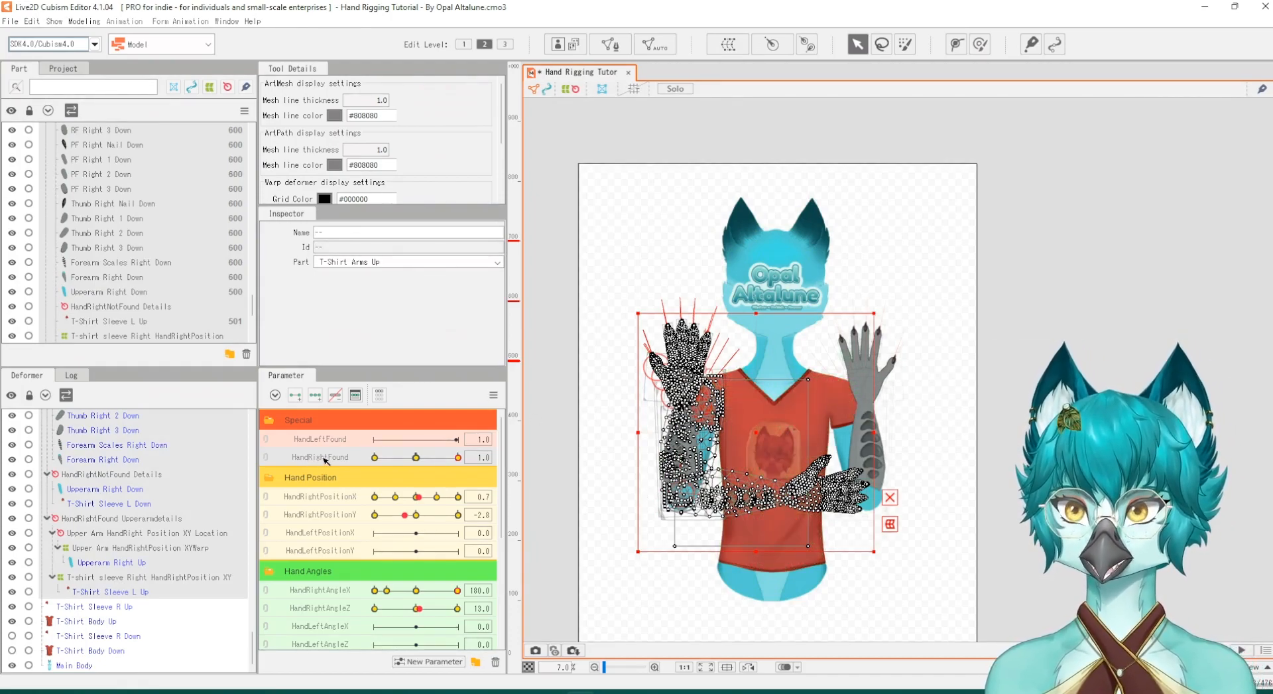
# Step: Change the parameter location of the selected arm objects' keys from HandRightFound to HandLeftFound
pyautogui.click(478, 457)
pyautogui.click(540, 457)
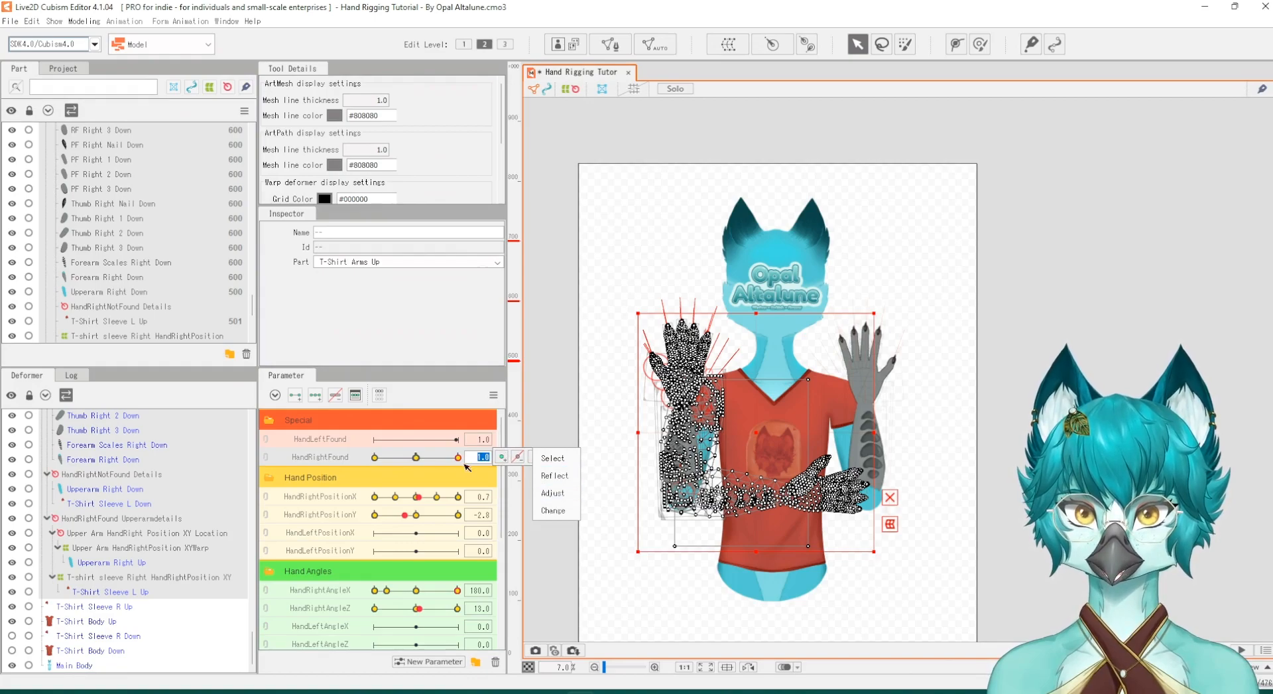
pyautogui.click(302, 458)
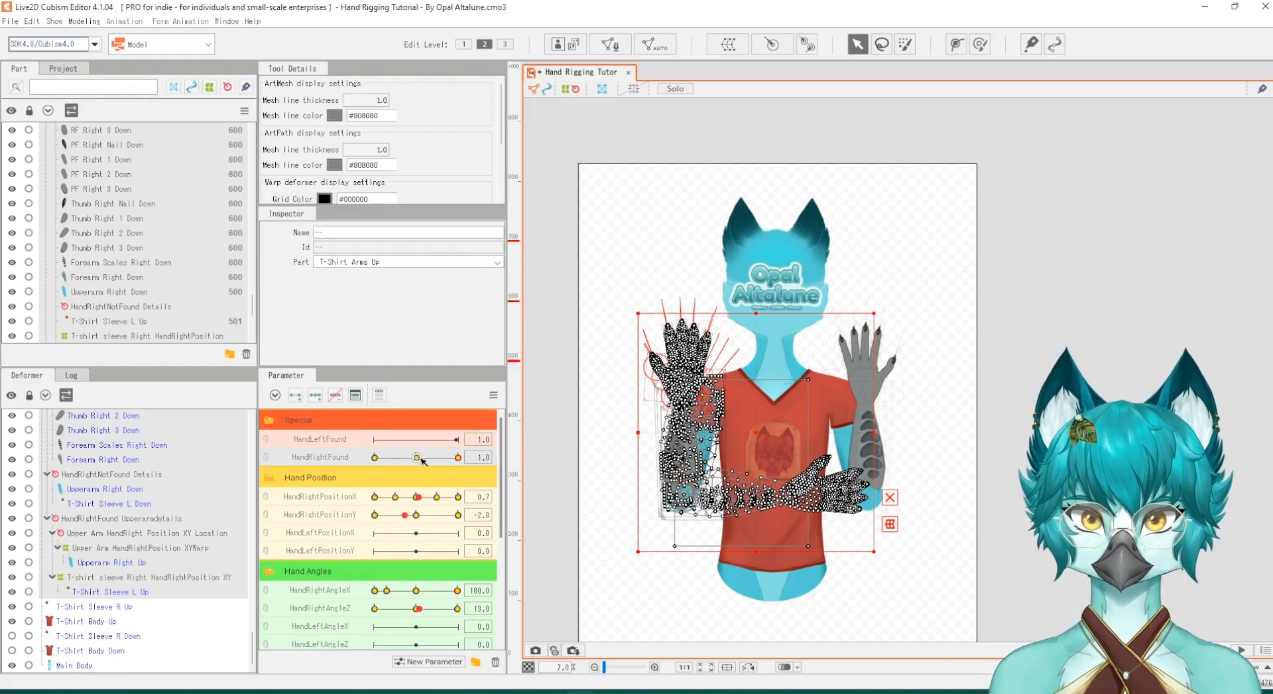
pyautogui.click(457, 457)
pyautogui.click(544, 456)
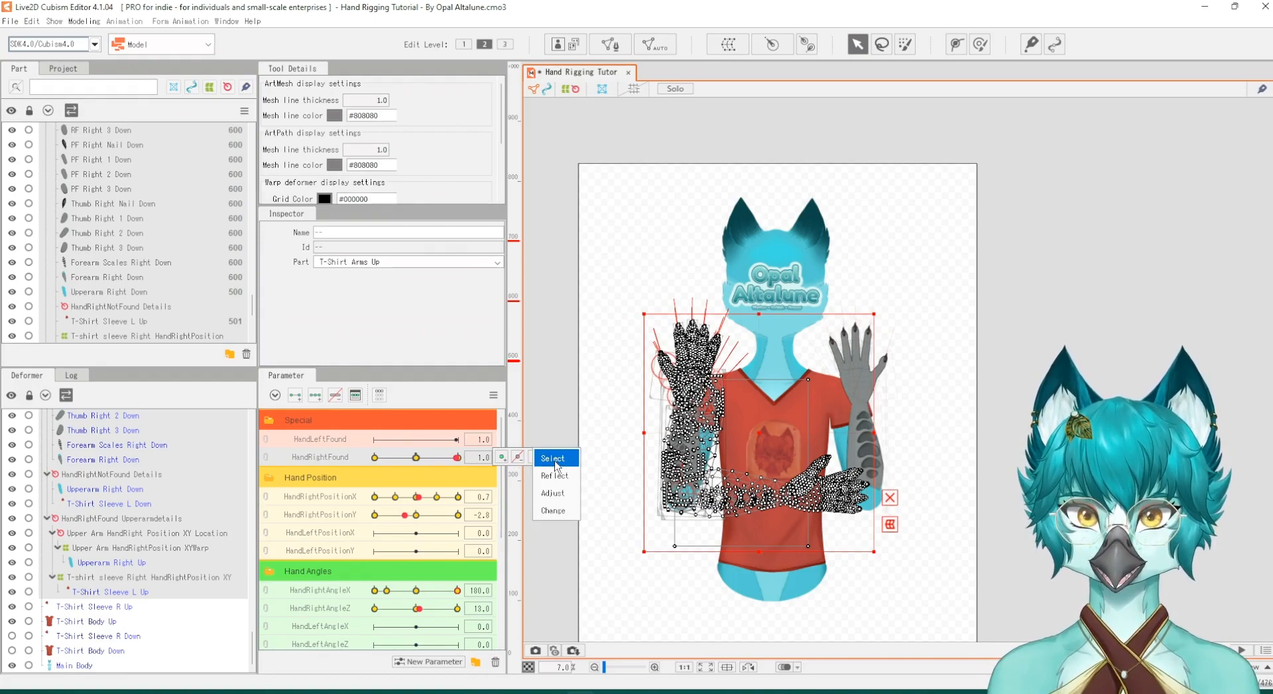
pyautogui.click(561, 511)
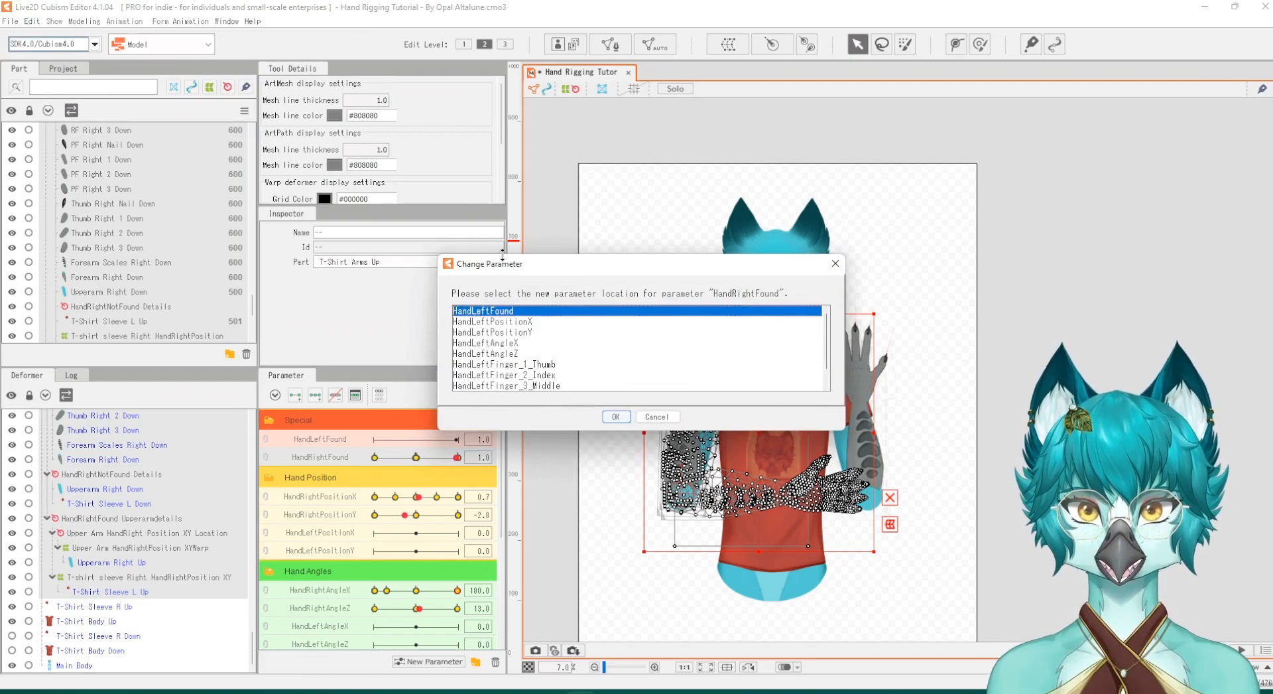
pyautogui.moveTo(507, 265); pyautogui.dragTo(648, 343)
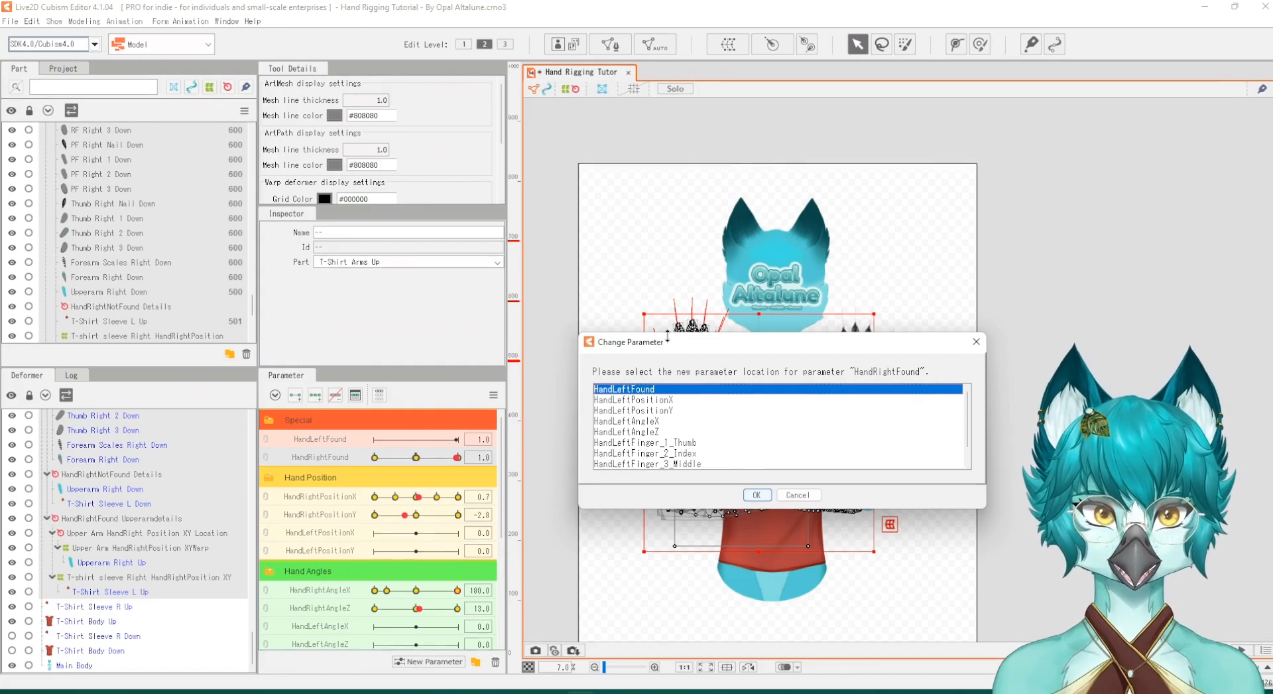
pyautogui.moveTo(668, 337); pyautogui.dragTo(617, 295)
pyautogui.click(705, 458)
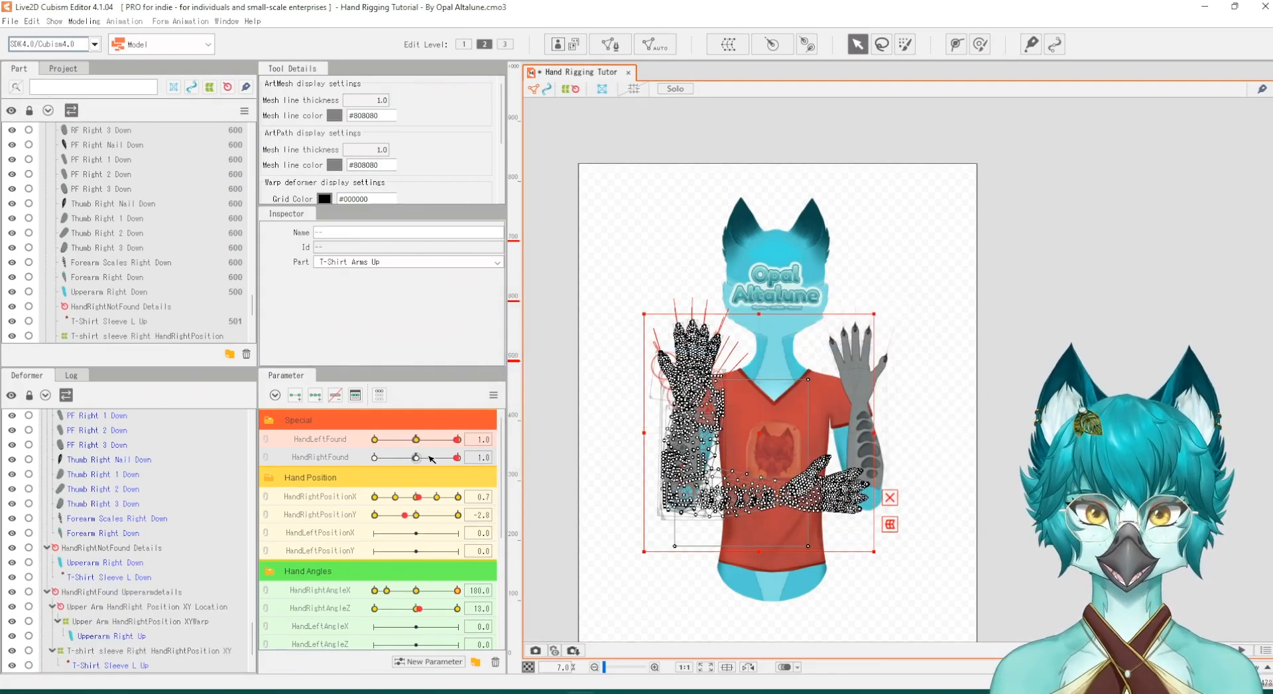
pyautogui.moveTo(442, 461); pyautogui.dragTo(477, 436)
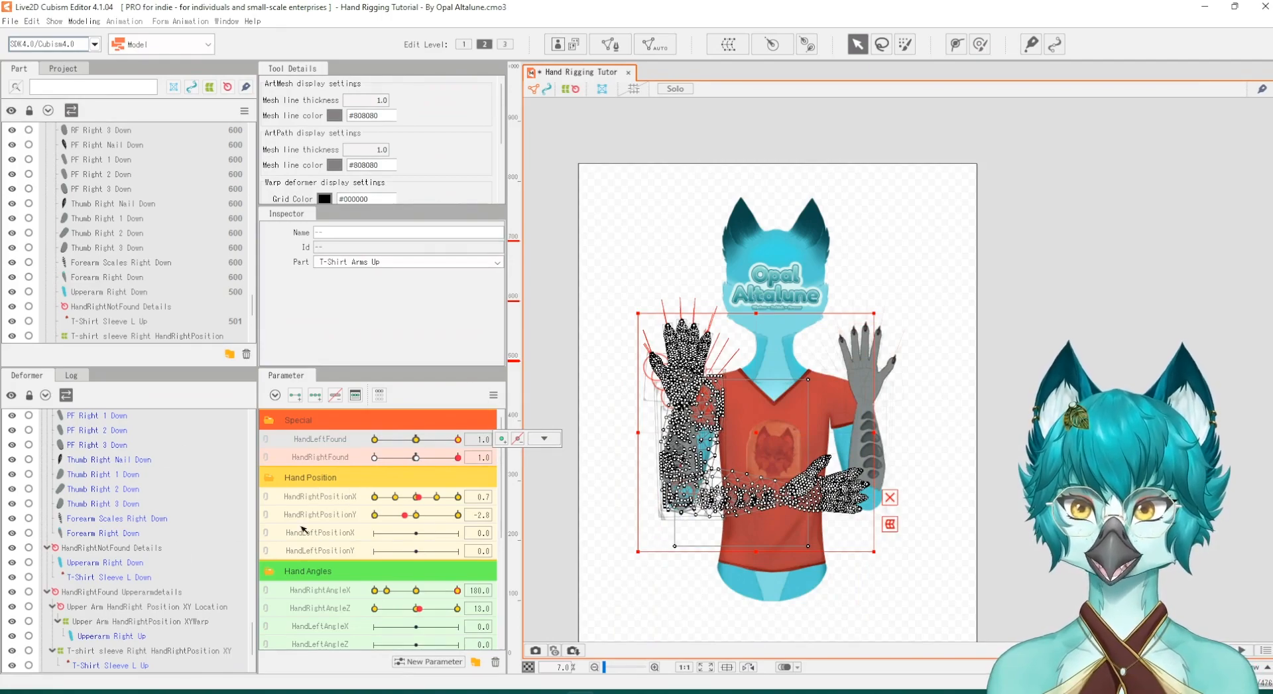
# Step: Move the selected objects' HandRightPositionX keys to the HandLeftPositionX parameter
pyautogui.click(343, 499)
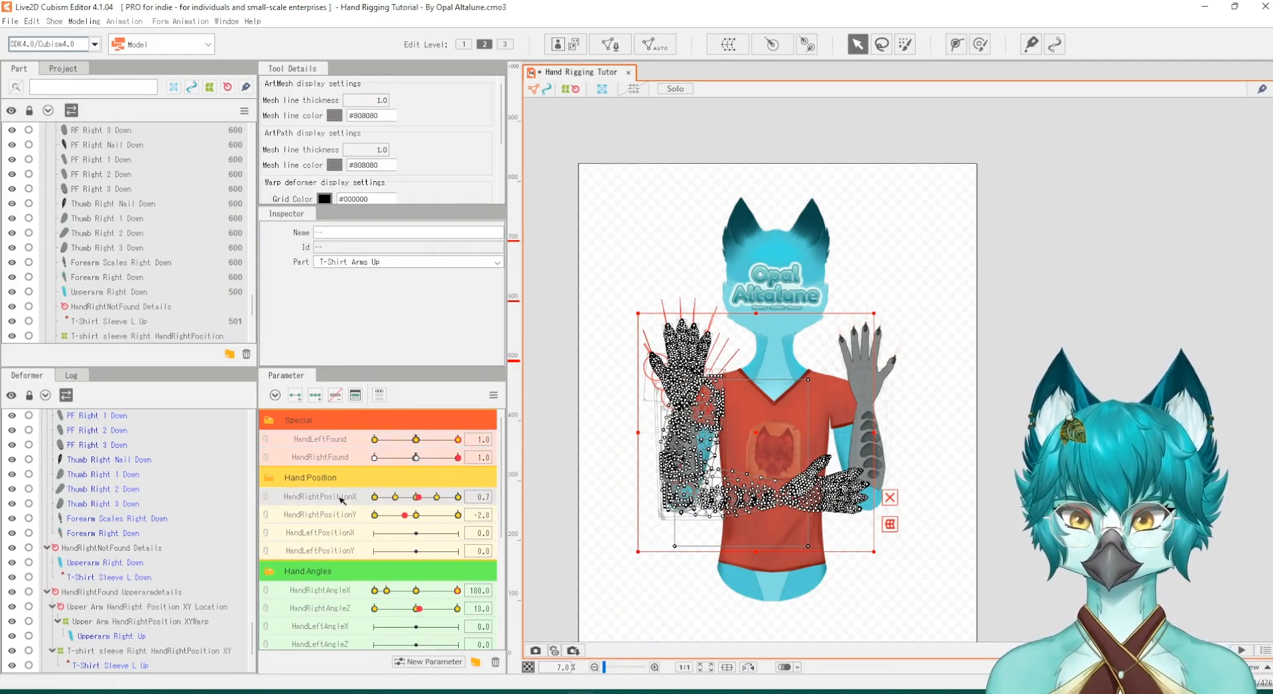
pyautogui.click(479, 497)
pyautogui.click(542, 498)
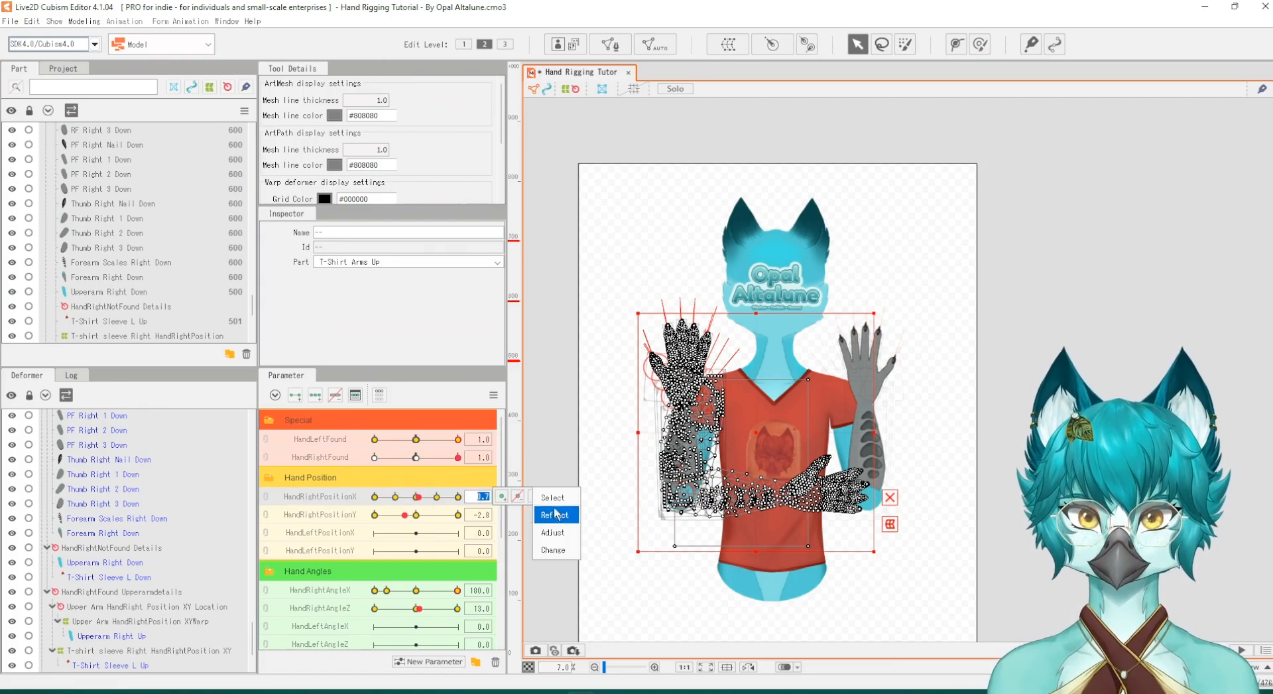
pyautogui.click(556, 550)
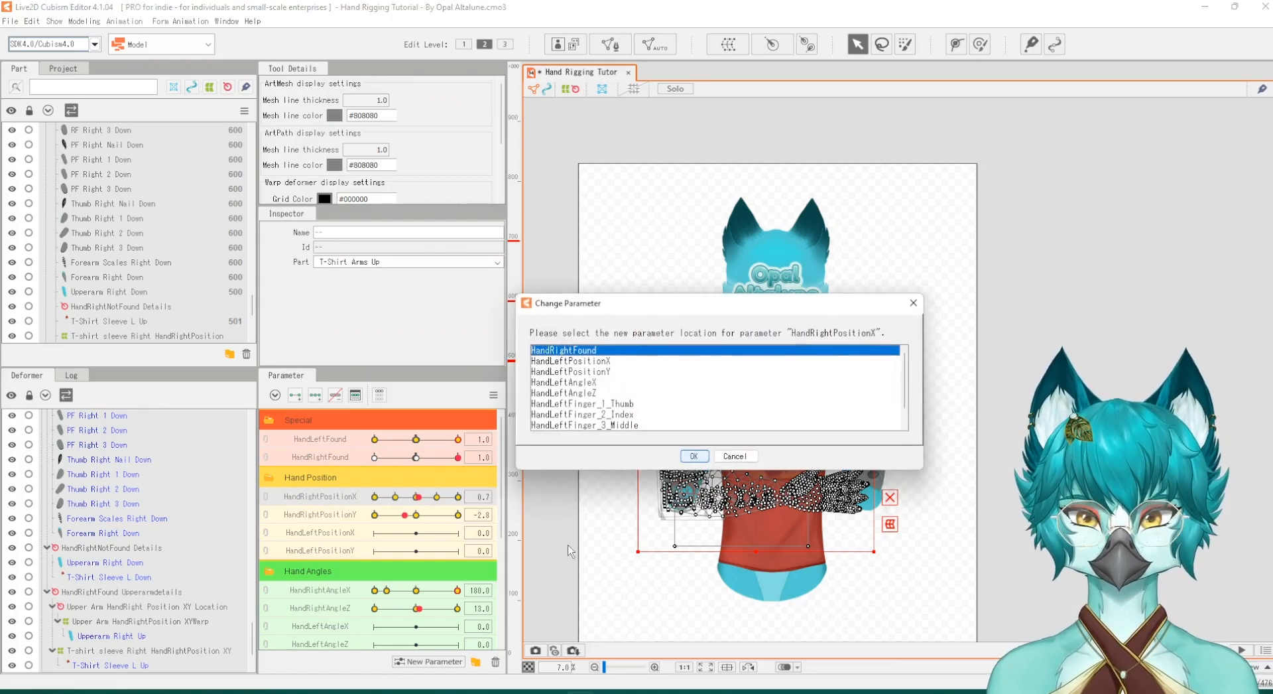
pyautogui.click(574, 360)
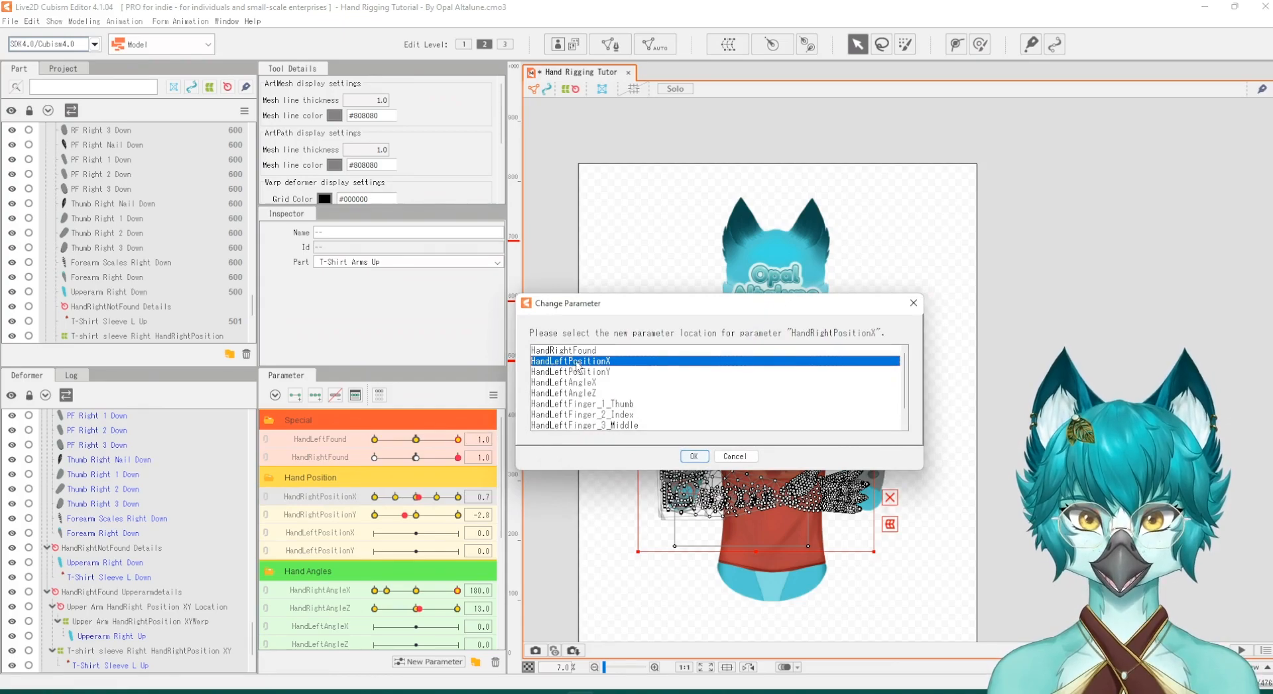
pyautogui.click(697, 457)
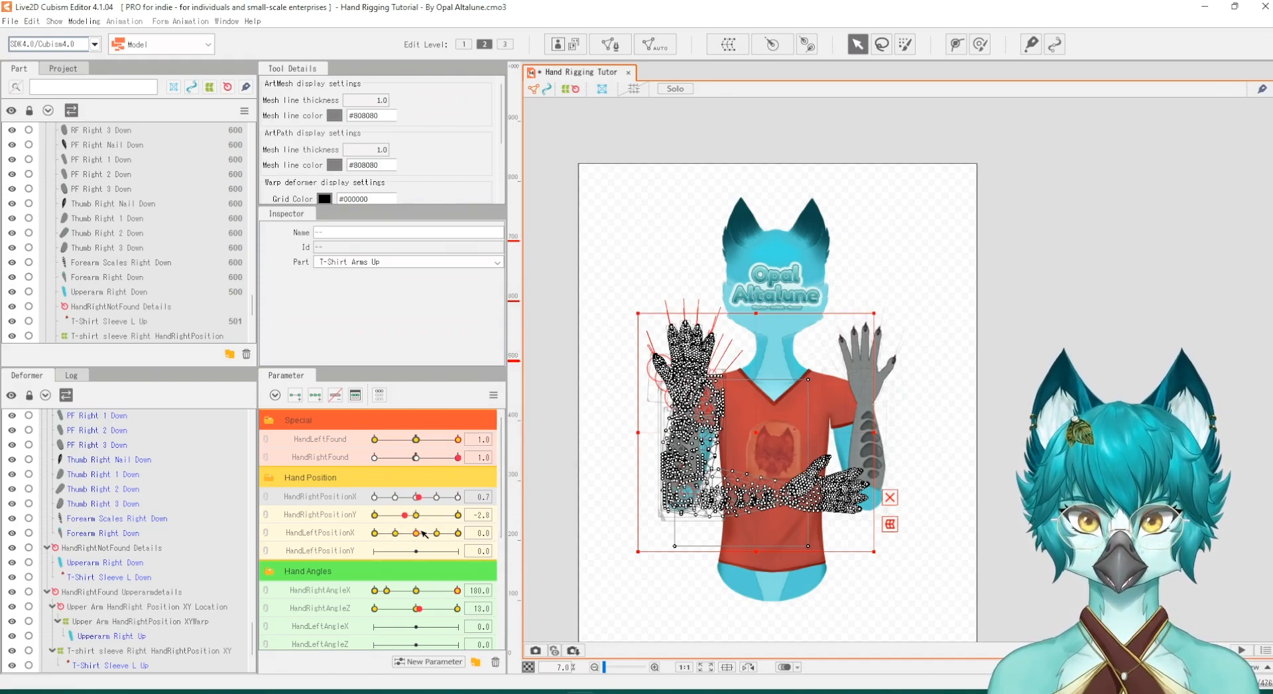
# Step: Move the selected objects' HandRightPositionY keys to the HandLeftPositionY parameter
pyautogui.click(344, 518)
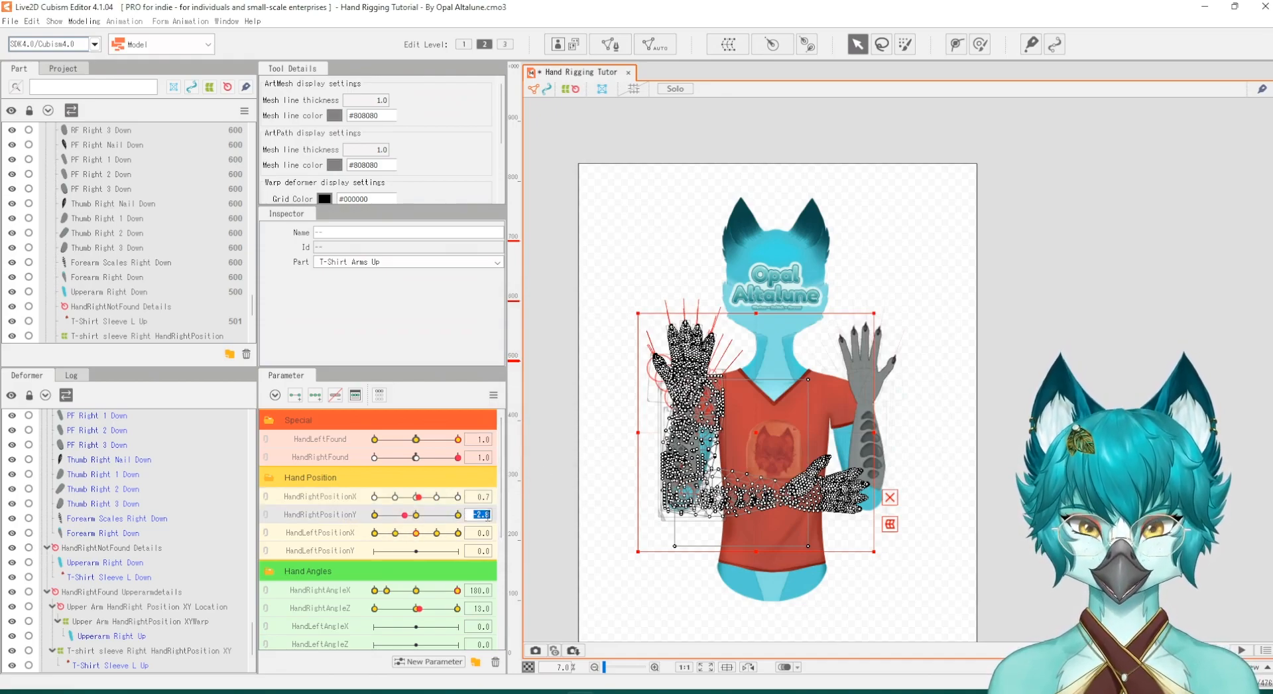
pyautogui.rightClick(531, 505)
pyautogui.click(551, 569)
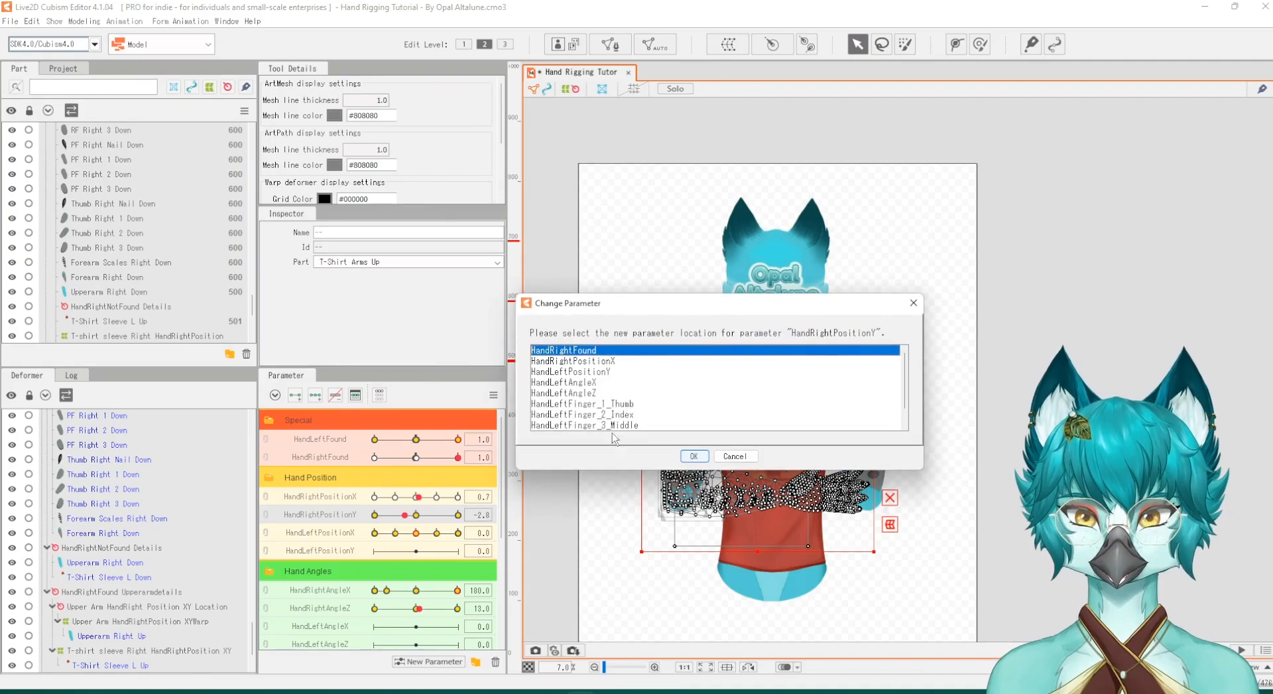
pyautogui.click(587, 373)
pyautogui.click(689, 456)
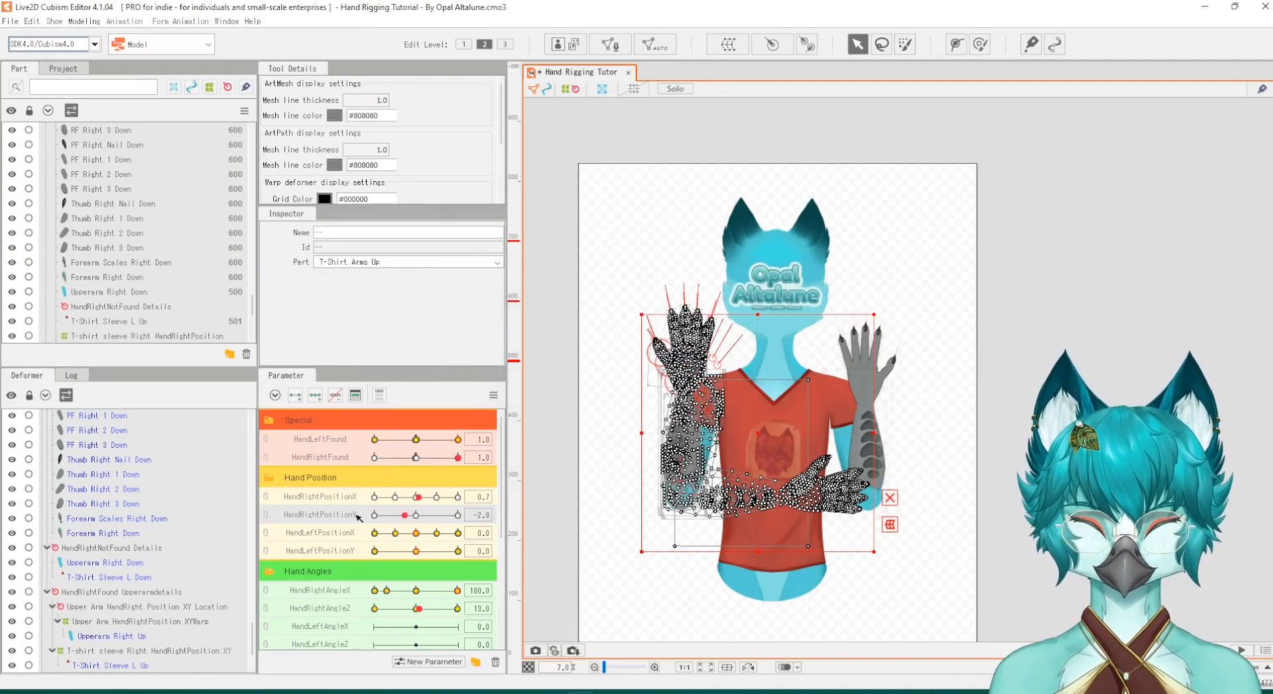
# Step: Change the selected objects' HandRightAngleX keys over to HandLeftAngleX in the Hand Angles group
pyautogui.scroll(-2, 325, 516)
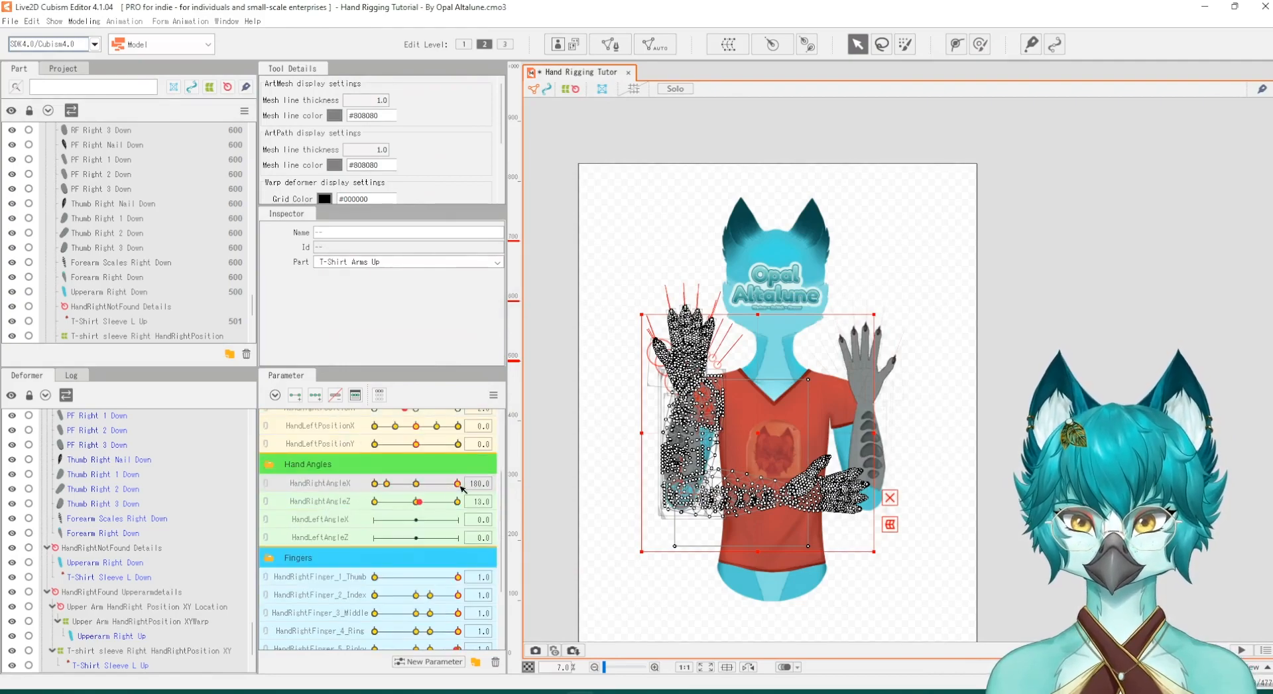
pyautogui.rightClick(469, 483)
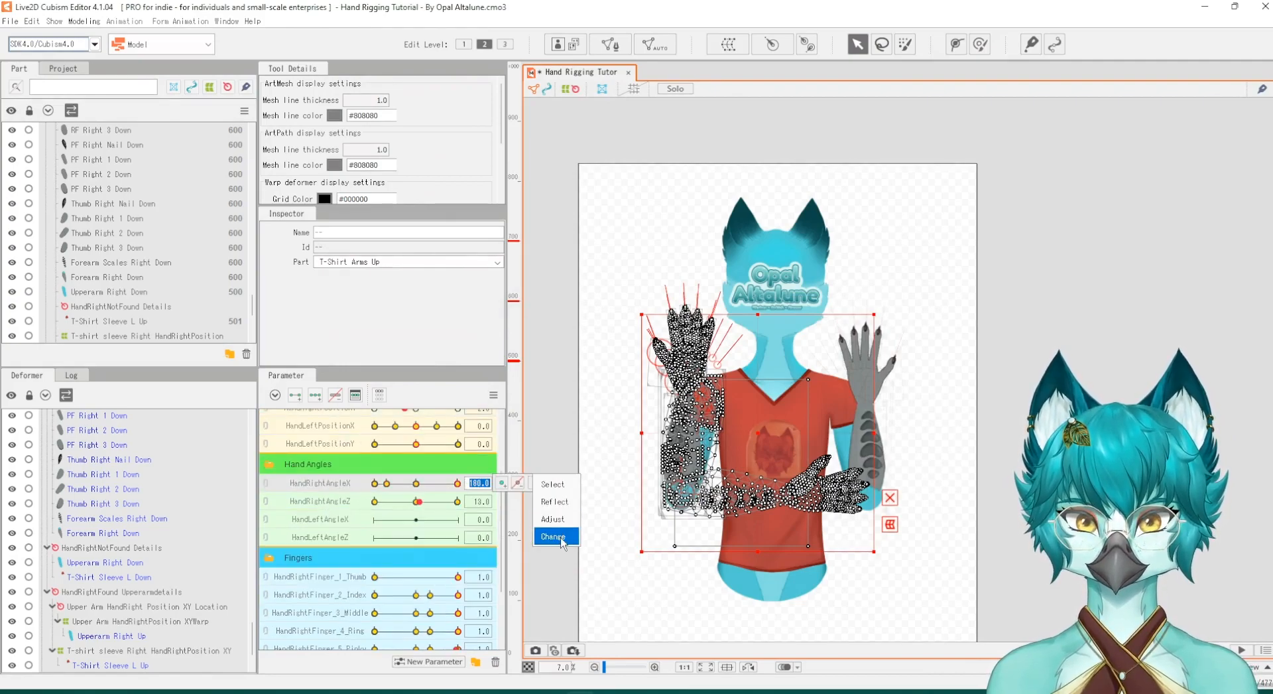
pyautogui.click(571, 535)
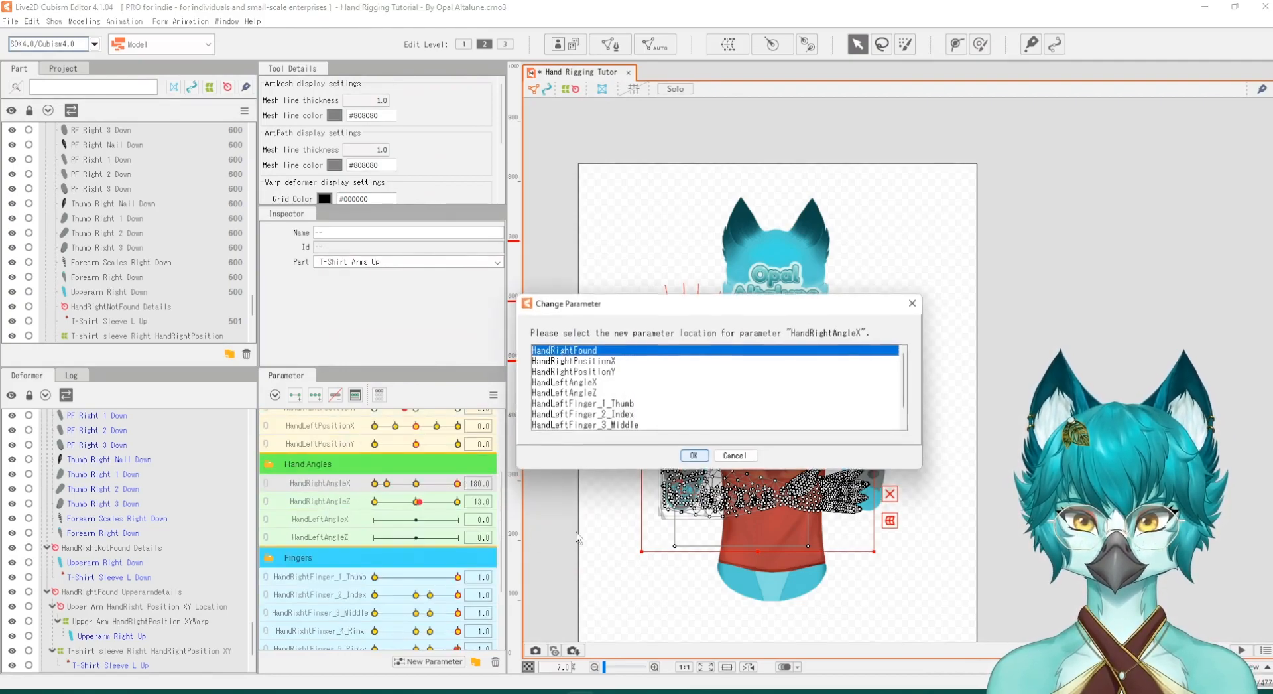
pyautogui.click(600, 382)
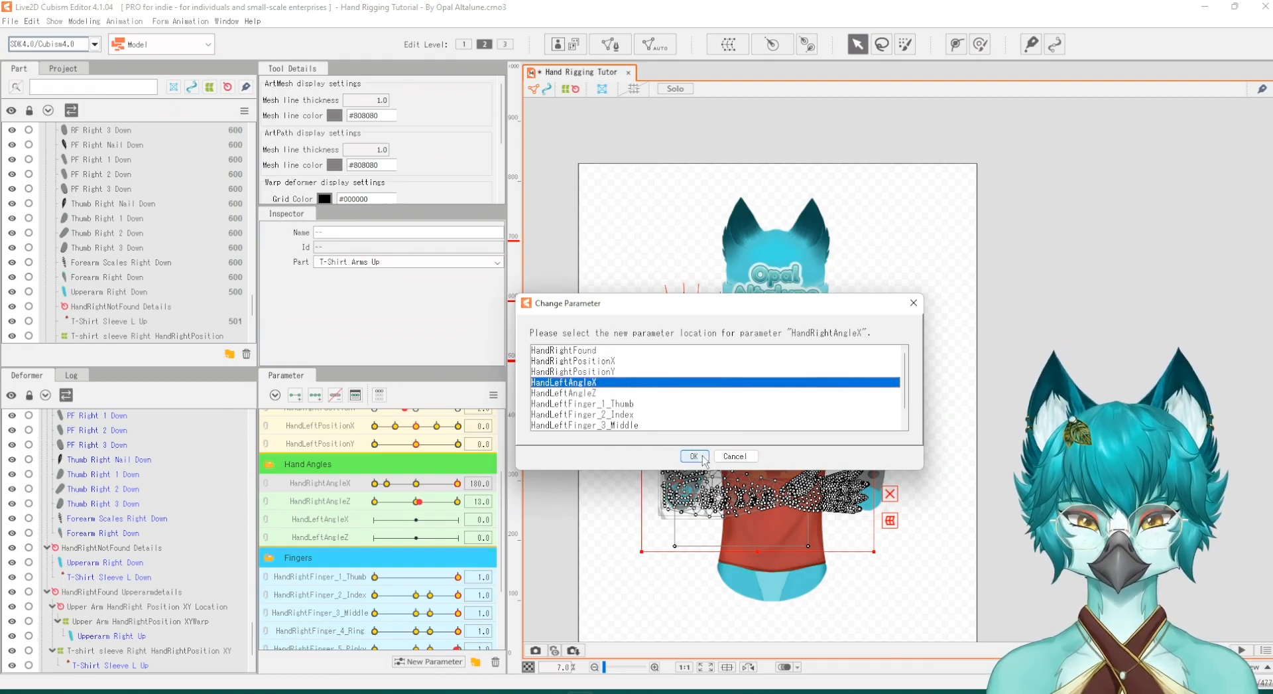
pyautogui.click(694, 457)
# Step: Change the selected objects' HandRightAngleZ keys over to HandLeftAngleZ in the Hand Angles group
pyautogui.click(357, 503)
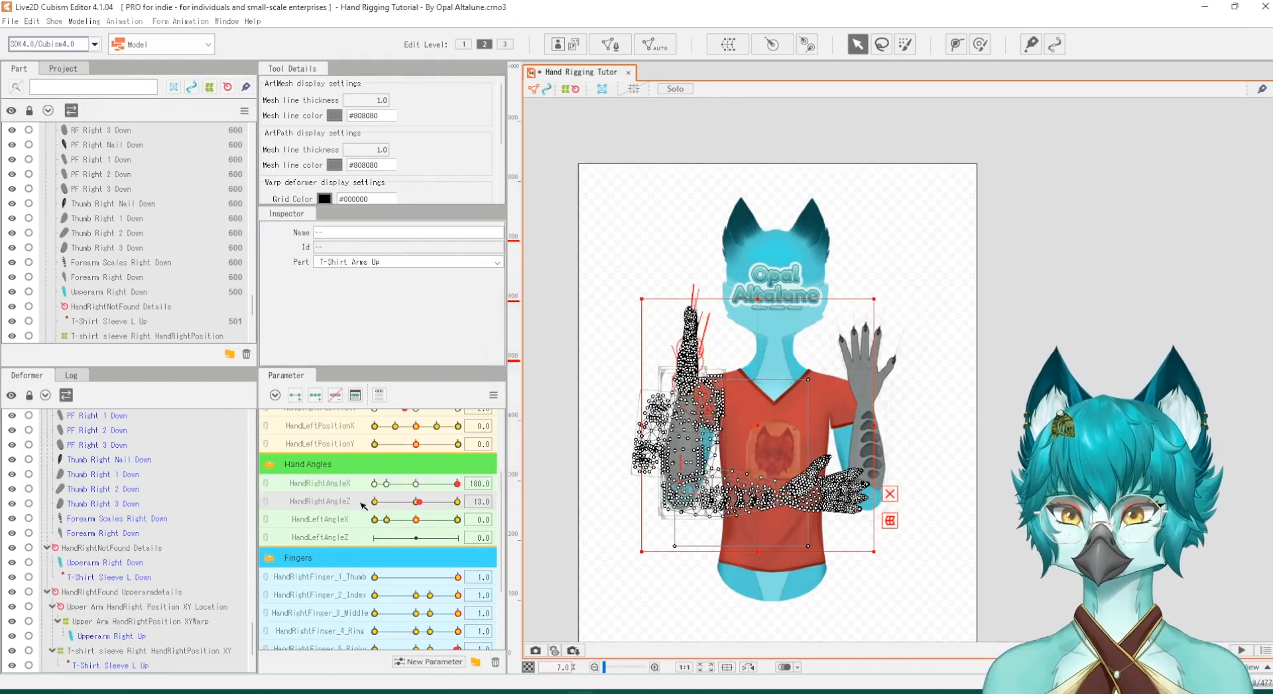
pyautogui.click(517, 501)
pyautogui.click(571, 555)
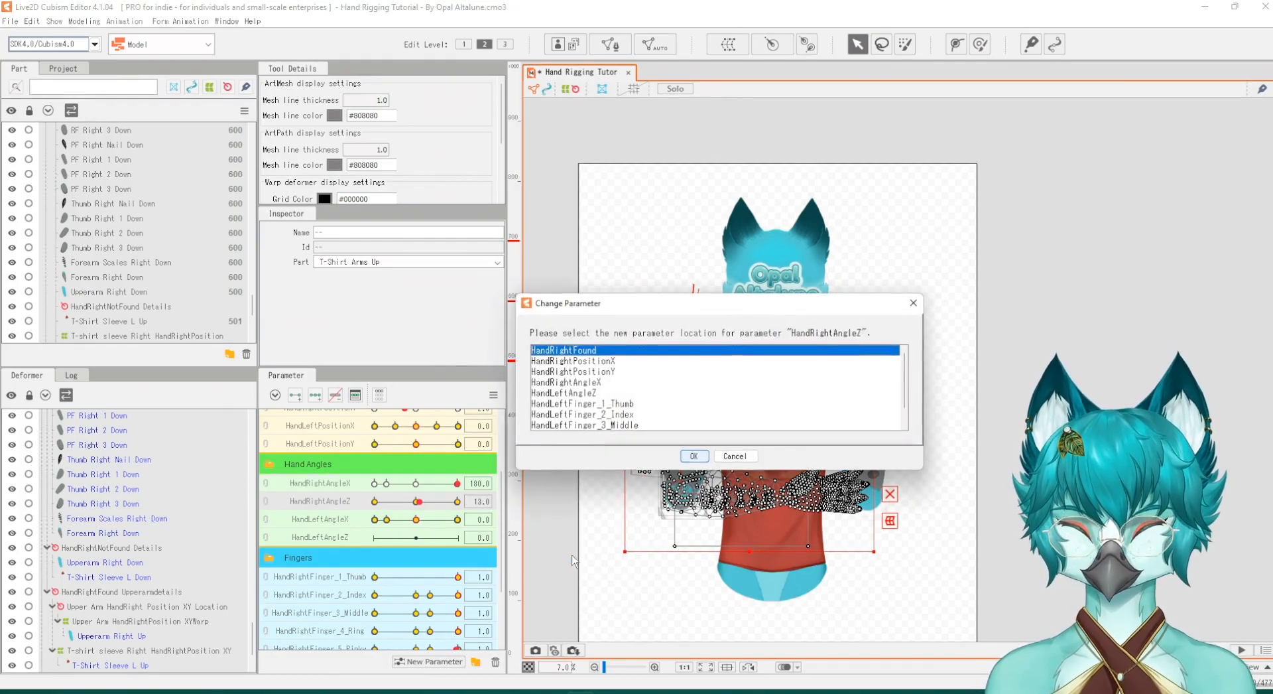
pyautogui.click(693, 456)
# Step: Change the selected objects' HandRightFinger_1_Thumb keys over to HandLeftFinger_1_Thumb in the Fingers group
pyautogui.scroll(-3, 361, 514)
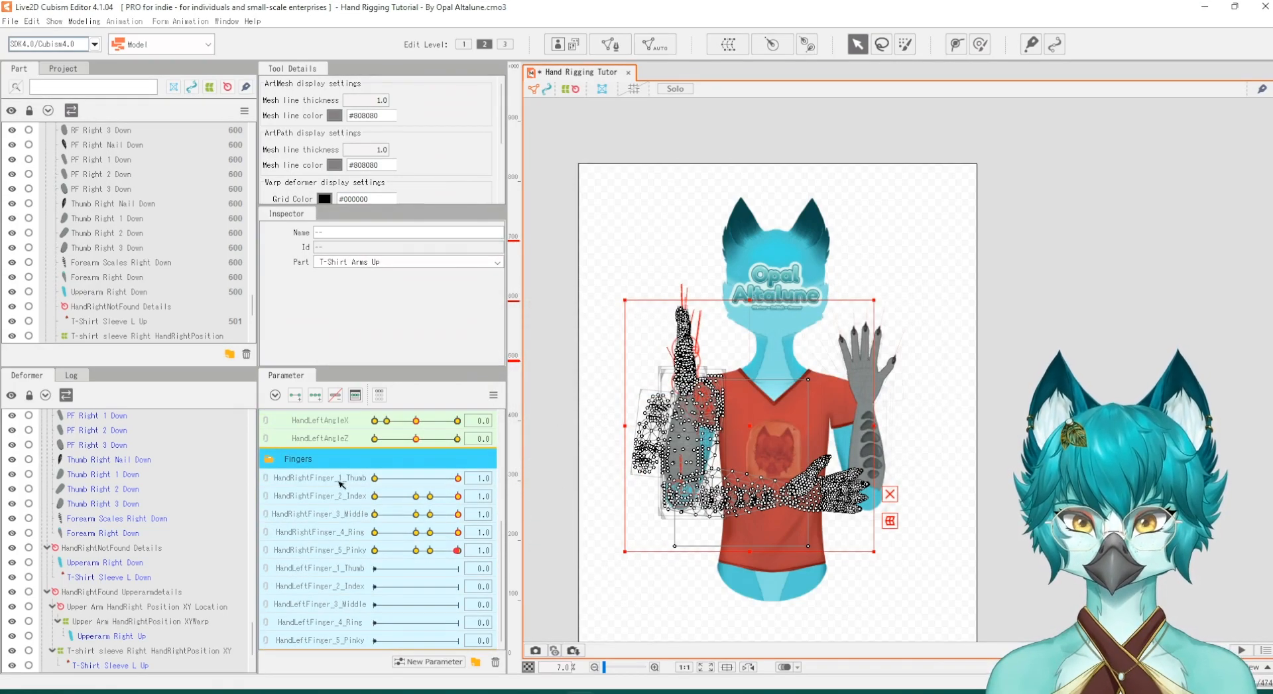
pyautogui.click(476, 478)
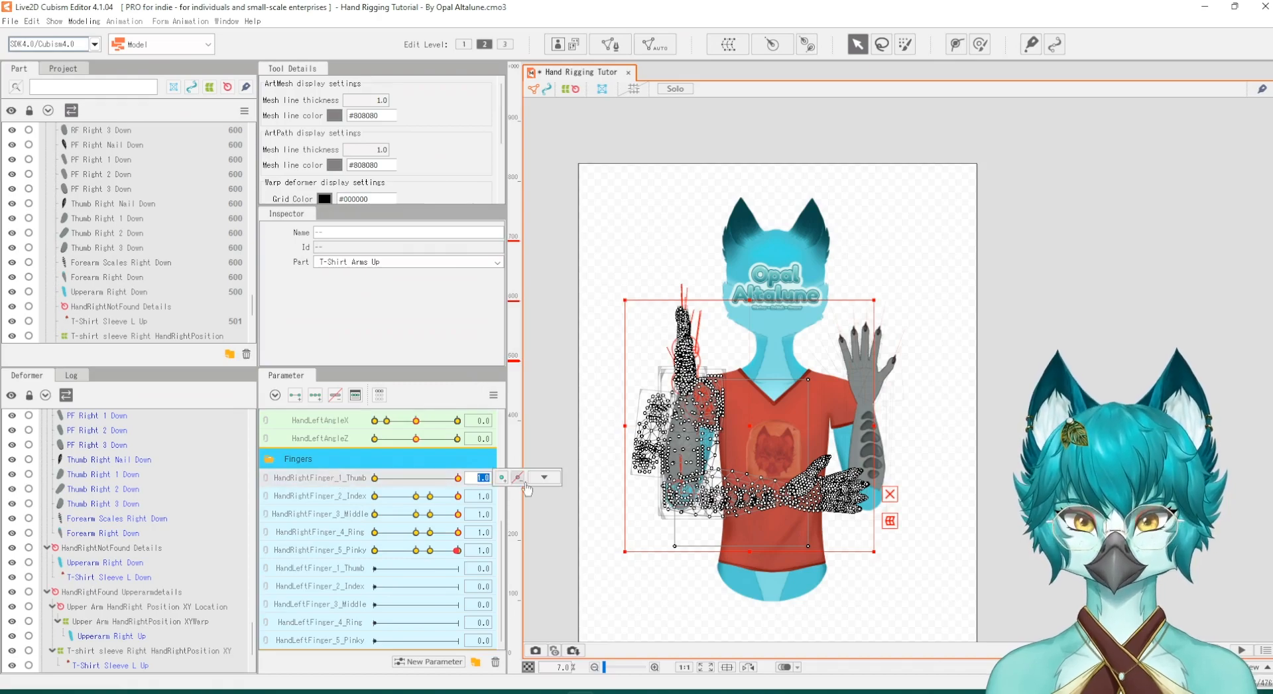
pyautogui.click(544, 476)
pyautogui.click(554, 531)
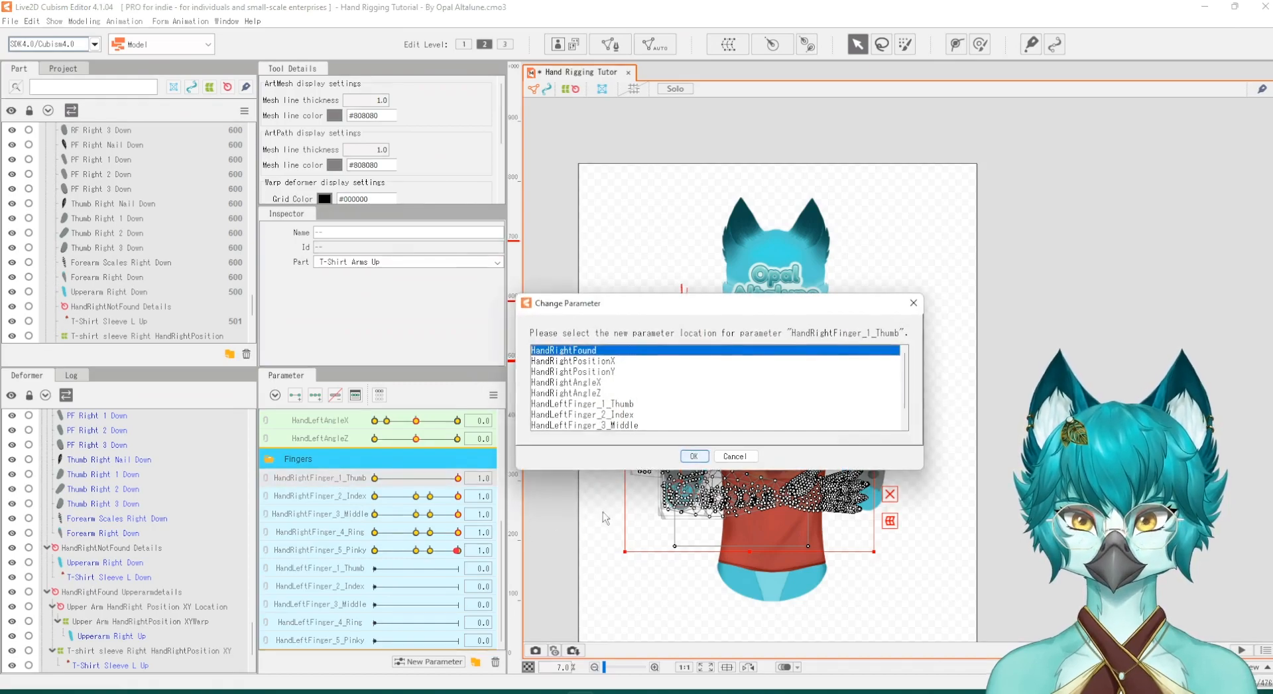
pyautogui.click(617, 404)
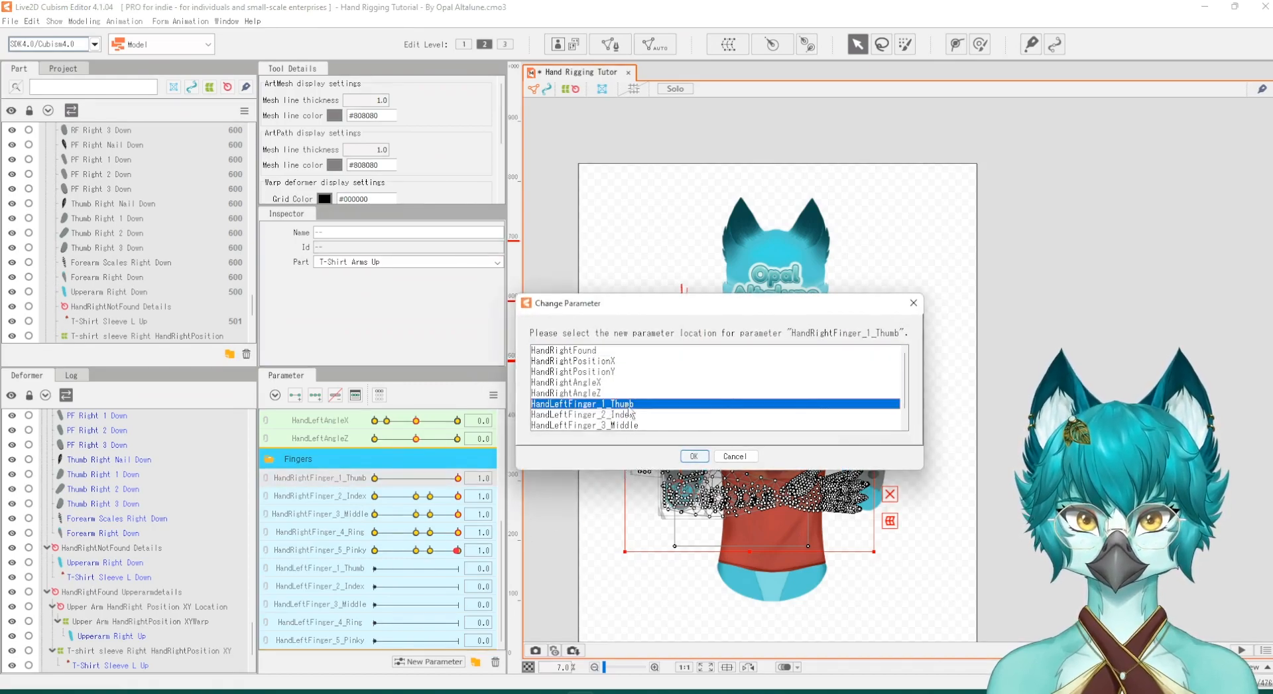
pyautogui.click(693, 456)
# Step: Change the selected objects' HandRightFinger_2_Index keys over to the HandLeftFinger_2_Index parameter
pyautogui.click(478, 496)
pyautogui.click(545, 497)
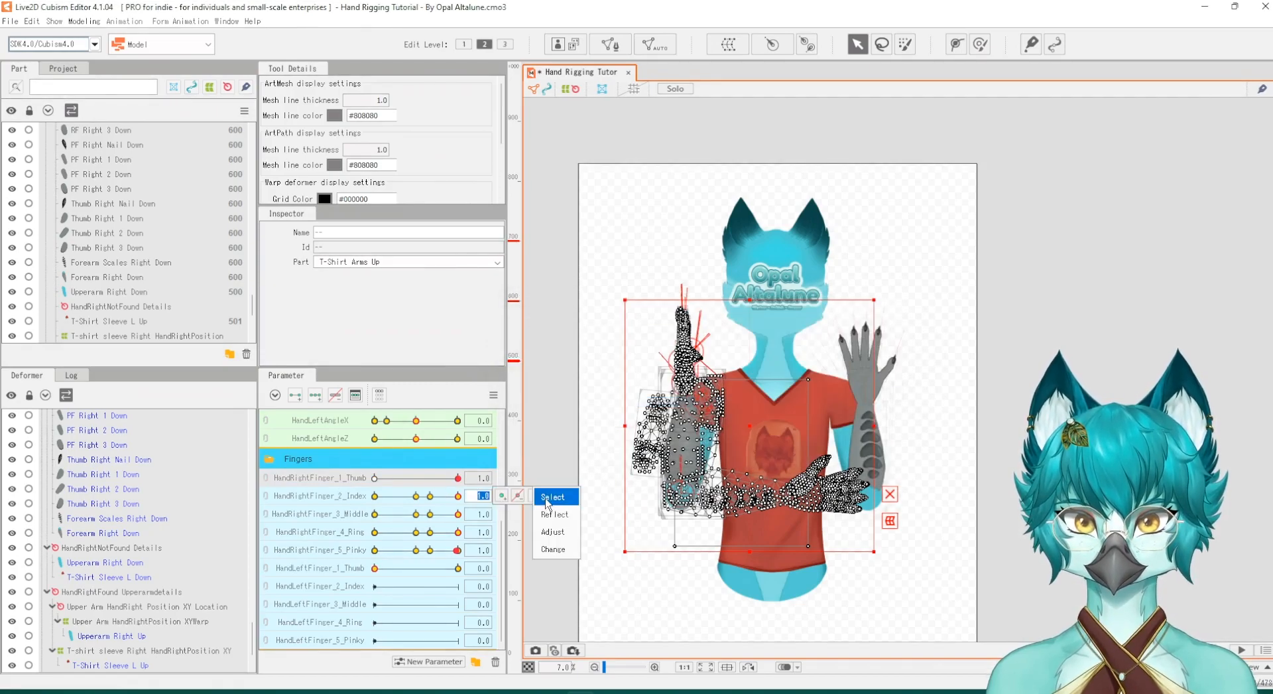
pyautogui.click(335, 508)
pyautogui.click(479, 496)
pyautogui.click(545, 497)
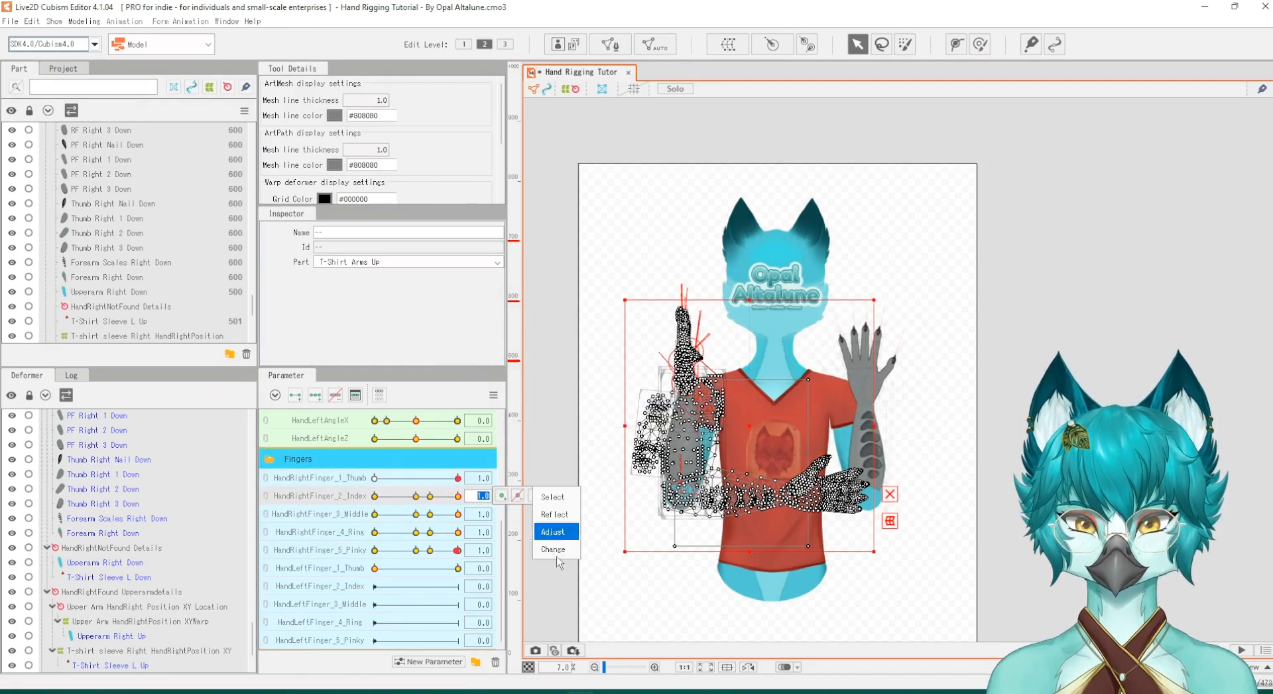
pyautogui.click(557, 550)
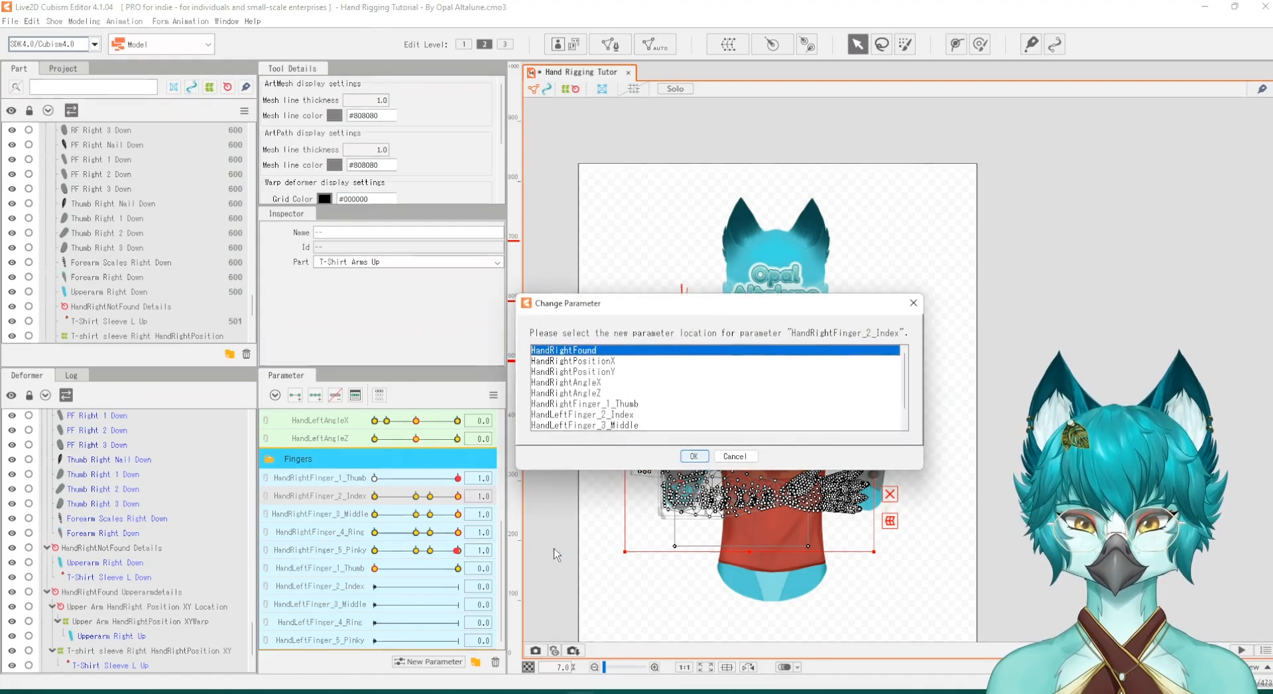
pyautogui.click(581, 415)
pyautogui.click(691, 456)
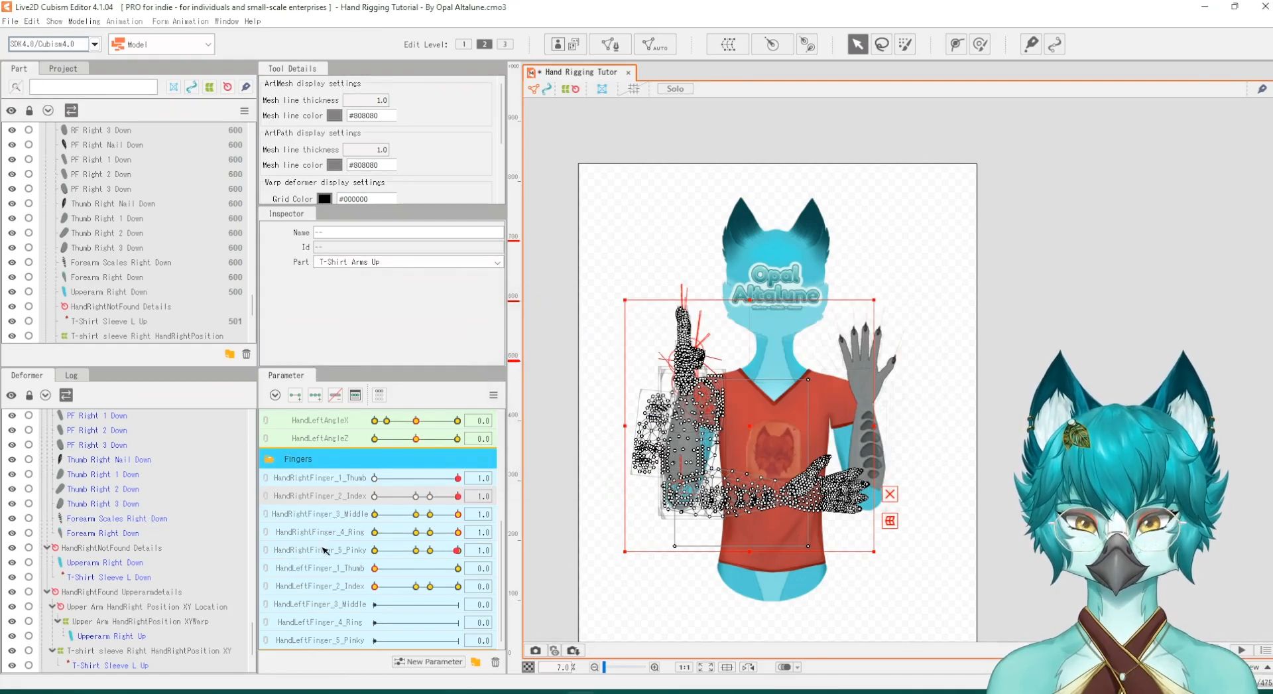
# Step: Change the selected objects' HandRightFinger_3_Middle keys over to the HandLeftFinger_3_Middle parameter
pyautogui.click(480, 513)
pyautogui.click(543, 516)
pyautogui.click(558, 563)
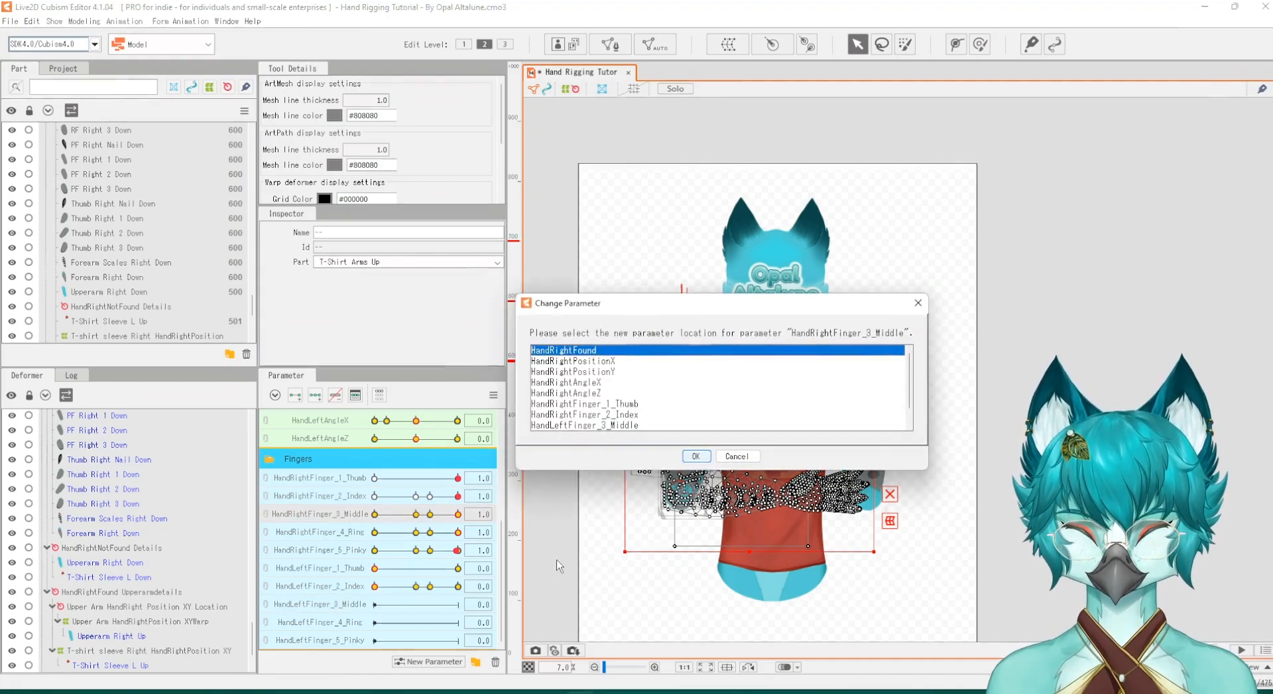
pyautogui.scroll(-1, 618, 418)
pyautogui.click(621, 406)
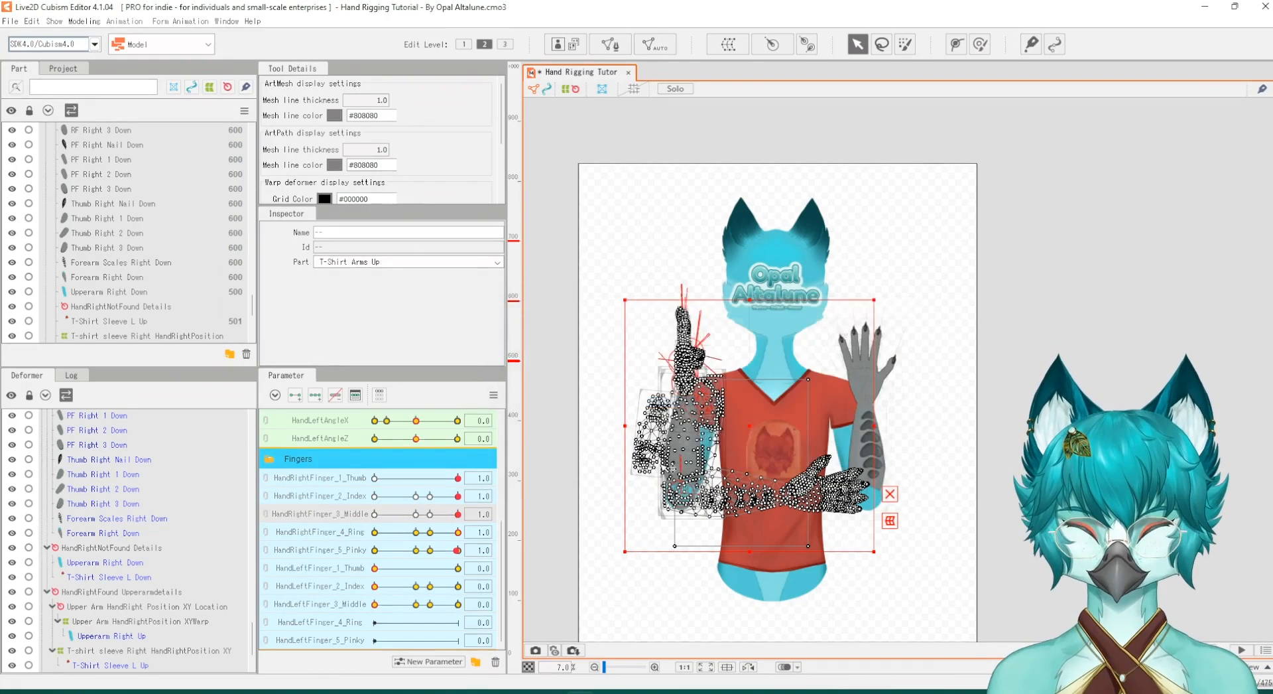
pyautogui.click(697, 459)
# Step: Change the selected objects' HandRightFinger_4_Ring keys over to the HandLeftFinger_4_Ring parameter
pyautogui.click(347, 539)
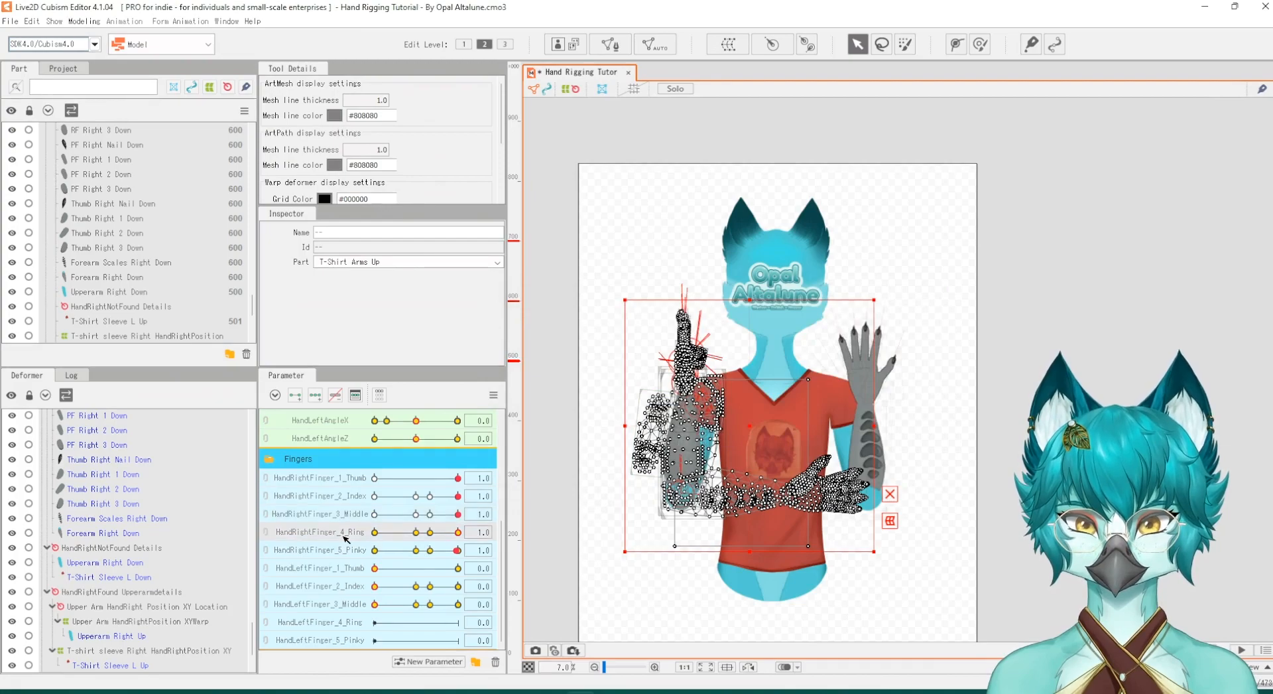
pyautogui.rightClick(465, 531)
pyautogui.click(552, 583)
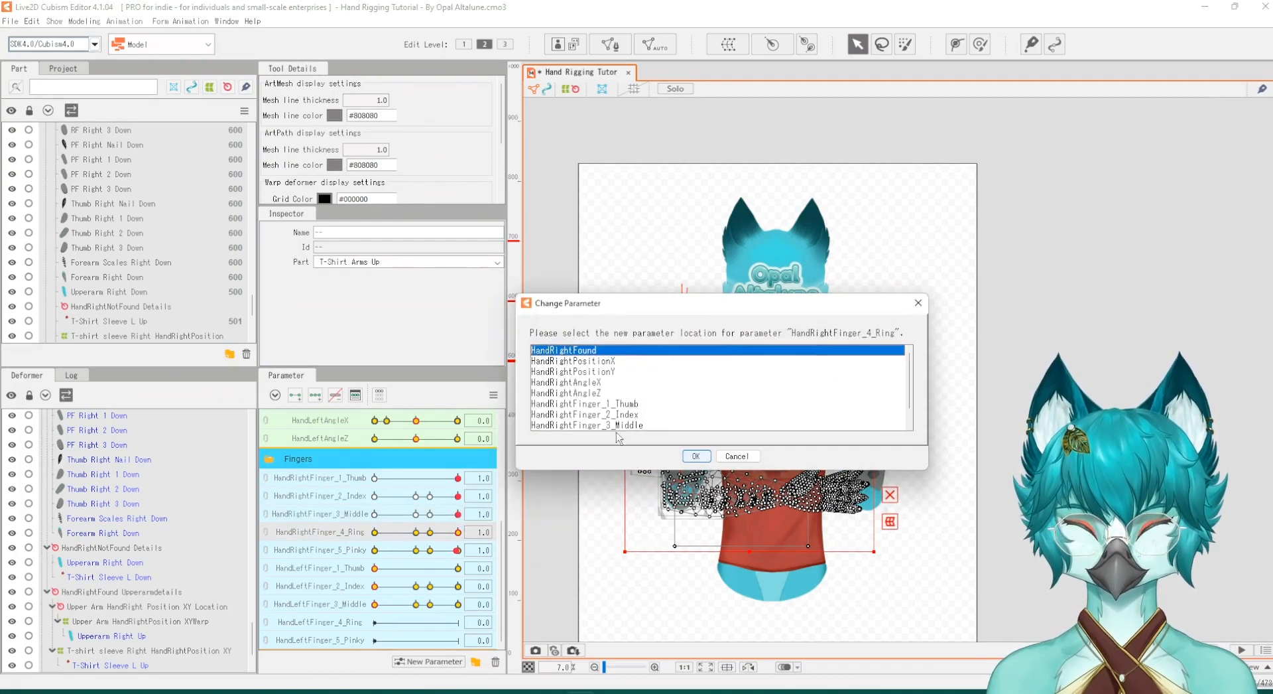
pyautogui.scroll(-1, 611, 417)
pyautogui.click(615, 415)
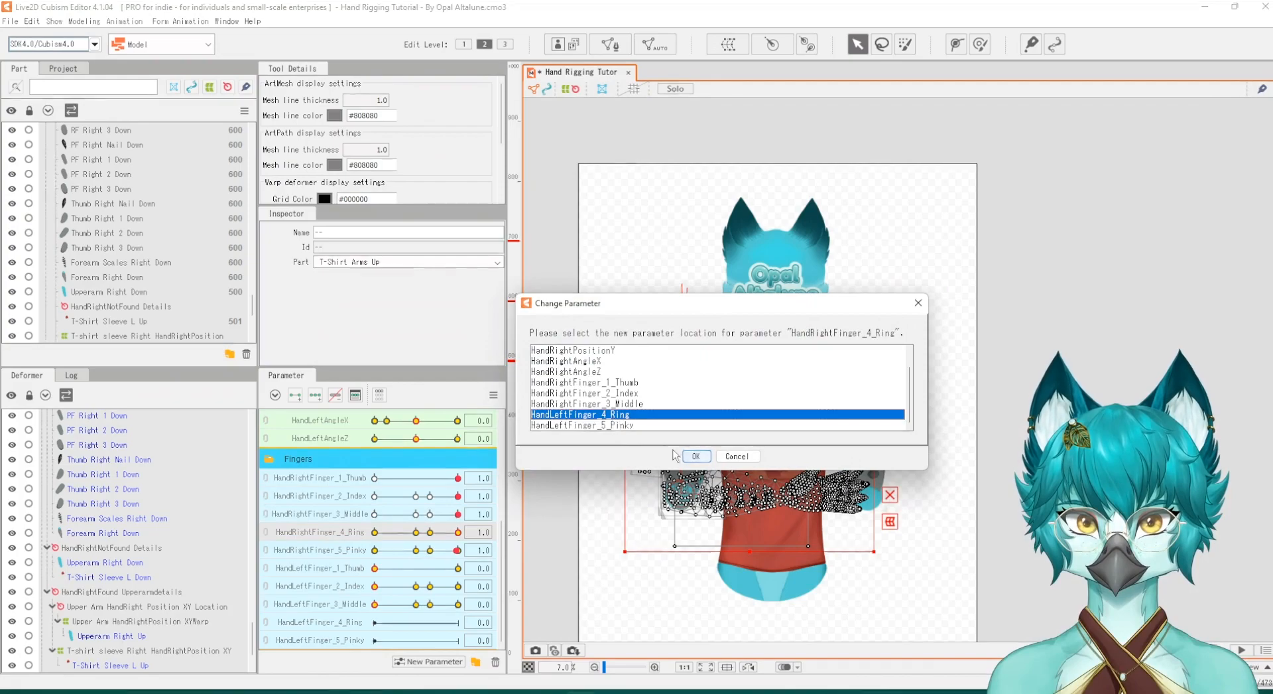
pyautogui.press('Return')
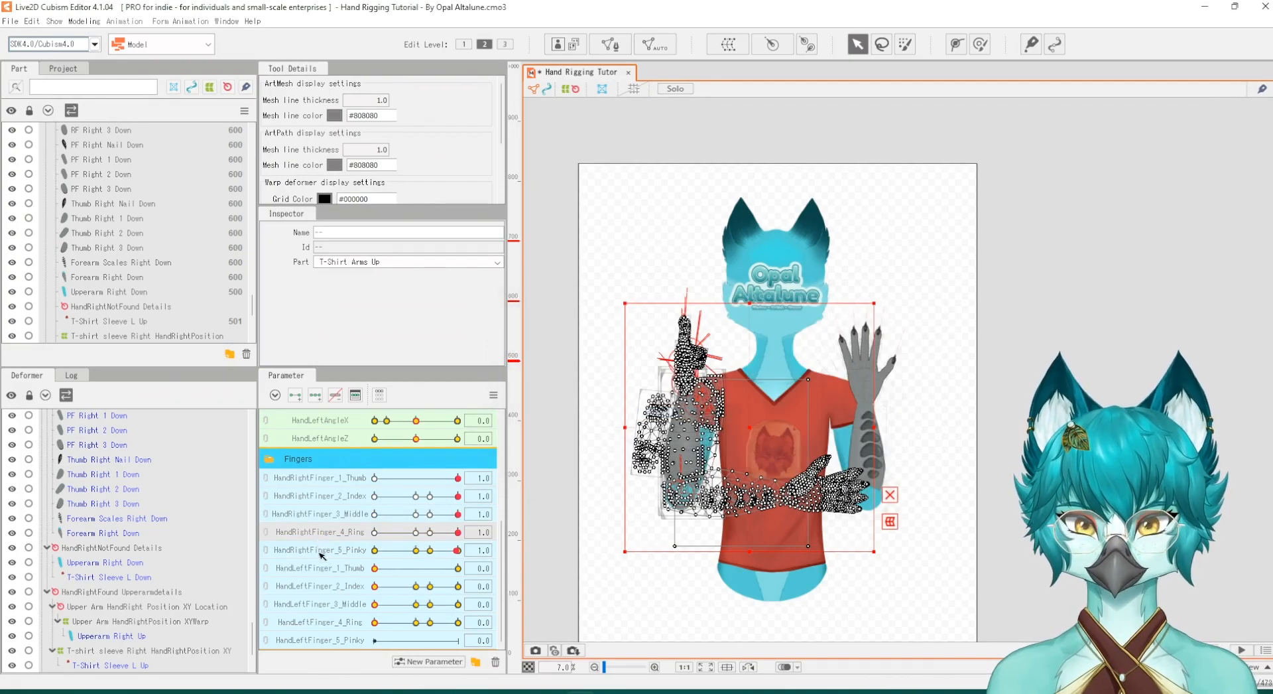
# Step: Change the selected objects' HandRightFinger_5_Pinky keys over to the HandLeftFinger_5_Pinky parameter
pyautogui.rightClick(457, 549)
pyautogui.click(559, 605)
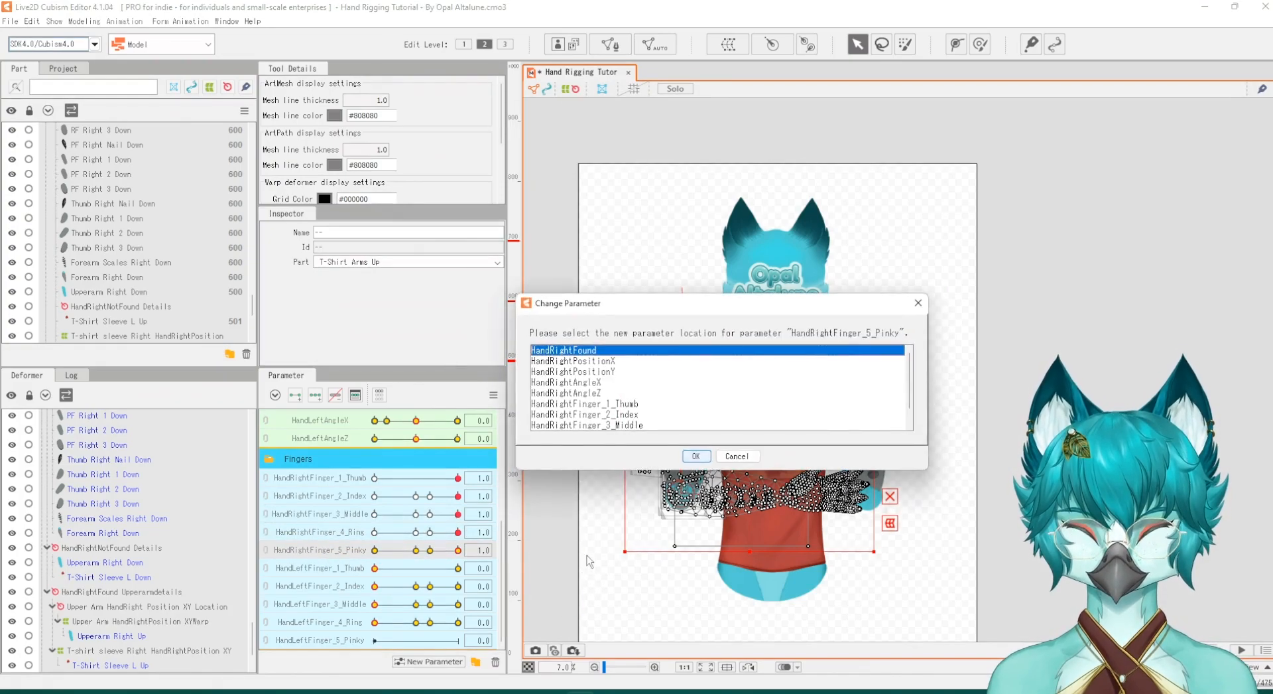
pyautogui.click(615, 426)
pyautogui.press('Return')
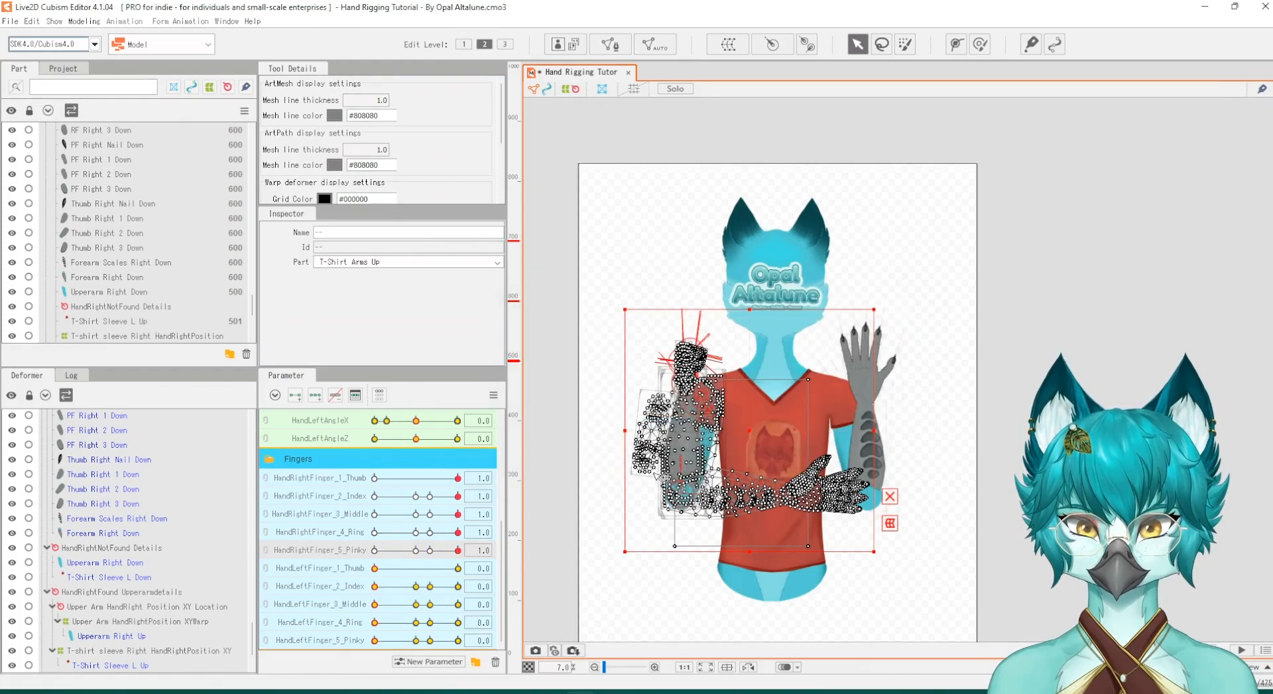
# Step: Review the transferred parameter keys, and select the Left Arm rotation deformer at the head of the copied arm's hierarchy
pyautogui.scroll(4, 398, 545)
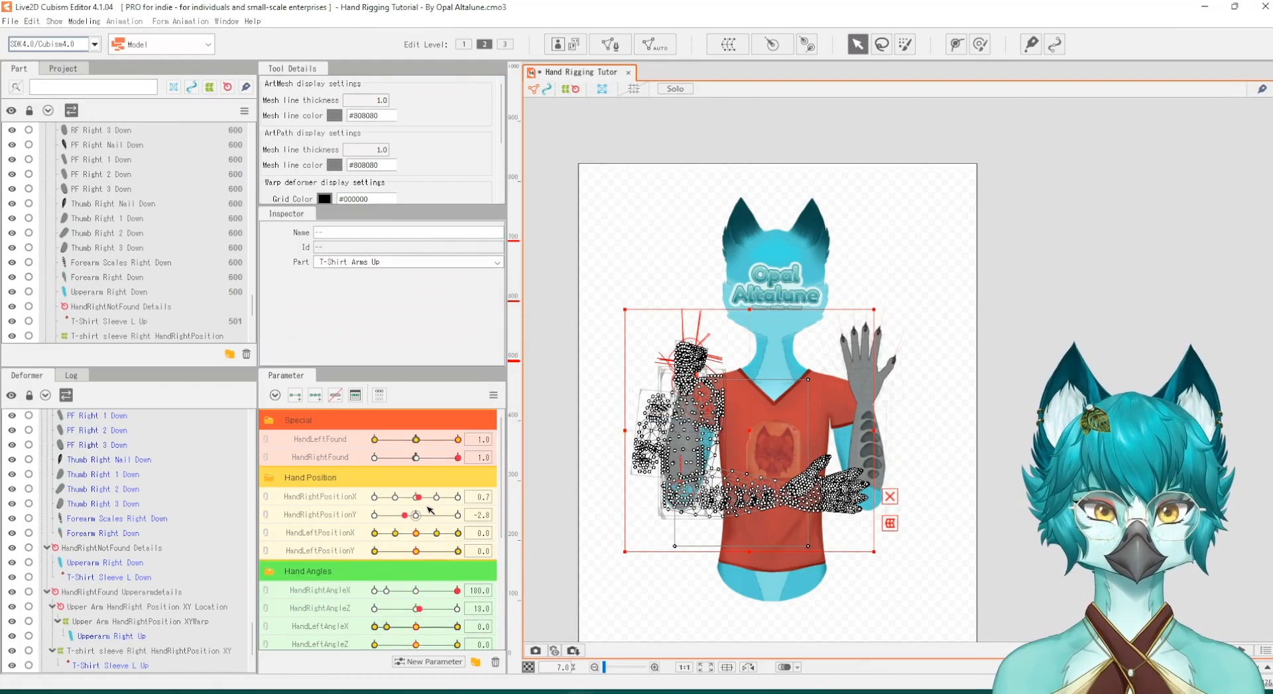
pyautogui.scroll(-5, 429, 509)
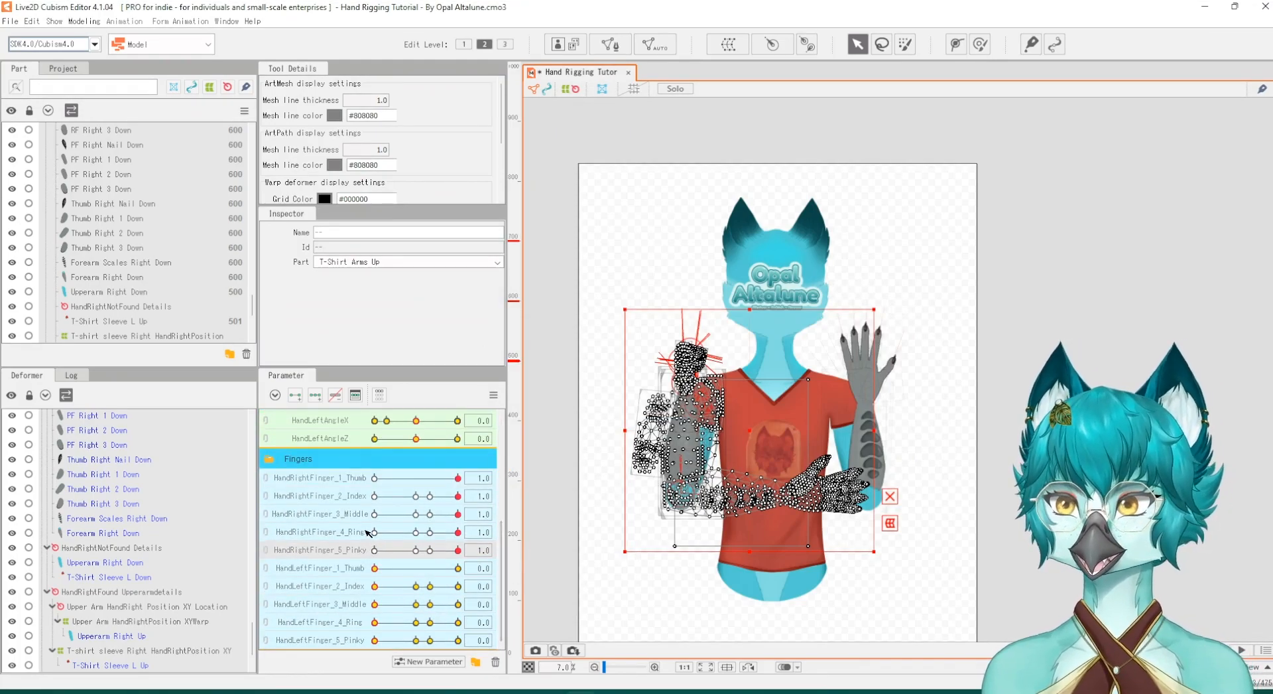
pyautogui.scroll(5, 371, 524)
pyautogui.scroll(10, 133, 503)
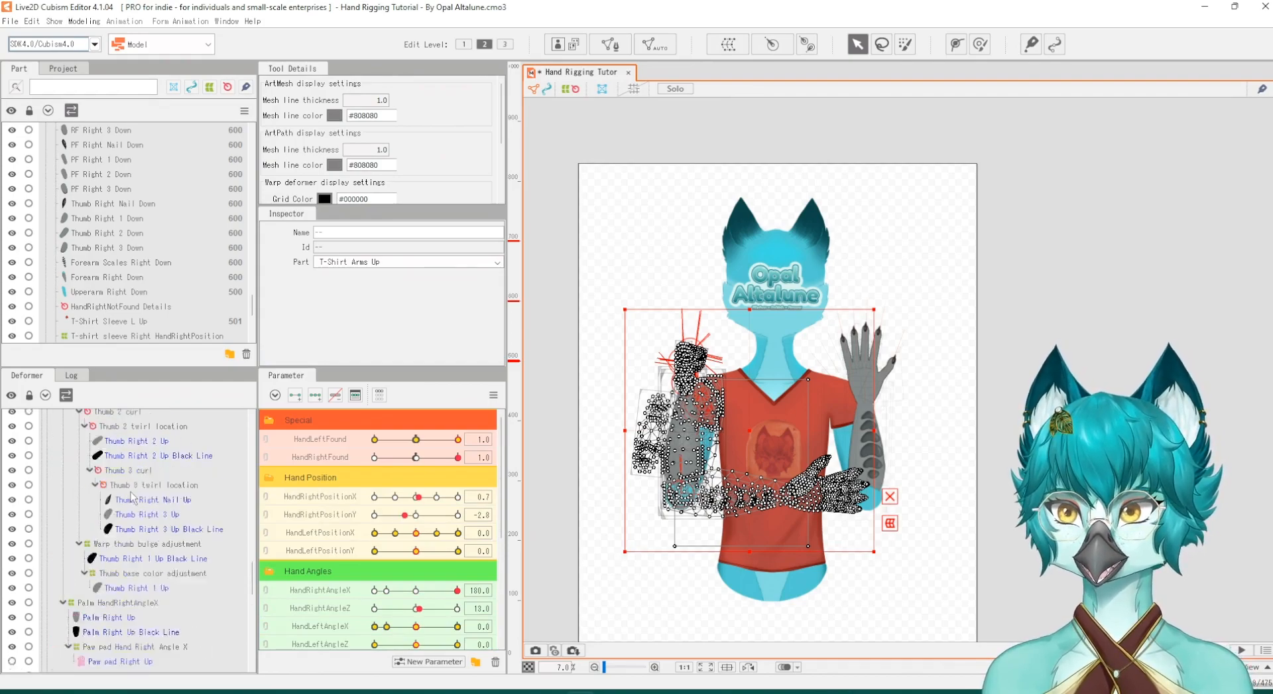
pyautogui.scroll(8, 133, 496)
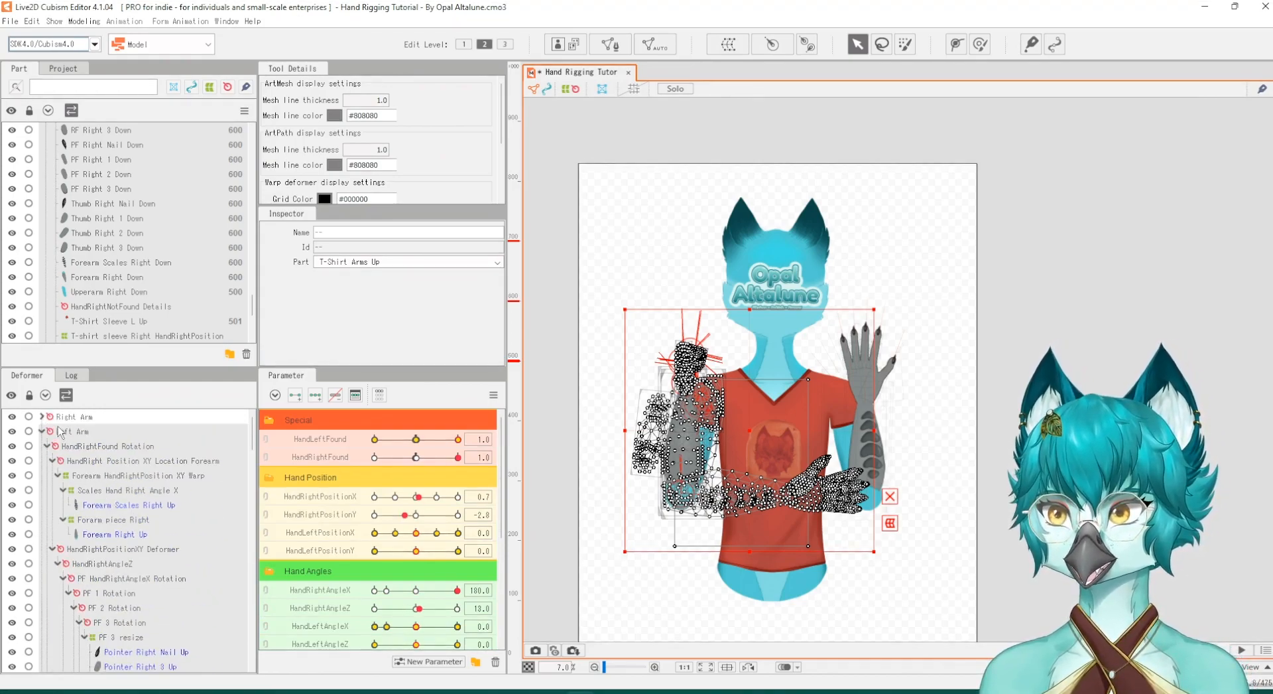
pyautogui.click(63, 431)
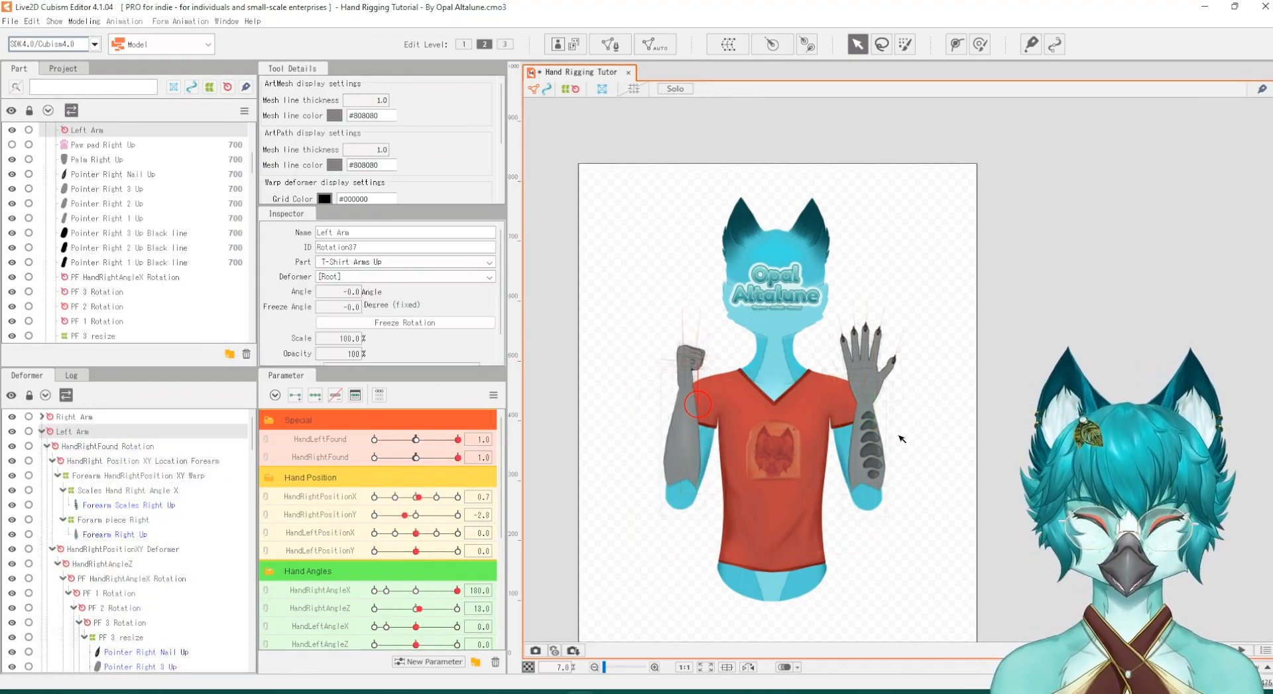
pyautogui.scroll(3, 635, 412)
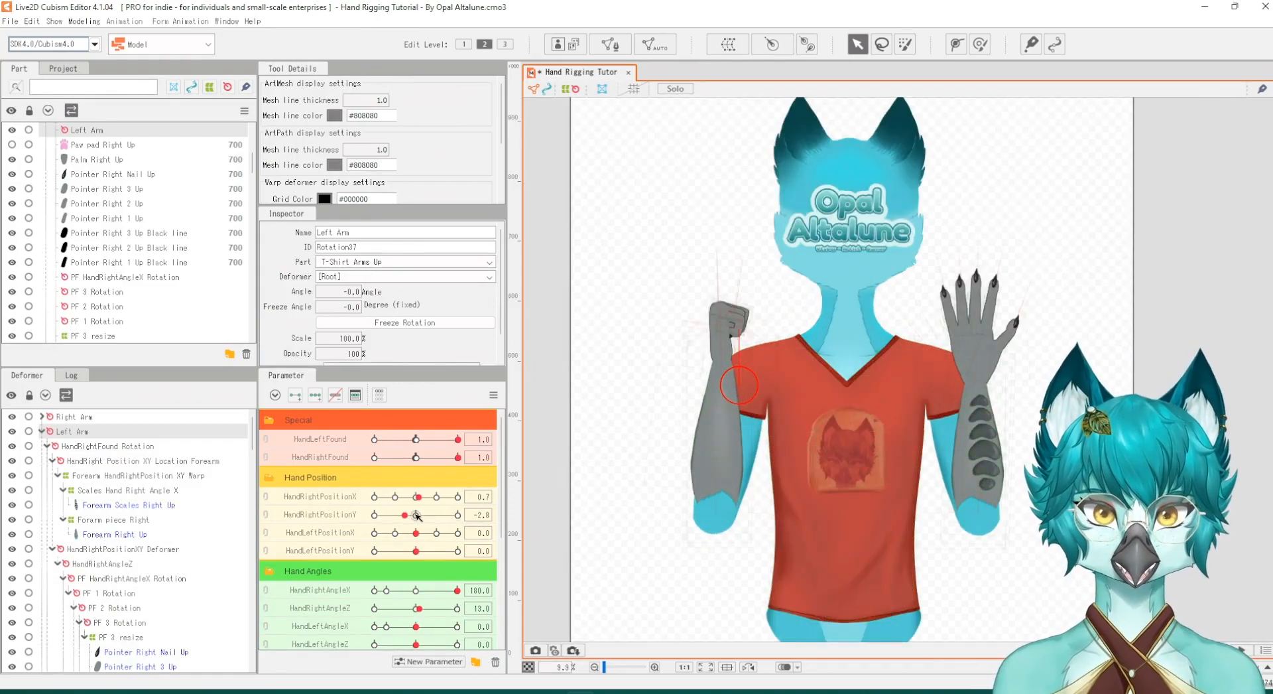
# Step: Combine HandRightPositionX with HandRightPositionY, and HandLeftPositionX with HandLeftPositionY, into two-dimensional parameter pairs
pyautogui.click(268, 525)
pyautogui.click(267, 545)
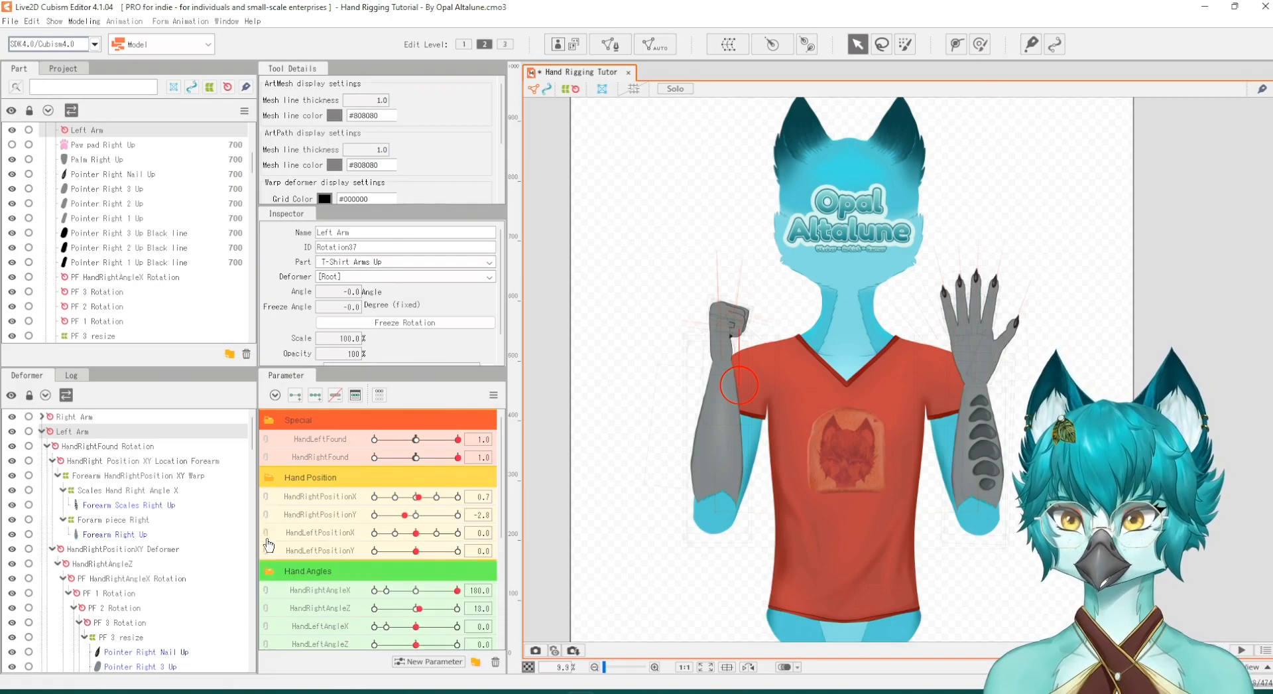
pyautogui.click(267, 498)
pyautogui.click(268, 562)
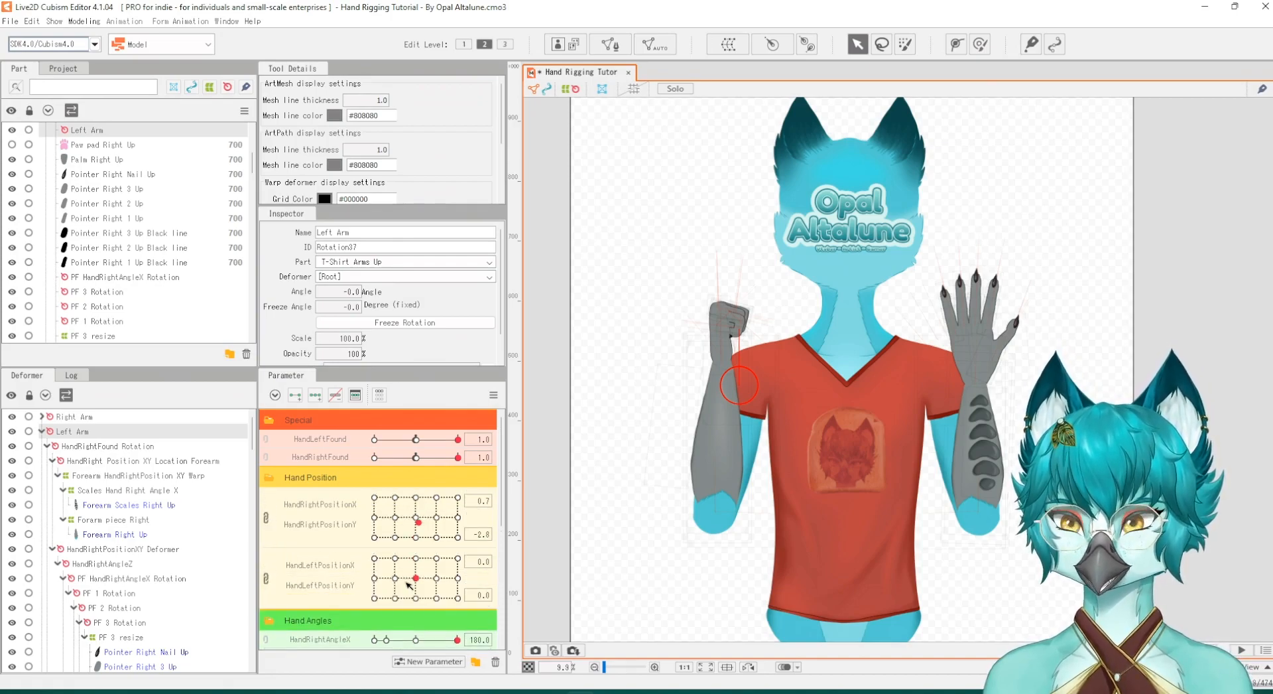
# Step: Test both combined hand position parameters, and set HandRightAngleX to about 102.2 and HandRightAngleZ to about 18.7
pyautogui.moveTo(406, 581)
pyautogui.mouseDown()
pyautogui.moveTo(425, 585)
pyautogui.moveTo(404, 575)
pyautogui.mouseUp()
pyautogui.moveTo(418, 519)
pyautogui.mouseDown()
pyautogui.moveTo(402, 518)
pyautogui.moveTo(432, 518)
pyautogui.moveTo(419, 520)
pyautogui.mouseUp()
pyautogui.moveTo(417, 576); pyautogui.dragTo(421, 606)
pyautogui.scroll(-1, 386, 609)
pyautogui.moveTo(422, 587); pyautogui.dragTo(439, 590)
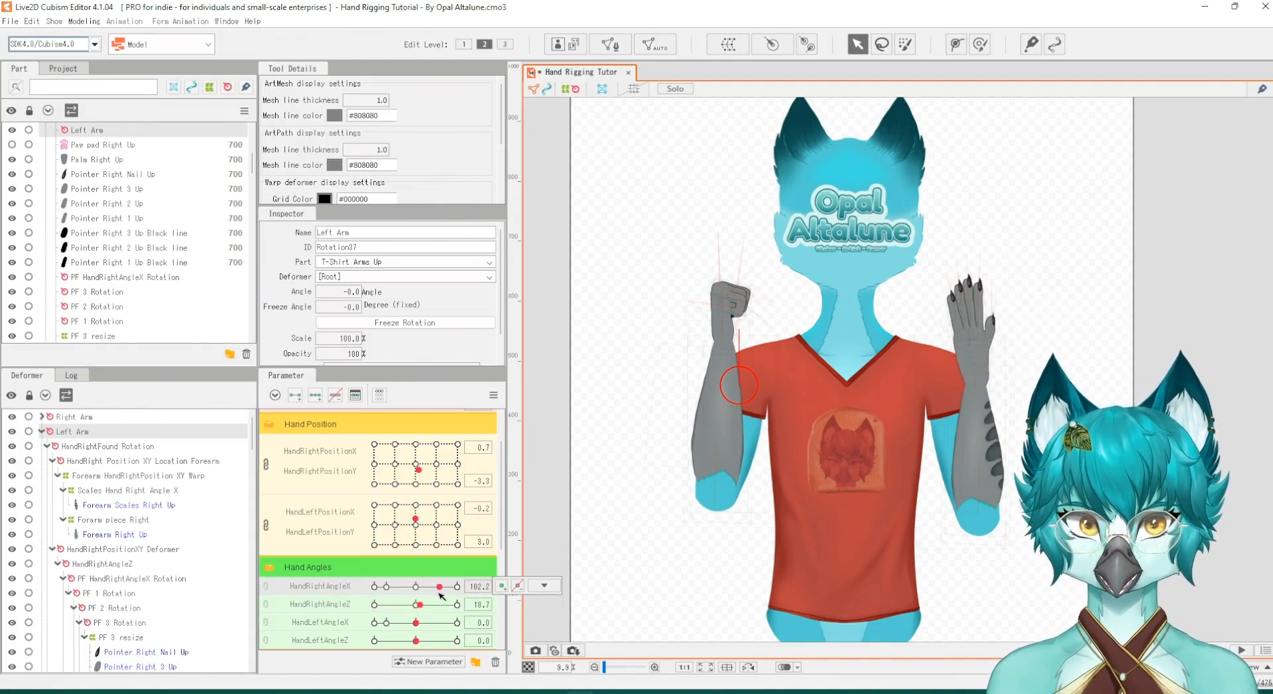
# Step: Test the left hand's rotation by setting HandLeftAngleX to -180 and HandLeftAngleZ to about 18.7
pyautogui.scroll(-1, 354, 575)
pyautogui.scroll(-1, 355, 577)
pyautogui.moveTo(416, 533); pyautogui.dragTo(369, 512)
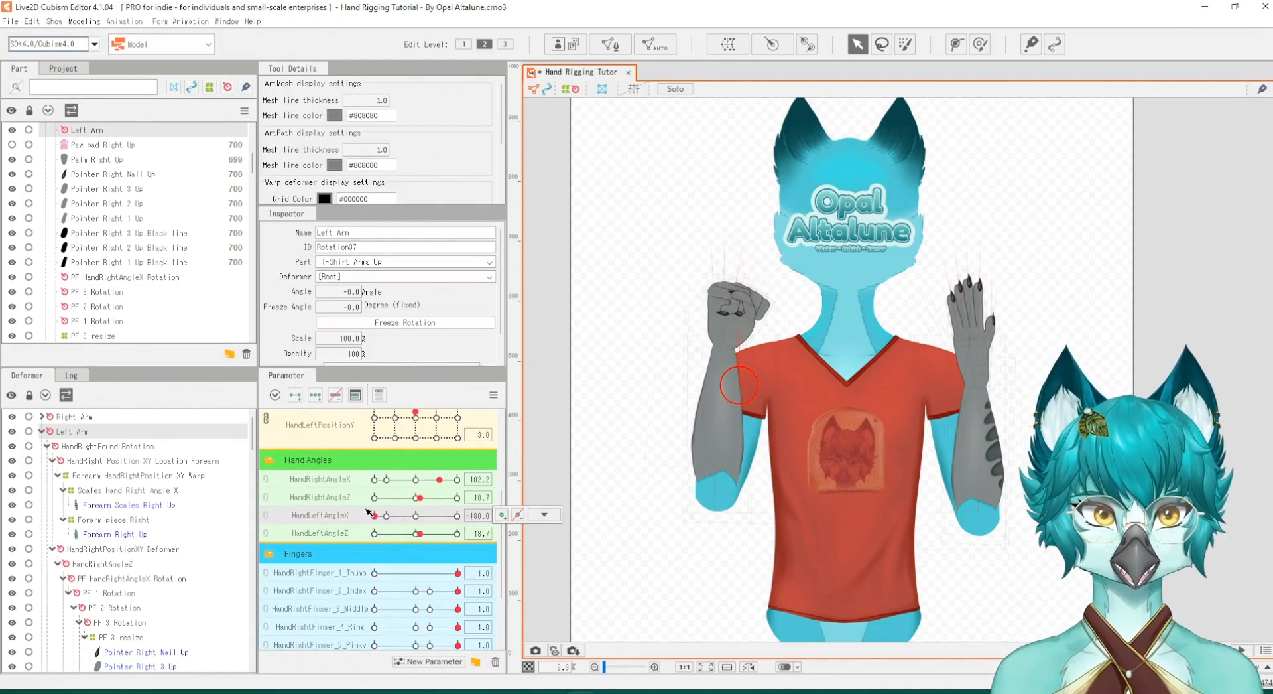
# Step: Set all five HandLeftFinger parameters, from Thumb to Pinky, to 1.0 to open the left hand
pyautogui.scroll(-2, 411, 560)
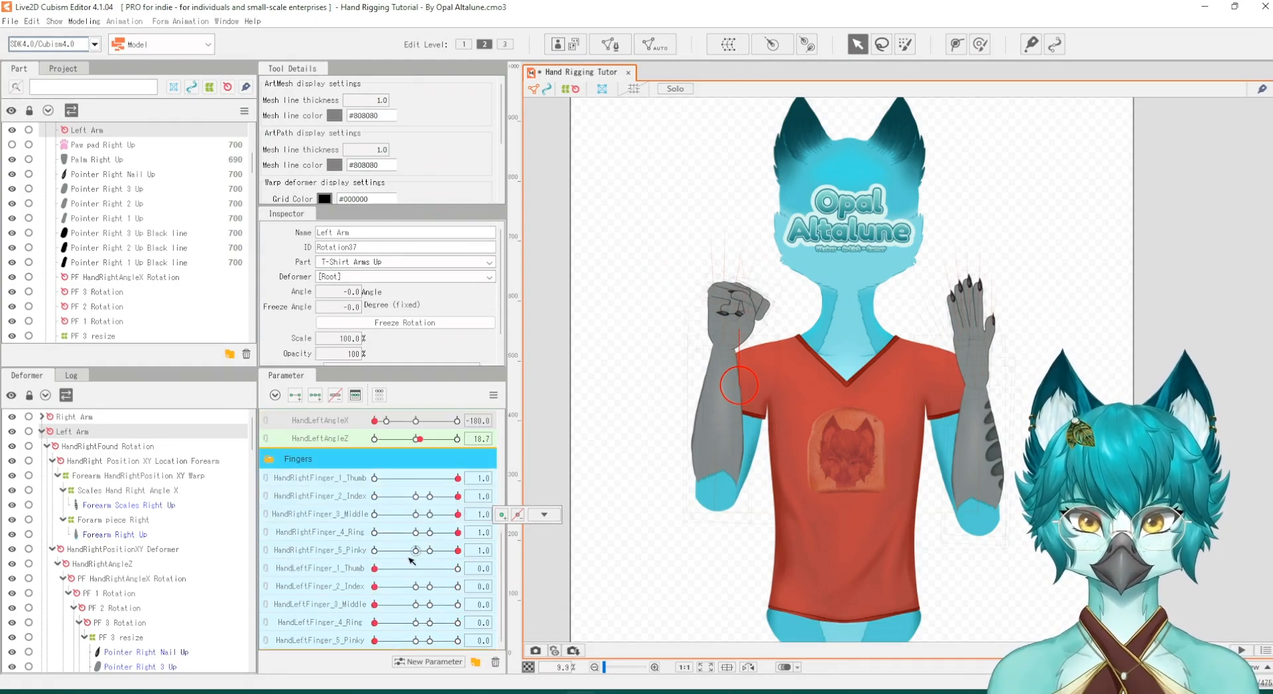
pyautogui.click(458, 568)
pyautogui.click(458, 586)
pyautogui.click(457, 604)
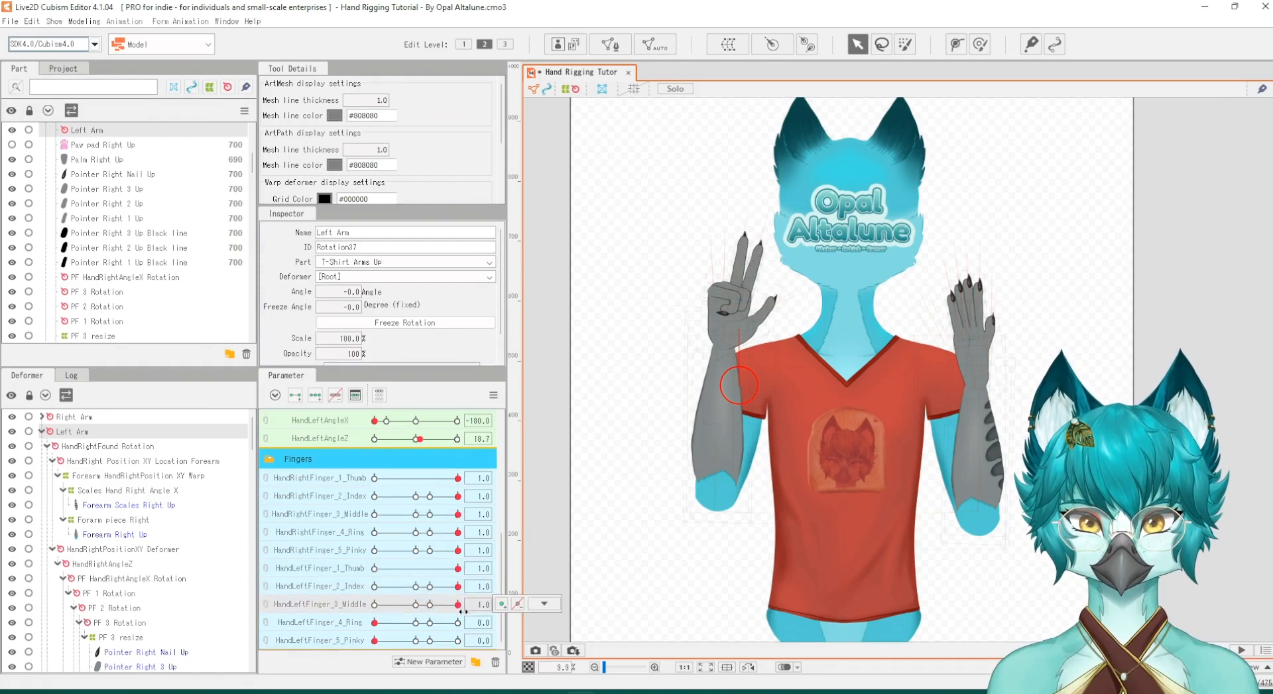
pyautogui.click(457, 621)
pyautogui.click(458, 640)
# Step: Set HandLeftAngleX to about 85 and HandLeftAngleZ to about 4.3, and test the left index finger's curl
pyautogui.scroll(1, 316, 448)
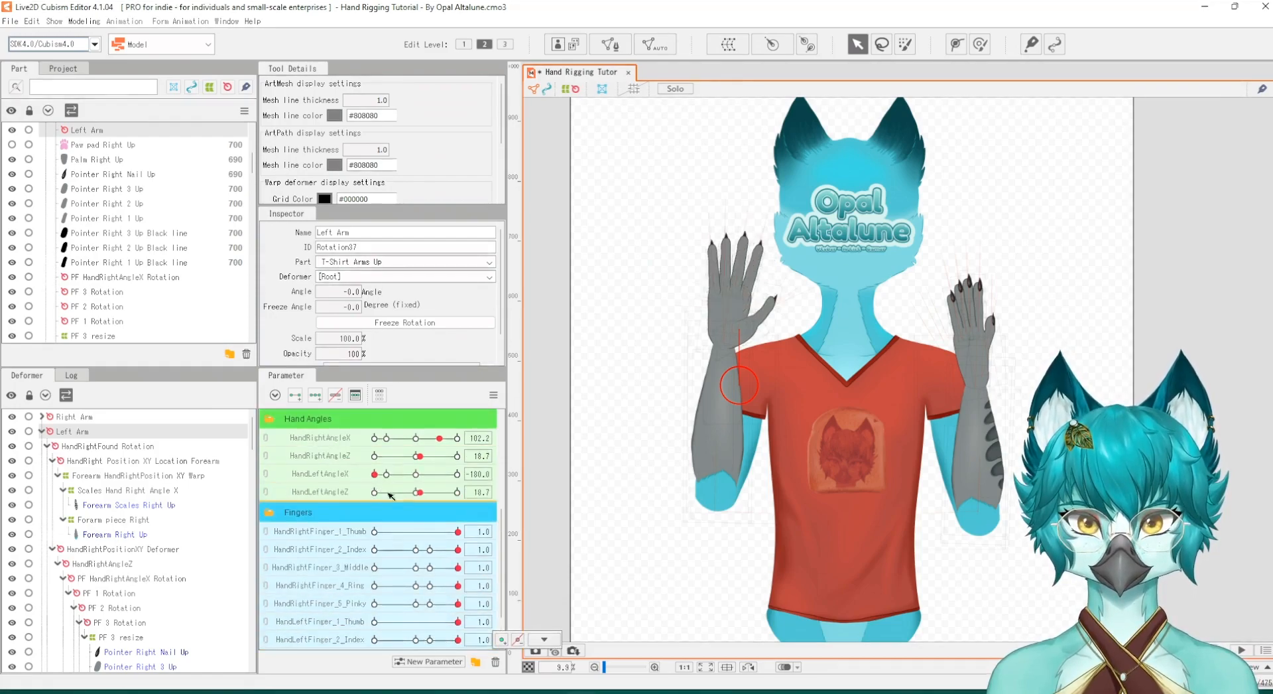
pyautogui.moveTo(374, 474); pyautogui.dragTo(441, 484)
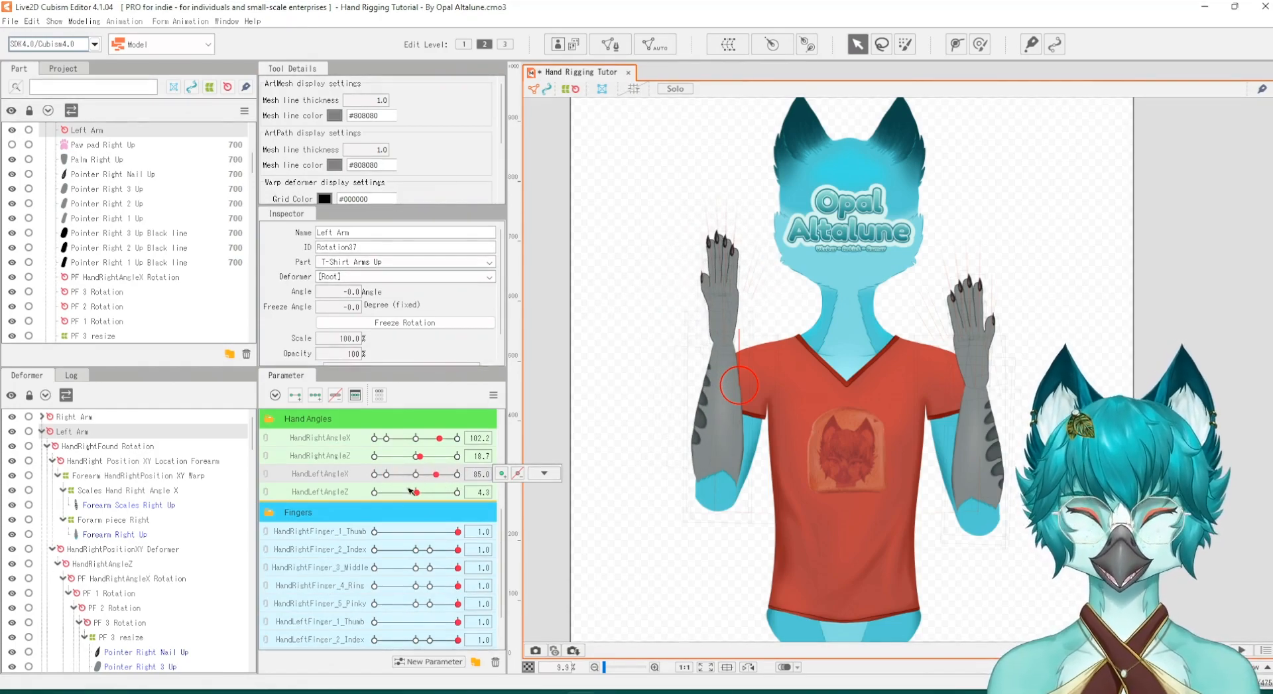
pyautogui.scroll(-1, 404, 576)
pyautogui.click(413, 586)
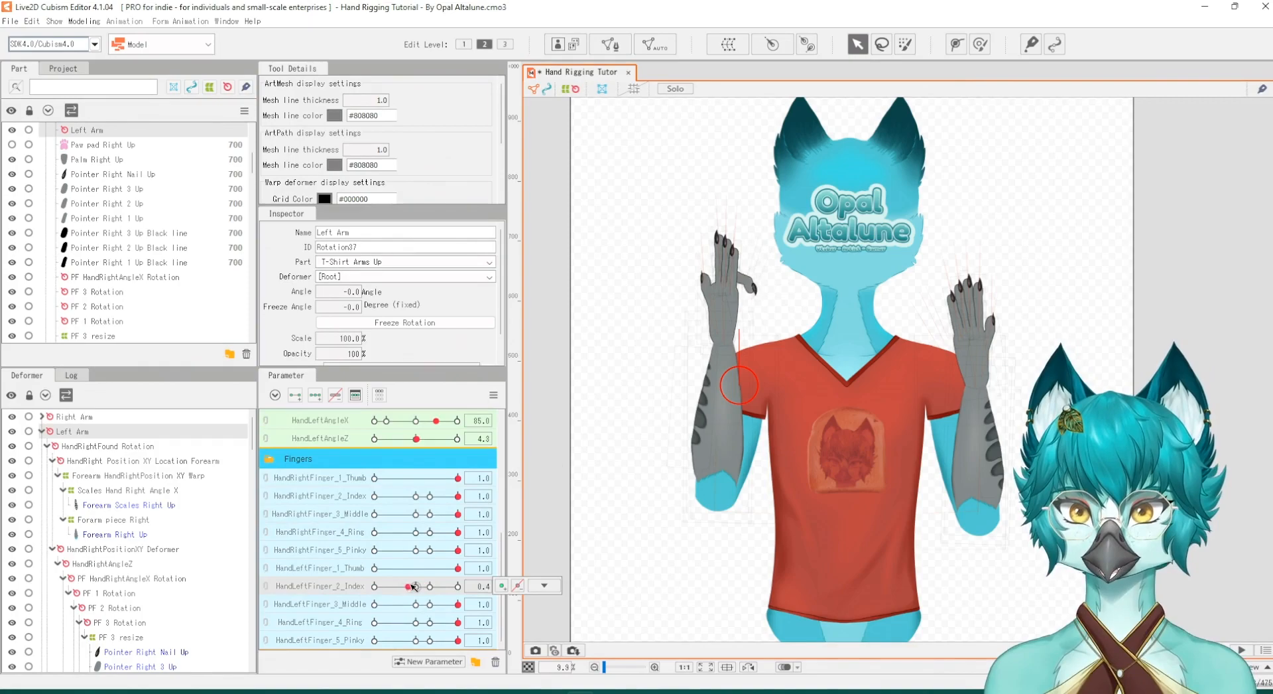
# Step: Move the left hand toward negative HandLeftPositionX with HandRightFound at 0.0, and examine the left shirt sleeve's edge closely
pyautogui.scroll(2, 398, 531)
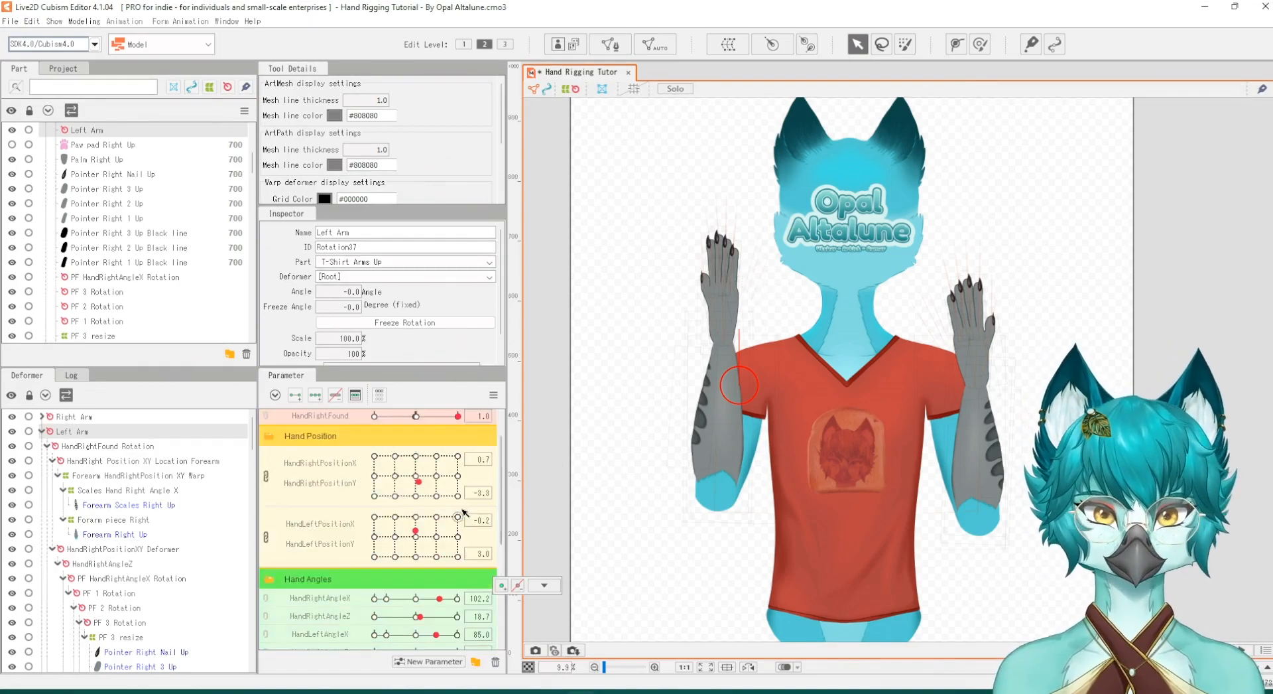
pyautogui.moveTo(416, 577)
pyautogui.mouseDown()
pyautogui.moveTo(441, 584)
pyautogui.moveTo(431, 589)
pyautogui.mouseUp()
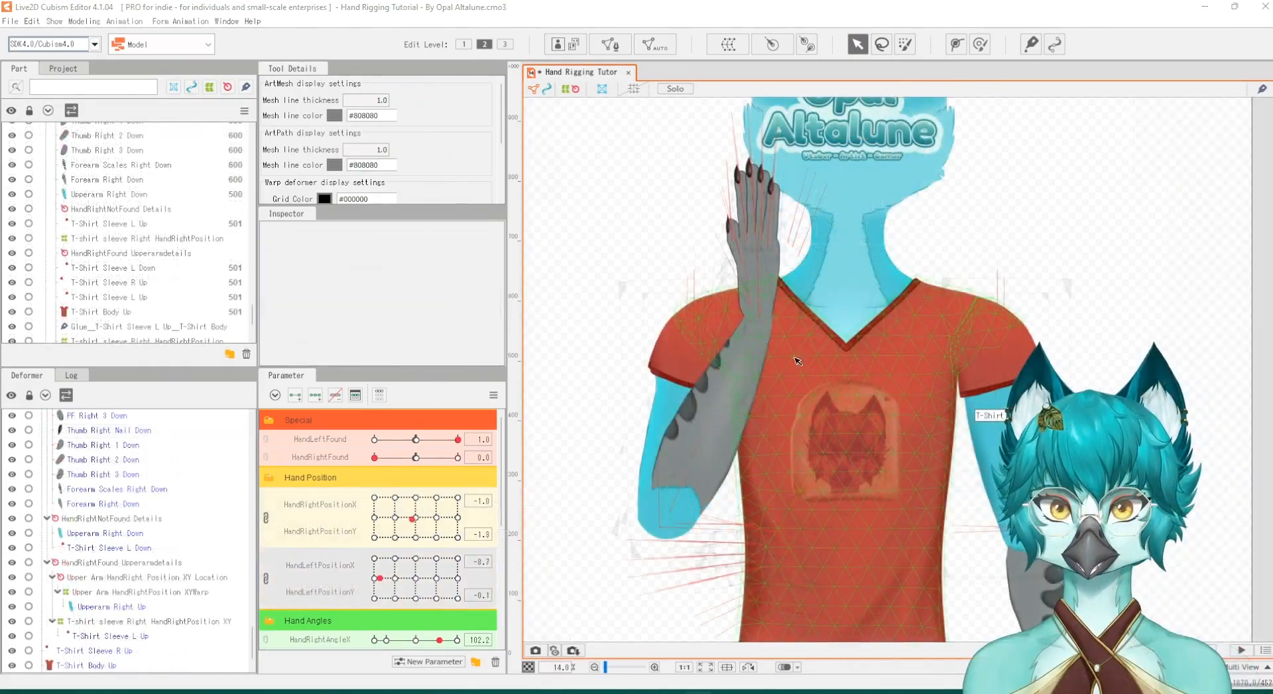
pyautogui.scroll(4, 797, 360)
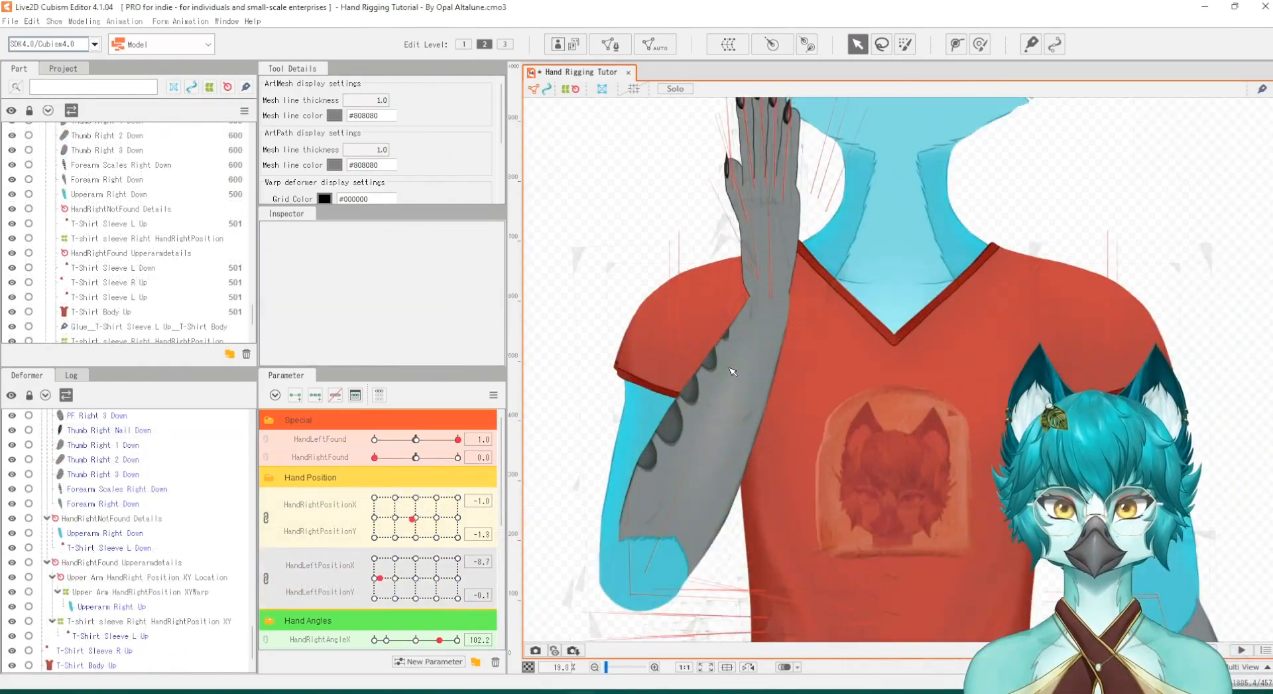
pyautogui.scroll(-3, 776, 374)
pyautogui.scroll(2, 762, 388)
pyautogui.scroll(5, 762, 389)
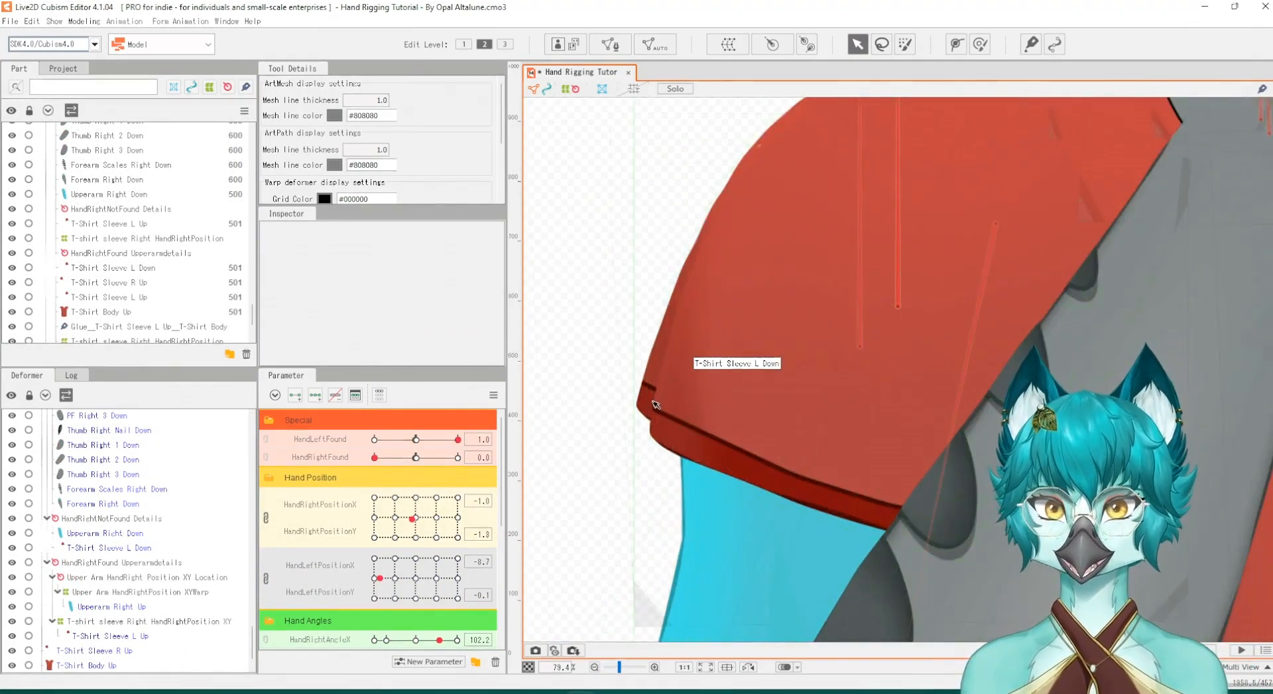
# Step: Identify the extra sleeve mesh showing behind the left sleeve, and hide T-Shirt Sleeve R Up
pyautogui.click(653, 407)
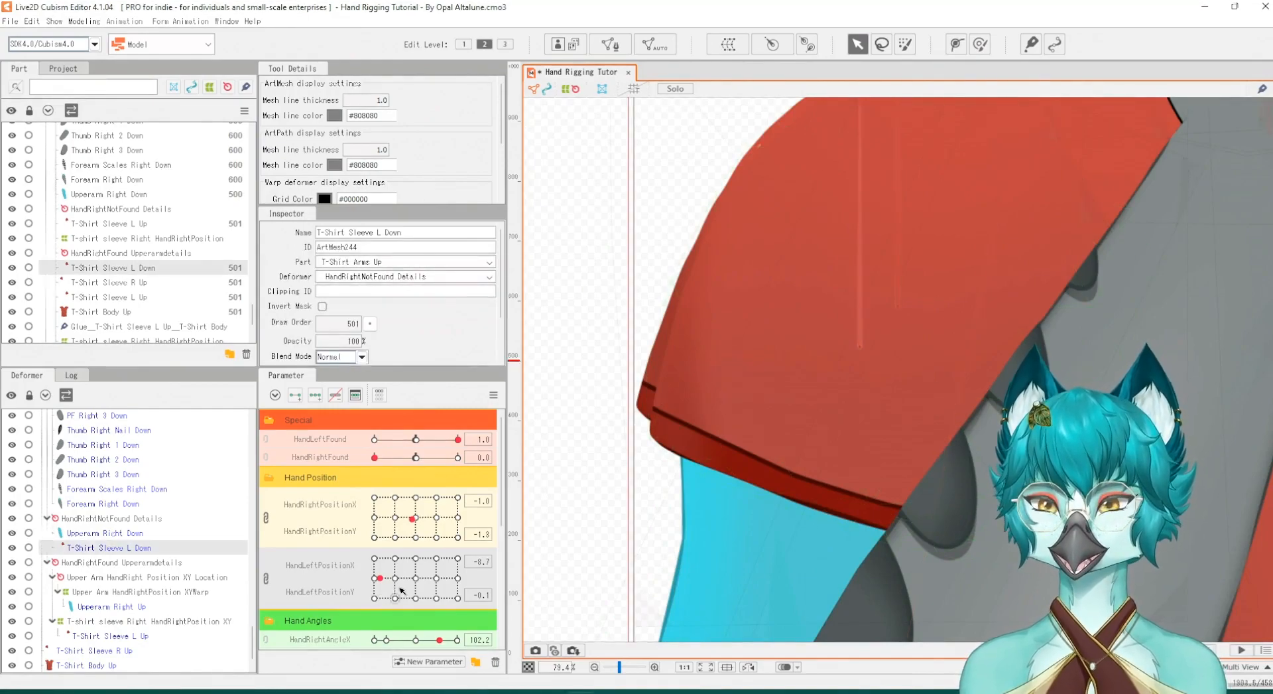
pyautogui.moveTo(401, 588)
pyautogui.mouseDown()
pyautogui.moveTo(417, 579)
pyautogui.moveTo(376, 593)
pyautogui.moveTo(404, 581)
pyautogui.moveTo(386, 579)
pyautogui.mouseUp()
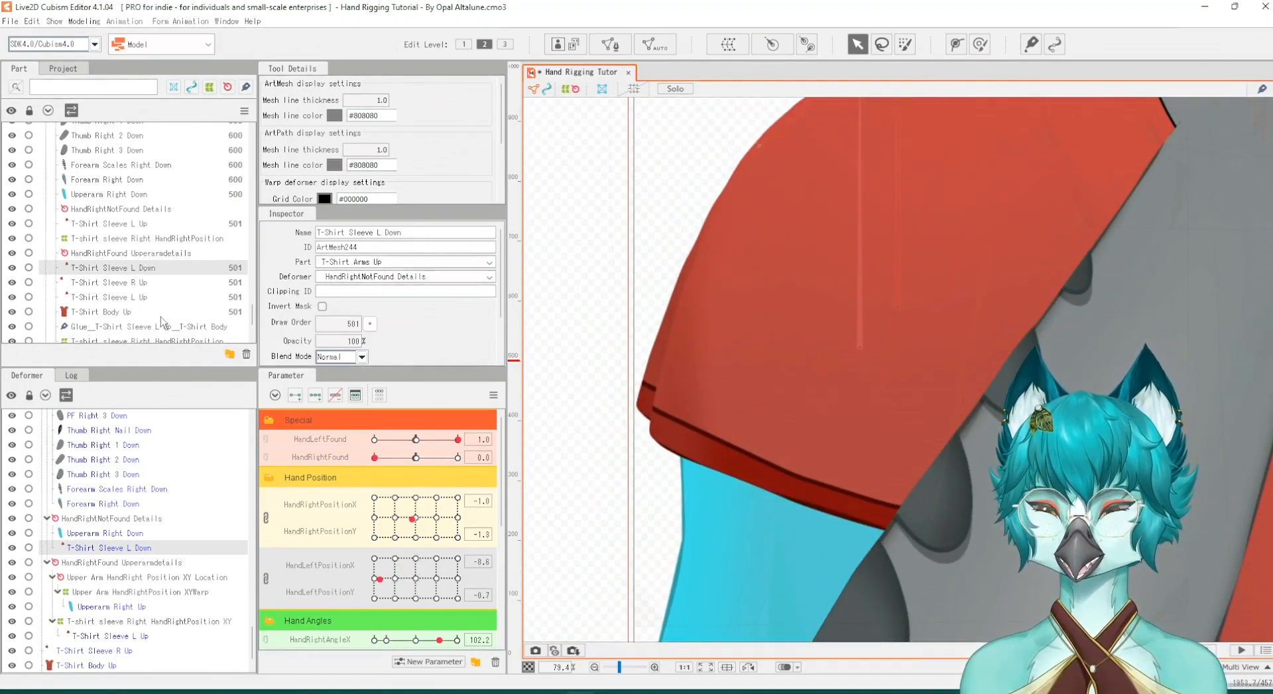
pyautogui.scroll(-2, 758, 432)
pyautogui.click(93, 296)
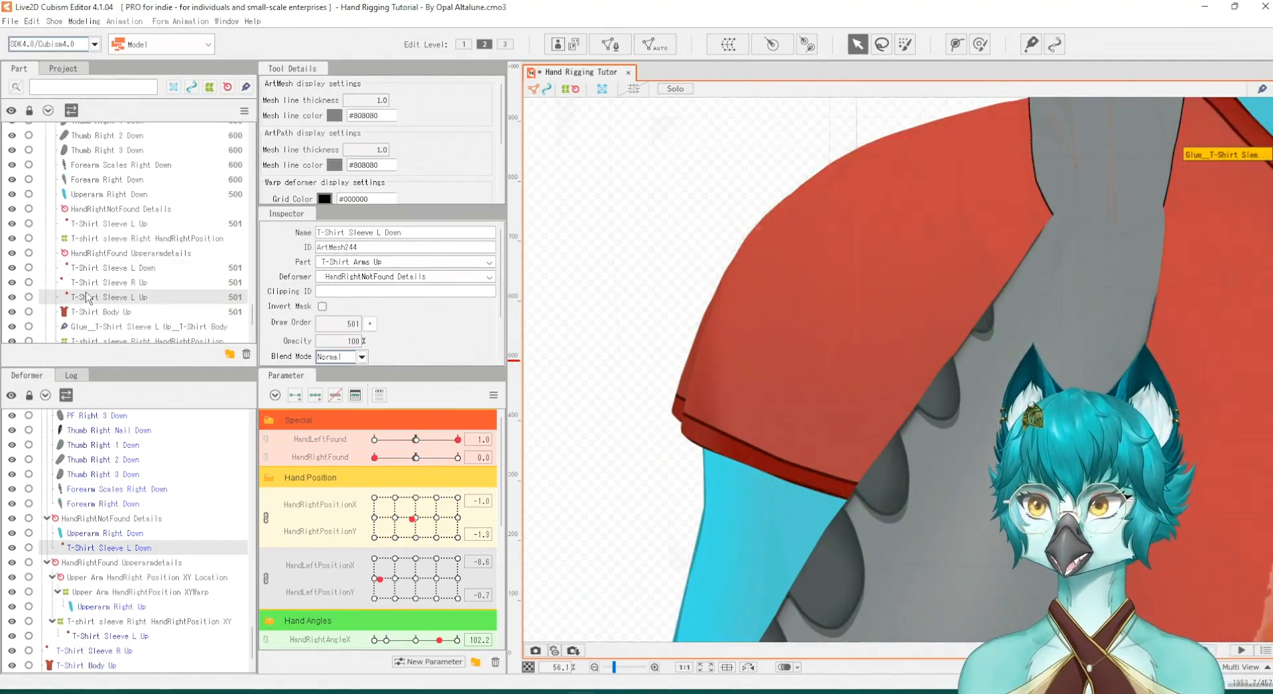
pyautogui.click(86, 282)
pyautogui.click(12, 282)
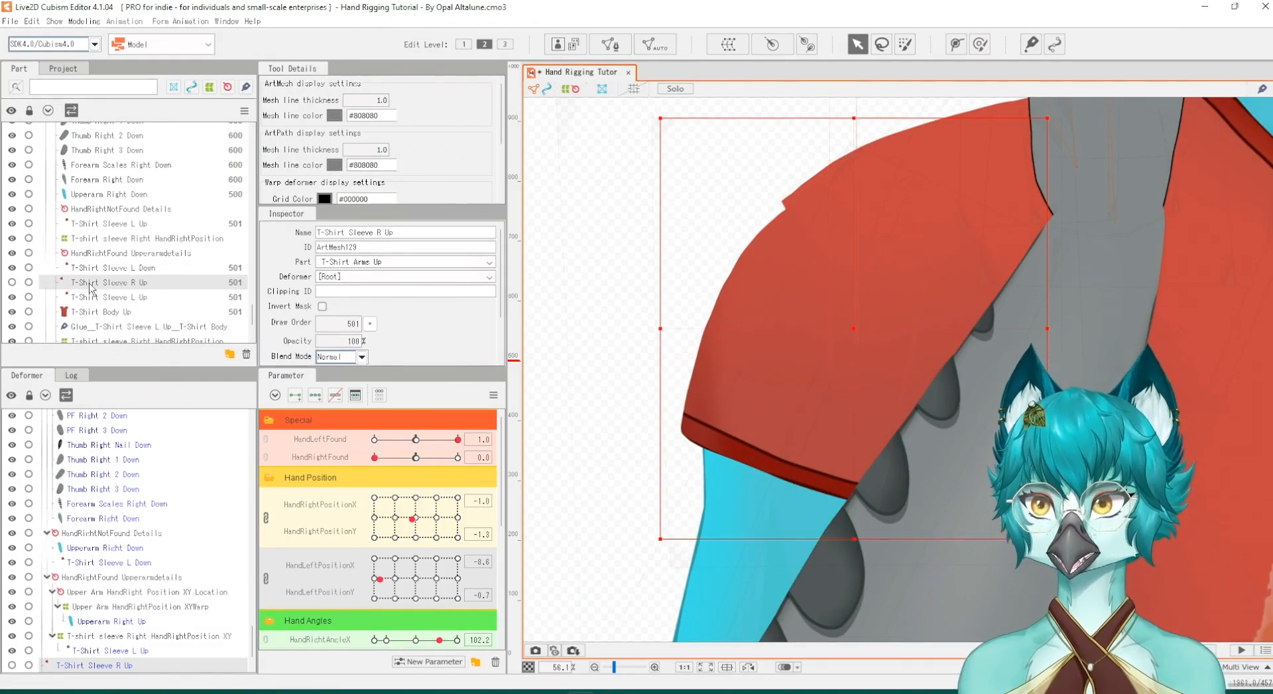
# Step: Keep HandLeftFound at 1.0 and examine the outline where the left sleeve meets the shirt's shoulder
pyautogui.scroll(-5, 554, 468)
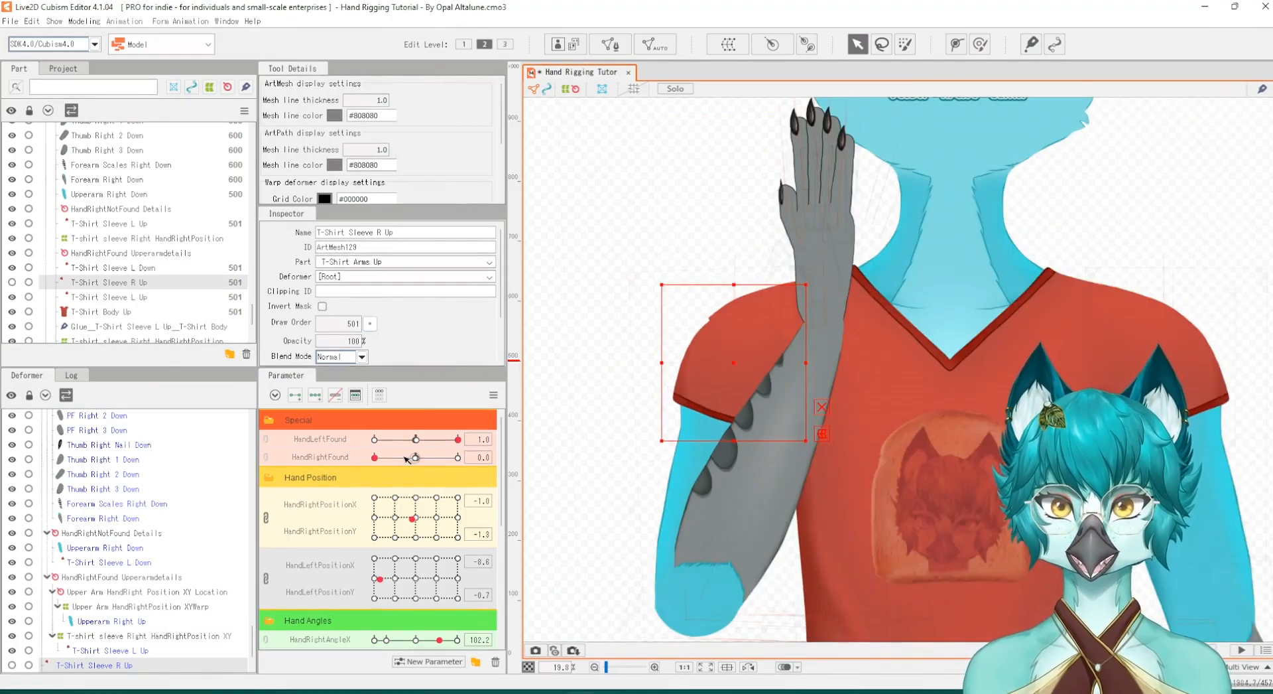
pyautogui.moveTo(395, 441); pyautogui.dragTo(458, 439)
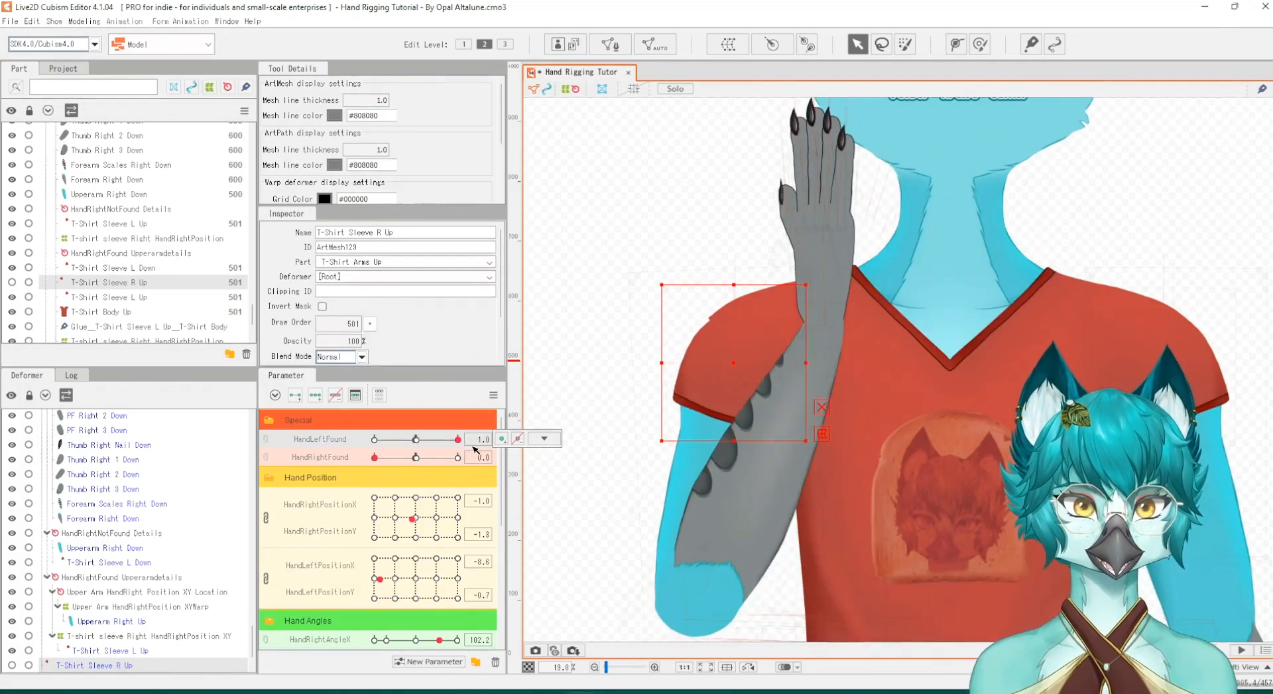
pyautogui.click(544, 439)
pyautogui.scroll(5, 665, 323)
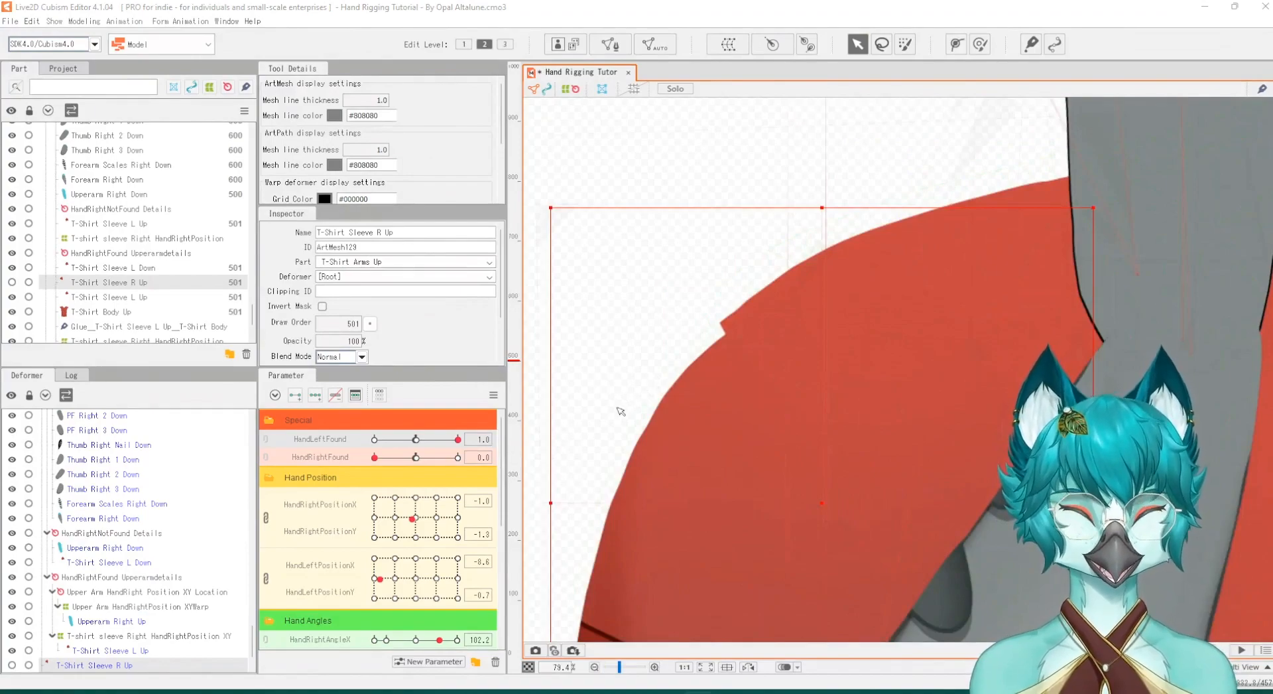
pyautogui.scroll(-2, 620, 411)
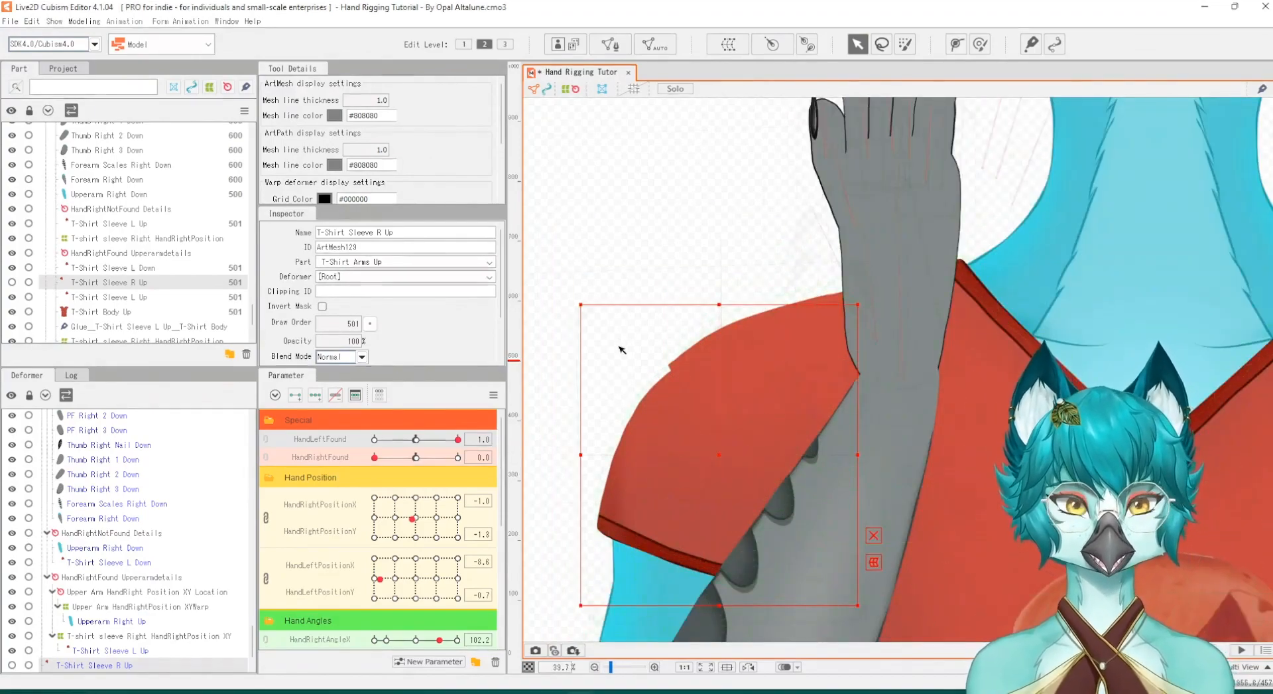
pyautogui.scroll(2, 615, 356)
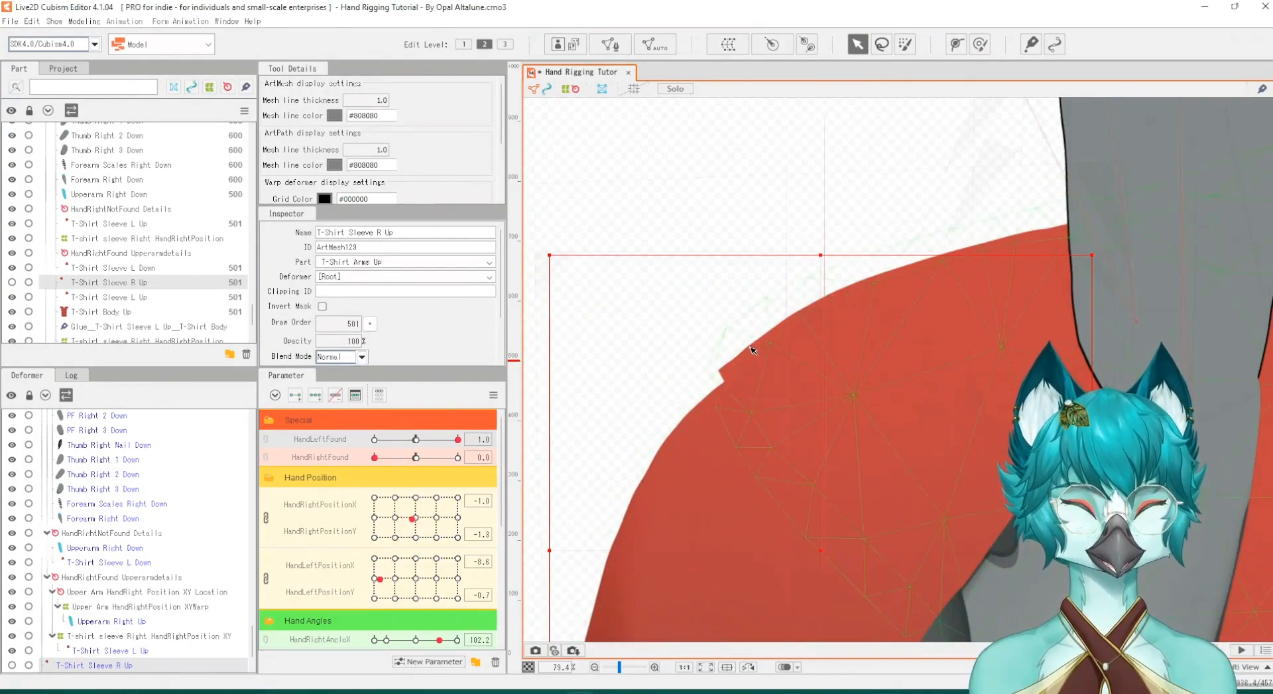
pyautogui.scroll(-1, 729, 398)
pyautogui.scroll(-1, 731, 402)
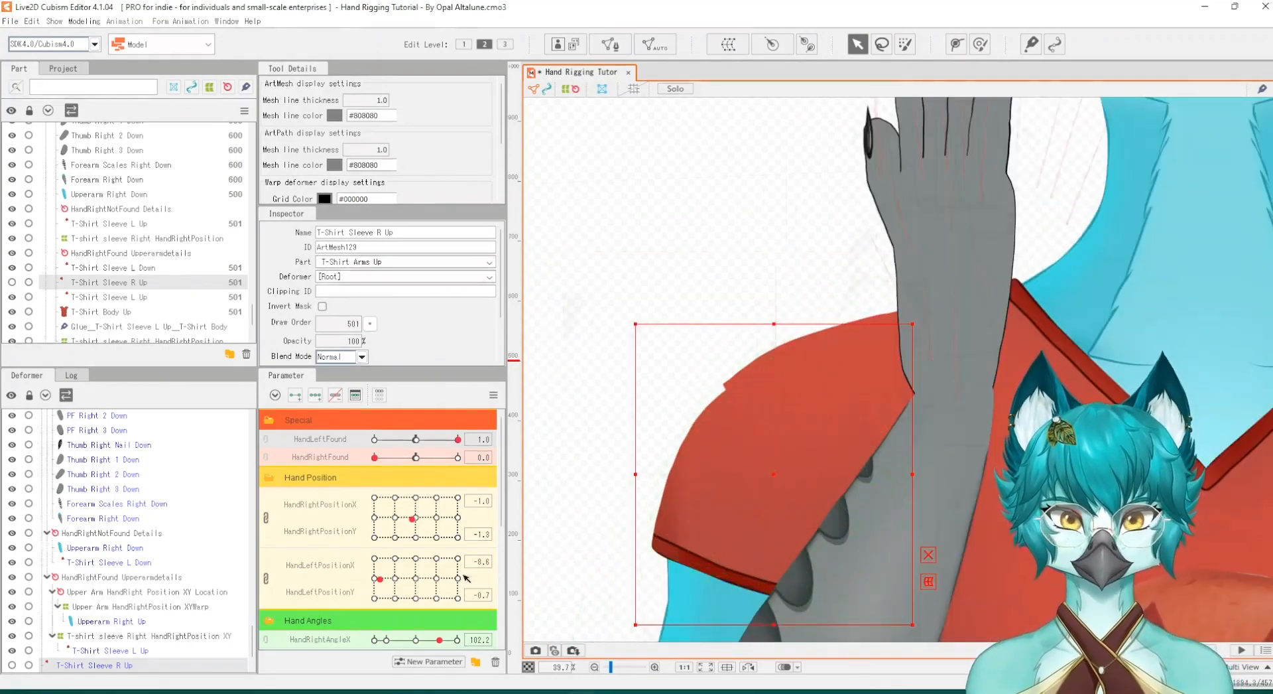
# Step: Move the left hand near the negative end of HandLeftPositionX and inspect the seam between sleeve and shirt body
pyautogui.moveTo(416, 579); pyautogui.dragTo(378, 578)
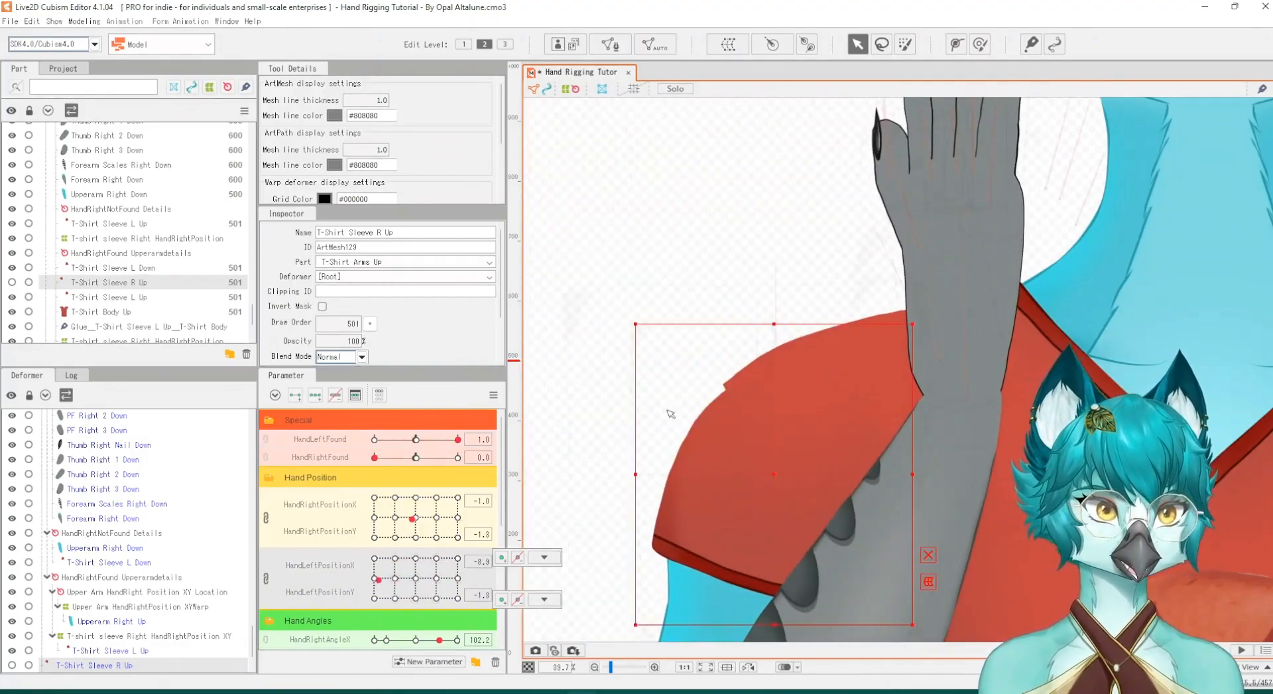
pyautogui.scroll(2, 671, 405)
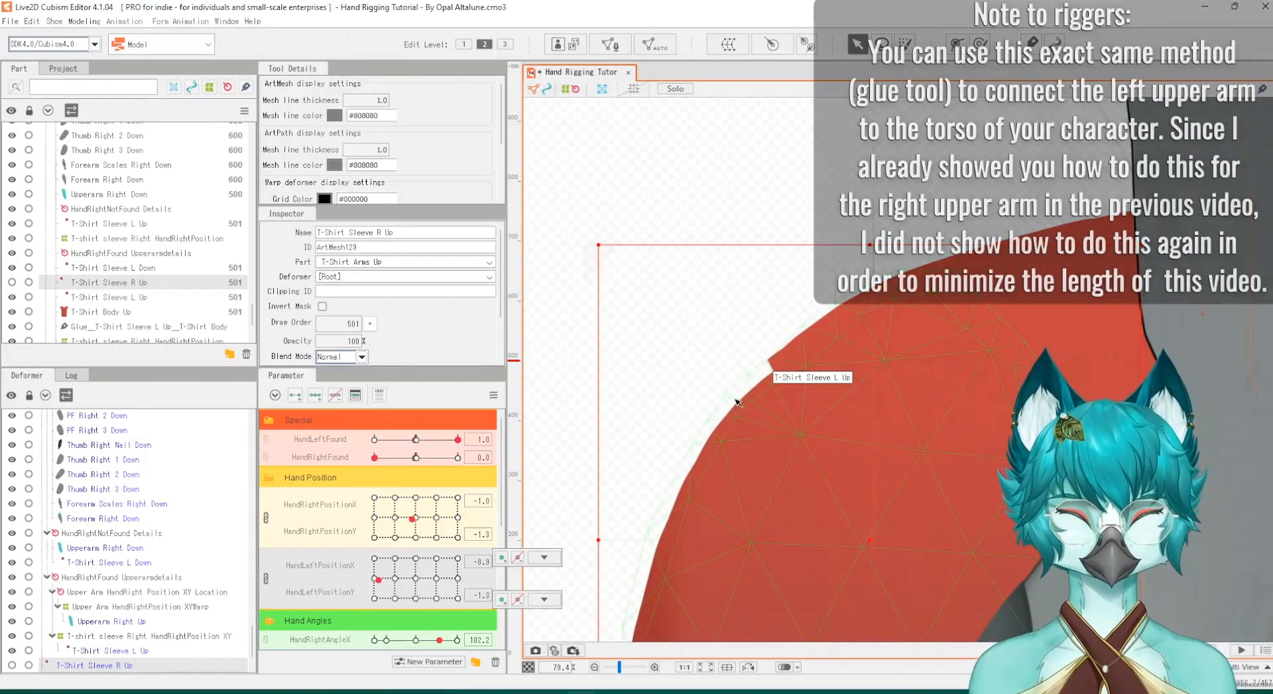
pyautogui.scroll(-2, 729, 402)
pyautogui.scroll(2, 733, 387)
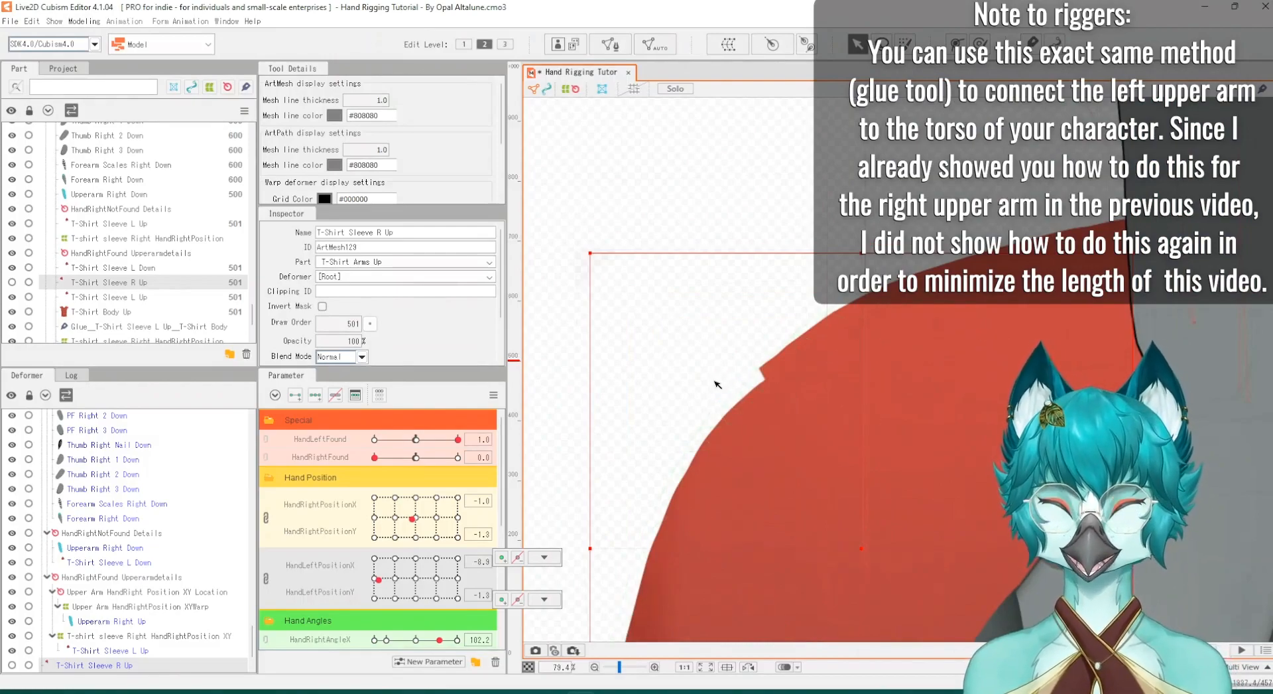
pyautogui.scroll(-3, 716, 383)
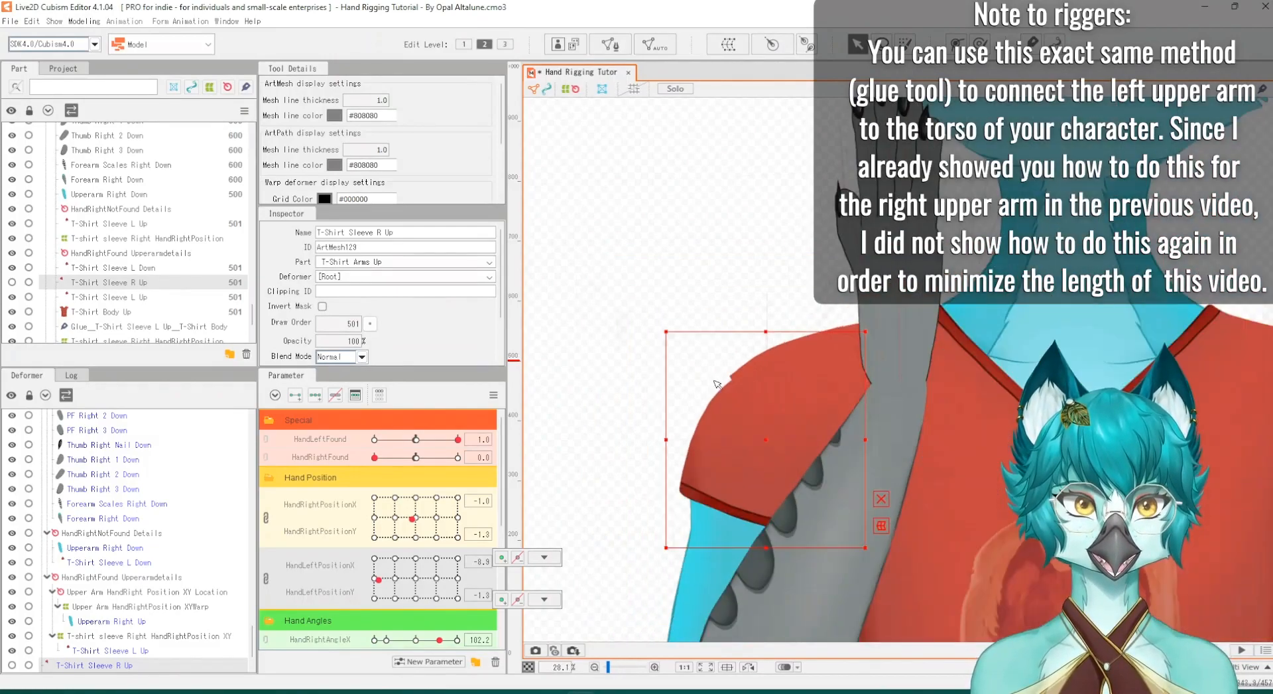
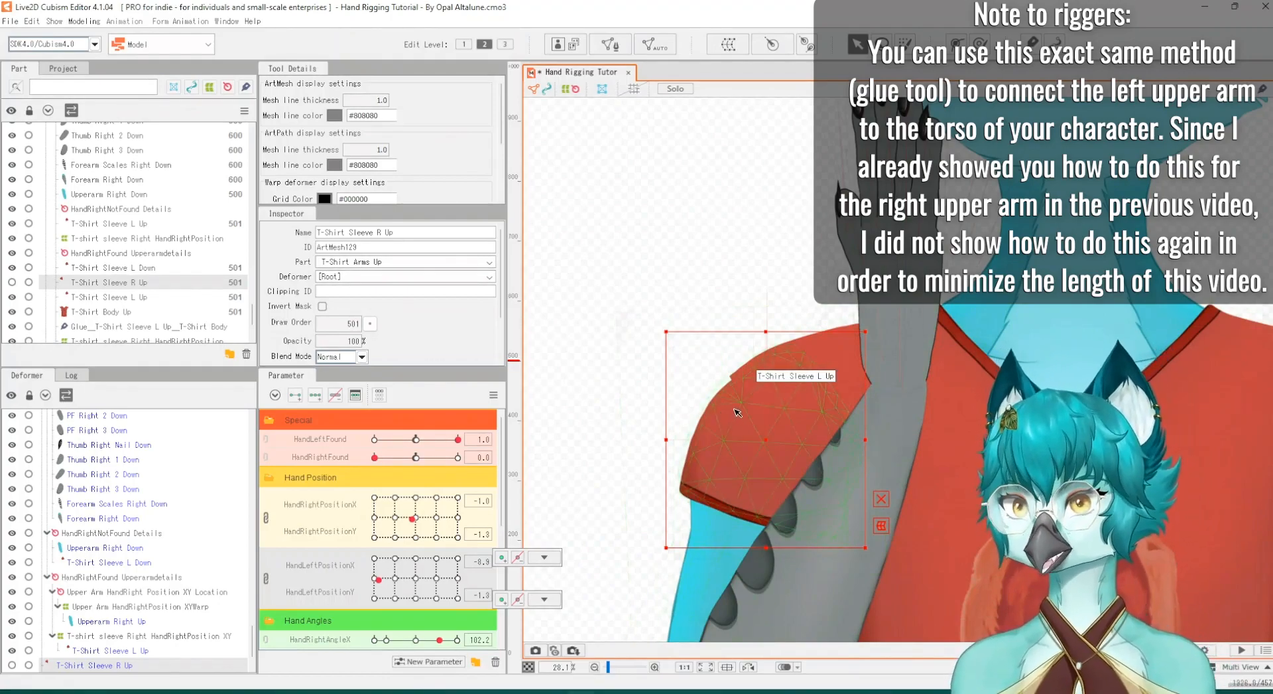
# Step: Open the meshes of T-Shirt Sleeve L Up and T-Shirt Body Up together for editing, and examine their overlap at the shoulder
pyautogui.scroll(5, 737, 387)
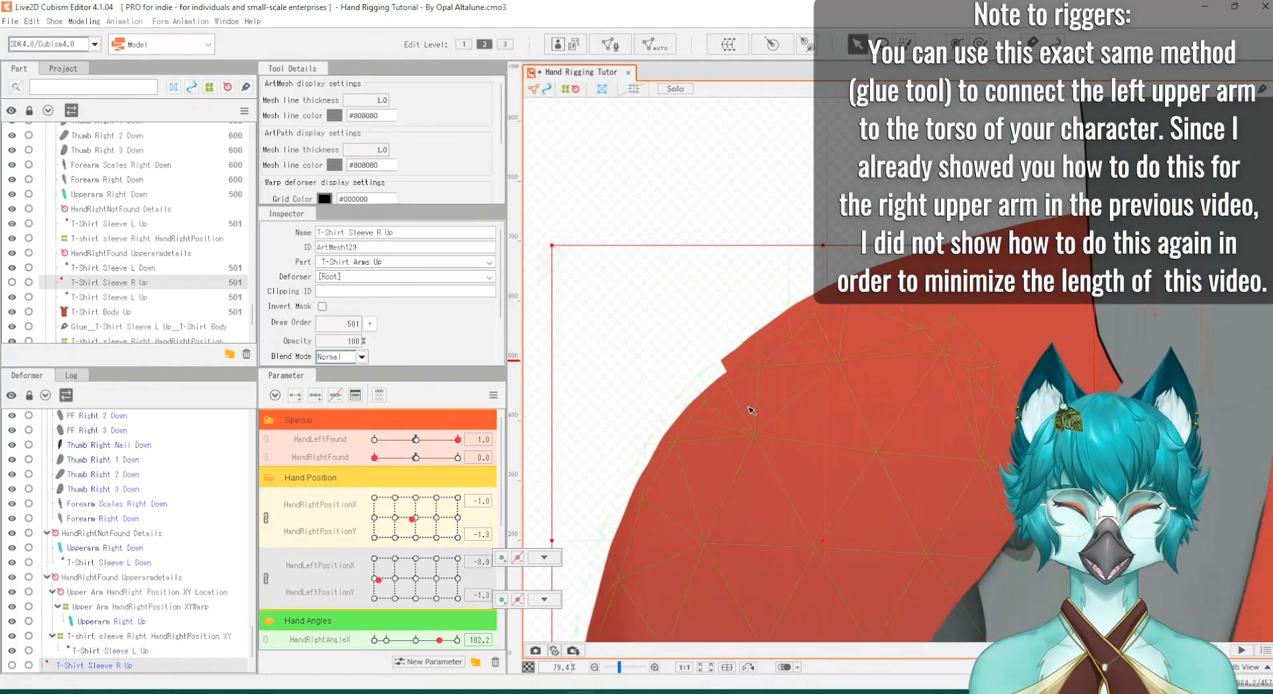
pyautogui.scroll(-3, 750, 410)
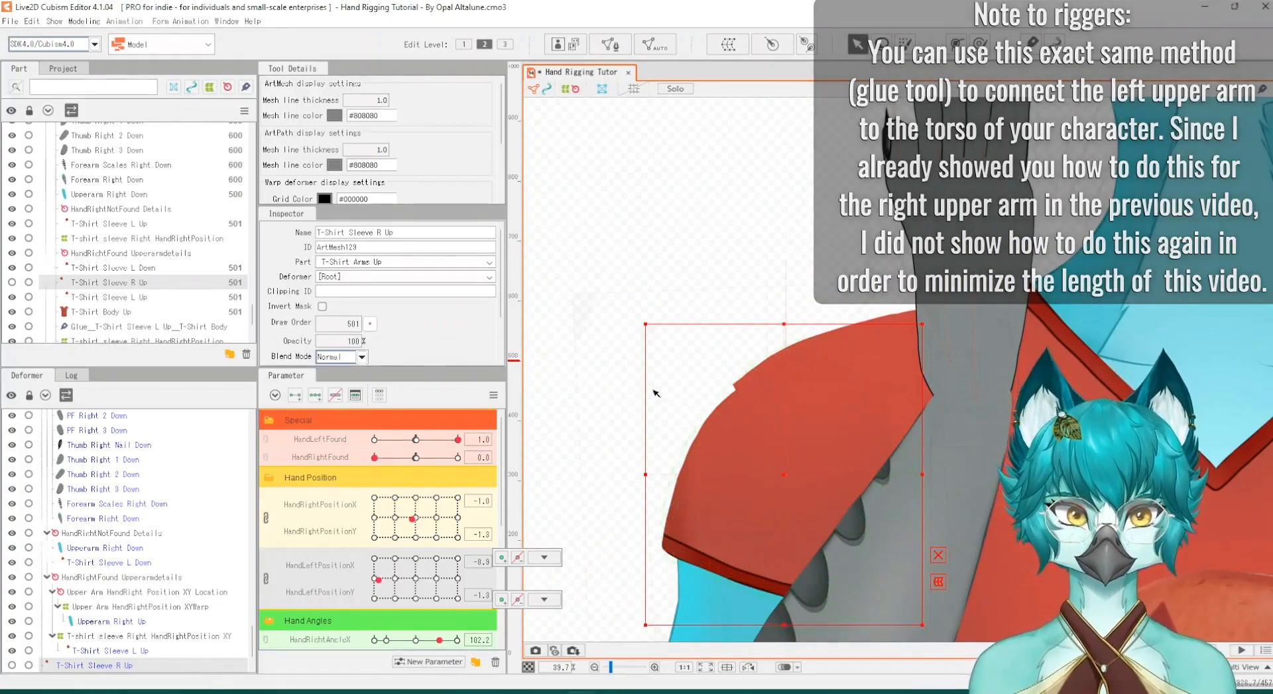
pyautogui.scroll(-3, 746, 440)
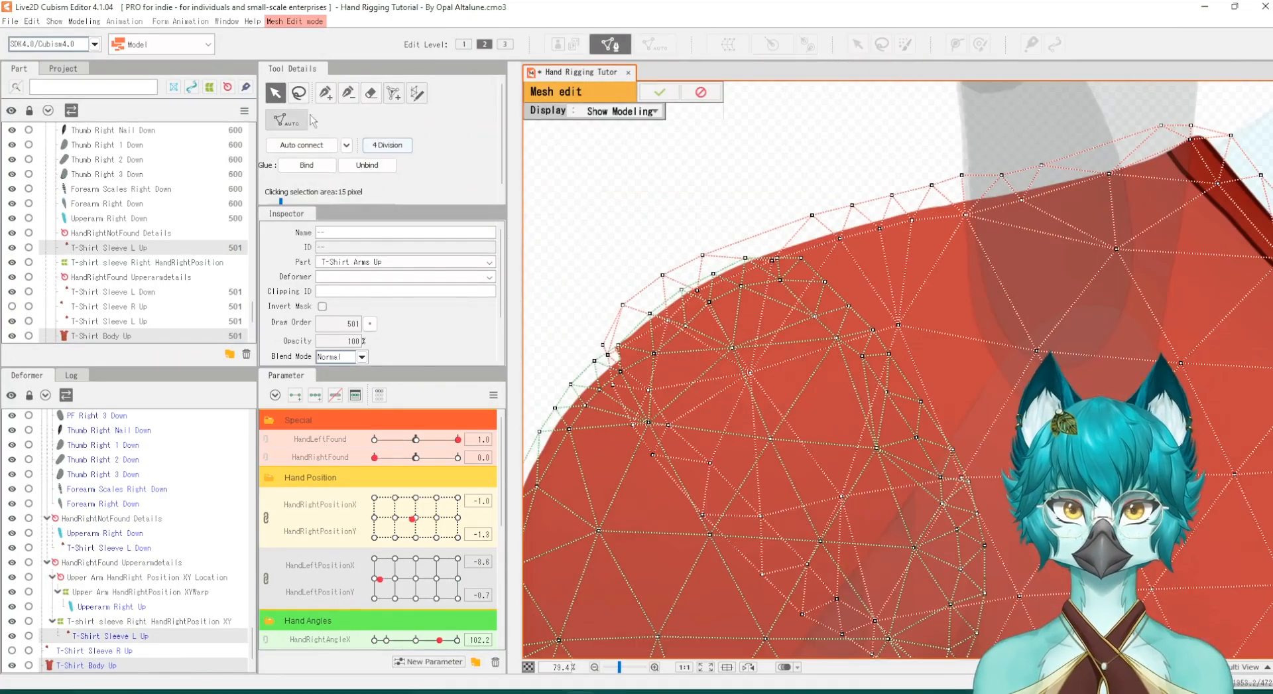
pyautogui.scroll(3, 640, 365)
pyautogui.scroll(-3, 642, 367)
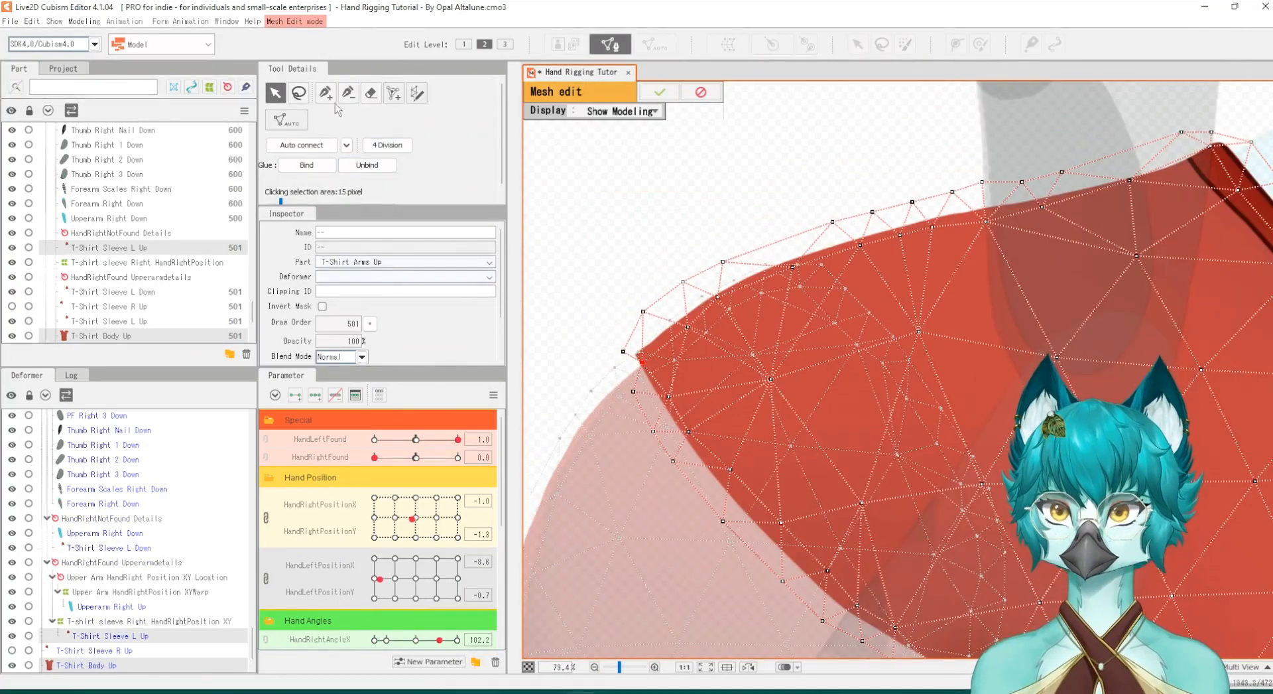
# Step: Erase the T-Shirt Body Up mesh vertices that overlap the left sleeve, around the body's cut shoulder edge
pyautogui.click(372, 93)
pyautogui.moveTo(648, 372)
pyautogui.mouseDown()
pyautogui.moveTo(653, 307)
pyautogui.moveTo(670, 452)
pyautogui.mouseUp()
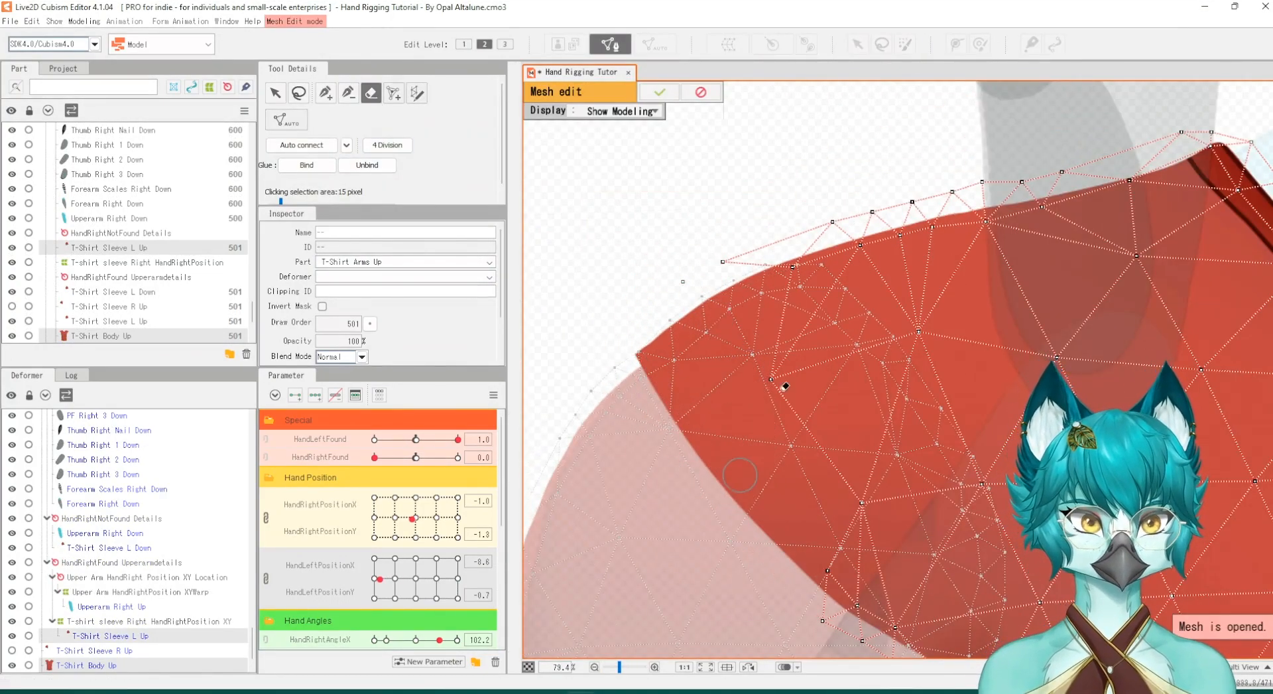
pyautogui.scroll(-2, 773, 374)
pyautogui.scroll(2, 785, 301)
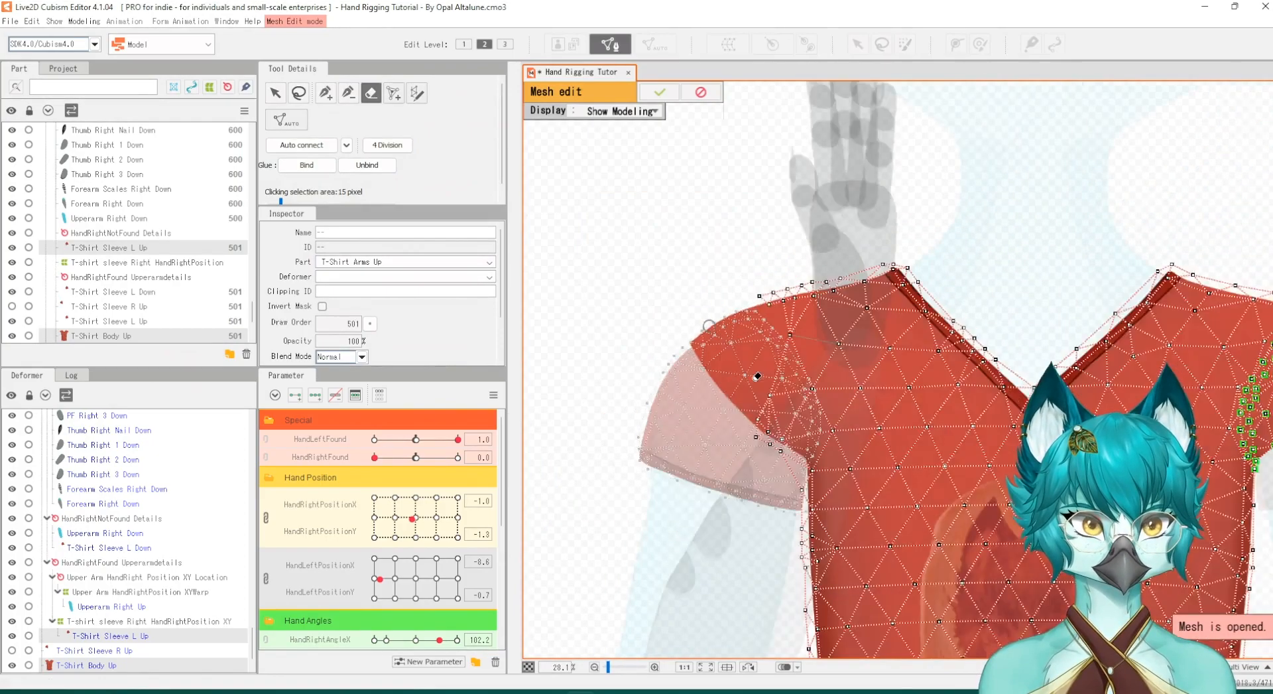
pyautogui.scroll(-3, 696, 337)
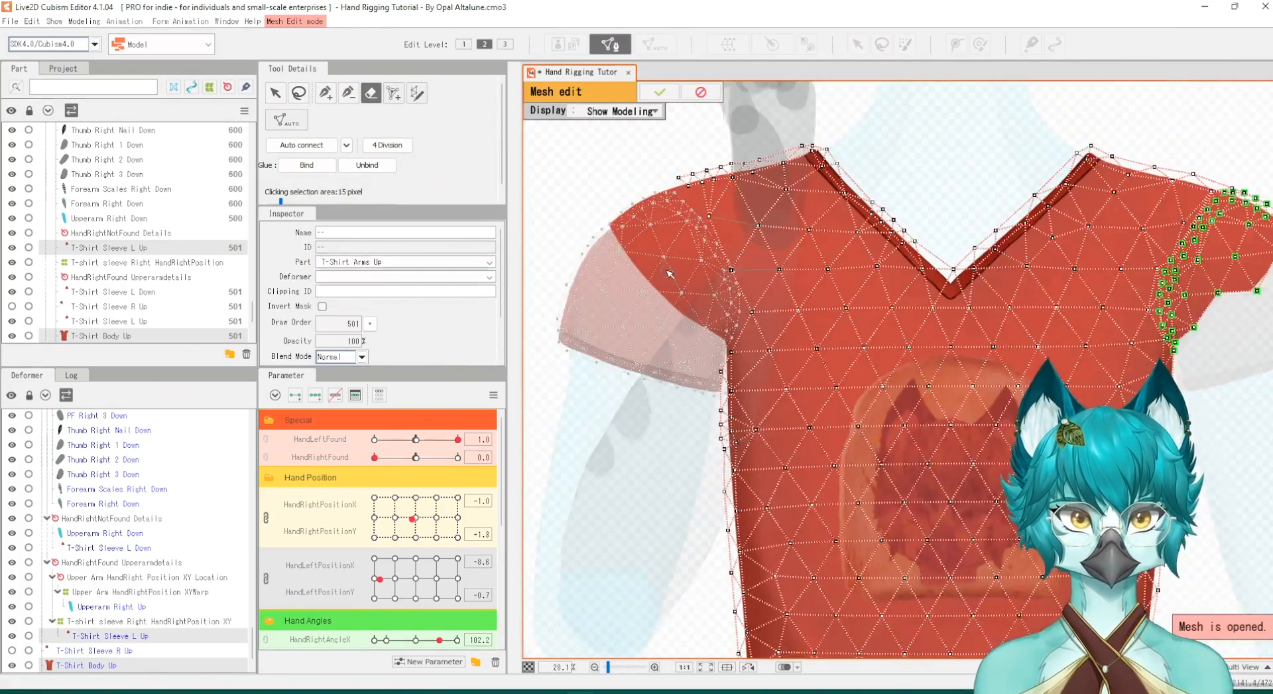
# Step: Clear the leftover body mesh vertices inside the sleeve overlap, from the shoulder edge down to the armpit
pyautogui.scroll(2, 634, 284)
pyautogui.click(276, 93)
pyautogui.moveTo(799, 267); pyautogui.dragTo(820, 256)
pyautogui.scroll(2, 768, 393)
pyautogui.moveTo(830, 475); pyautogui.dragTo(808, 443)
pyautogui.moveTo(788, 556); pyautogui.dragTo(806, 553)
pyautogui.scroll(-2, 666, 308)
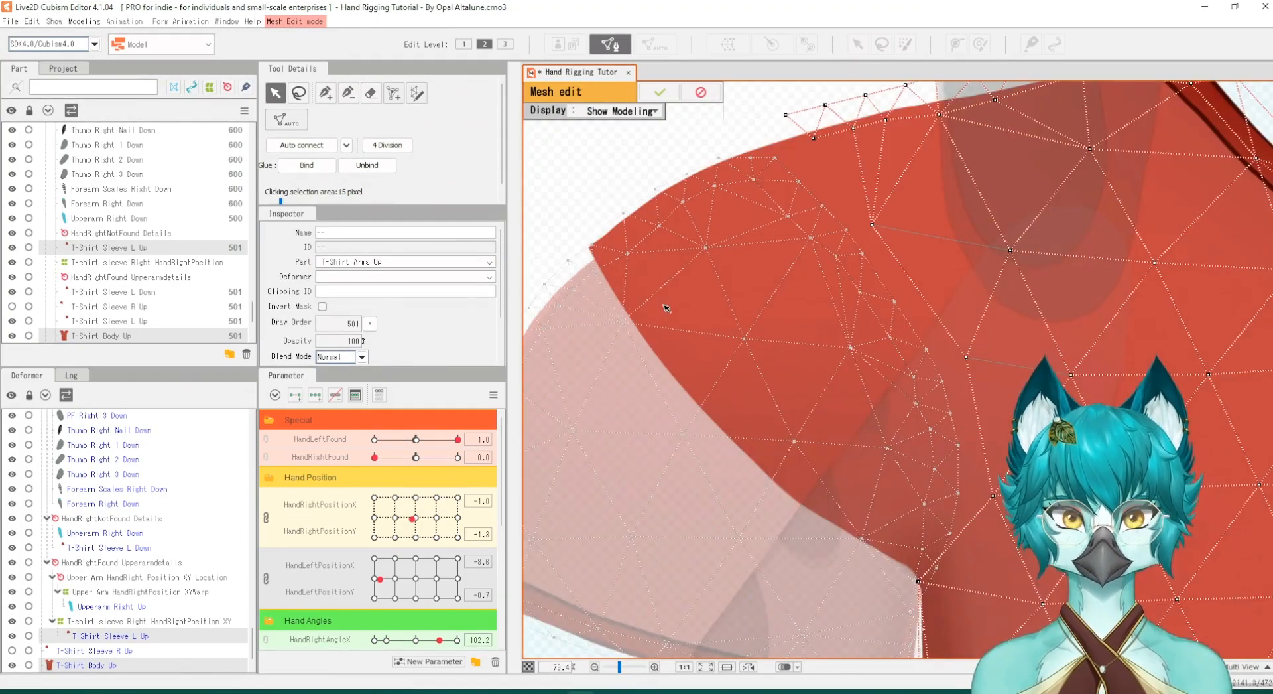
# Step: Add body mesh vertices exactly over the sleeve's vertices along the upper shoulder outline, connecting them to the remaining body mesh edge
pyautogui.scroll(2, 829, 279)
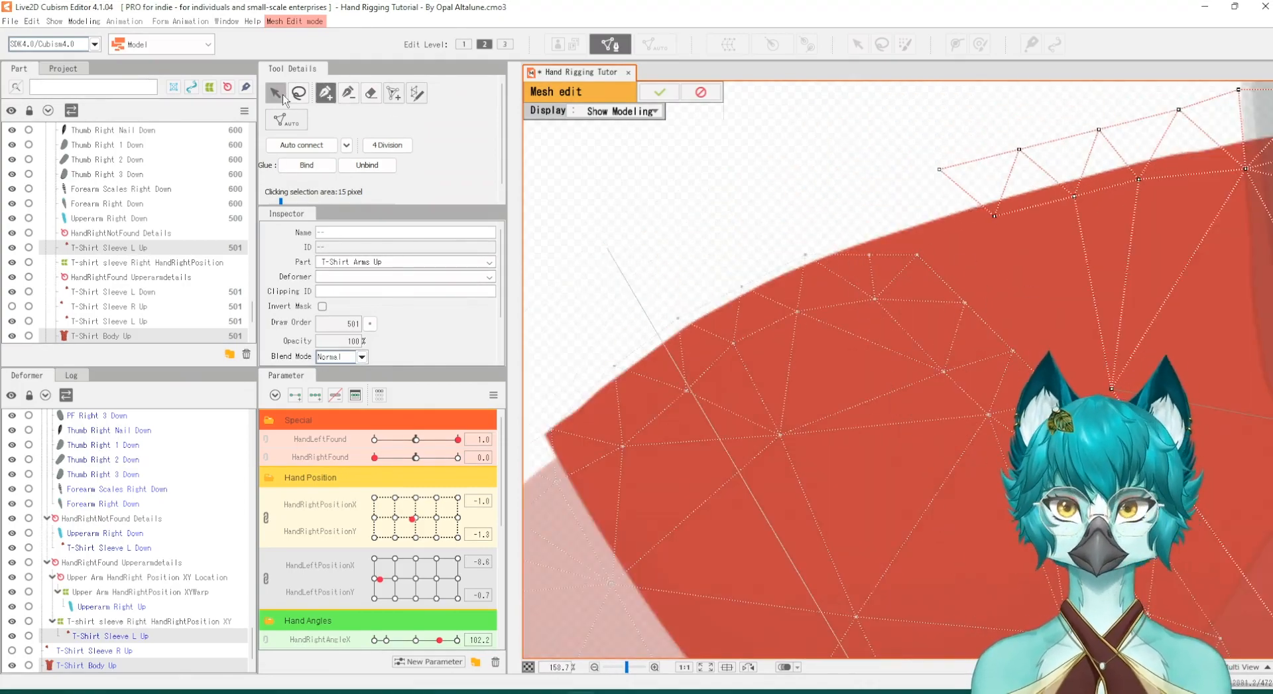
pyautogui.click(326, 93)
pyautogui.click(915, 255)
pyautogui.click(868, 255)
pyautogui.click(803, 255)
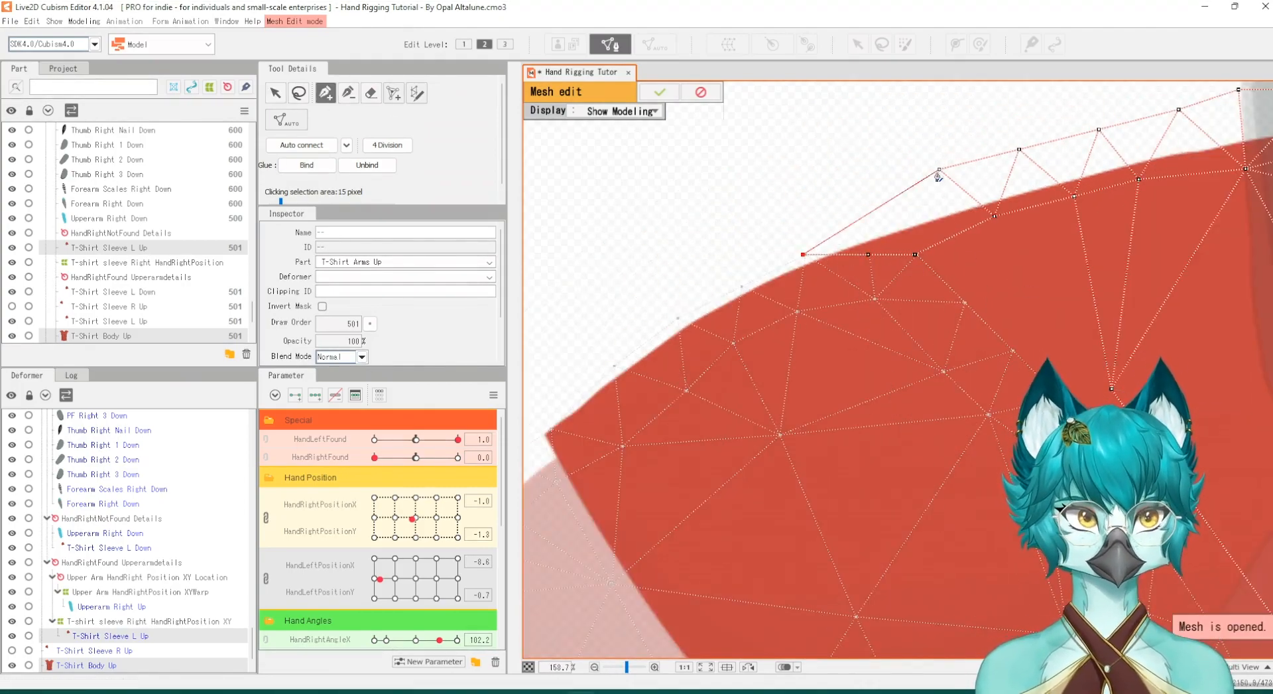
pyautogui.click(803, 255)
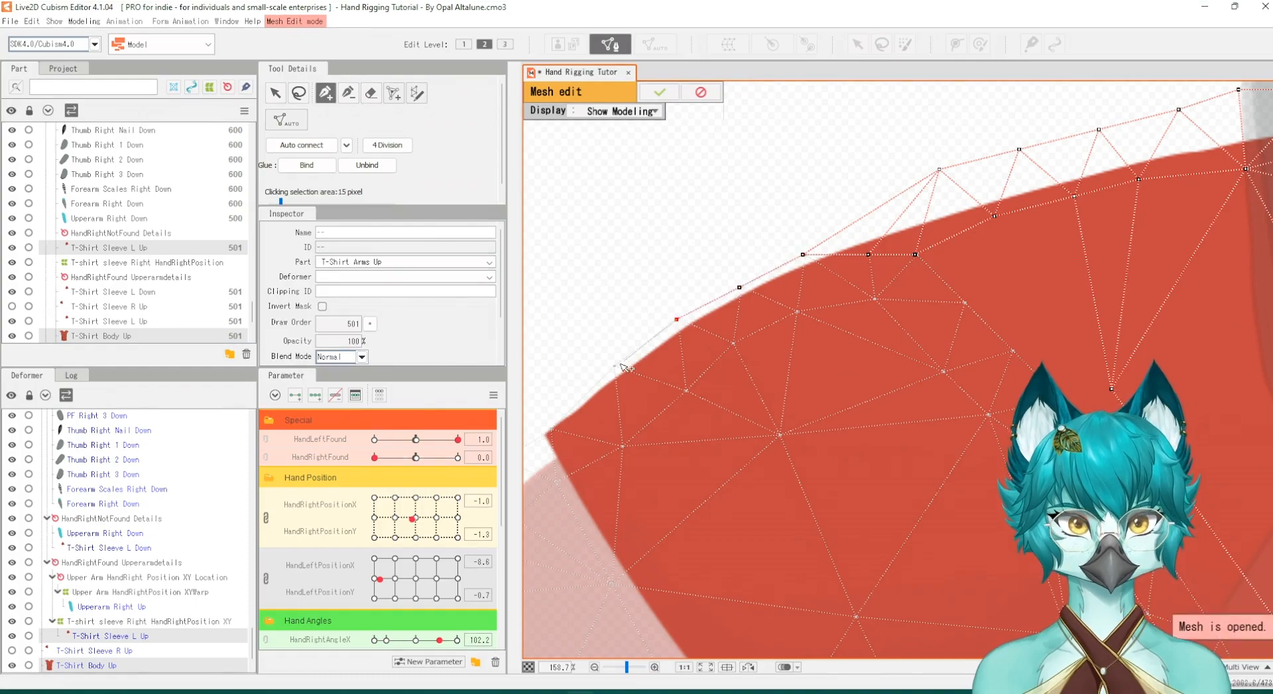
pyautogui.scroll(1, 619, 370)
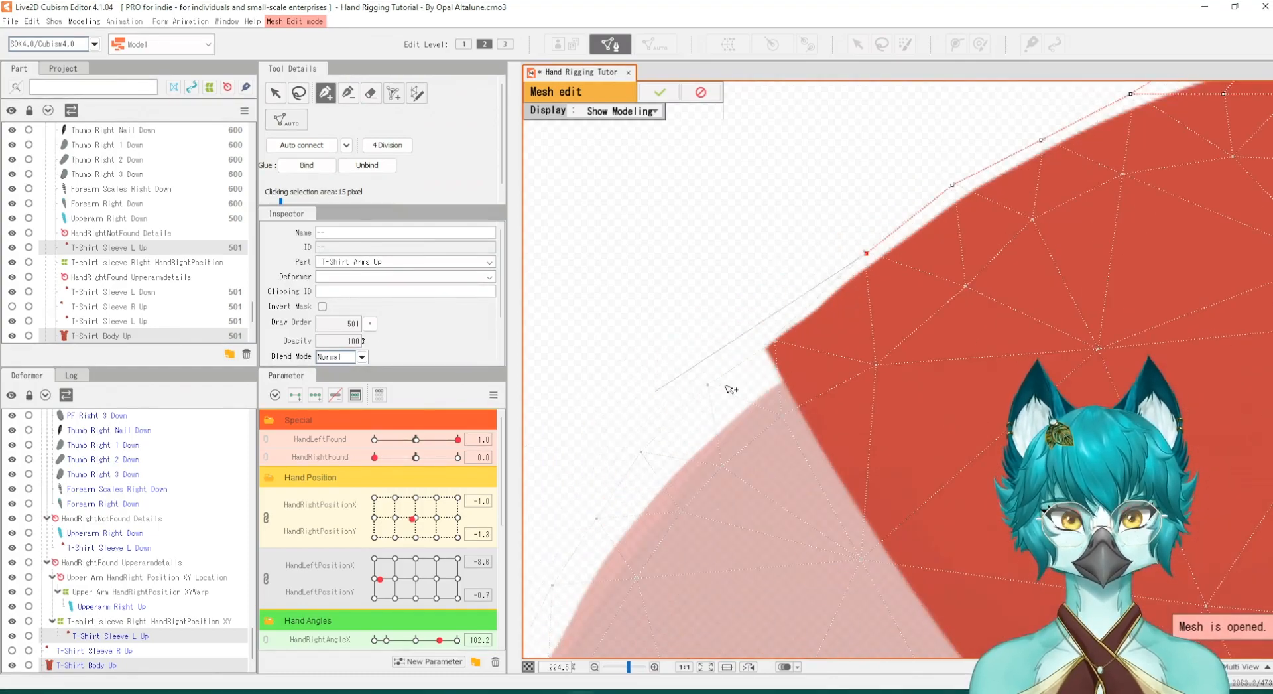
pyautogui.click(781, 412)
pyautogui.click(705, 383)
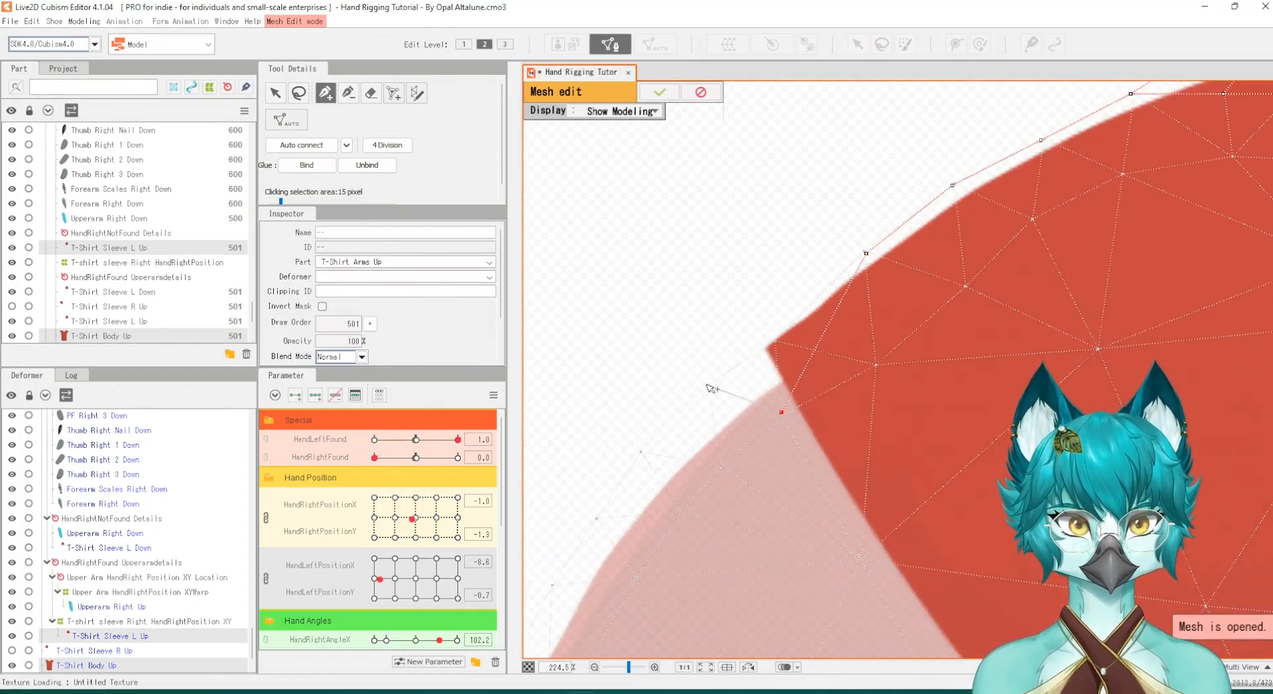
pyautogui.click(721, 465)
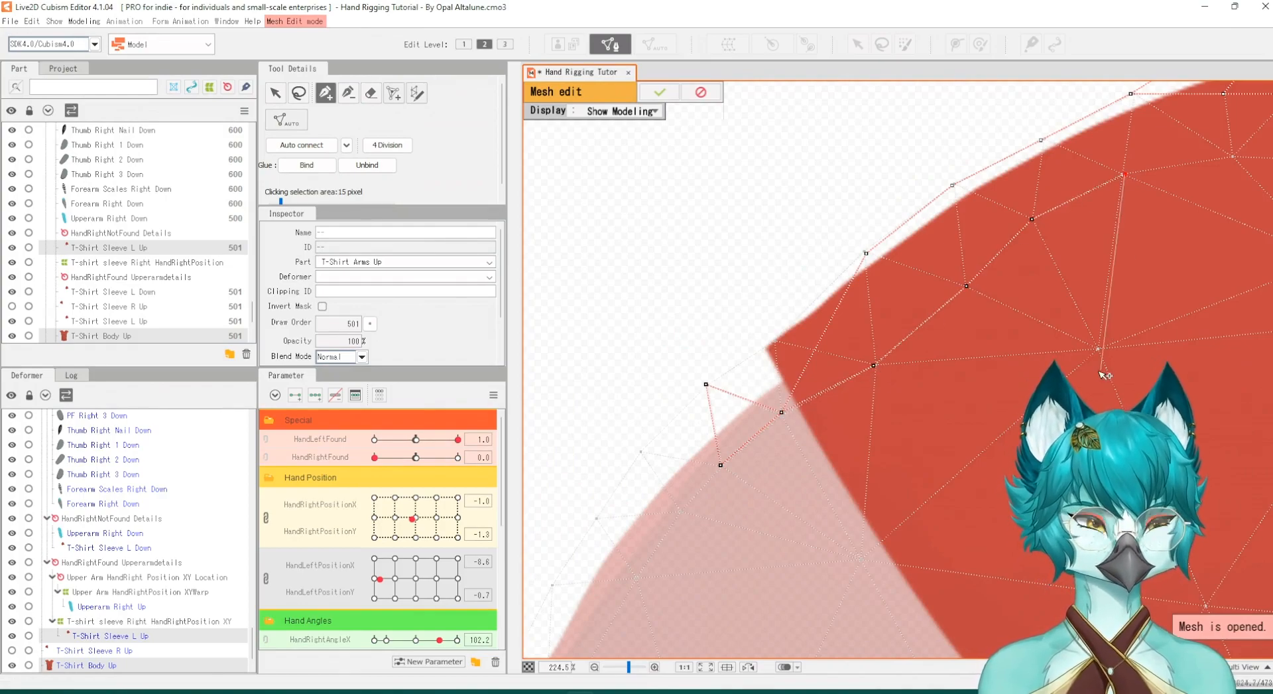
# Step: Add the inner row of body vertices over the sleeve mesh's points and connect it in triangles to the shoulder outline
pyautogui.click(874, 365)
pyautogui.click(860, 557)
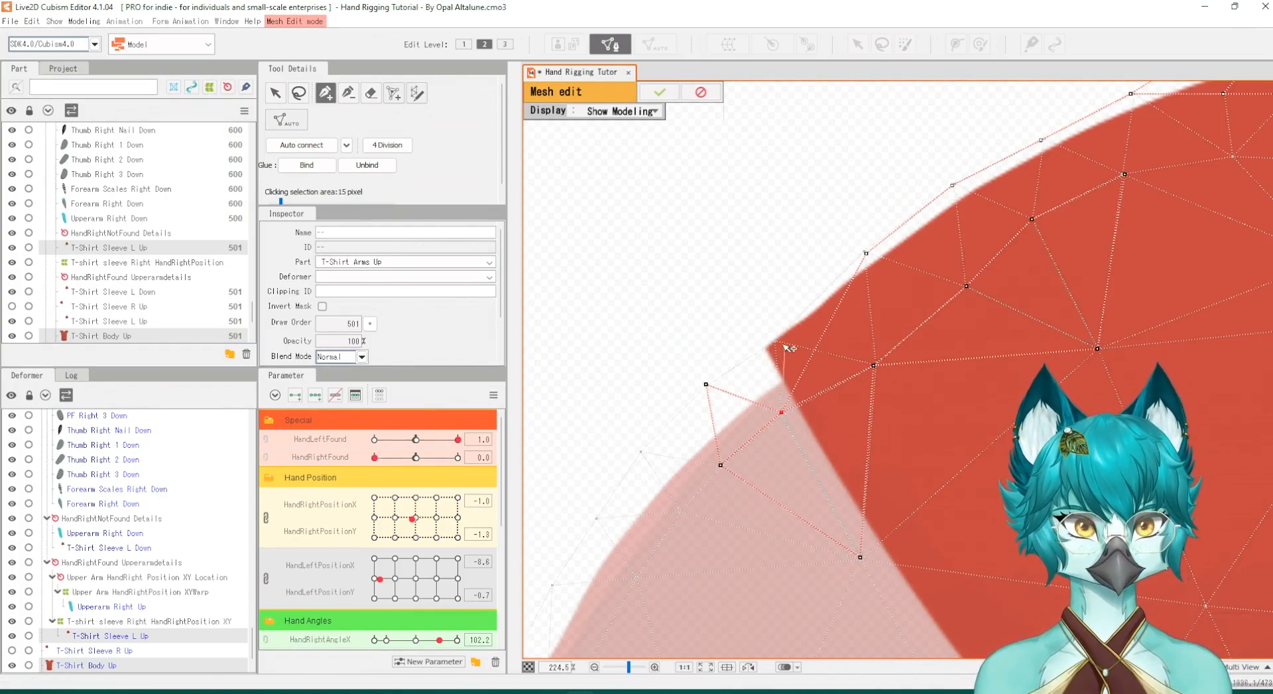
pyautogui.click(860, 558)
pyautogui.click(1098, 349)
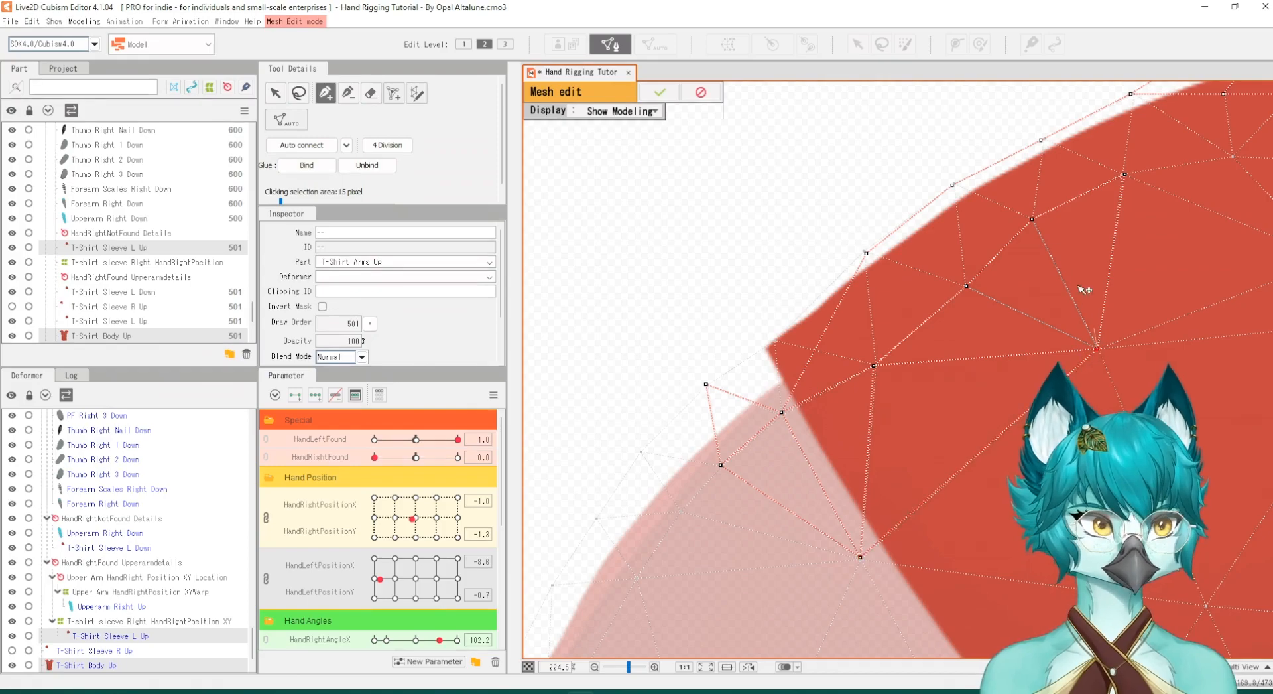
pyautogui.click(1032, 218)
pyautogui.click(1098, 348)
pyautogui.moveTo(1120, 341)
pyautogui.mouseDown()
pyautogui.moveTo(1163, 373)
pyautogui.moveTo(825, 309)
pyautogui.mouseUp()
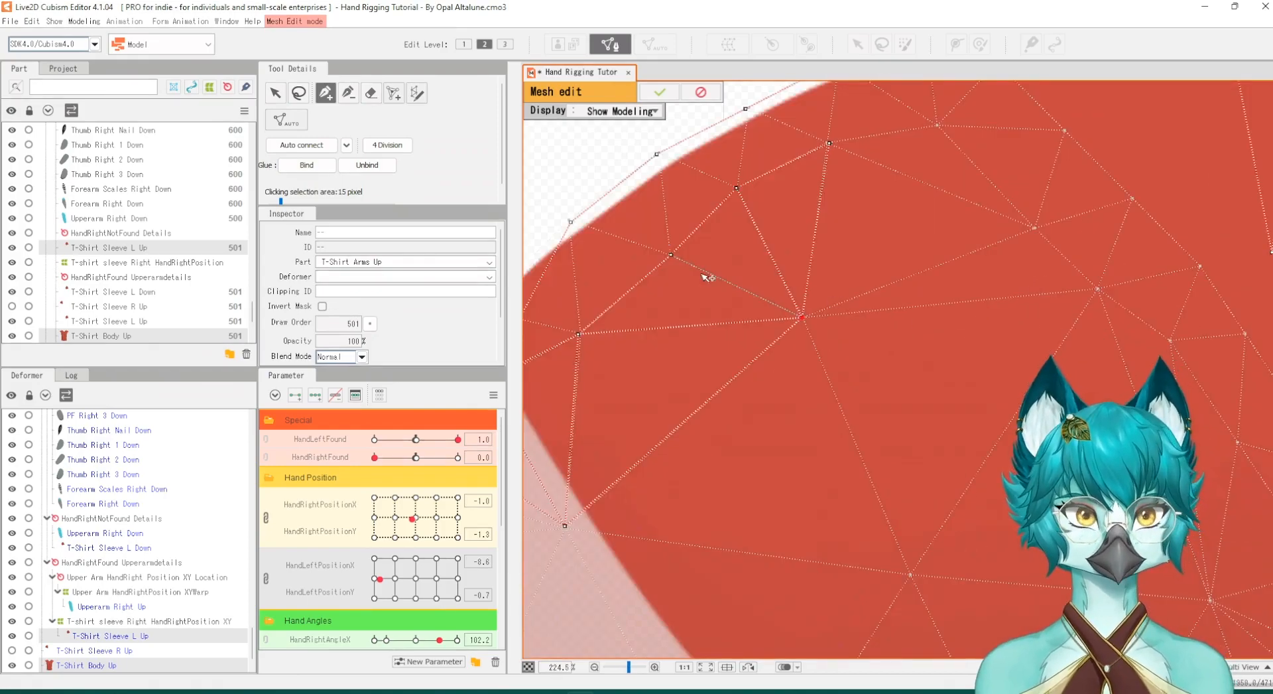
pyautogui.click(571, 222)
pyautogui.click(579, 333)
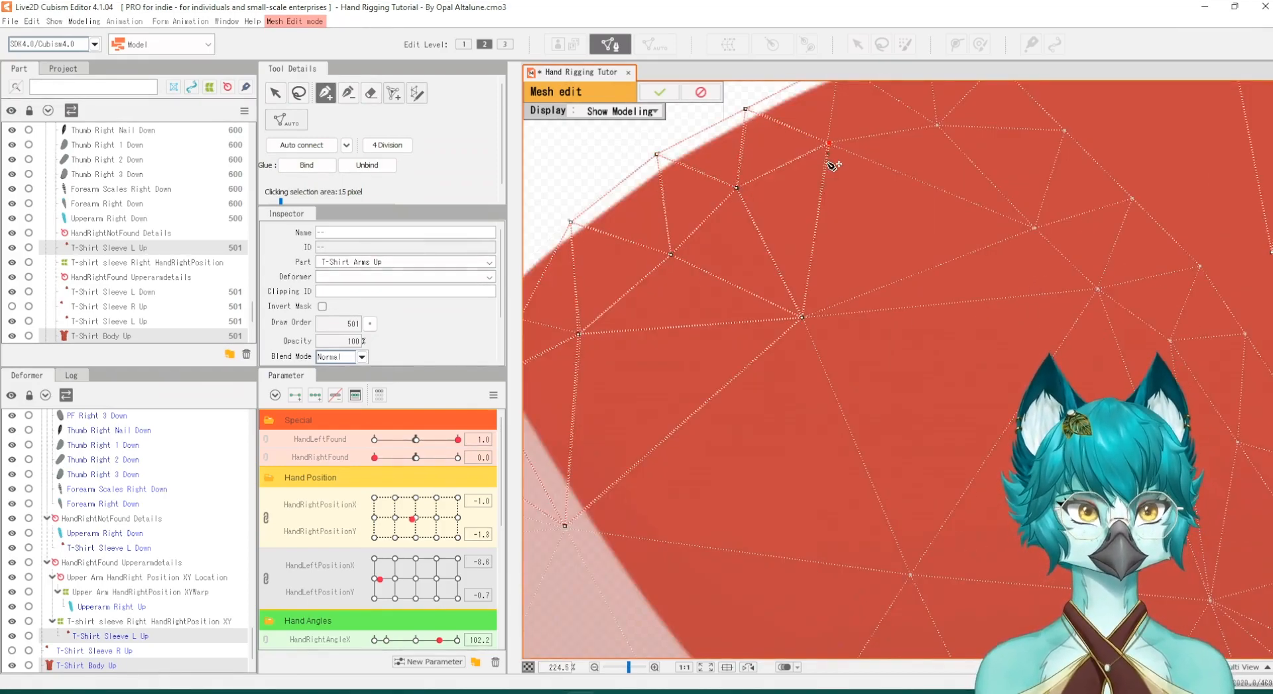
# Step: Extend the matching body triangles along the top of the sleeve toward the inner end of the shoulder overlap
pyautogui.scroll(-3, 828, 159)
pyautogui.moveTo(828, 160); pyautogui.dragTo(815, 193)
pyautogui.click(820, 126)
pyautogui.click(890, 171)
pyautogui.click(816, 183)
pyautogui.click(959, 243)
pyautogui.click(890, 170)
pyautogui.click(886, 126)
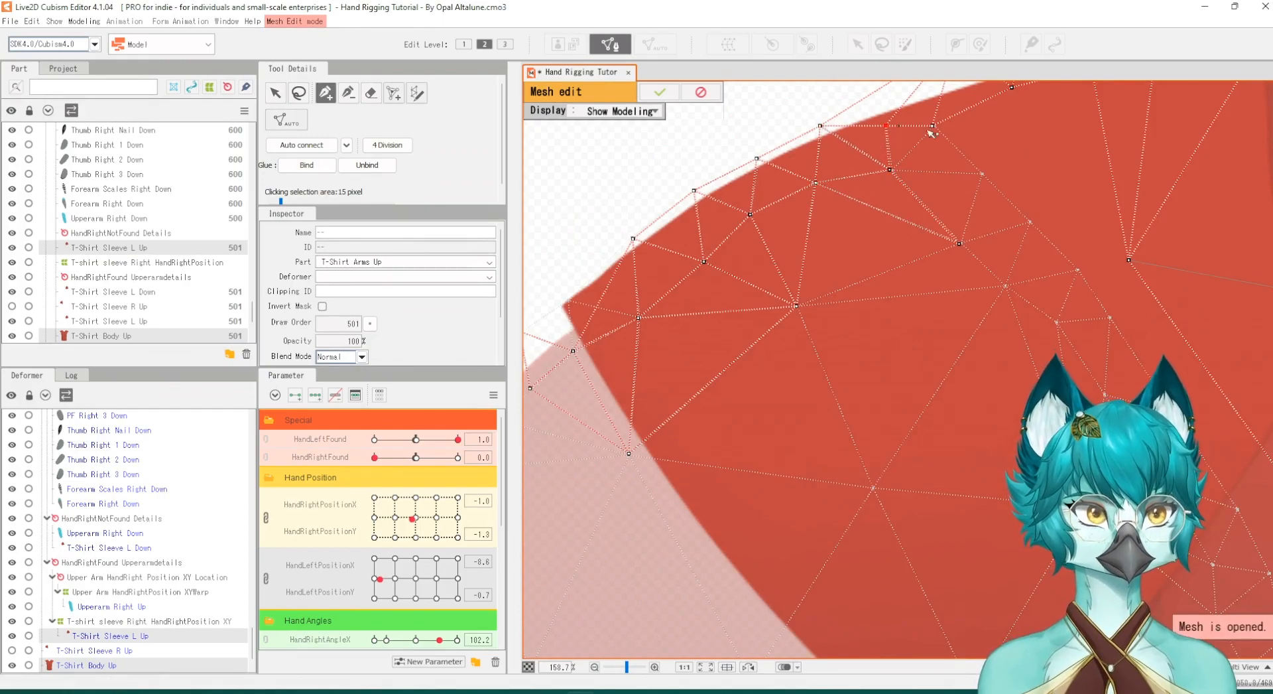
pyautogui.click(890, 170)
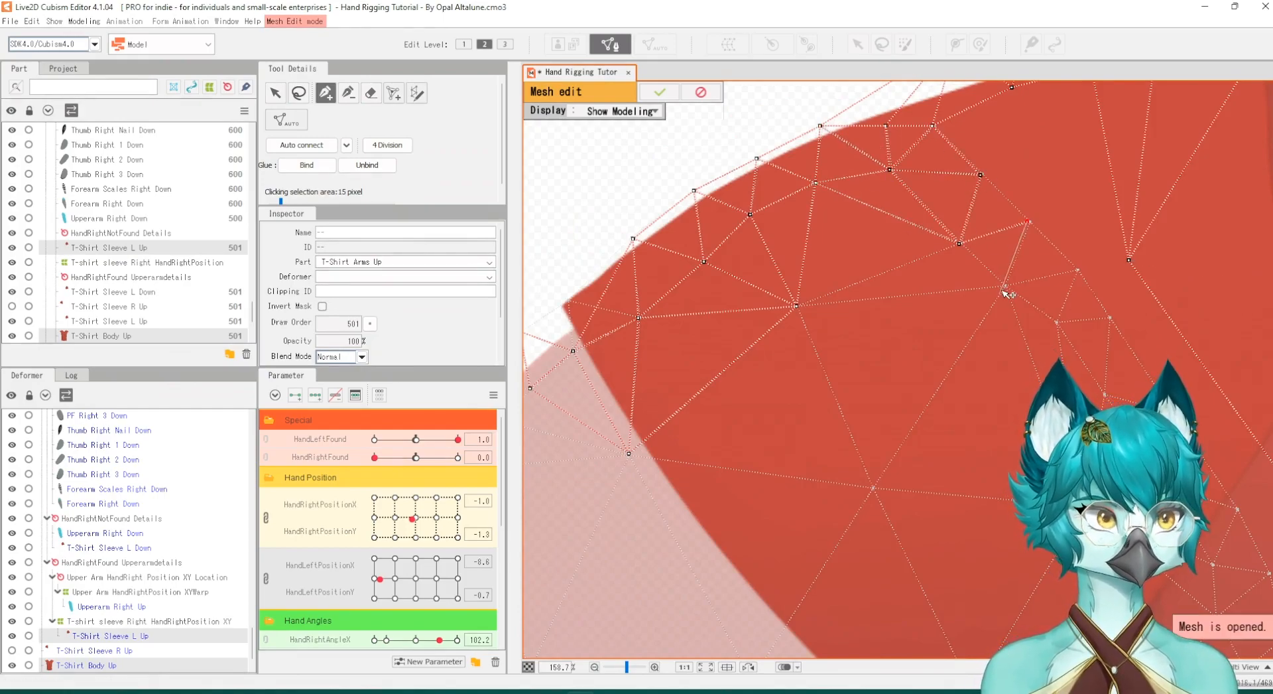
# Step: Connect body vertices into the sleeve's large central triangles, from the body's cut edge across to the inner seam
pyautogui.click(629, 454)
pyautogui.click(796, 306)
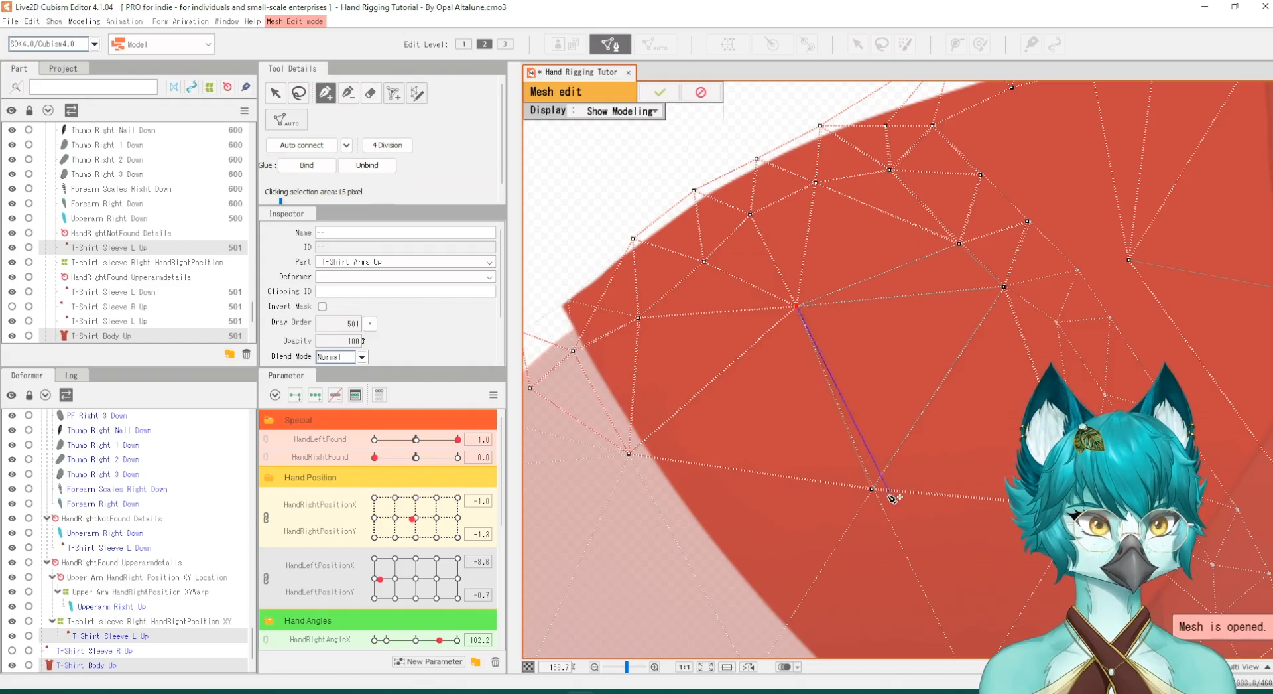
pyautogui.click(872, 489)
pyautogui.click(1004, 288)
pyautogui.click(796, 305)
pyautogui.click(960, 244)
pyautogui.click(1005, 287)
pyautogui.click(1057, 322)
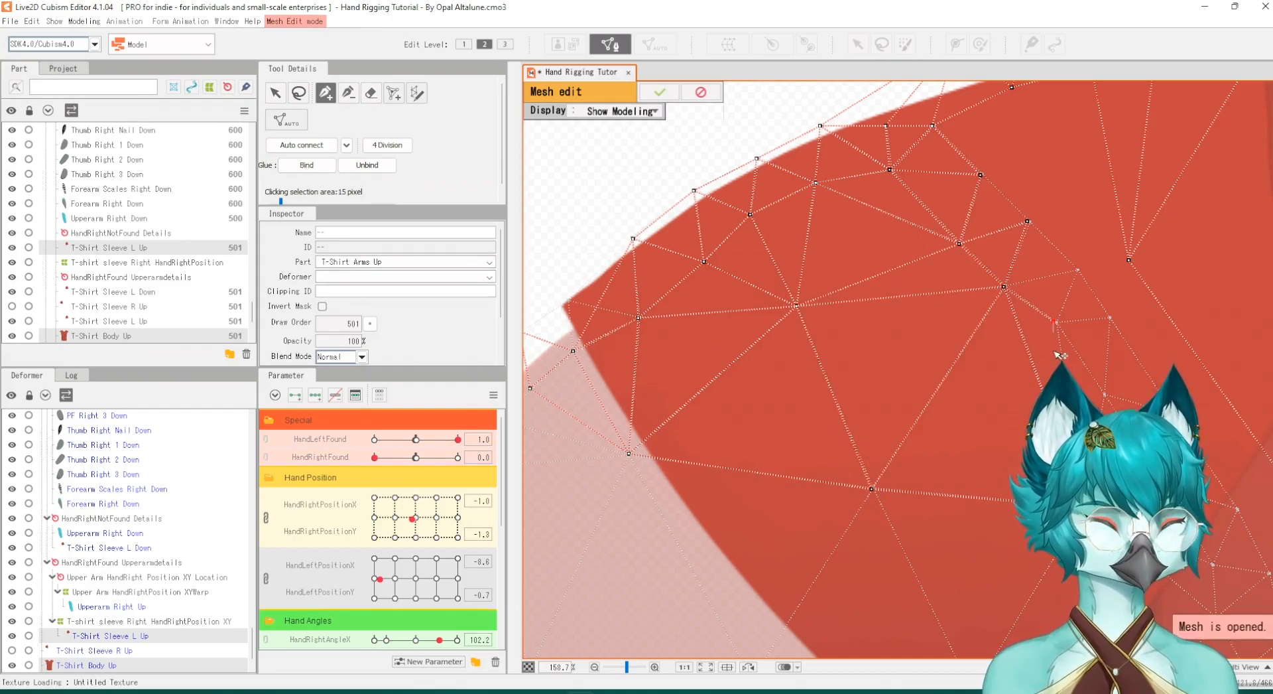
# Step: Continue the body vertices down the sleeve's curved inner seam, matching each sleeve point in the narrow triangle strip
pyautogui.click(1028, 221)
pyautogui.click(1077, 271)
pyautogui.click(1109, 317)
pyautogui.click(1104, 394)
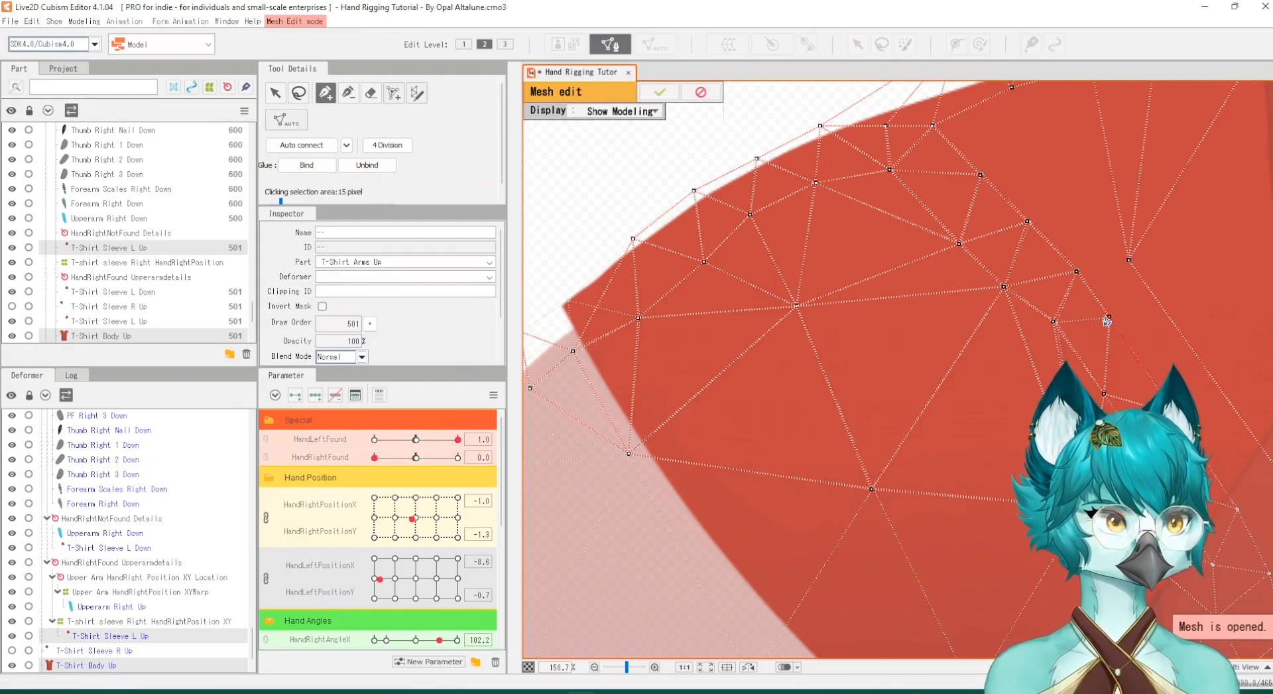
pyautogui.moveTo(1173, 414); pyautogui.dragTo(917, 299)
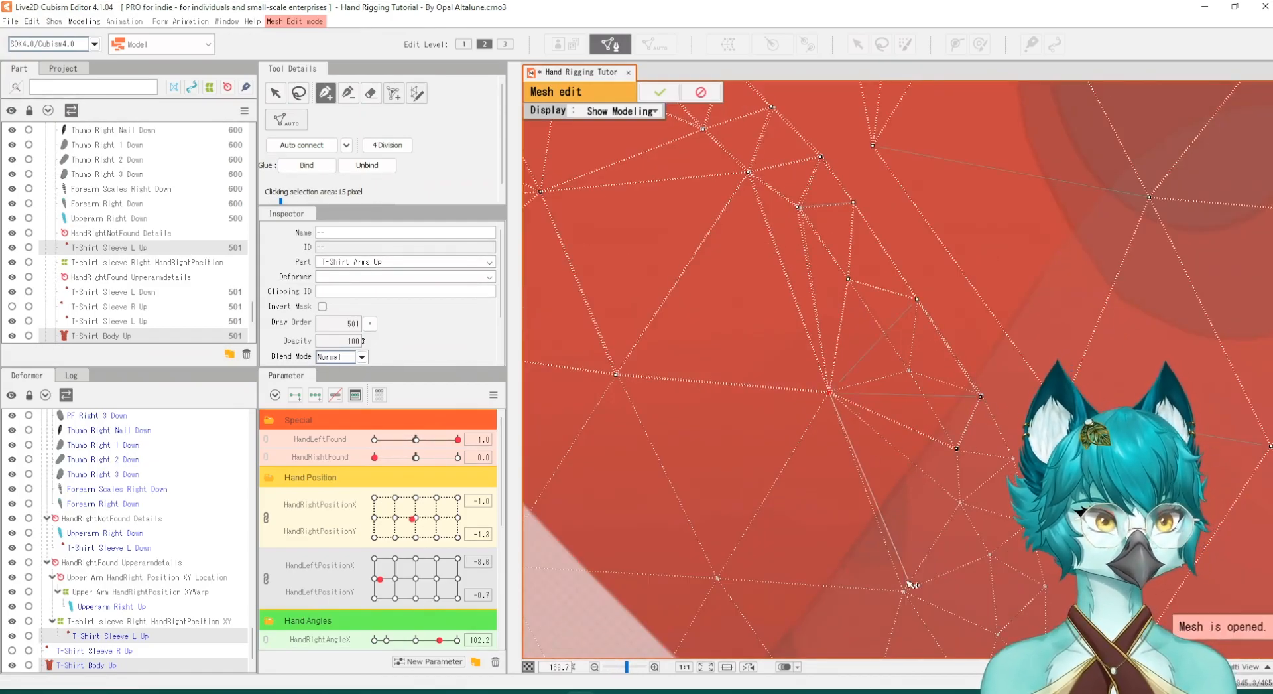
# Step: Add body mesh vertices over the sleeve points beyond the shirt body's cut edge and link them to the central triangles
pyautogui.scroll(-3, 730, 391)
pyautogui.click(756, 418)
pyautogui.click(913, 429)
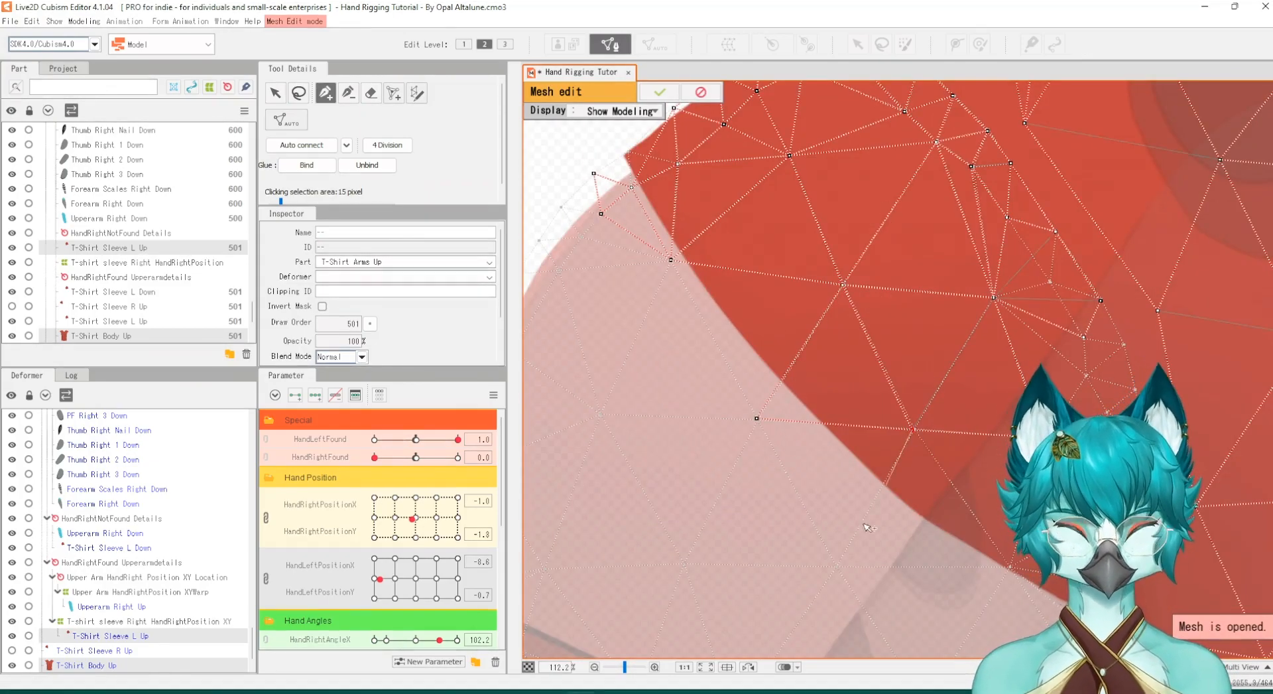
pyautogui.click(838, 567)
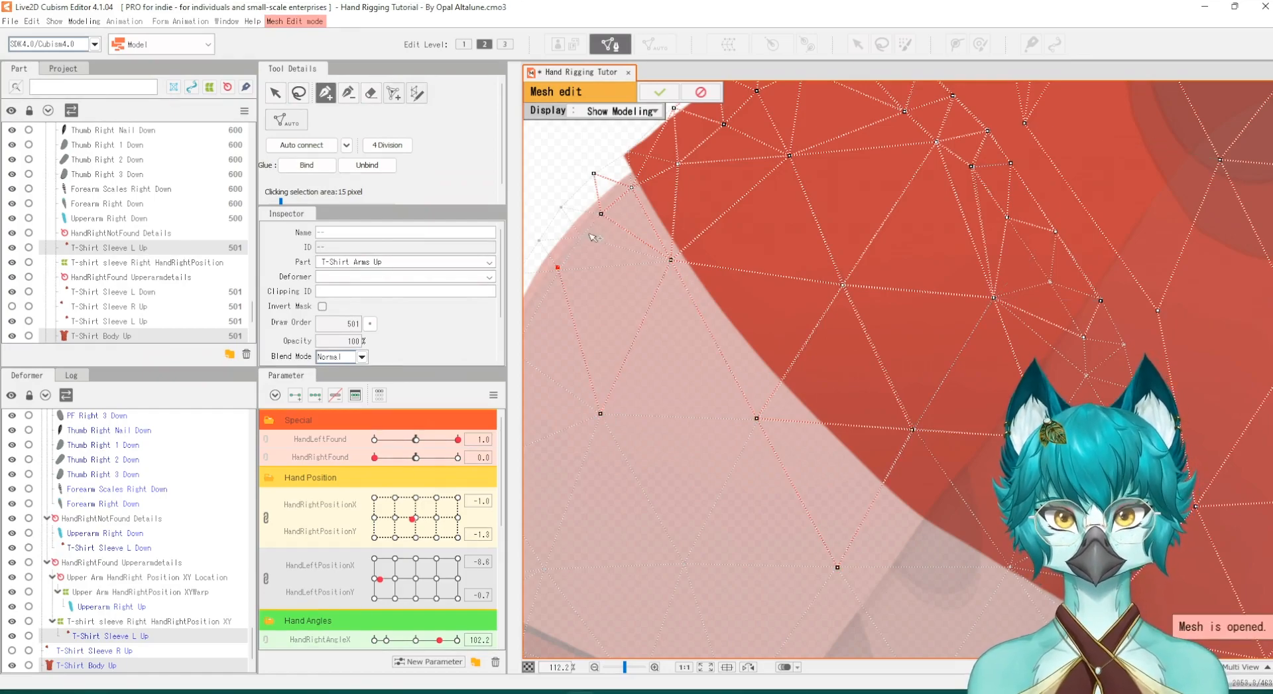
# Step: Add body vertices outside the sleeve's outer outline and connect them to the row just inside it
pyautogui.scroll(6, 720, 282)
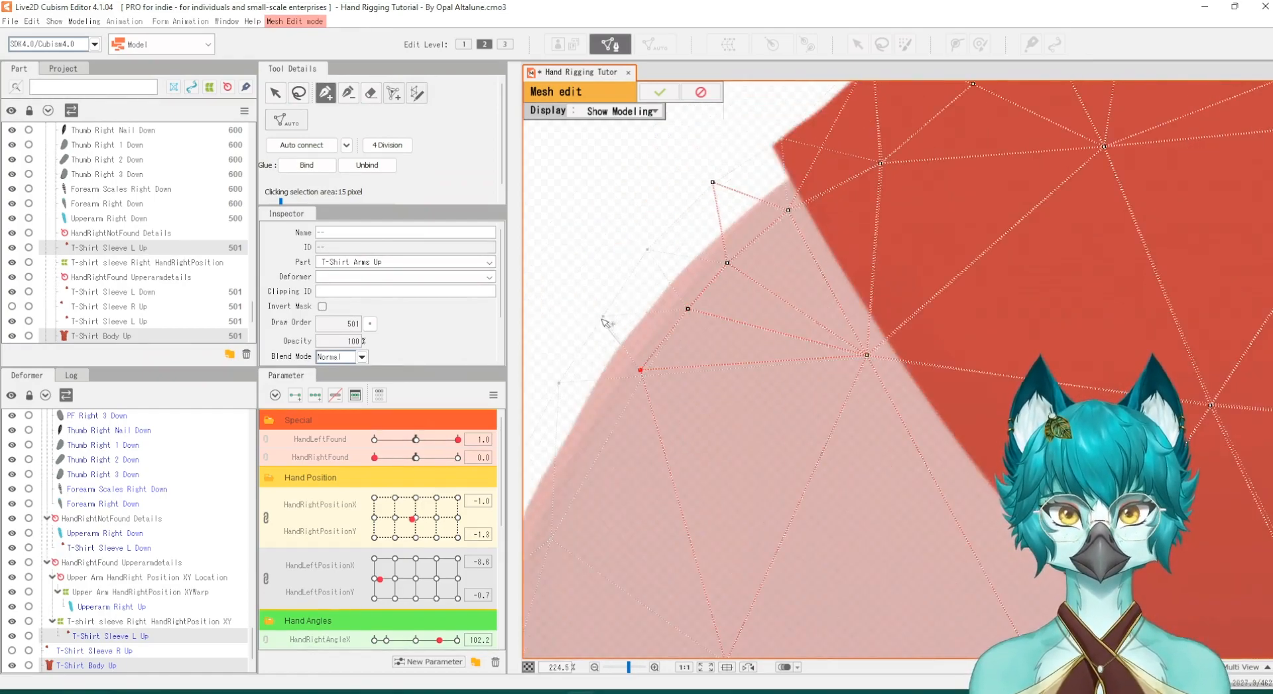
pyautogui.click(601, 318)
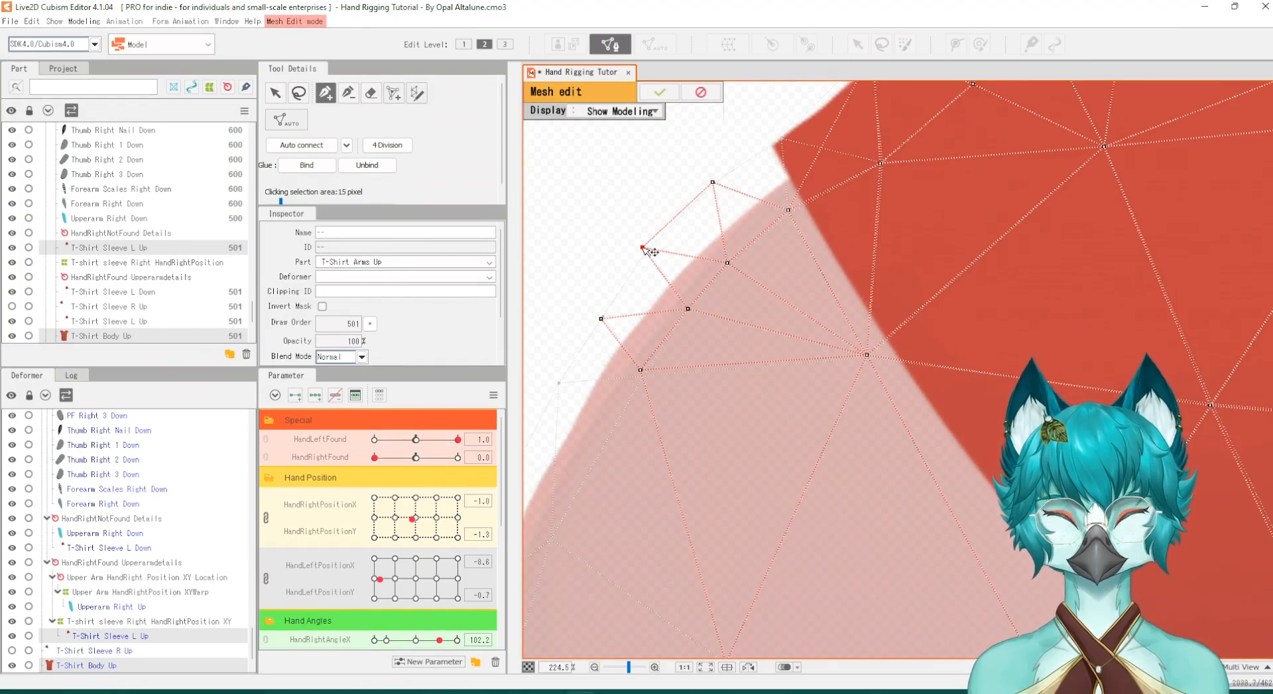
pyautogui.click(600, 318)
pyautogui.scroll(-2, 757, 370)
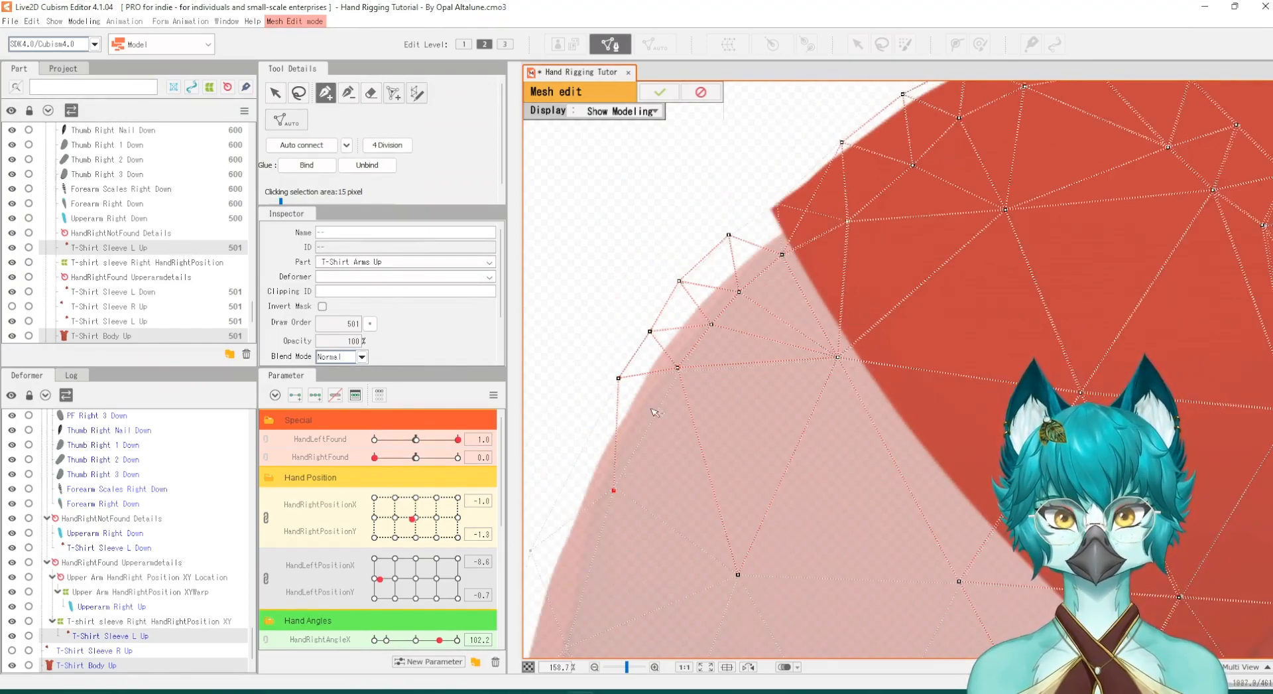
# Step: Add body vertices over the sleeve points in its lower area and connect them to the body's cut edge near the armpit
pyautogui.click(737, 575)
pyautogui.scroll(-2, 957, 586)
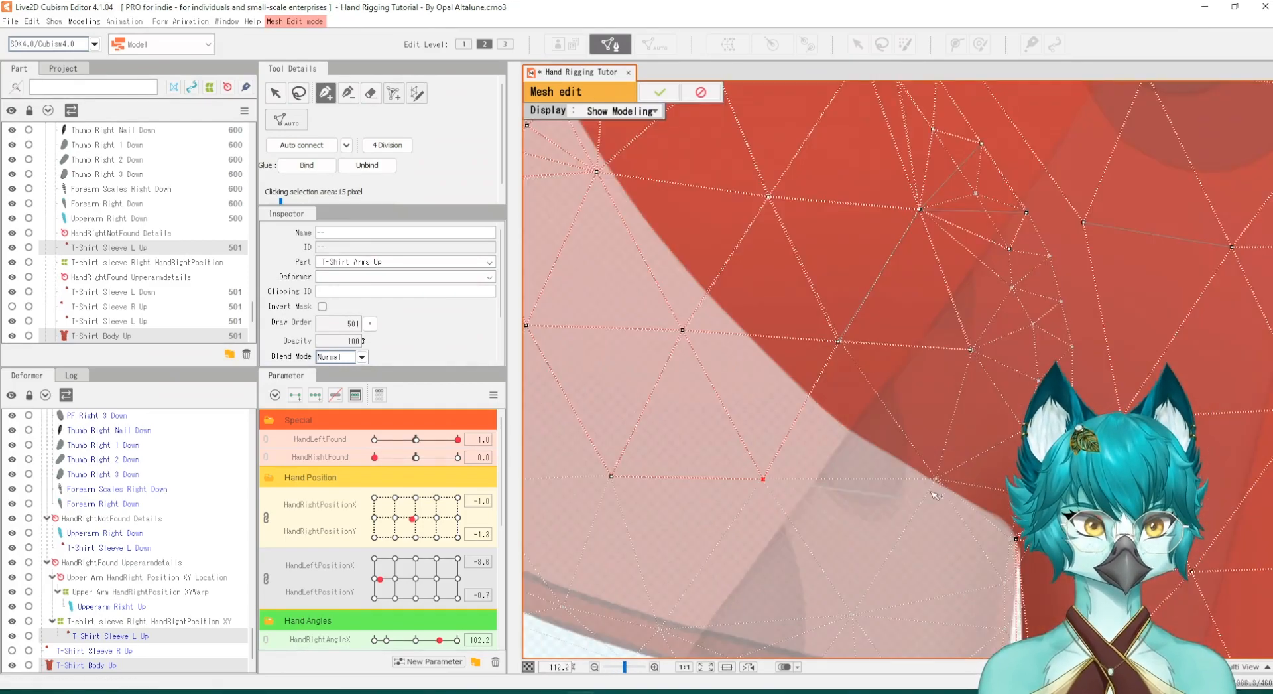
pyautogui.click(838, 341)
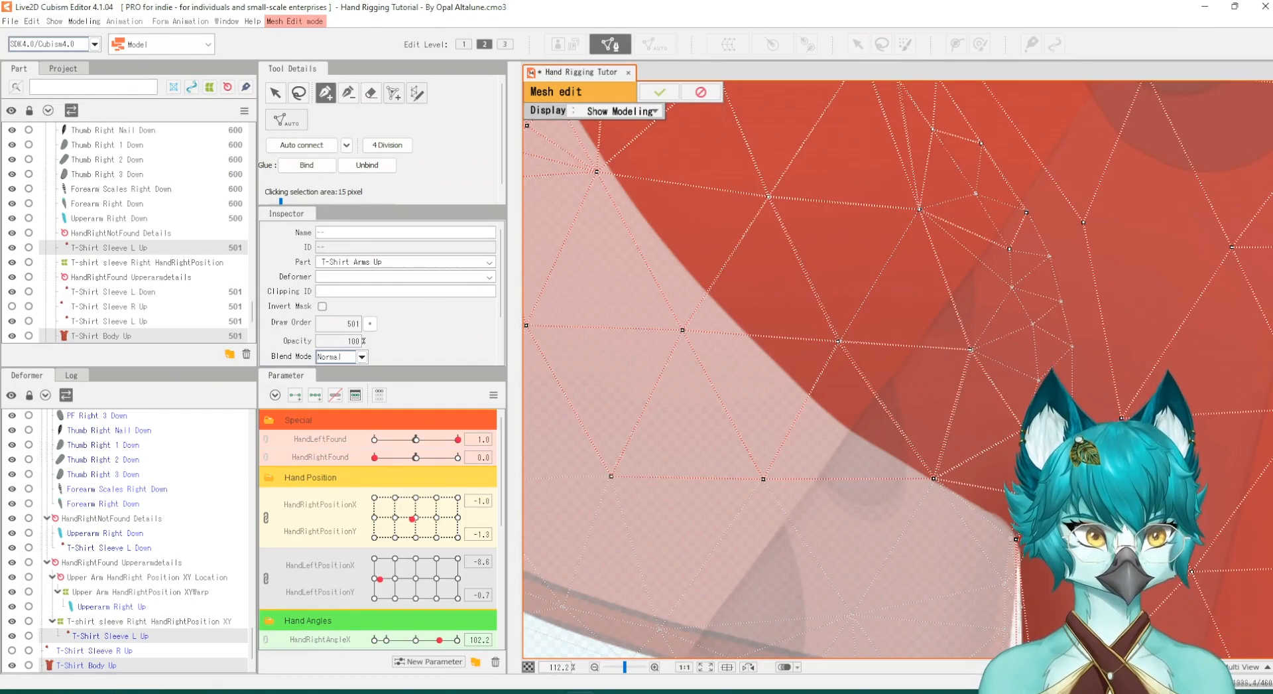
pyautogui.scroll(3, 1002, 502)
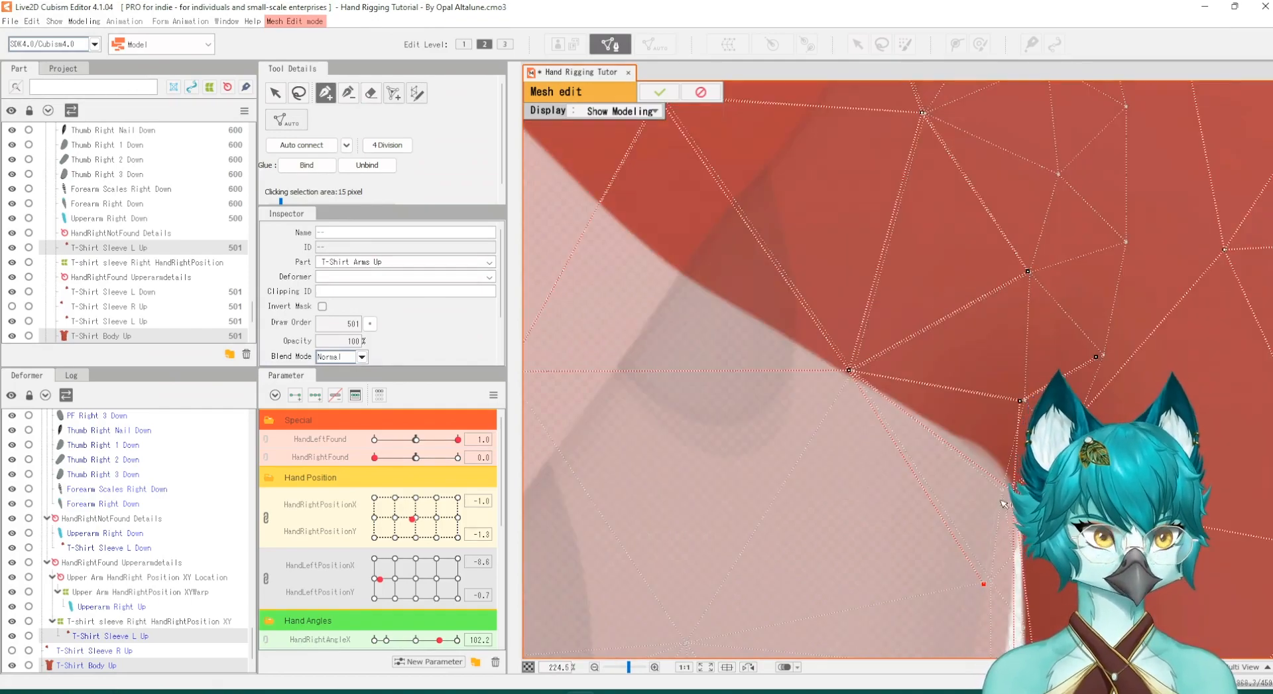
pyautogui.scroll(-2, 986, 572)
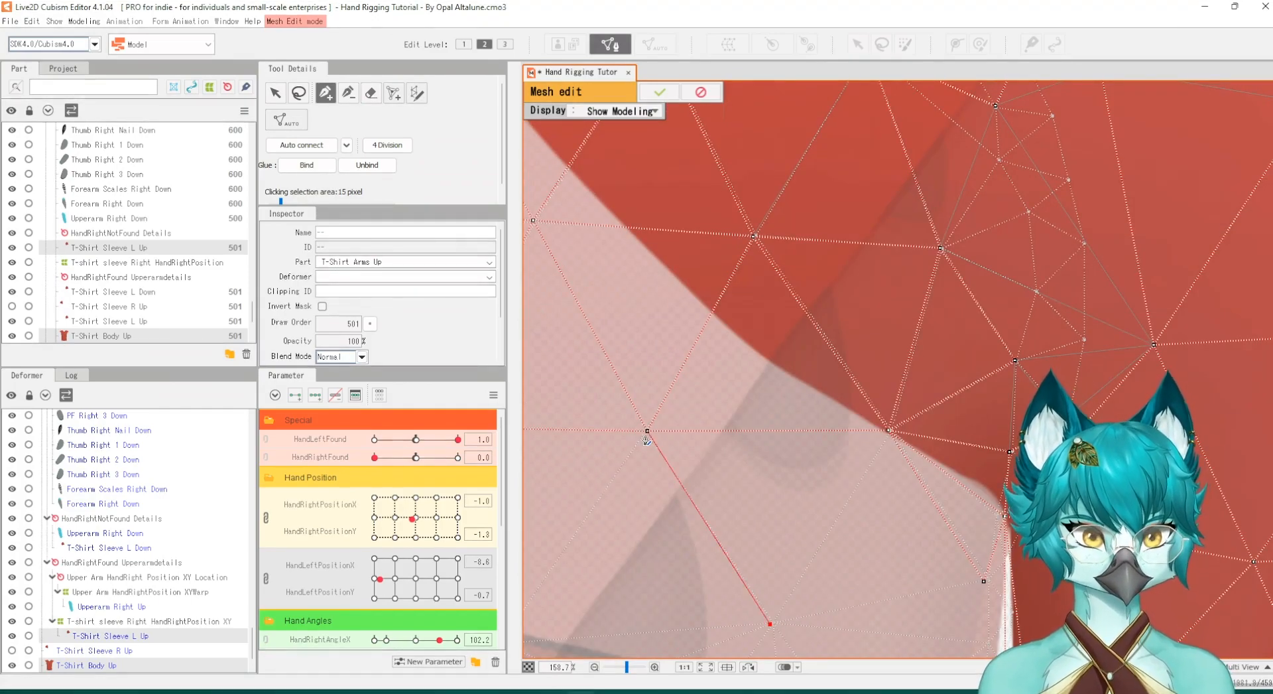
pyautogui.click(770, 623)
# Step: Link the upper inner-seam vertices with each other and with the surrounding shirt body vertices to close the triangles beside the strip
pyautogui.scroll(-2, 796, 623)
pyautogui.scroll(1, 858, 229)
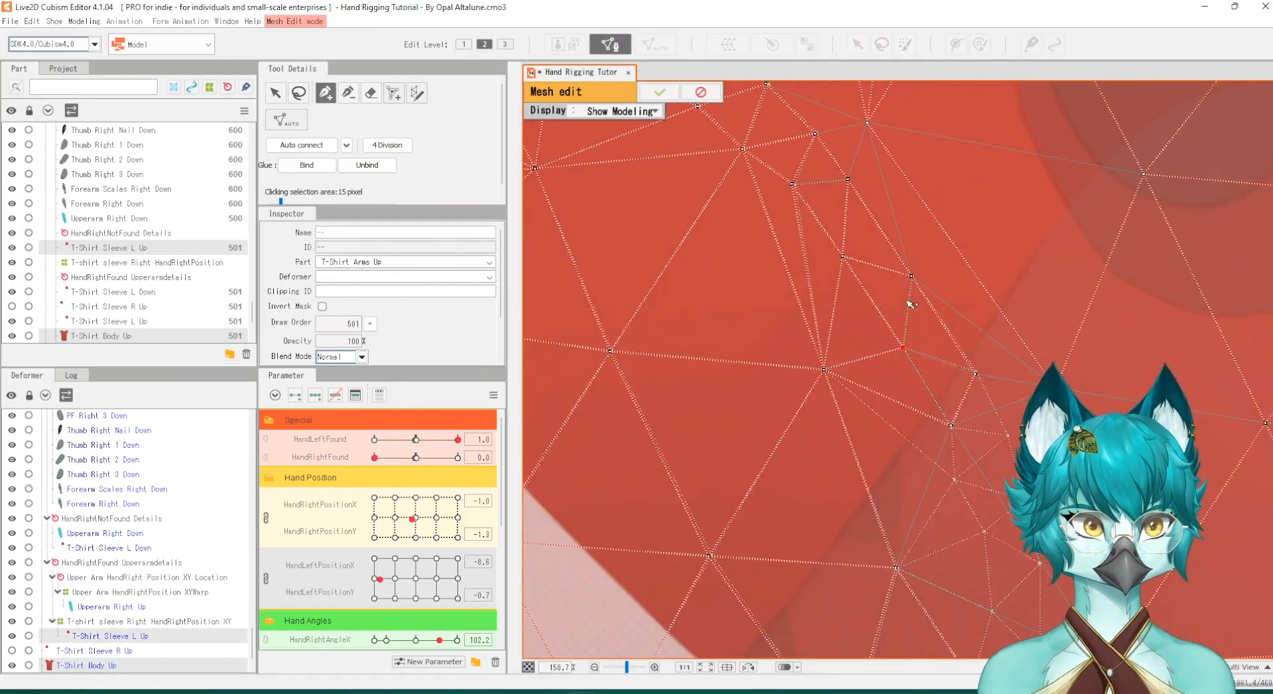
pyautogui.click(910, 277)
pyautogui.click(868, 124)
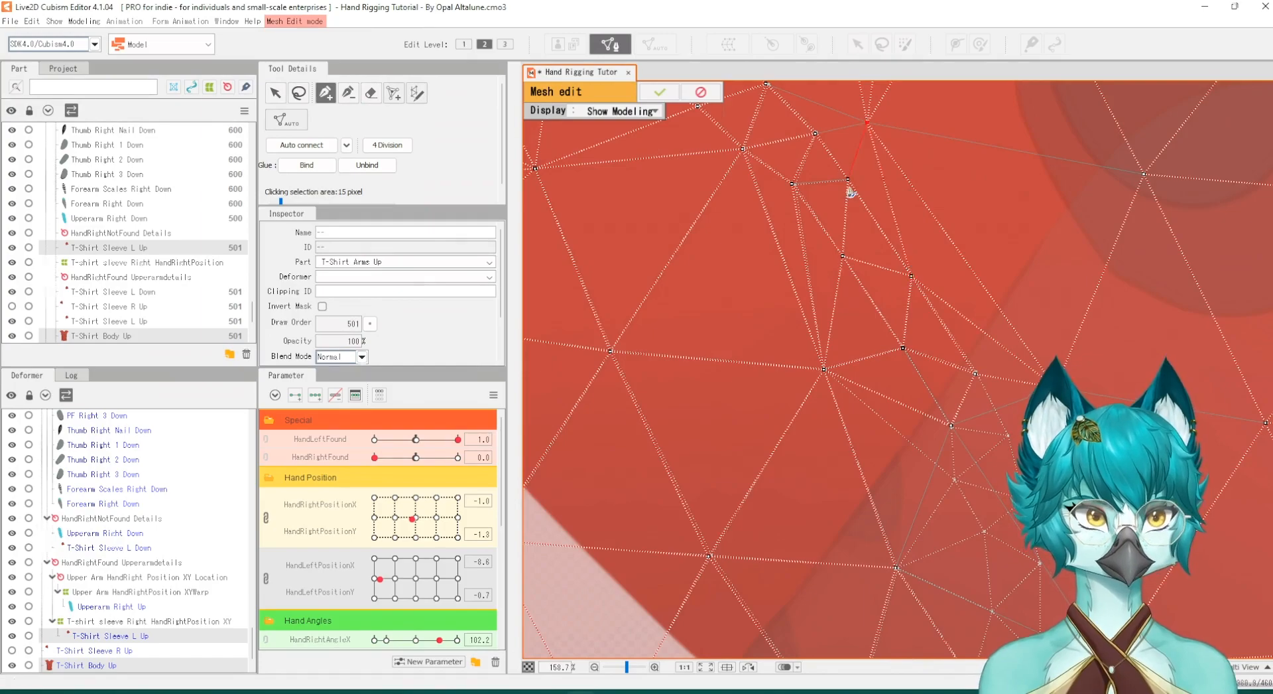
pyautogui.click(848, 180)
pyautogui.click(816, 135)
pyautogui.click(867, 124)
pyautogui.click(1143, 174)
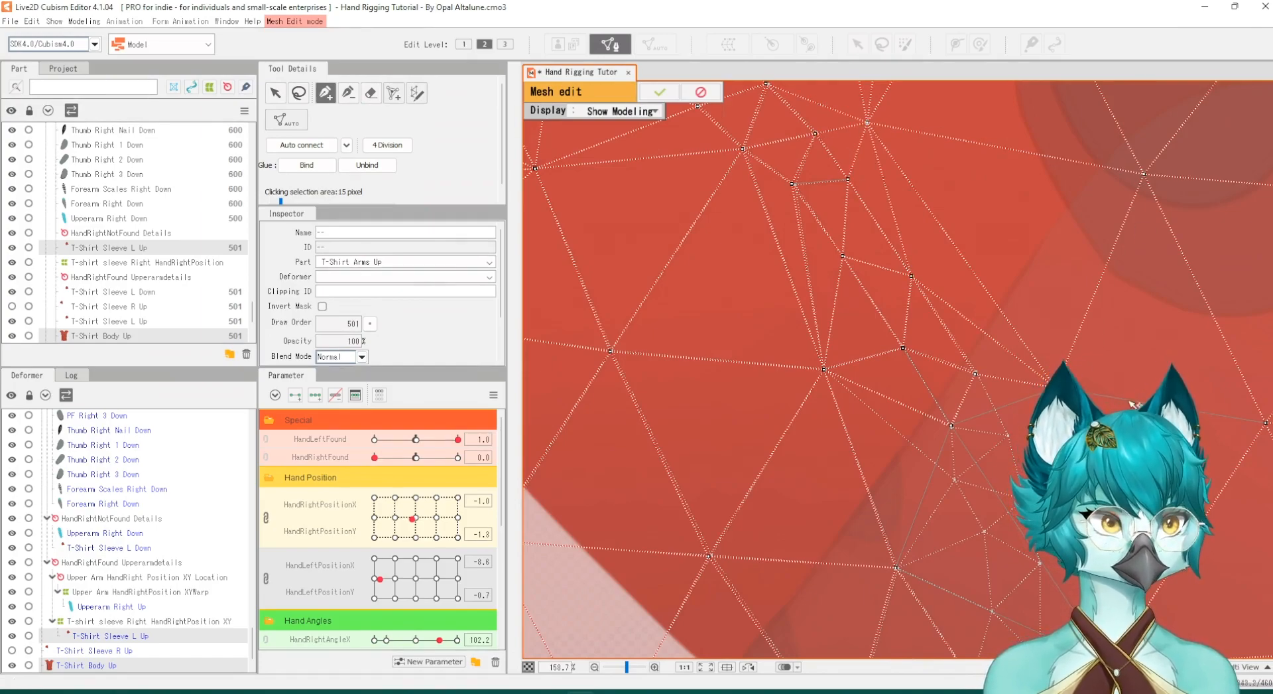
pyautogui.click(1266, 422)
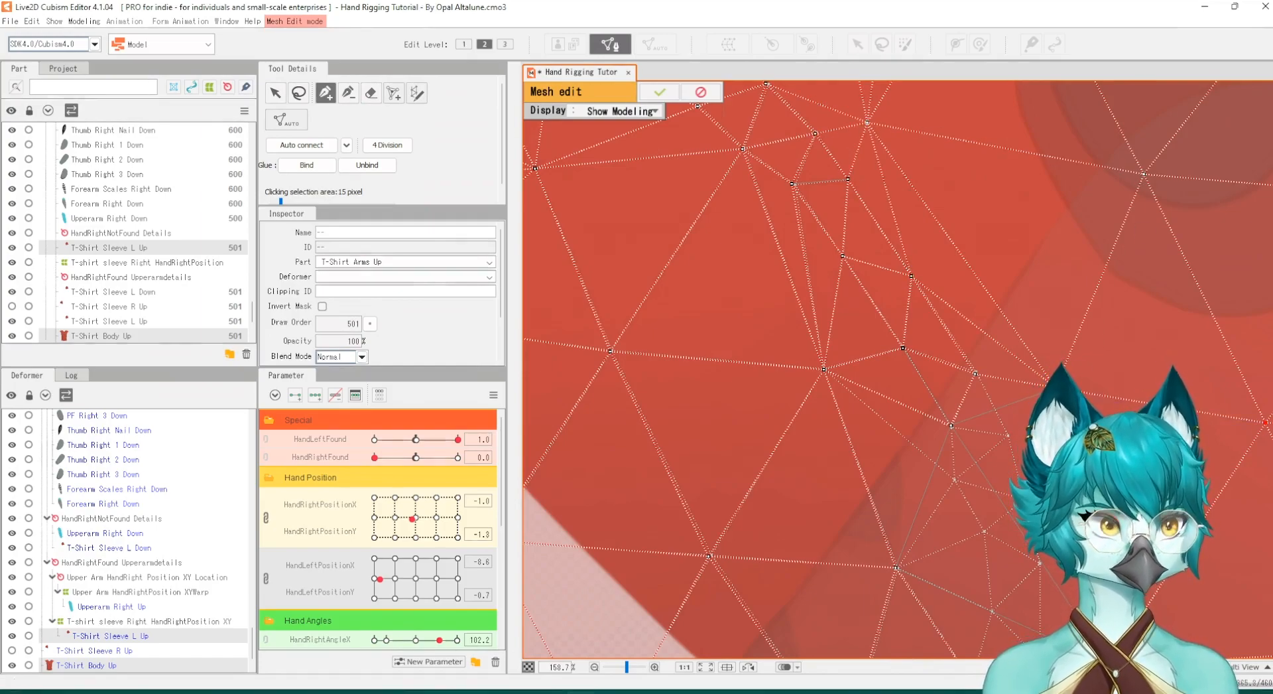
pyautogui.click(1007, 436)
pyautogui.click(1026, 500)
# Step: Connect the remaining body vertices along the lower inner seam toward the armpit, matching the sleeve's triangle strip
pyautogui.scroll(-4, 961, 440)
pyautogui.scroll(4, 910, 449)
pyautogui.click(840, 310)
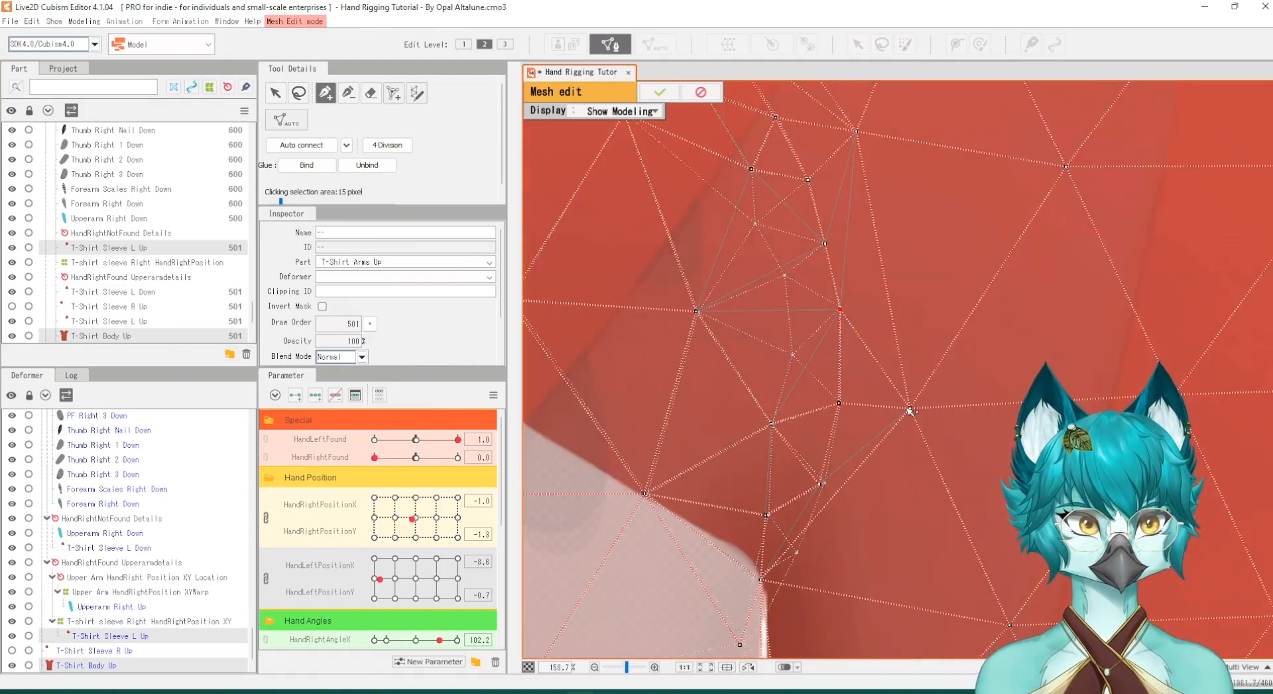
pyautogui.click(762, 580)
pyautogui.scroll(-4, 887, 580)
pyautogui.scroll(4, 915, 421)
pyautogui.click(913, 356)
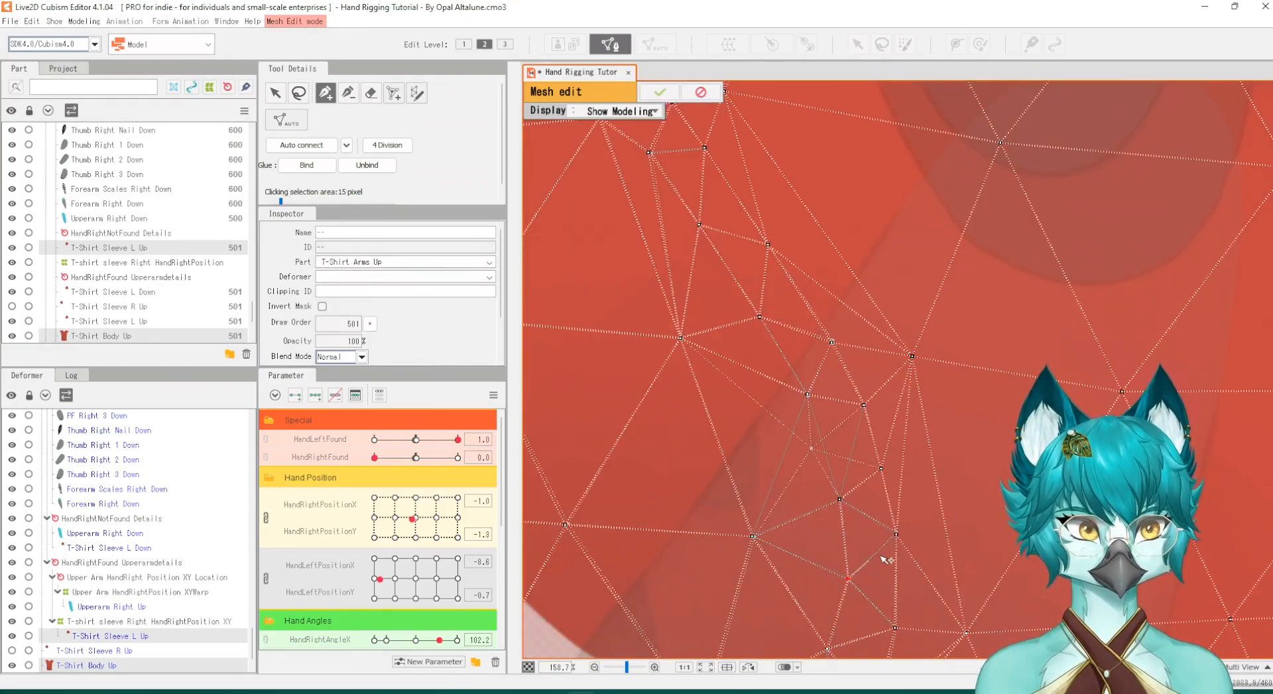
pyautogui.click(753, 535)
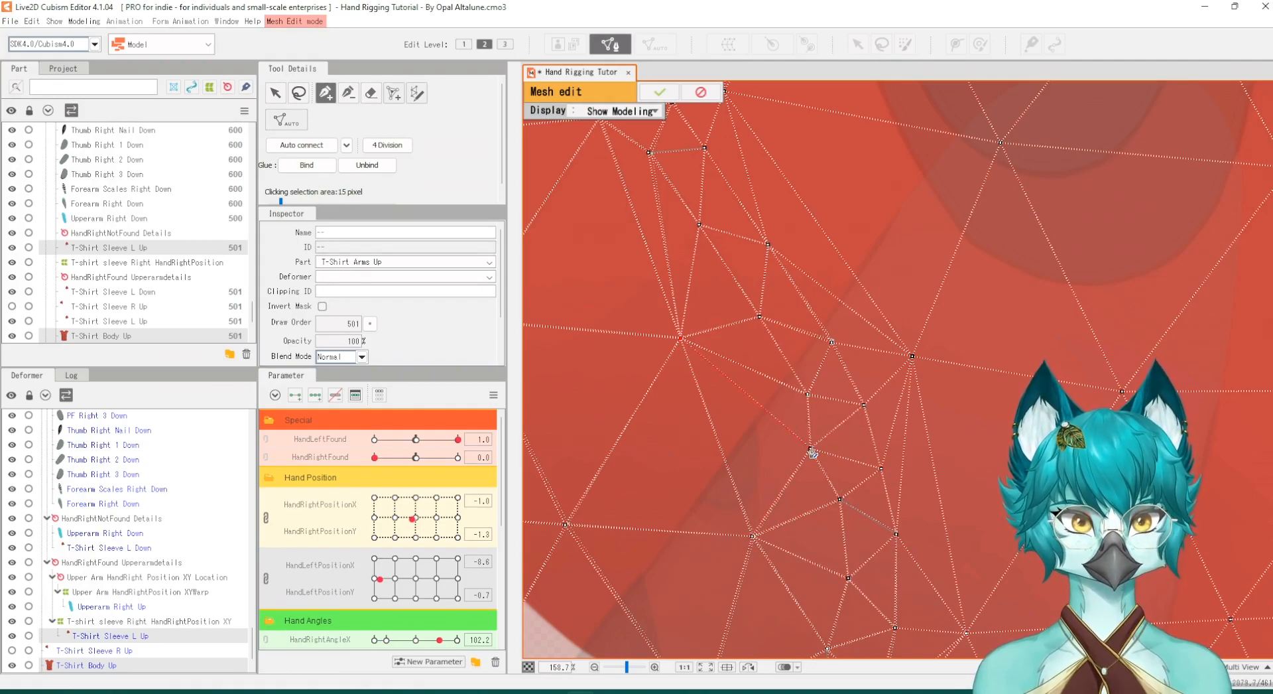
# Step: Return to vertex selection and apply the shirt body's mesh edit
pyautogui.scroll(-6, 888, 526)
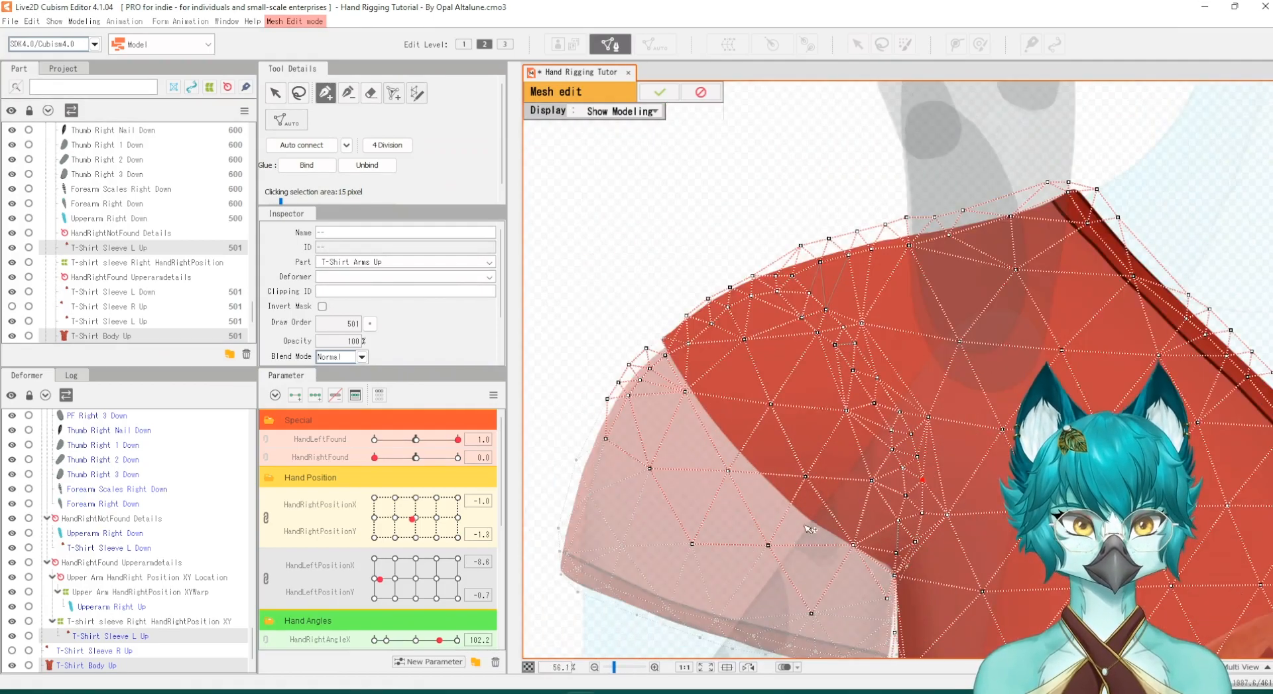
pyautogui.scroll(2, 710, 446)
pyautogui.click(275, 94)
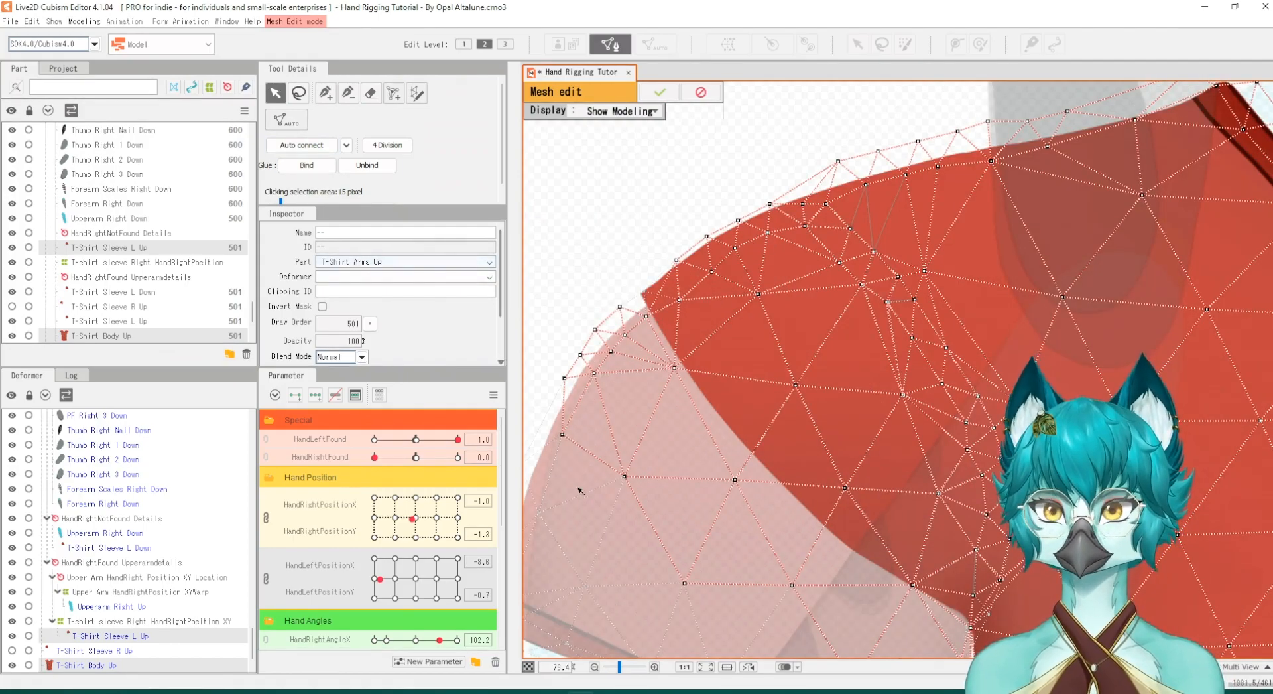
pyautogui.click(651, 219)
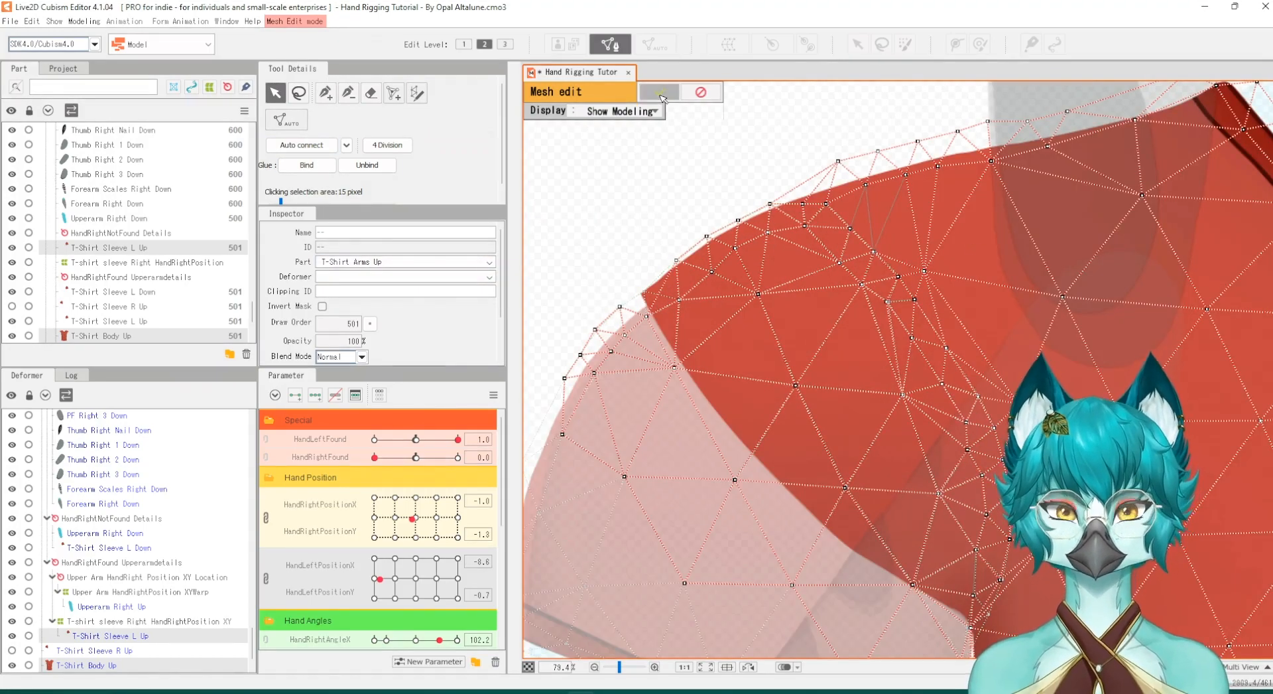
pyautogui.click(660, 91)
# Step: Try moving the body's outline vertex at the shoulder notch along the edge
pyautogui.click(729, 282)
pyautogui.scroll(4, 729, 281)
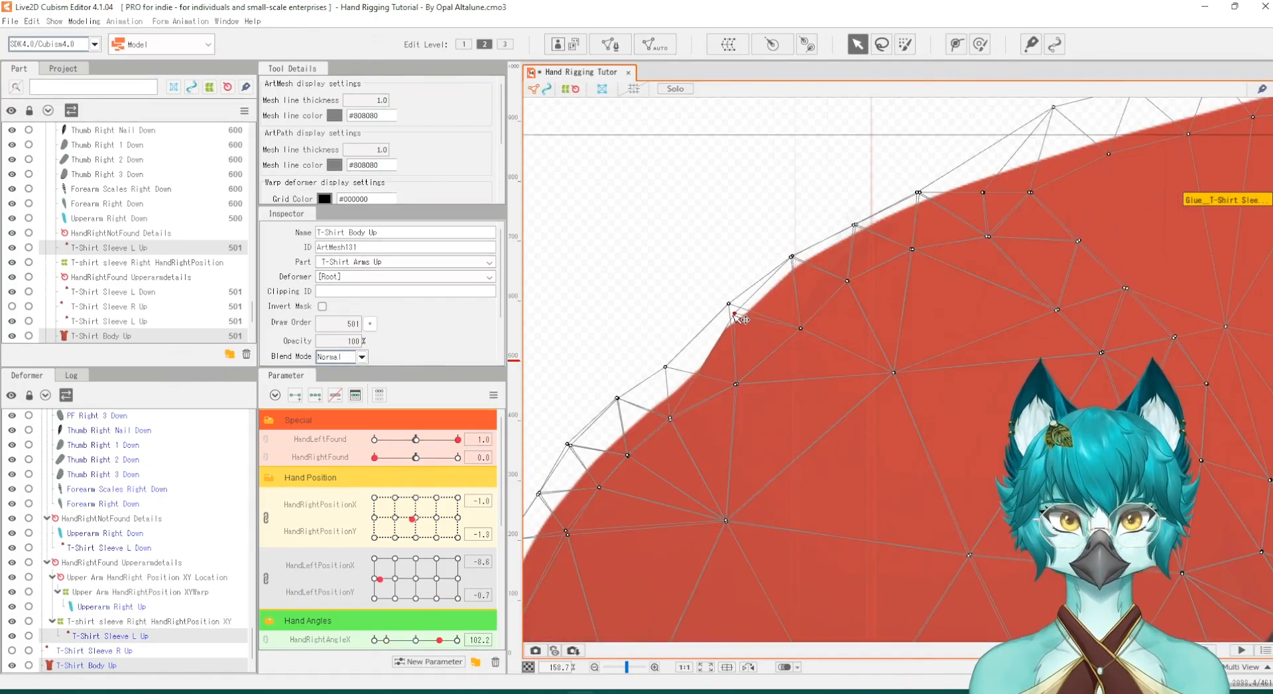
pyautogui.moveTo(782, 284); pyautogui.dragTo(781, 292)
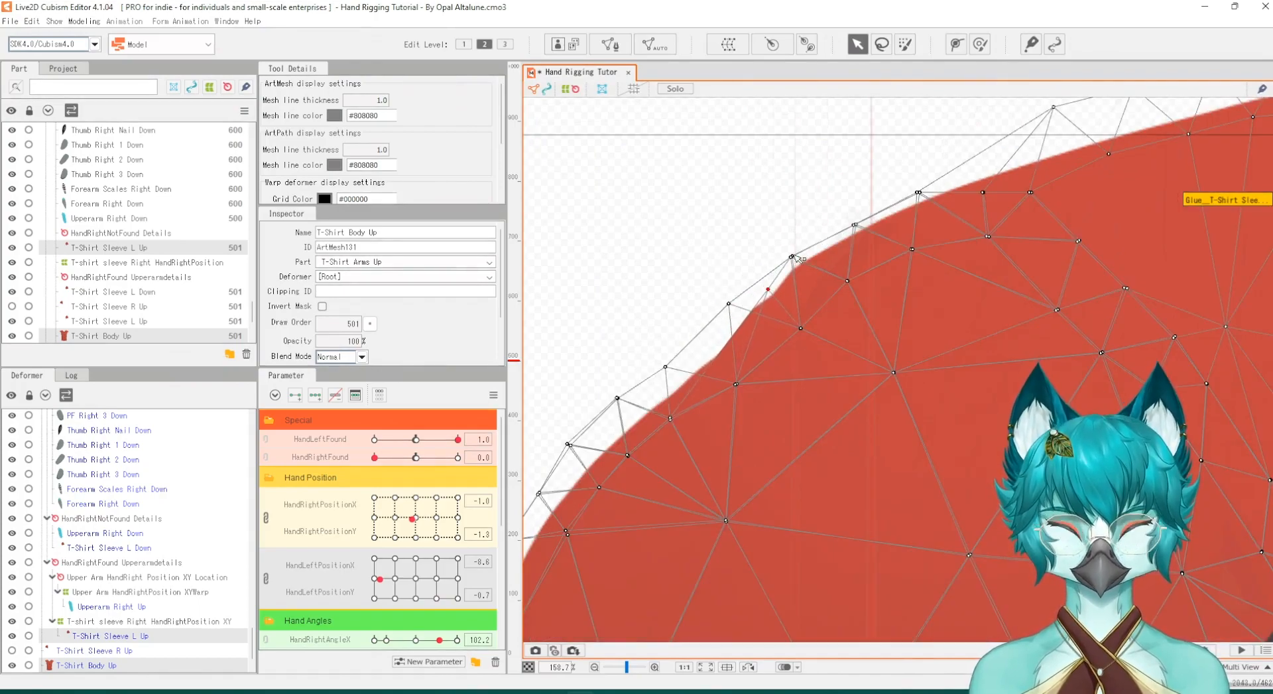
pyautogui.scroll(-4, 862, 285)
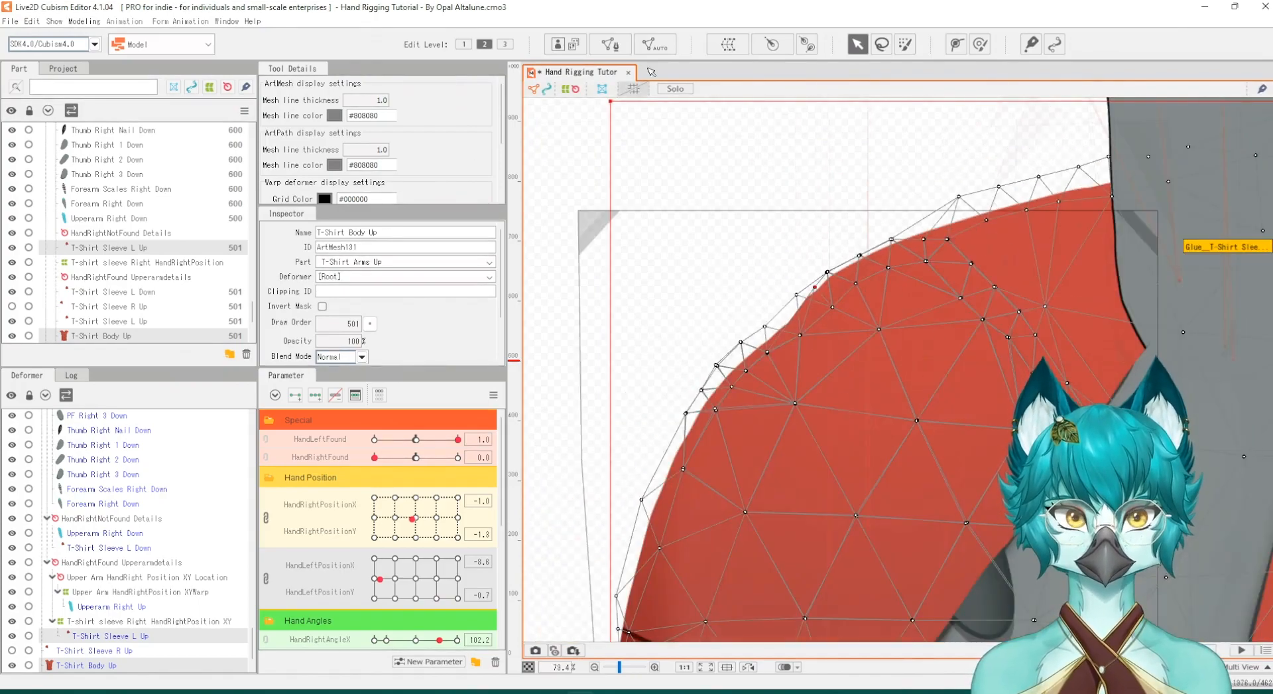
pyautogui.click(770, 407)
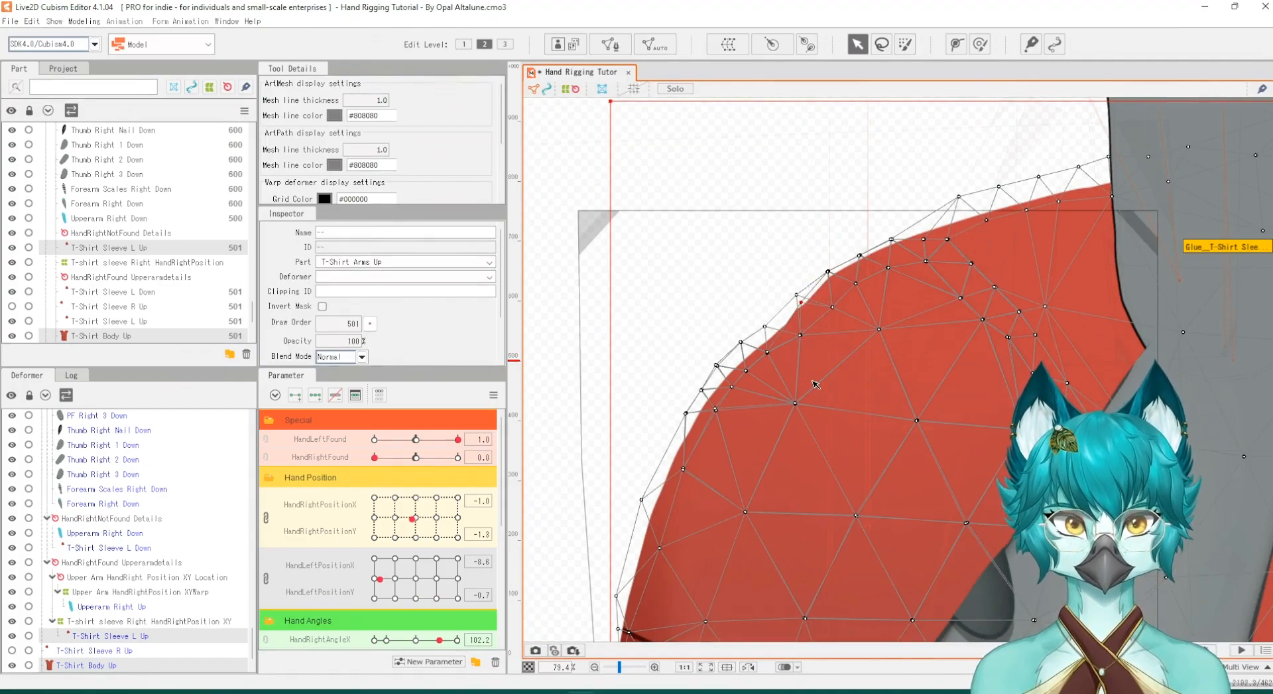
# Step: Reopen the shirt body for mesh editing and erase its outline vertex at the shoulder notch
pyautogui.click(611, 48)
pyautogui.scroll(3, 805, 309)
pyautogui.scroll(2, 807, 313)
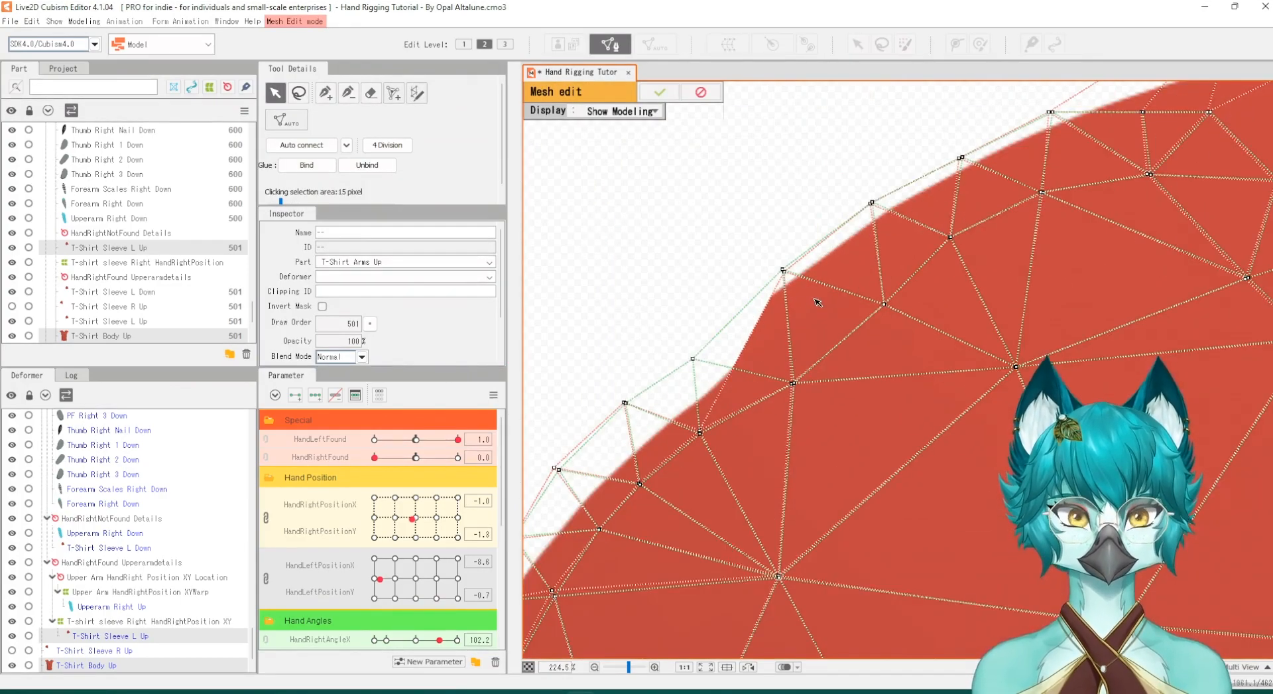
pyautogui.scroll(-7, 1018, 281)
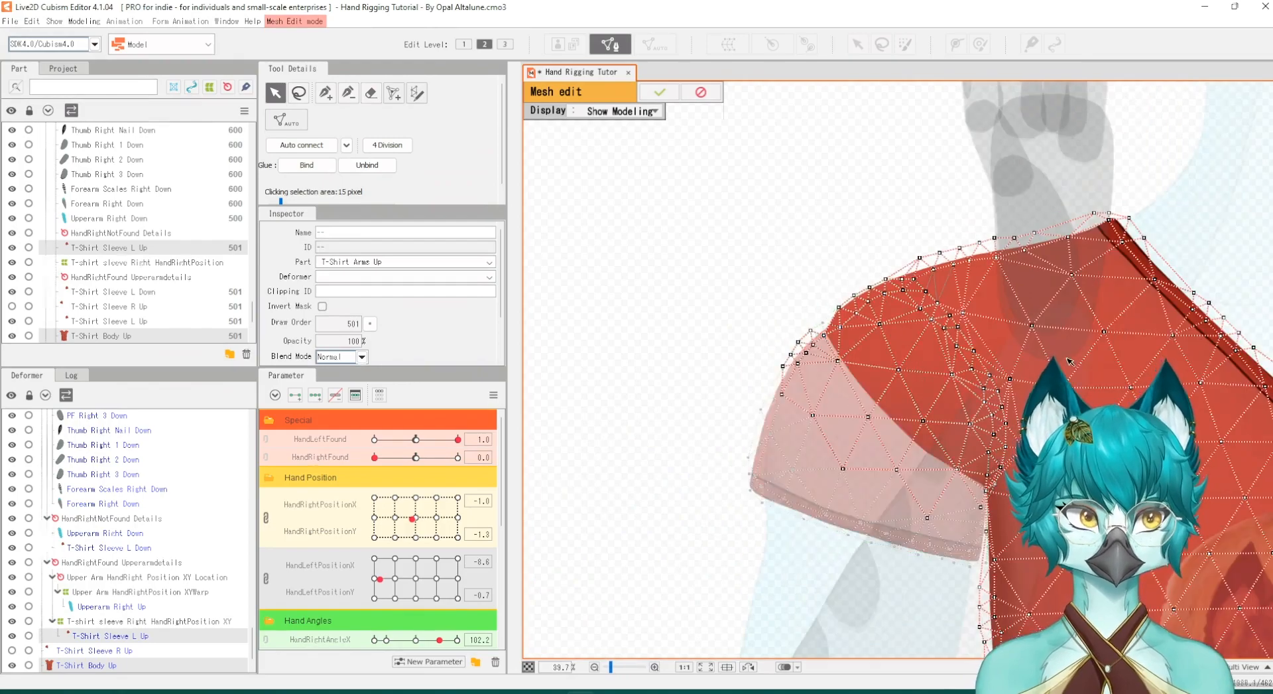
pyautogui.scroll(2, 655, 416)
pyautogui.scroll(3, 656, 416)
pyautogui.press('e')
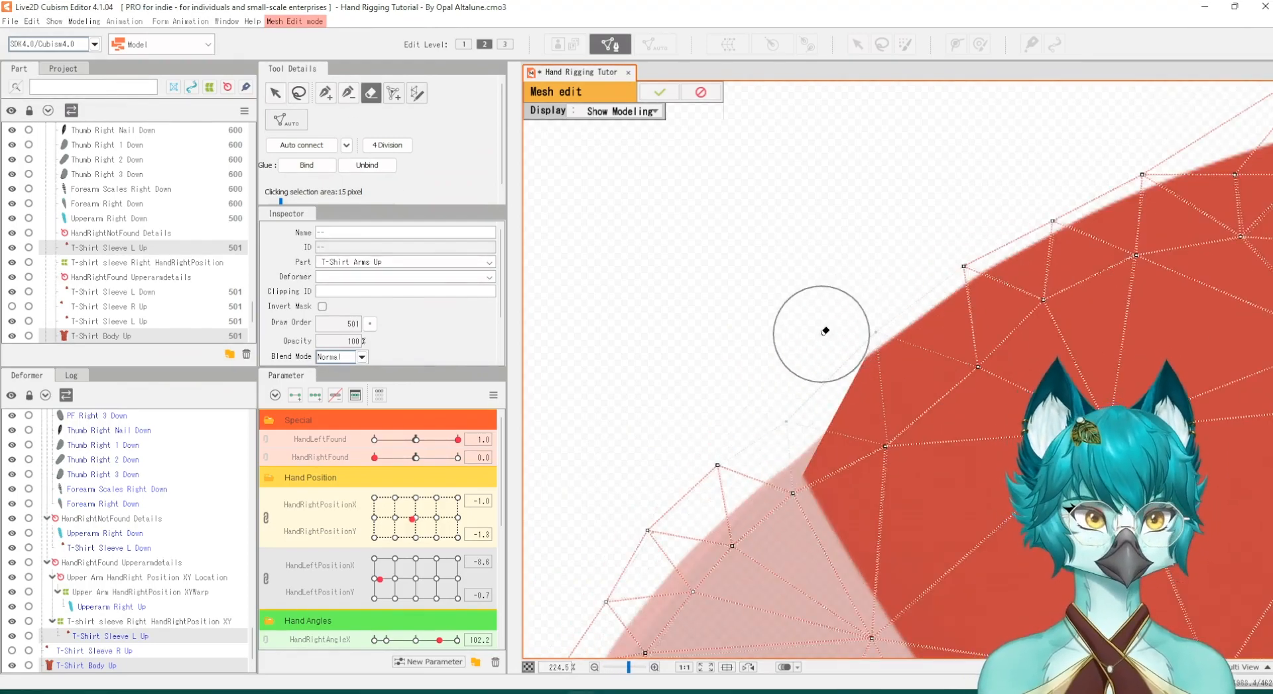
# Step: Add a row of body vertices along the shoulder notch, connect them to the neighbouring mesh points, and apply the mesh edit
pyautogui.click(325, 93)
pyautogui.click(929, 313)
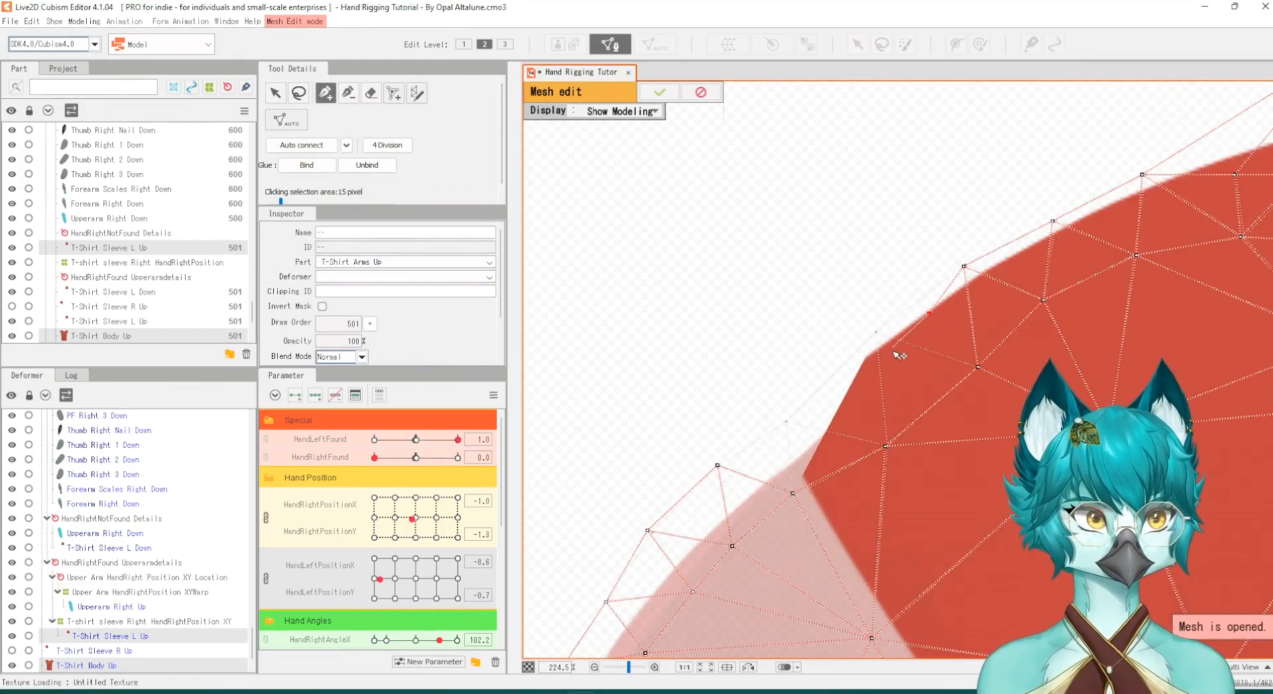
pyautogui.click(892, 356)
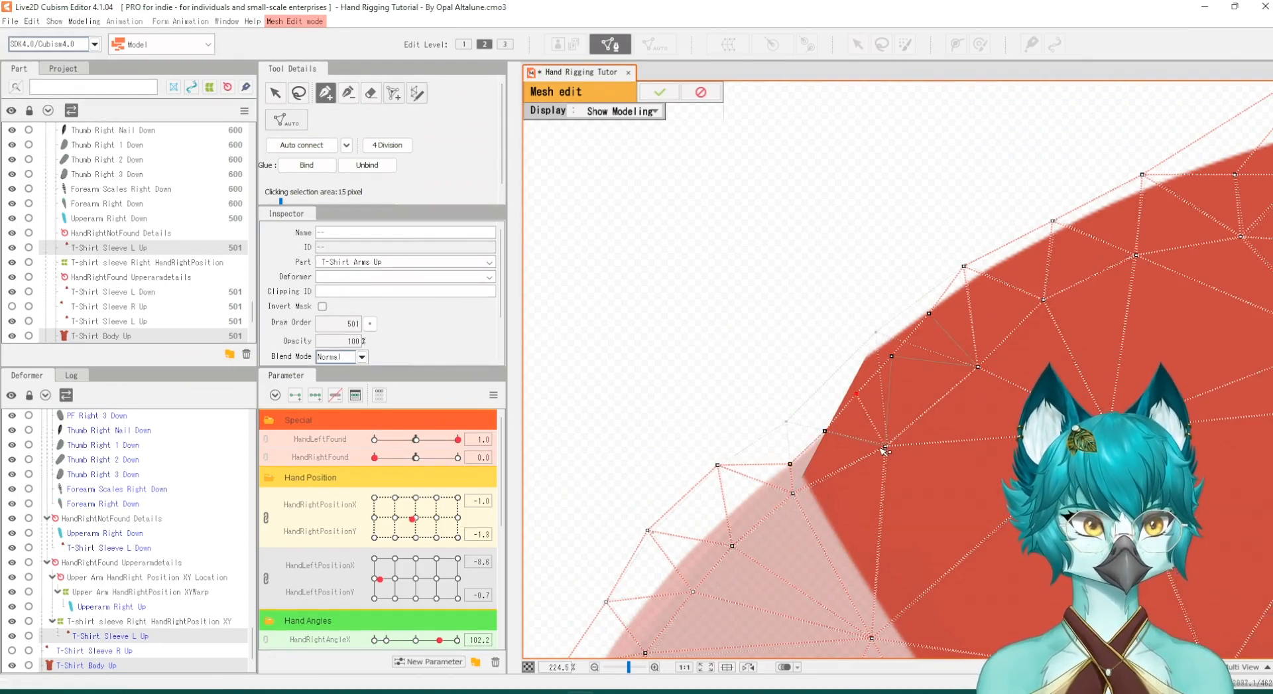
pyautogui.click(930, 316)
pyautogui.scroll(-1, 999, 361)
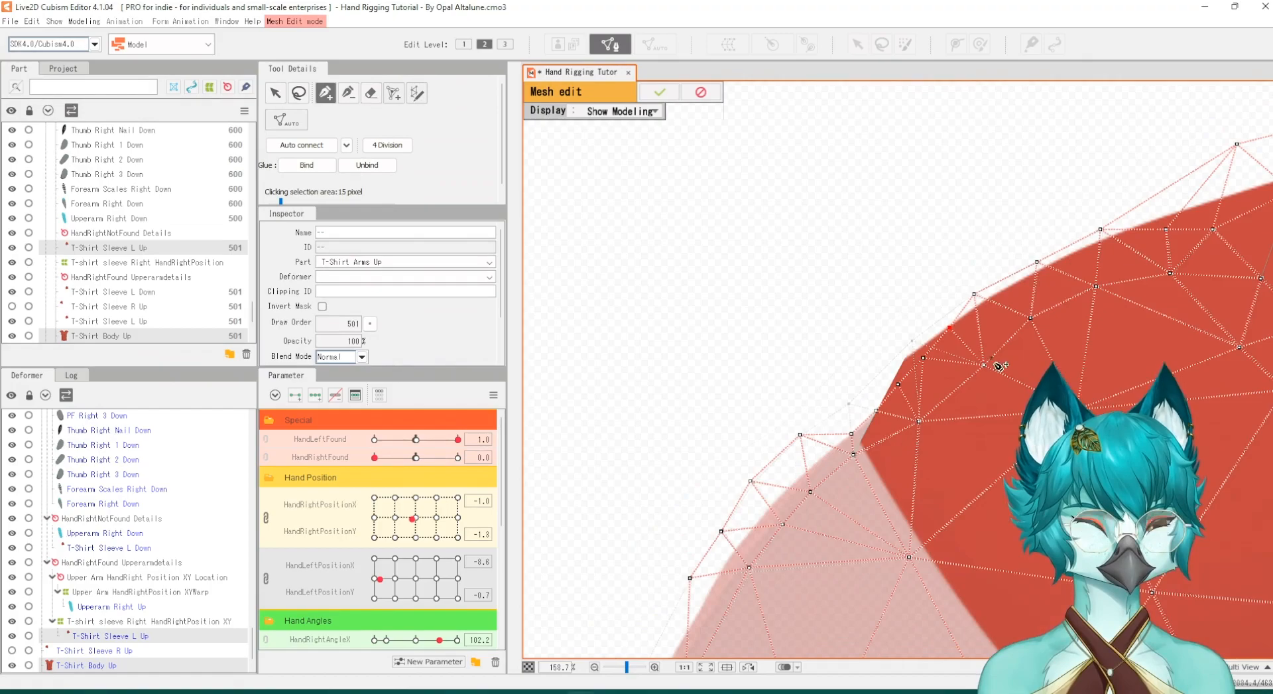
pyautogui.scroll(-2, 671, 185)
pyautogui.click(660, 92)
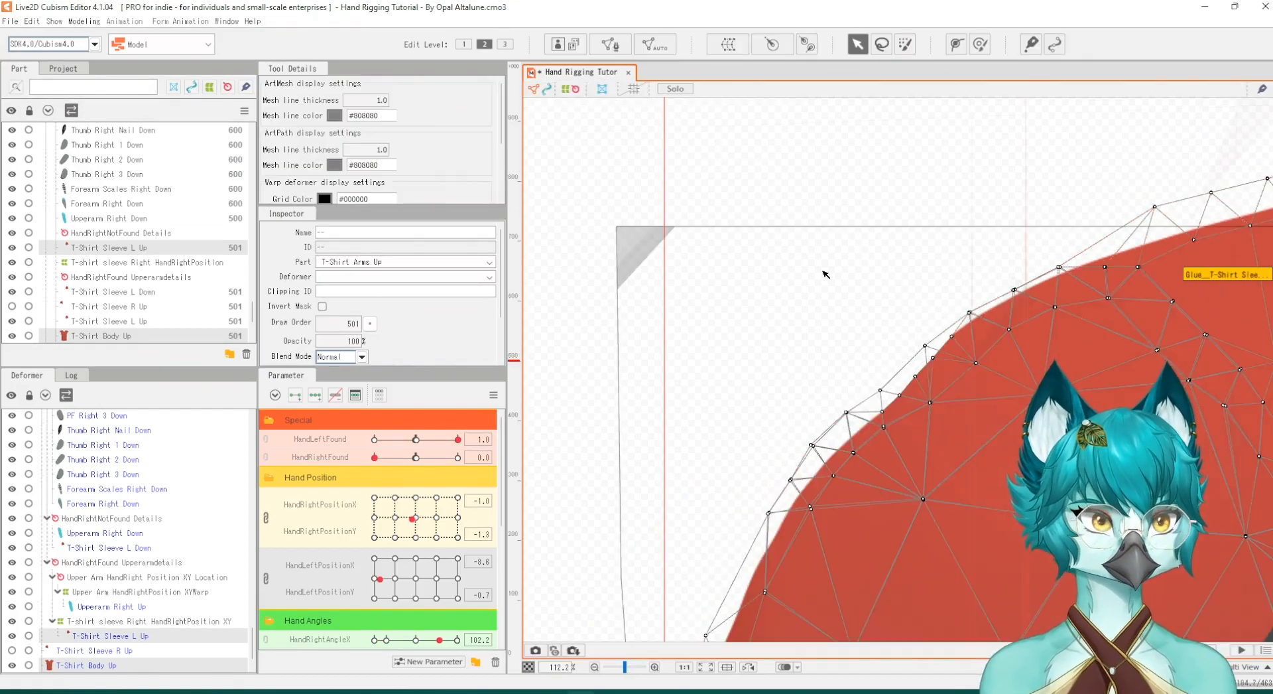
# Step: Set HandLeftPosition to X 10.0 and Y -10.0
pyautogui.click(581, 240)
pyautogui.scroll(-2, 853, 314)
pyautogui.moveTo(380, 579); pyautogui.dragTo(459, 599)
pyautogui.scroll(2, 853, 378)
# Step: Open the T-Shirt Sleeve L Up and T-Shirt Body Up meshes together, bind their overlapping shoulder vertices with glue, and apply
pyautogui.click(854, 379)
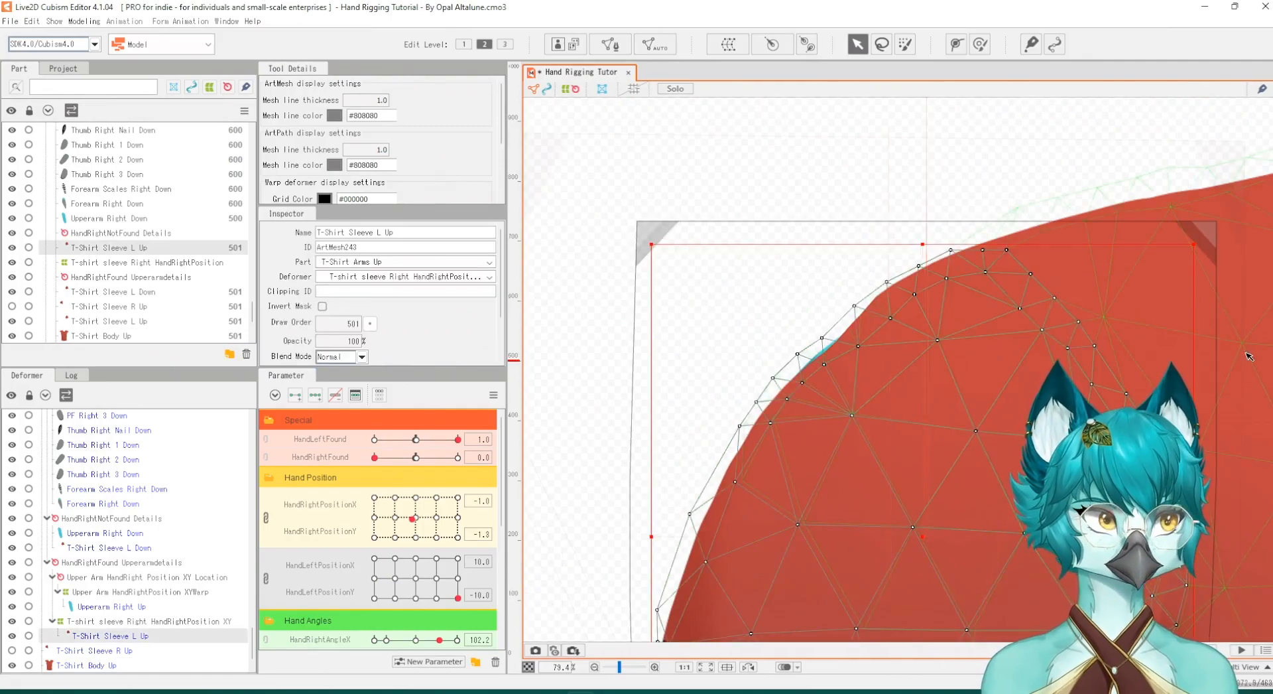
pyautogui.keyDown('shift'); pyautogui.click(1226, 282); pyautogui.keyUp('shift')
pyautogui.click(619, 48)
pyautogui.click(298, 93)
pyautogui.scroll(-3, 679, 185)
pyautogui.scroll(2, 693, 205)
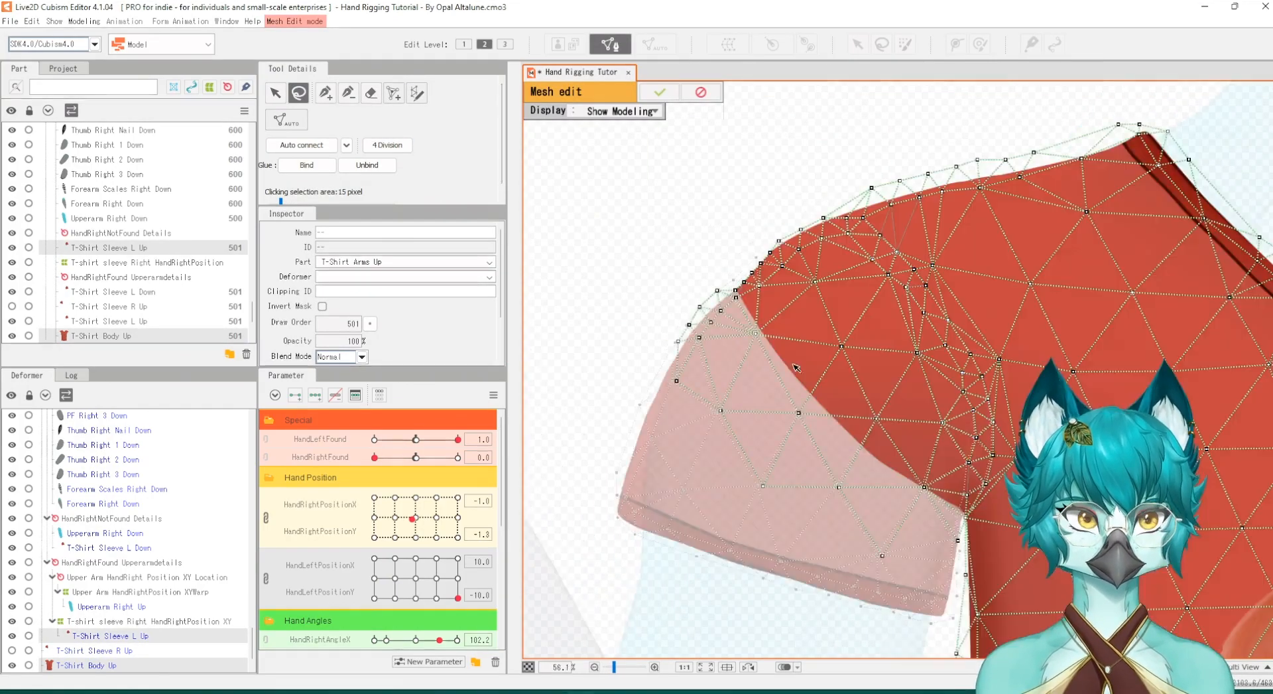
pyautogui.moveTo(741, 209)
pyautogui.mouseDown()
pyautogui.moveTo(650, 309)
pyautogui.moveTo(823, 524)
pyautogui.moveTo(938, 554)
pyautogui.moveTo(968, 325)
pyautogui.moveTo(782, 205)
pyautogui.mouseUp()
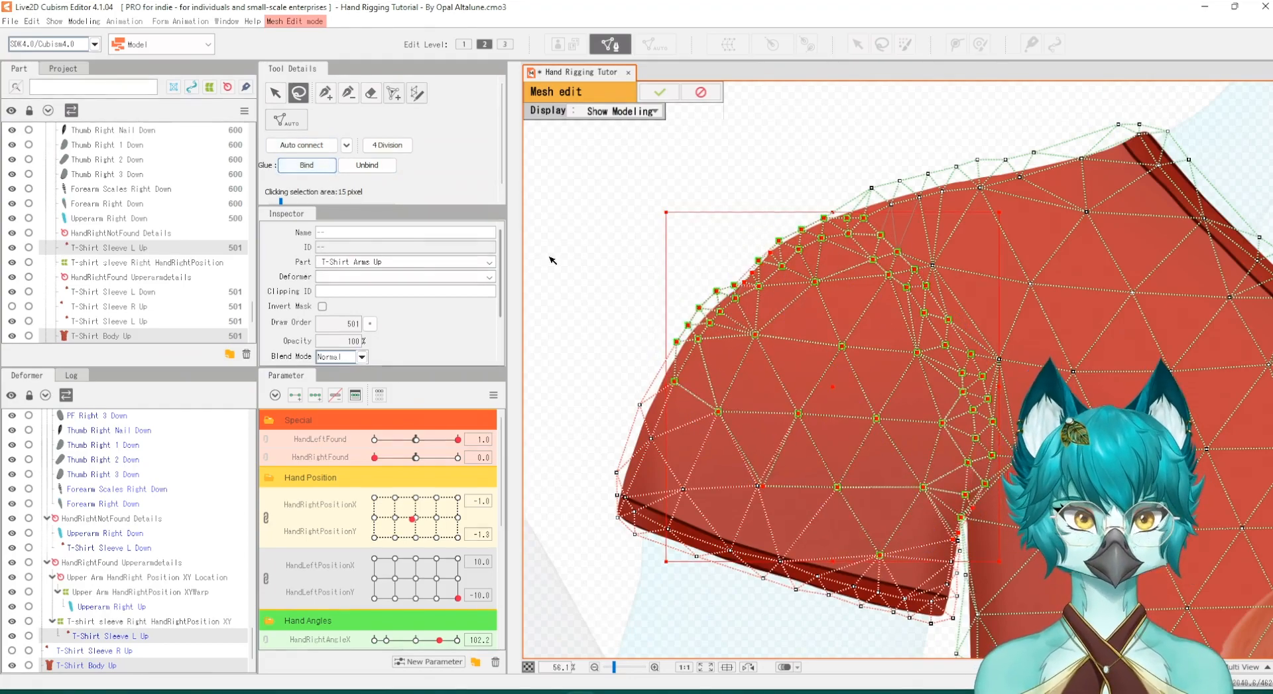
pyautogui.click(307, 165)
pyautogui.click(660, 91)
# Step: Try shifting mesh vertices around the remaining gap in the shoulder outline, and undo the moves
pyautogui.scroll(6, 680, 212)
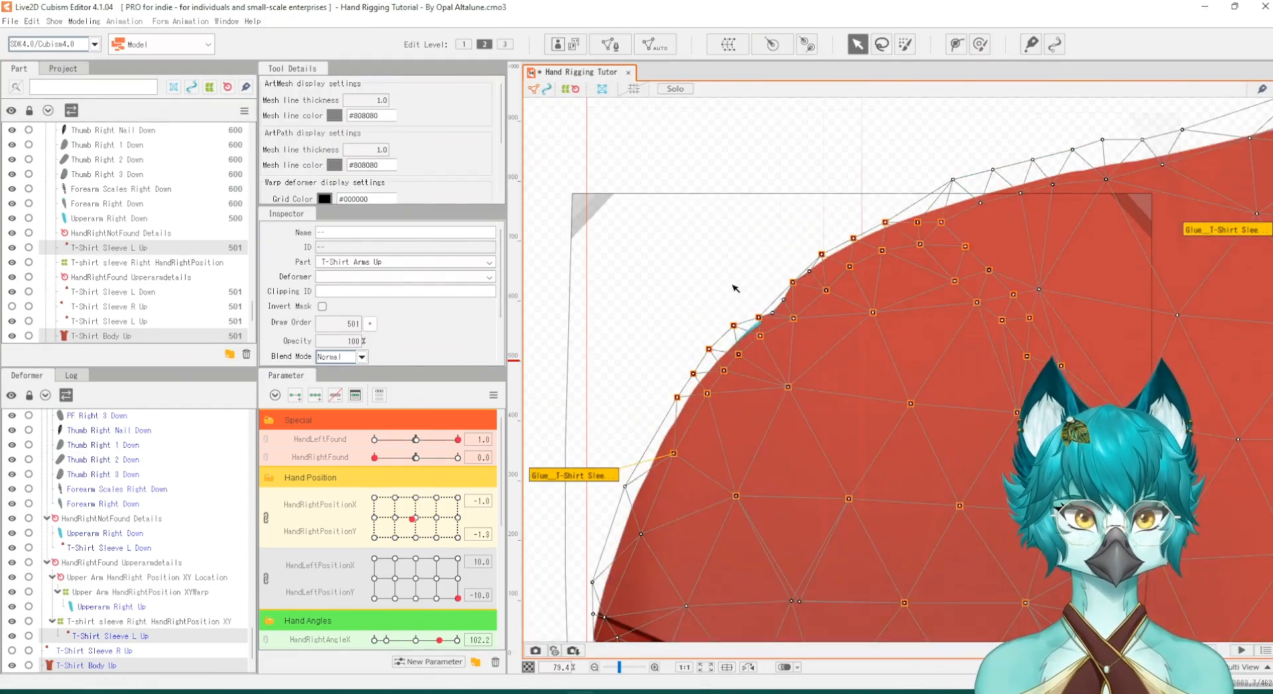
pyautogui.moveTo(788, 375); pyautogui.dragTo(831, 300)
pyautogui.hotkey('ctrl', 'z')
pyautogui.hotkey('ctrl', 'z')
pyautogui.moveTo(786, 338)
pyautogui.mouseDown()
pyautogui.moveTo(799, 346)
pyautogui.moveTo(786, 359)
pyautogui.mouseUp()
pyautogui.hotkey('ctrl', 'z')
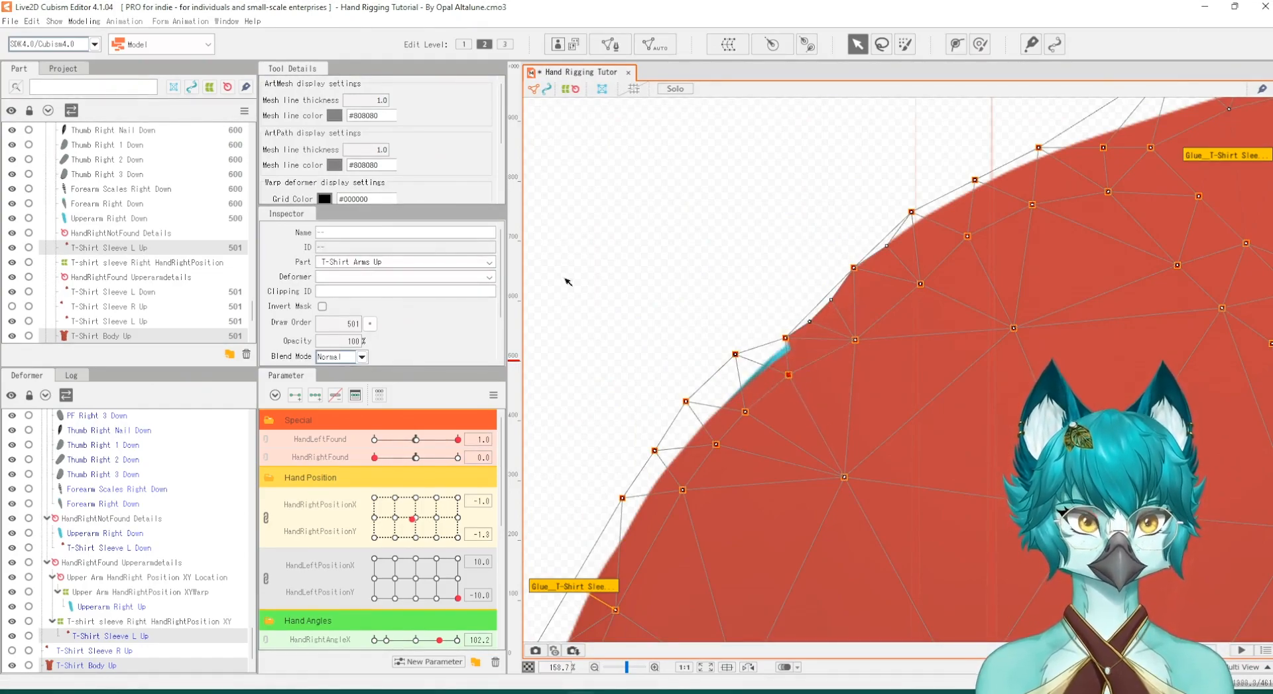
# Step: Select the sleeve-to-body glue and try painting its weights around the shoulder gap, undoing the strokes
pyautogui.doubleClick(568, 584)
pyautogui.click(669, 353)
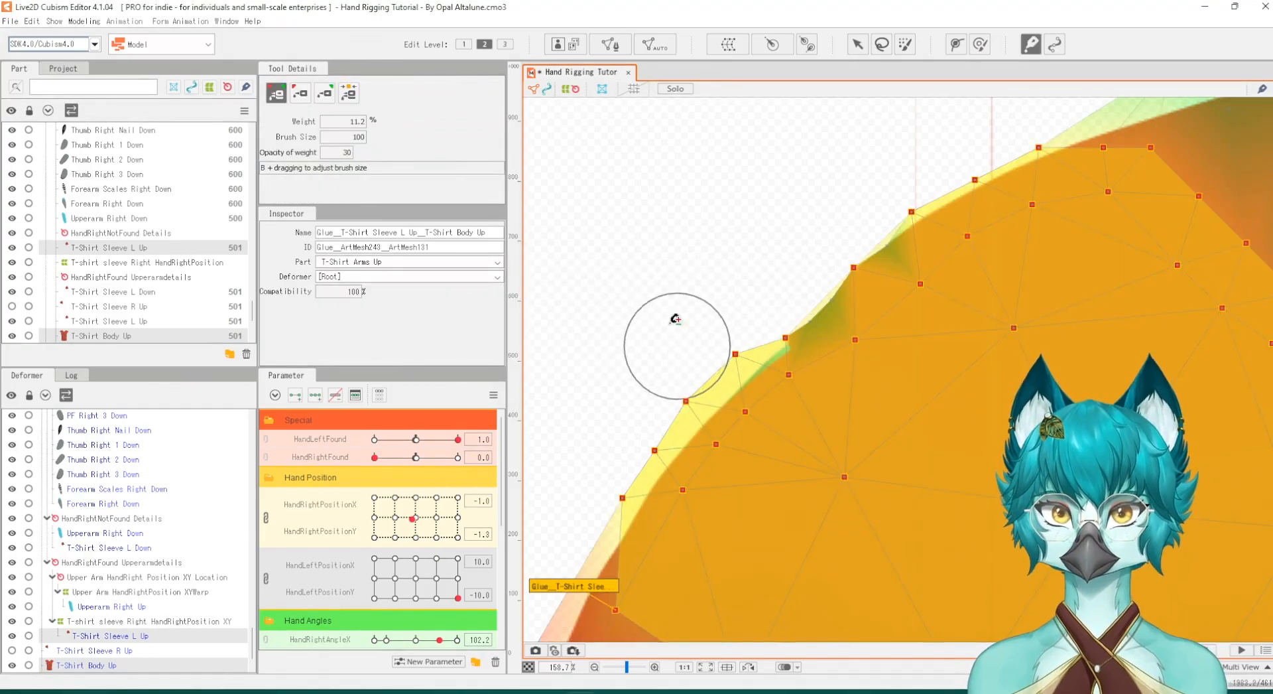
pyautogui.moveTo(764, 347); pyautogui.dragTo(799, 346)
pyautogui.hotkey('ctrl', 'z')
pyautogui.click(325, 93)
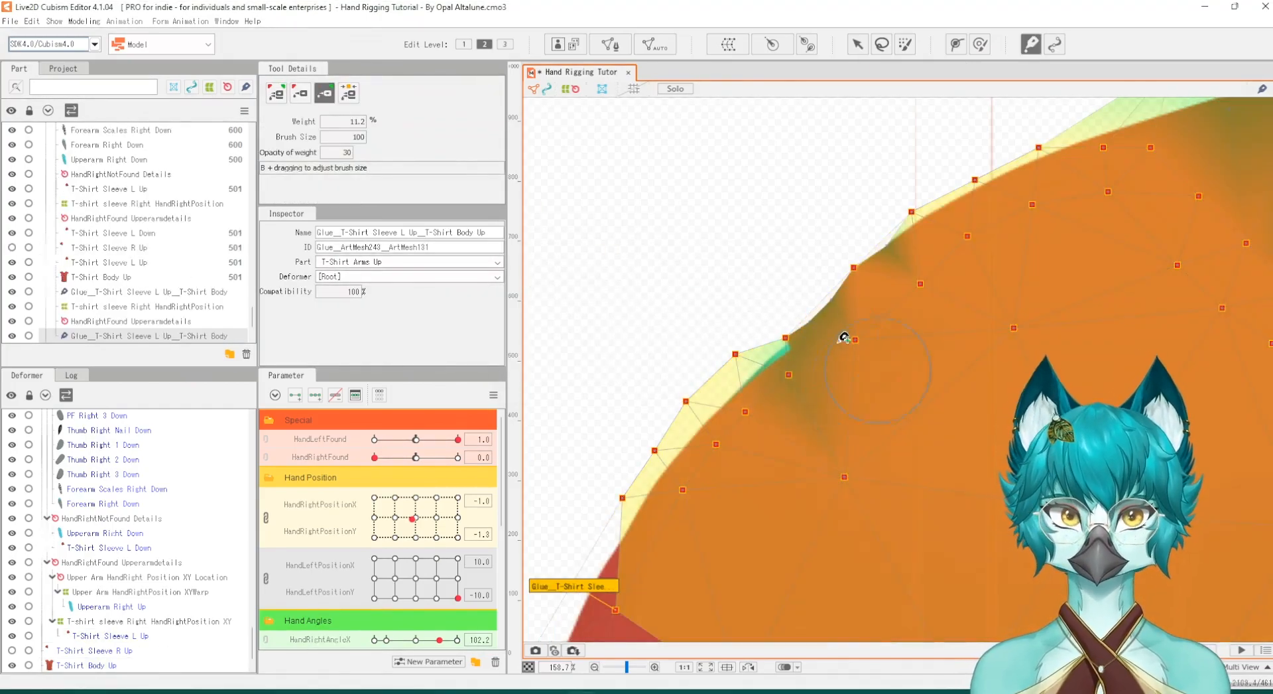
pyautogui.click(276, 93)
pyautogui.moveTo(761, 370)
pyautogui.mouseDown()
pyautogui.moveTo(745, 407)
pyautogui.moveTo(878, 464)
pyautogui.moveTo(811, 313)
pyautogui.moveTo(736, 391)
pyautogui.mouseUp()
pyautogui.hotkey('ctrl', 'z')
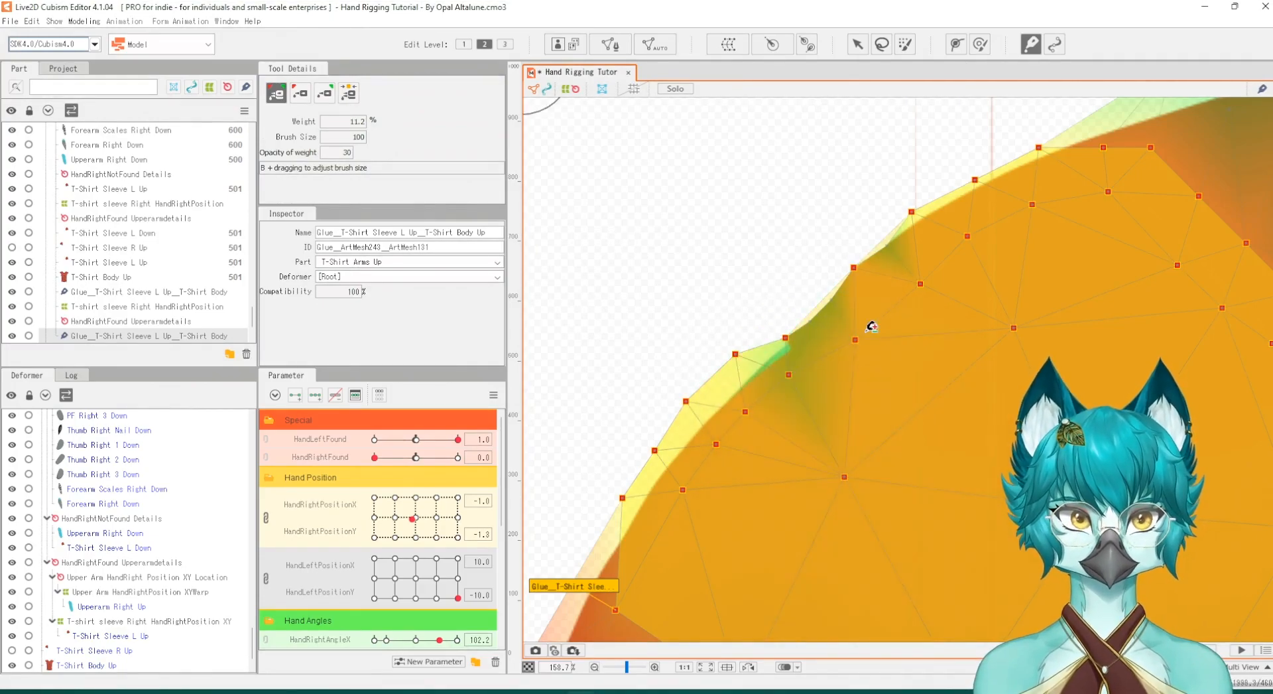
# Step: Open the T-Shirt Sleeve L Up and T-Shirt Body Up meshes together and unbind the glued outline vertex at the shoulder notch
pyautogui.press('v')
pyautogui.click(901, 358)
pyautogui.scroll(-3, 774, 403)
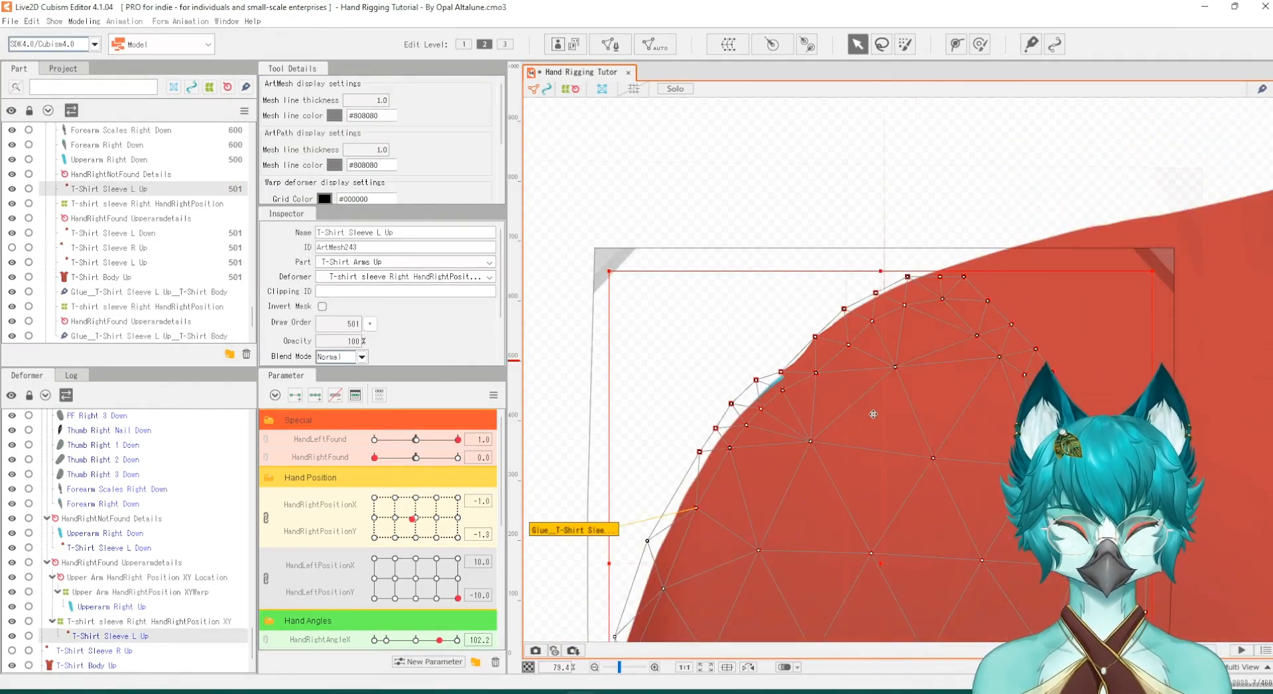
pyautogui.scroll(3, 873, 406)
pyautogui.scroll(-3, 1105, 274)
pyautogui.keyDown('shift'); pyautogui.click(1105, 275); pyautogui.keyUp('shift')
pyautogui.click(610, 45)
pyautogui.scroll(5, 903, 289)
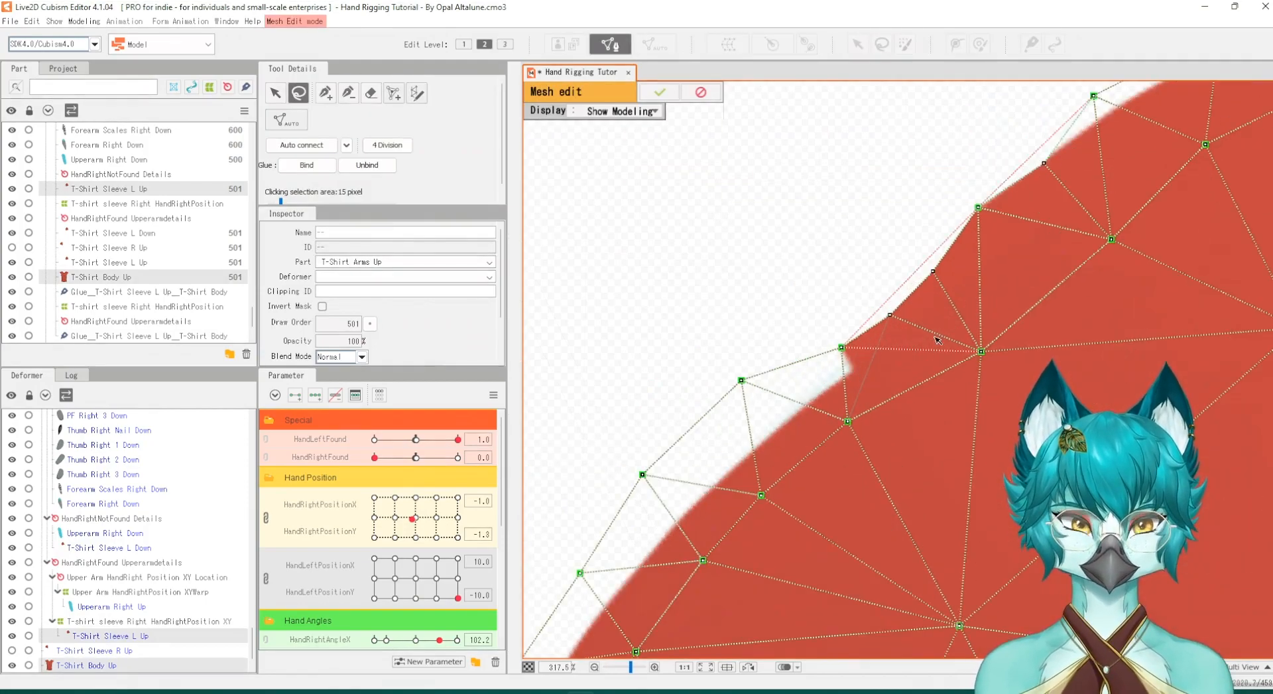
pyautogui.click(841, 347)
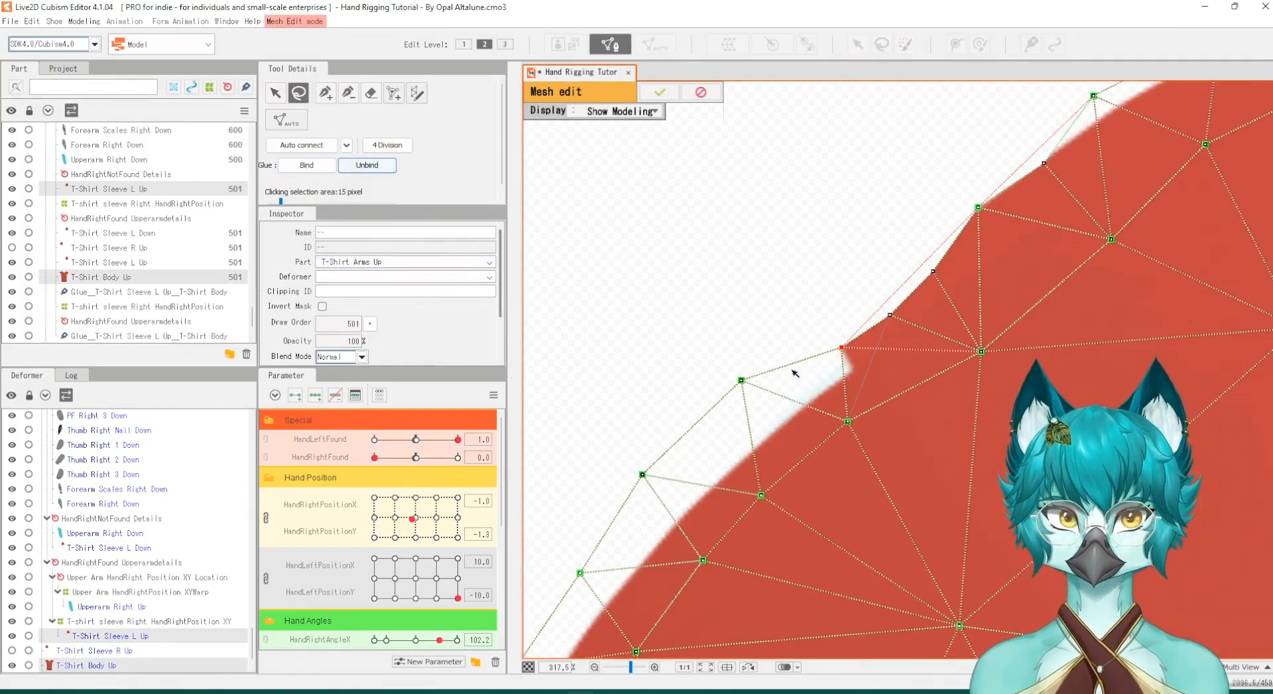
pyautogui.scroll(-1, 725, 324)
# Step: Move the unbound vertex at the shoulder notch slightly inward and apply the mesh edit
pyautogui.click(276, 93)
pyautogui.scroll(-2, 810, 211)
pyautogui.scroll(3, 810, 213)
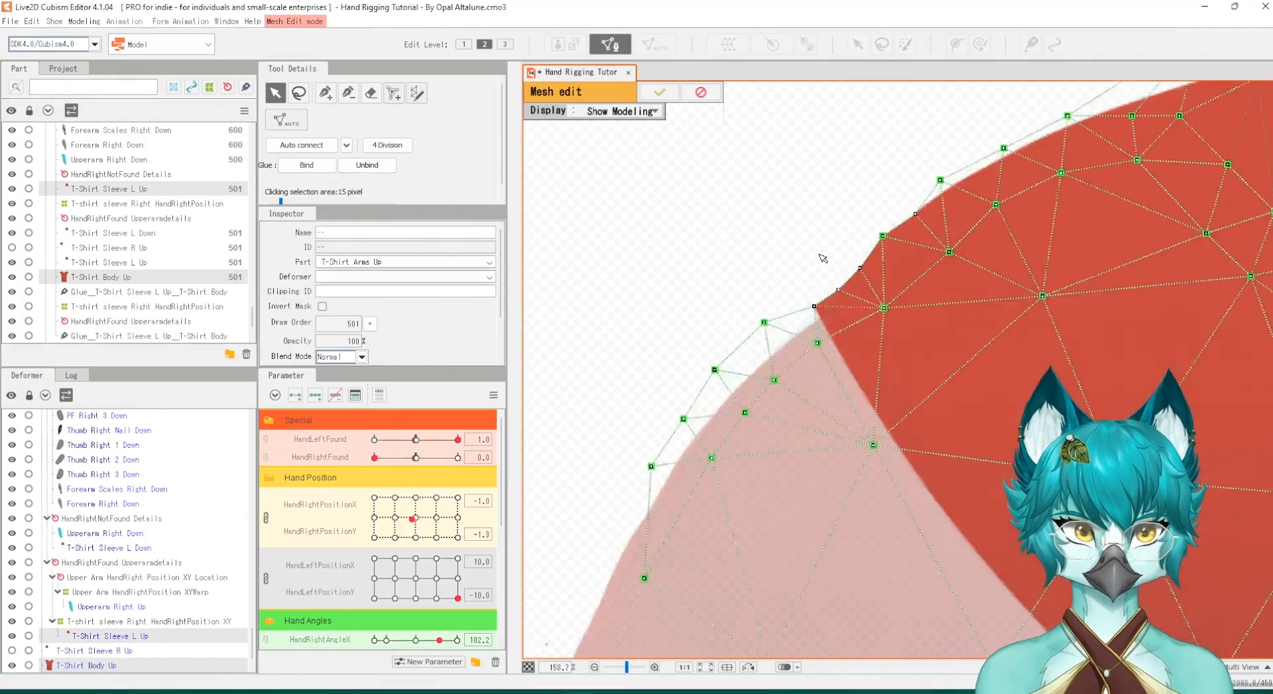
pyautogui.moveTo(810, 352); pyautogui.dragTo(823, 370)
pyautogui.click(659, 92)
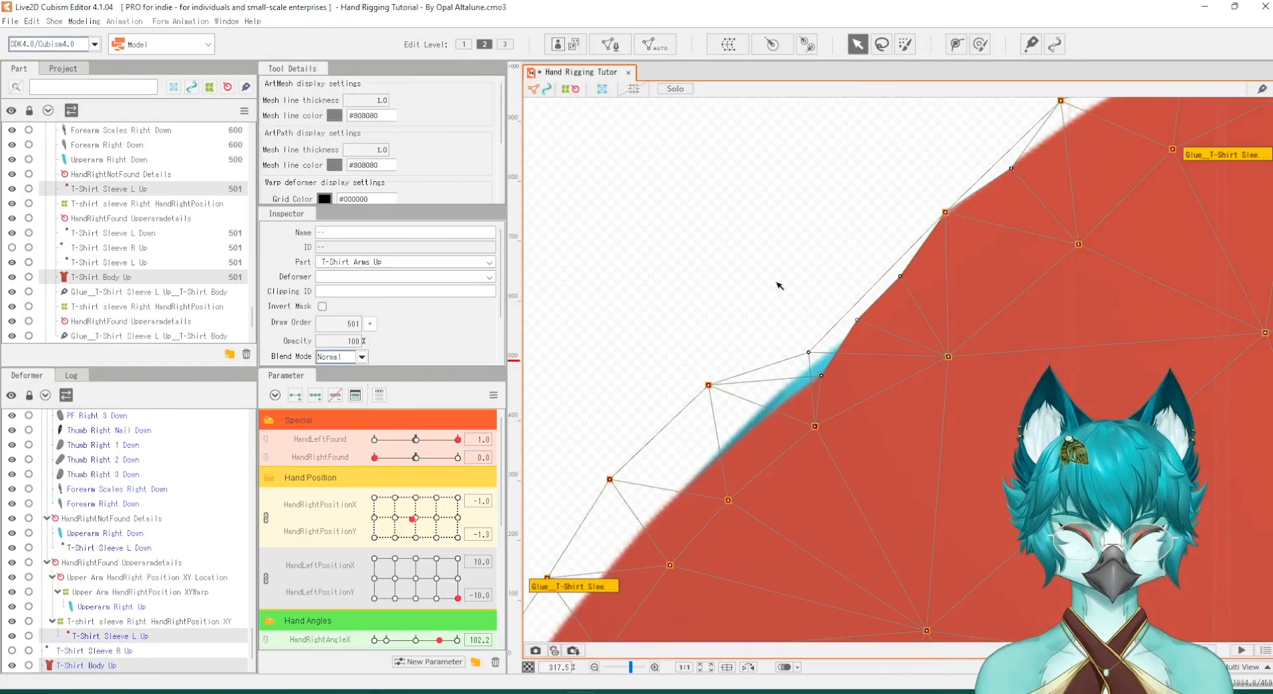
# Step: Select the T-shirt sleeve Right HandRightPosition XY warp and reshape its upper edge near the shoulder at HandLeftPosition X 10.0, Y 0.0
pyautogui.scroll(-3, 724, 288)
pyautogui.click(414, 530)
pyautogui.moveTo(457, 597); pyautogui.dragTo(474, 512)
pyautogui.scroll(-2, 929, 305)
pyautogui.click(807, 210)
pyautogui.scroll(2, 862, 280)
pyautogui.click(813, 423)
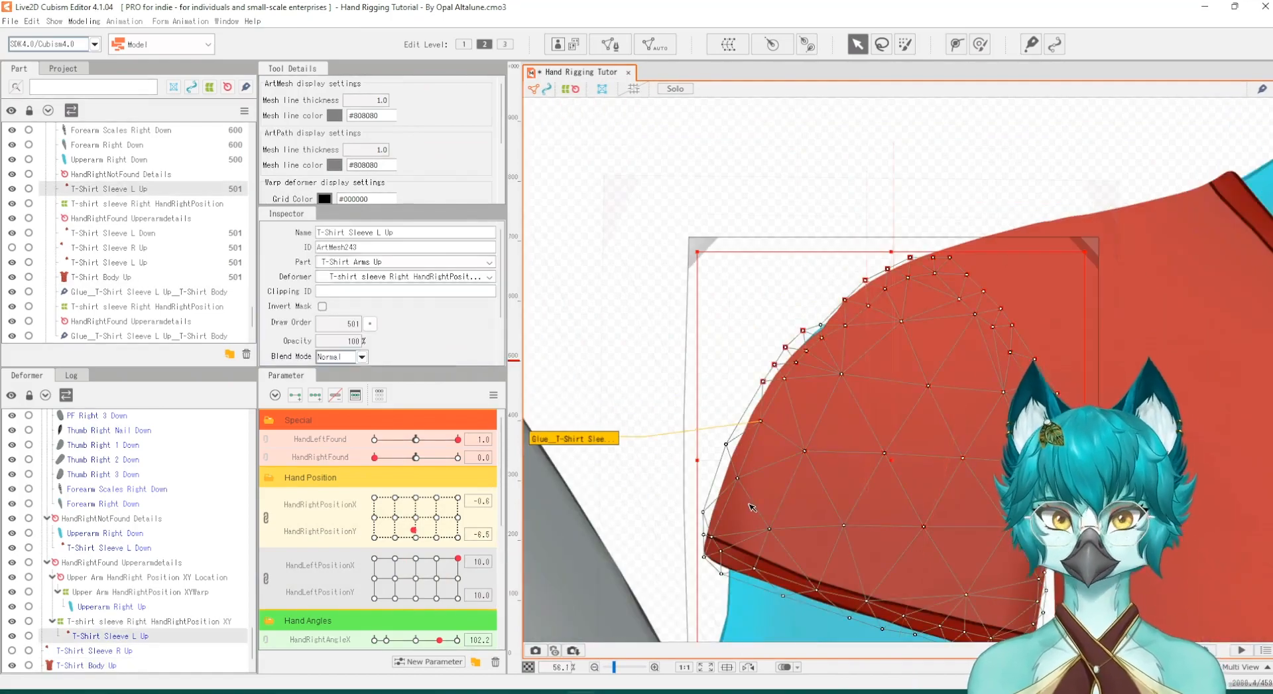
pyautogui.click(139, 622)
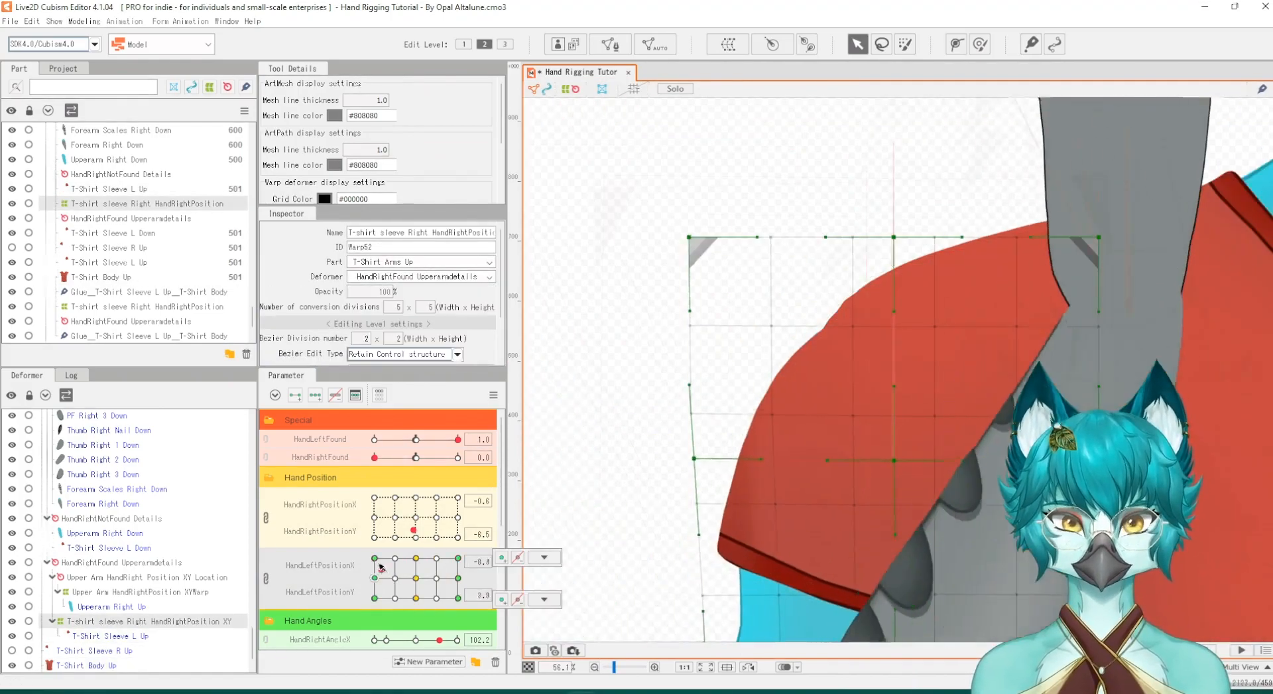
pyautogui.scroll(2, 897, 311)
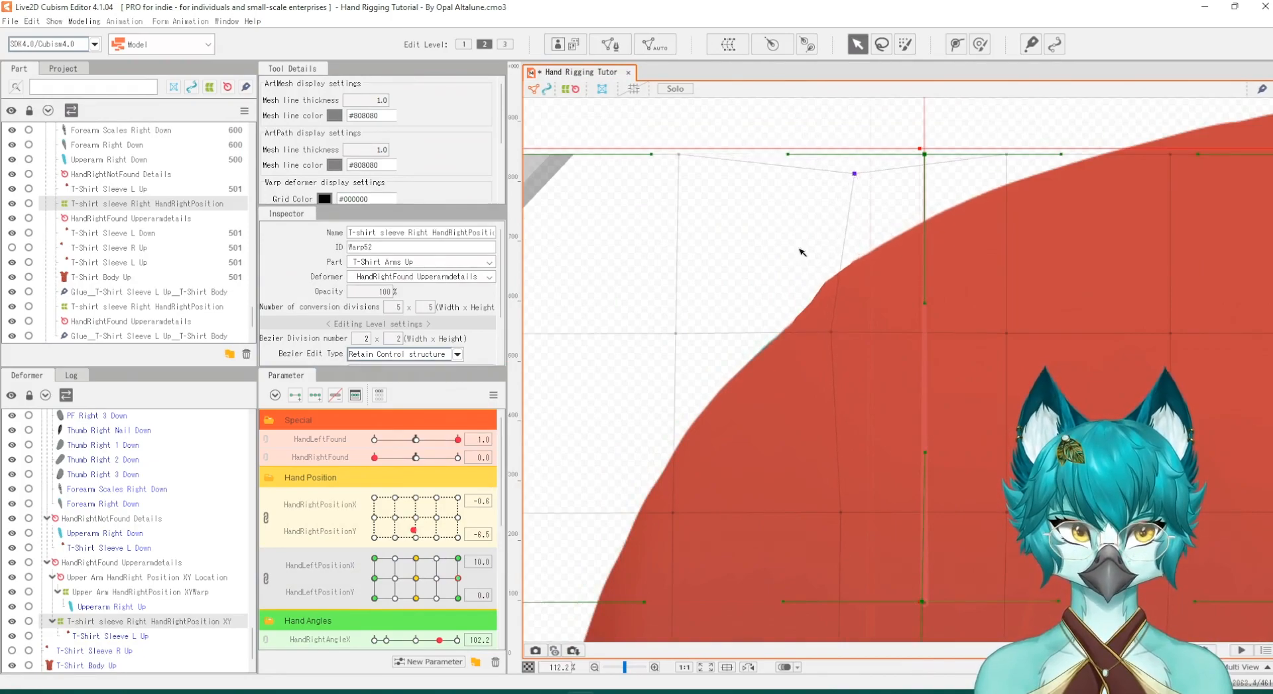
pyautogui.scroll(-3, 805, 255)
pyautogui.moveTo(458, 577)
pyautogui.mouseDown()
pyautogui.moveTo(346, 574)
pyautogui.moveTo(463, 577)
pyautogui.mouseUp()
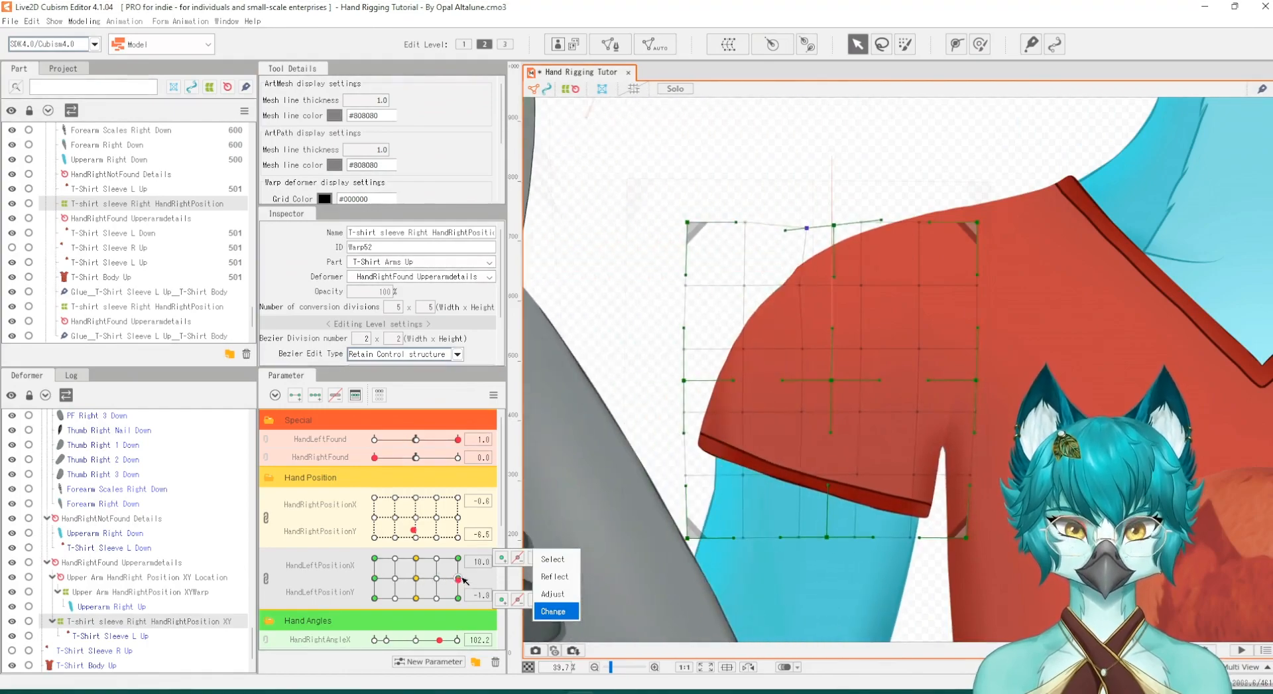
# Step: Paste the reshaped sleeve warp form onto the HandLeftPosition keys at X 10.0, Y 10.0 and X 10.0, Y -10.0
pyautogui.click(267, 579)
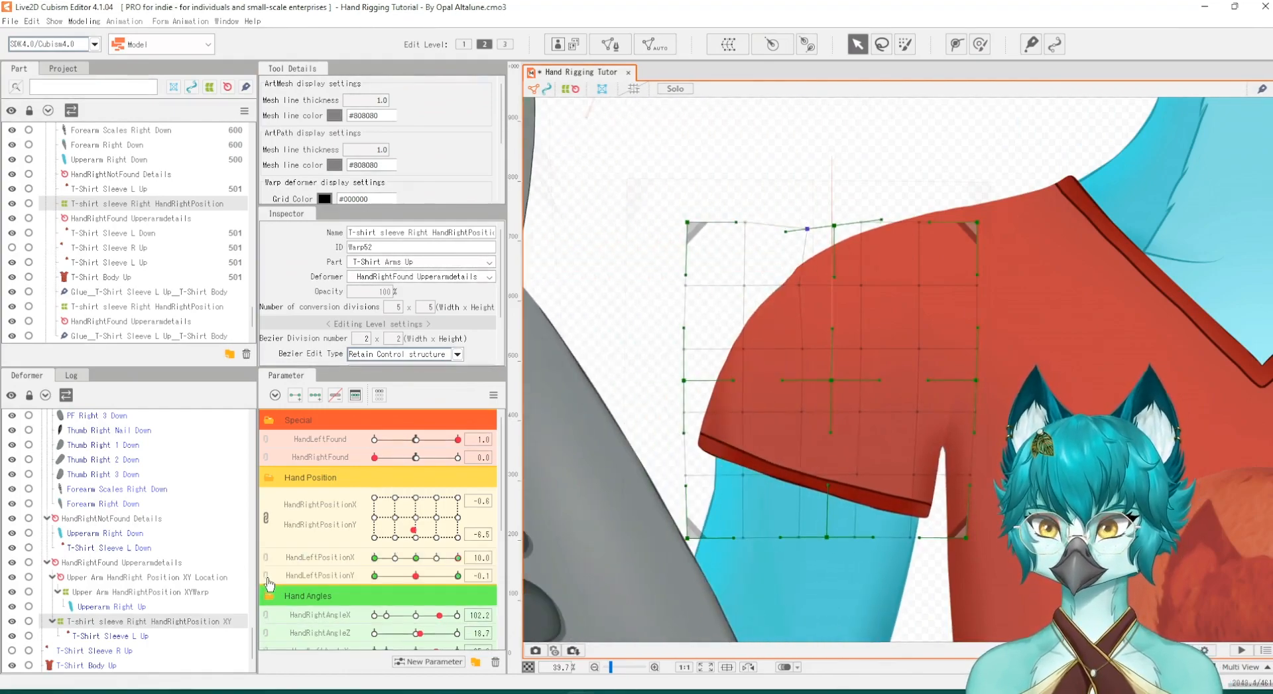
pyautogui.click(267, 579)
pyautogui.click(457, 559)
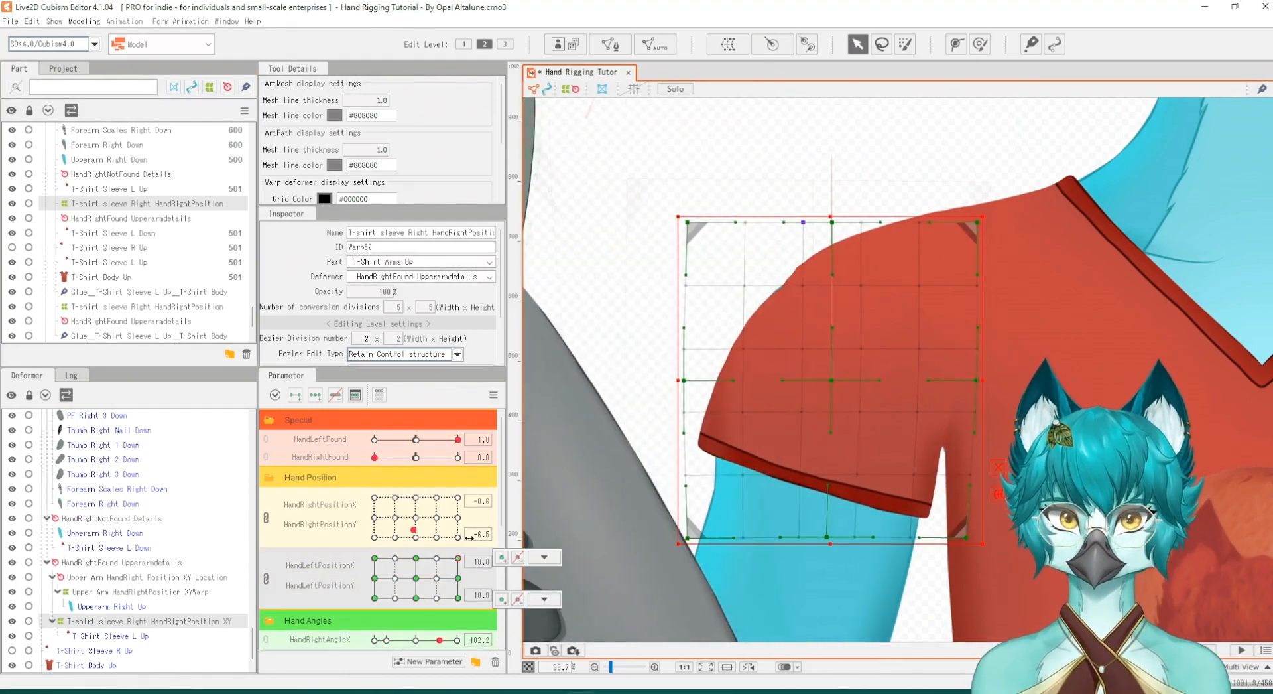
pyautogui.hotkey('ctrl', 'v')
pyautogui.click(458, 598)
pyautogui.hotkey('ctrl', 'v')
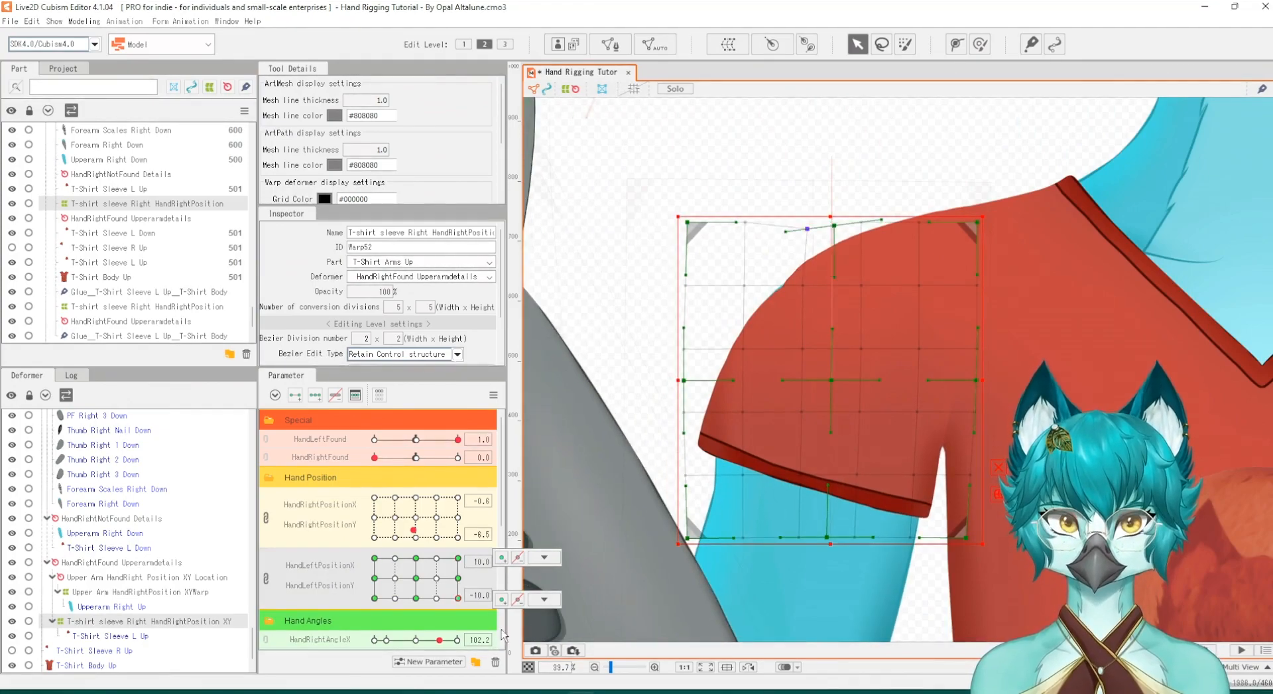
# Step: Shift the T-Shirt Body Up outline vertices at the shoulder notch, using HandLeftPosition X -10.0, Y 3.3 and X 9.8, Y -4.2
pyautogui.moveTo(458, 599); pyautogui.dragTo(375, 571)
pyautogui.click(996, 285)
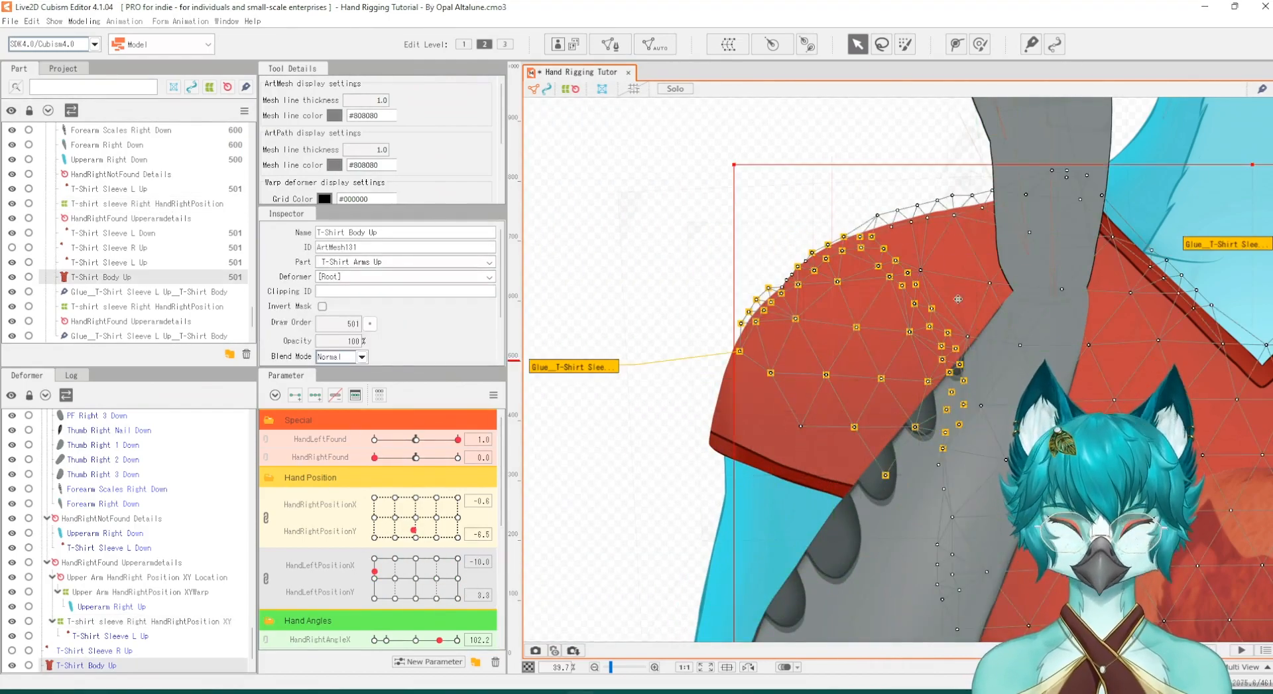
pyautogui.scroll(6, 626, 325)
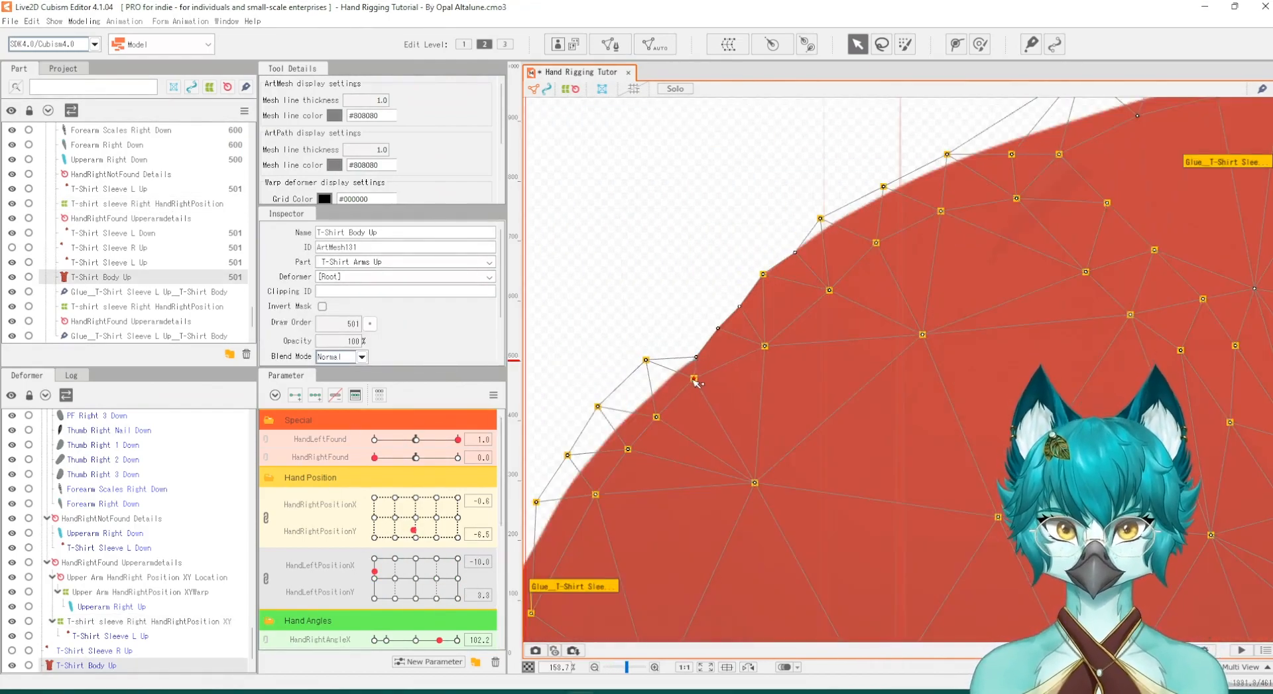
pyautogui.scroll(-1, 683, 379)
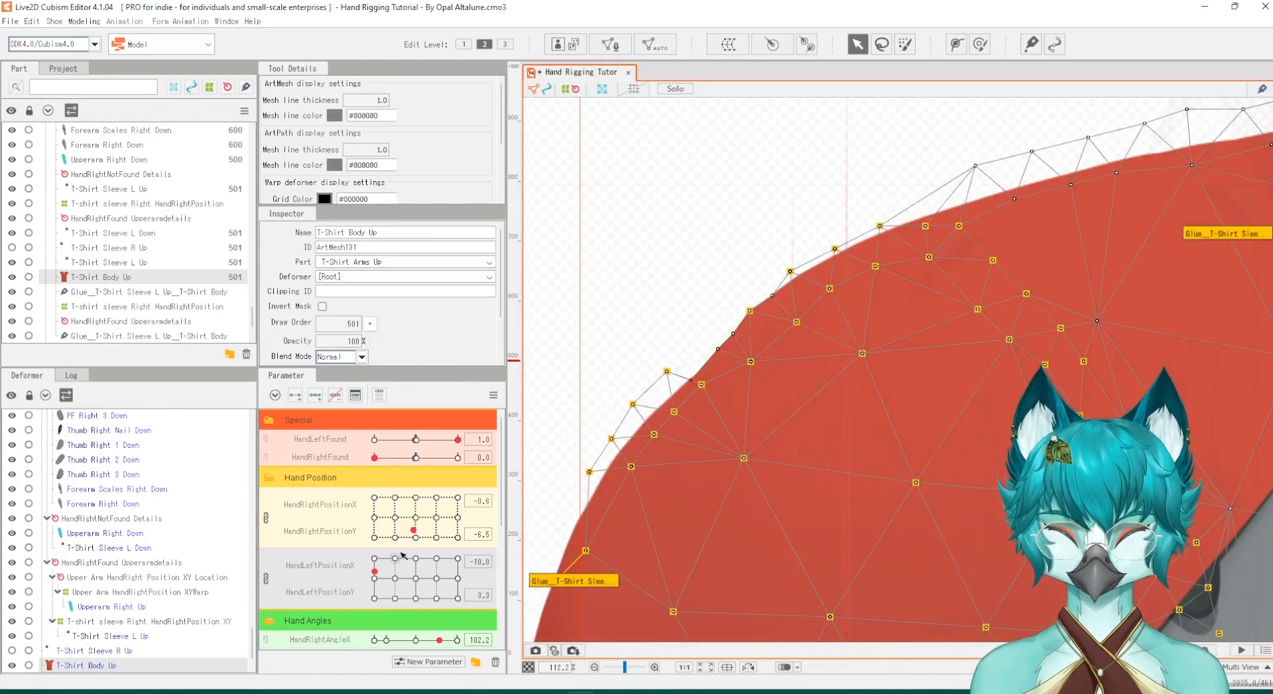
pyautogui.moveTo(375, 571); pyautogui.dragTo(457, 587)
pyautogui.scroll(2, 673, 385)
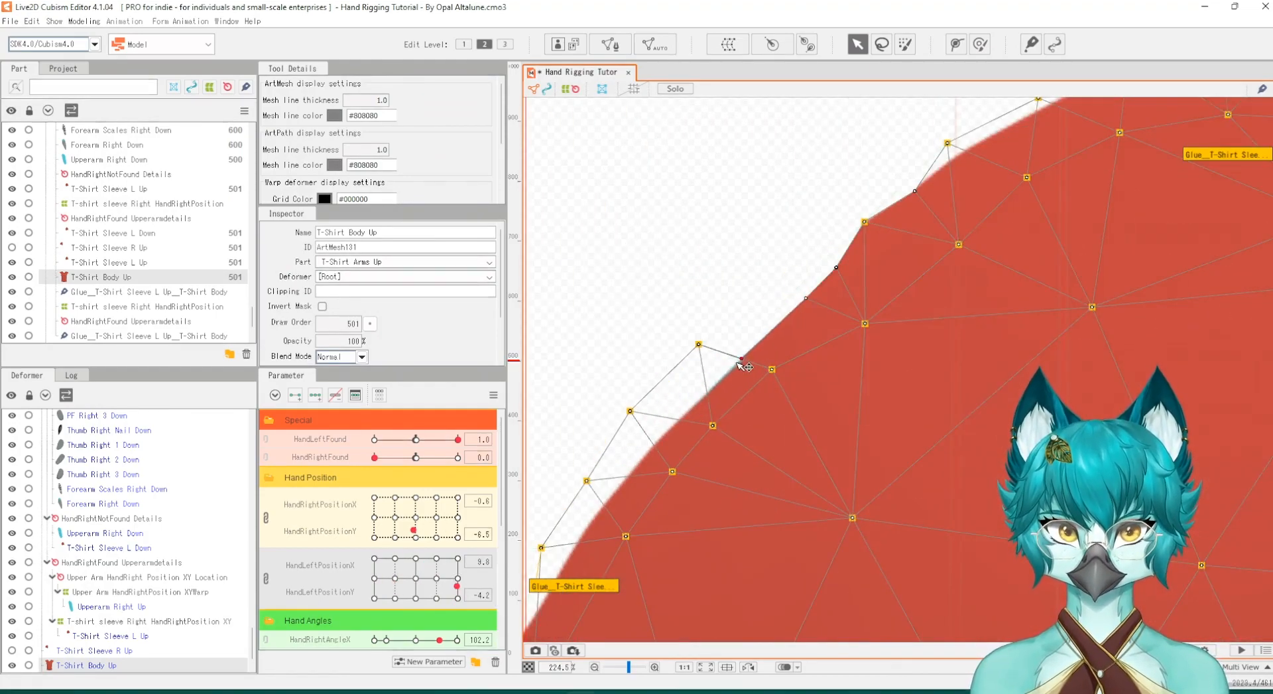
pyautogui.moveTo(752, 360); pyautogui.dragTo(696, 339)
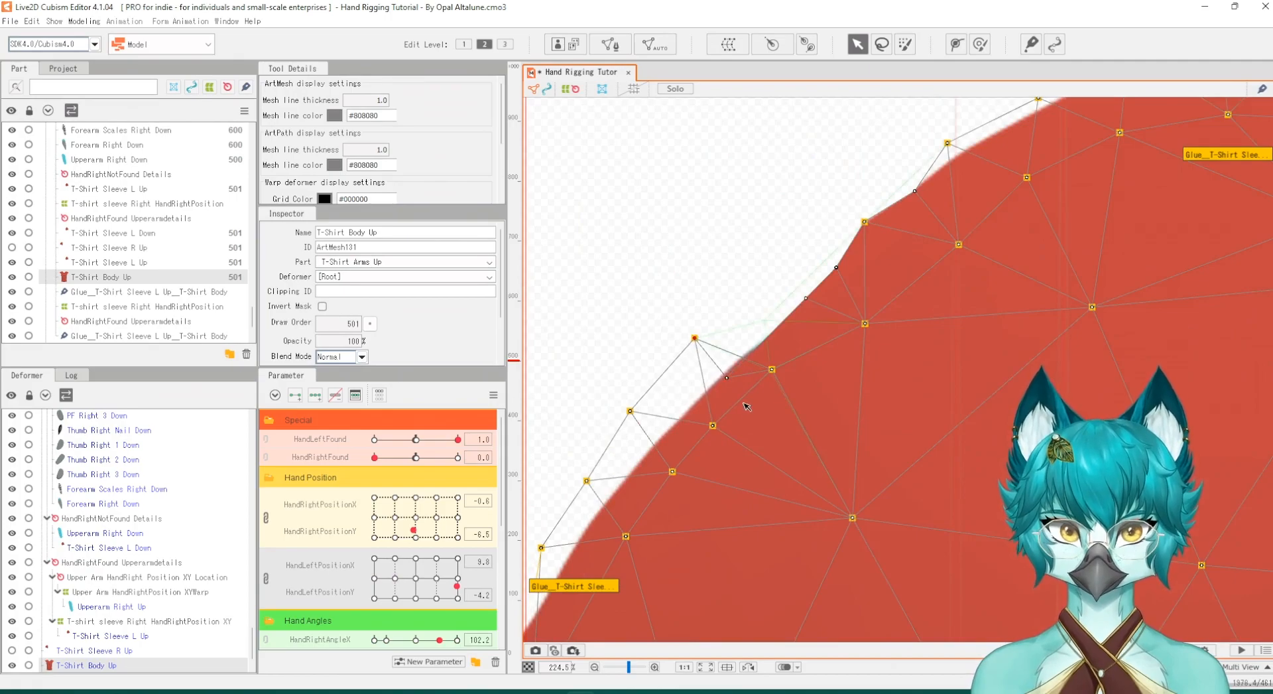
# Step: Nudge the shirt body's vertices along the shoulder outline to cover the gap at HandLeftPosition X 10.0, Y -8.8
pyautogui.moveTo(423, 579); pyautogui.dragTo(462, 594)
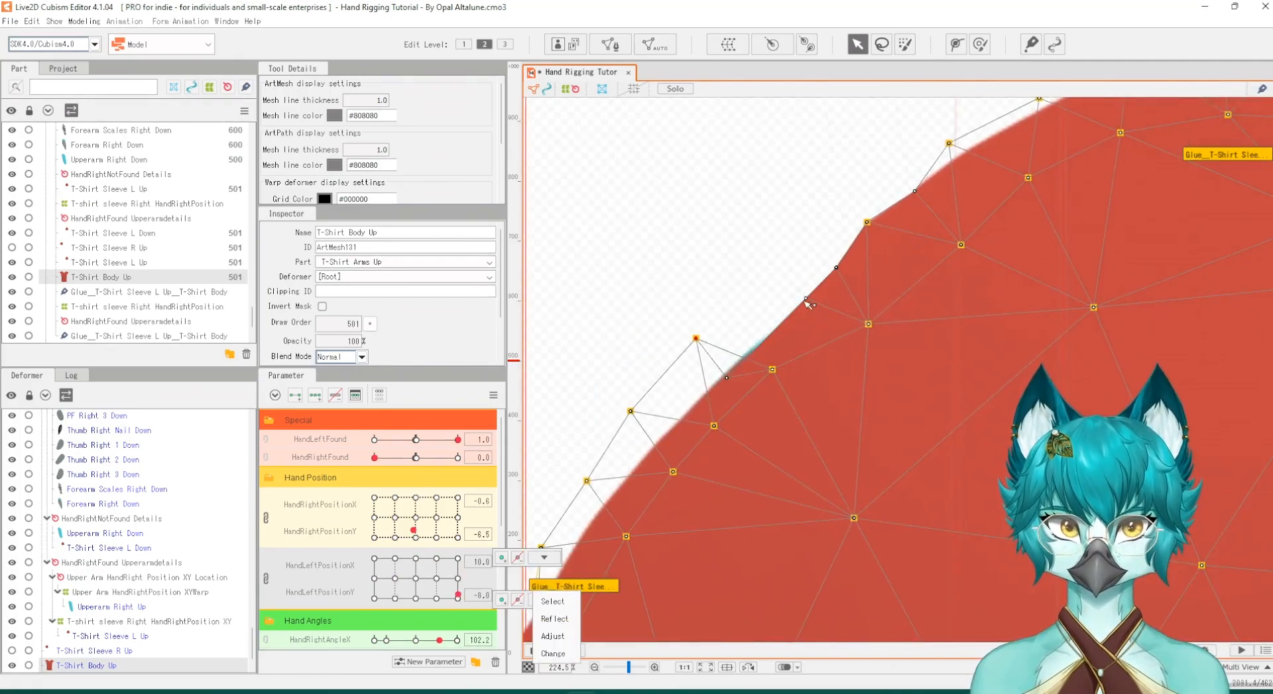
pyautogui.moveTo(806, 299); pyautogui.dragTo(803, 294)
pyautogui.moveTo(771, 369); pyautogui.dragTo(766, 362)
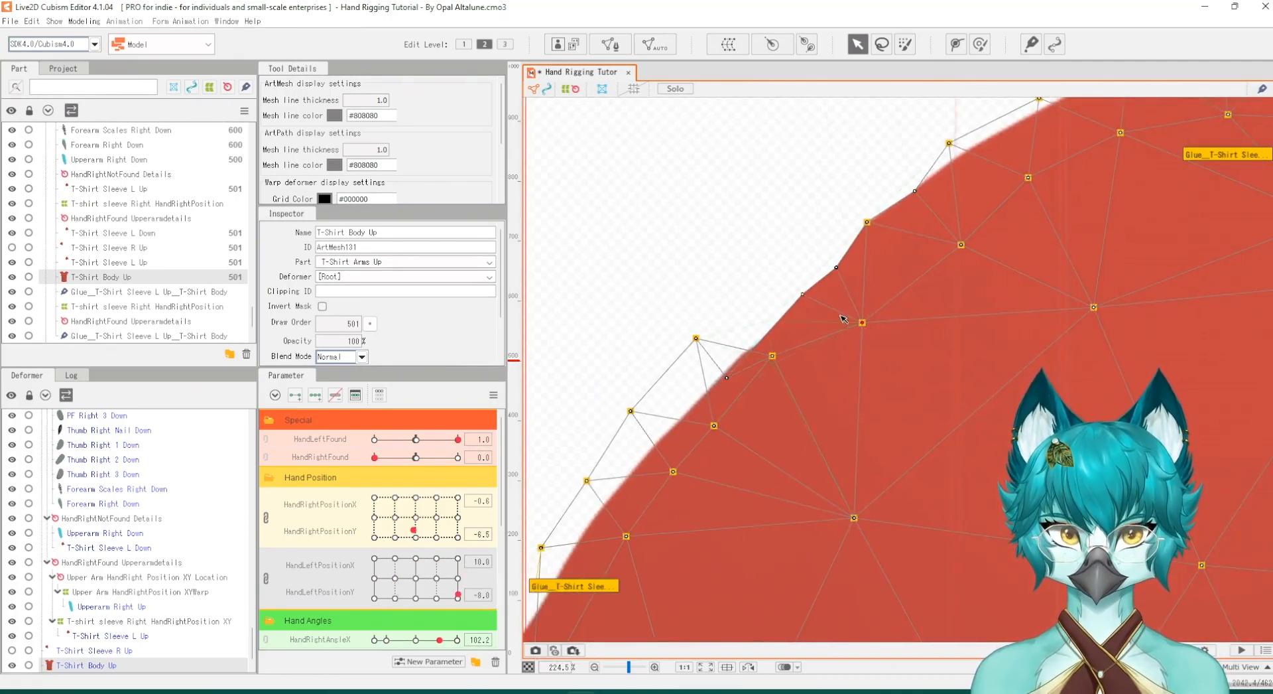
pyautogui.moveTo(803, 294)
pyautogui.mouseDown()
pyautogui.moveTo(826, 267)
pyautogui.moveTo(793, 298)
pyautogui.mouseUp()
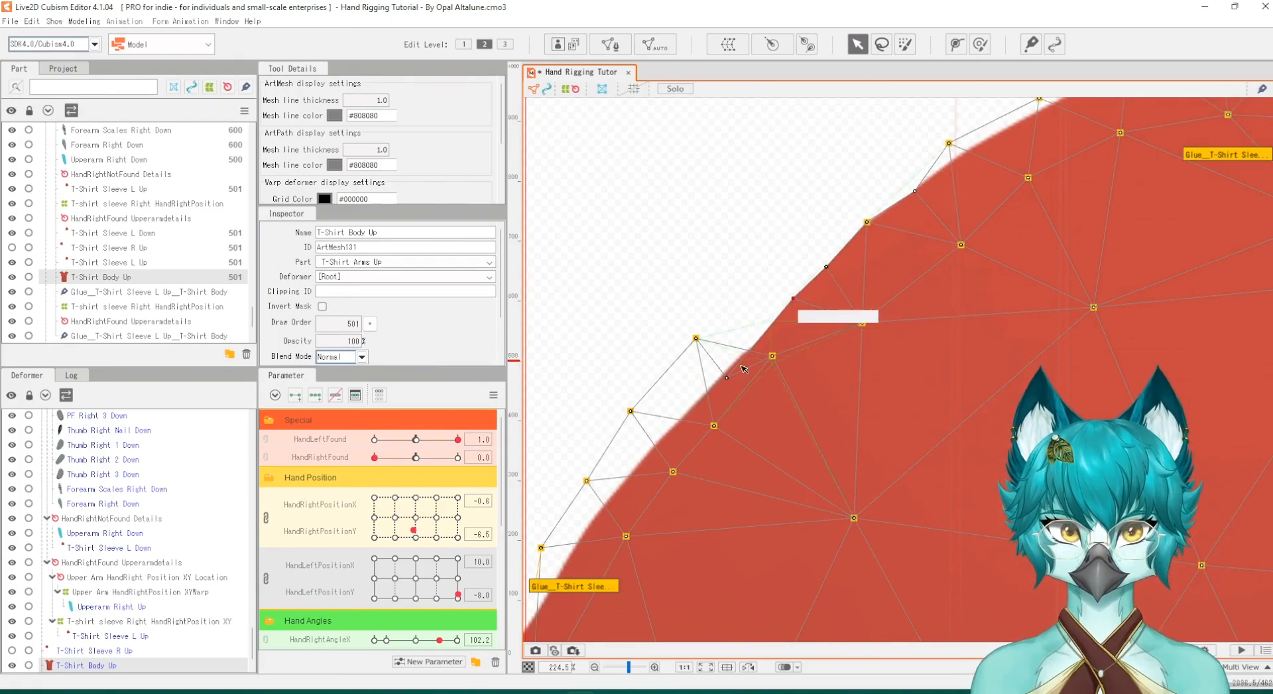
# Step: Run both hand position parameters through their ranges and examine the T-Shirt Sleeve L Up mesh at the underarm seam
pyautogui.scroll(-5, 736, 371)
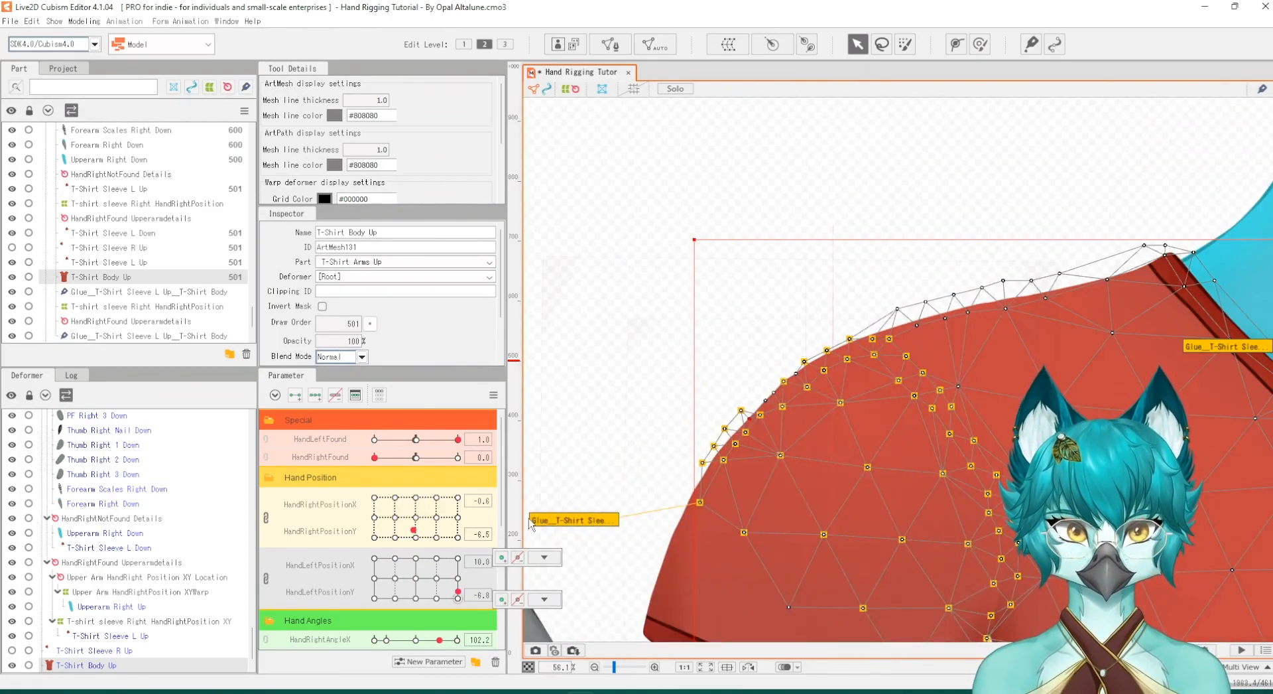
pyautogui.click(543, 576)
pyautogui.moveTo(457, 592)
pyautogui.mouseDown()
pyautogui.moveTo(402, 594)
pyautogui.moveTo(414, 559)
pyautogui.moveTo(475, 619)
pyautogui.moveTo(457, 568)
pyautogui.mouseUp()
pyautogui.scroll(-1, 838, 389)
pyautogui.moveTo(413, 529); pyautogui.dragTo(443, 537)
pyautogui.moveTo(427, 579); pyautogui.dragTo(412, 599)
pyautogui.moveTo(948, 420); pyautogui.dragTo(798, 415)
pyautogui.scroll(1, 799, 415)
pyautogui.click(798, 417)
pyautogui.scroll(2, 820, 506)
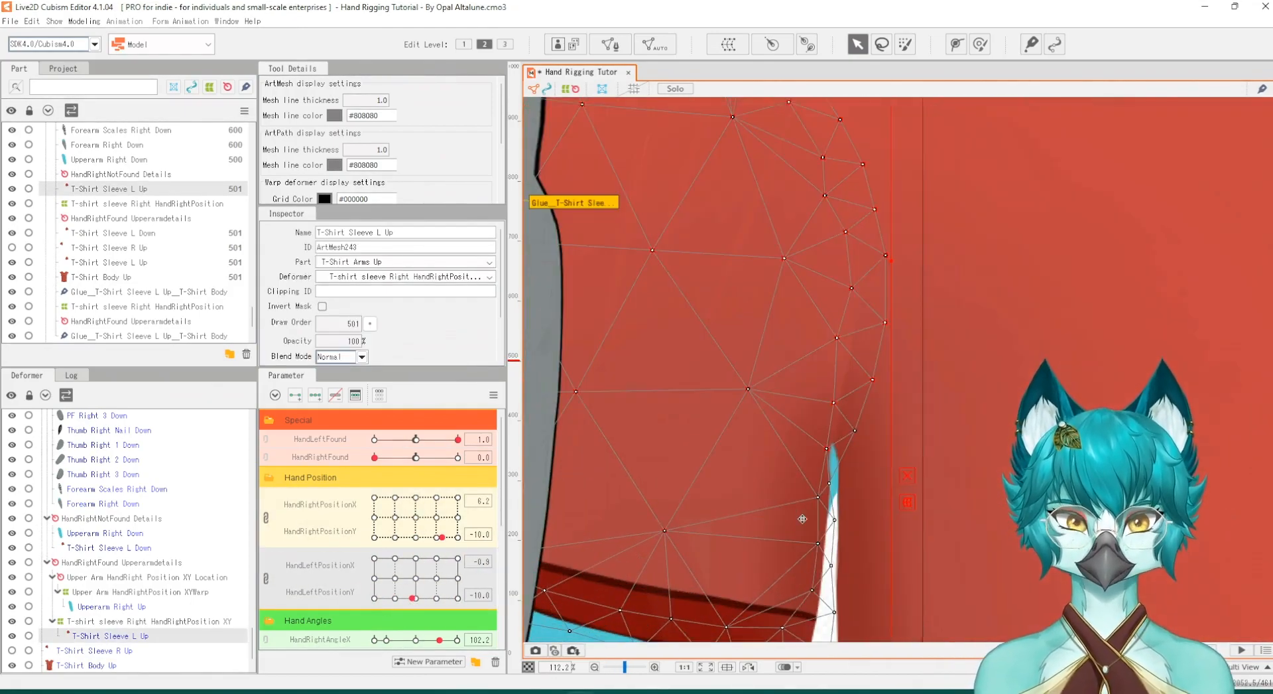
pyautogui.moveTo(422, 532); pyautogui.dragTo(460, 572)
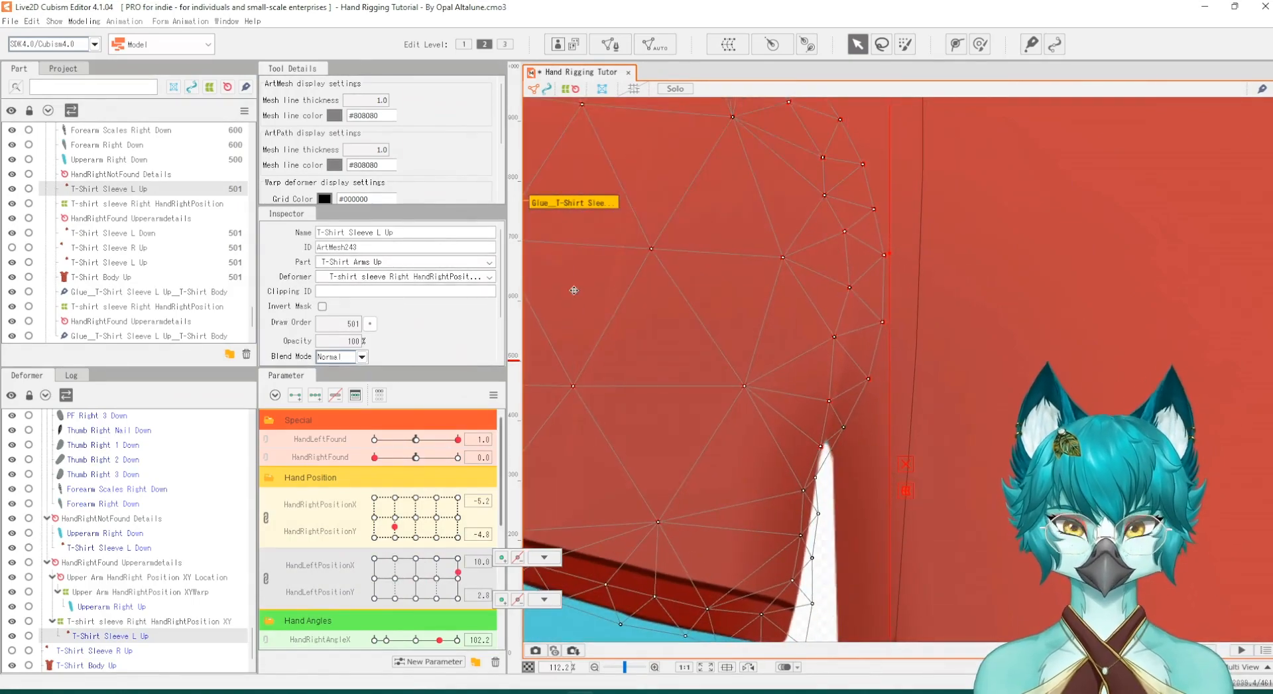
# Step: Select the sleeve-to-body glue and paint its weights around the top of the underarm opening with brush size 100
pyautogui.click(956, 44)
pyautogui.click(324, 92)
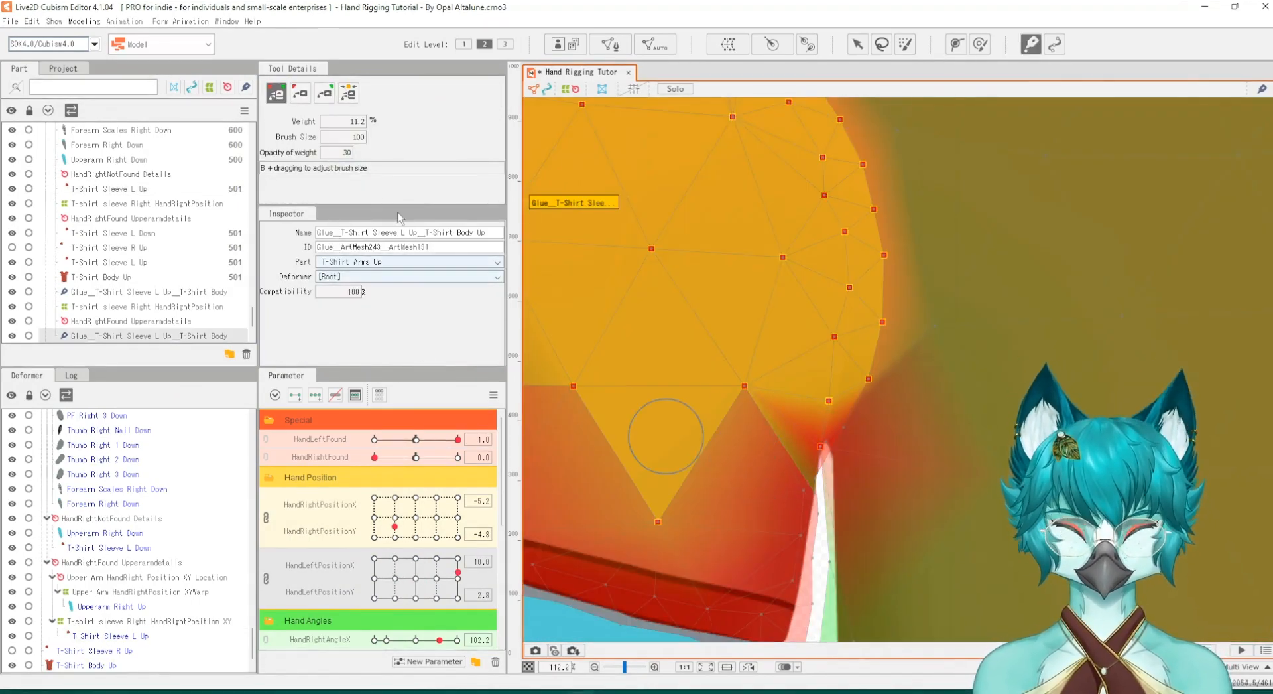
pyautogui.scroll(-3, 736, 388)
pyautogui.moveTo(457, 572); pyautogui.dragTo(430, 600)
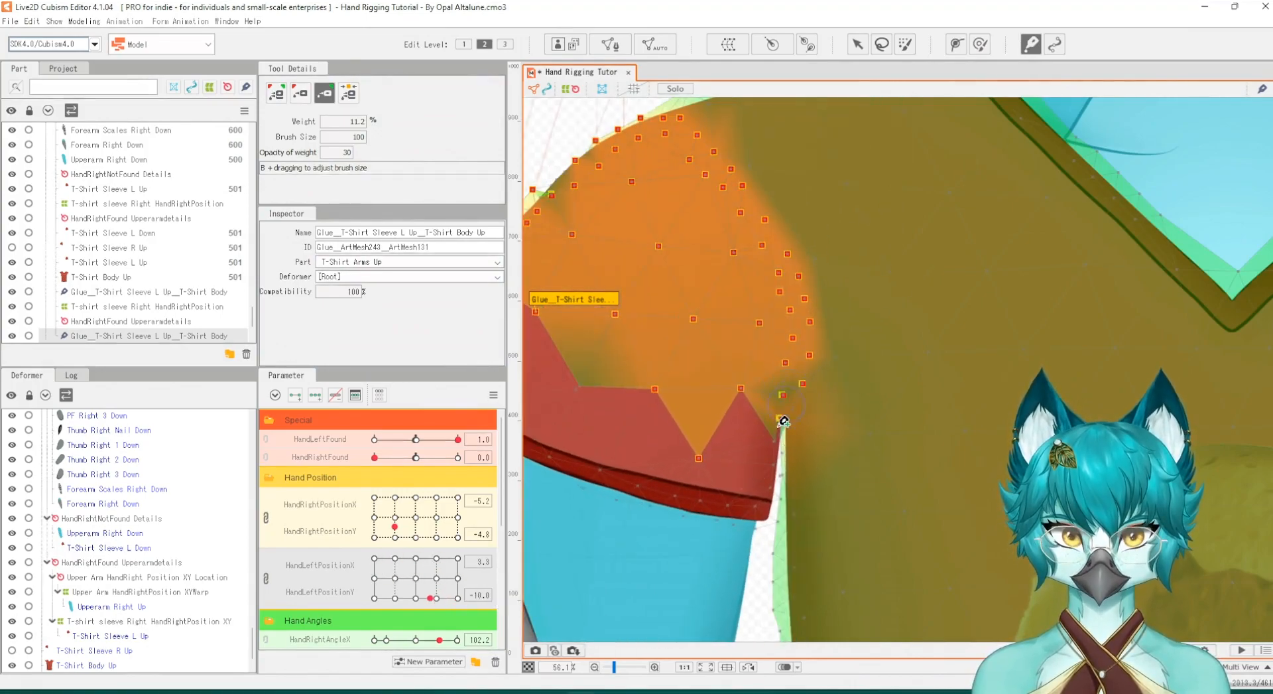
pyautogui.click(277, 93)
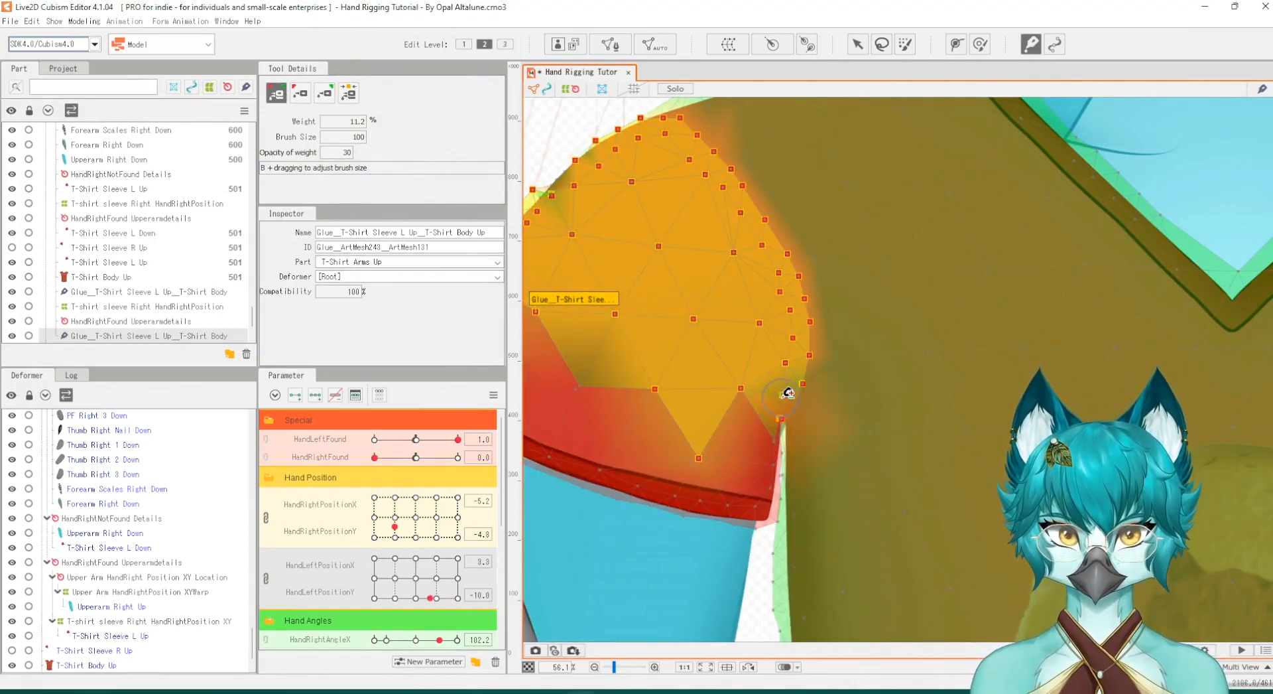
pyautogui.moveTo(430, 598); pyautogui.dragTo(421, 597)
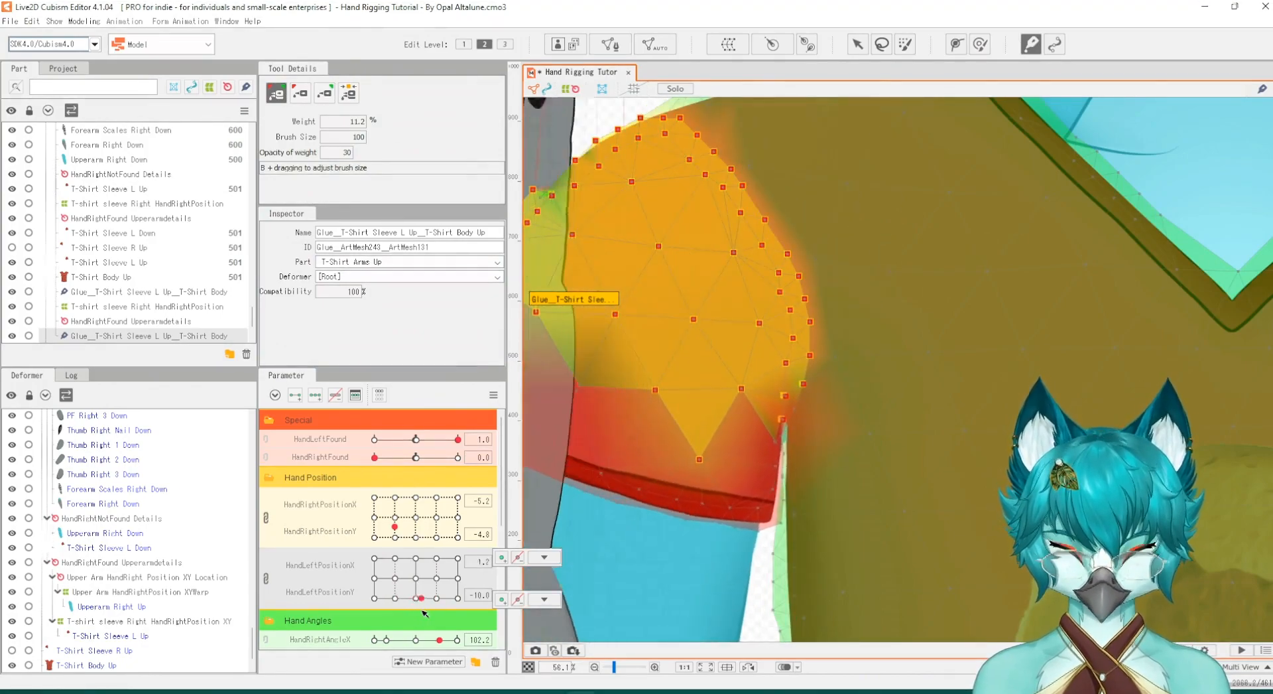
pyautogui.scroll(2, 773, 369)
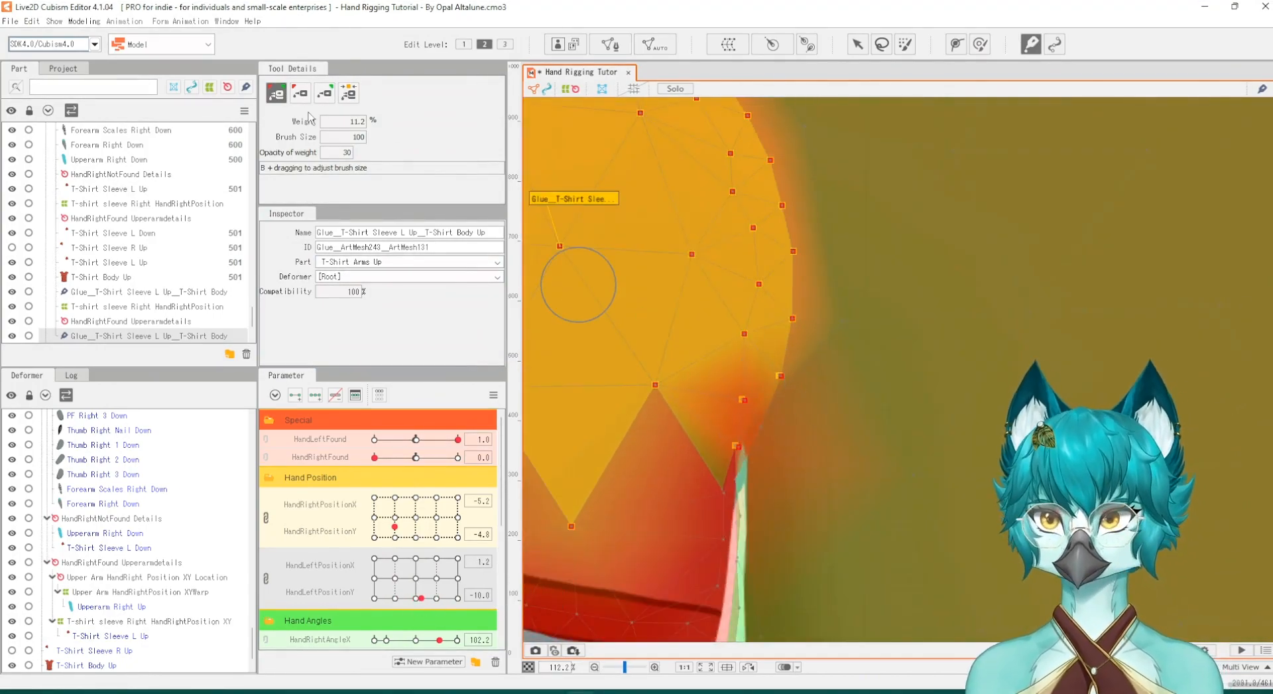
pyautogui.moveTo(686, 468)
pyautogui.mouseDown()
pyautogui.moveTo(767, 428)
pyautogui.moveTo(753, 444)
pyautogui.moveTo(739, 427)
pyautogui.mouseUp()
pyautogui.click(324, 93)
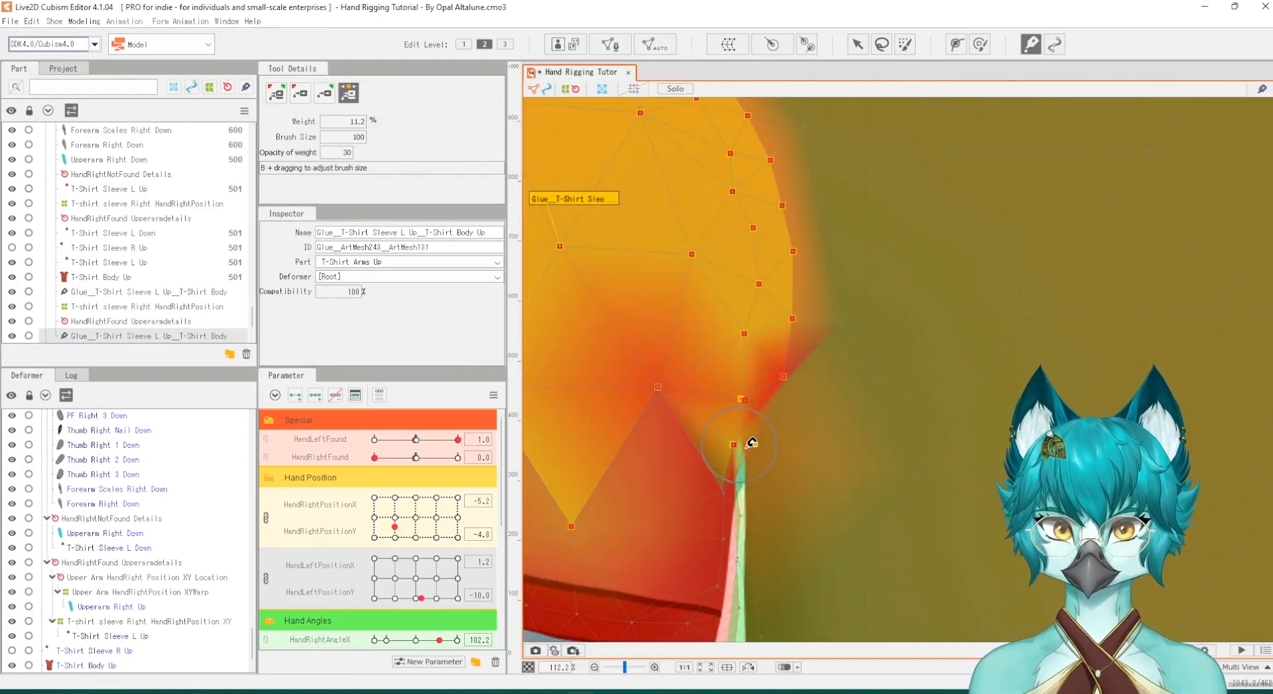
# Step: Move the T-Shirt Sleeve L Up vertices at the top of the underarm opening, including at HandLeftPosition X 10.0, Y -10.0
pyautogui.moveTo(422, 597)
pyautogui.mouseDown()
pyautogui.moveTo(391, 579)
pyautogui.moveTo(453, 595)
pyautogui.moveTo(385, 578)
pyautogui.moveTo(420, 594)
pyautogui.mouseUp()
pyautogui.click(860, 45)
pyautogui.click(775, 320)
pyautogui.scroll(3, 670, 510)
pyautogui.moveTo(781, 467); pyautogui.dragTo(789, 460)
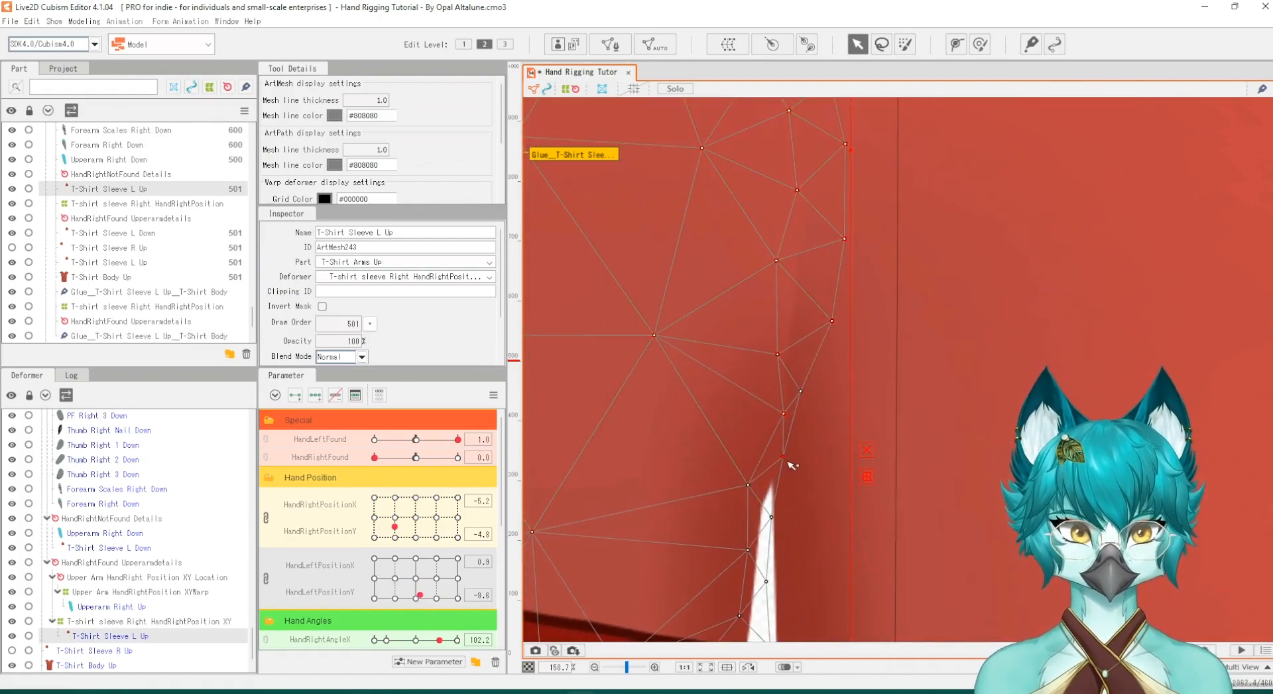
pyautogui.moveTo(420, 594); pyautogui.dragTo(456, 598)
pyautogui.moveTo(786, 386); pyautogui.dragTo(801, 399)
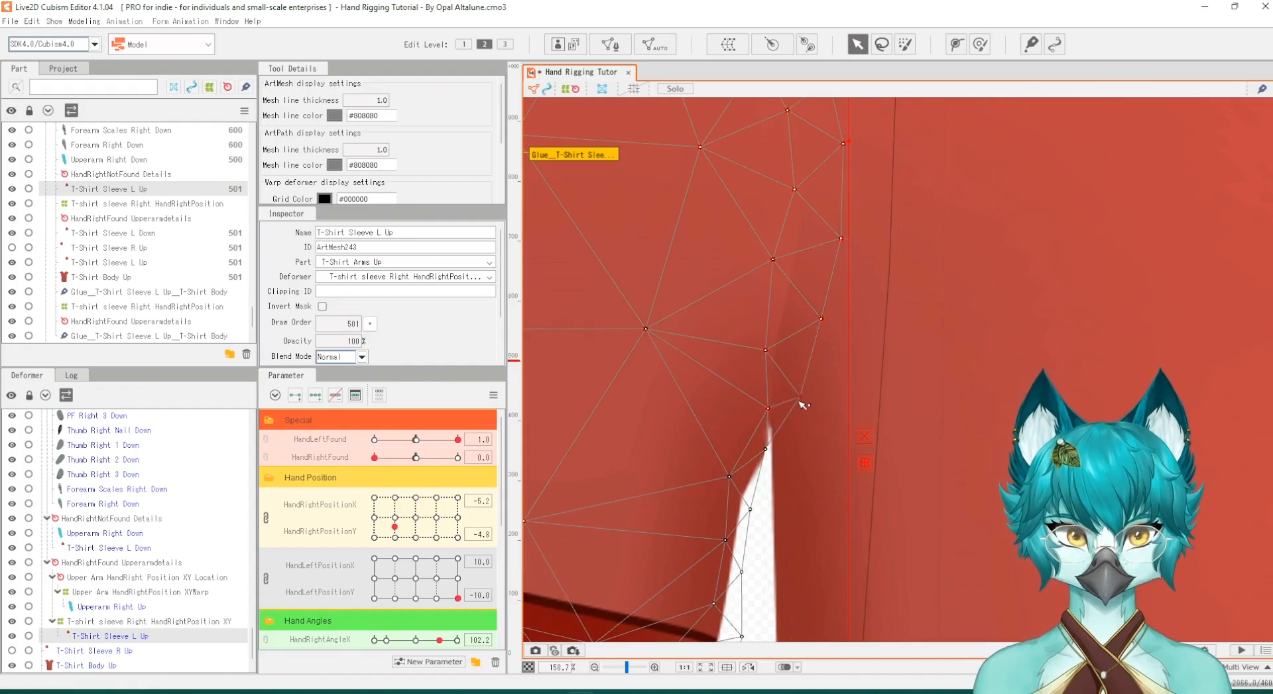
# Step: Deselect the sleeve and move both hand positions around to examine the sleeve join across different poses
pyautogui.moveTo(435, 577); pyautogui.dragTo(394, 578)
pyautogui.scroll(-7, 885, 556)
pyautogui.click(777, 285)
pyautogui.scroll(-3, 800, 444)
pyautogui.scroll(3, 807, 556)
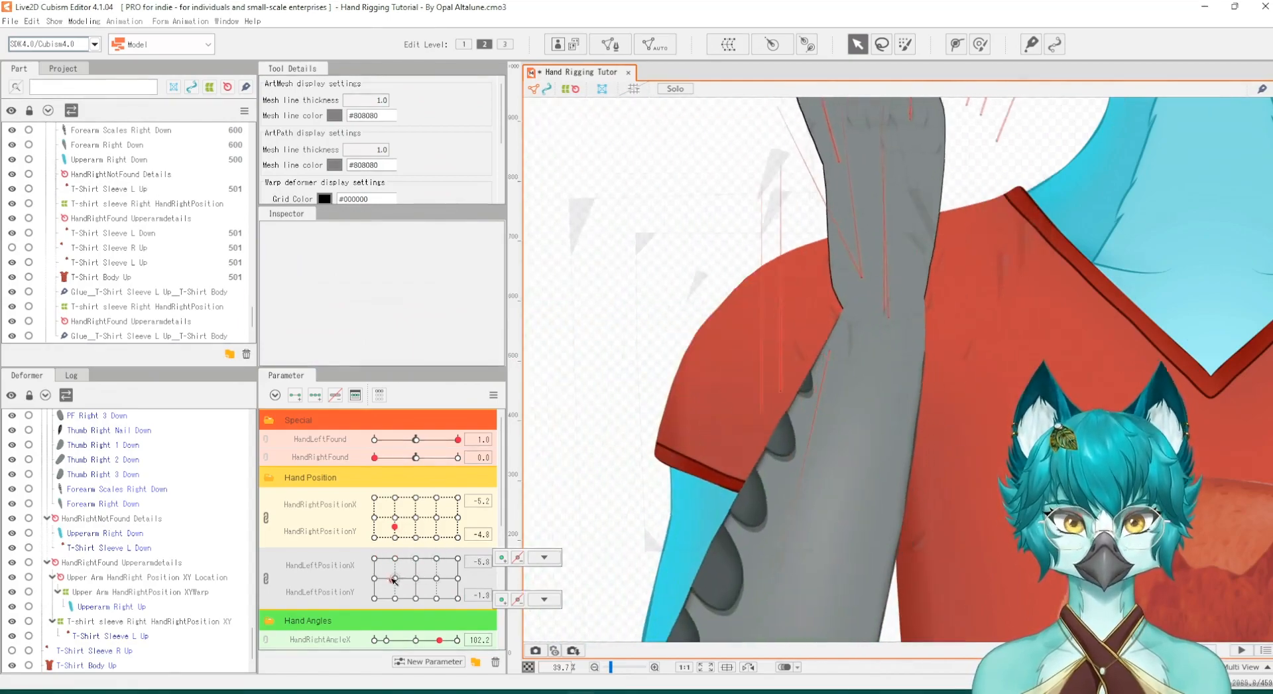
pyautogui.moveTo(395, 526); pyautogui.dragTo(416, 520)
pyautogui.moveTo(395, 577); pyautogui.dragTo(401, 486)
# Step: Set HandLeftFound and HandRightFound to 0.0 and adjust the T-Shirt Body Up mesh at the outer shoulder edge
pyautogui.click(375, 458)
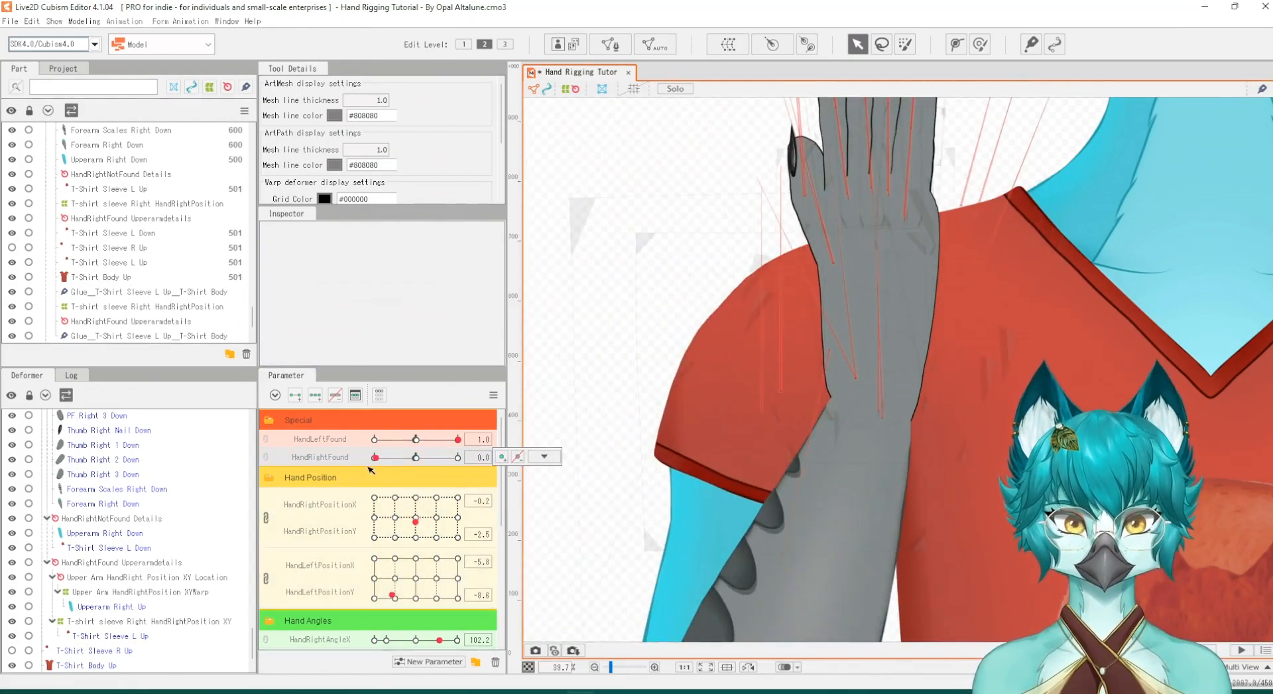
pyautogui.click(375, 440)
pyautogui.moveTo(392, 595)
pyautogui.mouseDown()
pyautogui.moveTo(432, 583)
pyautogui.moveTo(374, 584)
pyautogui.mouseUp()
pyautogui.scroll(12, 599, 335)
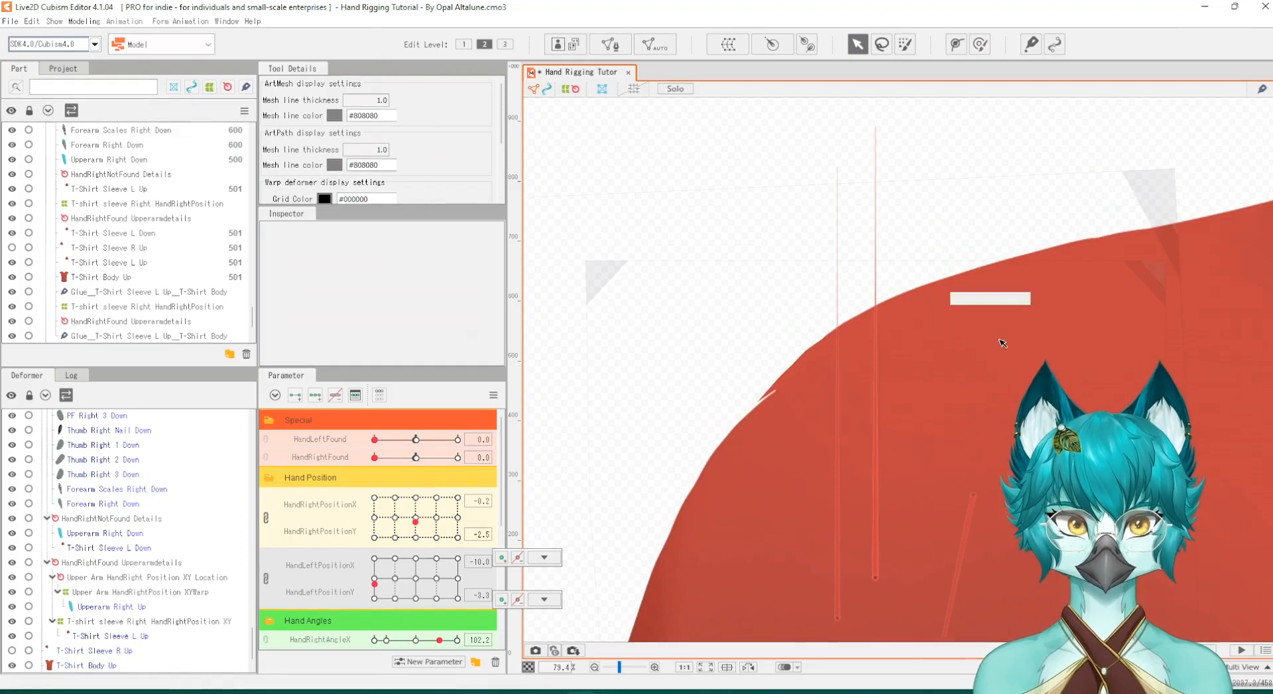
pyautogui.click(995, 342)
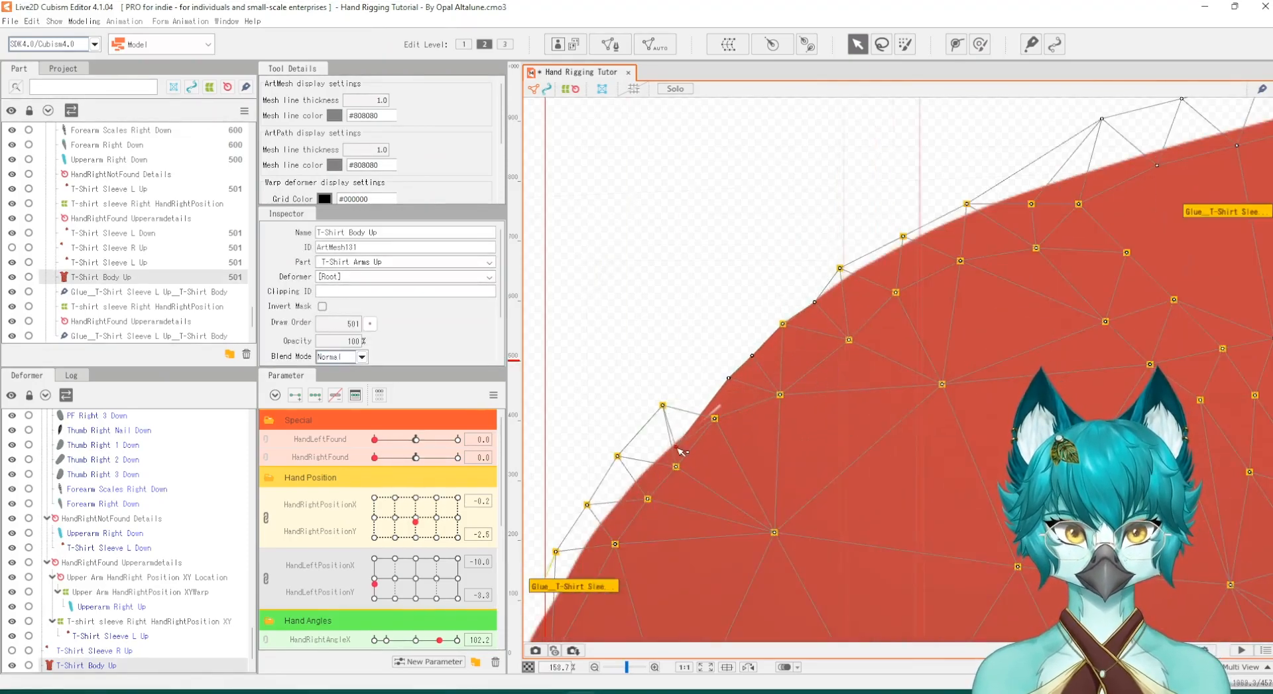
# Step: Switch HandLeftFound to 1.0, run HandLeftPosition to X 10.0, Y 10.0, and return HandLeftFound to 0.0 to compare the shoulder edge
pyautogui.click(409, 440)
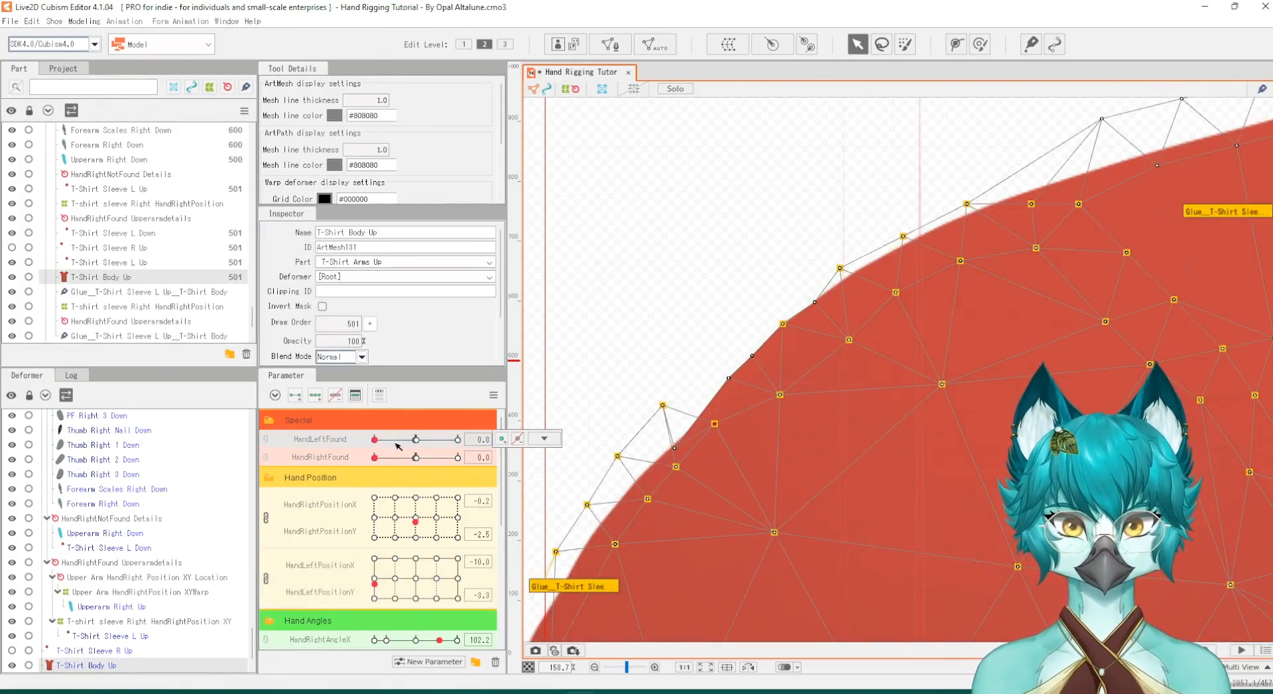
pyautogui.moveTo(397, 447); pyautogui.dragTo(459, 442)
pyautogui.scroll(-3, 794, 456)
pyautogui.moveTo(374, 583); pyautogui.dragTo(459, 557)
pyautogui.click(639, 484)
pyautogui.scroll(-3, 875, 211)
pyautogui.moveTo(457, 440); pyautogui.dragTo(363, 441)
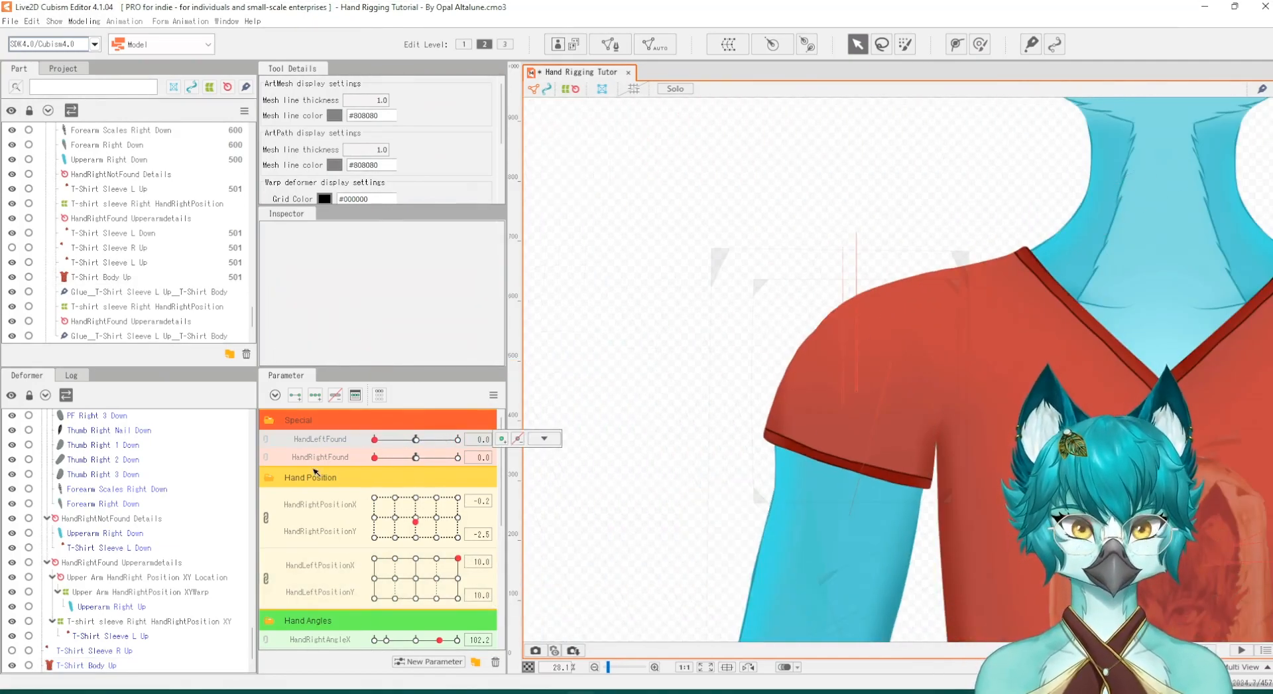
# Step: Set HandLeftFound to 1.0 and move the left hand position across its range to examine the raised sleeve's join
pyautogui.moveTo(375, 581); pyautogui.dragTo(461, 592)
pyautogui.click(543, 595)
pyautogui.click(421, 577)
pyautogui.moveTo(389, 441); pyautogui.dragTo(459, 440)
pyautogui.moveTo(424, 579); pyautogui.dragTo(380, 578)
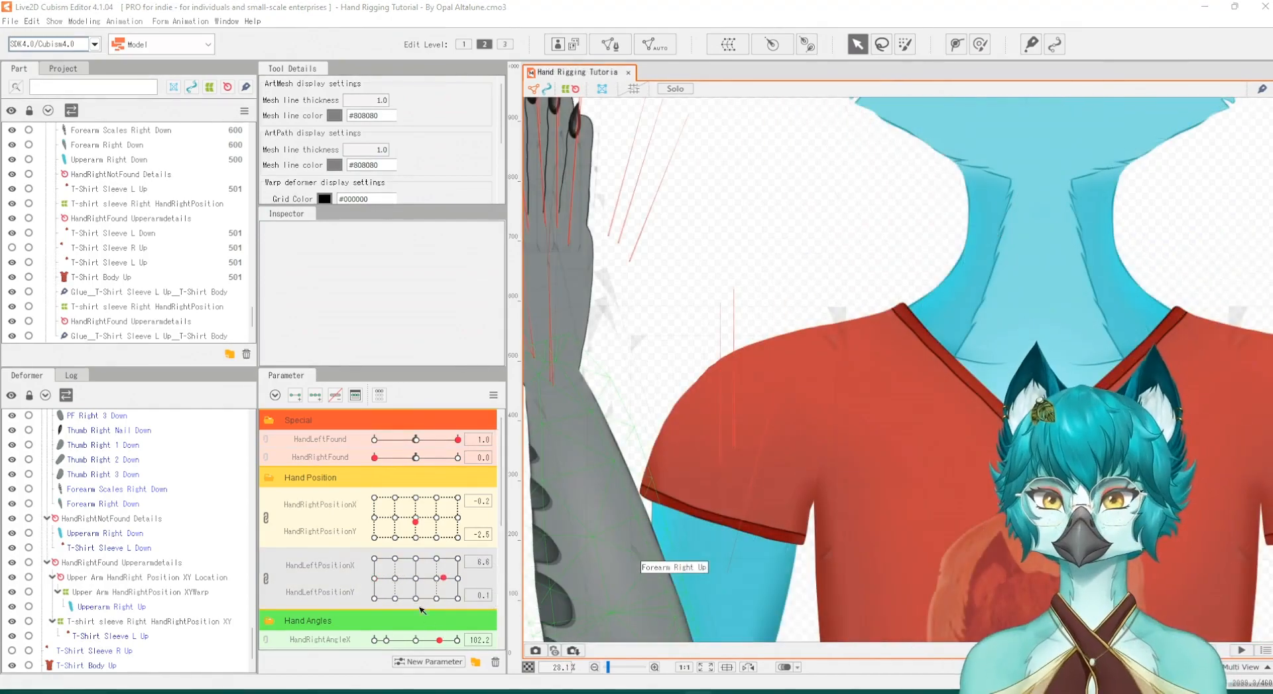
pyautogui.moveTo(408, 587)
pyautogui.mouseDown()
pyautogui.moveTo(400, 572)
pyautogui.moveTo(463, 574)
pyautogui.moveTo(395, 577)
pyautogui.moveTo(393, 589)
pyautogui.mouseUp()
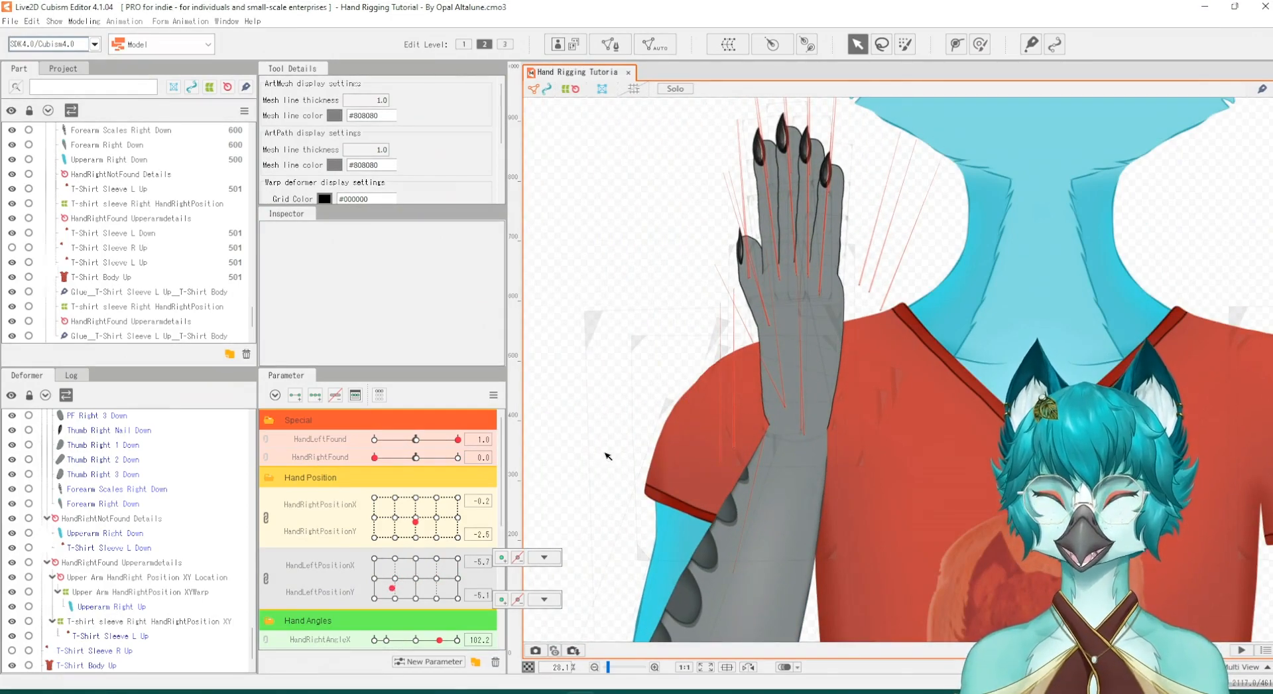
# Step: Open the T-Shirt Body Up mesh in mesh edit mode and examine its glued vertices along the shoulder edge
pyautogui.scroll(2, 655, 400)
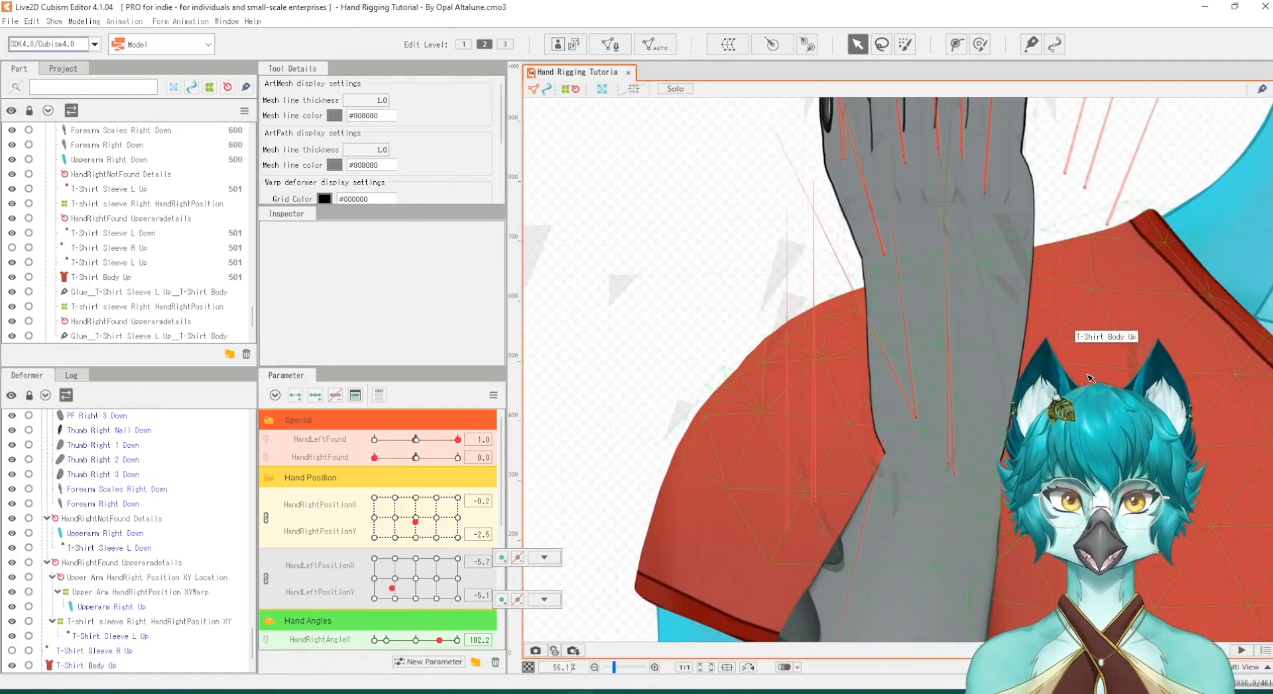
pyautogui.click(1067, 356)
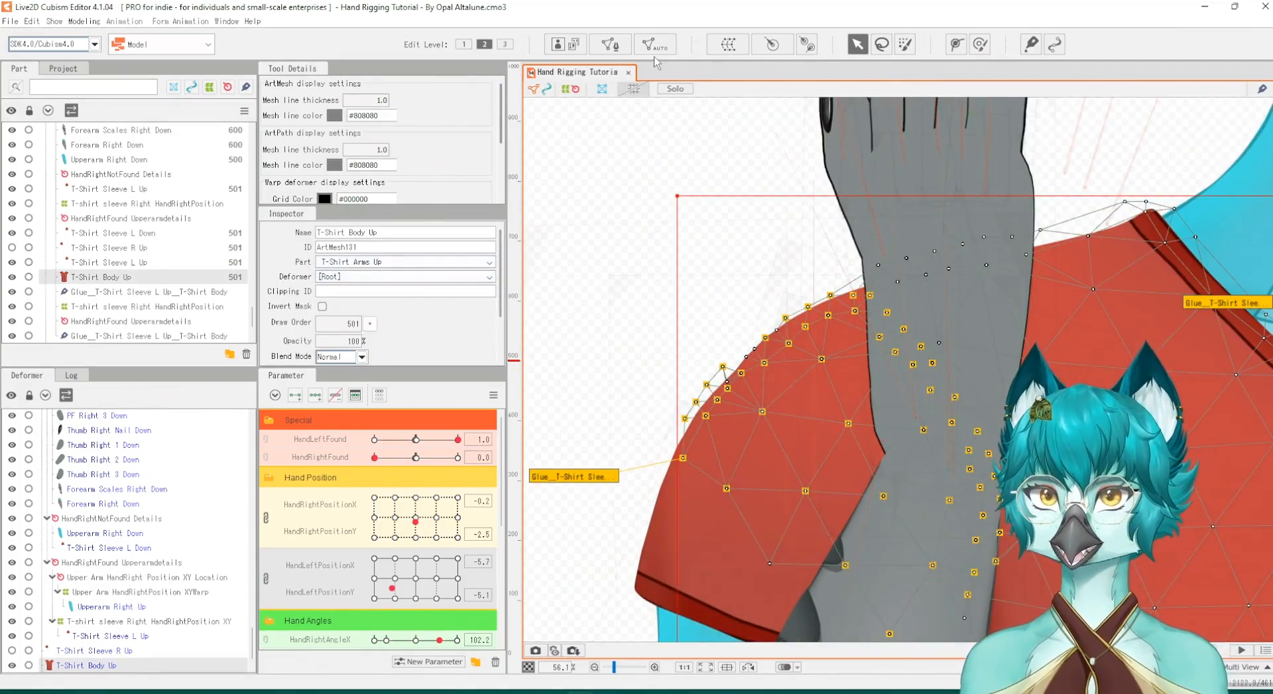
pyautogui.click(610, 44)
pyautogui.scroll(2, 738, 431)
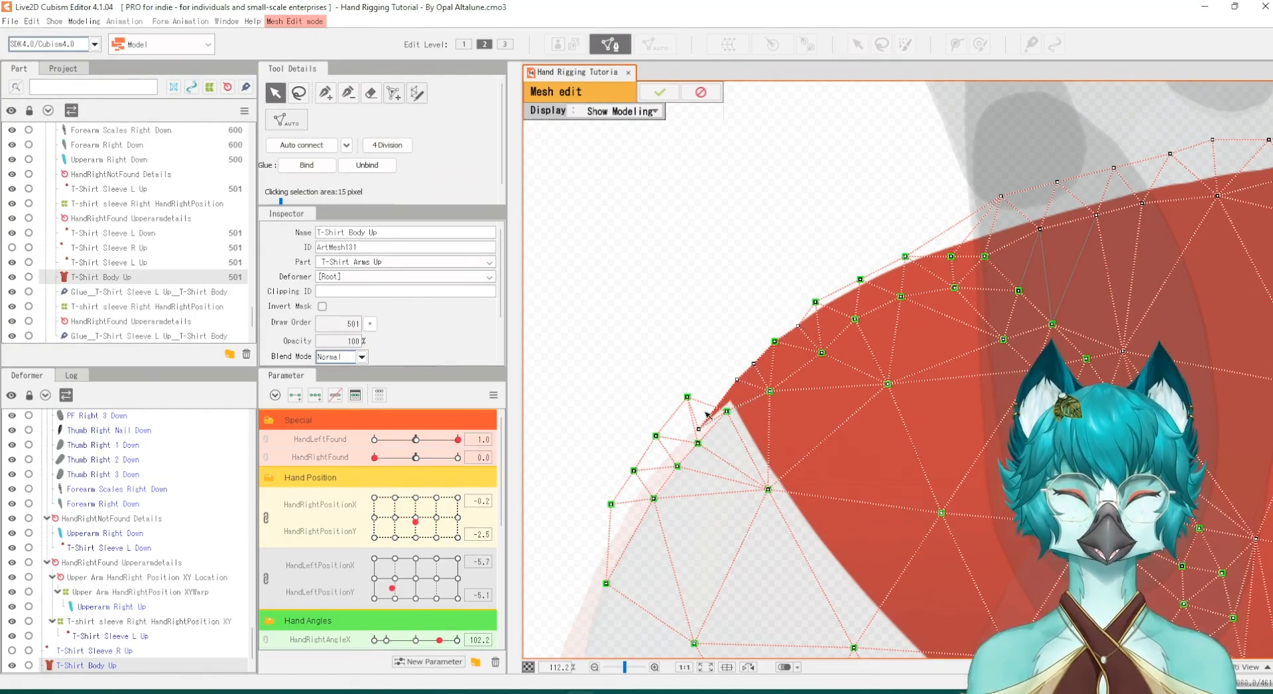
pyautogui.click(659, 92)
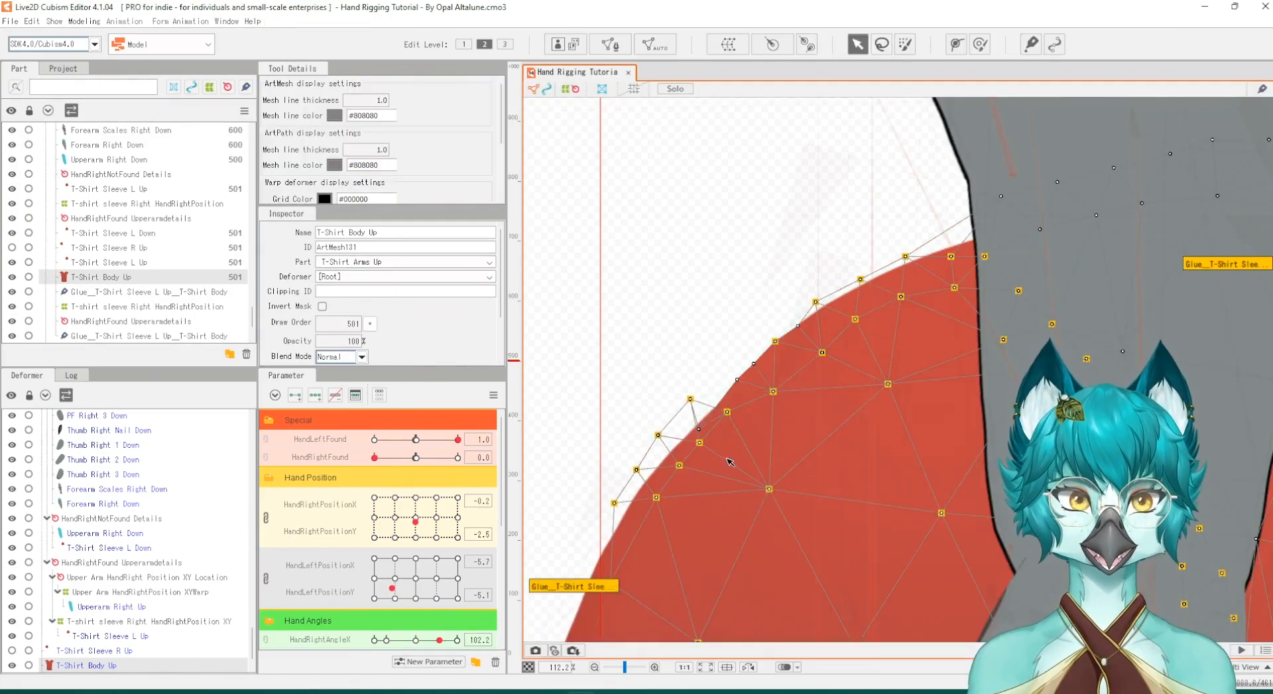
# Step: Vary the hand angles and both hand positions to examine the arms and sleeves on the whole character
pyautogui.scroll(-5, 695, 423)
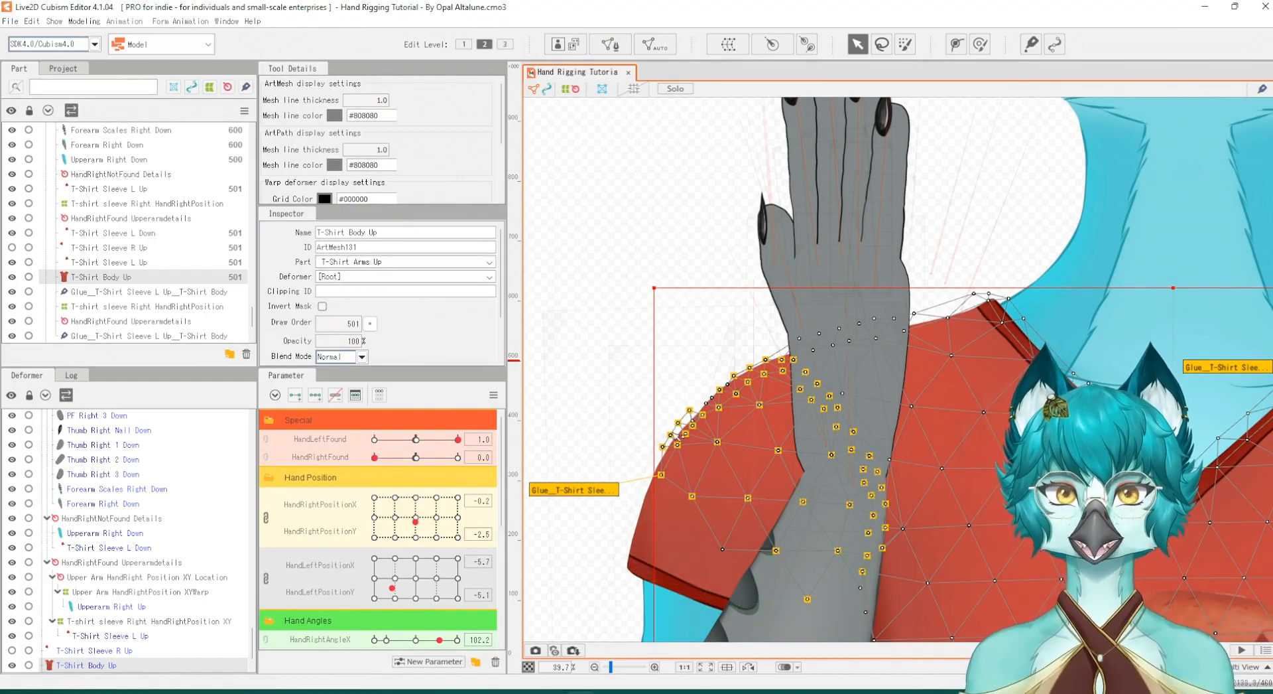
pyautogui.scroll(-2, 669, 436)
pyautogui.scroll(4, 685, 435)
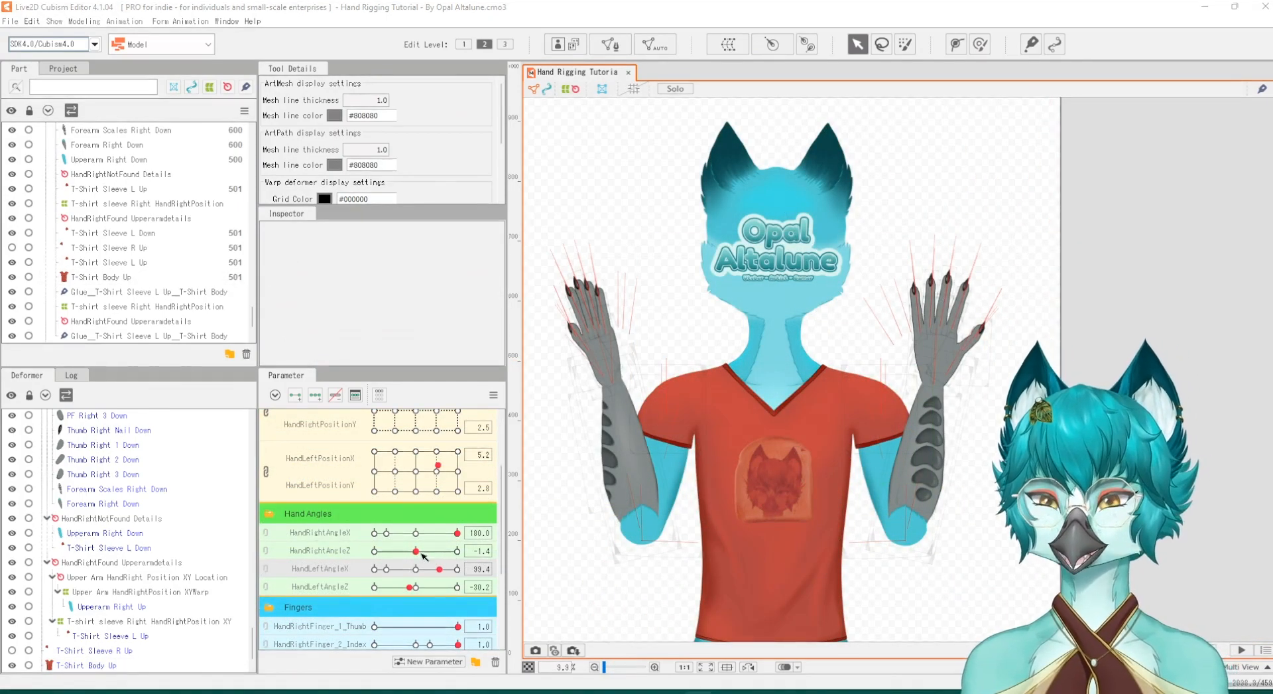
pyautogui.moveTo(416, 551); pyautogui.dragTo(416, 585)
pyautogui.scroll(1, 434, 485)
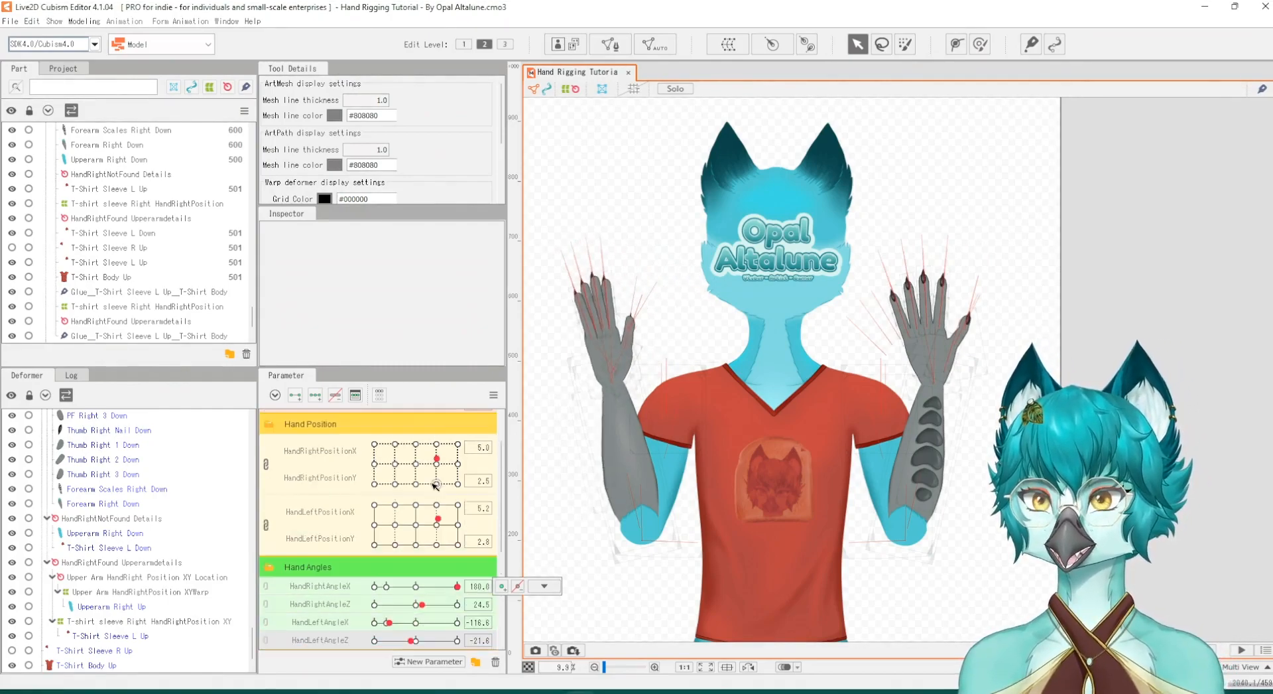
pyautogui.moveTo(428, 526)
pyautogui.mouseDown()
pyautogui.moveTo(392, 529)
pyautogui.moveTo(407, 508)
pyautogui.moveTo(437, 529)
pyautogui.moveTo(401, 529)
pyautogui.moveTo(431, 524)
pyautogui.mouseUp()
pyautogui.moveTo(416, 481); pyautogui.dragTo(443, 464)
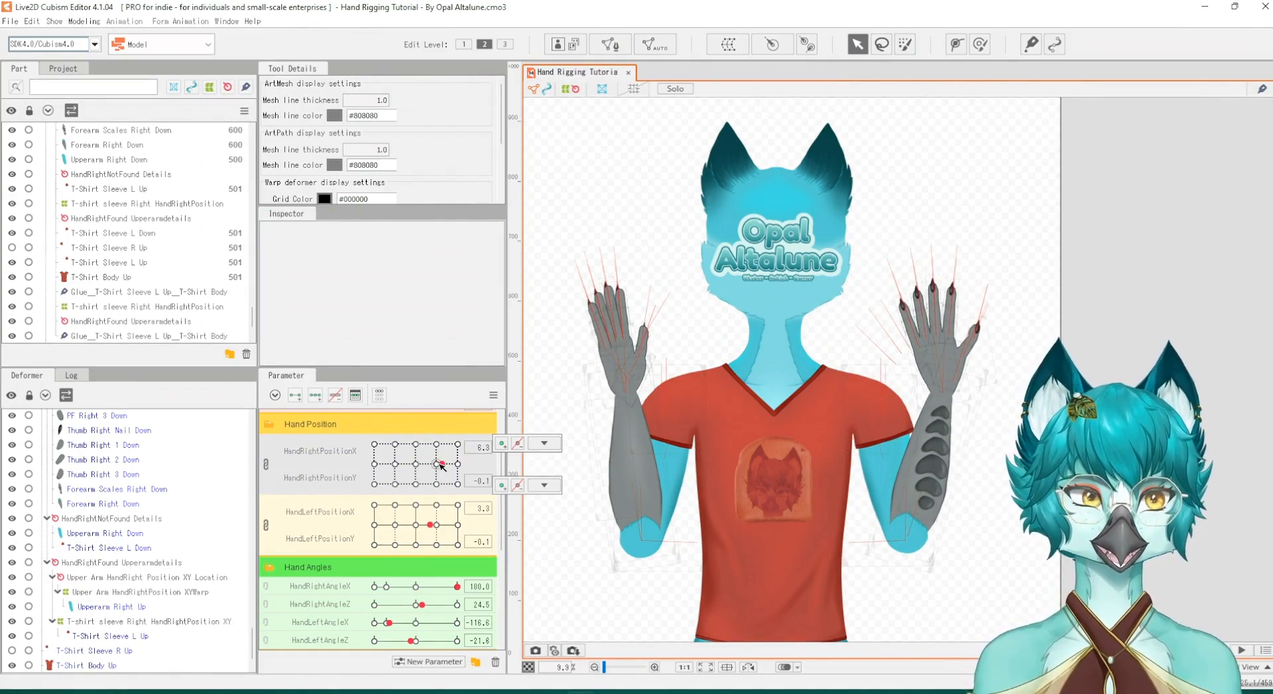